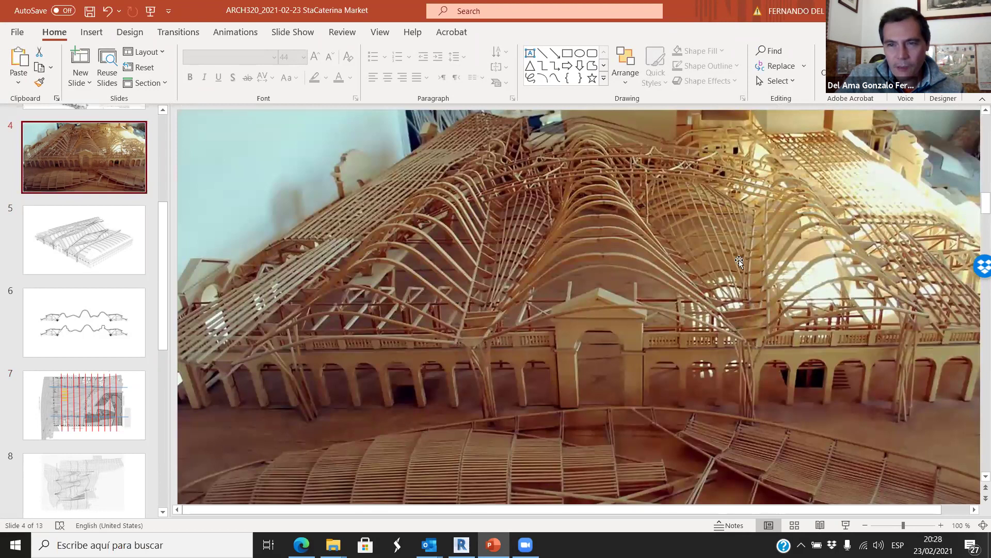
- Compare the market's floor plan slide with red and blue grid lines against the structural axonometric slide
click(95, 404)
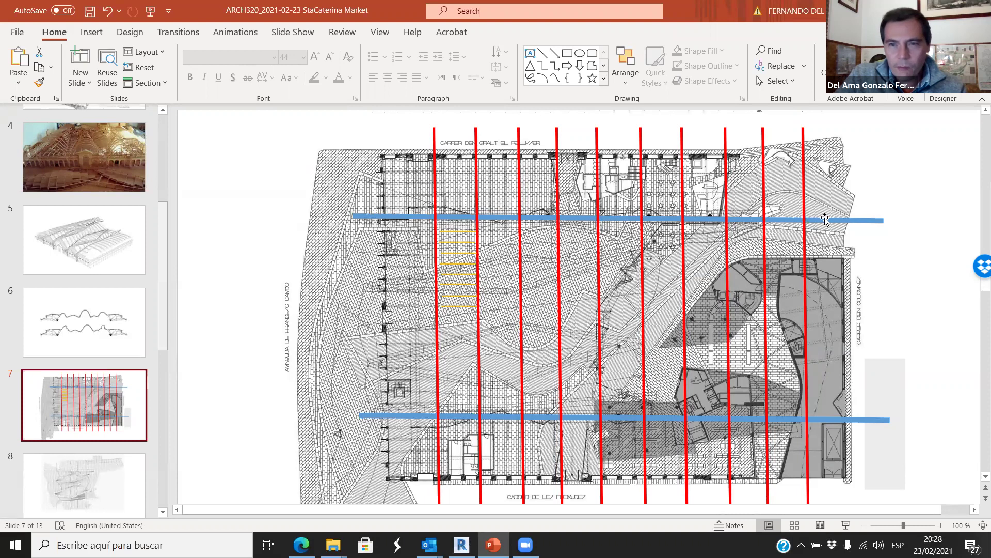
key(Page_Up)
key(Page_Up)
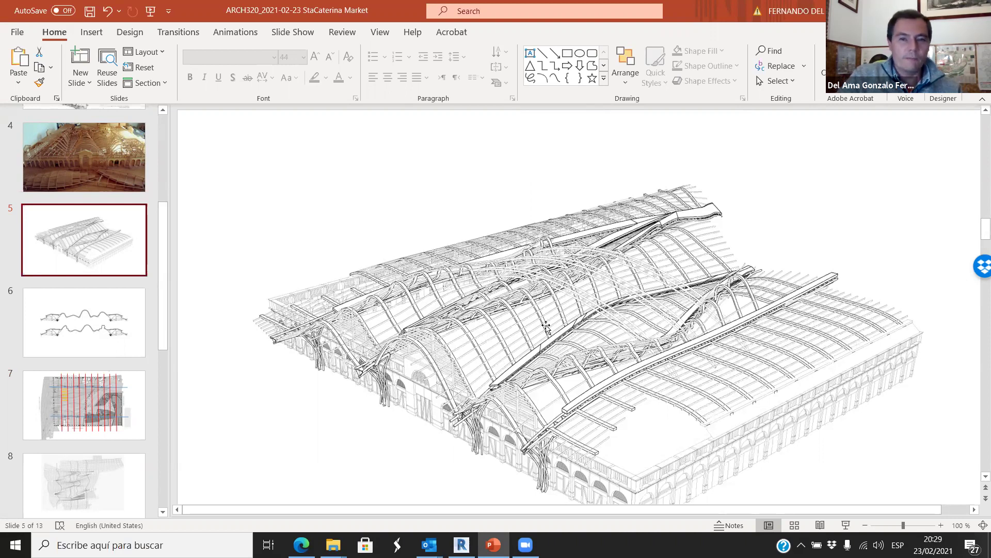
click(114, 419)
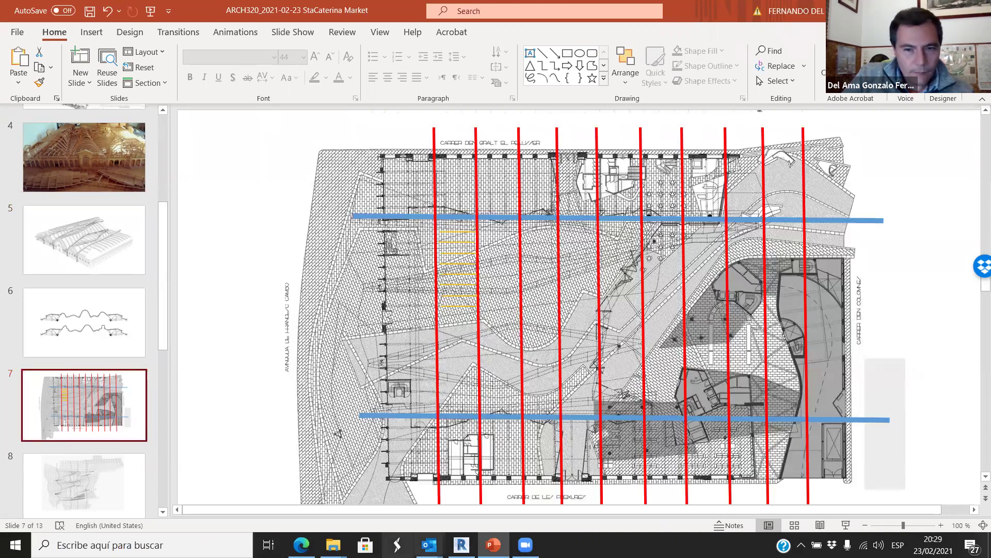
- Switch to Revit and examine the building levels in the East elevation
click(461, 545)
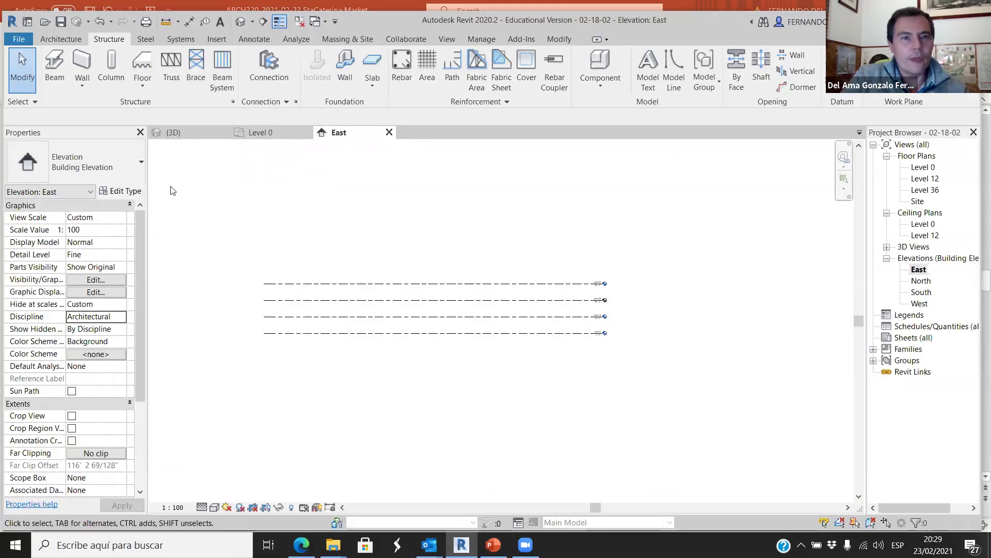
click(260, 132)
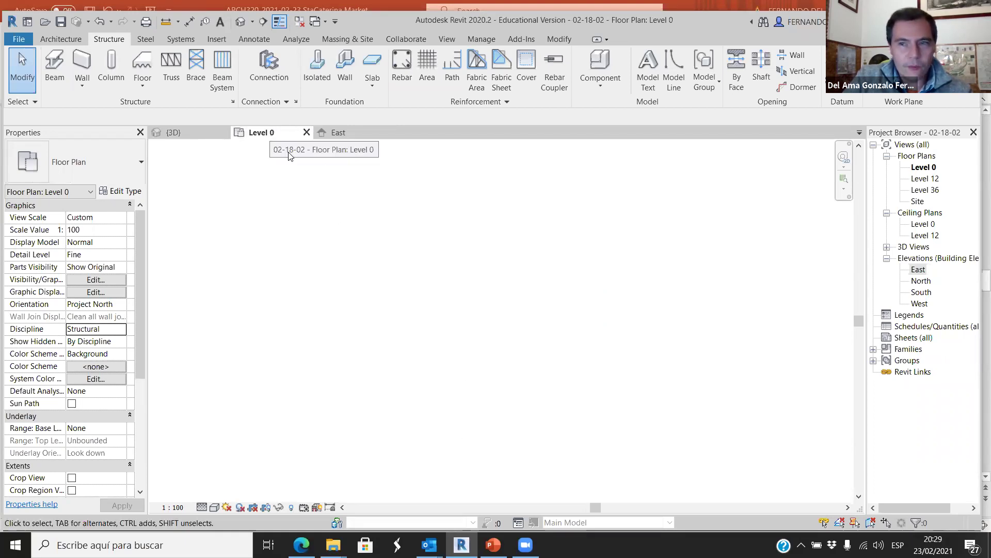
click(343, 132)
scroll(480, 283, up, 3)
scroll(746, 382, up, 1)
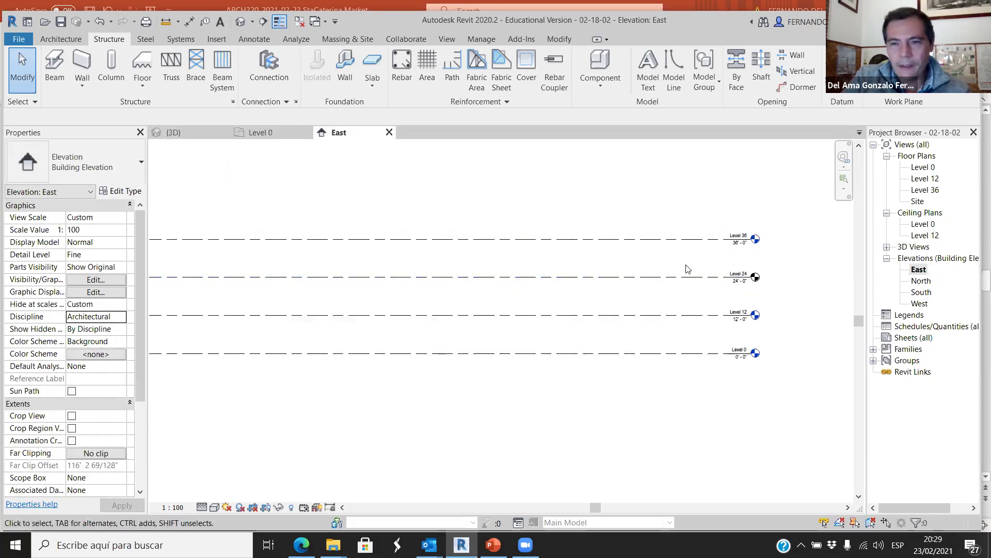
middle_drag(649, 252, 663, 254)
scroll(656, 287, down, 1)
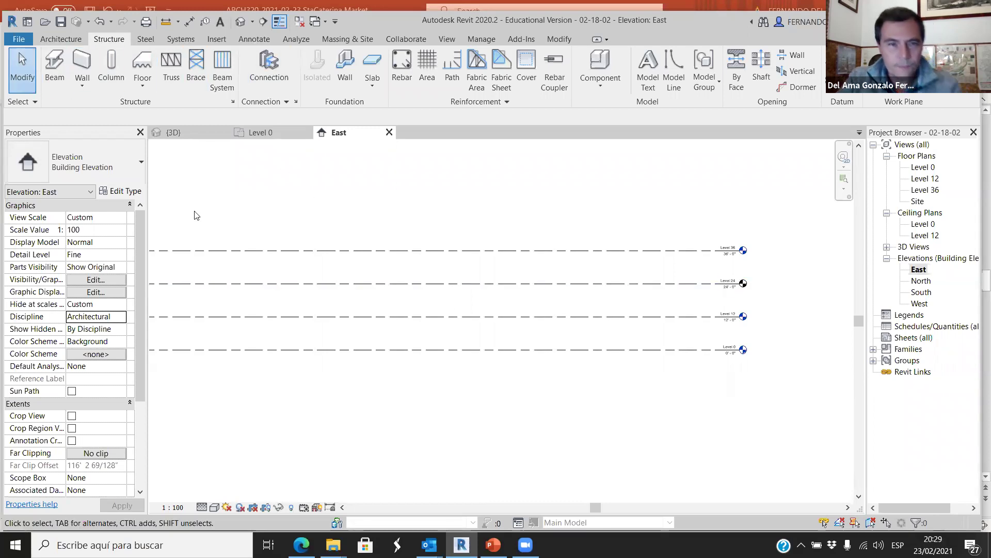
- Draw a vertical grid line on the Level 0 floor plan
click(260, 132)
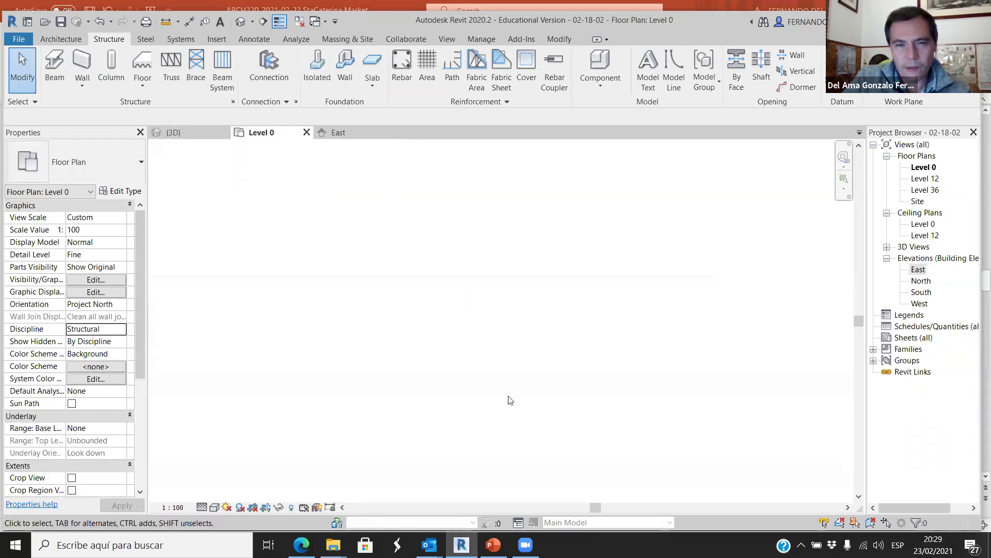
click(841, 68)
click(391, 467)
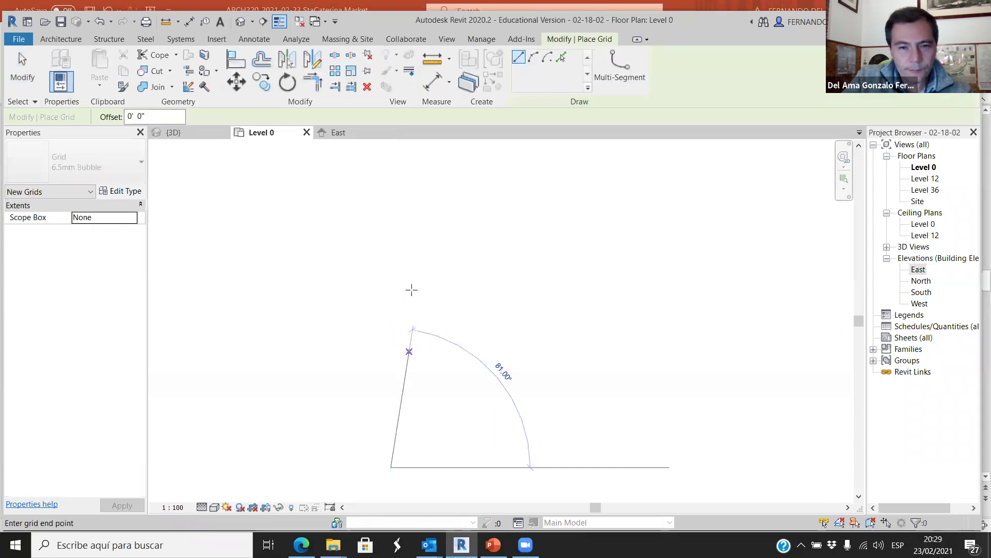
click(390, 200)
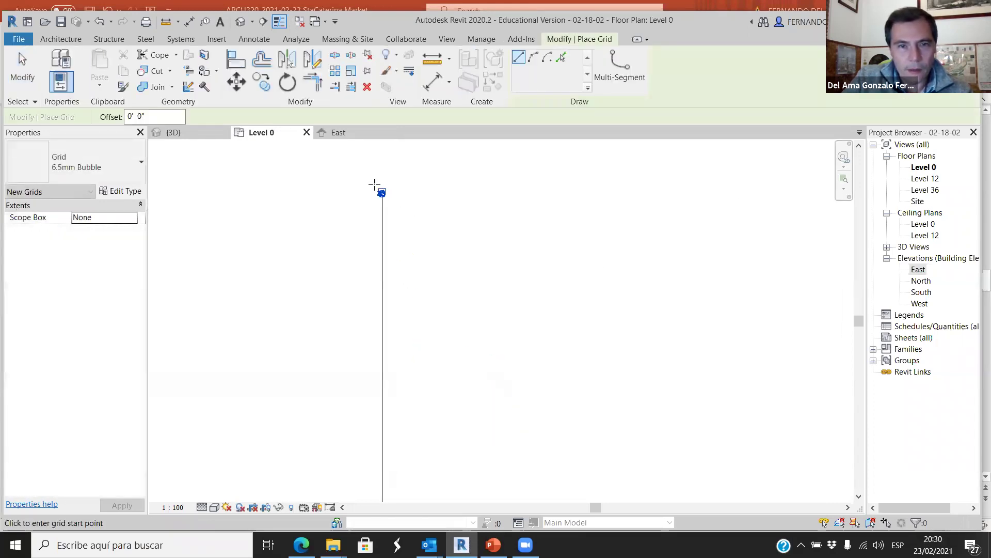
scroll(393, 204, up, 2)
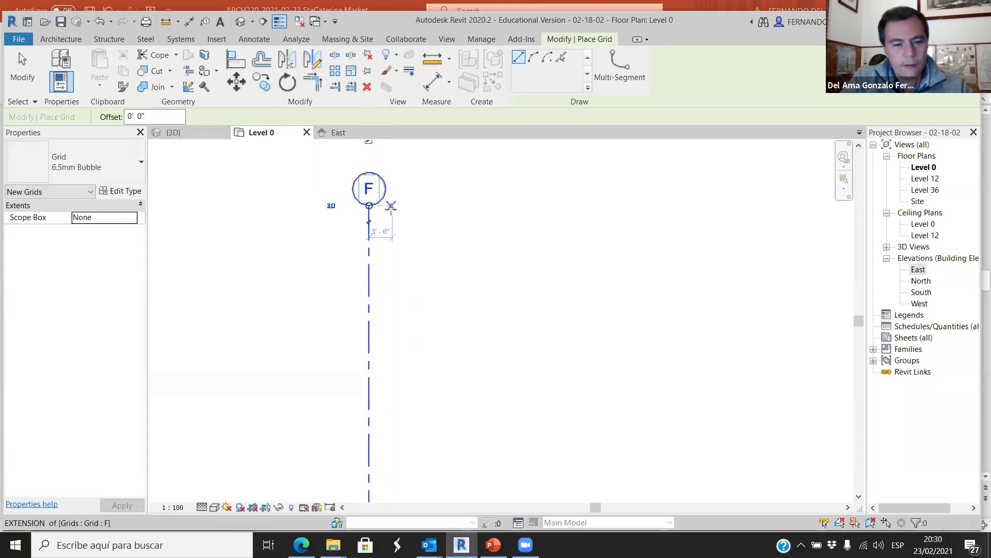
key(Escape)
key(Escape)
- Rename the vertical grid line as 1
double_click(373, 190)
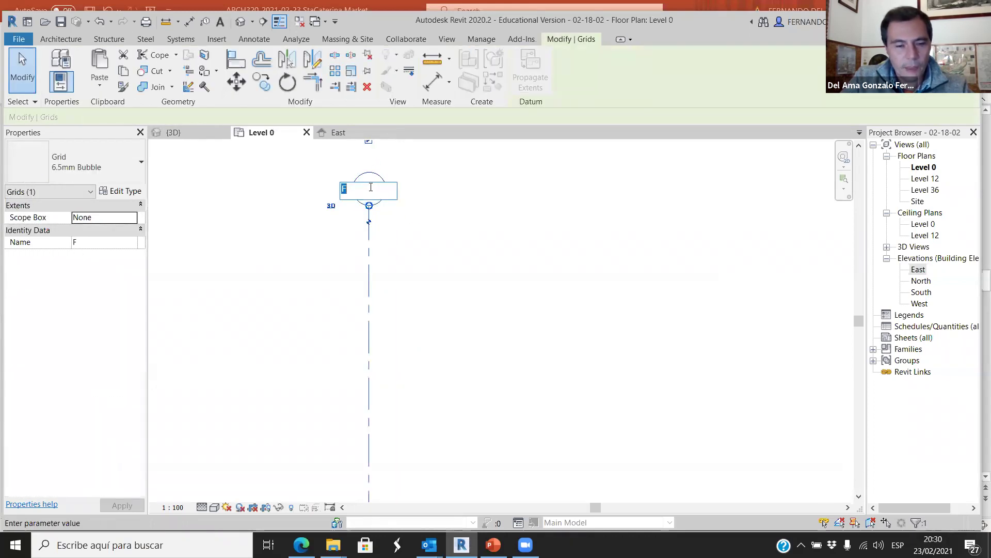
text(1)
key(Return)
- Copy grid 1 horizontally to the right at a spacing of about 120 ft
scroll(357, 289, down, 3)
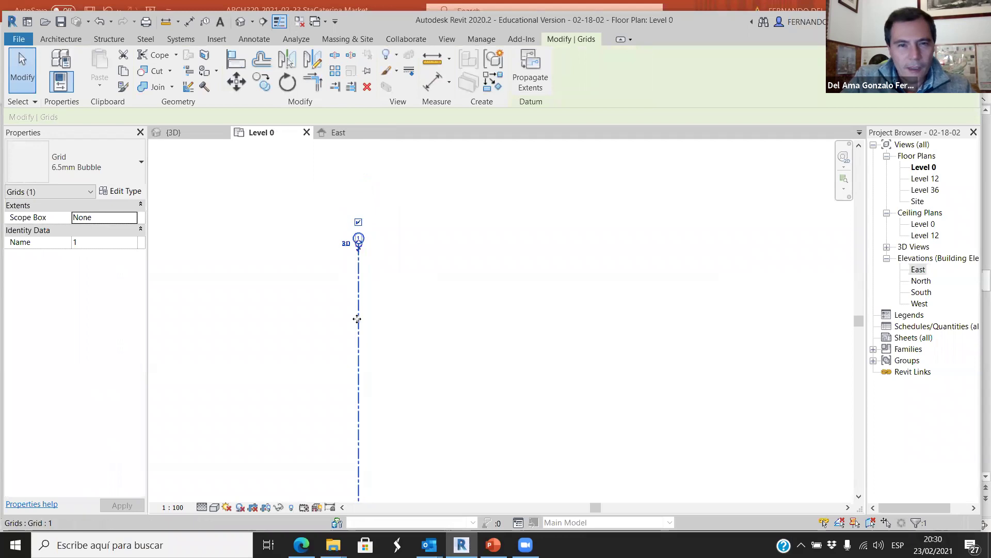
key(c)
key(o)
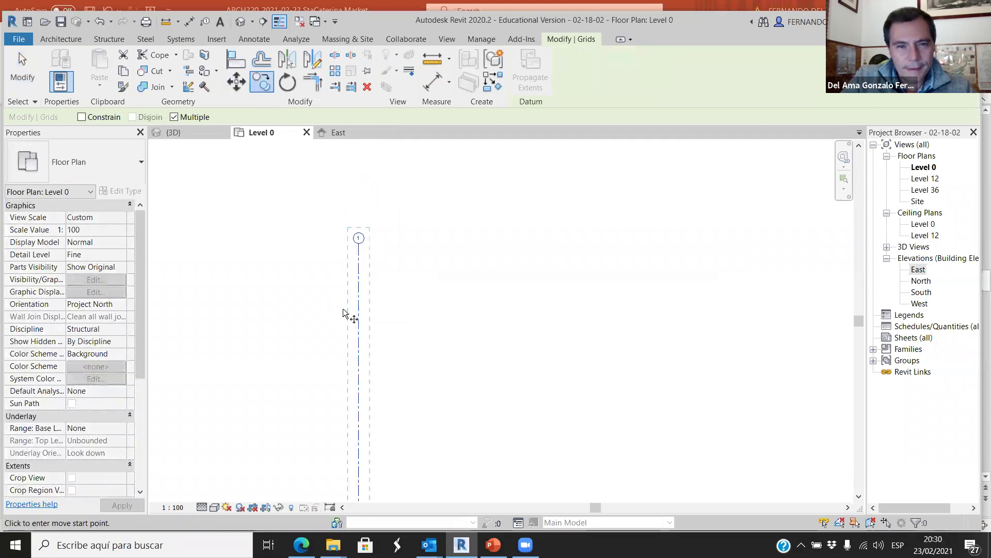
click(359, 313)
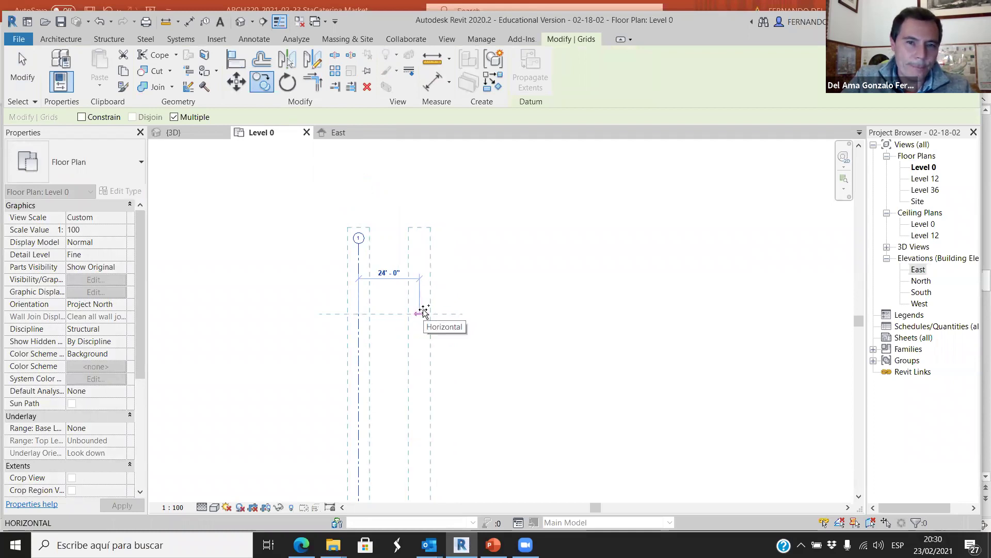
scroll(424, 312, down, 2)
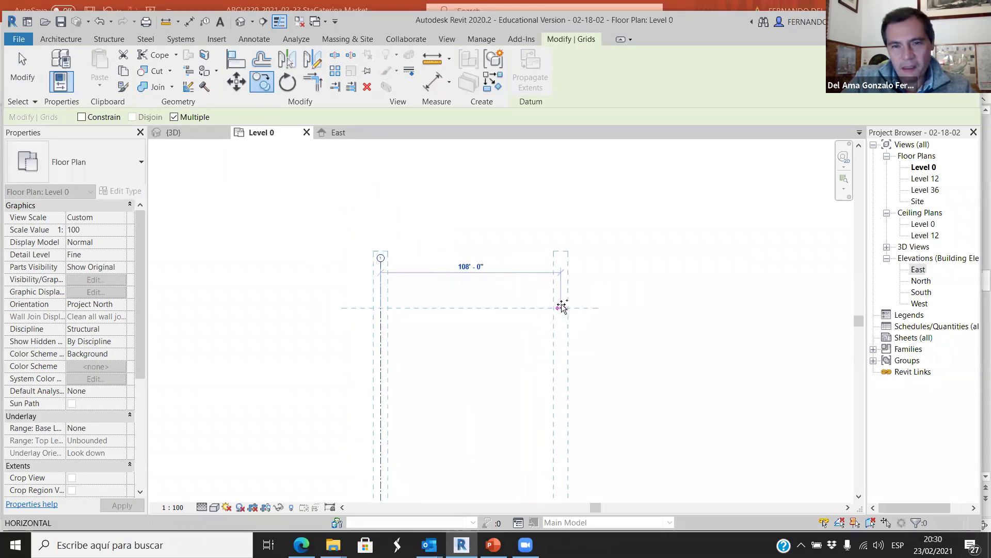
click(580, 308)
key(r)
key(o)
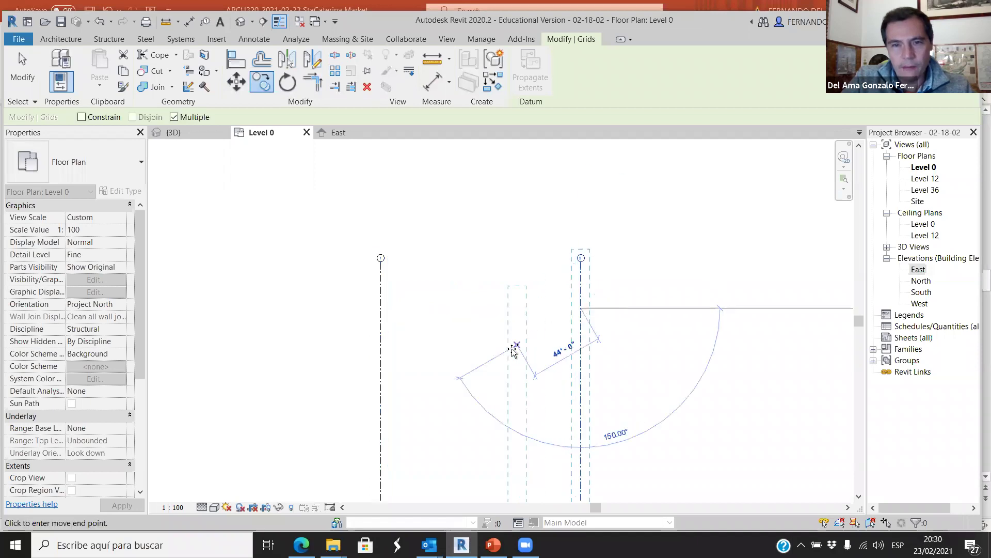
key(Escape)
key(Escape)
scroll(480, 306, down, 2)
scroll(481, 306, down, 2)
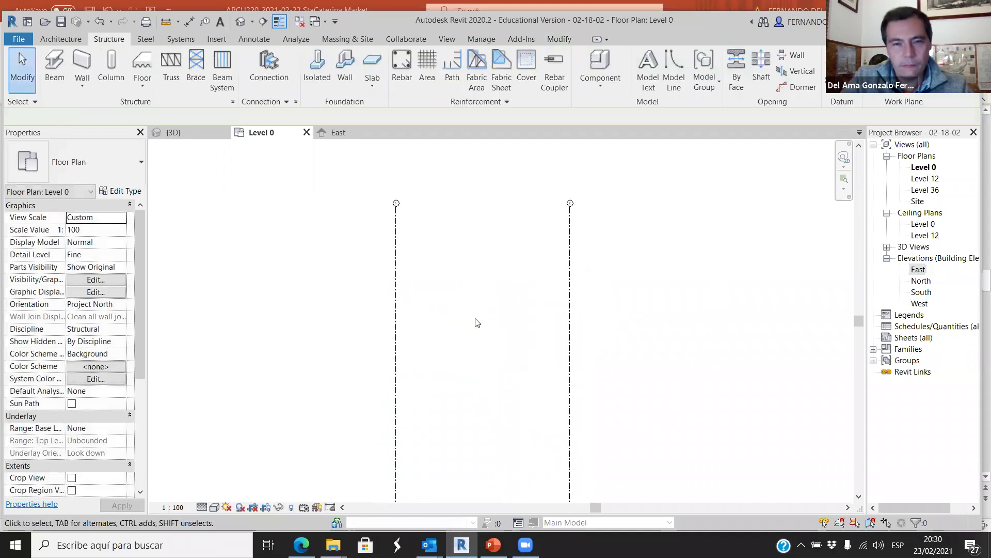
scroll(480, 393, up, 2)
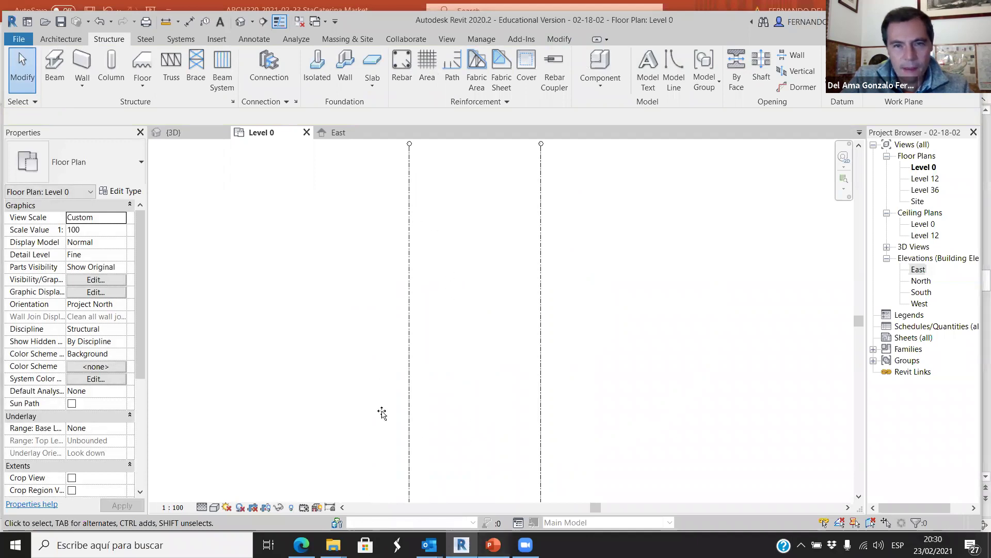
- Switch to PowerPoint and review the slides with the gridded floor plan, the roof plan and the structural axonometric
key(alt+Tab)
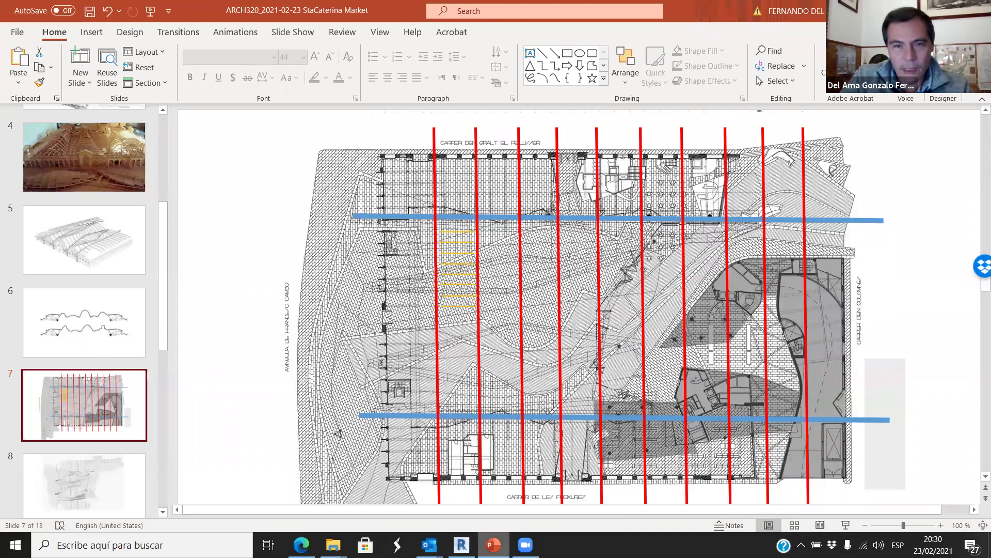
key(alt+Tab)
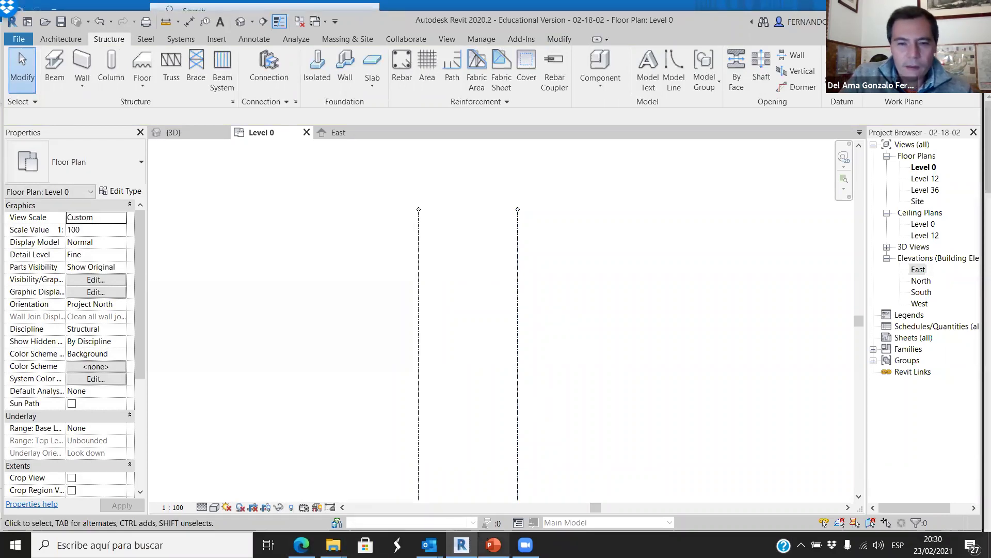
key(alt+Tab)
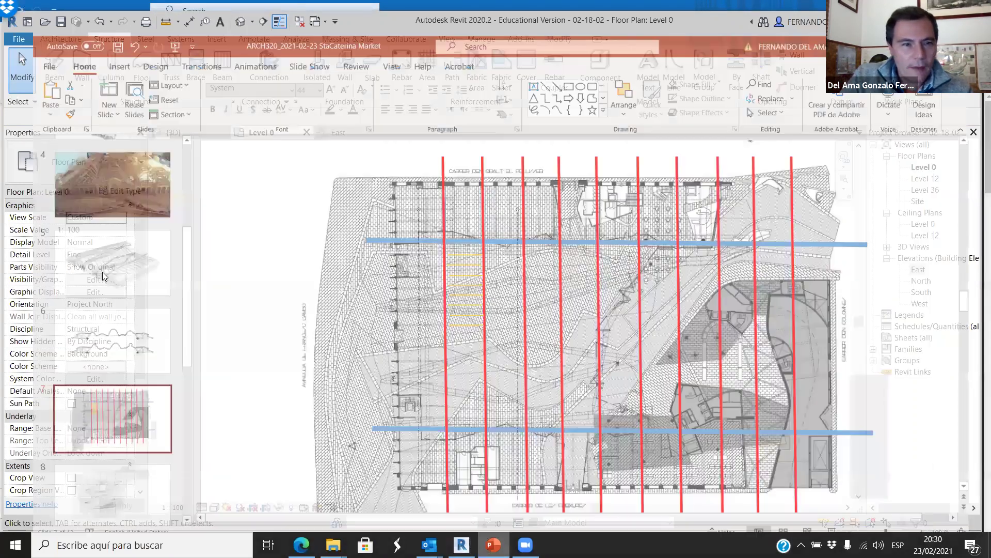
scroll(98, 398, down, 3)
click(116, 351)
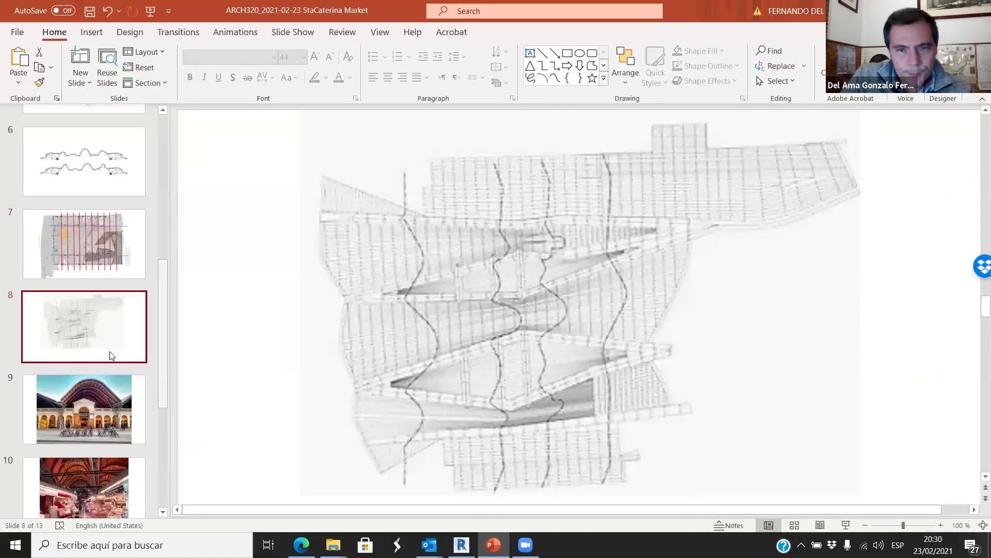
scroll(72, 332, up, 2)
scroll(72, 332, up, 5)
scroll(84, 388, down, 2)
click(87, 362)
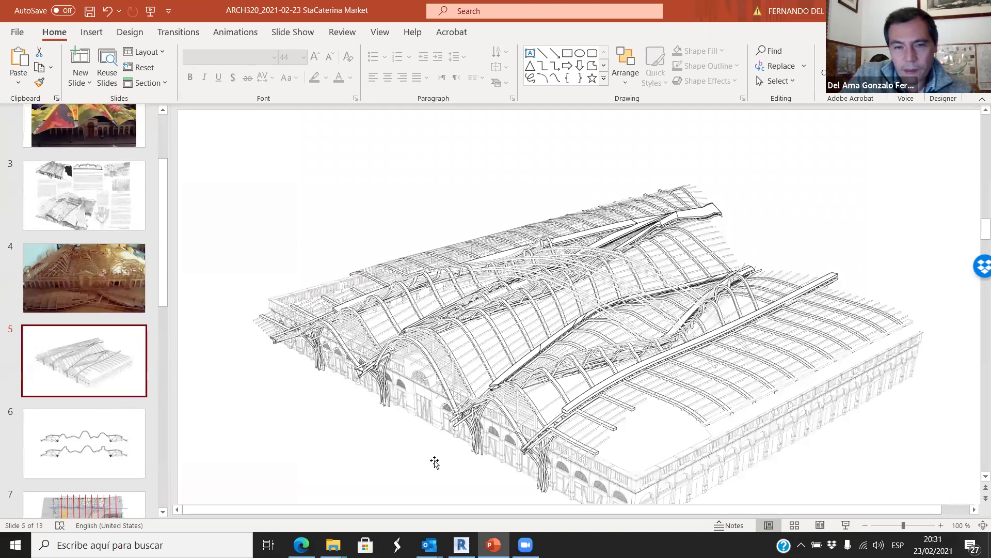
- Switch back to Revit and draw a horizontal grid line crossing both vertical grids near their upper ends
mouse_move(493, 545)
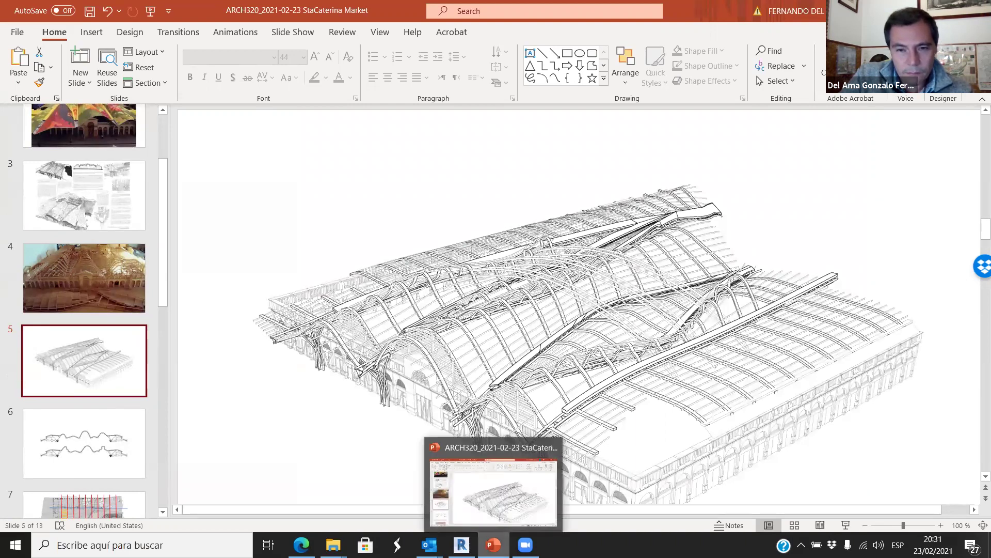
key(alt+Tab)
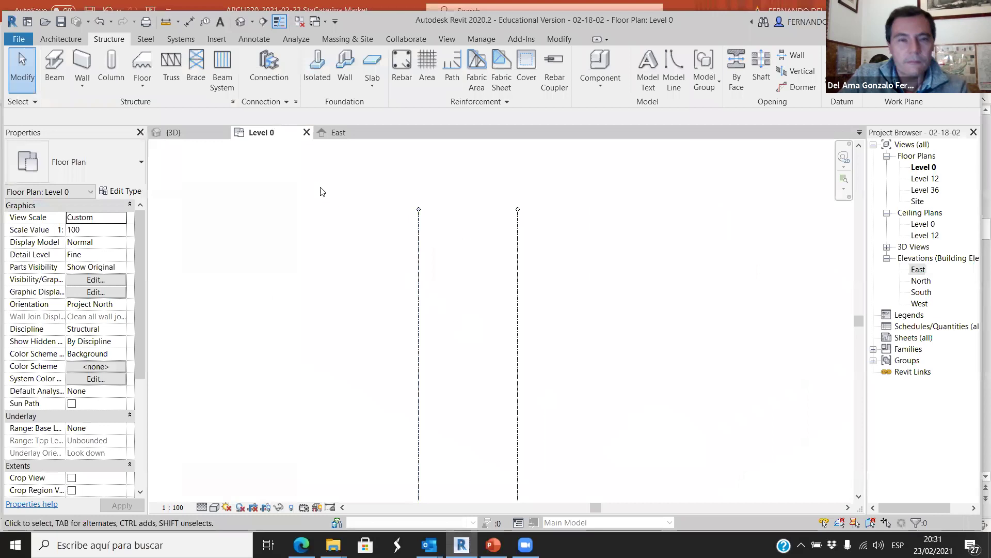
click(61, 39)
key(g)
key(r)
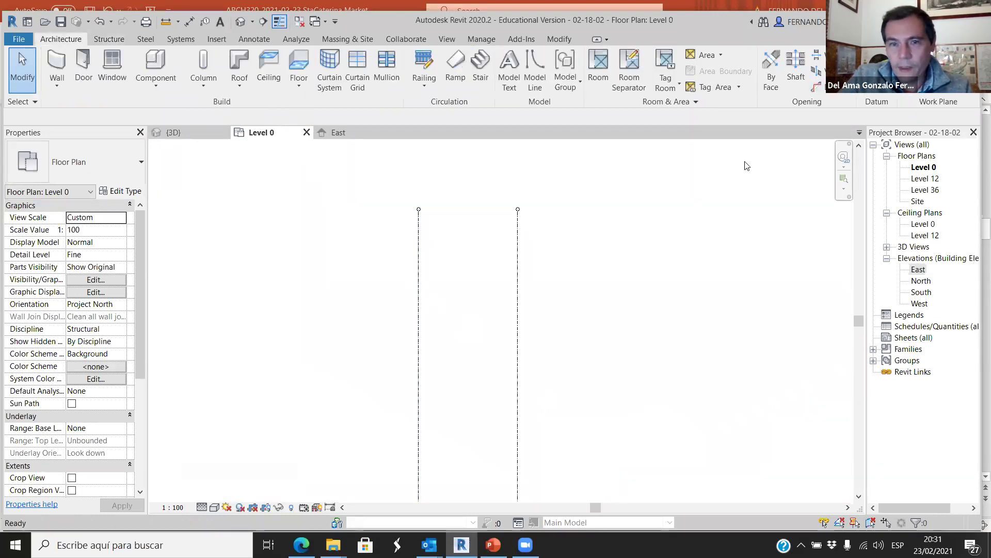
click(375, 242)
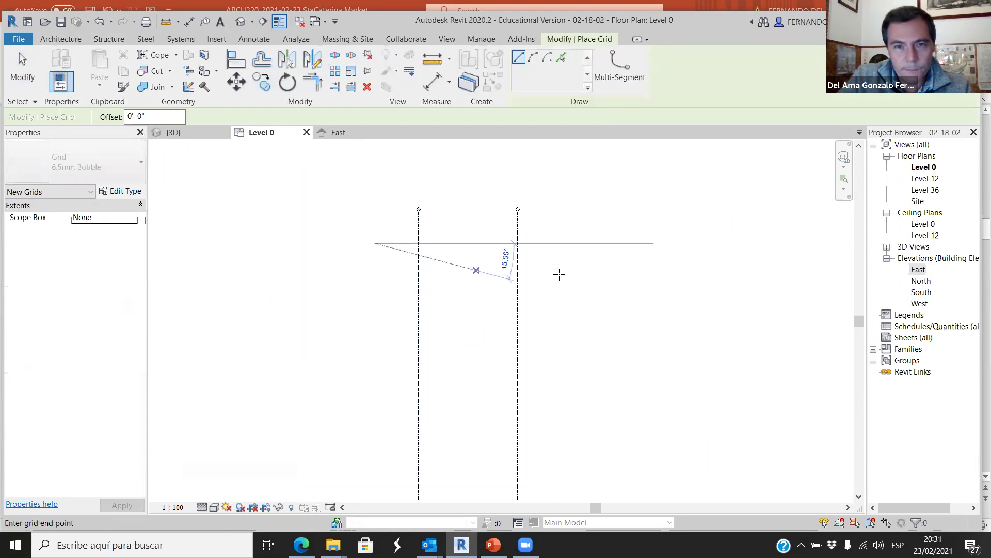
click(572, 243)
scroll(585, 242, up, 3)
scroll(594, 242, down, 2)
key(Escape)
key(Escape)
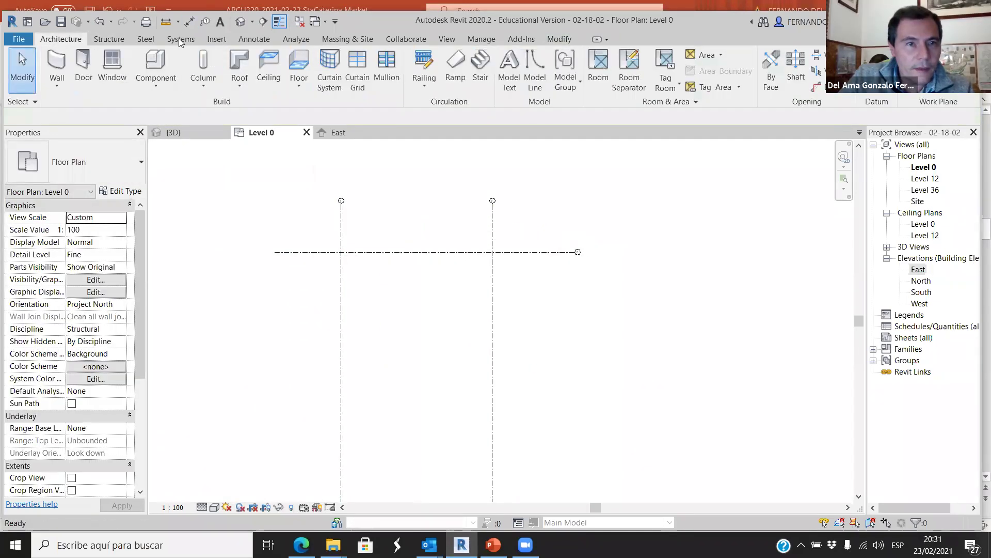
- Add an aligned dimension between grids 1 and 2, above the horizontal grid line
click(254, 39)
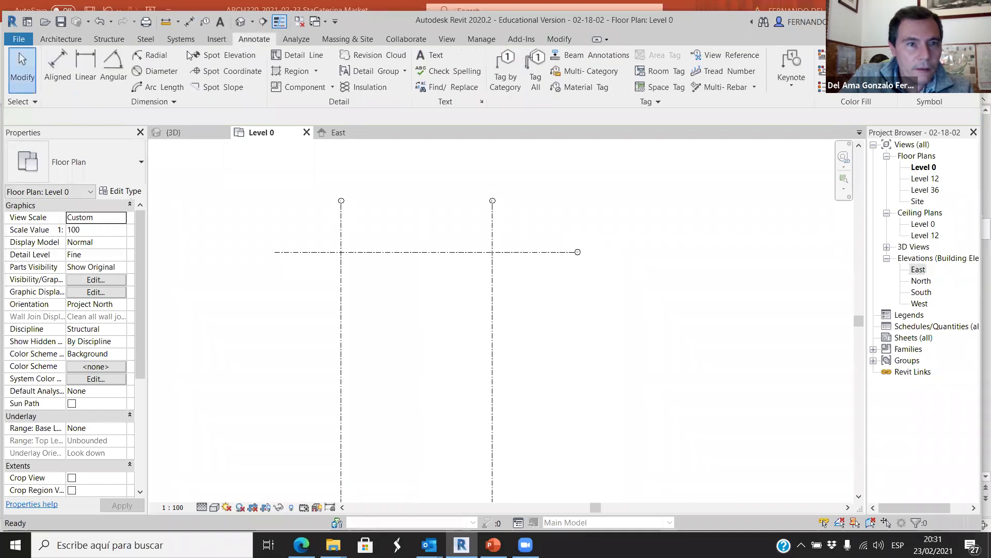
click(57, 67)
click(340, 235)
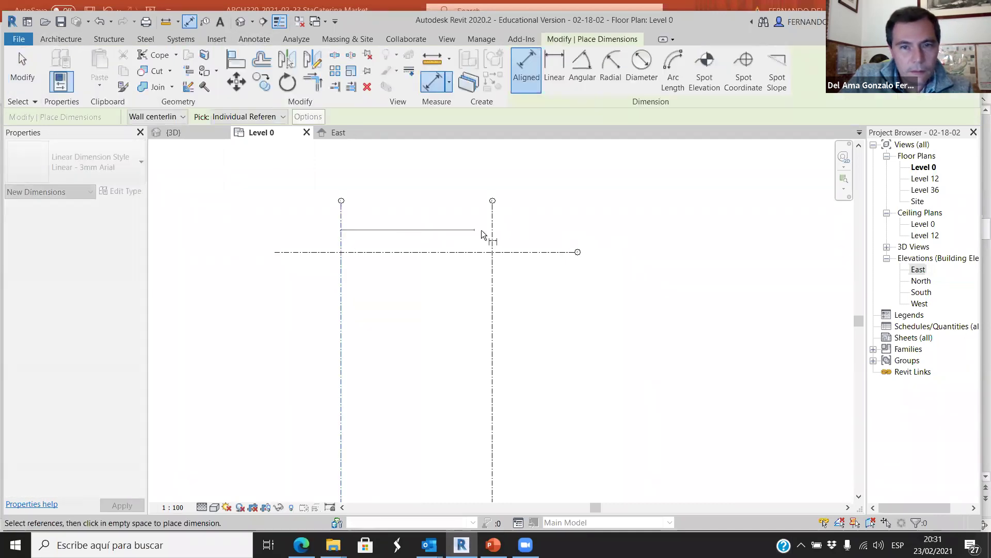
click(492, 231)
click(433, 217)
scroll(432, 244, up, 5)
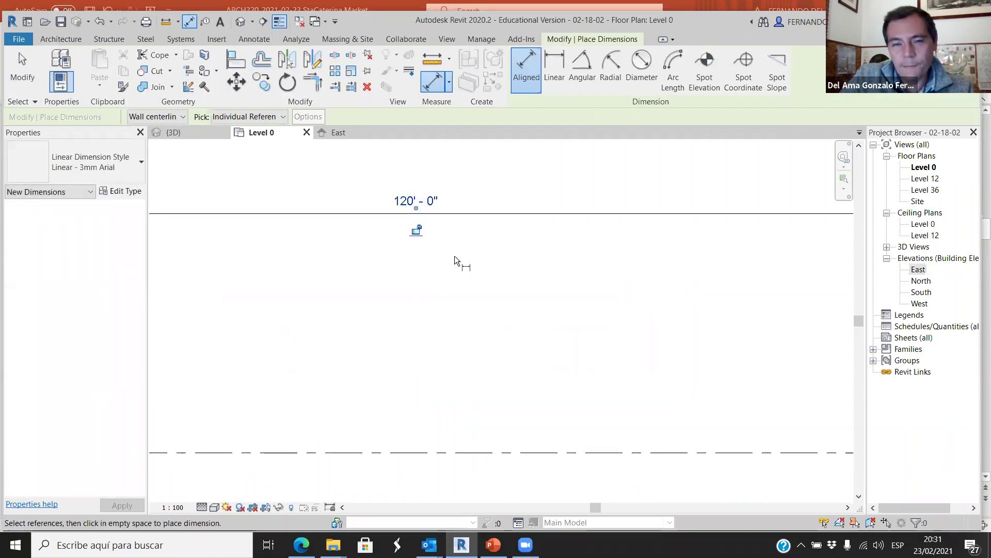
scroll(461, 258, down, 4)
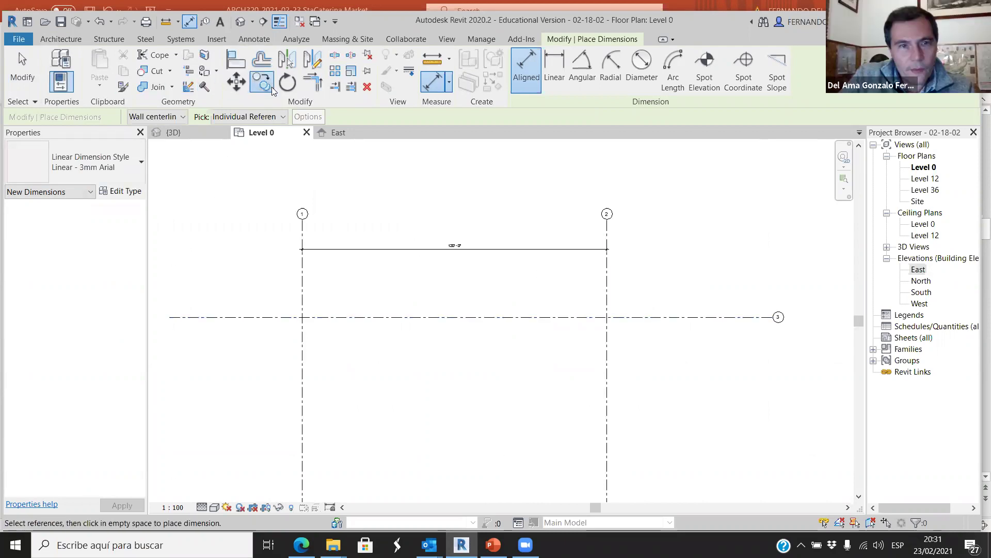
key(Escape)
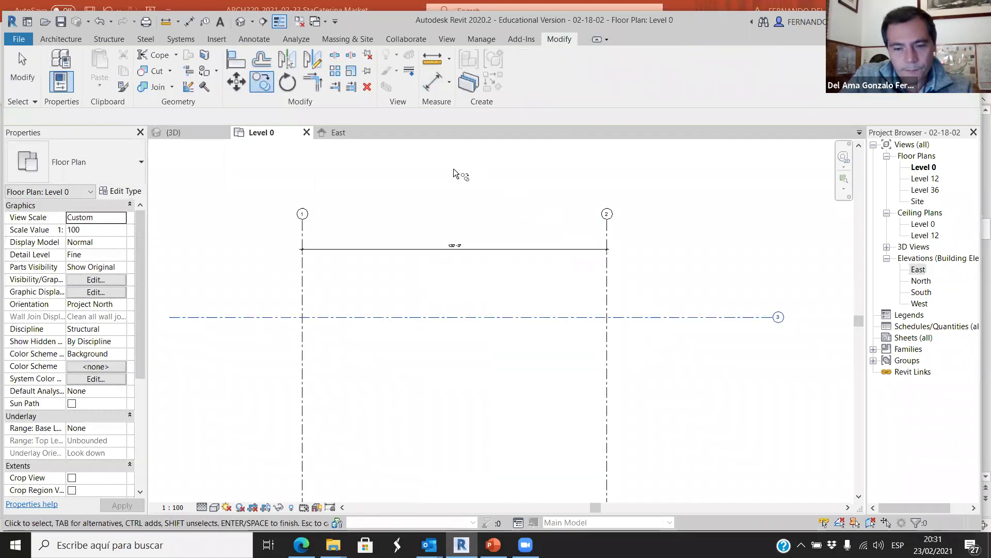
- Copy horizontal grid 3 downward four times at 18 ft spacing
click(680, 319)
click(679, 317)
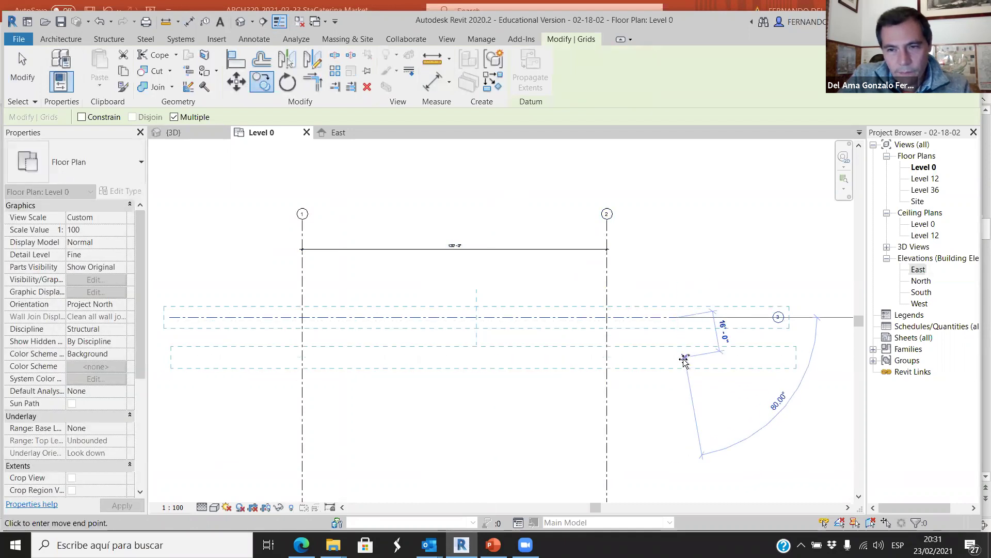
text(17 6)
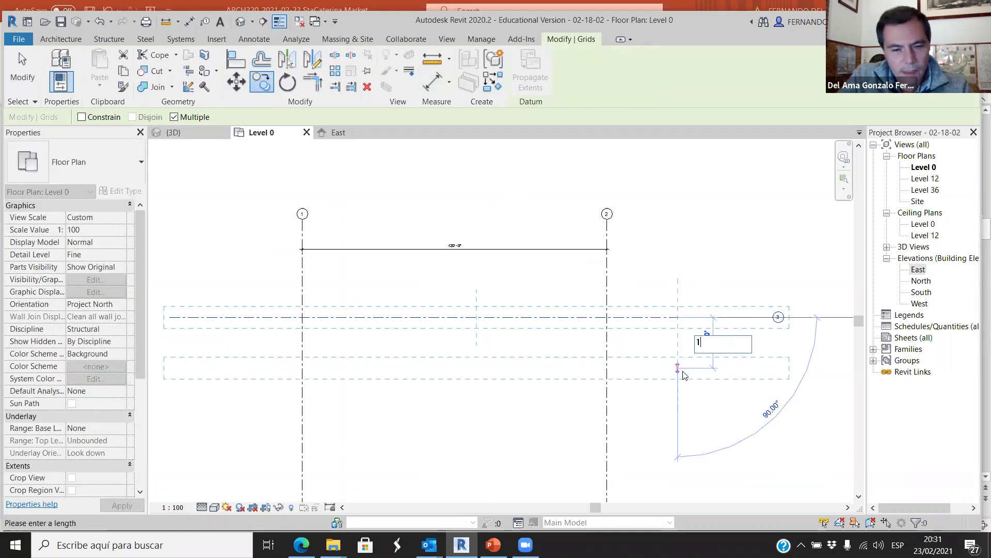
key(Return)
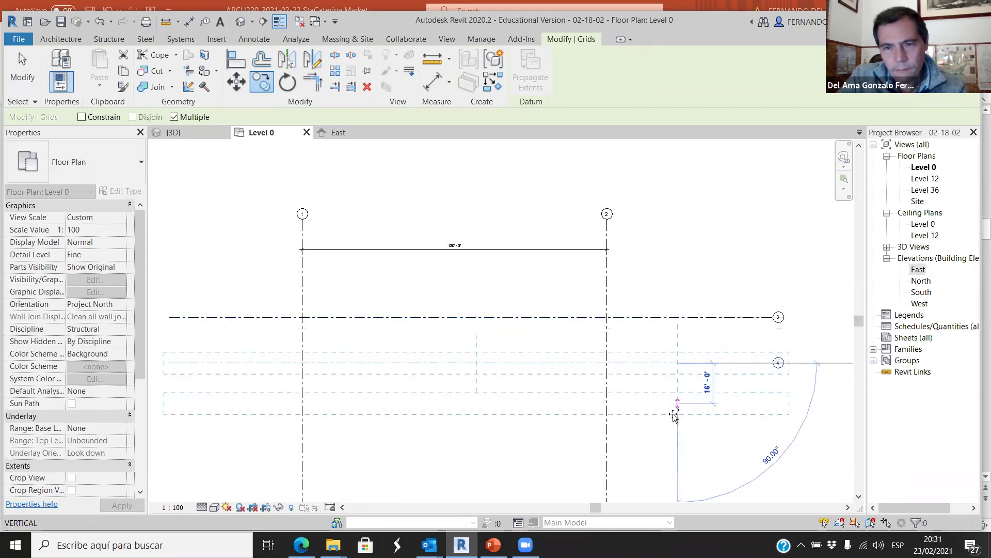
text(18)
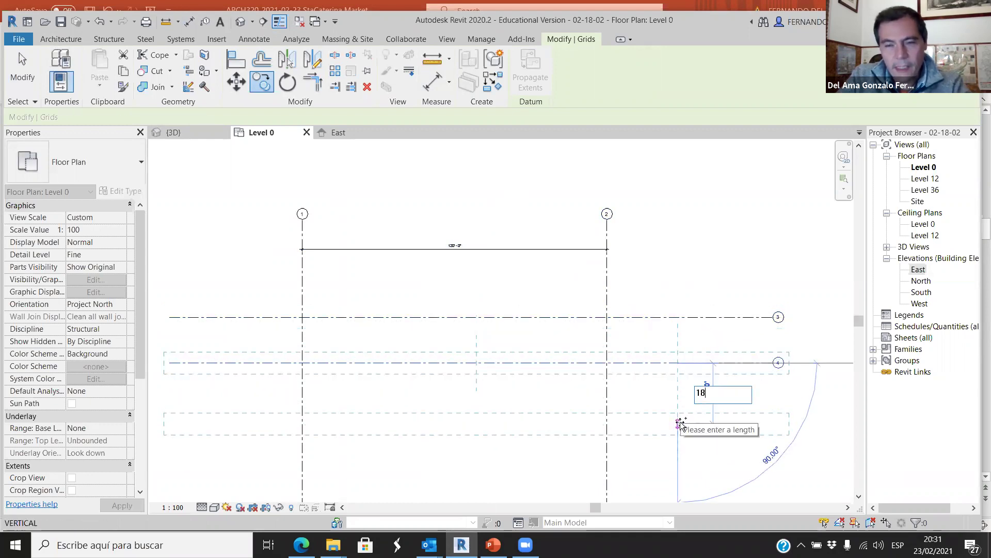
key(Return)
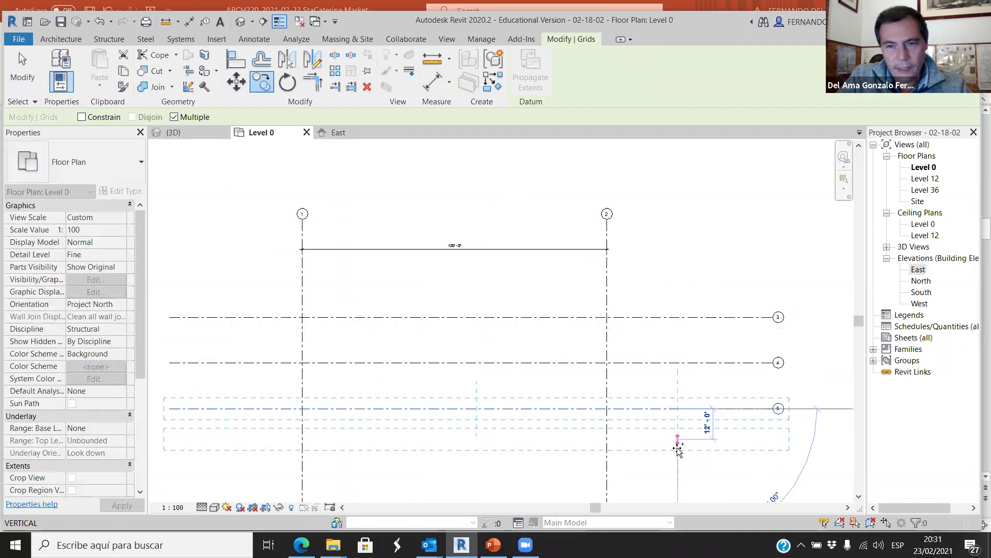
text(18)
key(Return)
scroll(666, 393, down, 2)
scroll(671, 438, up, 1)
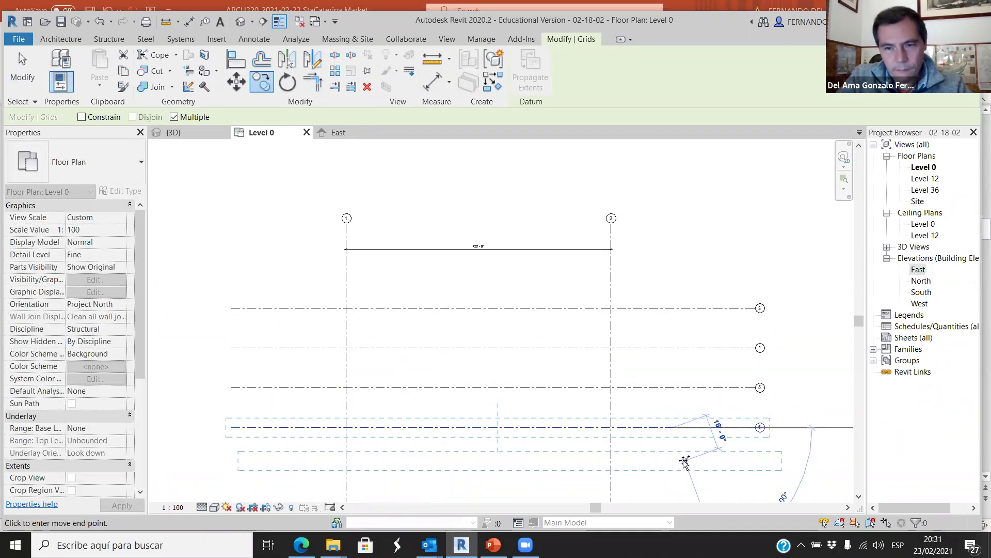
text(1)
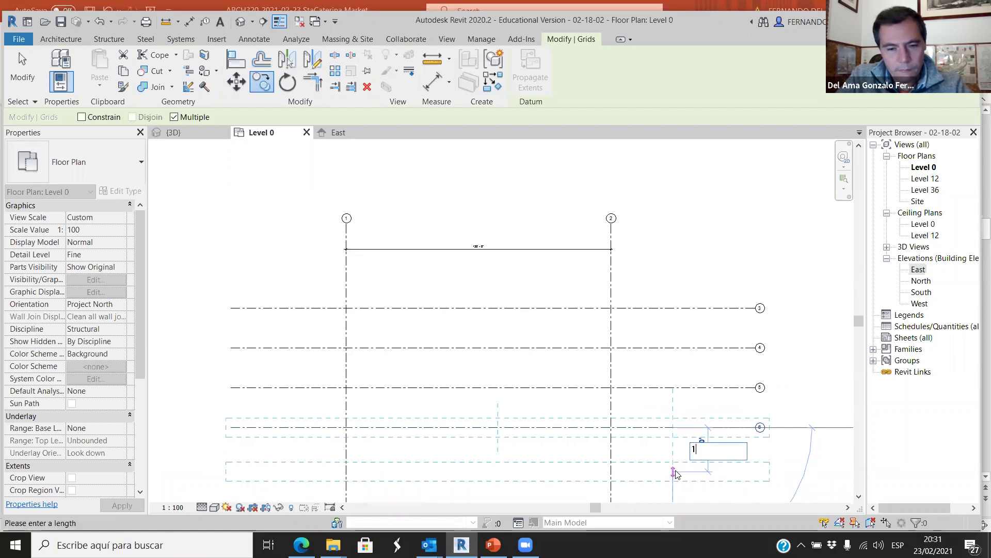
key(Return)
key(Escape)
- Abandon editing grid 3's name and undo the copies made from that grid
scroll(645, 288, down, 2)
scroll(645, 288, up, 2)
scroll(645, 197, down, 1)
scroll(640, 254, up, 1)
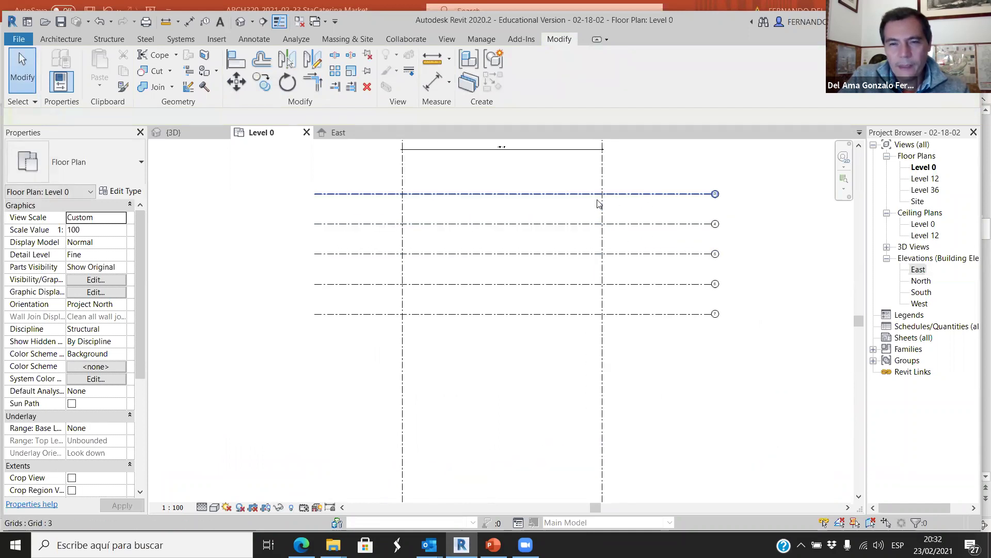
scroll(684, 243, up, 2)
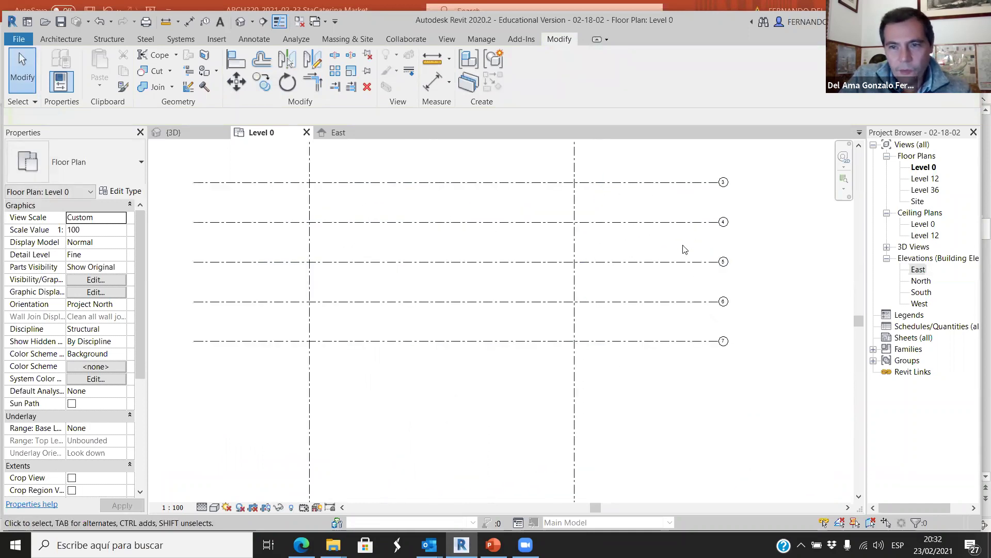
scroll(728, 170, up, 5)
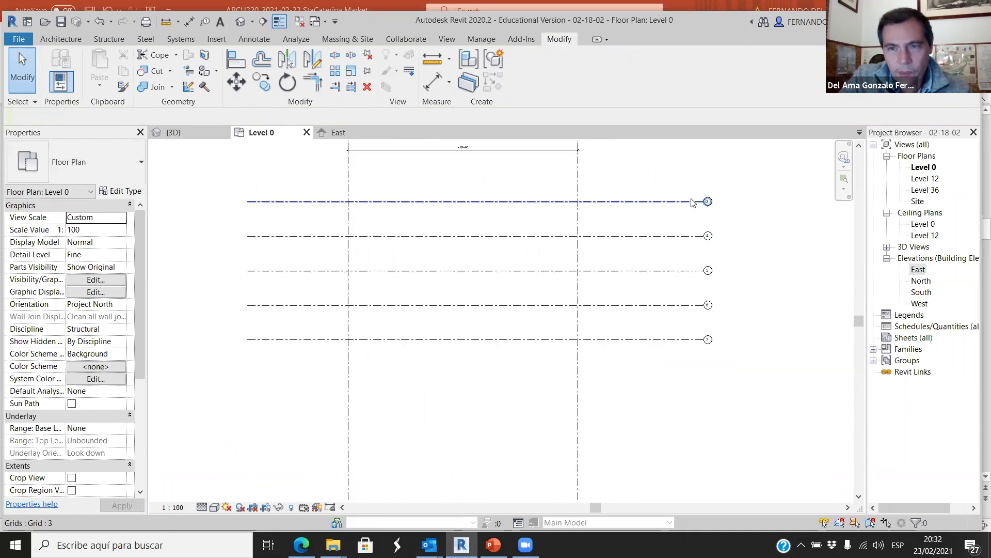
double_click(724, 207)
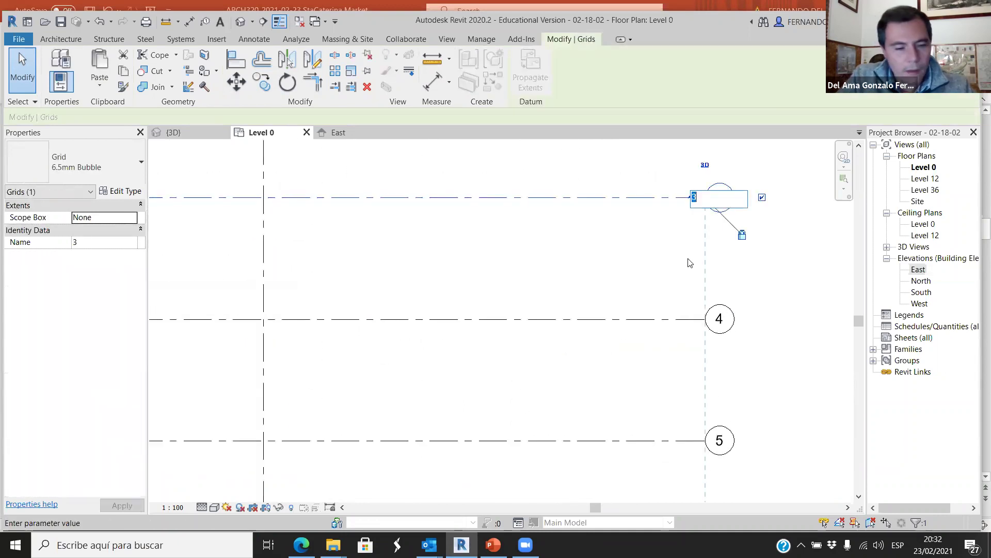
key(BackSpace)
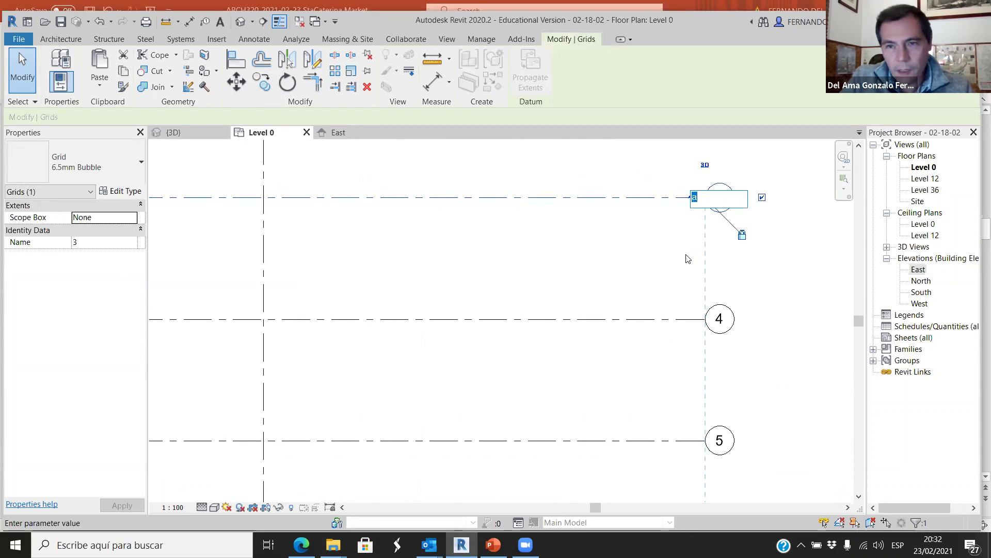
click(749, 259)
click(733, 267)
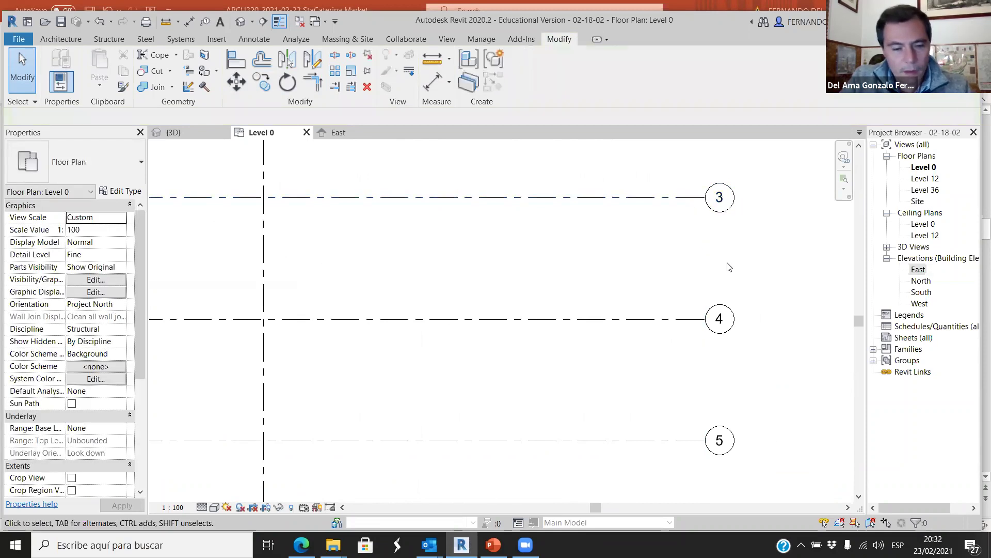
key(ctrl+z)
key(ctrl+z)
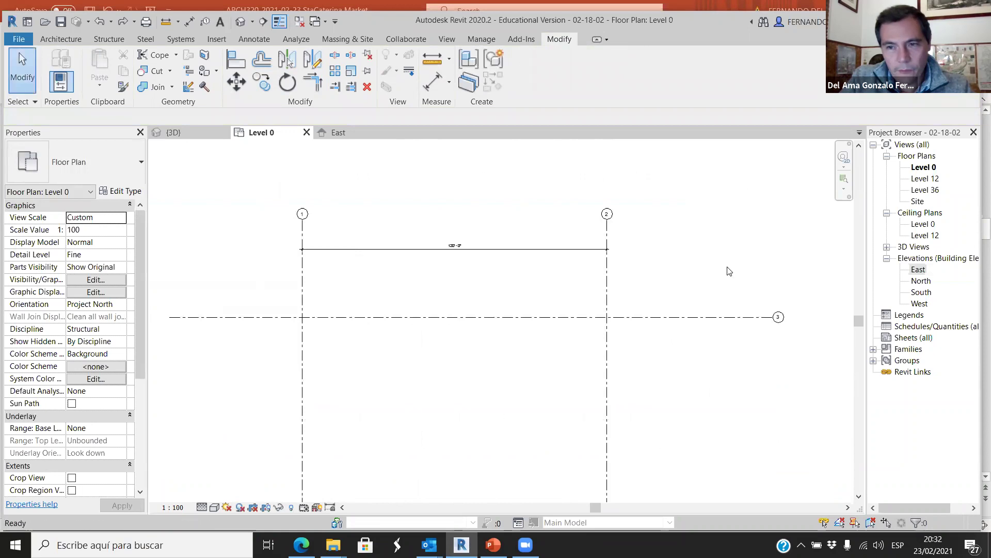
- Rename horizontal grid 3 as A
scroll(777, 316, up, 3)
click(781, 305)
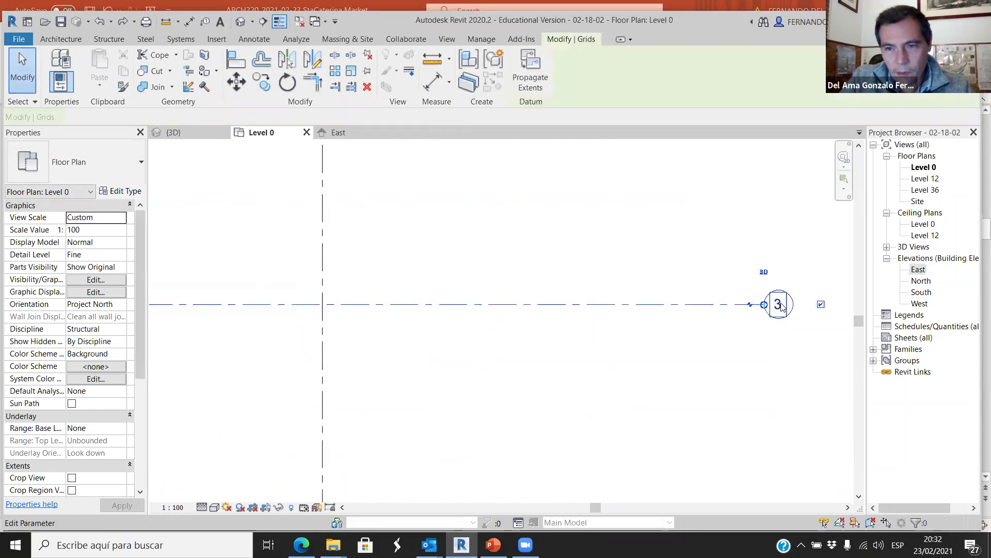
click(779, 304)
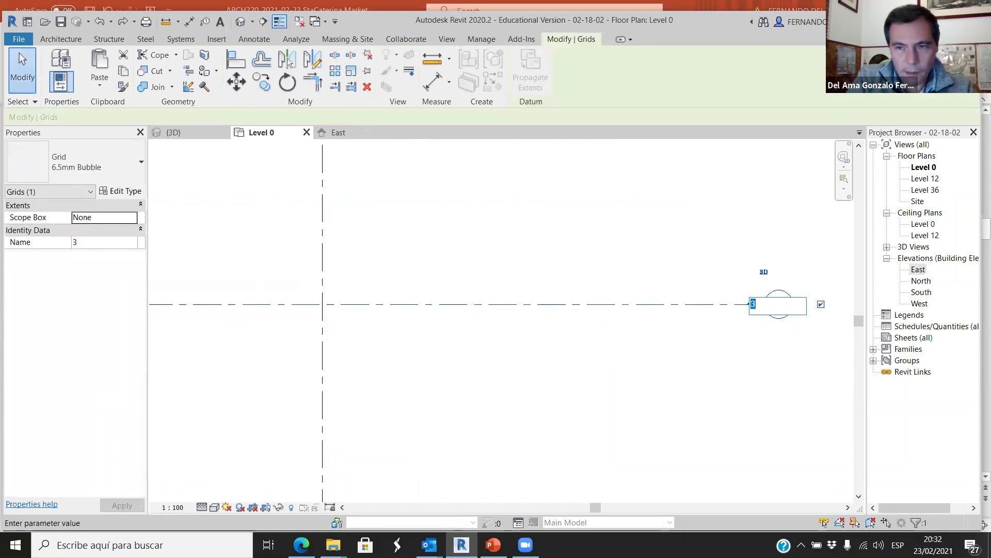
key(Return)
- Copy grid A straight down four times in succession, spacing the copies 18 ft apart
scroll(559, 288, down, 2)
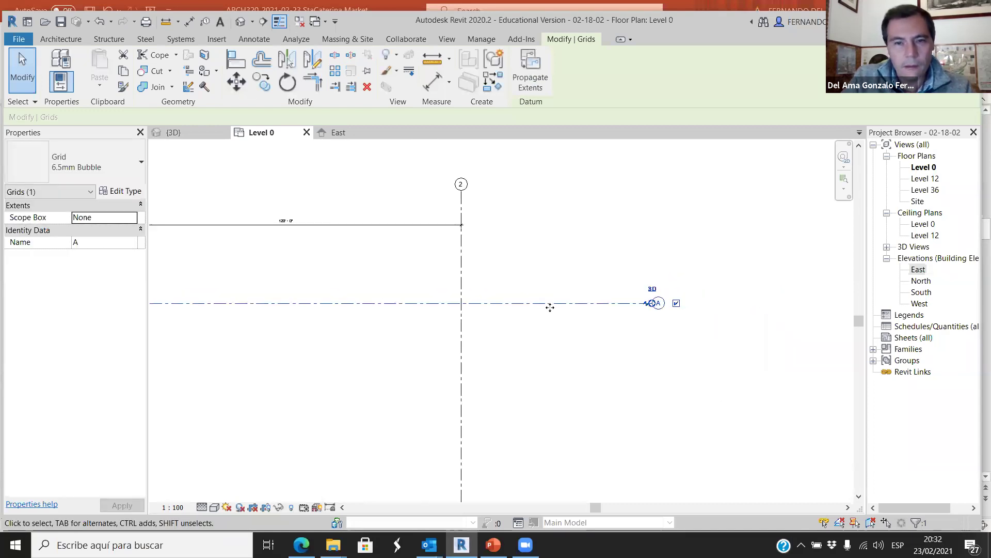
click(262, 81)
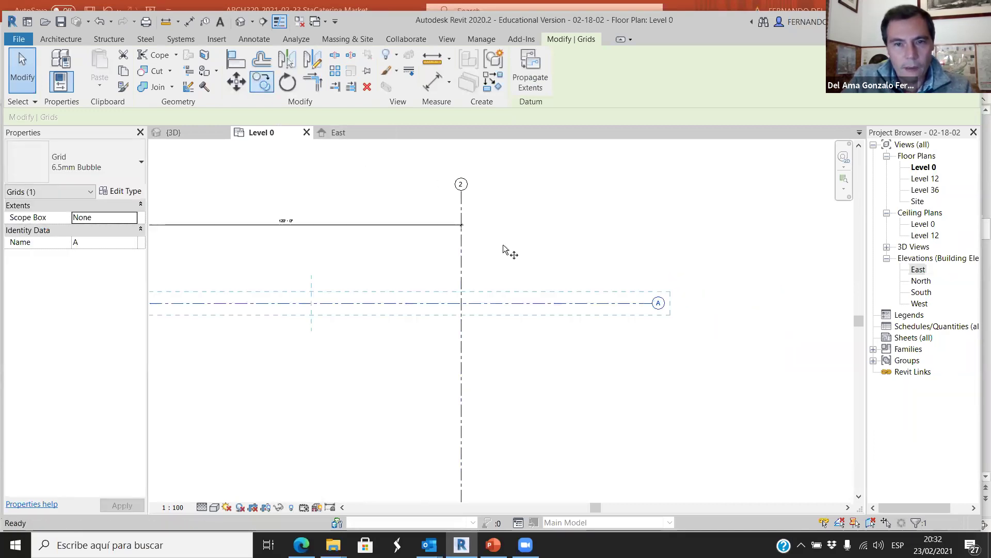
click(559, 303)
text(1)
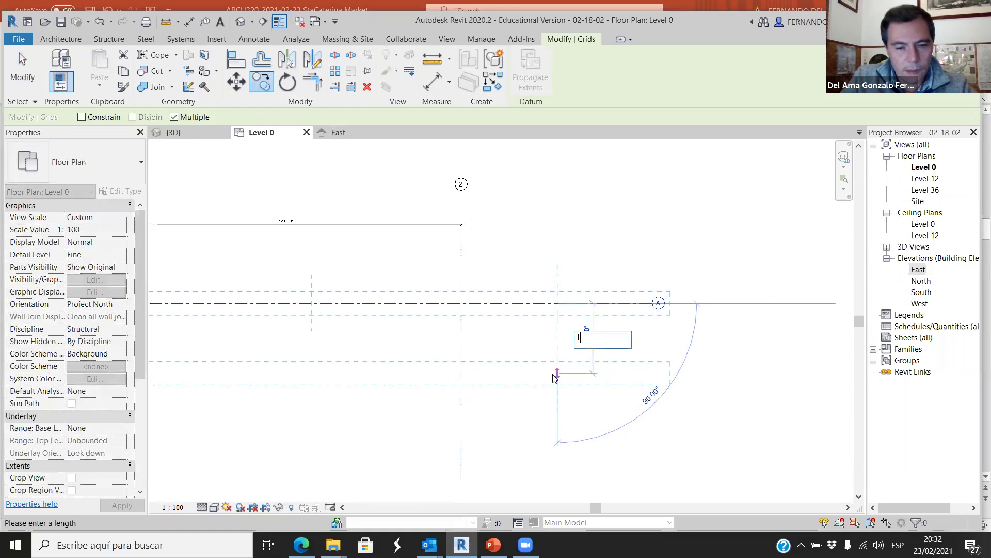
text(8)
key(Return)
scroll(571, 424, down, 3)
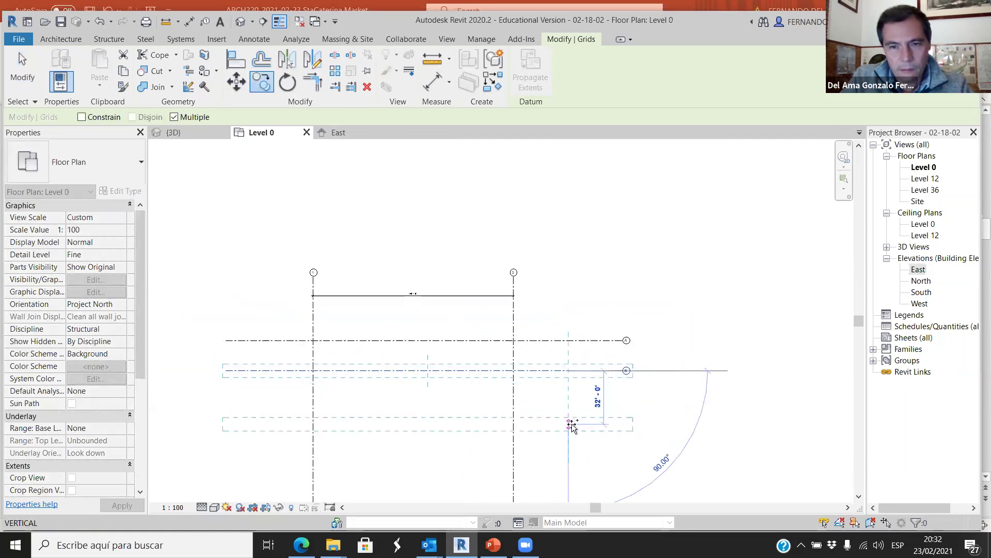
text(1)
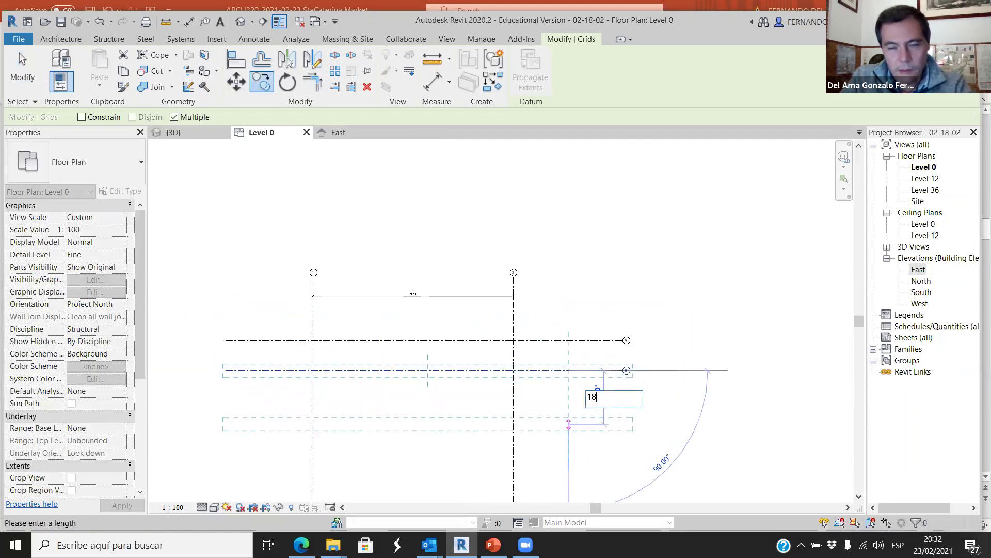
text(8)
key(Return)
text(18)
key(Return)
scroll(569, 454, down, 2)
text(18)
key(Return)
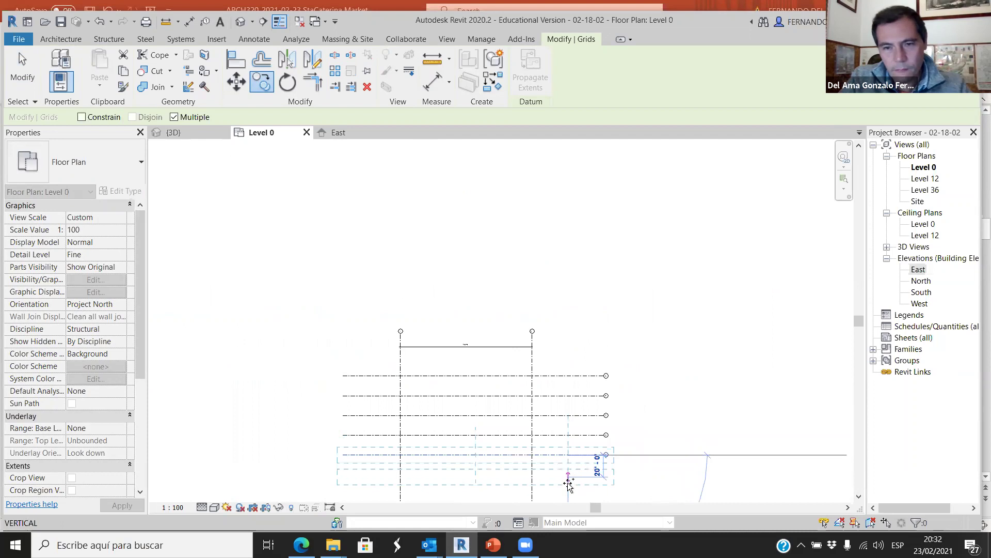
key(Escape)
key(Escape)
- Add an aligned dimension between grids A and B, between grid 2 and the letter bubbles
scroll(594, 387, up, 3)
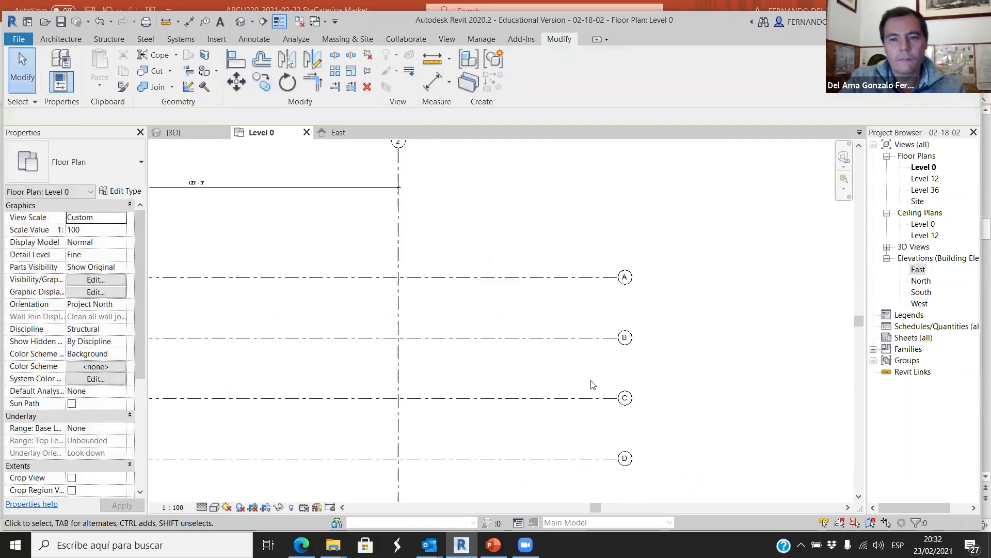
scroll(280, 210, up, 3)
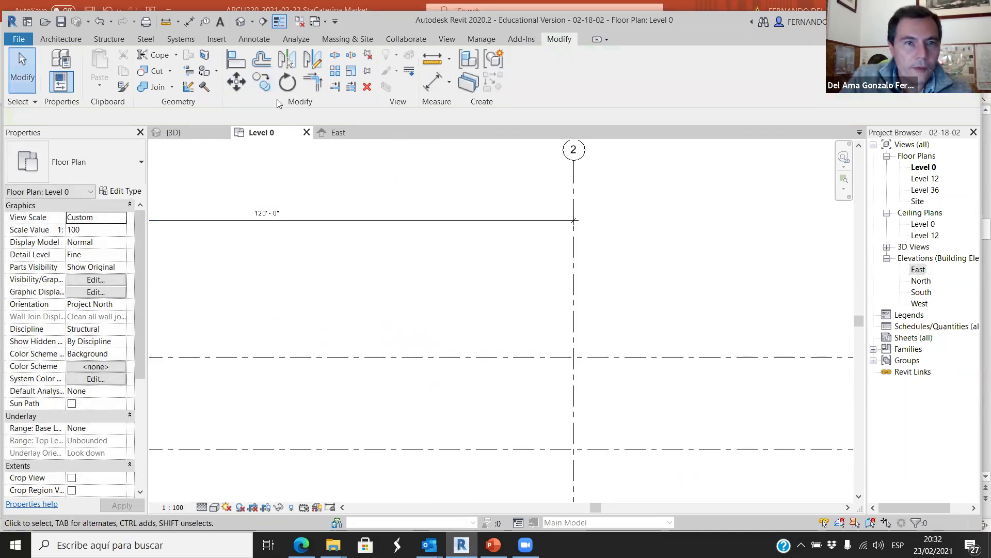
click(253, 39)
click(57, 66)
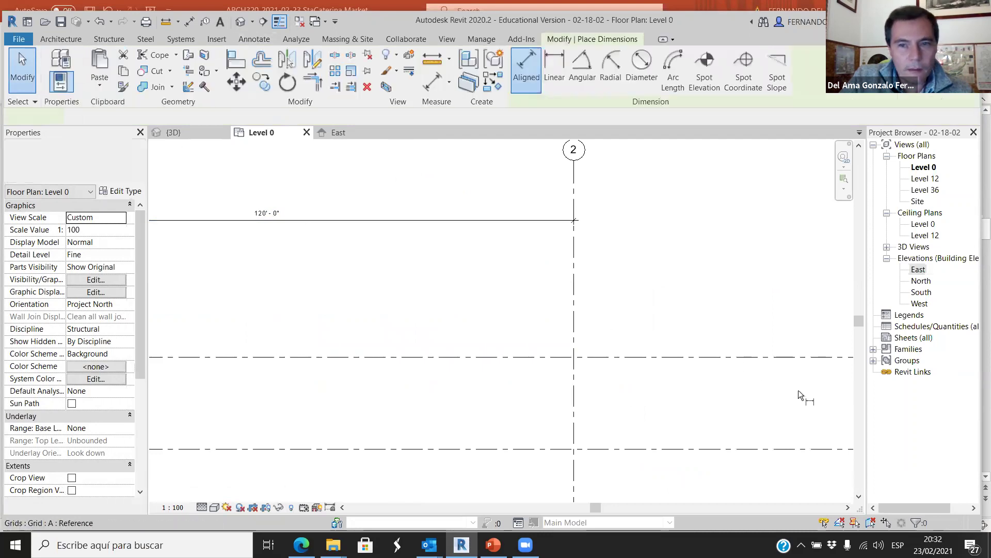
click(766, 357)
click(766, 448)
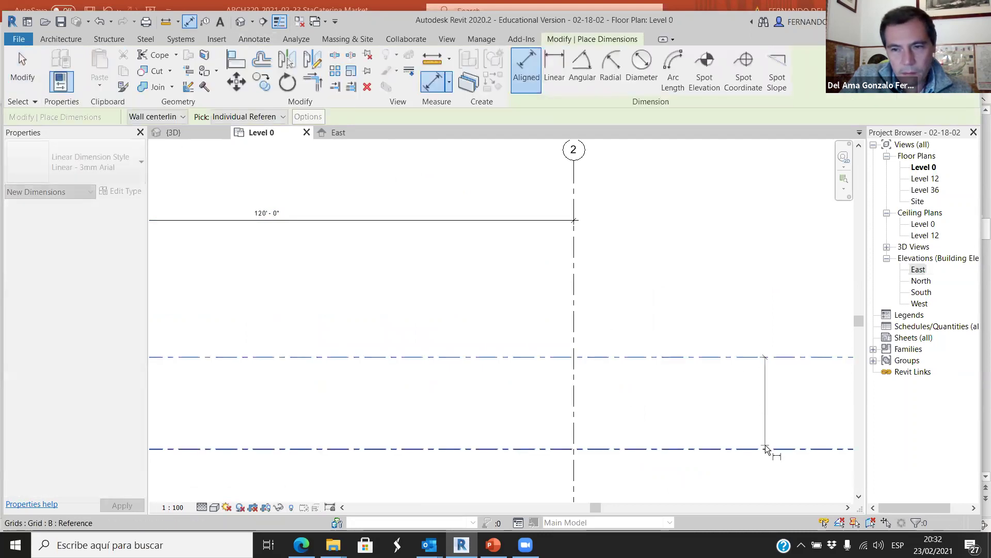
click(786, 429)
scroll(788, 419, up, 3)
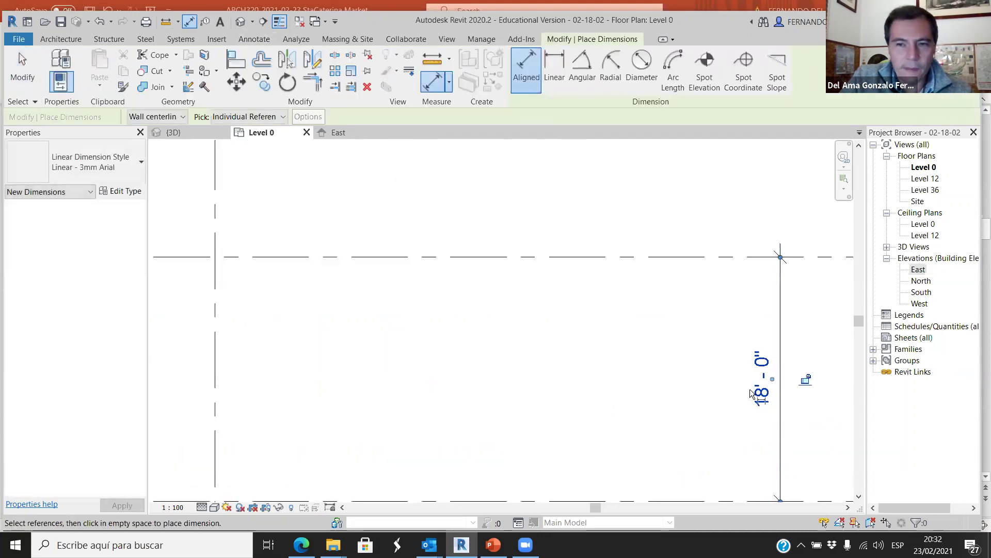
scroll(562, 346, down, 3)
key(Escape)
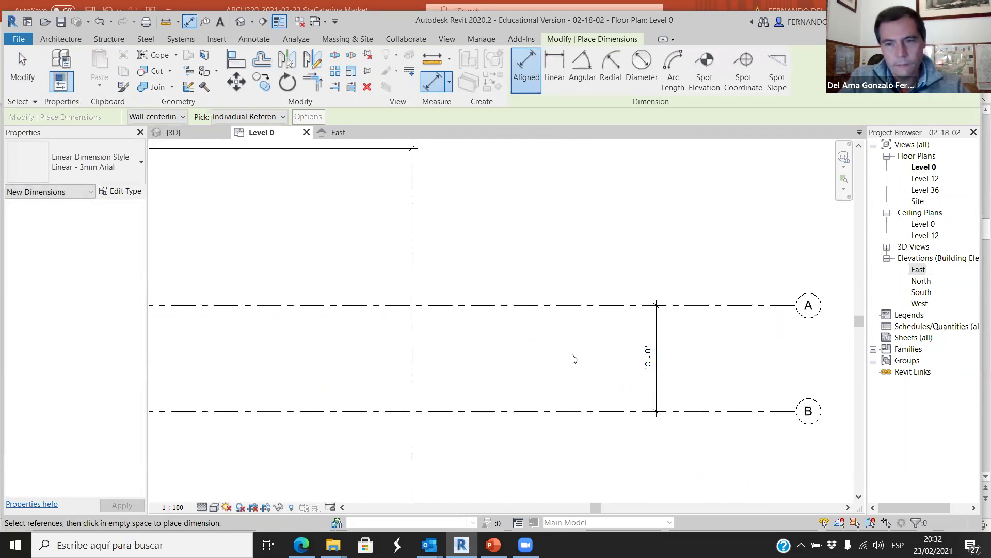
key(Escape)
- Switch to PowerPoint and look through the slide thumbnails of the Santa Caterina Market references
scroll(697, 372, down, 1)
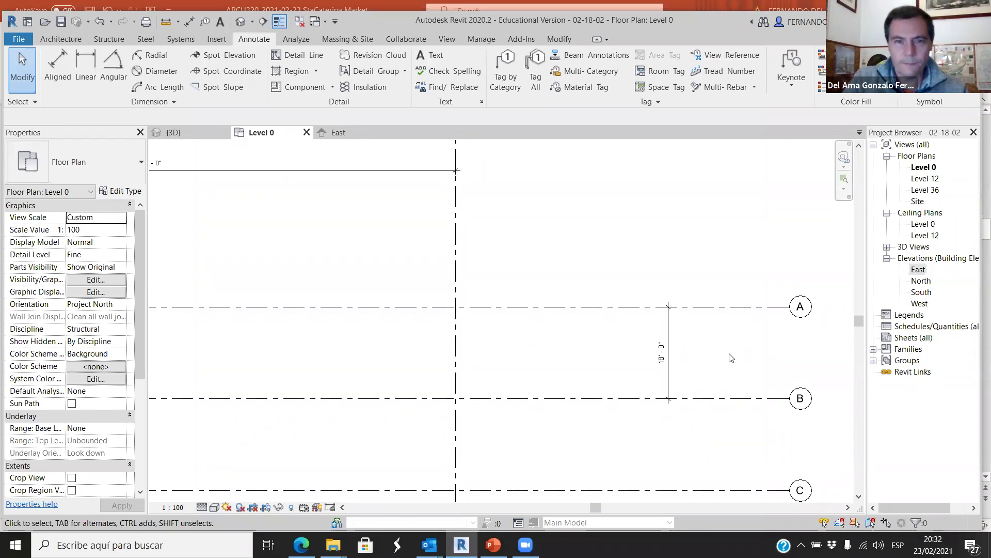
scroll(640, 294, down, 5)
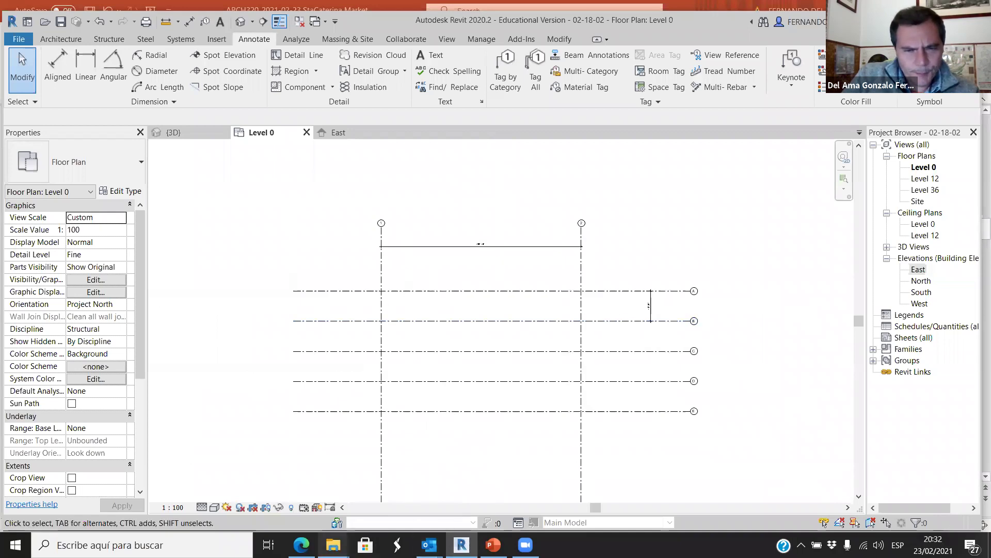
mouse_move(301, 545)
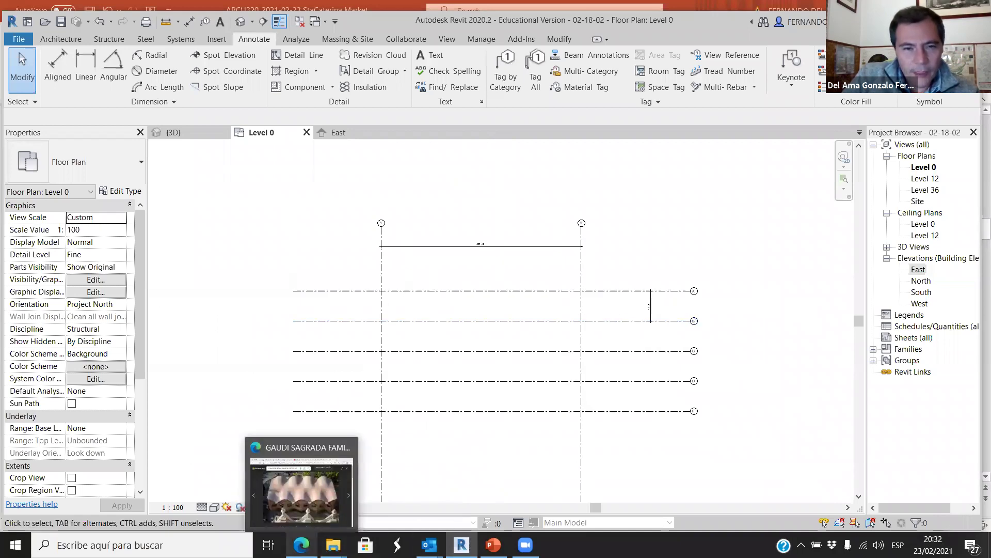
mouse_move(461, 544)
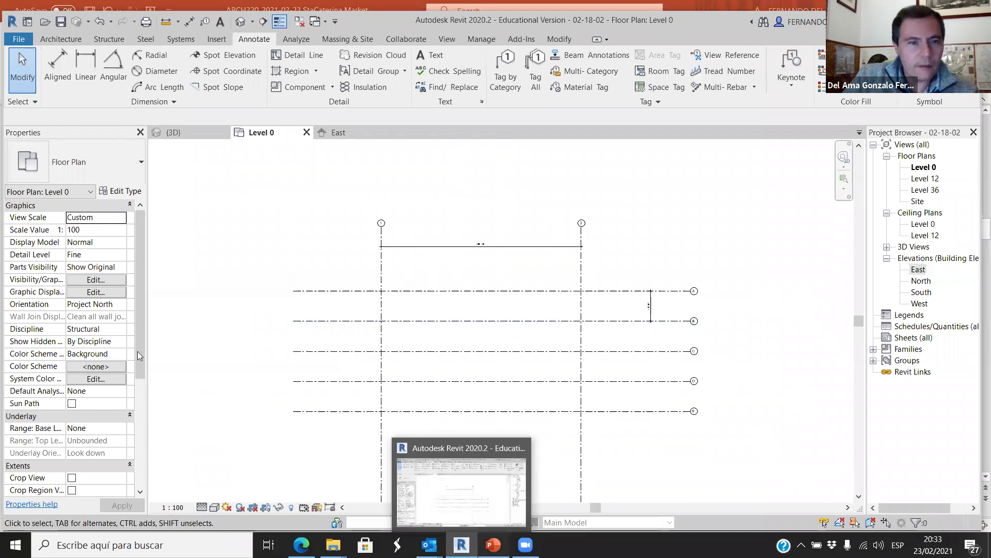
scroll(90, 271, up, 2)
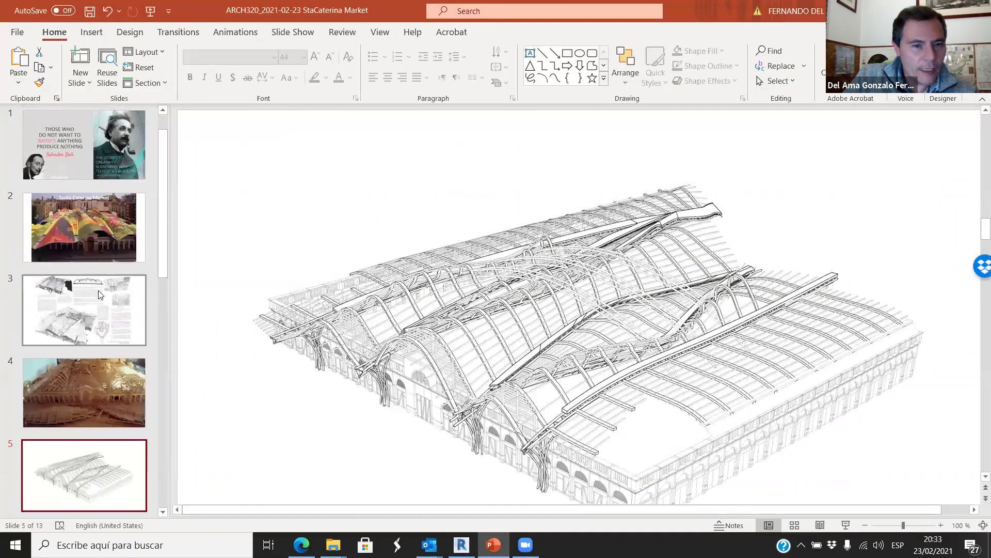
scroll(94, 306, down, 5)
scroll(80, 296, down, 3)
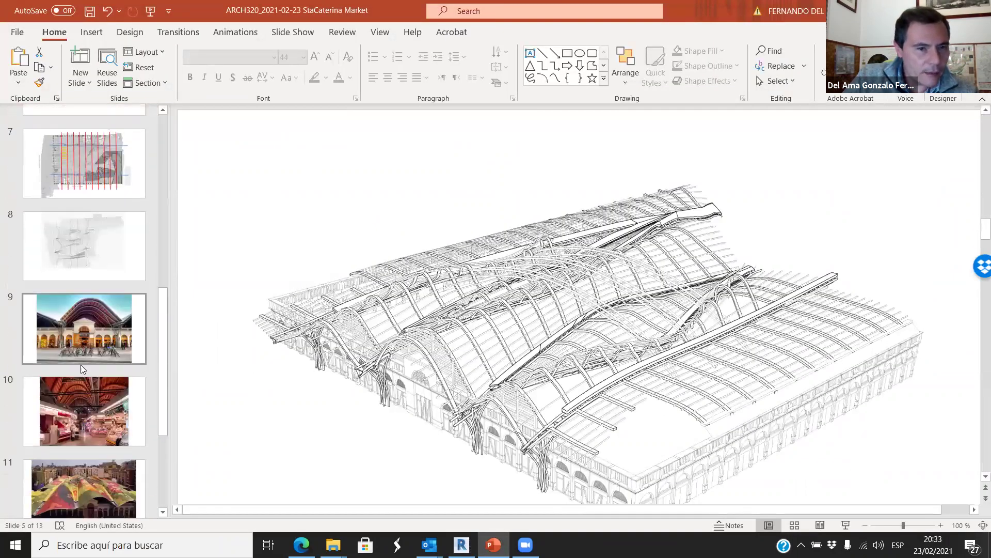
scroll(87, 376, up, 10)
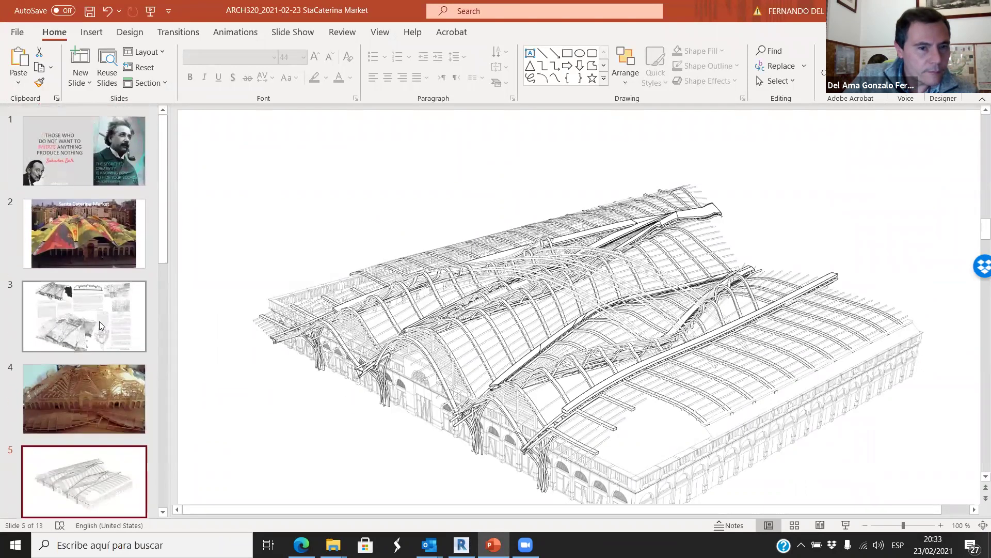
- Examine the grid lines and column positions on the market's reference plan slide, slide 7
scroll(99, 362, down, 2)
scroll(100, 400, down, 2)
click(100, 399)
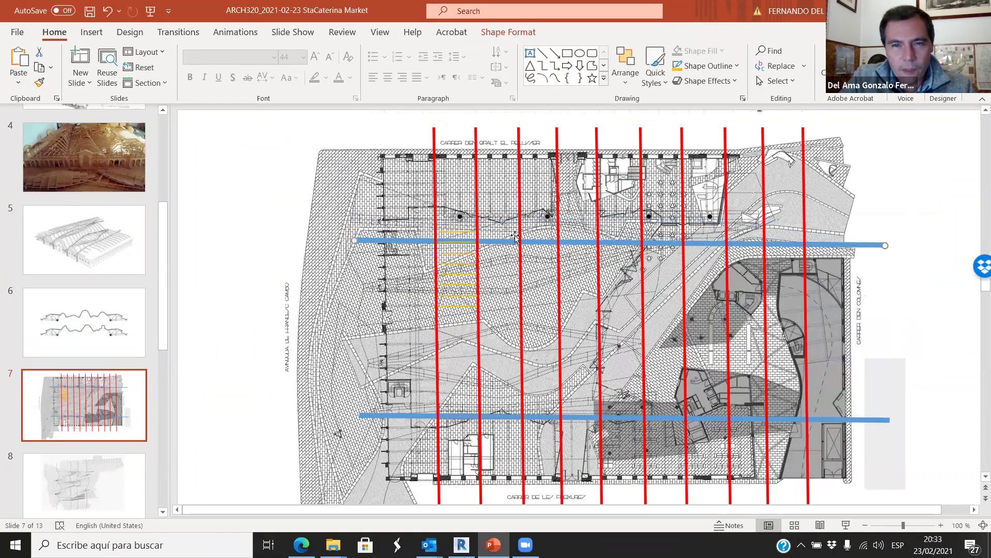
key(Up)
key(Down)
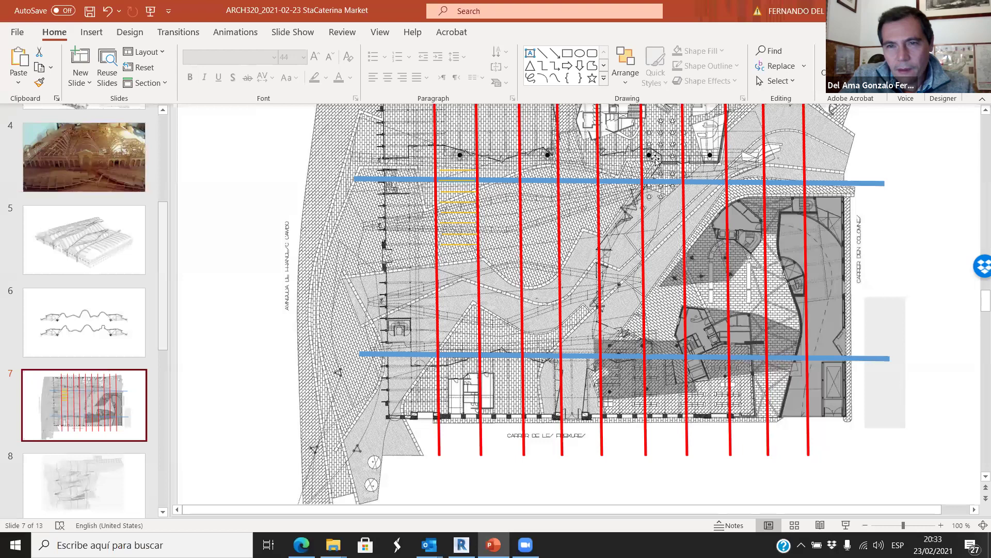
ctrl+scroll(483, 256, up, 5)
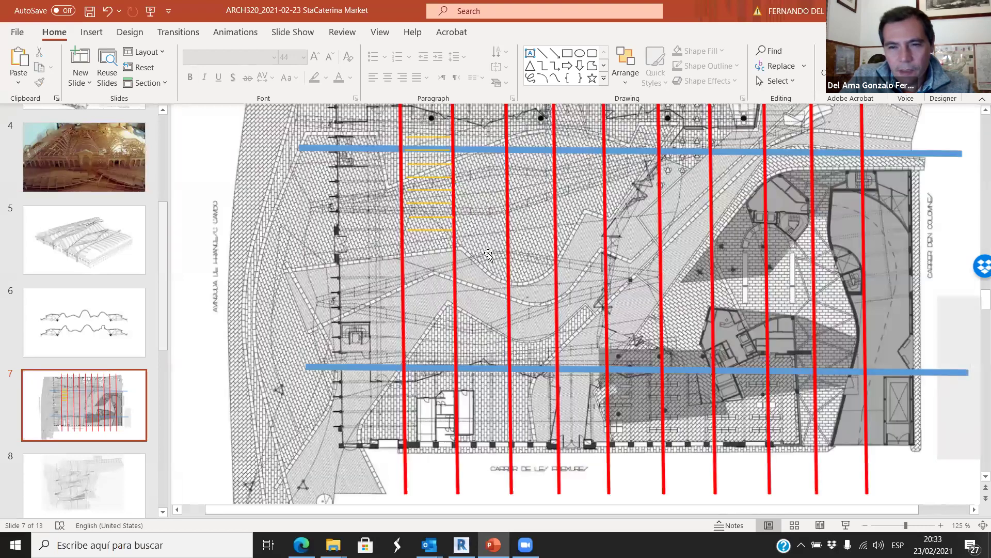
ctrl+scroll(508, 271, up, 10)
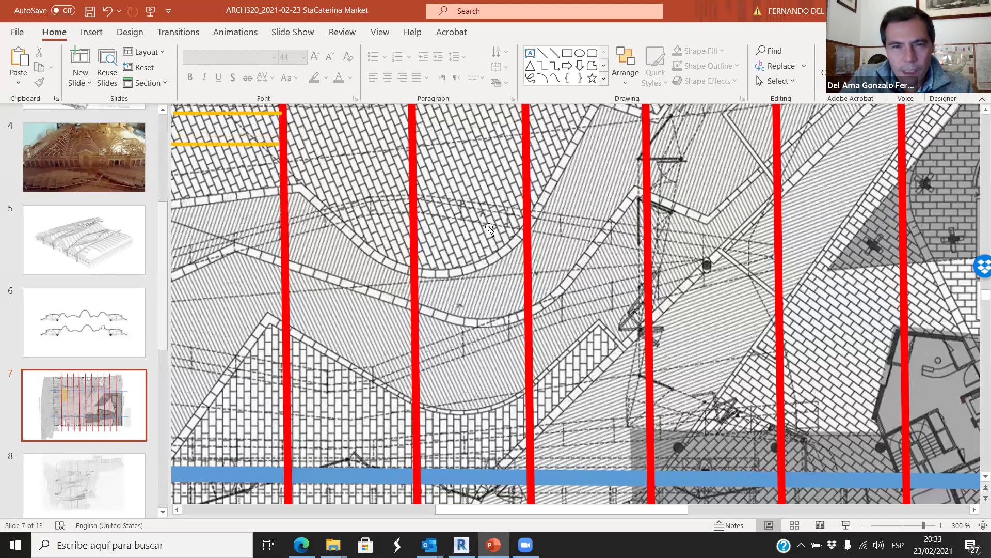
scroll(489, 229, down, 3)
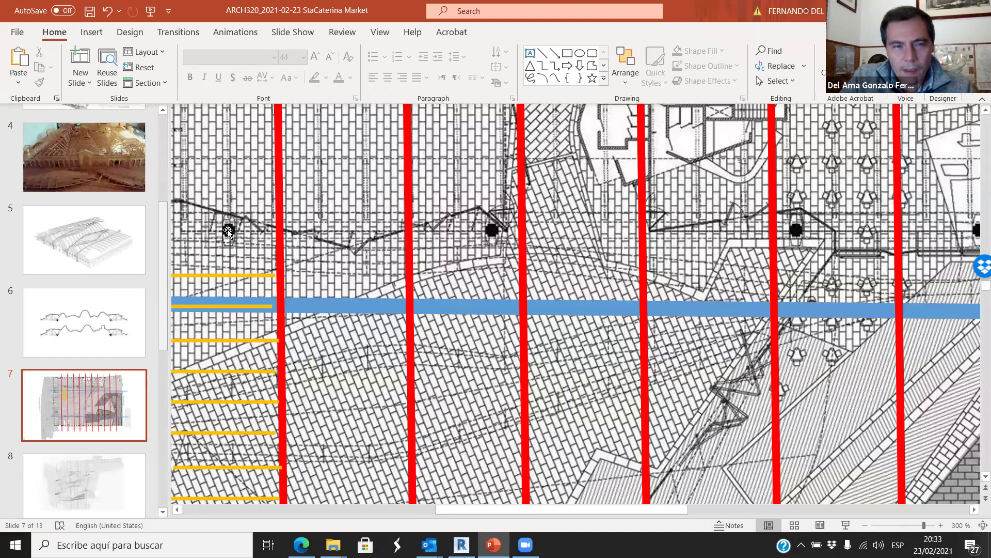
- Move the upper horizontal blue guide line on the plan slide up onto the row of column dots
ctrl+scroll(469, 242, down, 10)
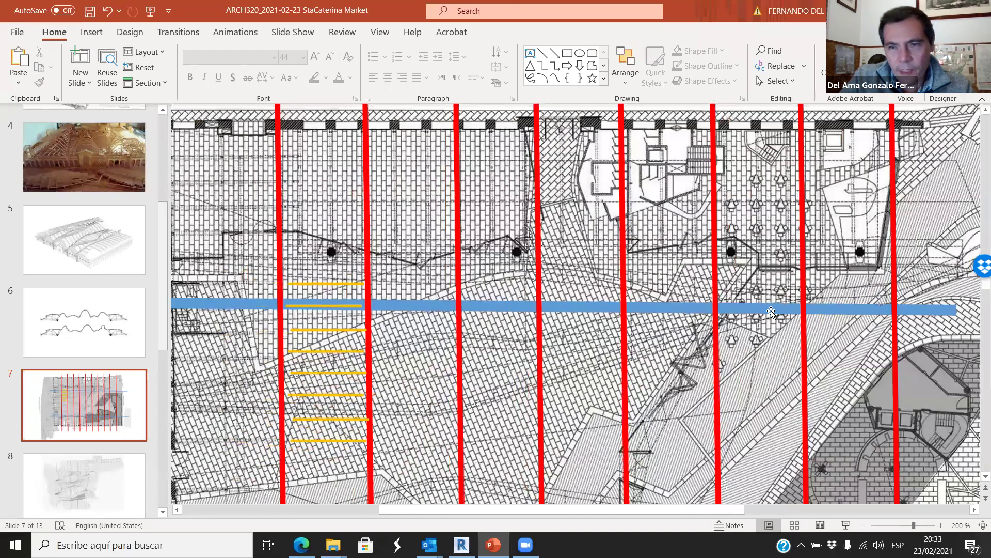
ctrl+scroll(771, 312, down, 10)
click(772, 219)
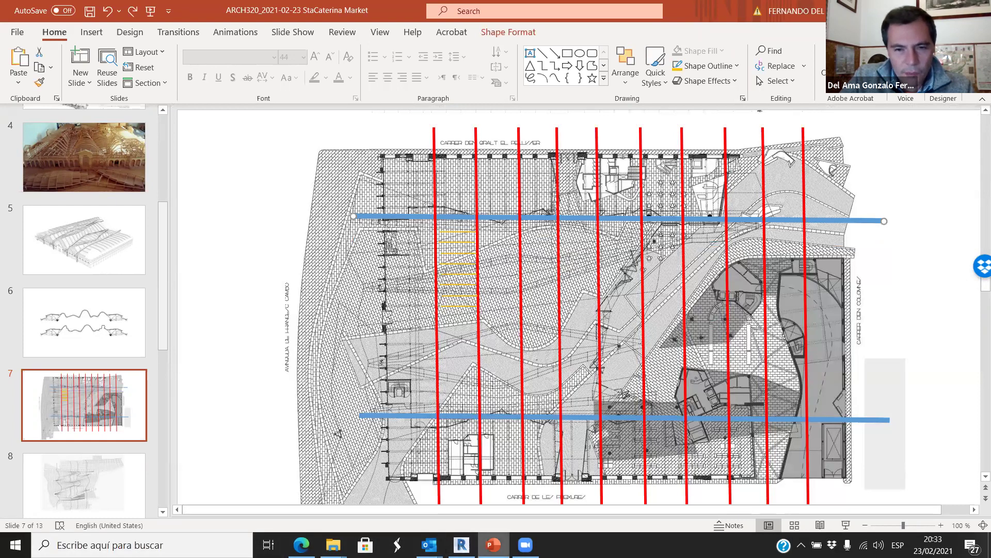
- Switch to Revit, start placing a structural column and open the family loading dialog
click(461, 545)
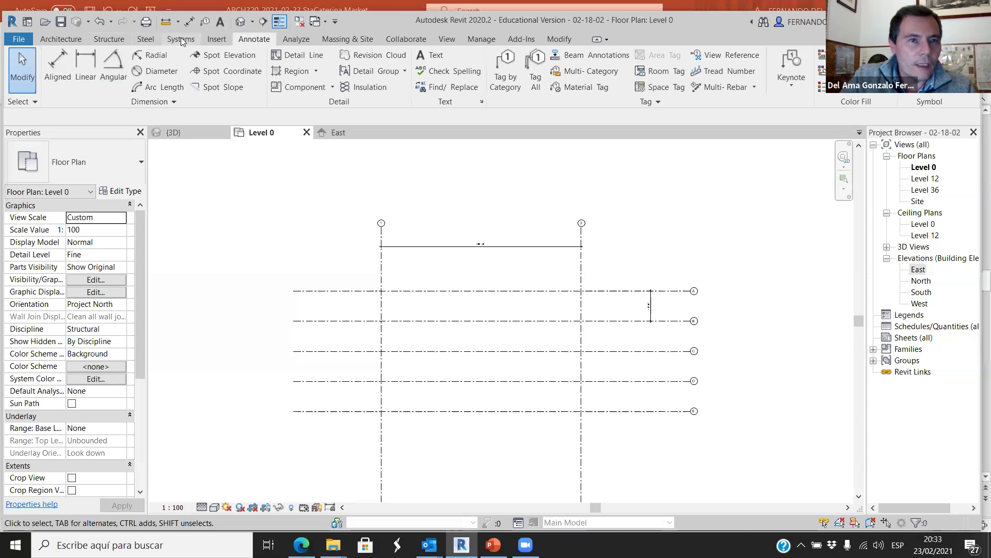
click(109, 38)
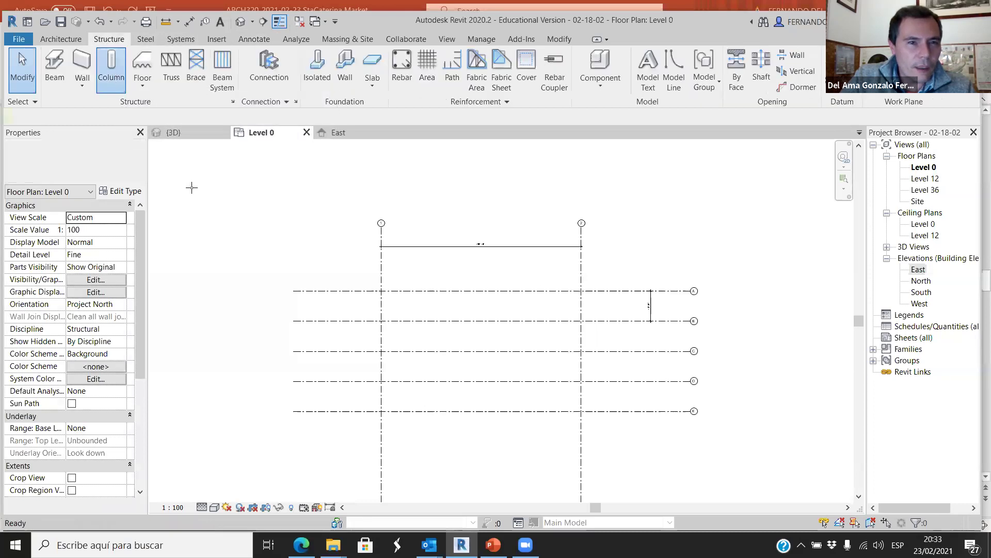
click(111, 67)
click(126, 166)
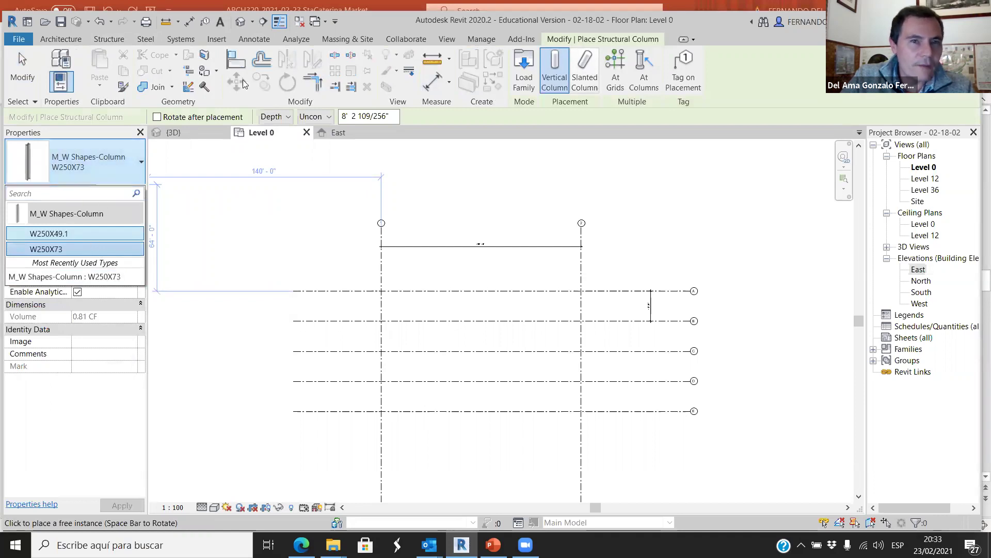
click(216, 39)
click(538, 69)
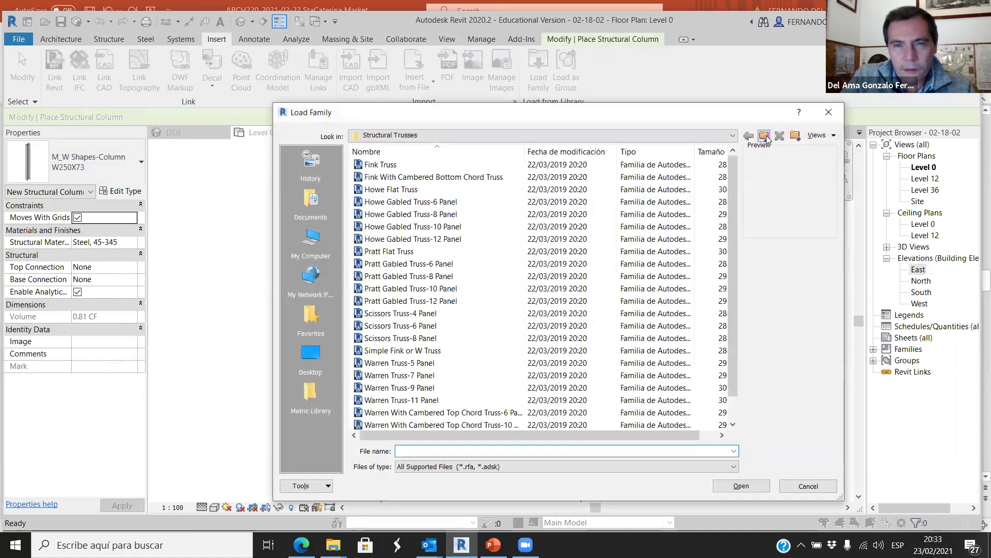
- Try to load the Round Column family from the US Imperial Columns folder, then choose to retry with another family
click(765, 137)
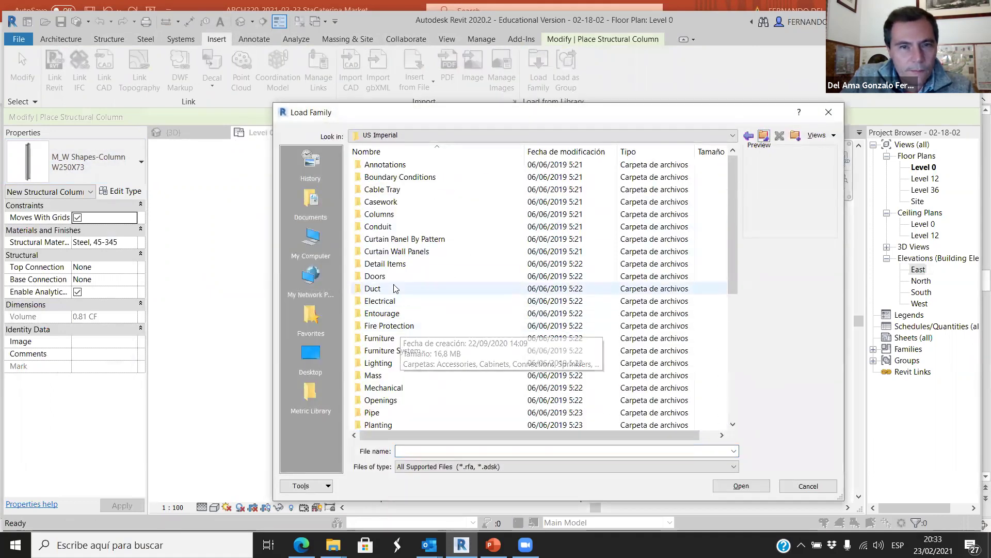
double_click(389, 214)
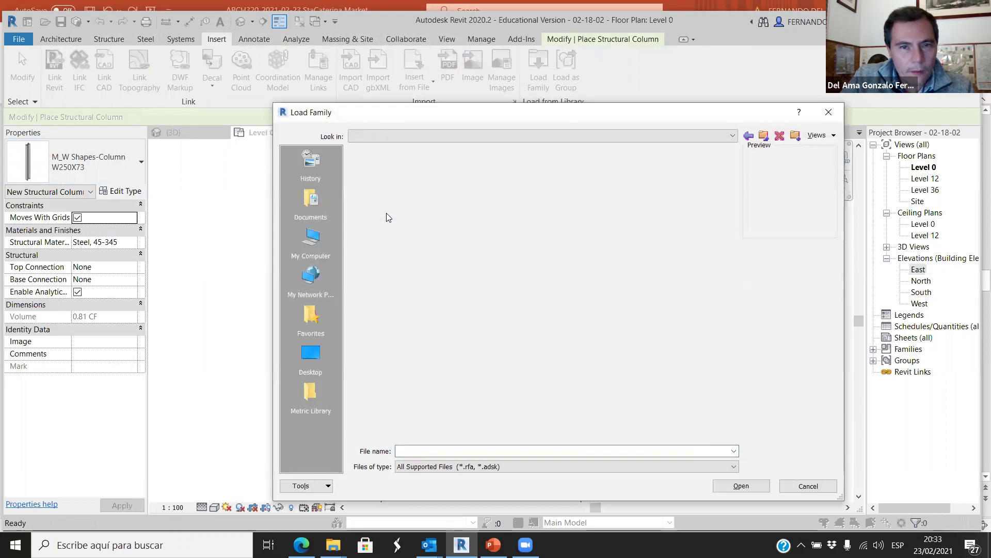
click(397, 165)
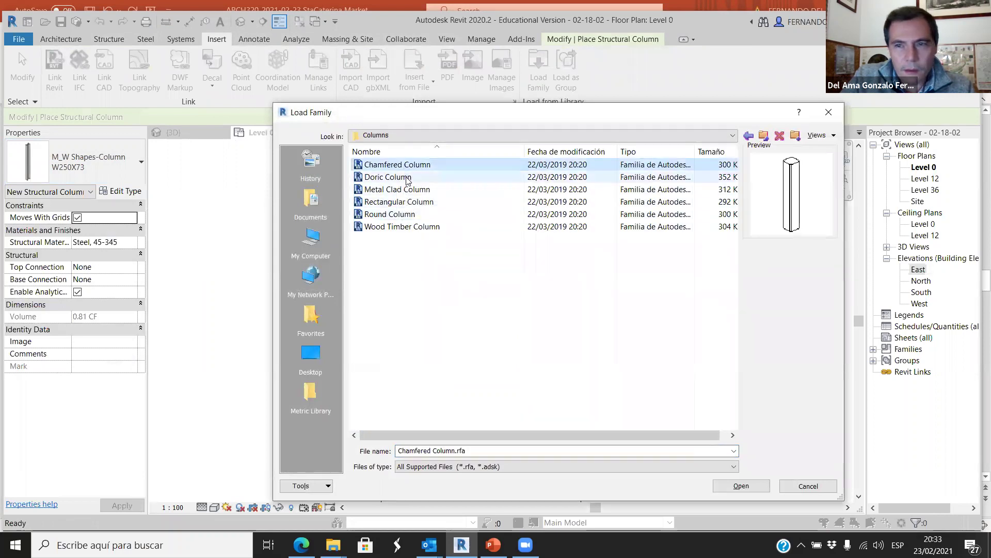
click(405, 179)
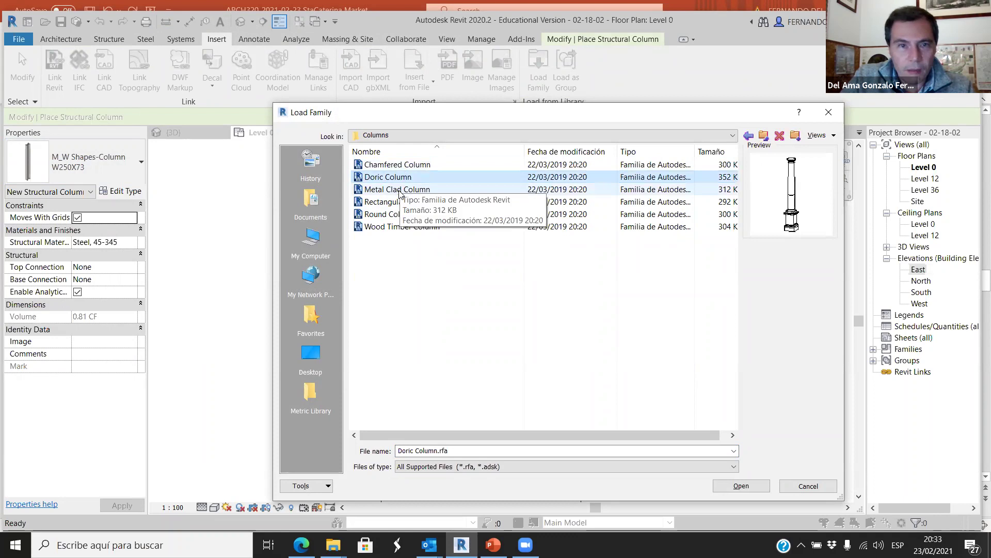
click(402, 191)
click(401, 203)
click(400, 216)
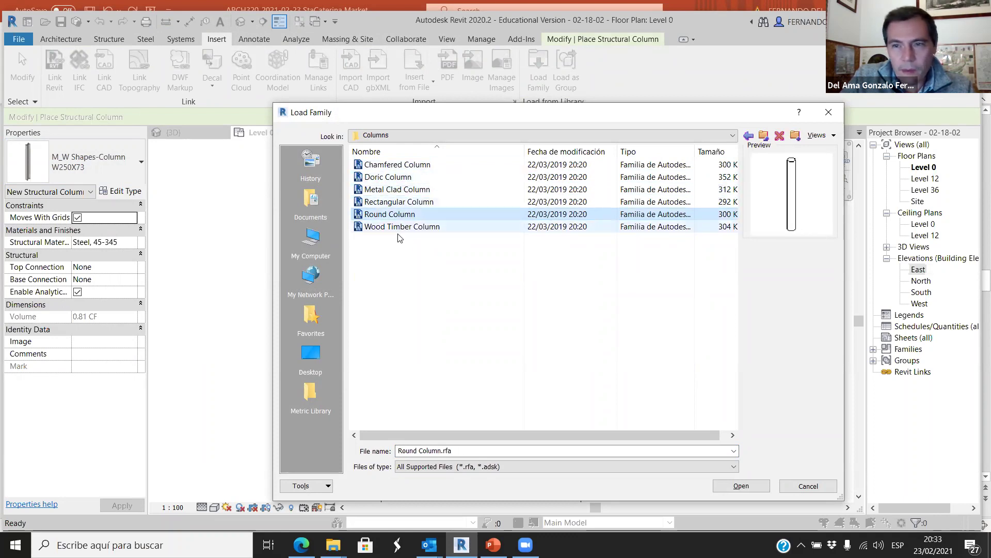
click(396, 227)
click(395, 216)
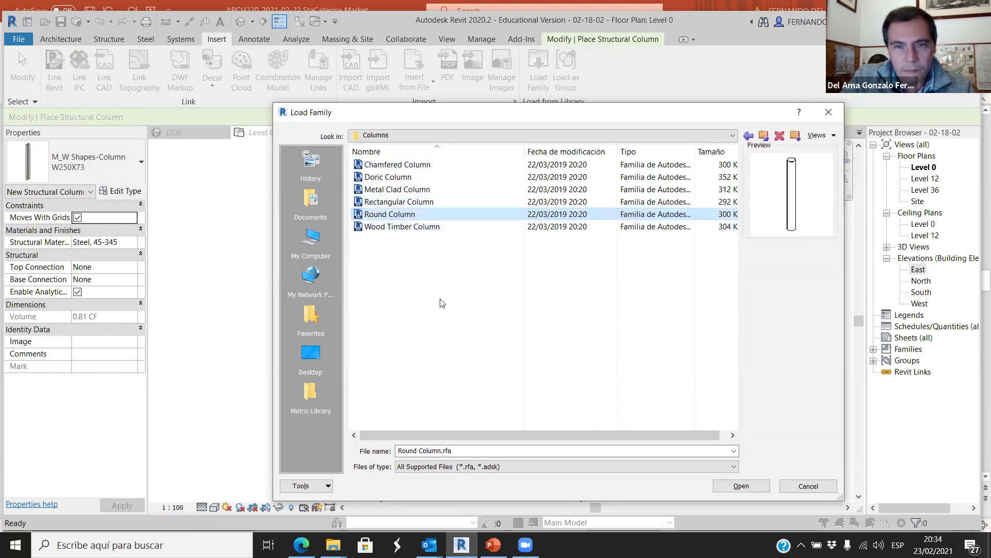
click(741, 485)
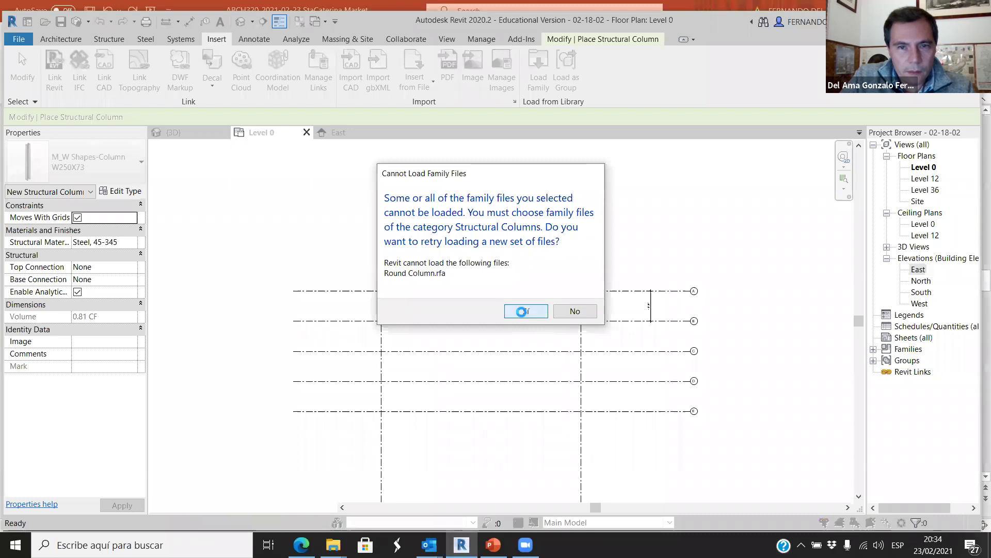
click(524, 313)
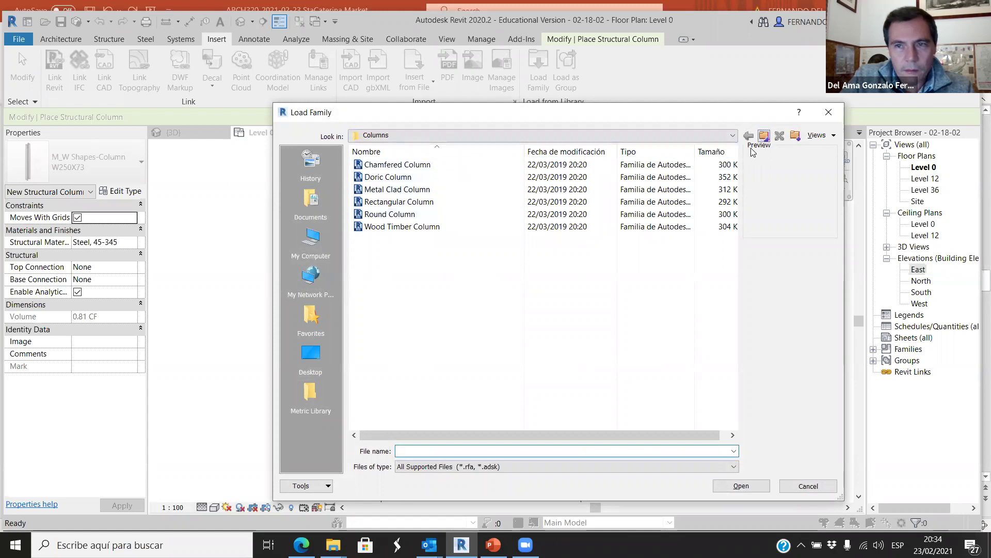
- Open the Structural Columns folder of the US Imperial family library
click(764, 135)
scroll(424, 289, down, 2)
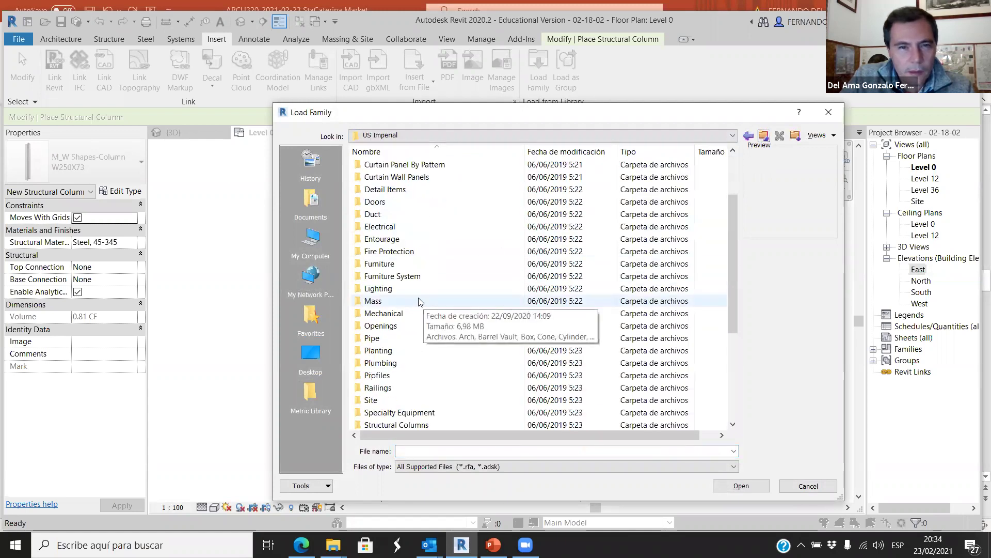
scroll(409, 270, down, 2)
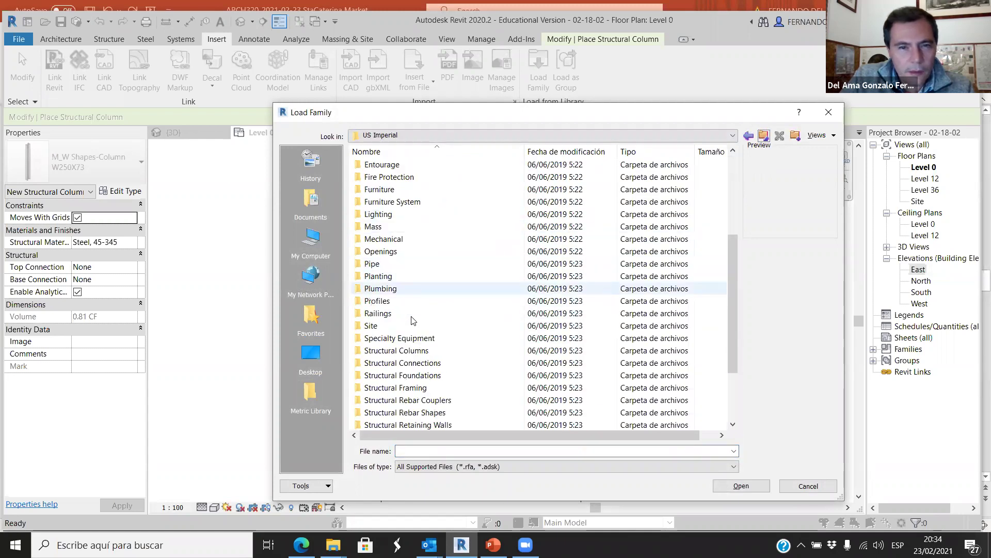
double_click(386, 351)
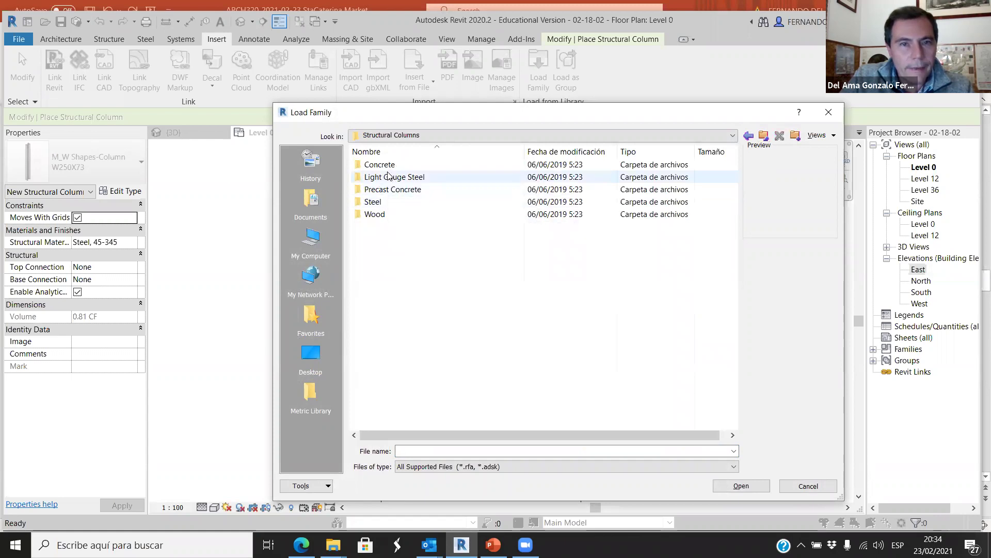
- Look through the Wood, Steel and Precast Concrete structural column families, previewing the precast ones
double_click(381, 216)
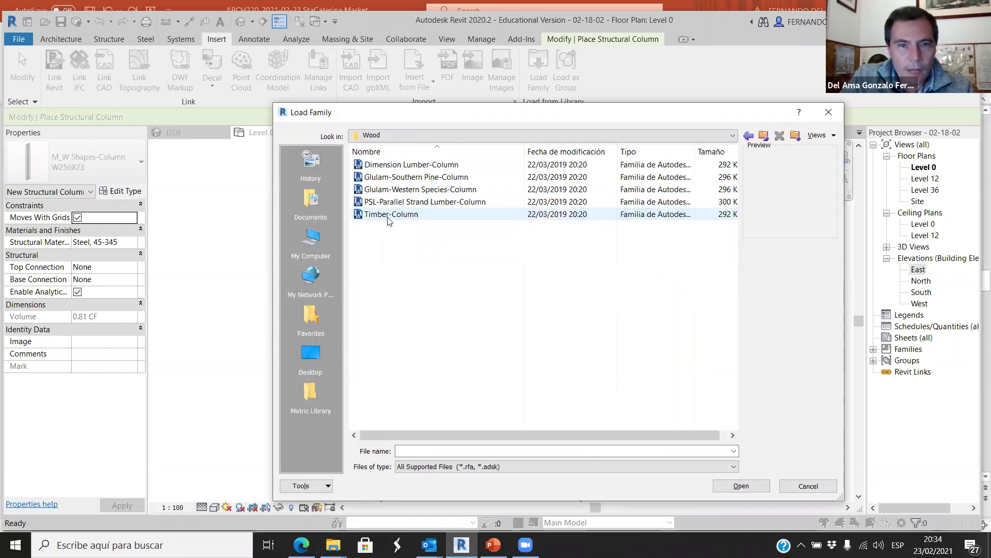
click(763, 135)
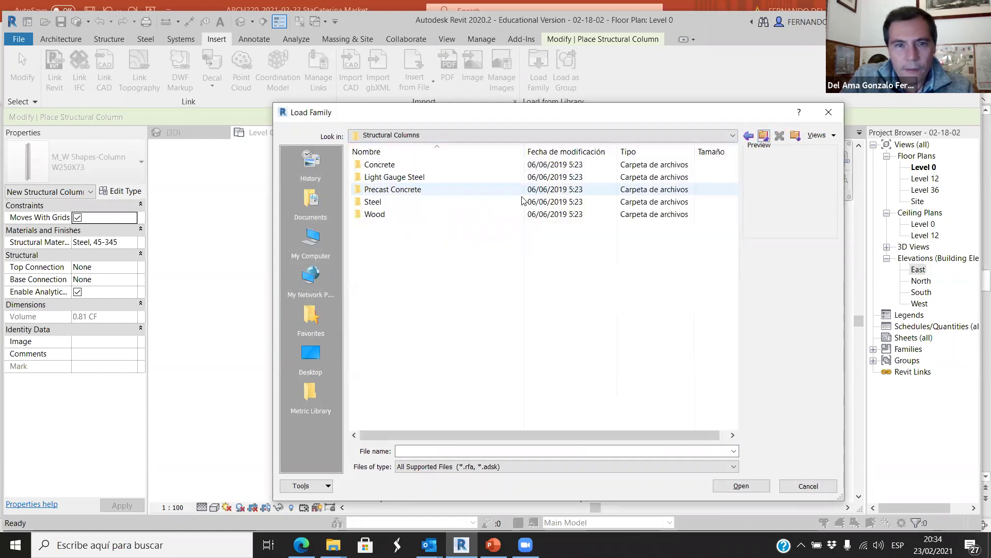
double_click(382, 203)
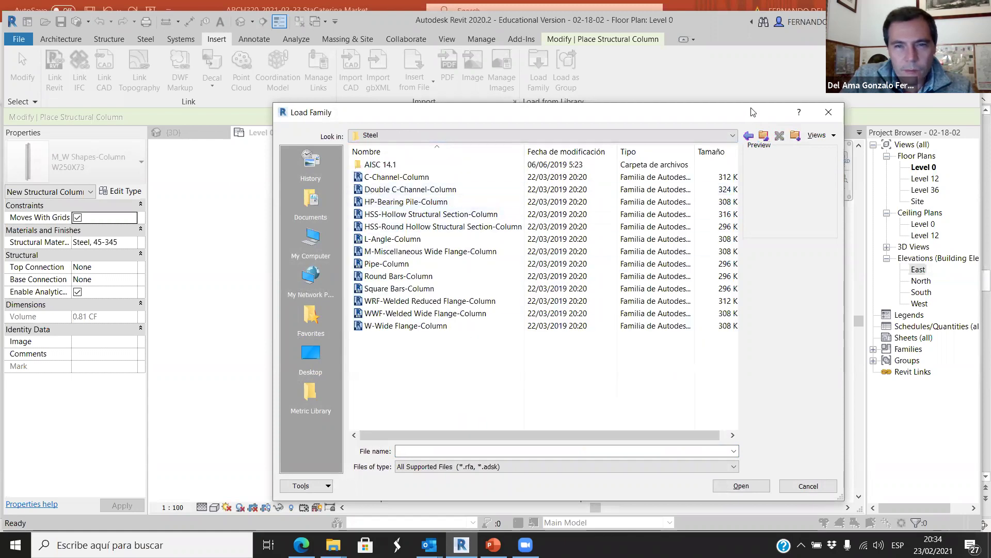
click(764, 135)
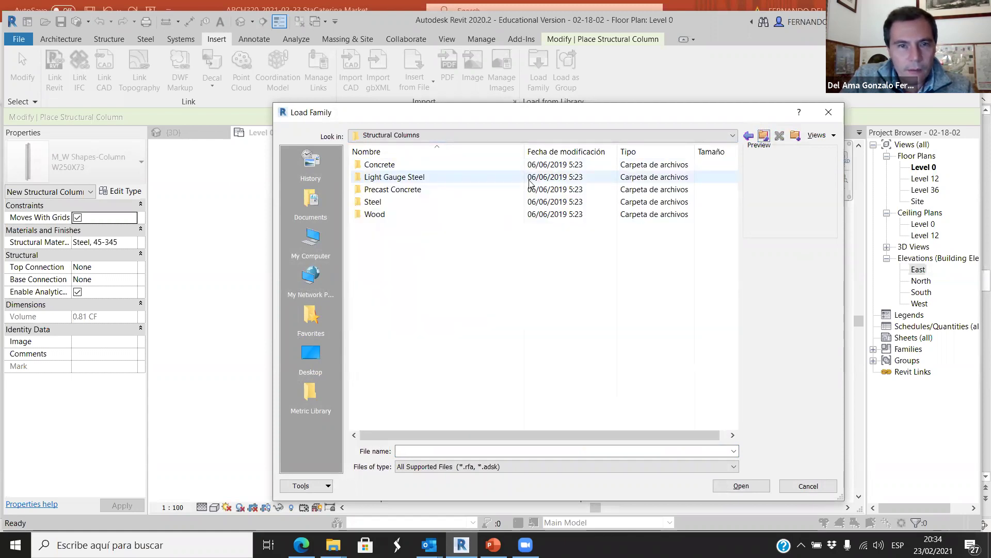
double_click(391, 189)
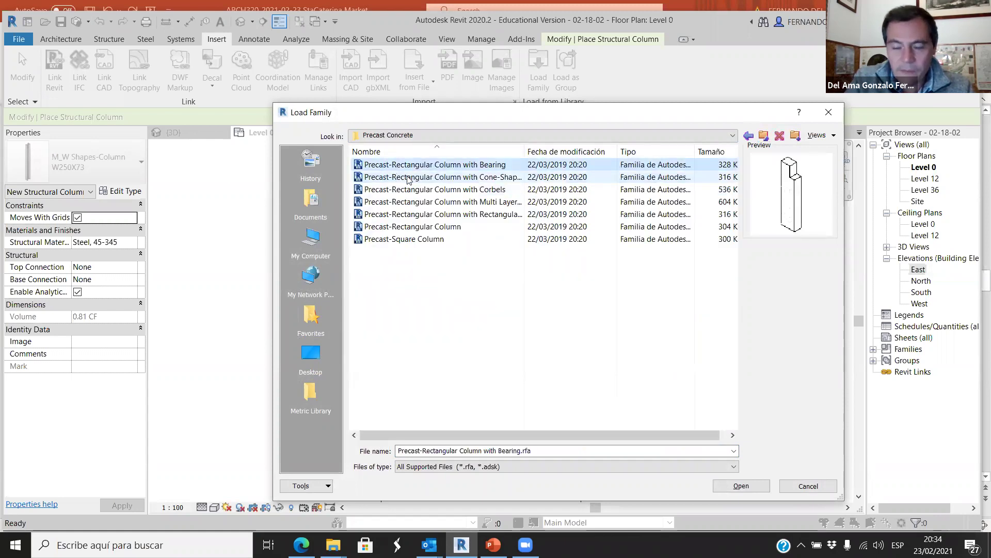
key(Down)
key(Down)
key(Down)
key(Down)
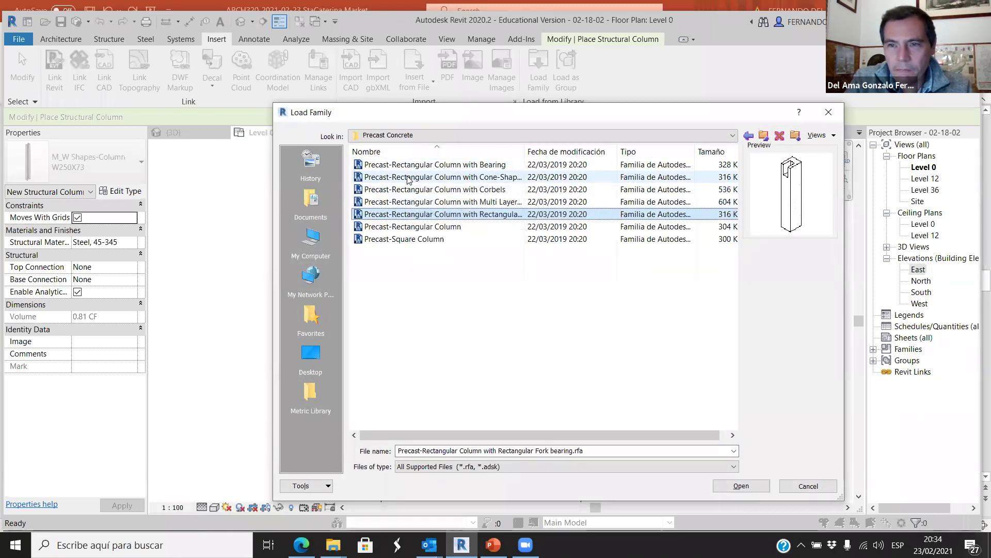
key(Down)
key(Down)
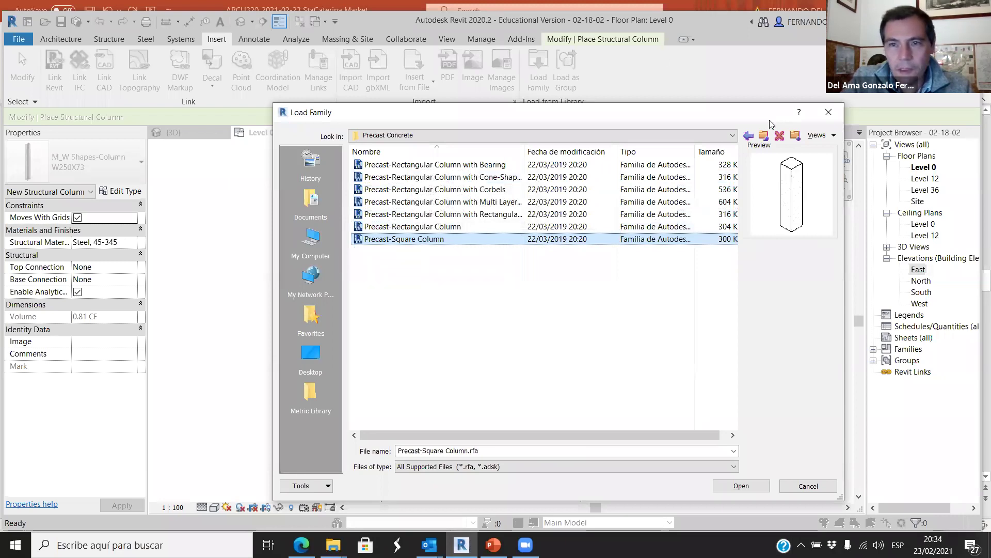
click(764, 136)
- Open the Concrete column folder and compare the previews of the rectangular, round and square families with and without drop caps
double_click(391, 165)
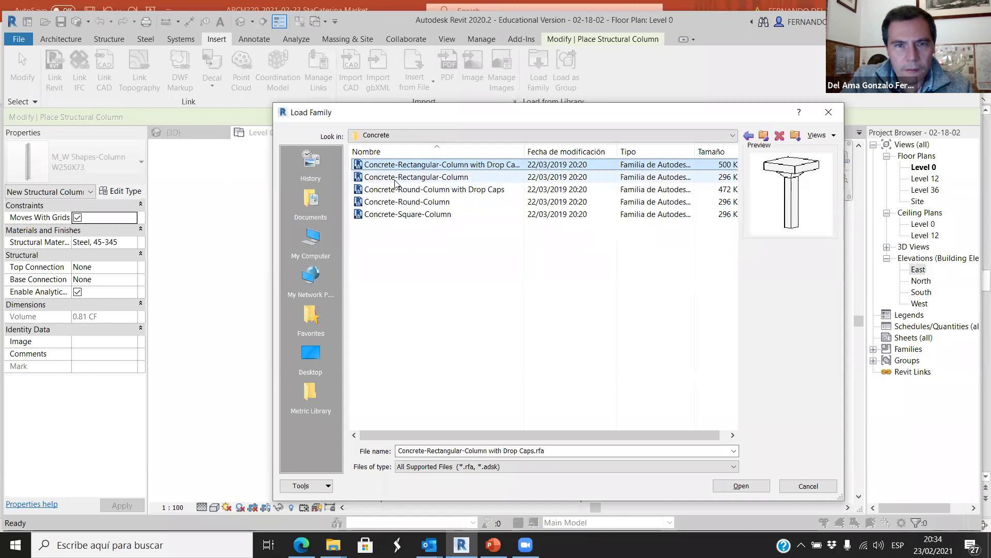
click(424, 213)
key(Up)
key(Up)
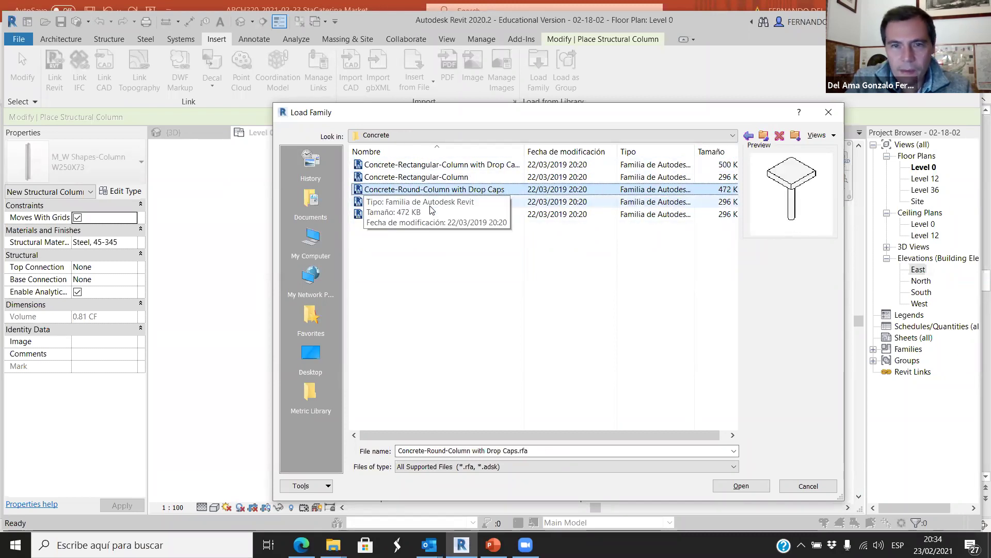
key(Up)
key(Down)
key(Down)
key(Down)
key(Up)
key(Up)
key(Up)
key(Up)
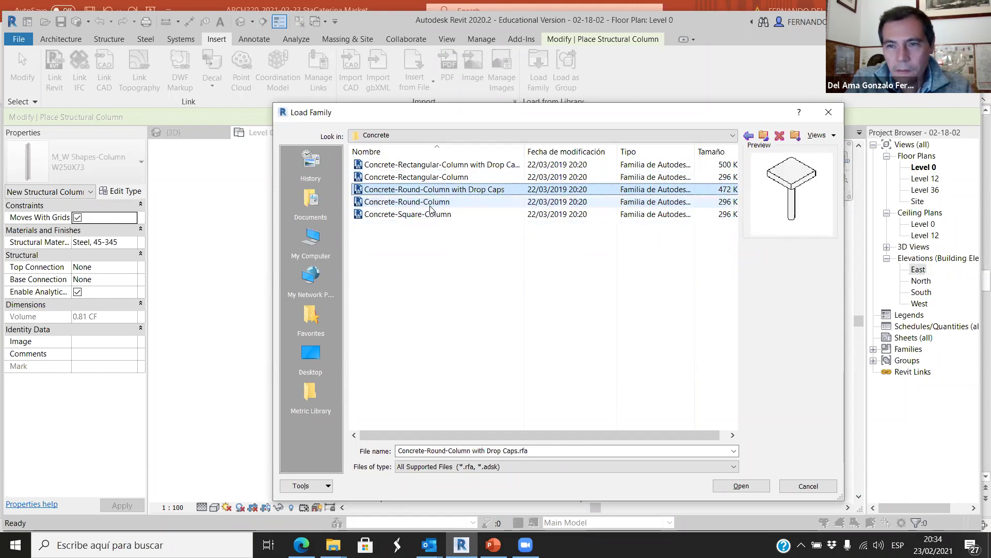
- Load the Concrete-Round-Column family for placement on the Level 0 grid
key(Down)
key(Down)
key(Down)
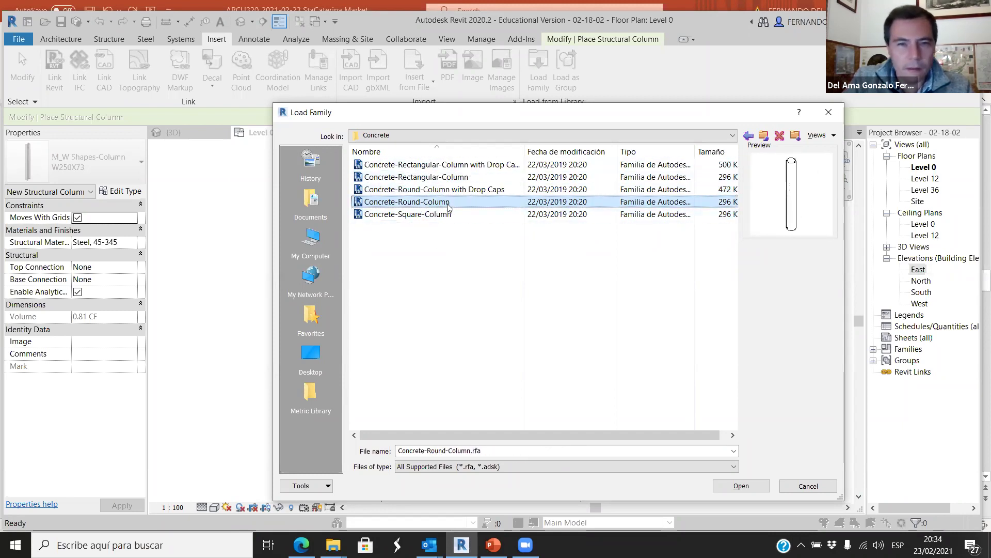
key(Down)
key(Up)
key(Down)
key(Up)
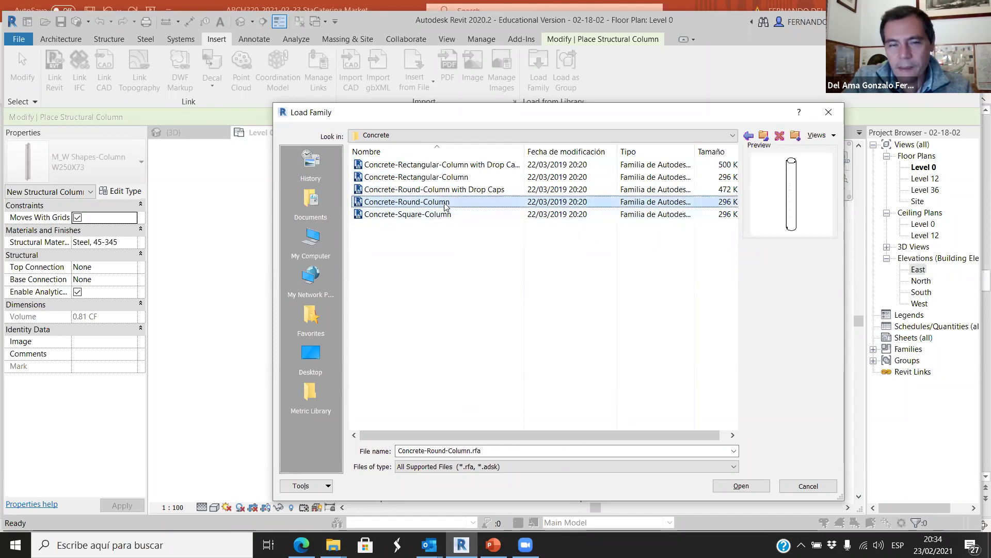
click(741, 485)
scroll(372, 293, up, 8)
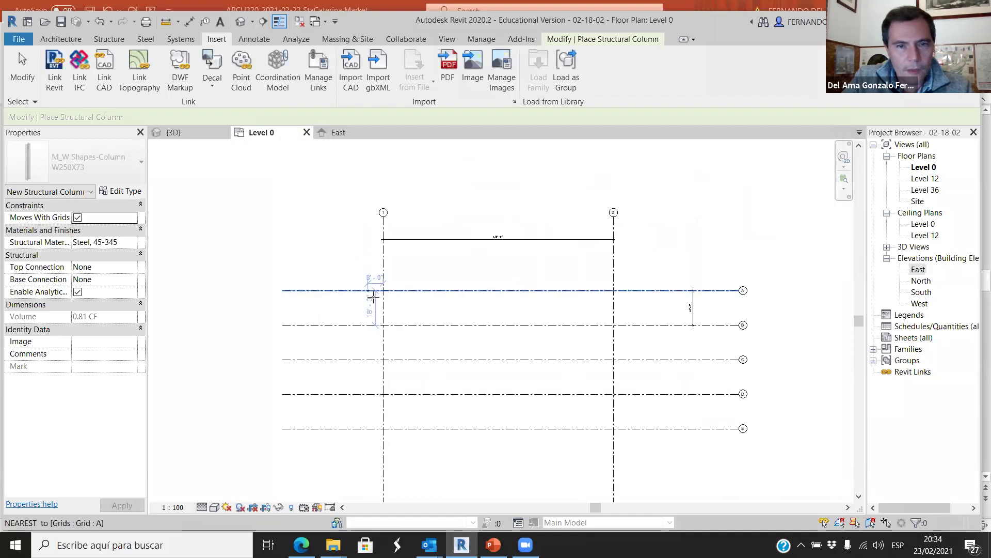
- Restart structural column placement with the Concrete-Round-Column family and choose the 24" type
scroll(394, 285, up, 2)
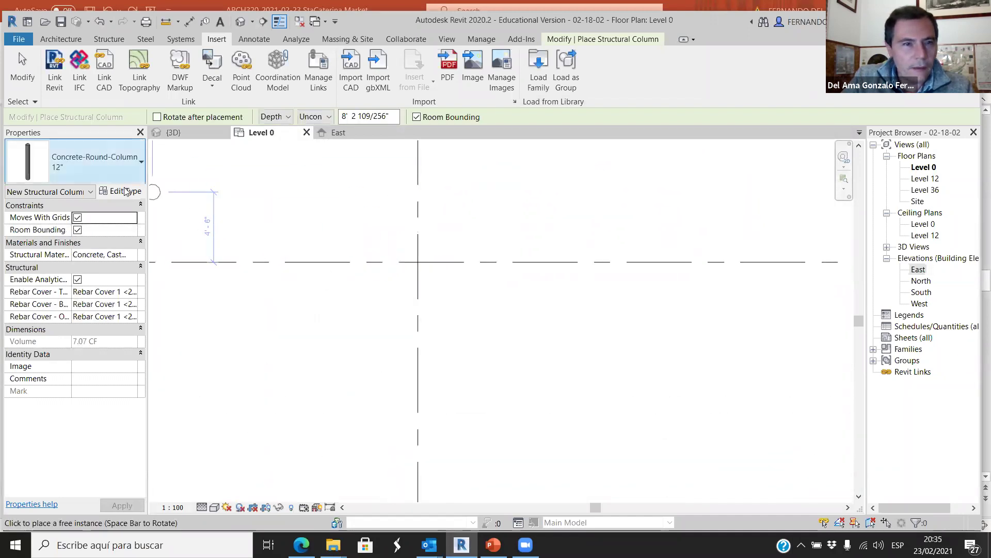
key(Escape)
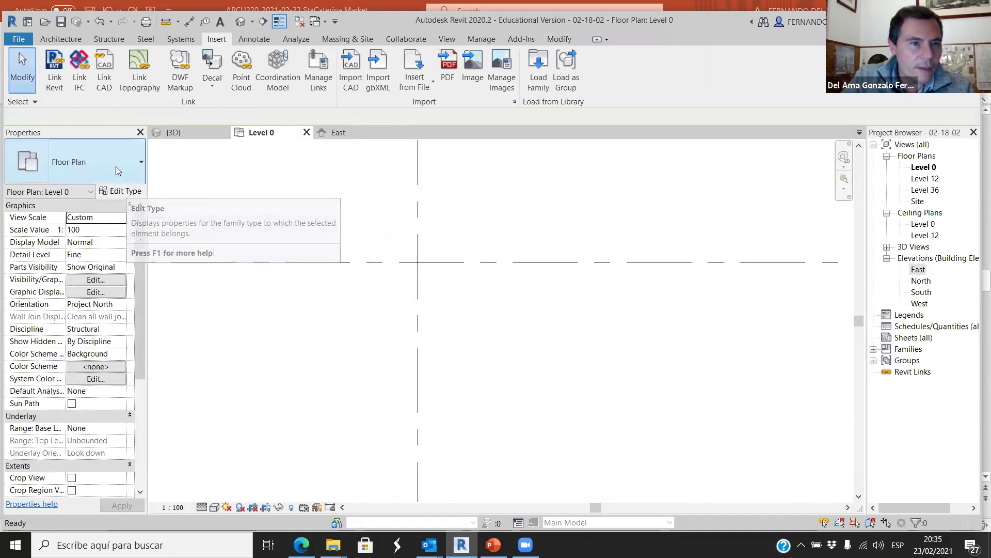
click(111, 40)
click(114, 65)
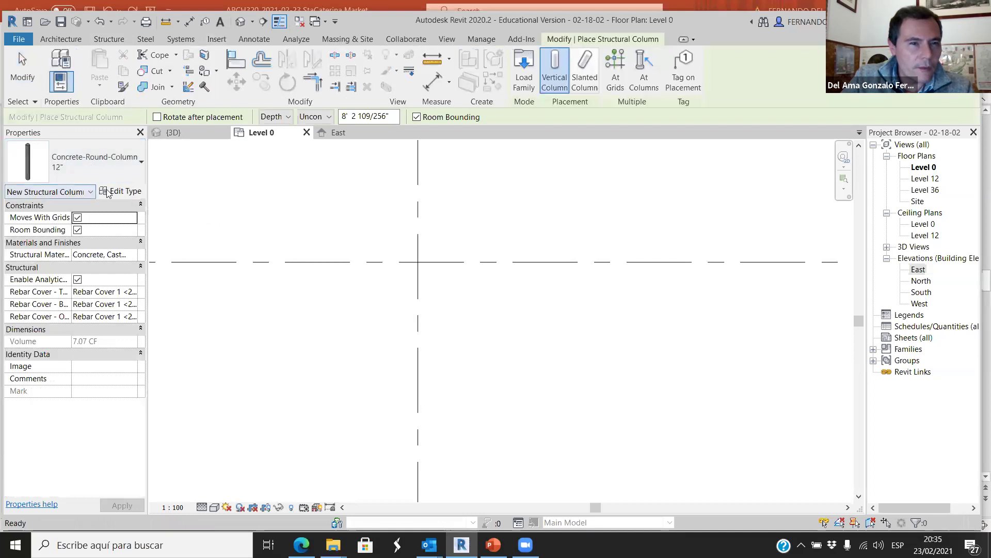
click(104, 165)
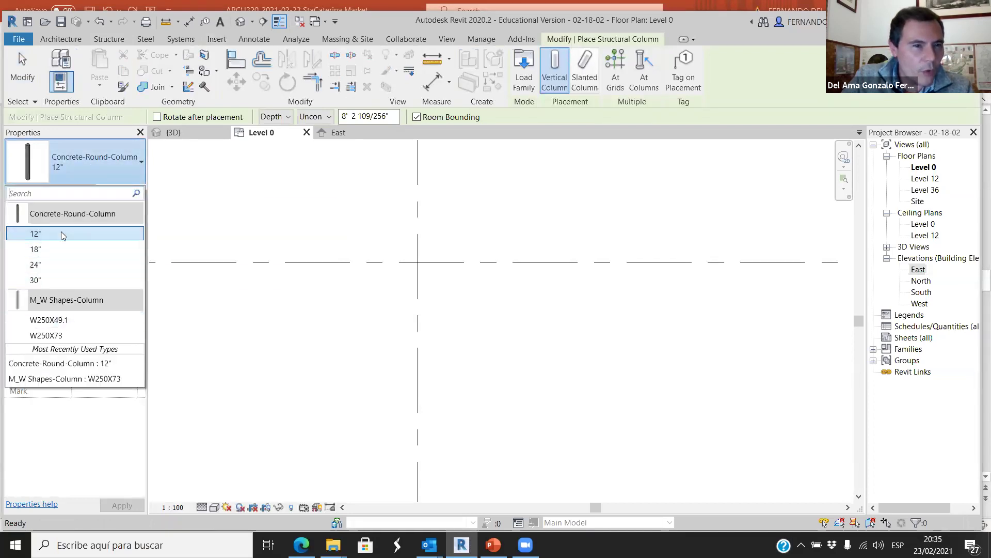
click(55, 266)
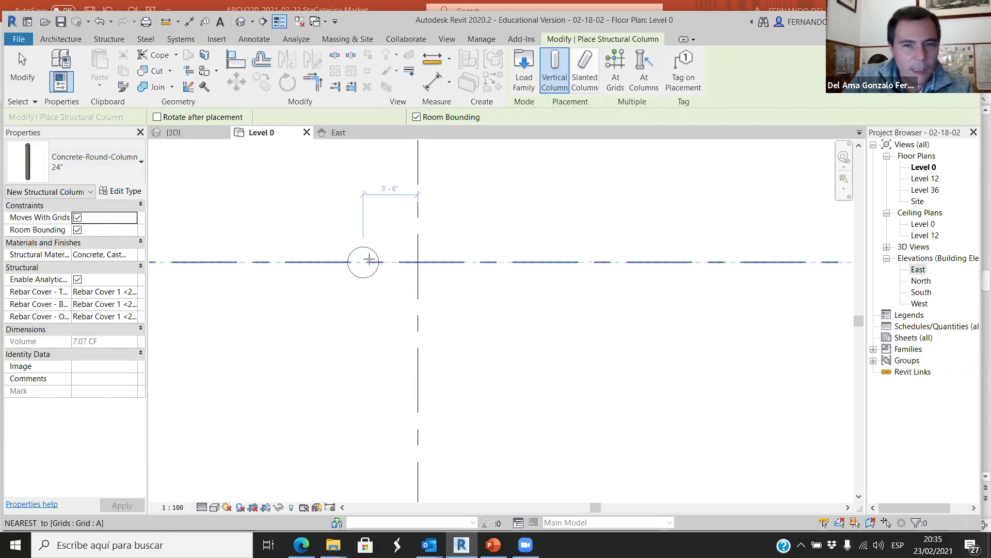
- Place 24" round concrete columns where grid line A crosses grid lines 1 and 2, and finish placement
scroll(358, 312, down, 5)
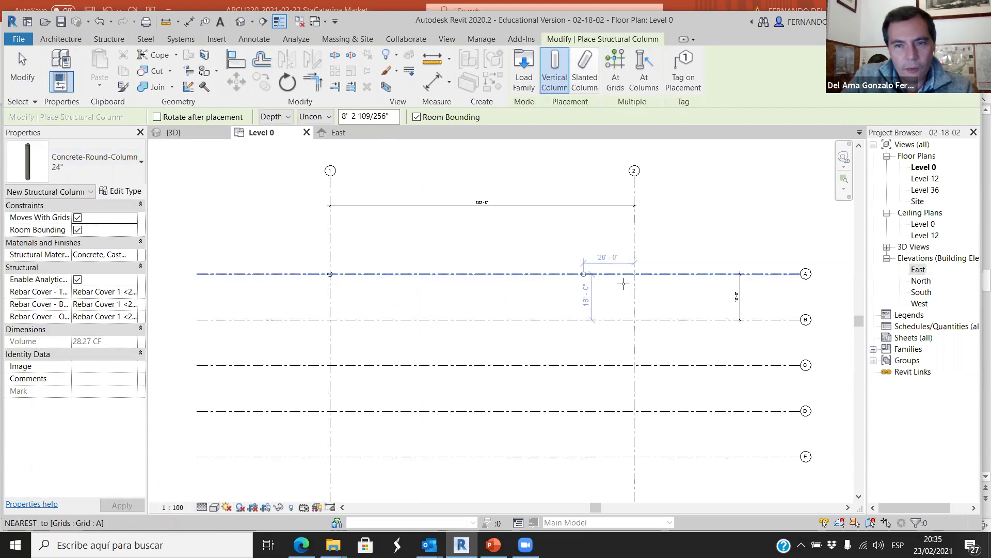
scroll(634, 272, up, 4)
click(634, 271)
scroll(633, 270, up, 2)
scroll(599, 272, down, 7)
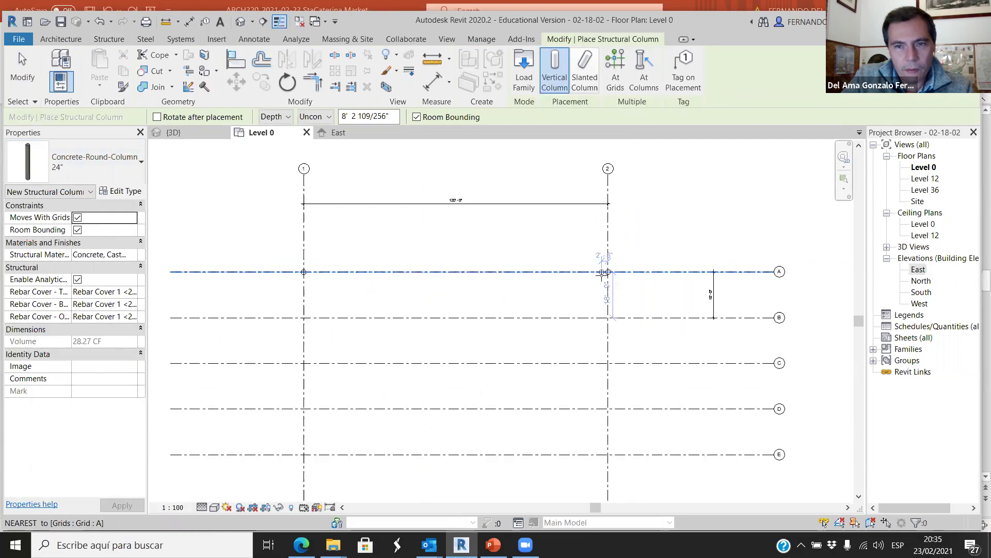
key(Escape)
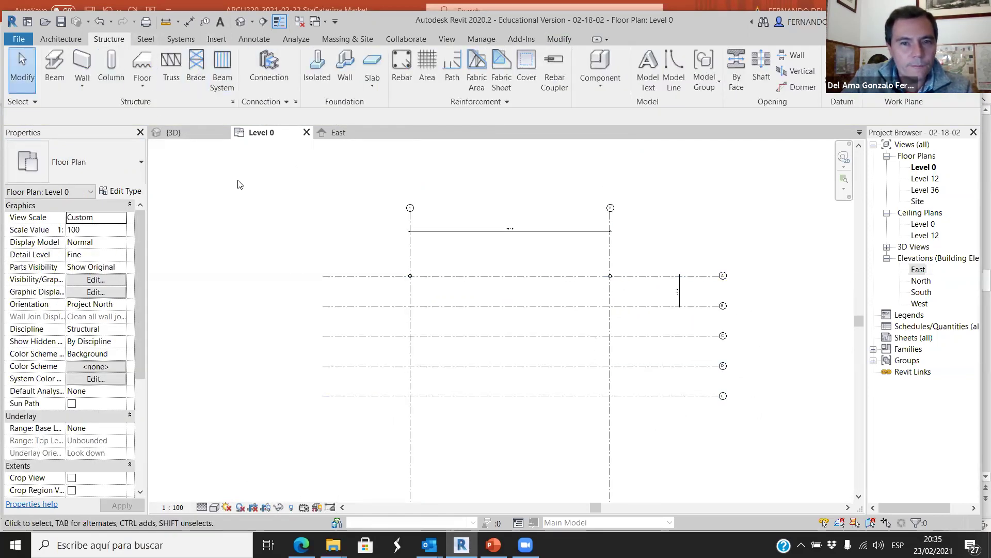
- Check the 3D view, return to the Level 0 plan and set the A-1 column's top level to Level 12
click(188, 135)
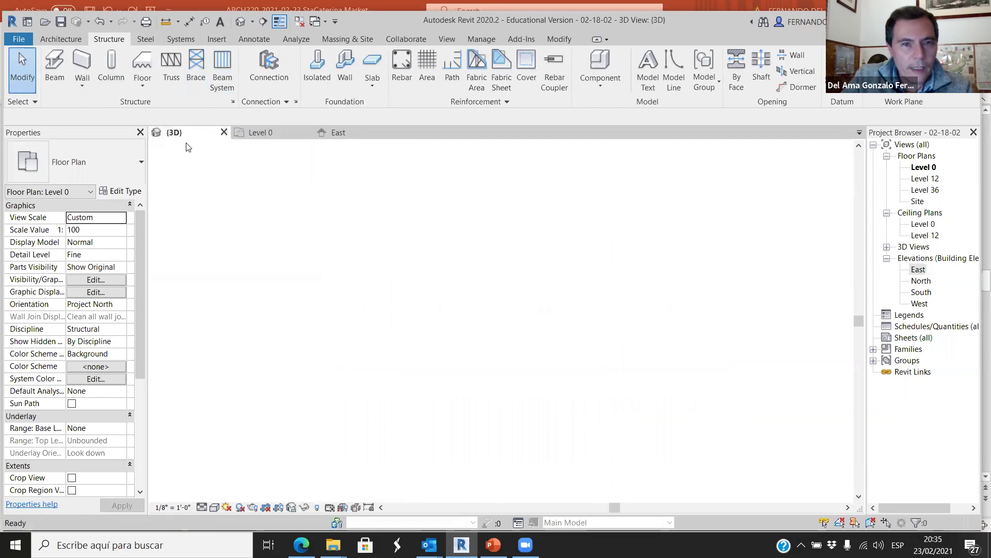
scroll(465, 336, down, 3)
shift+middle_drag(469, 379, 469, 356)
scroll(468, 293, up, 2)
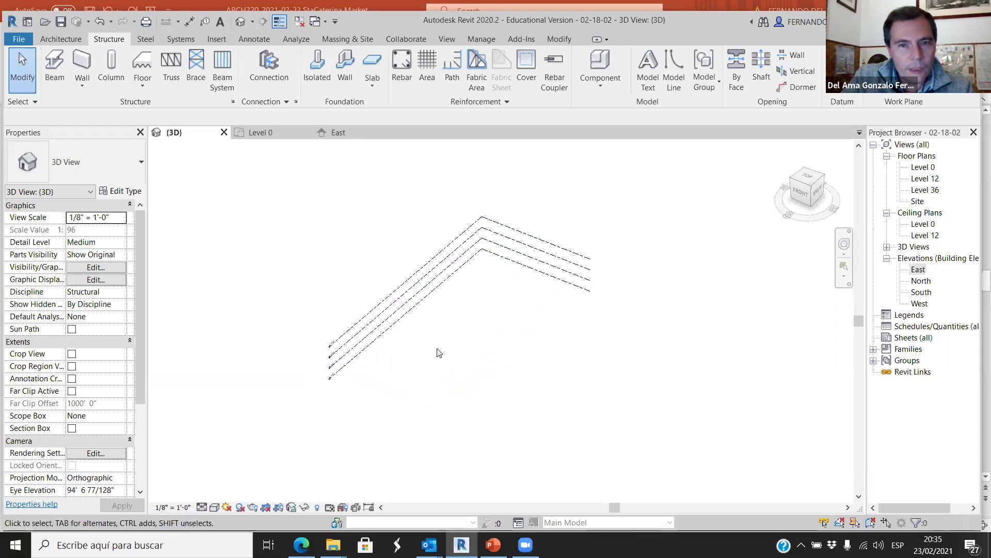
click(277, 132)
scroll(424, 276, up, 4)
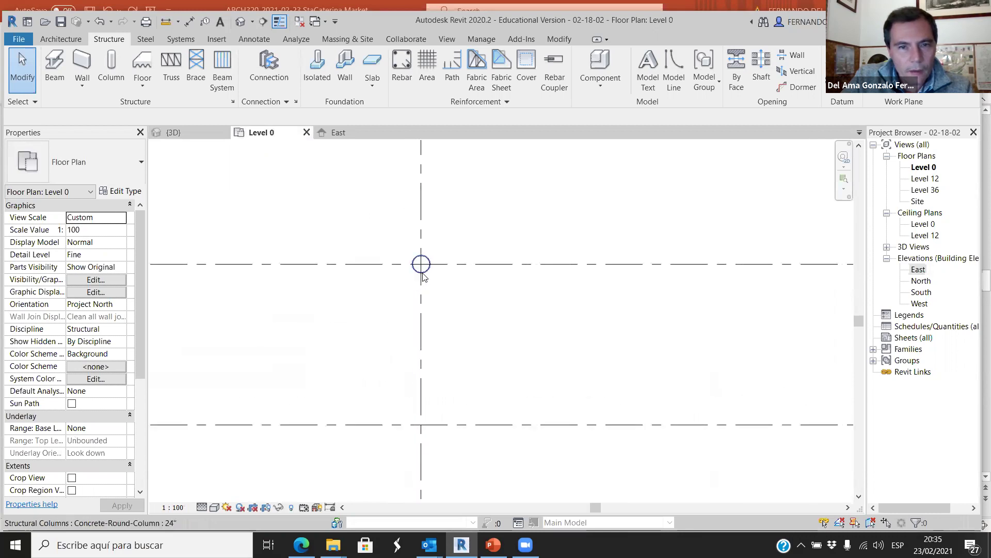
click(421, 264)
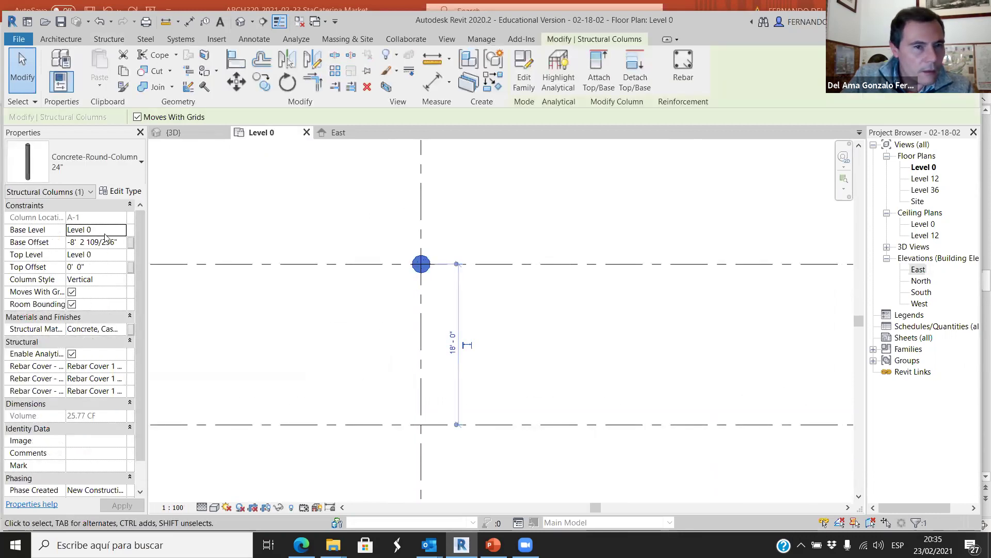
click(110, 255)
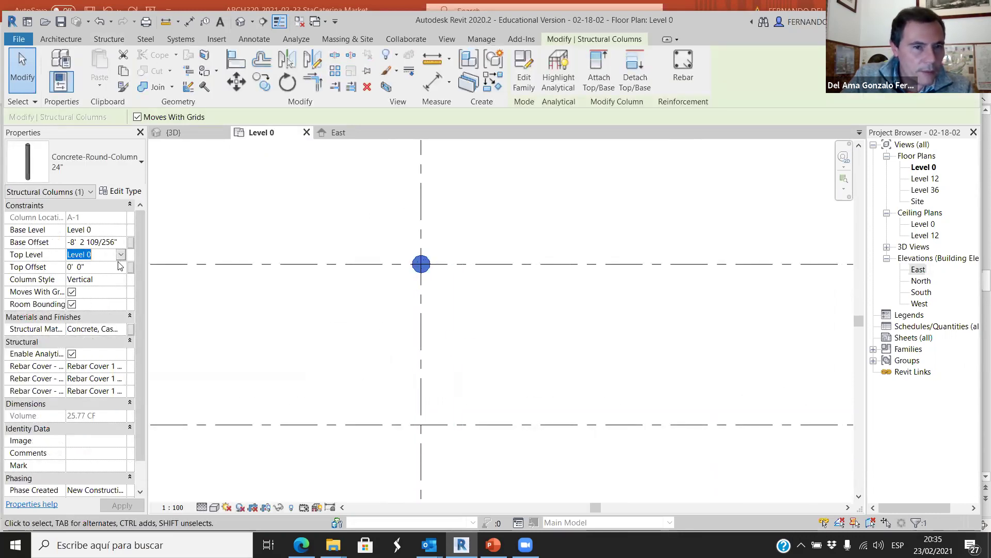
click(109, 255)
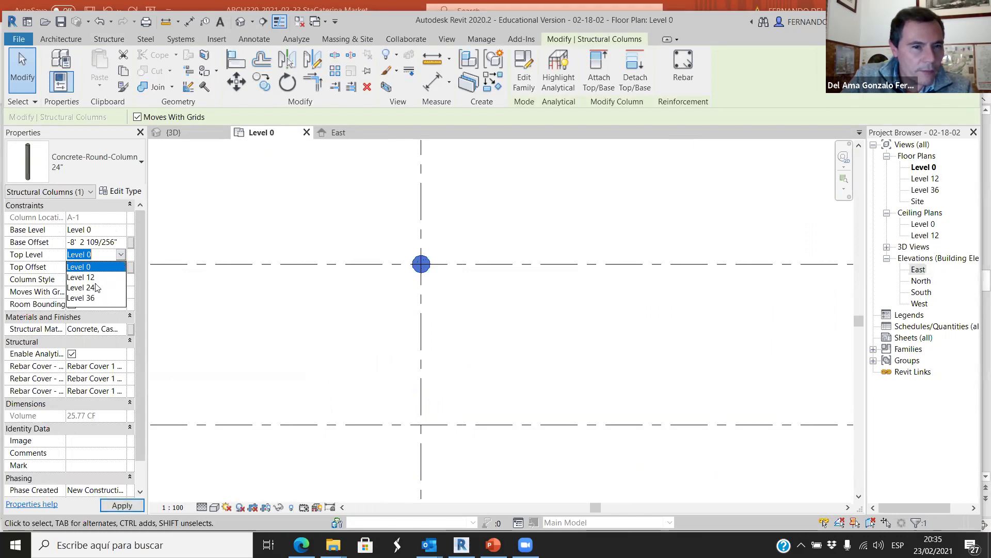
click(97, 278)
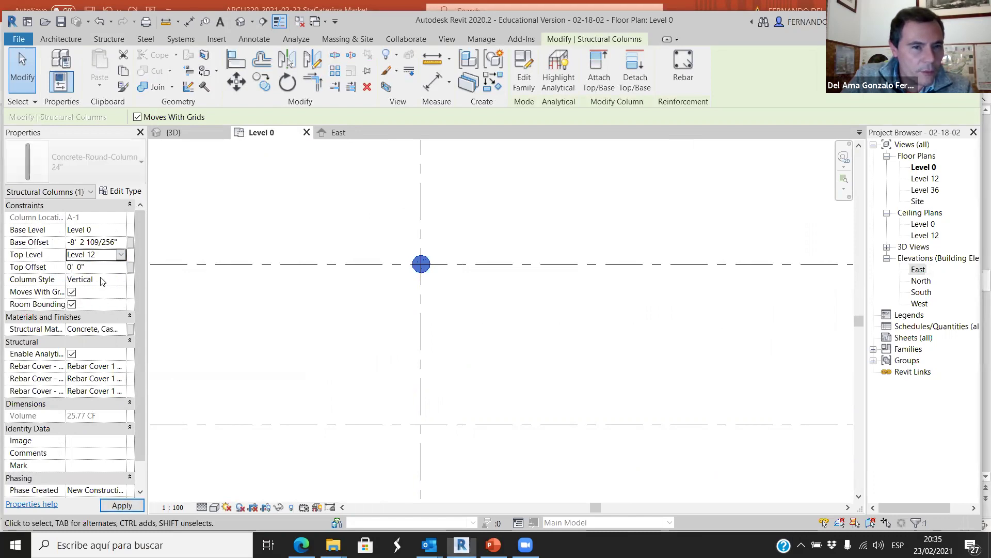
- Set the base offset of the A-1 column to 0 and deselect it
click(113, 241)
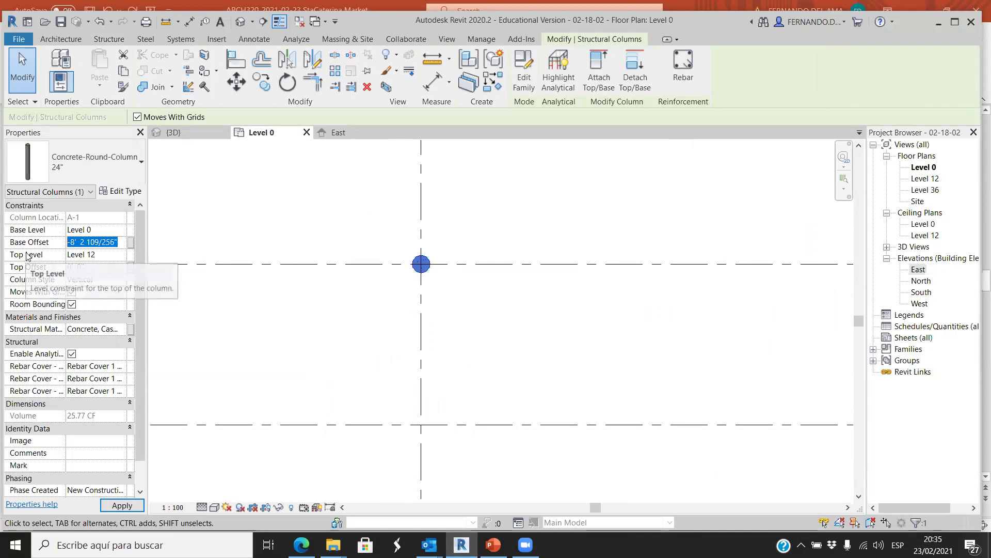
text(0)
key(Return)
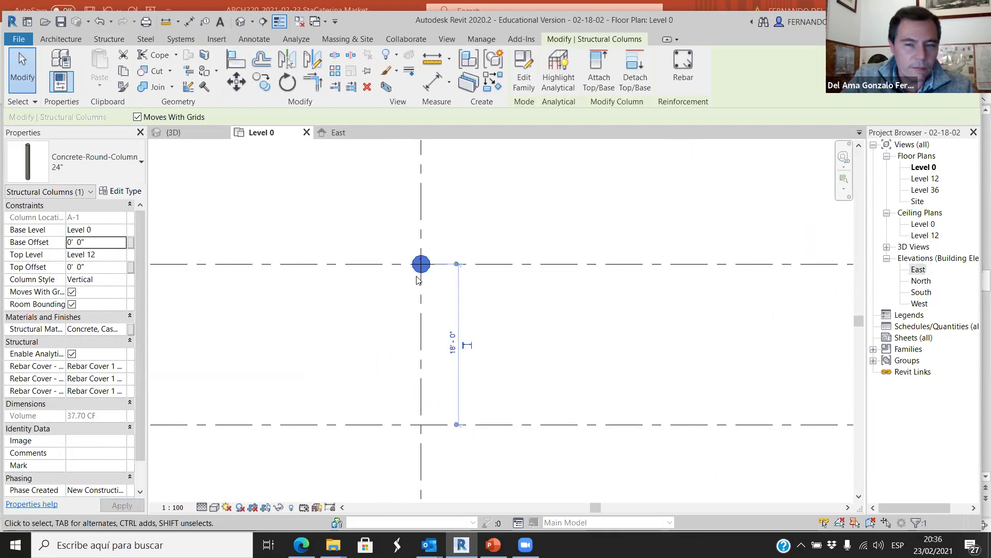
key(Escape)
- Inspect the level and offset constraints of the columns at grid intersections A-2 and A-1
scroll(458, 258, down, 6)
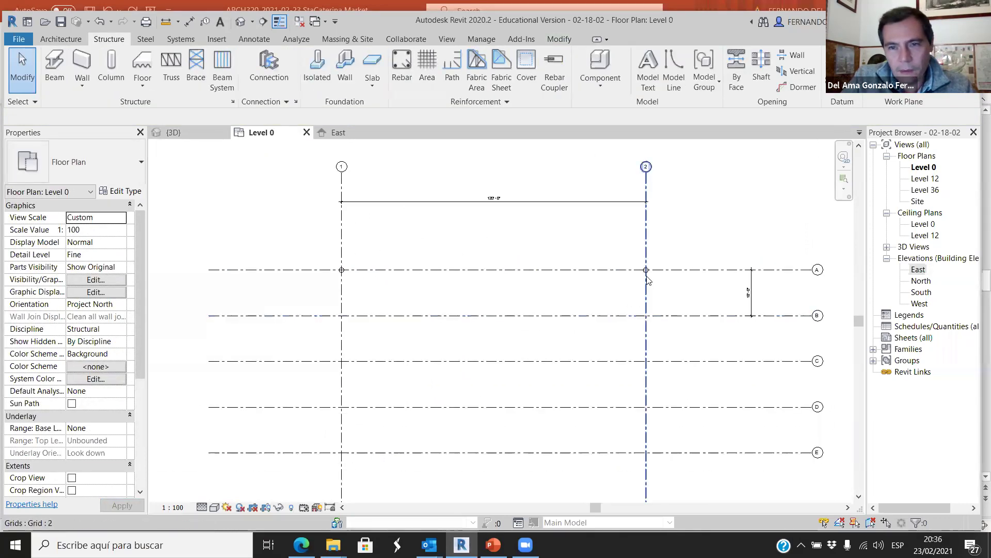
click(646, 271)
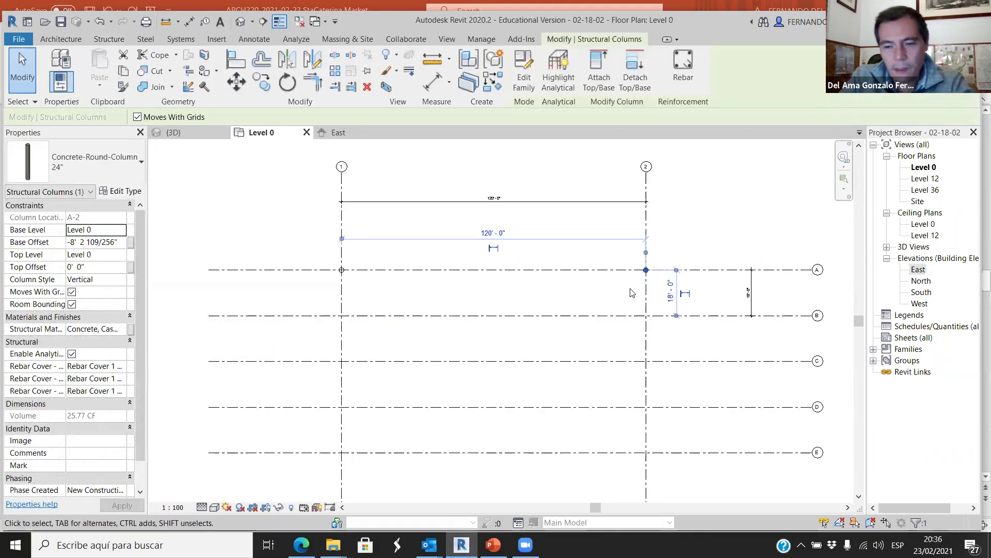
click(461, 286)
click(341, 269)
click(243, 215)
- Examine the whole model in the 3D view, from above and at an angle, to locate the columns relative to the levels
click(173, 132)
scroll(436, 316, down, 3)
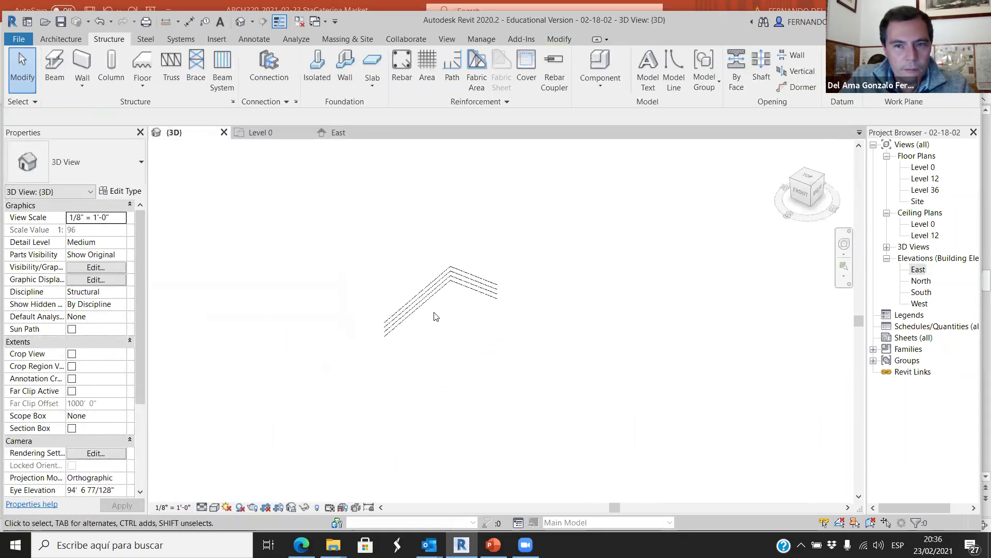
shift+middle_drag(461, 385, 394, 315)
scroll(427, 275, up, 2)
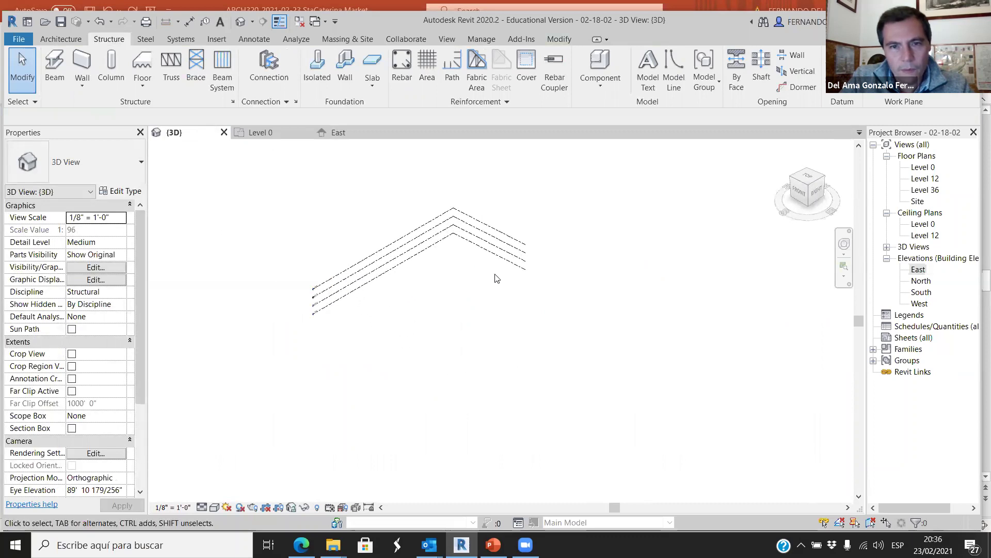
middle_drag(471, 259, 491, 277)
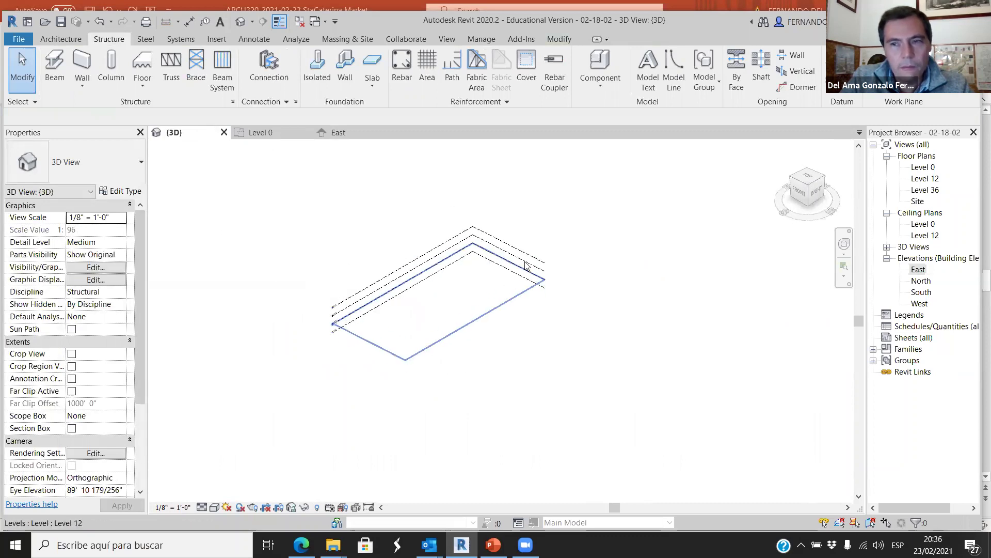
click(847, 282)
click(802, 310)
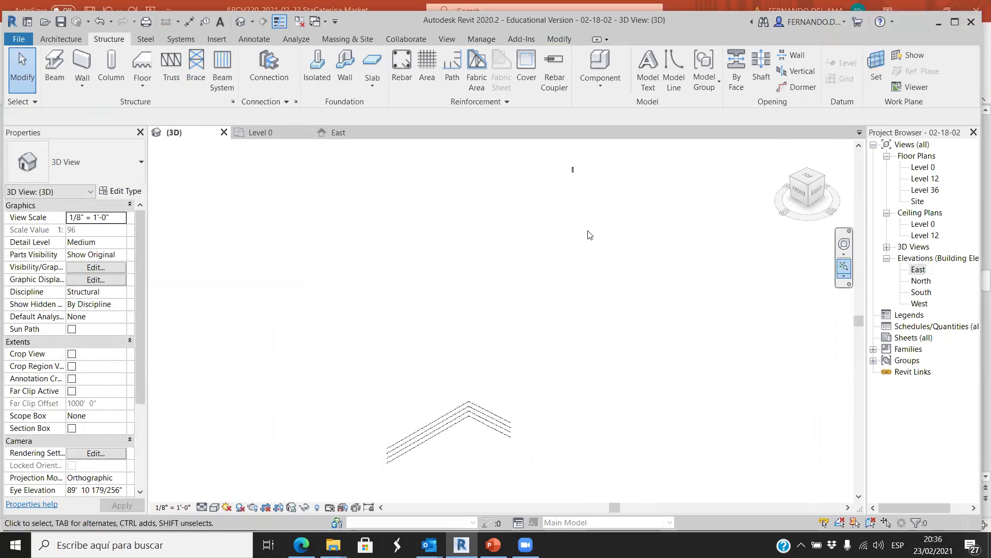
scroll(607, 274, down, 5)
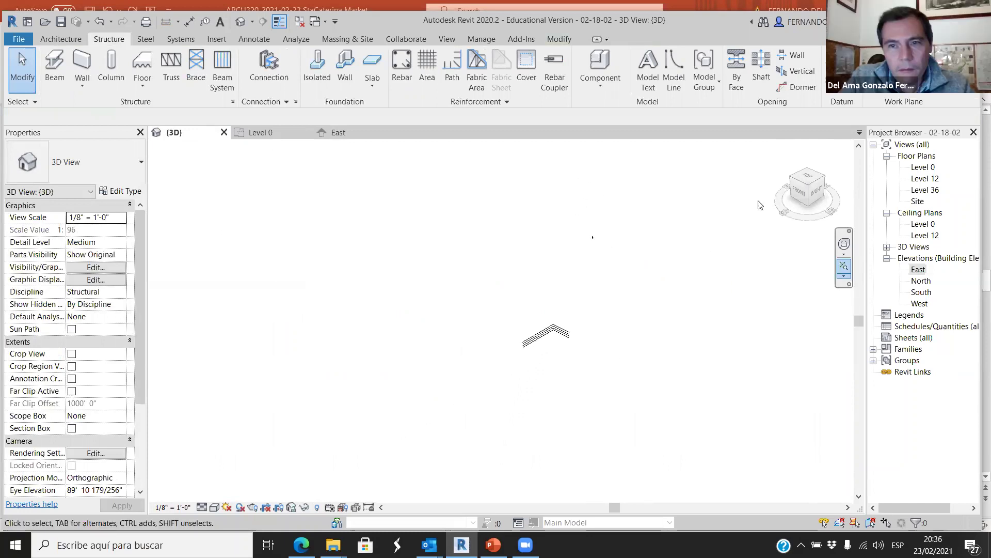
drag(809, 177, 741, 241)
click(805, 181)
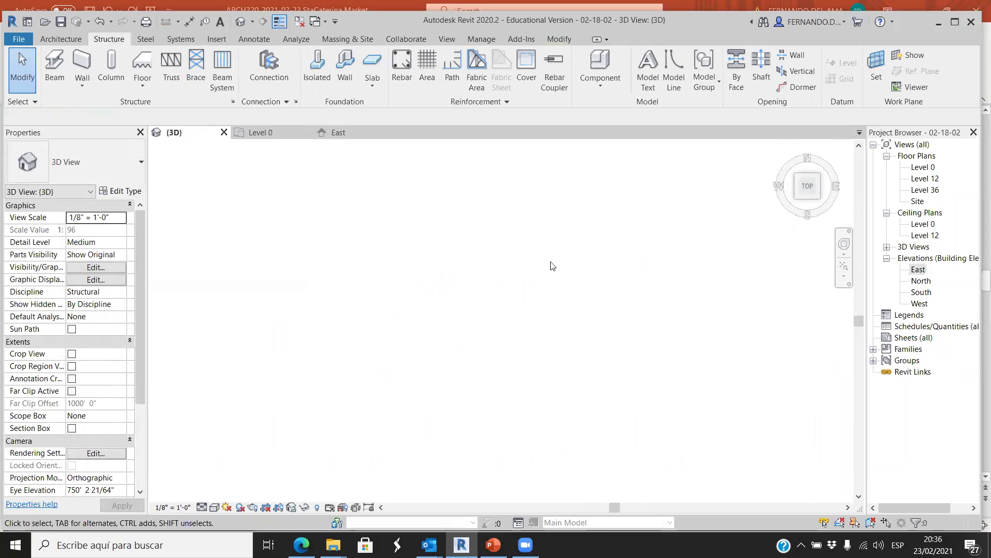
shift+middle_drag(609, 293, 577, 230)
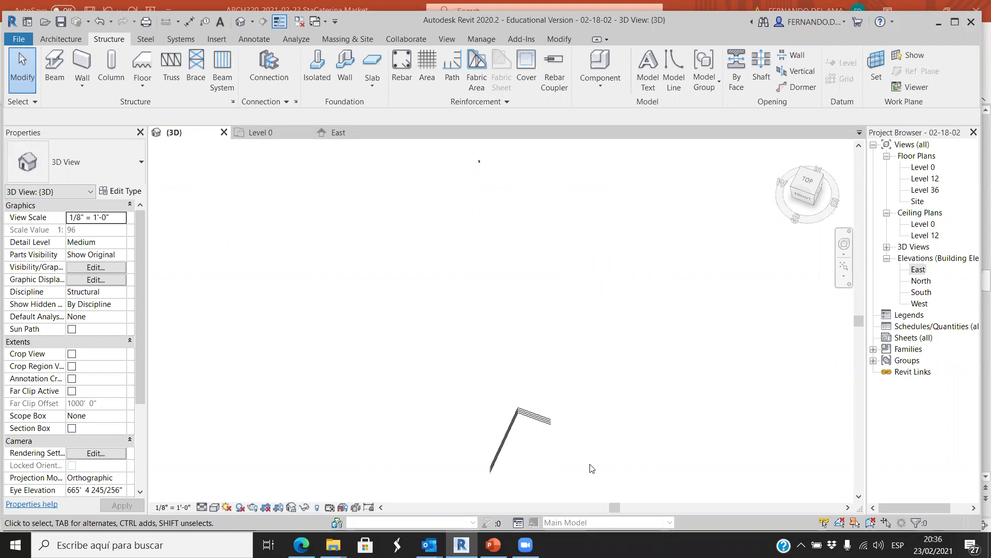
- Switch to the browser and review the Autodesk Revit 2021 Content download page for family libraries, then return to Revit
click(301, 544)
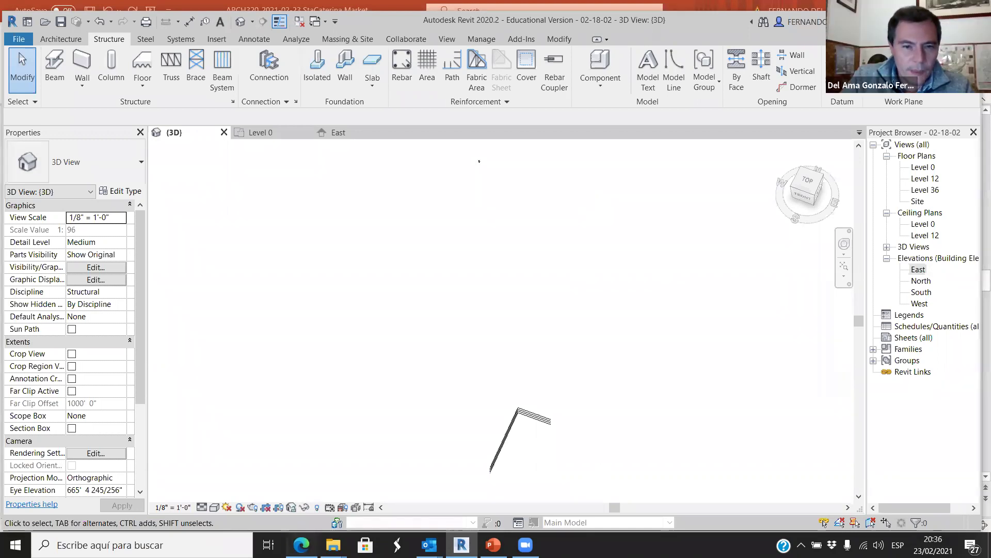
click(333, 54)
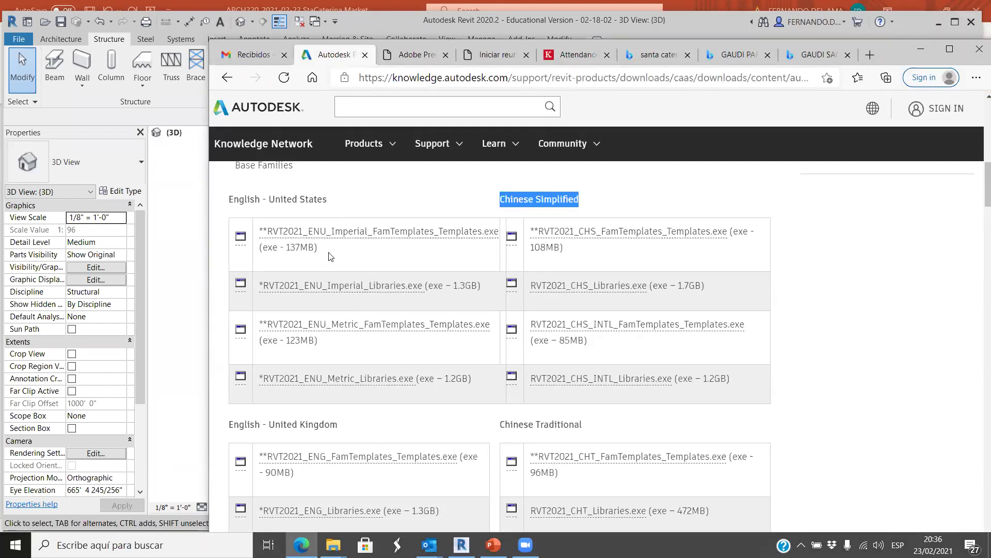
scroll(346, 239, up, 10)
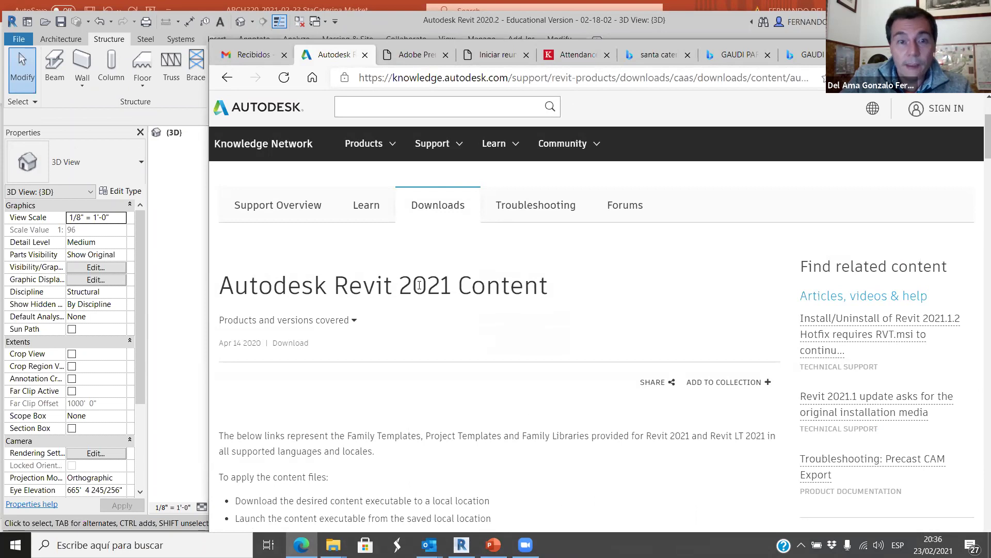
scroll(396, 268, down, 4)
scroll(400, 268, up, 3)
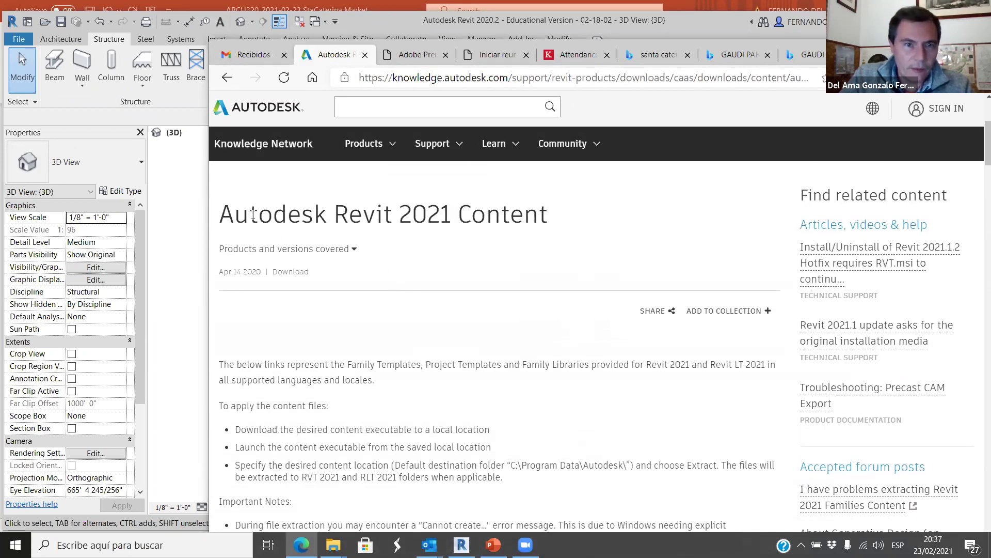
scroll(371, 252, down, 2)
scroll(410, 268, up, 4)
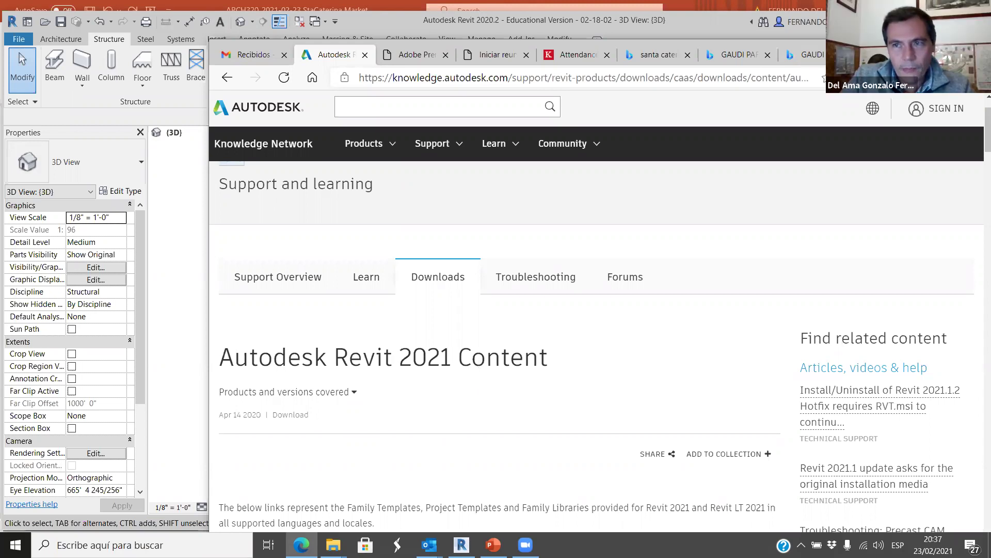
click(932, 50)
- Try to move the four levels, plus the element selected with them, up toward the columns in the 3D view and deselect them
scroll(480, 295, down, 1)
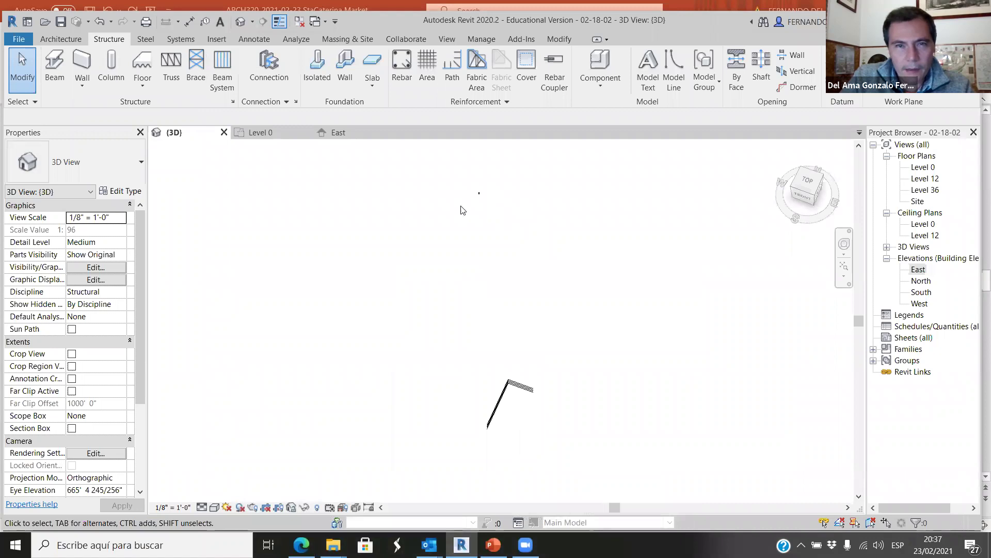
scroll(480, 196, up, 3)
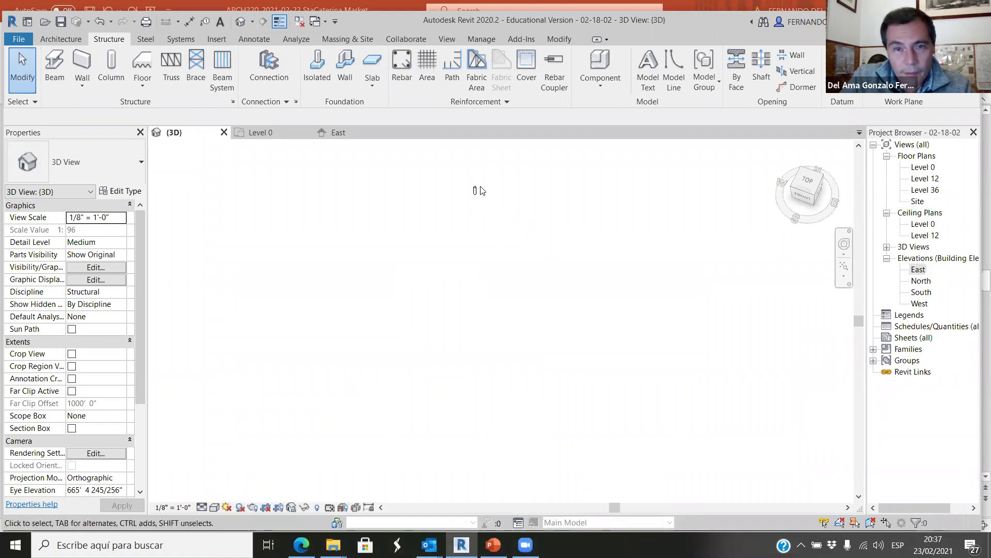
scroll(492, 237, down, 1)
scroll(492, 237, down, 2)
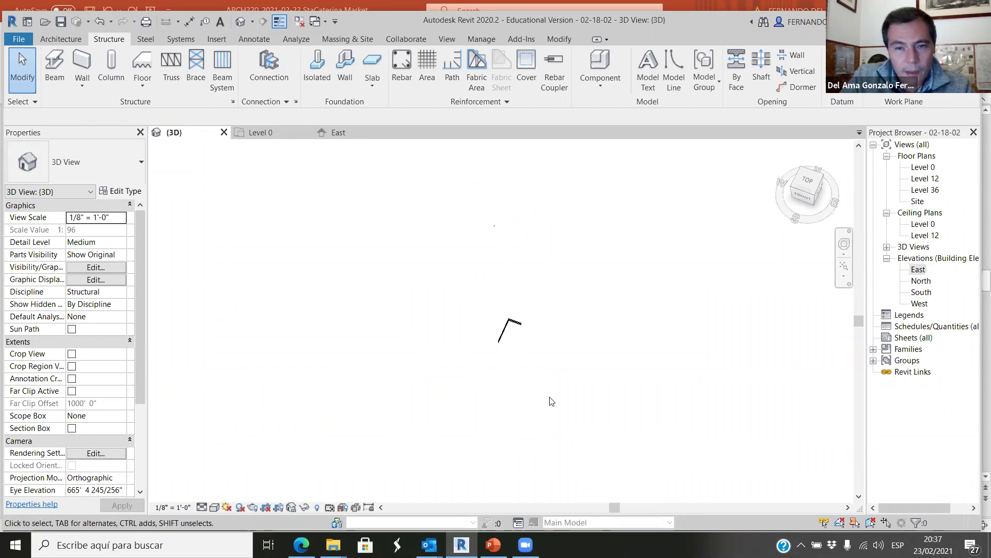
drag(539, 387, 449, 281)
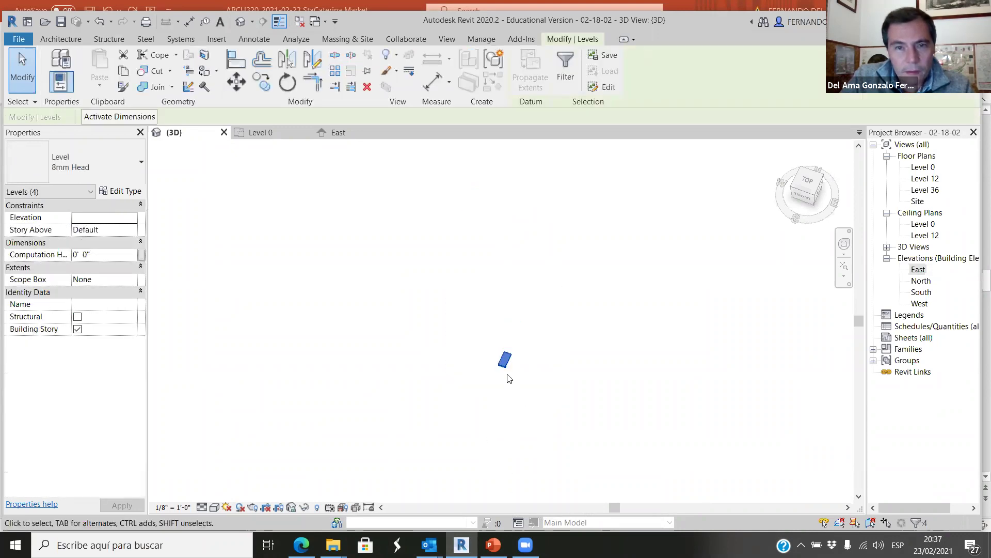
drag(506, 365, 496, 292)
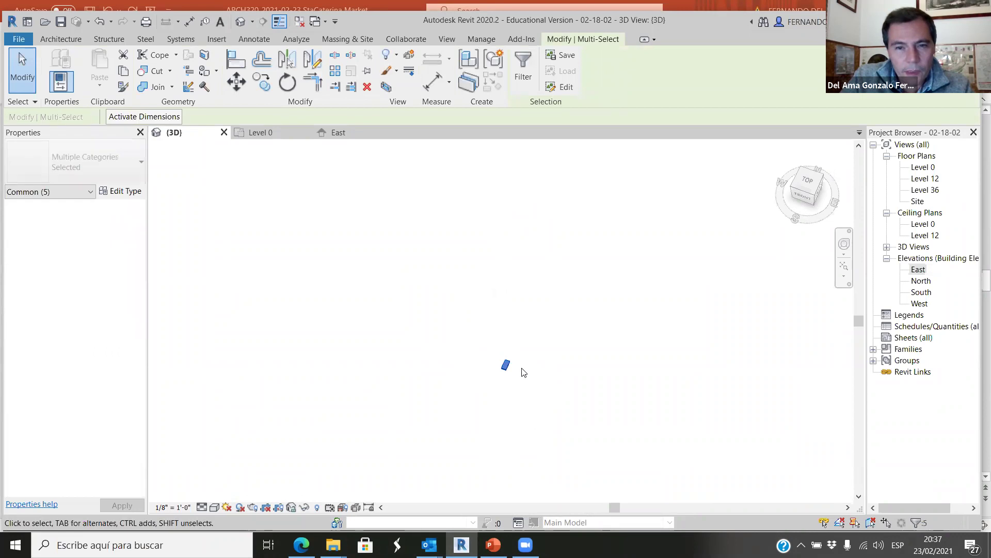
key(m)
key(v)
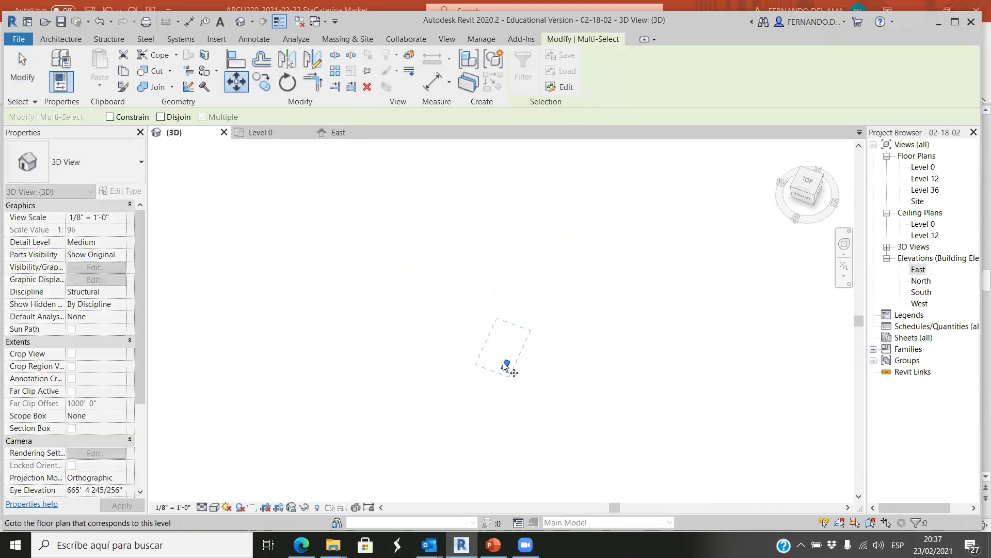
click(507, 365)
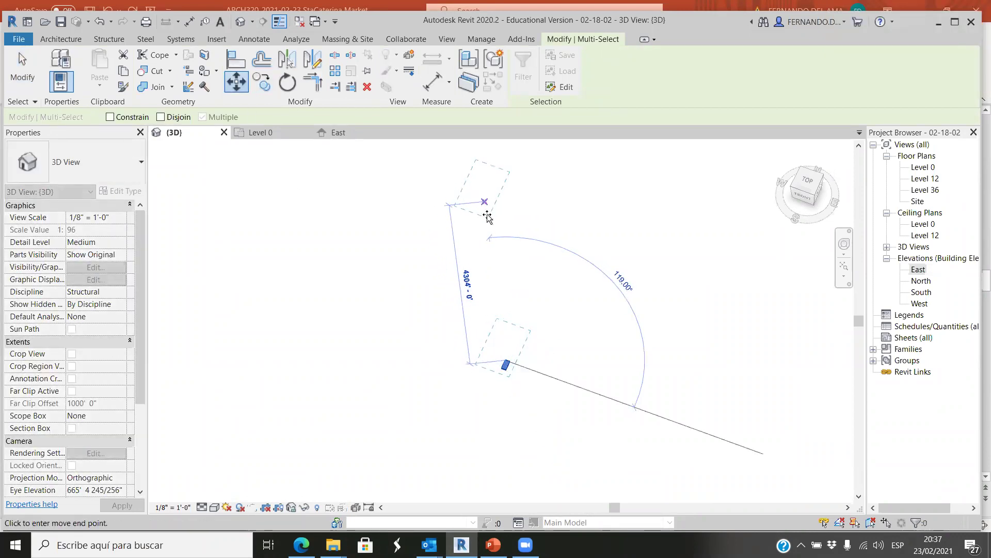
click(490, 169)
key(z)
key(f)
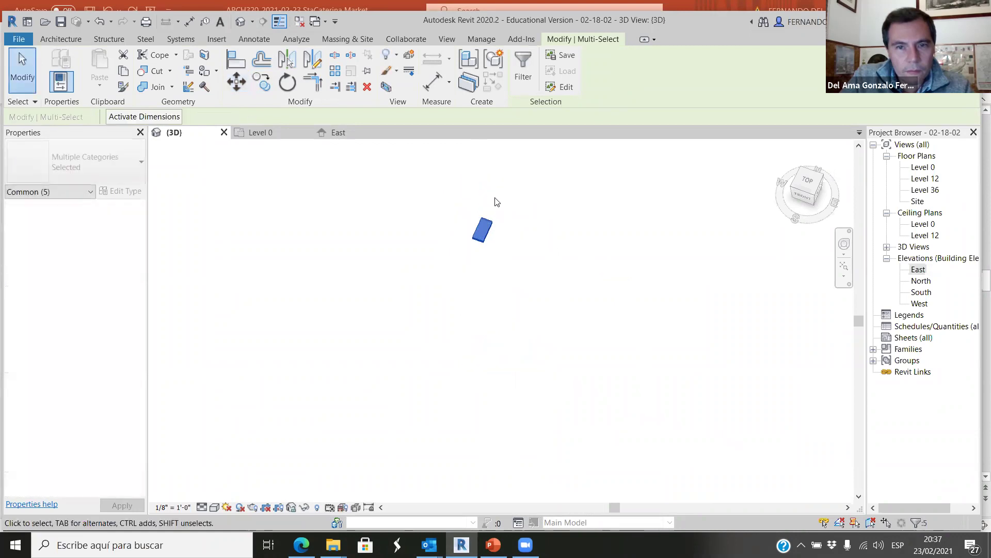
click(844, 276)
click(796, 323)
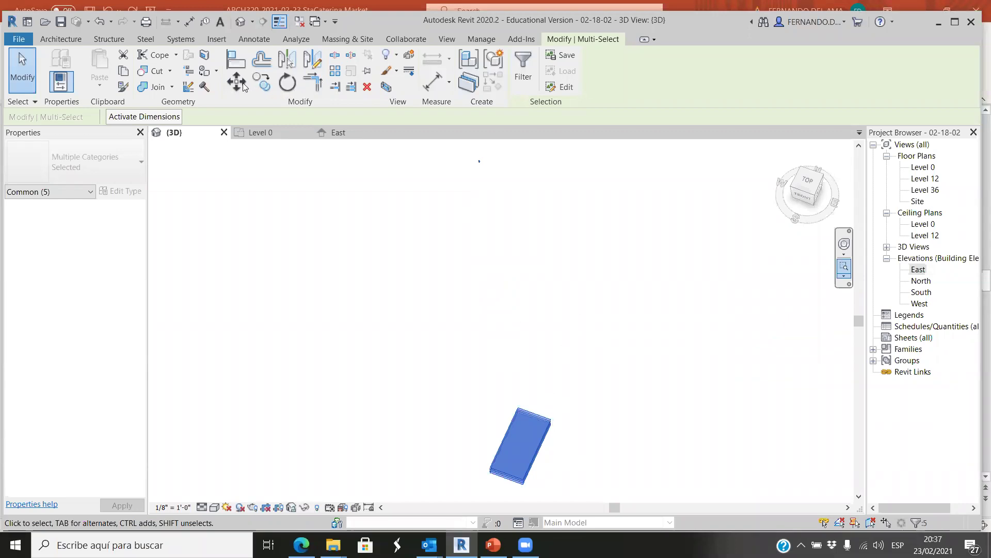
click(498, 354)
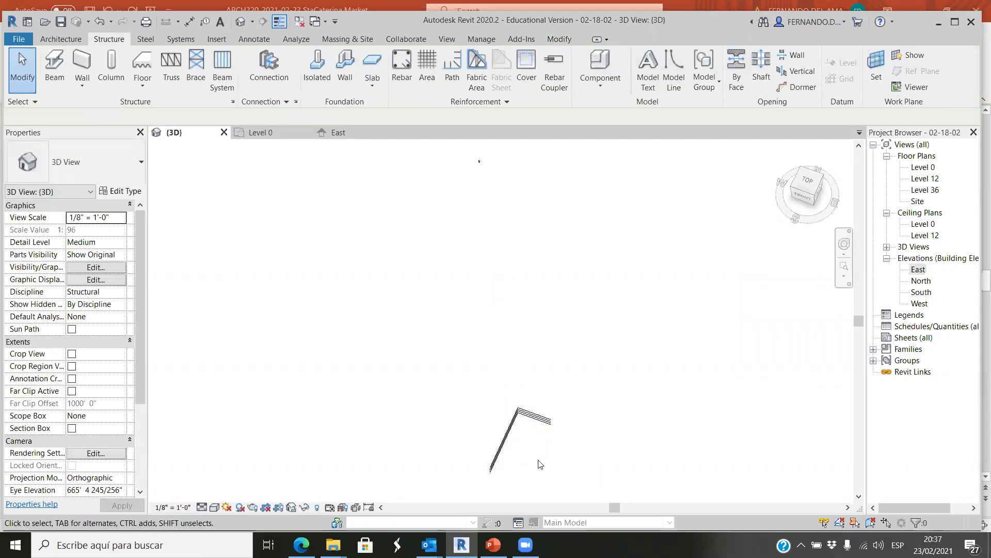
- Move only the four levels vertically by about 2120' toward the columns, deselect them and check the spacing with the whole model in view
click(531, 435)
click(484, 261)
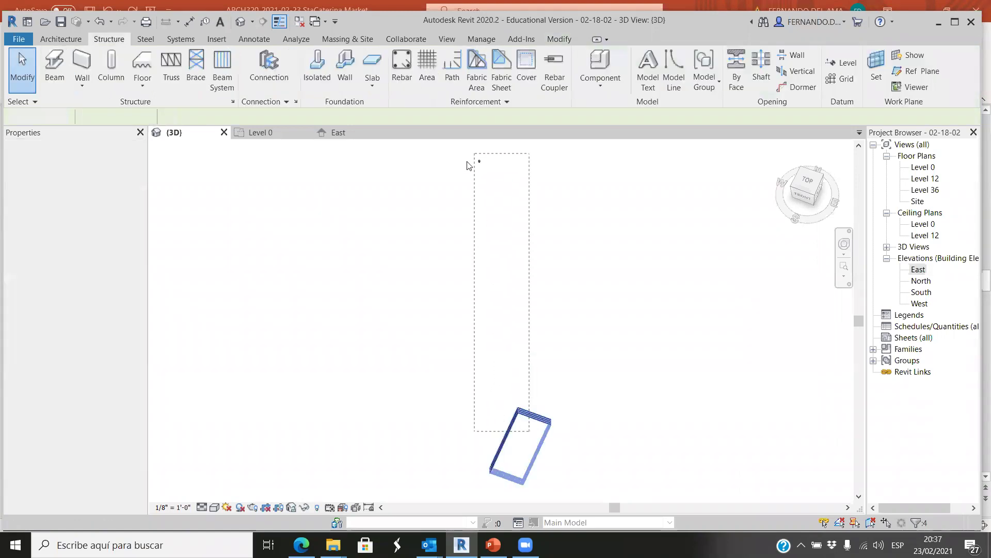
drag(468, 166, 468, 165)
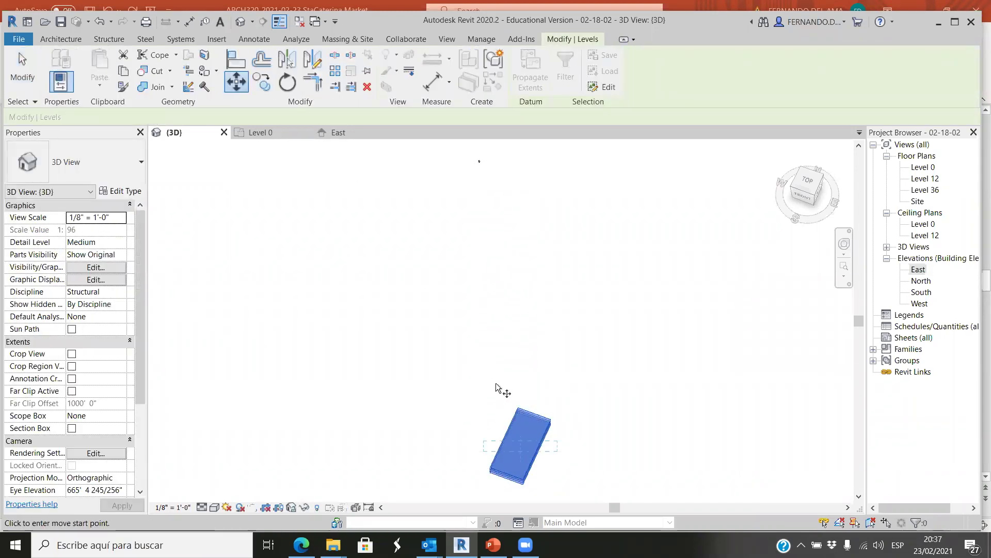
click(489, 449)
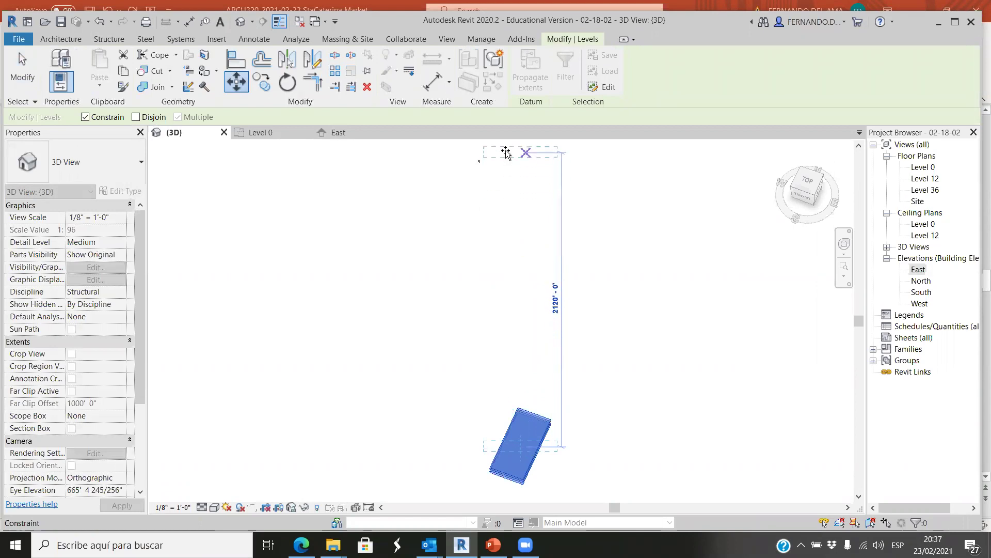
click(506, 155)
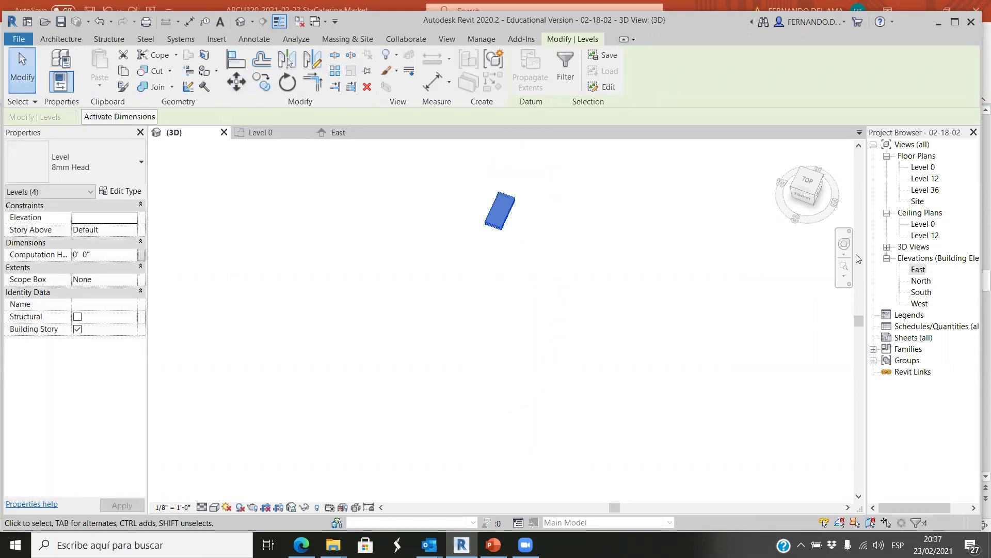
click(844, 276)
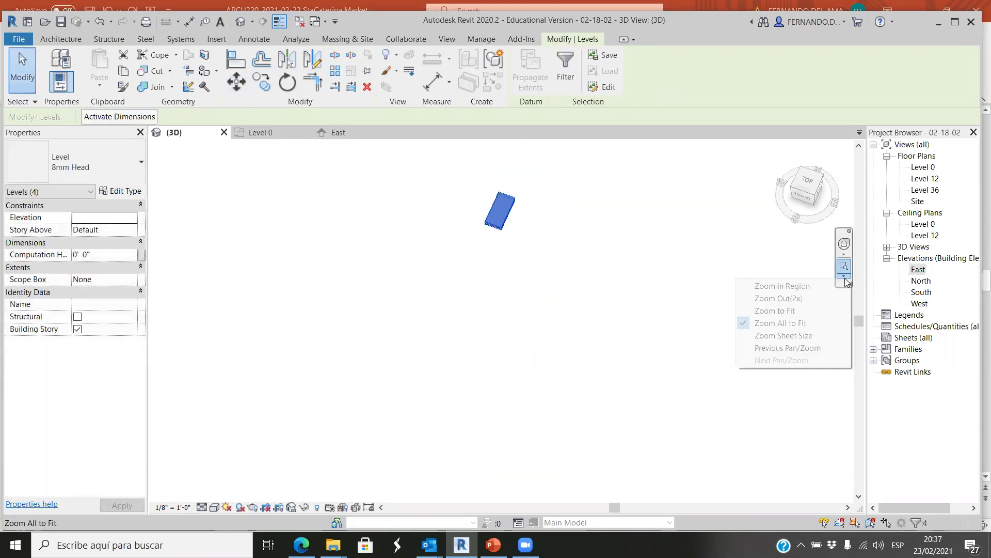
click(780, 323)
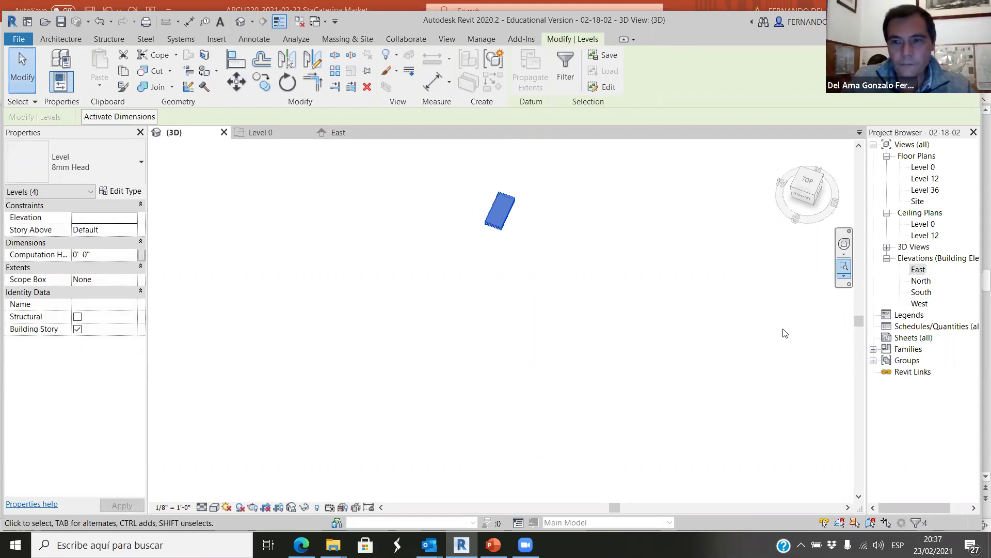
click(511, 181)
scroll(500, 205, up, 3)
click(845, 277)
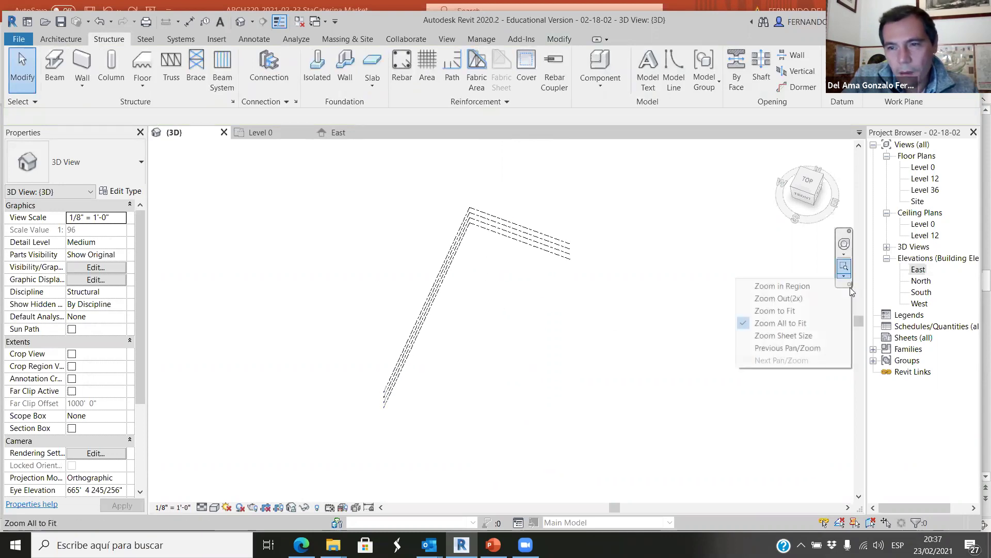
click(788, 312)
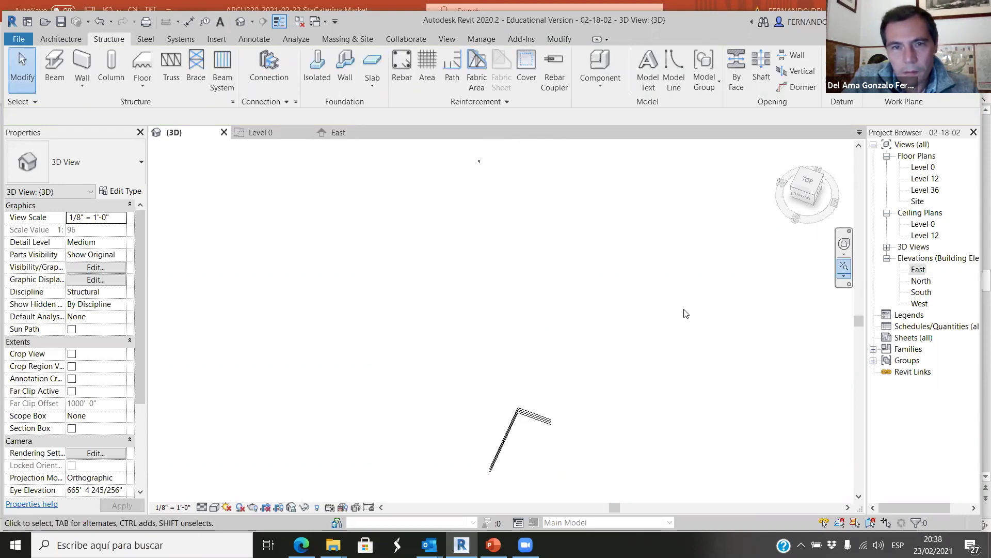
- Move the four levels vertically again by about 2048' toward the columns, deselect them and inspect the round column up close
drag(592, 467, 470, 370)
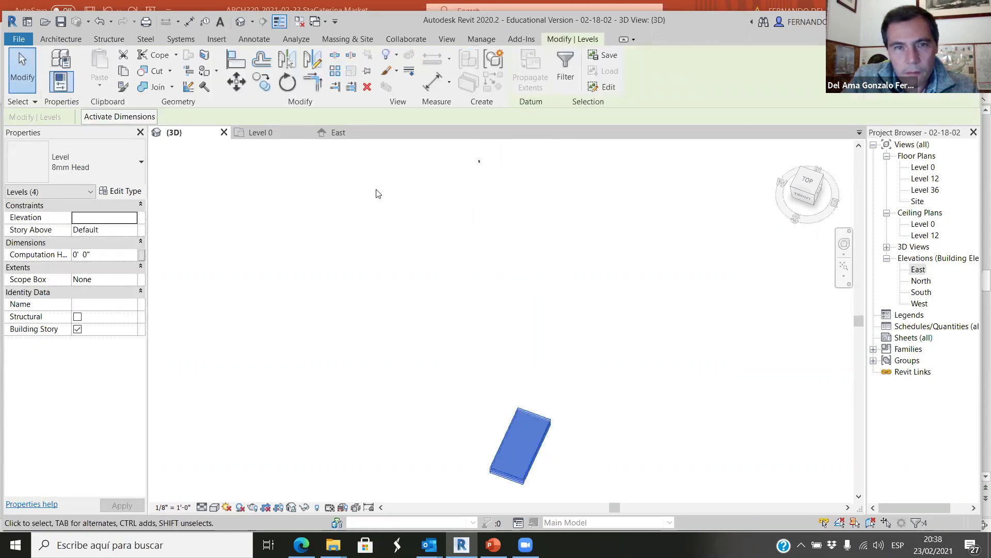
click(247, 83)
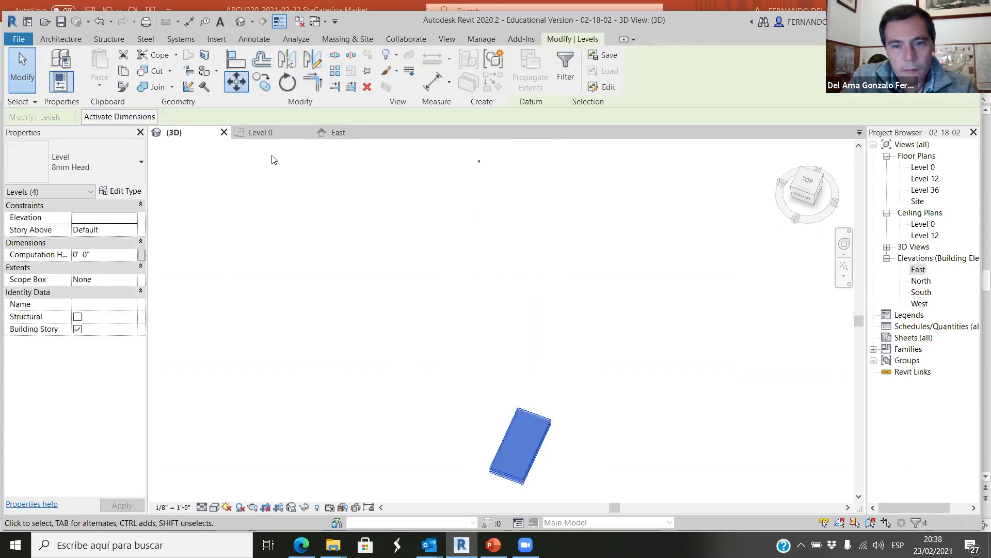
click(539, 452)
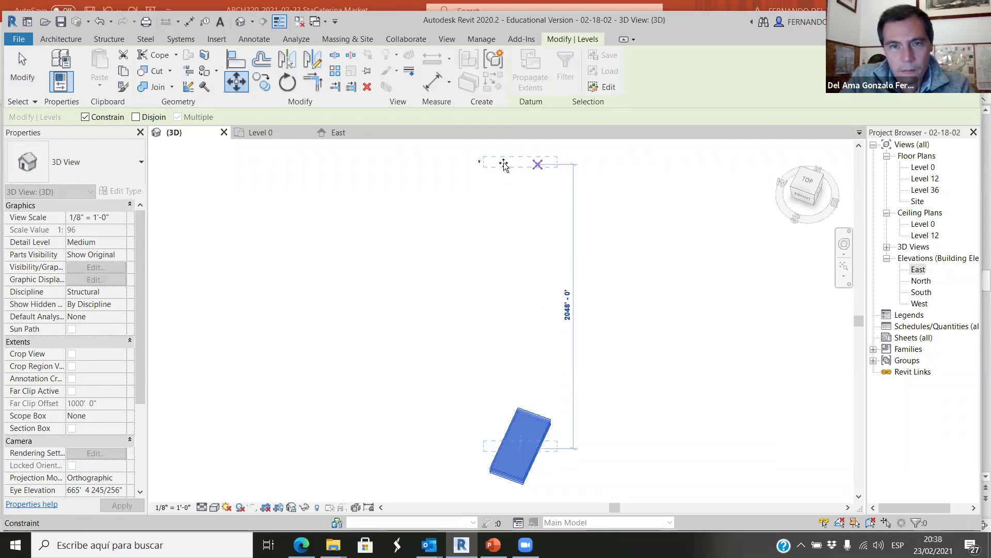
click(505, 160)
scroll(549, 310, down, 4)
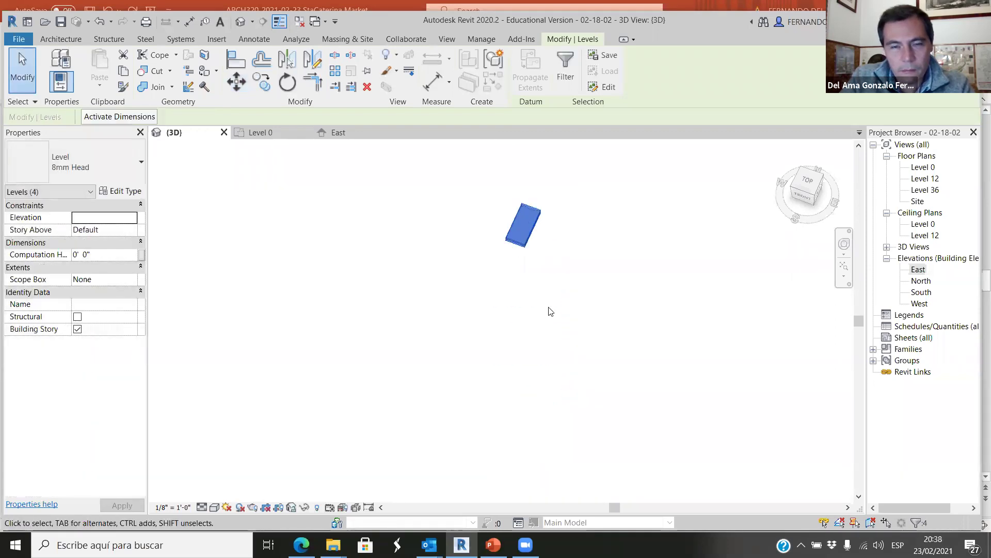
click(540, 257)
scroll(550, 236, up, 5)
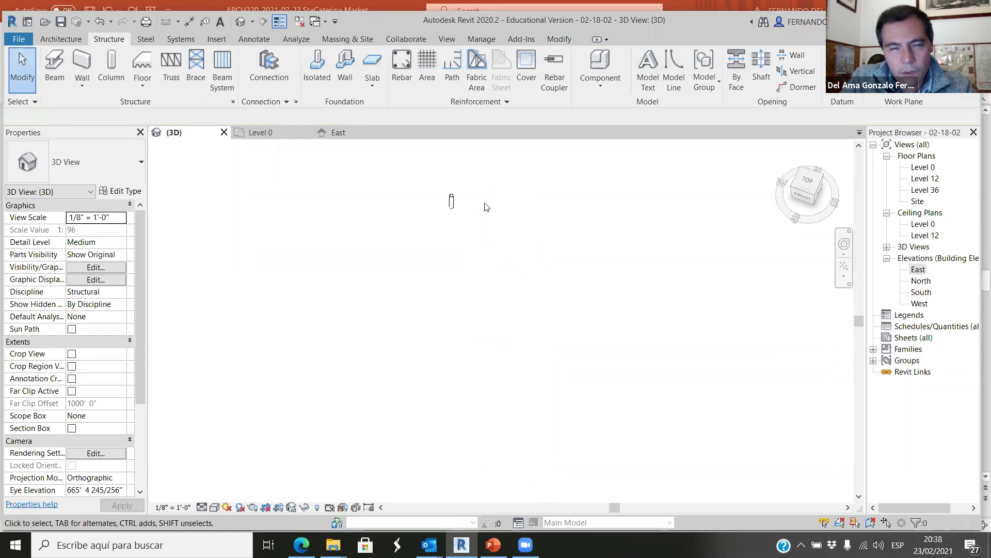
scroll(476, 195, down, 3)
scroll(491, 200, up, 3)
scroll(490, 263, down, 2)
scroll(473, 271, up, 3)
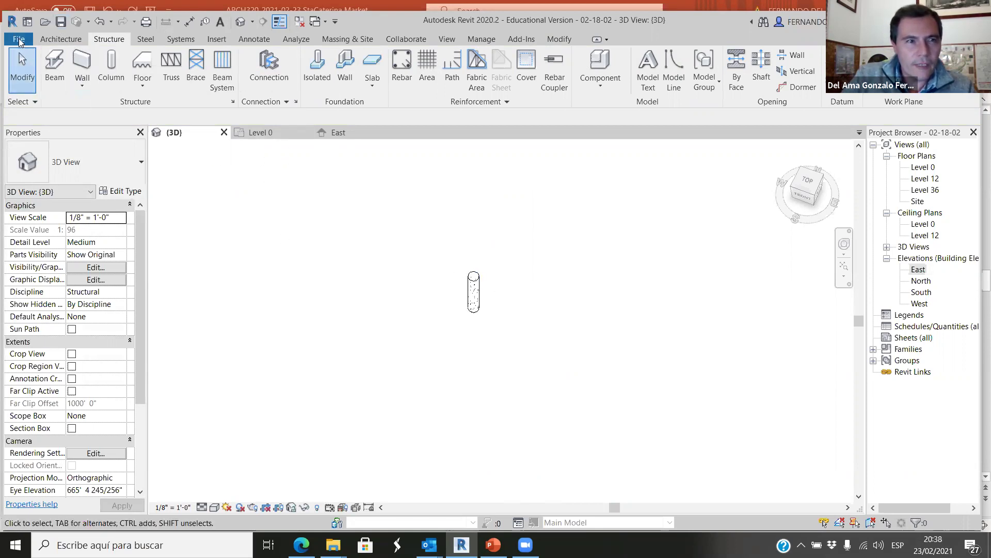
- Start saving the project under a new name and create a folder named Classwork02_Steel inside ARCH320
key(alt+f)
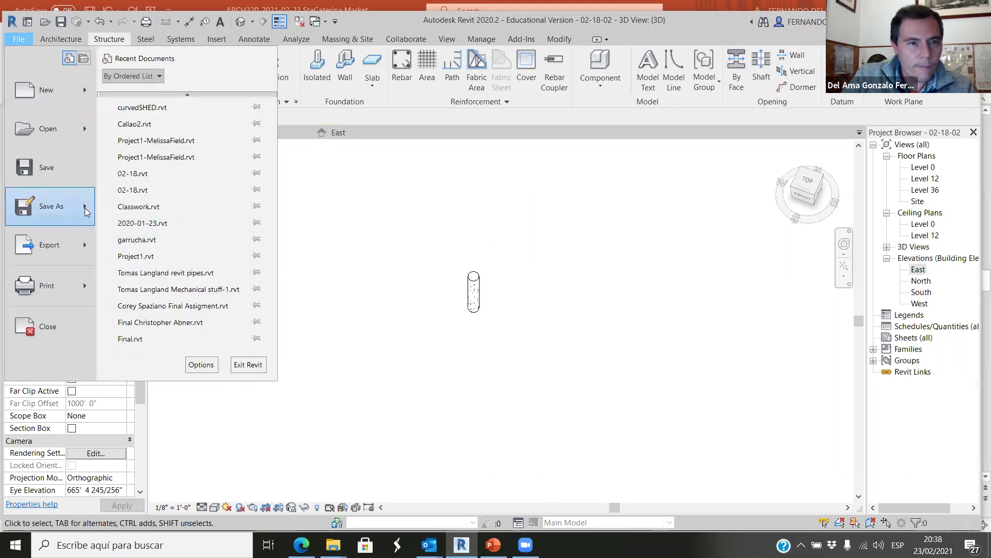
mouse_move(86, 212)
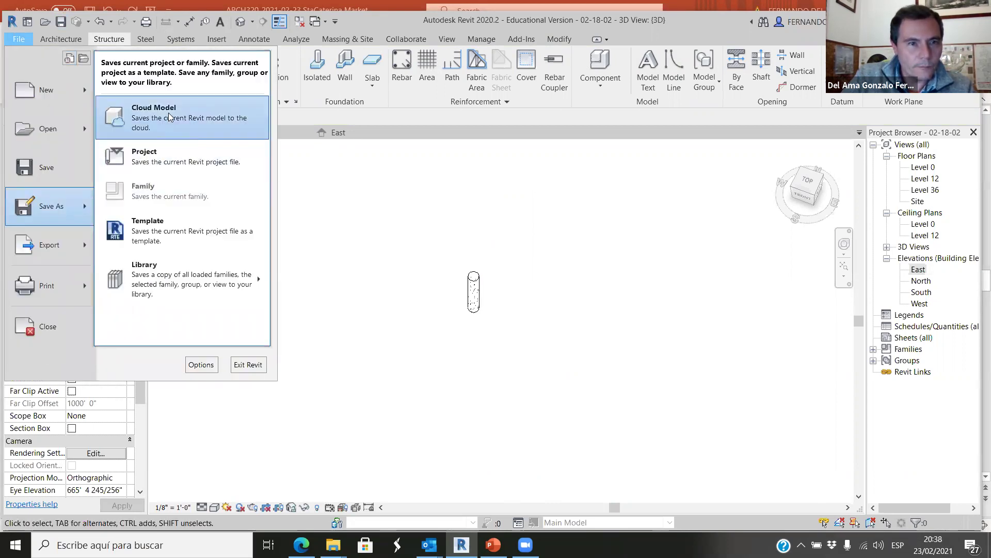
click(162, 157)
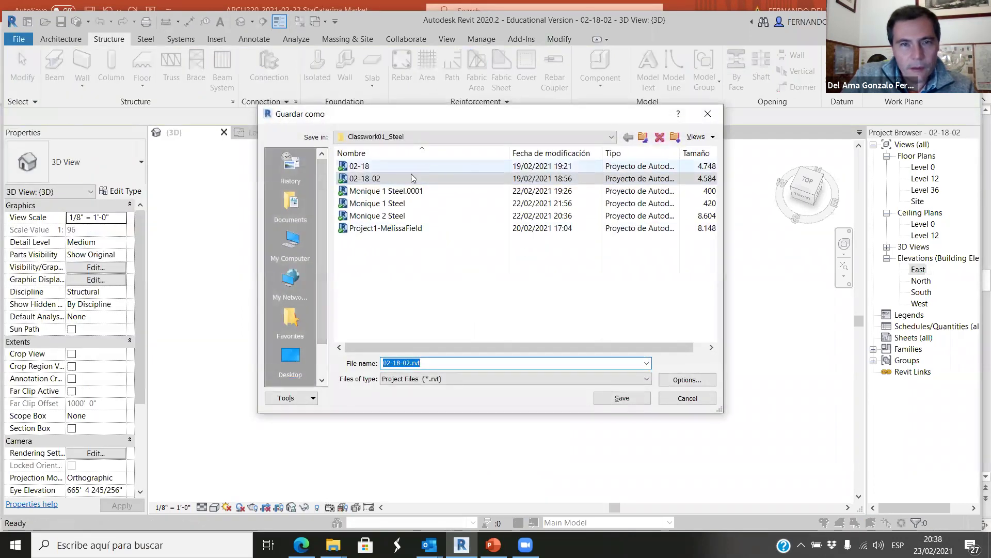
click(643, 137)
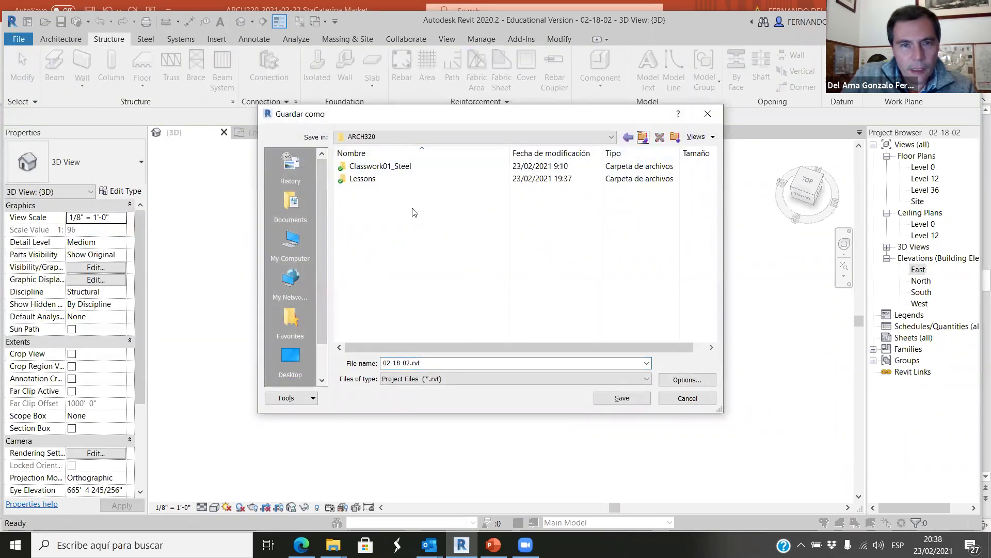
right_click(413, 212)
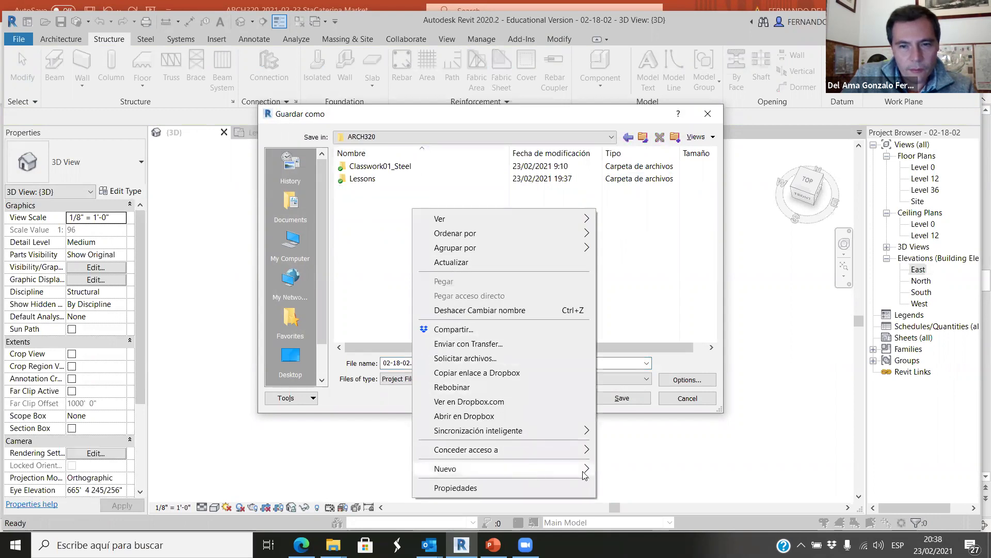
mouse_move(585, 474)
click(643, 319)
text(Classwork02_Steel)
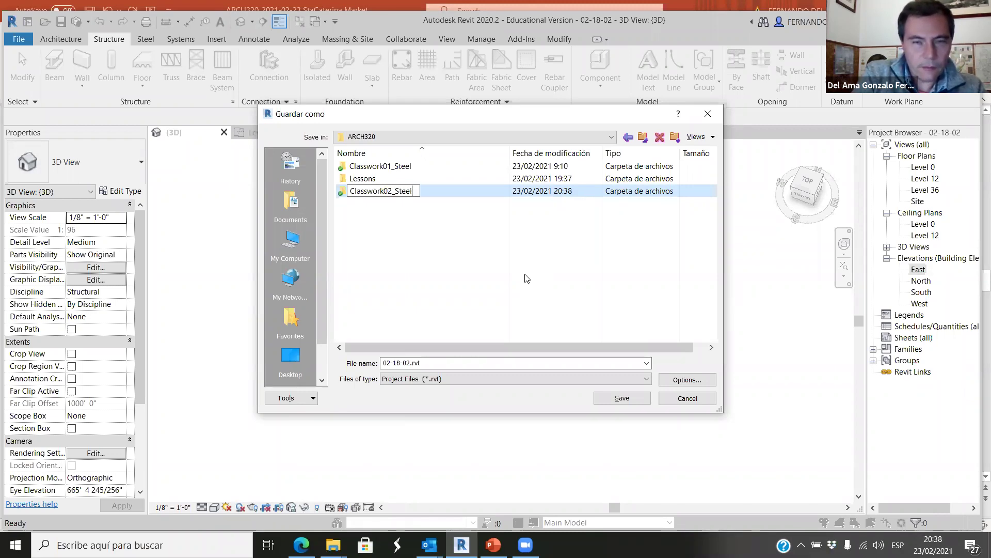
key(Return)
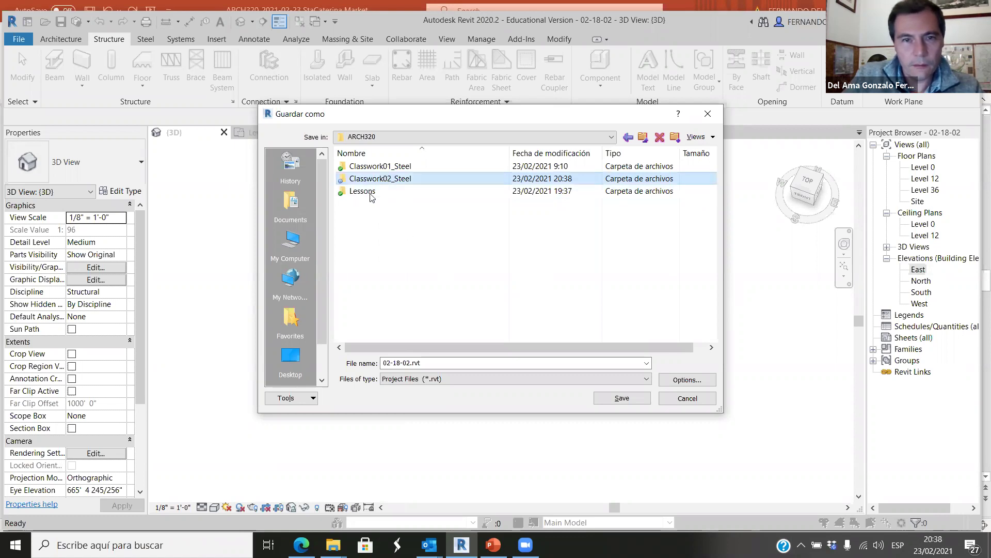
- Save the project as 02-23-21 in the Classwork02_Steel folder
double_click(373, 178)
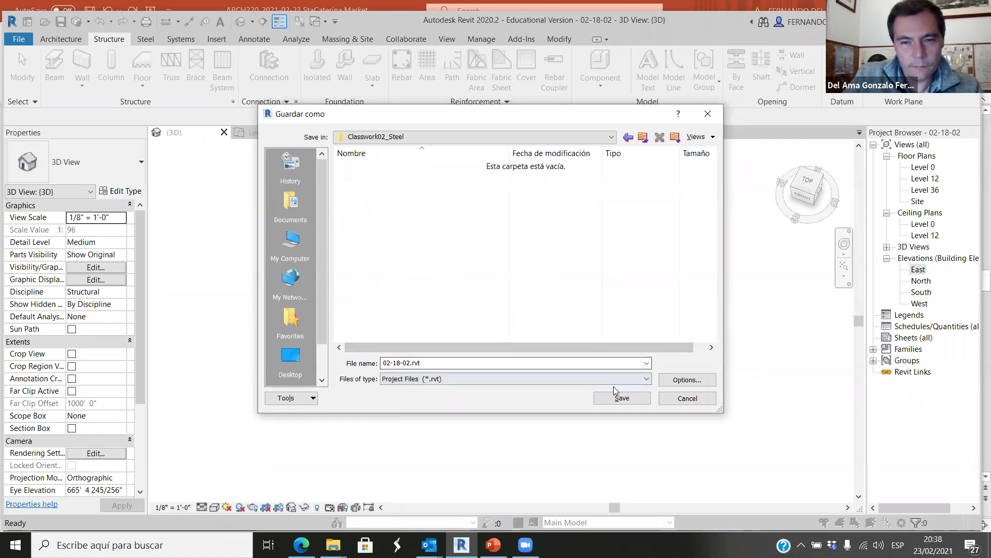
double_click(394, 362)
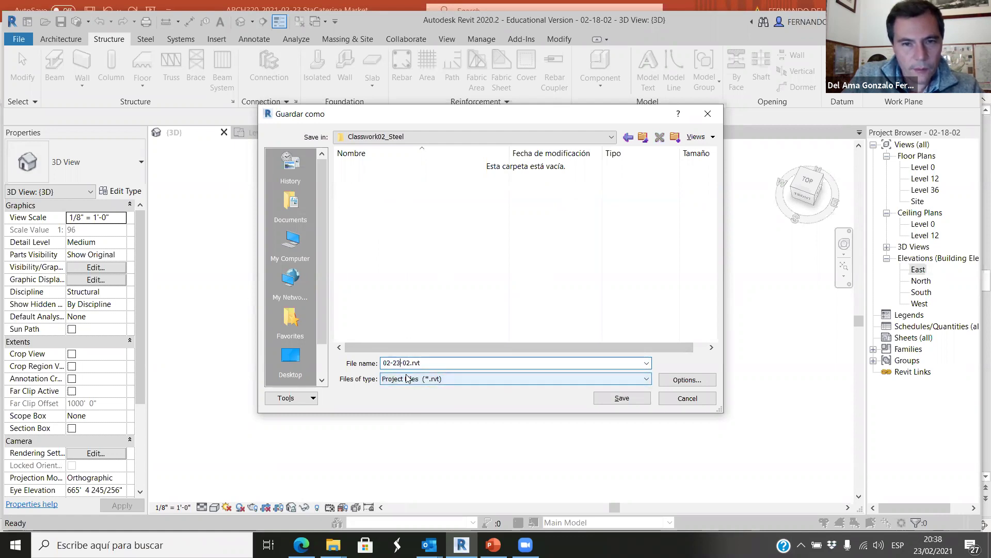
text(02-23-21)
click(635, 400)
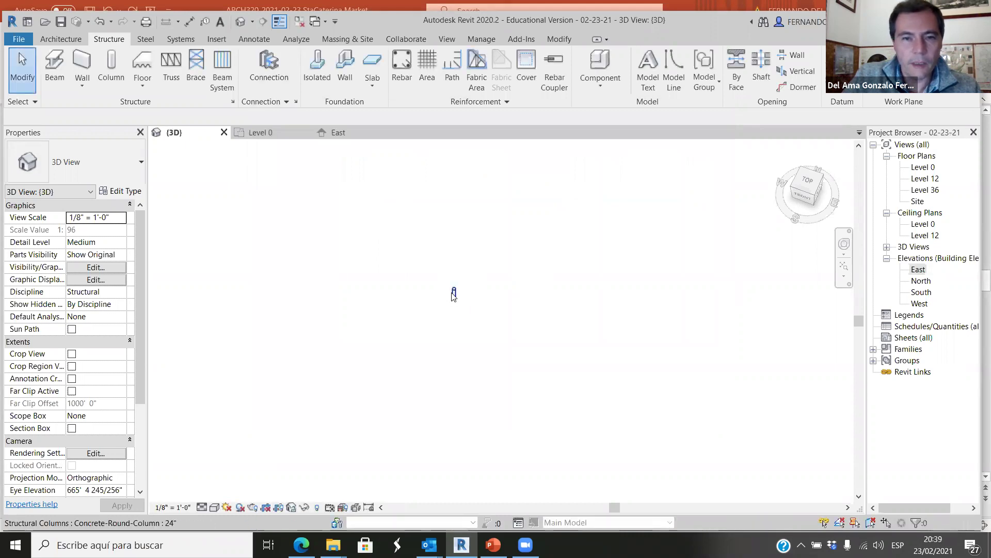
- Open the Level 0 floor plan and check the base and top level constraints of the column at A-1
key(ctrl+Tab)
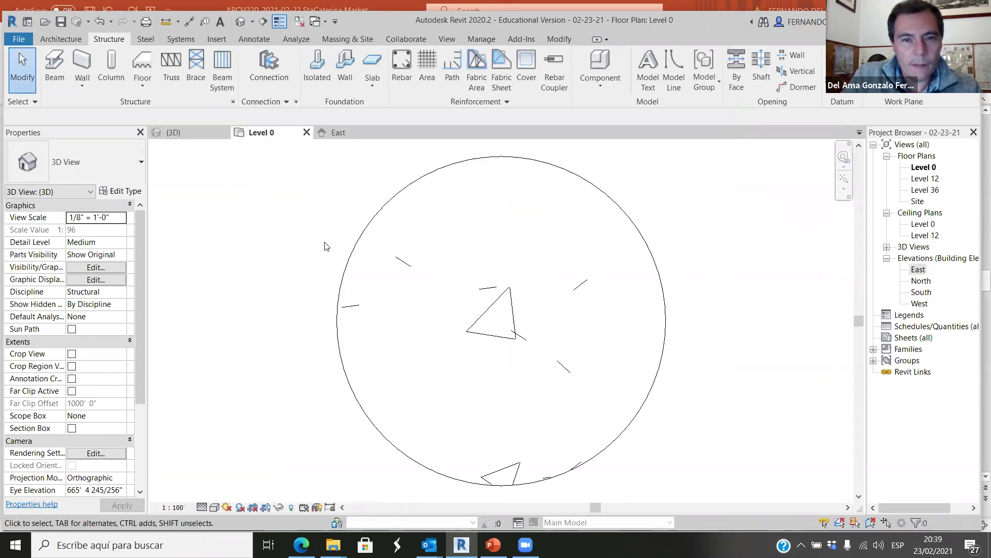
scroll(502, 285, down, 5)
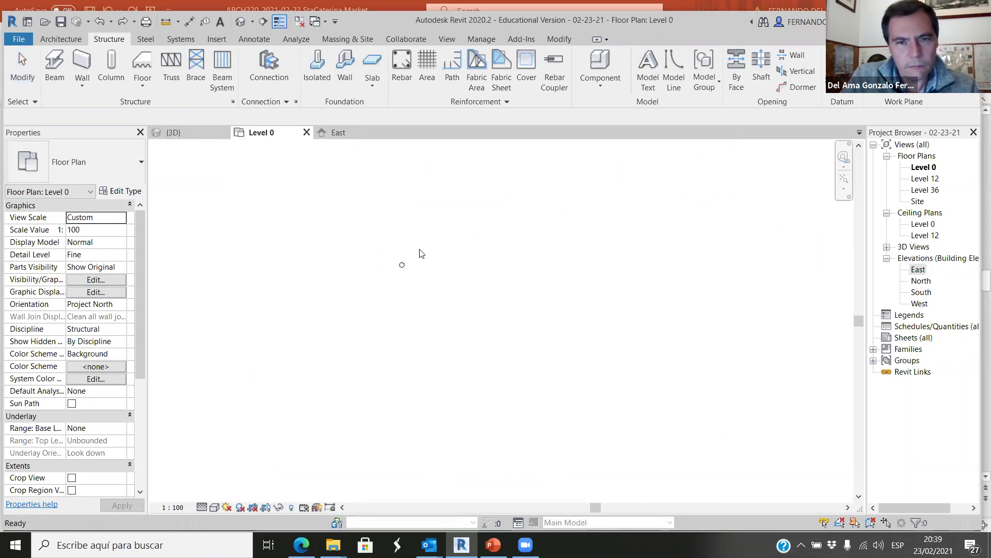
key(ctrl+z)
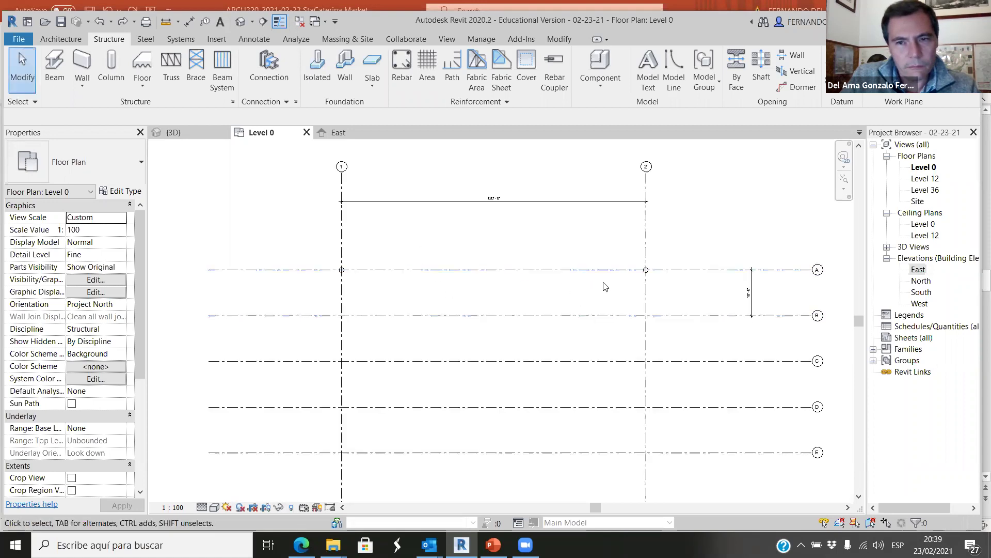
scroll(578, 292, up, 1)
middle_drag(578, 292, 543, 263)
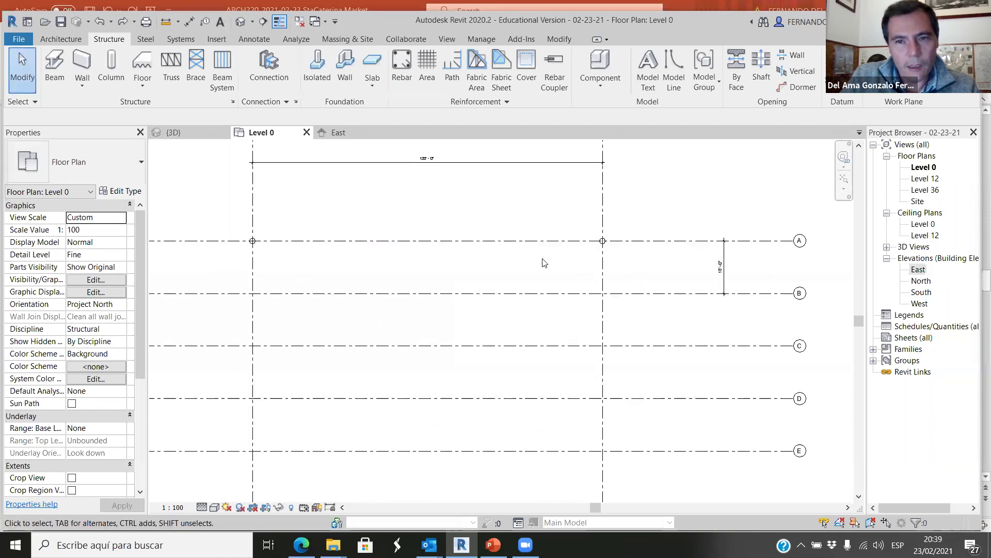
scroll(251, 248, up, 2)
click(251, 244)
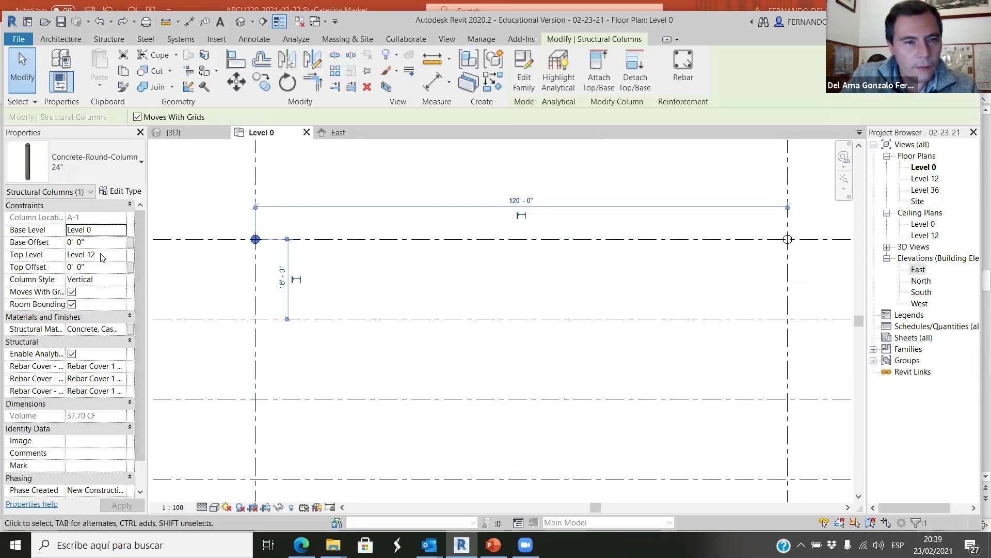
click(360, 180)
scroll(594, 260, down, 2)
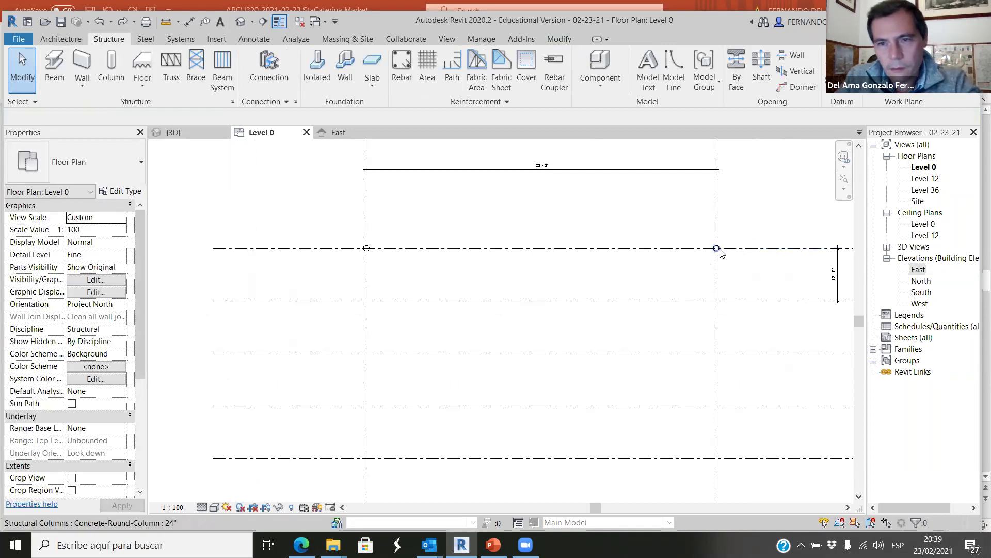
- Delete the 24" round concrete column at grid intersection A-2
click(725, 254)
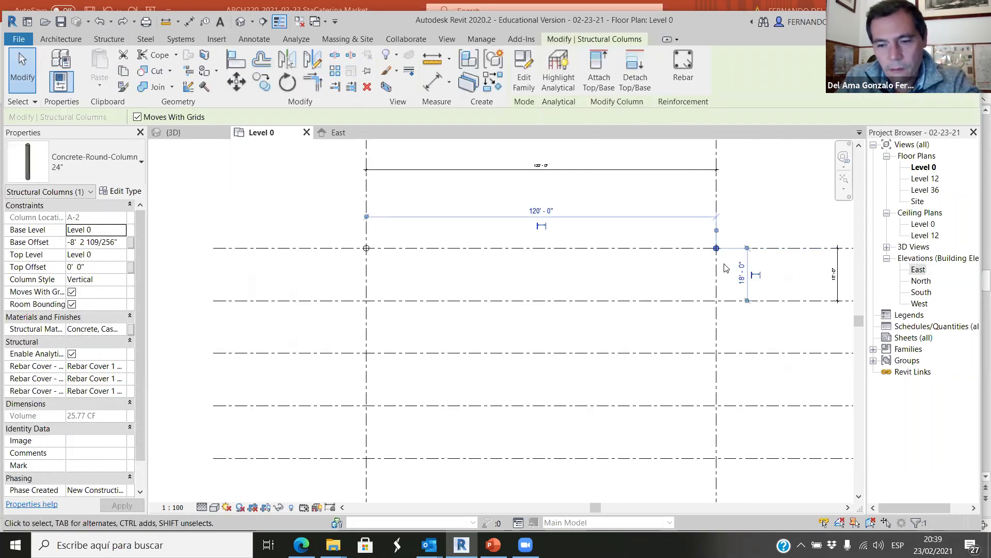
click(741, 212)
scroll(626, 228, down, 2)
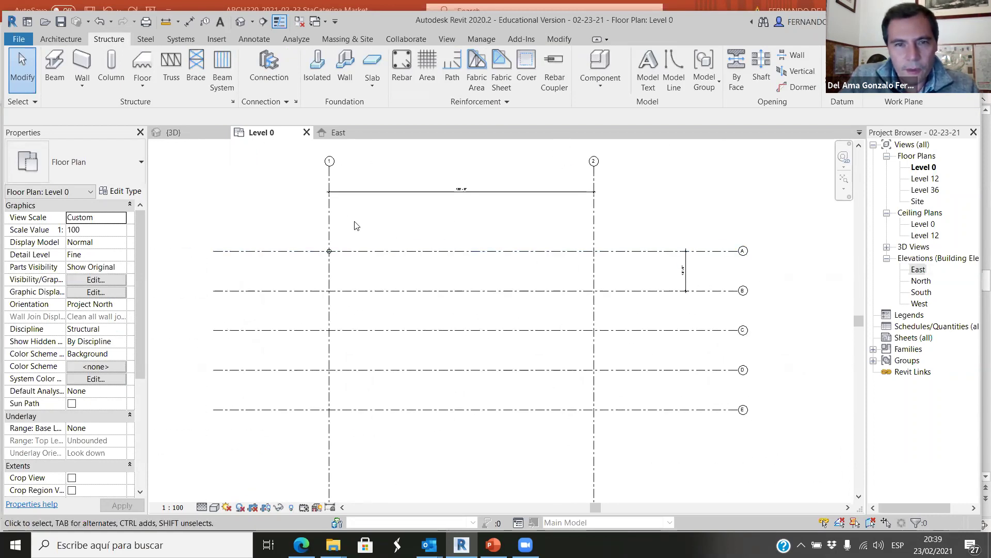
- Save the project again as 02-23-21.rvt in the Classwork02_Steel folder, overwriting the existing file
click(19, 38)
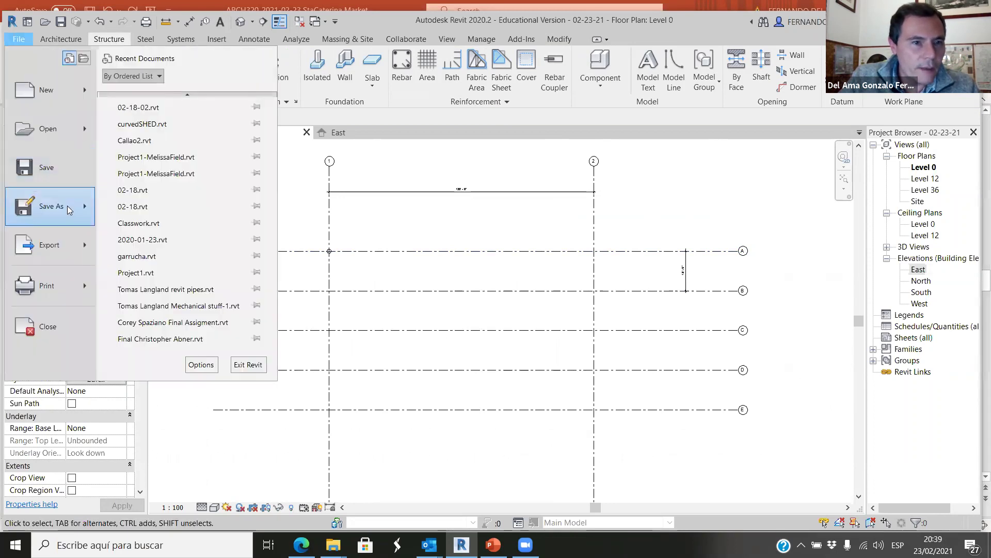
mouse_move(69, 209)
click(164, 161)
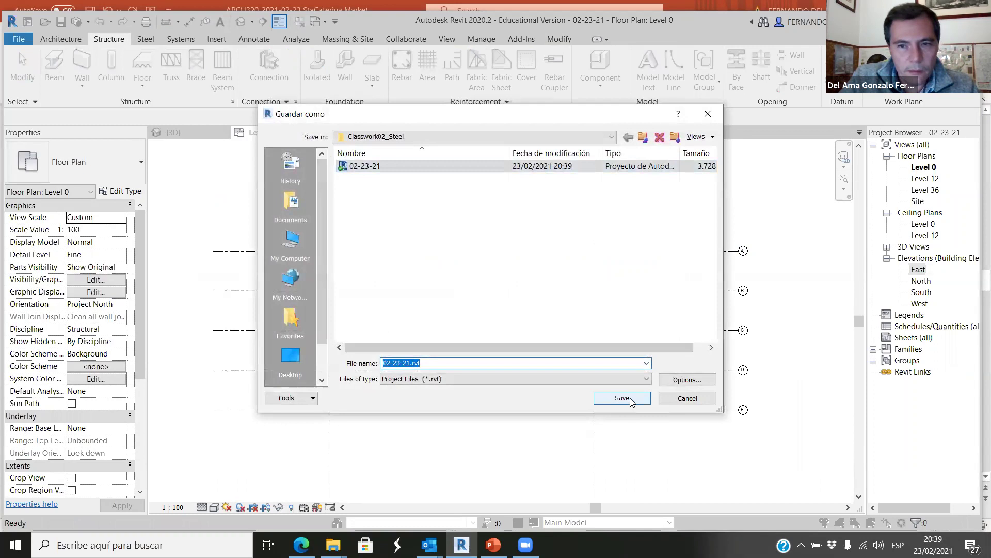
click(625, 399)
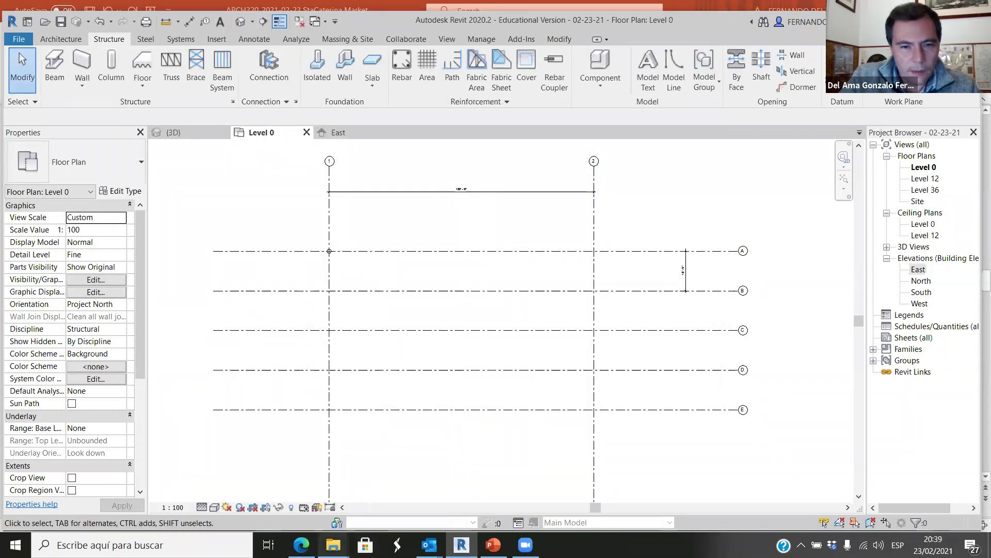
- Switch to the browser and open the Files page of the ARCH-320-01-SP21 course in Canvas
click(301, 545)
click(571, 54)
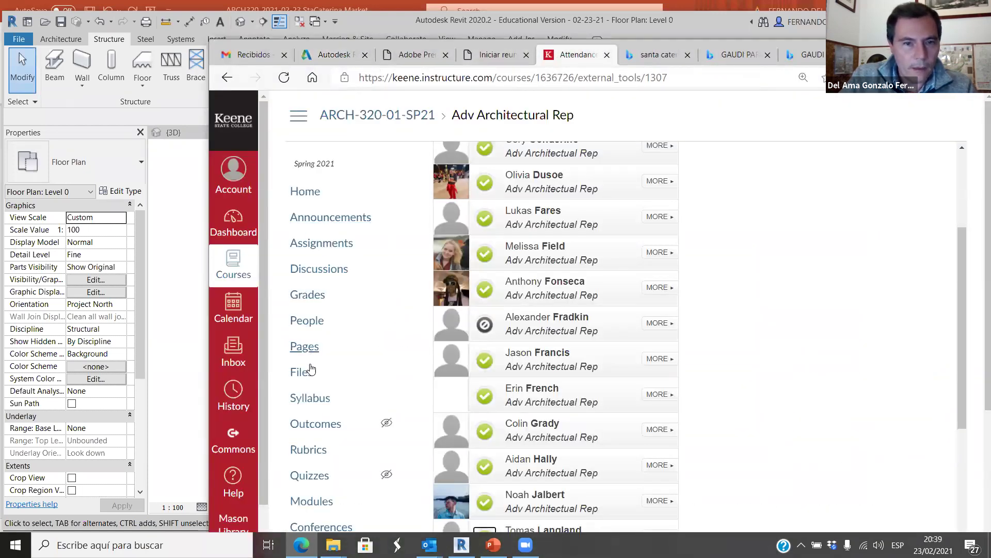
click(310, 374)
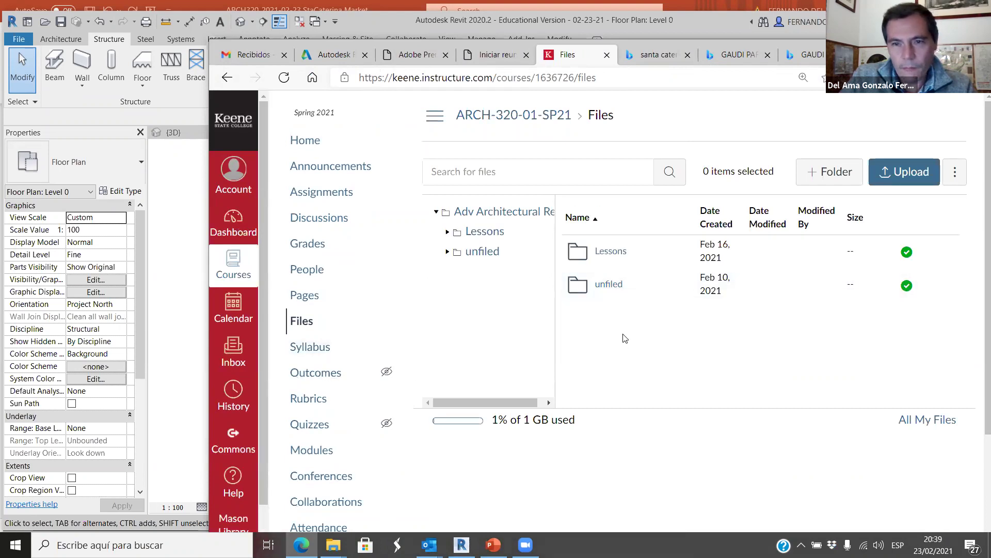
right_click(623, 333)
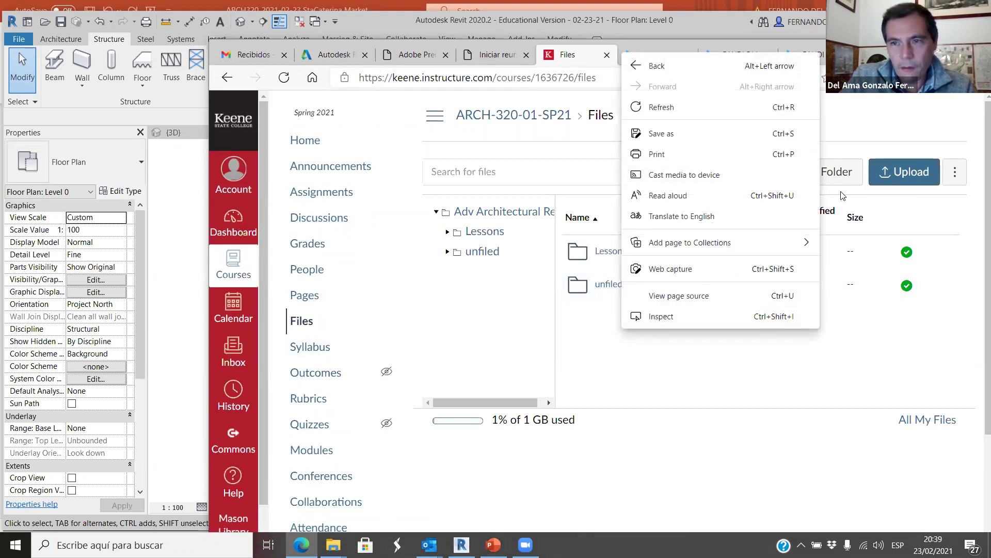
click(904, 236)
- Create a folder named Revit files in the course files and open it
click(828, 172)
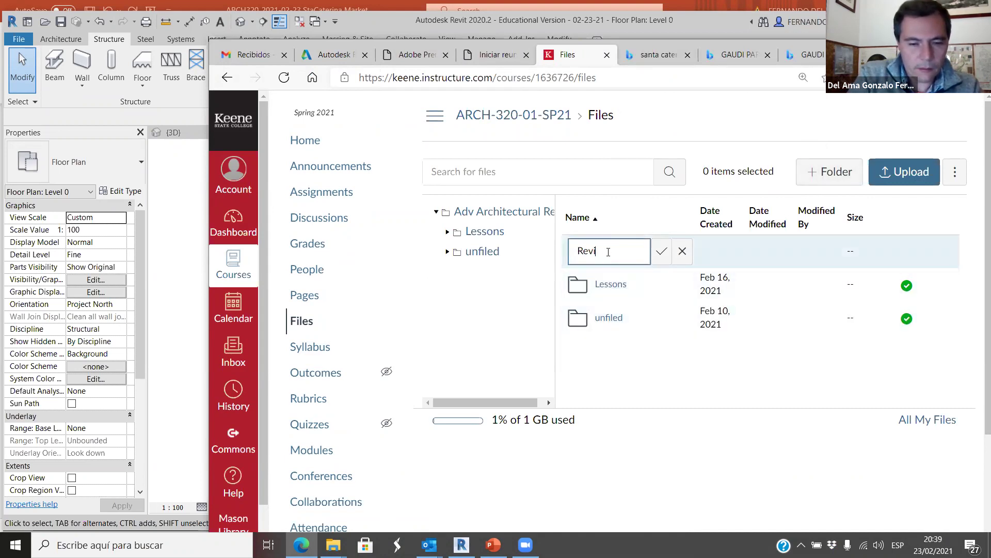
text(Revit files)
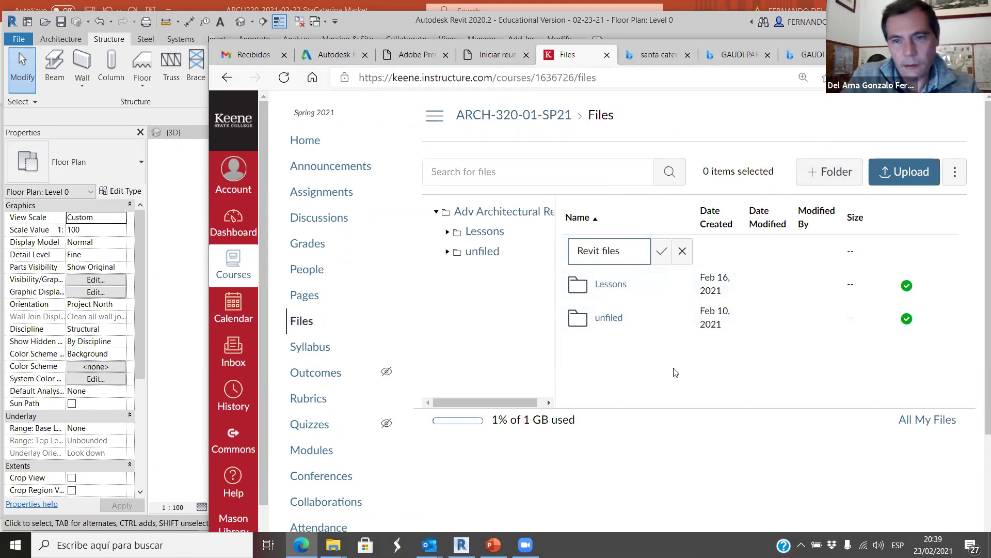
click(661, 251)
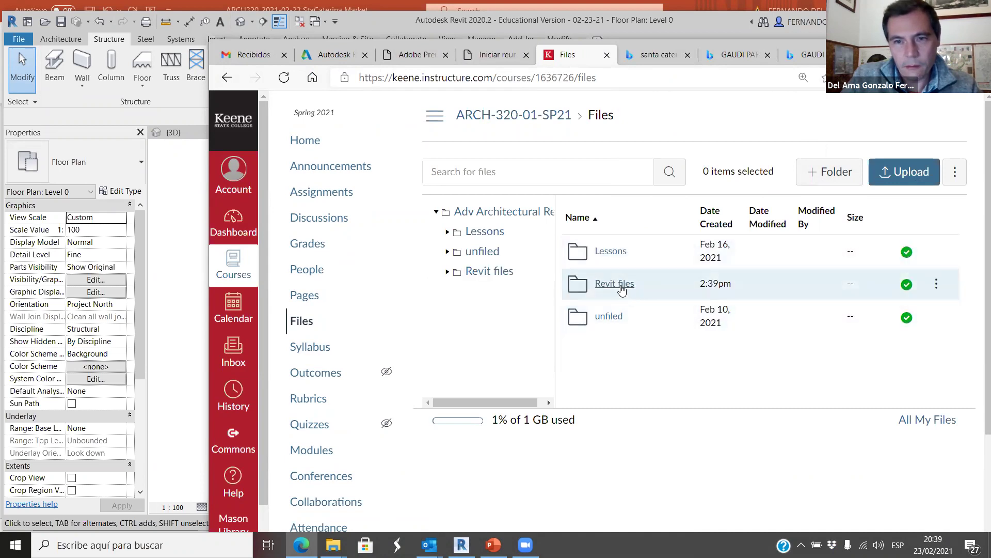
click(622, 289)
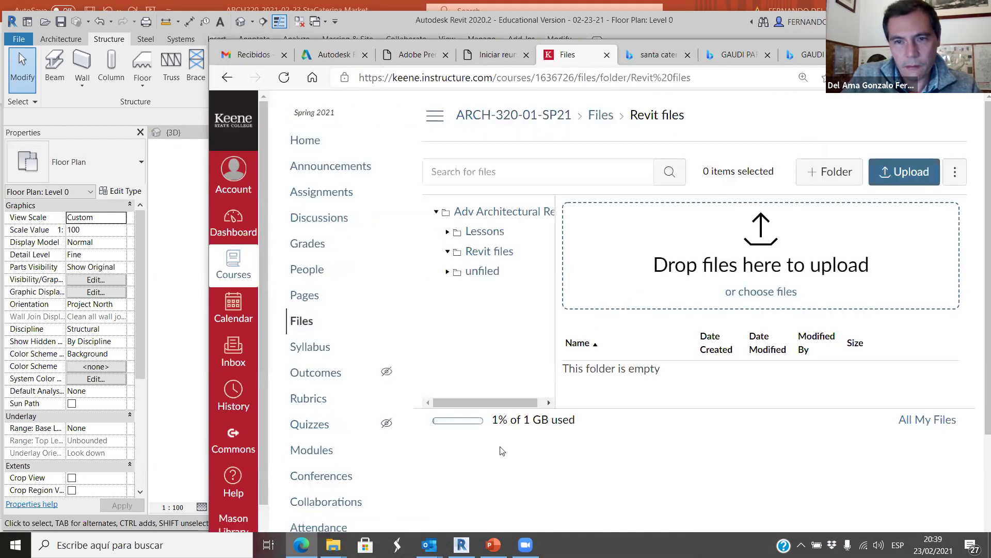
- Switch to File Explorer and go from the Dillon folder up to ARCH320, opening its Classwork02_Steel folder
mouse_move(340, 531)
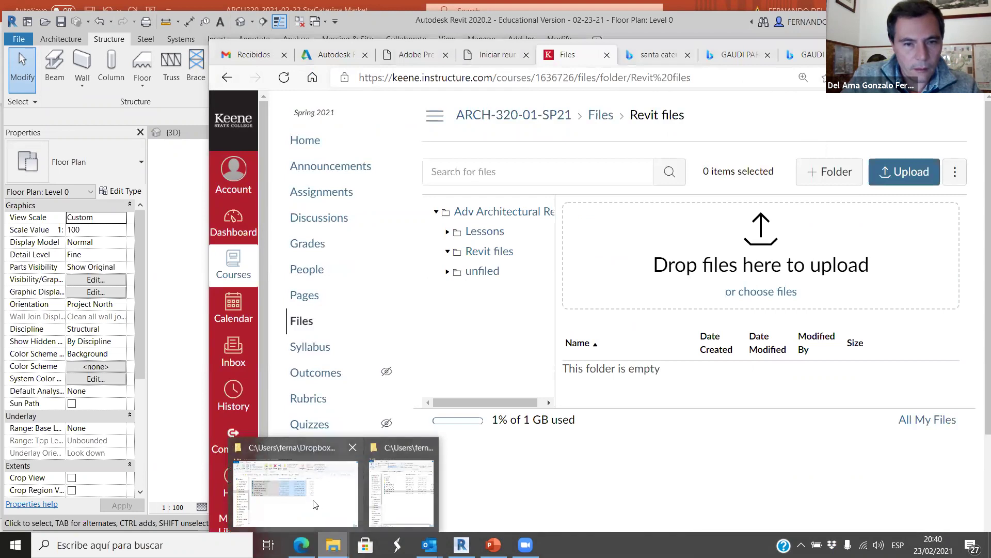
mouse_move(315, 504)
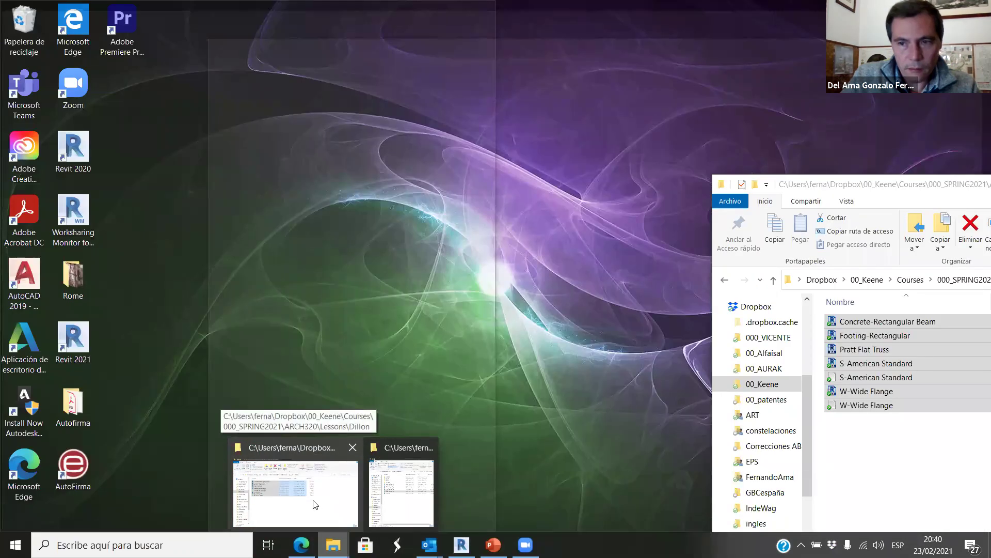
click(315, 504)
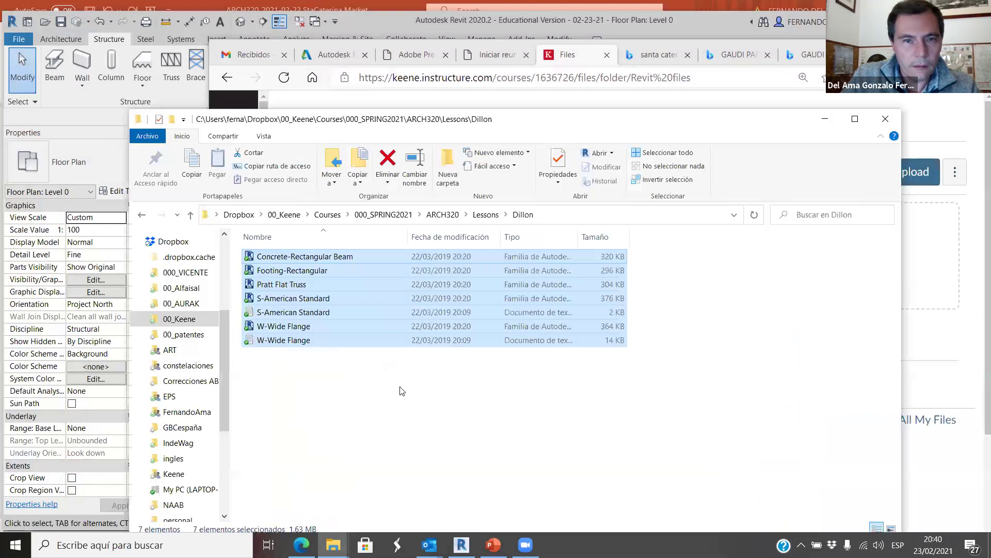
click(402, 390)
click(485, 214)
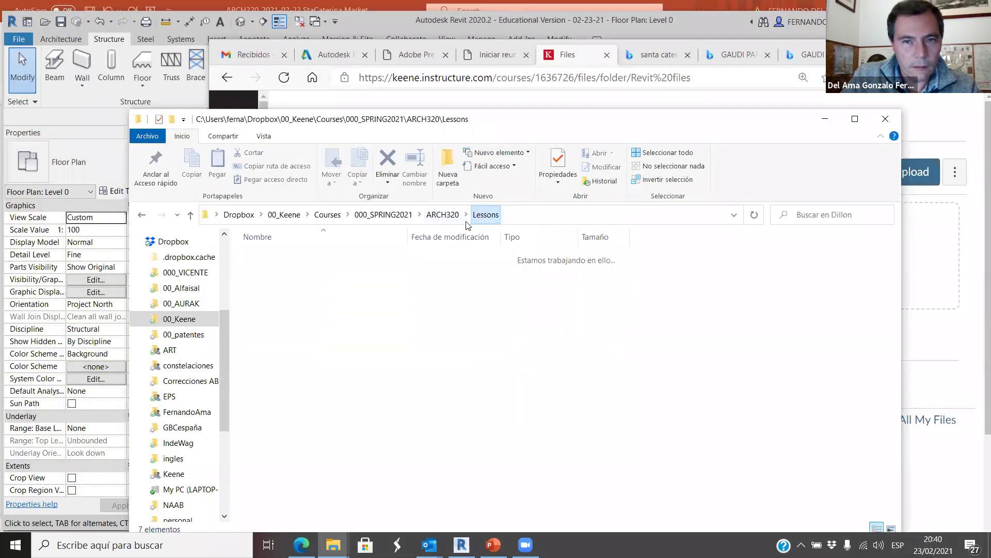
click(443, 214)
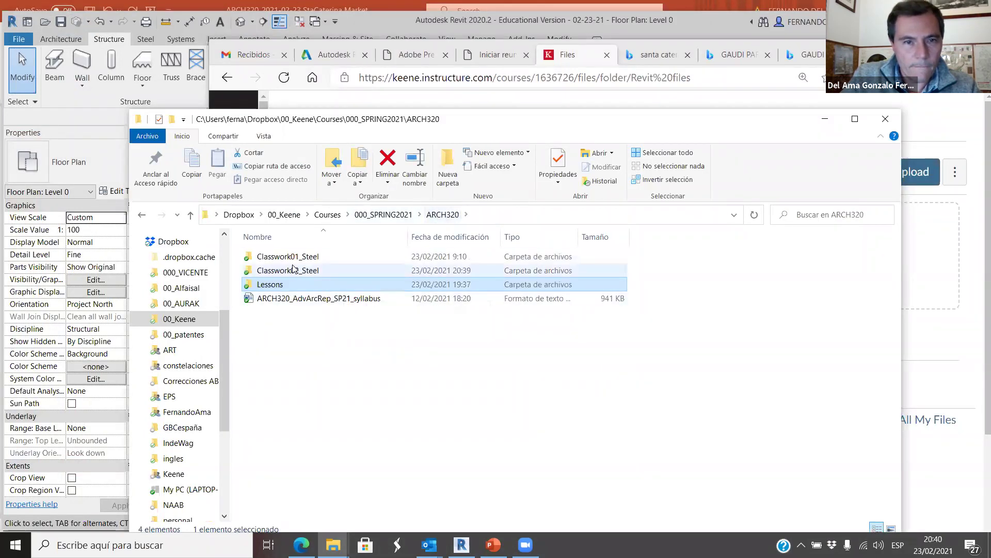
double_click(289, 270)
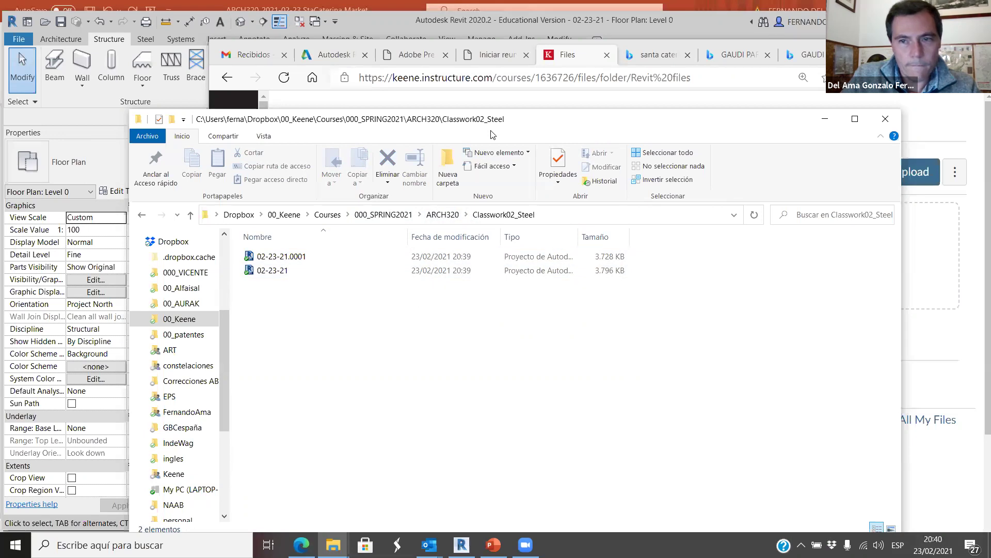
- Place the File Explorer window below the upload area and upload the 02-23-21 project to the course's Revit files folder
drag(491, 134, 747, 397)
drag(607, 382, 645, 350)
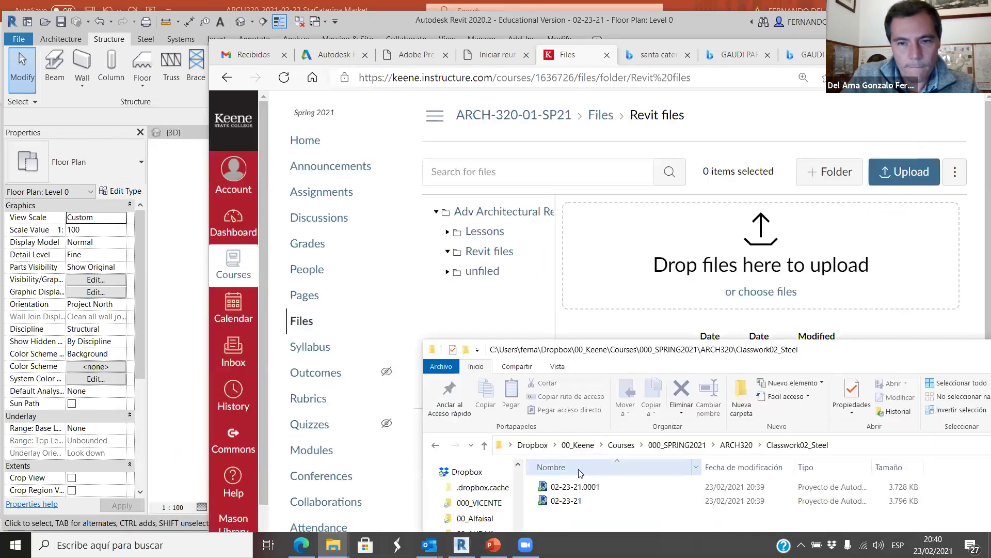
drag(570, 500, 915, 272)
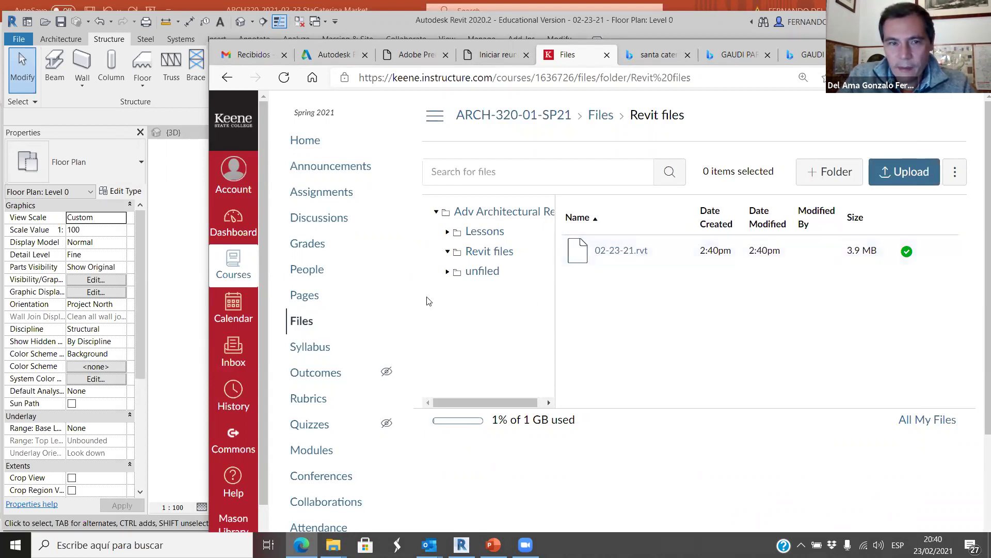
- Reopen the Revit files folder from the course's Files page to check the upload, and return to Revit's Level 0 plan
click(310, 325)
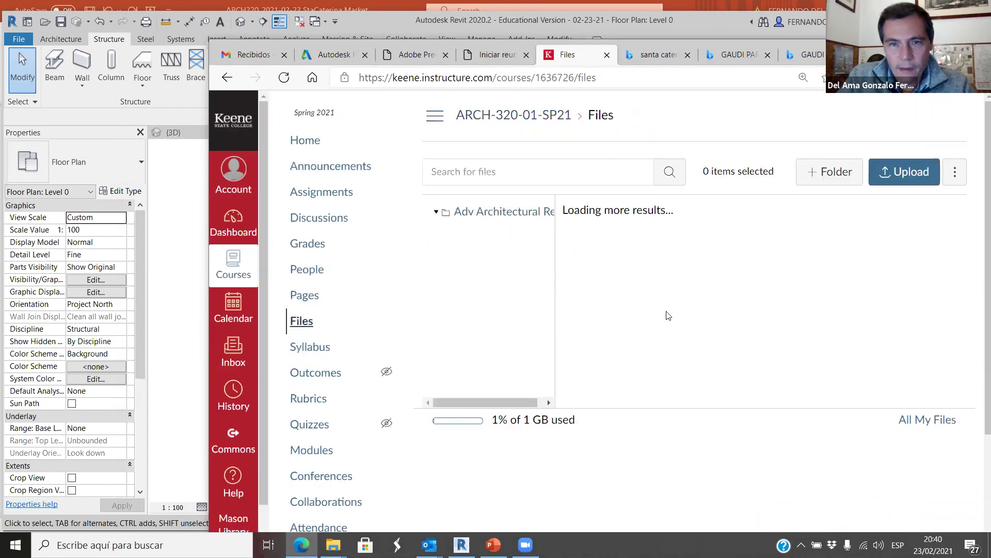
click(604, 287)
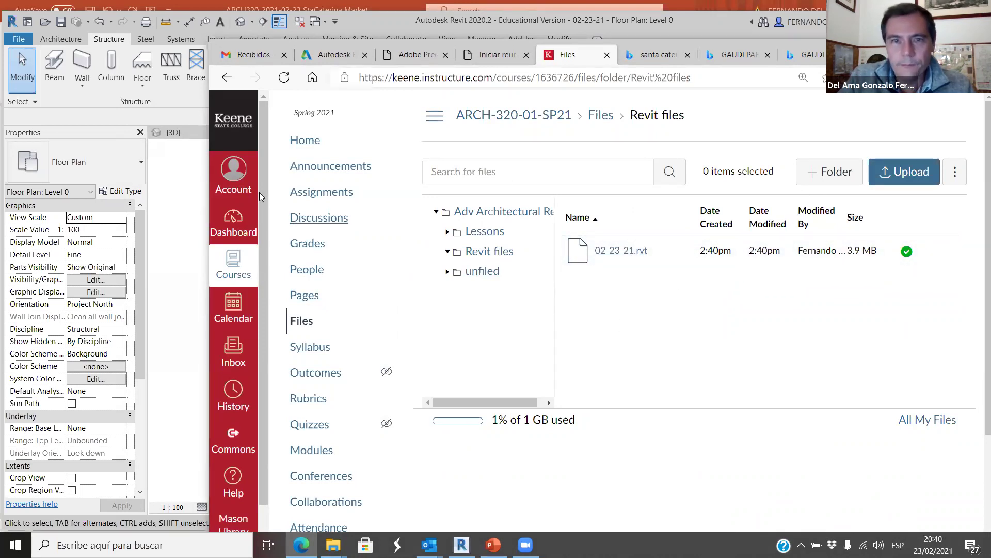
drag(744, 54, 583, 61)
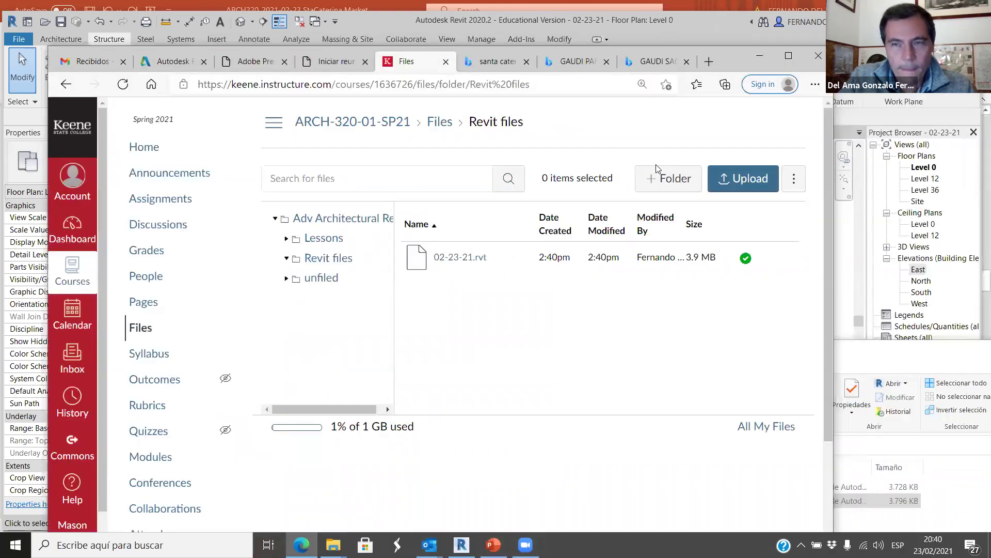
click(761, 57)
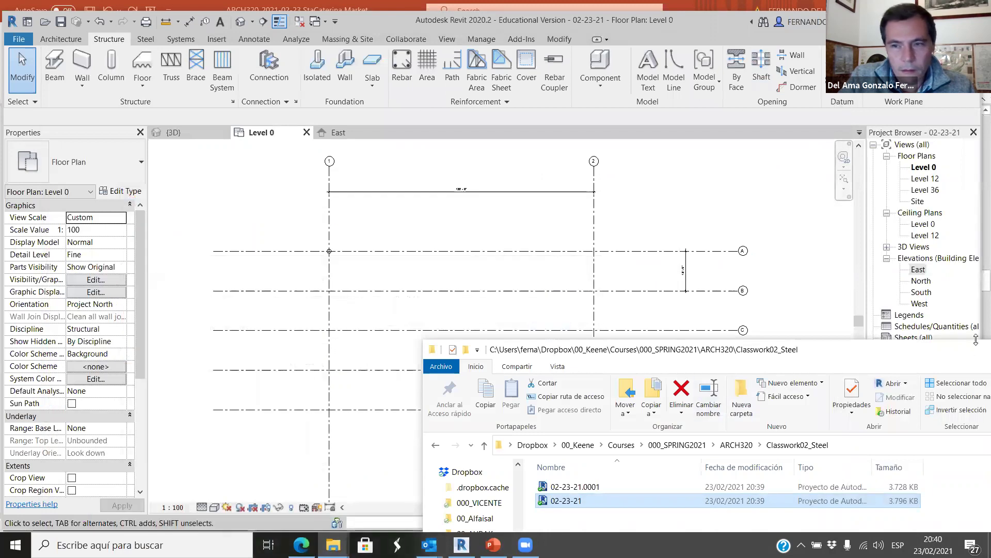
click(500, 386)
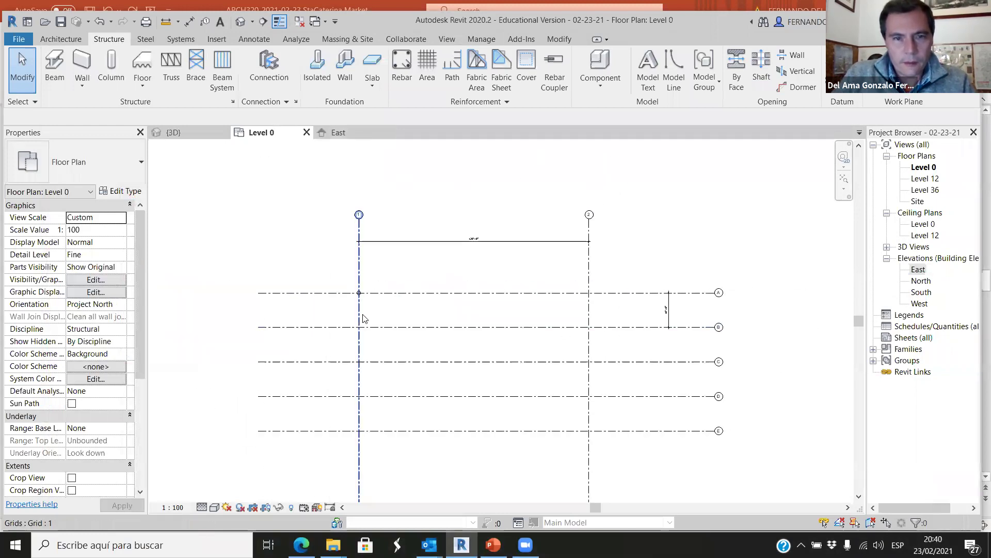
- Examine the spacing dimensions of the numbered and lettered grids around the column at A-1
scroll(348, 248, up, 1)
click(355, 225)
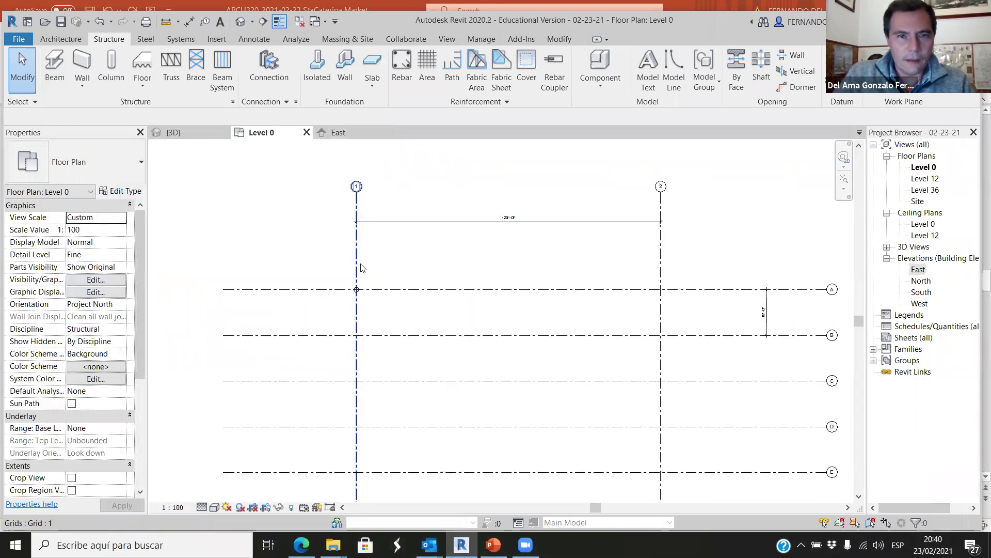
key(Escape)
middle_drag(361, 204, 329, 208)
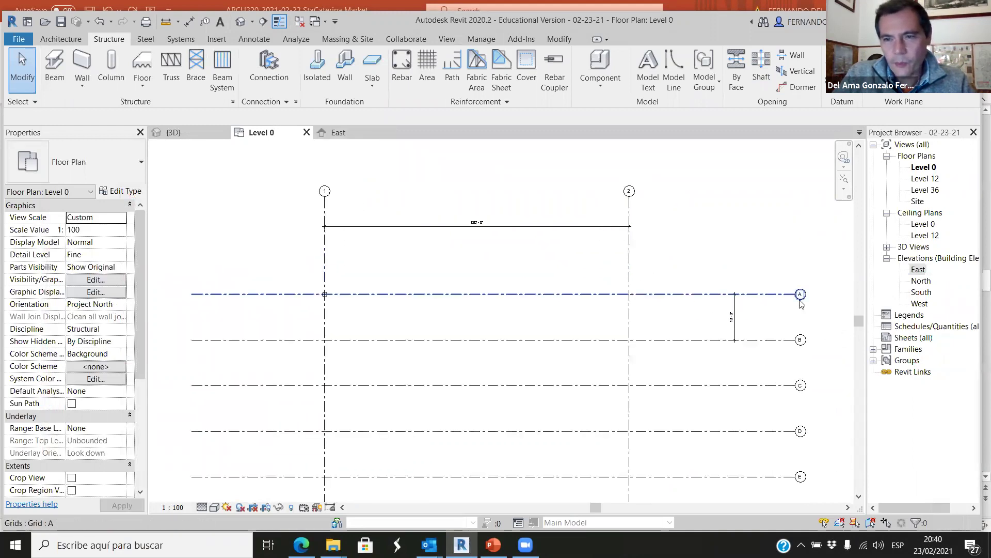
scroll(805, 313, up, 1)
scroll(336, 207, up, 2)
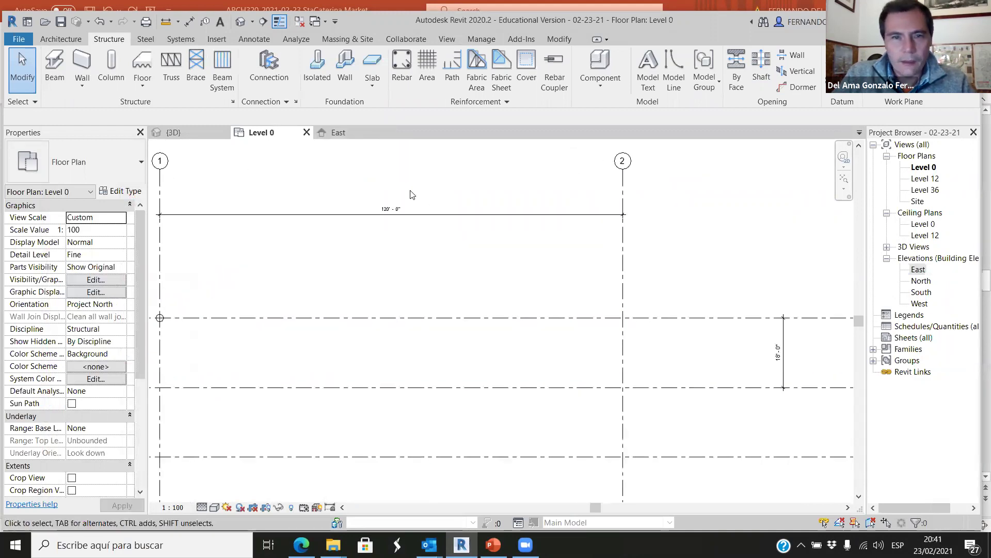
scroll(532, 226, down, 2)
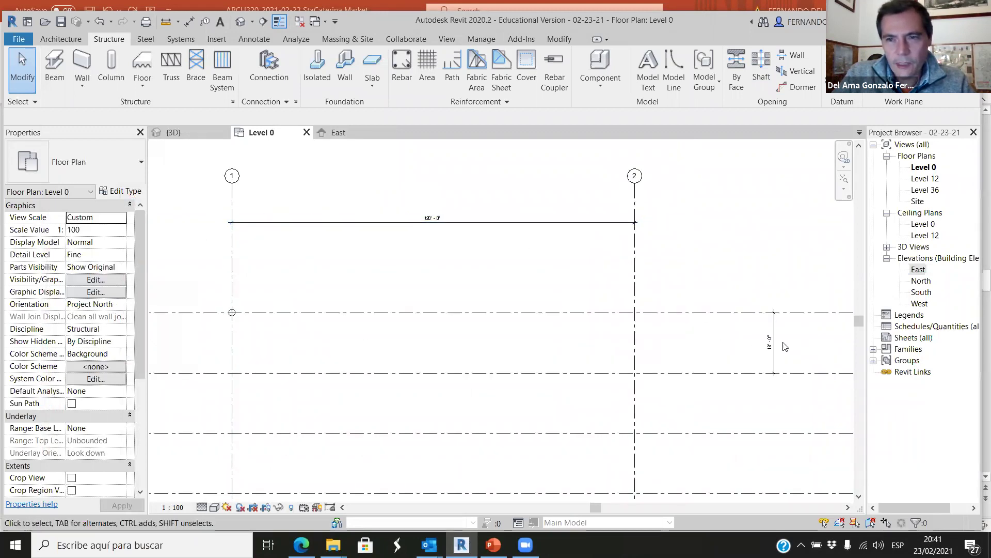
- Copy the round concrete column at A-1 to the intersection of grids A and 2, using Multiple and Constrain
scroll(784, 346, up, 4)
scroll(458, 413, down, 5)
scroll(348, 360, up, 4)
scroll(389, 319, up, 1)
click(413, 328)
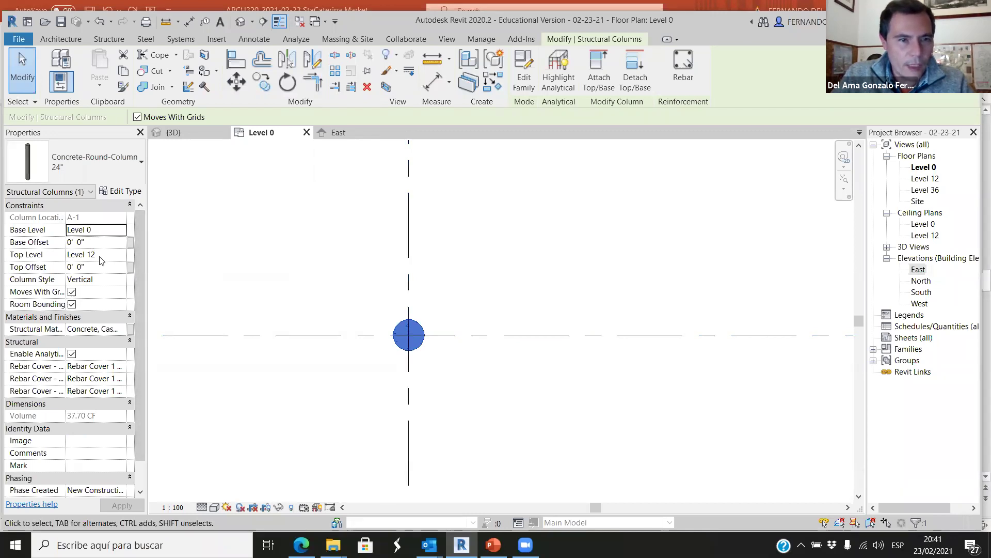
click(262, 81)
click(409, 335)
scroll(263, 291, down, 5)
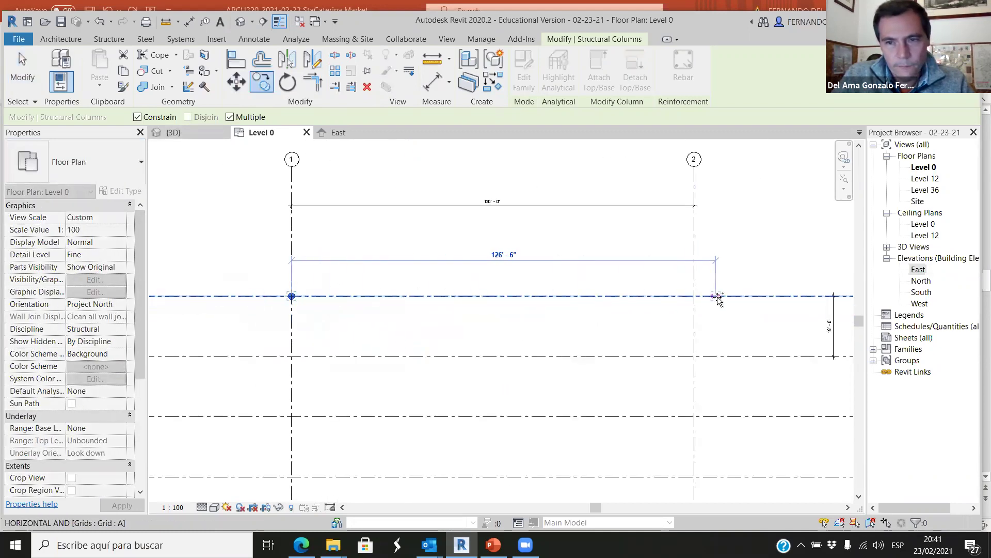
scroll(680, 294, up, 3)
click(680, 295)
scroll(681, 304, down, 4)
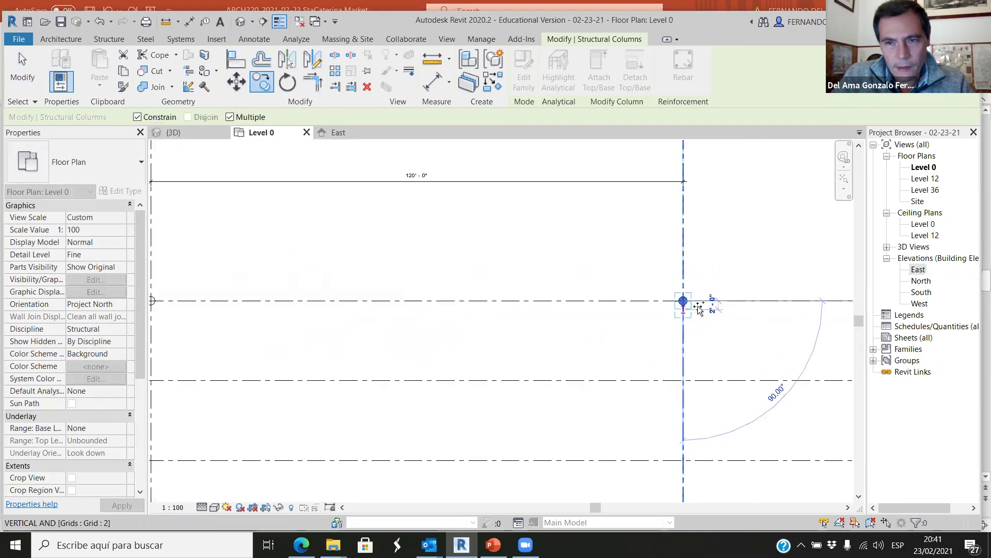
key(Escape)
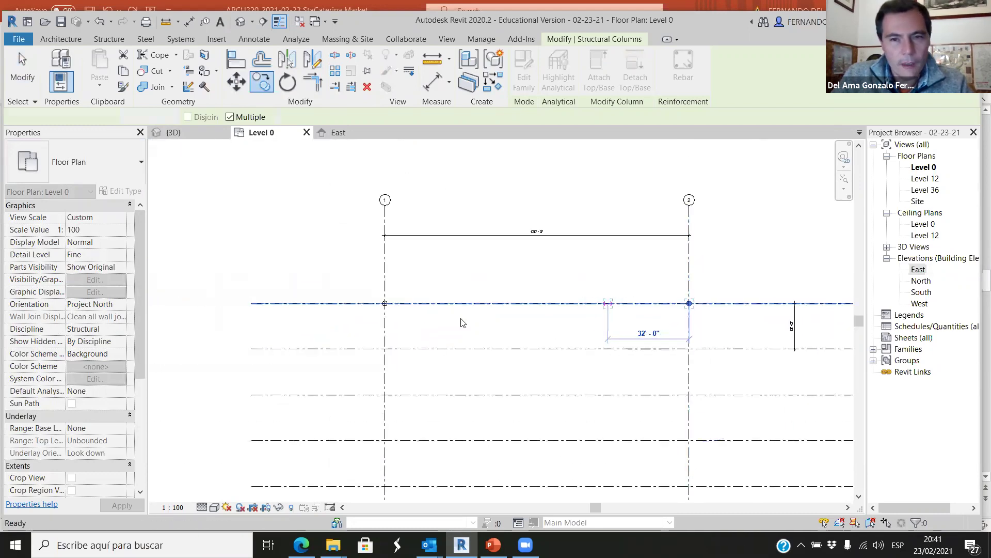
key(Escape)
- Copy the two grid A columns together to grids B, C, D and E, keeping them aligned on grids 1 and 2
drag(367, 289, 725, 326)
click(261, 81)
scroll(385, 302, up, 5)
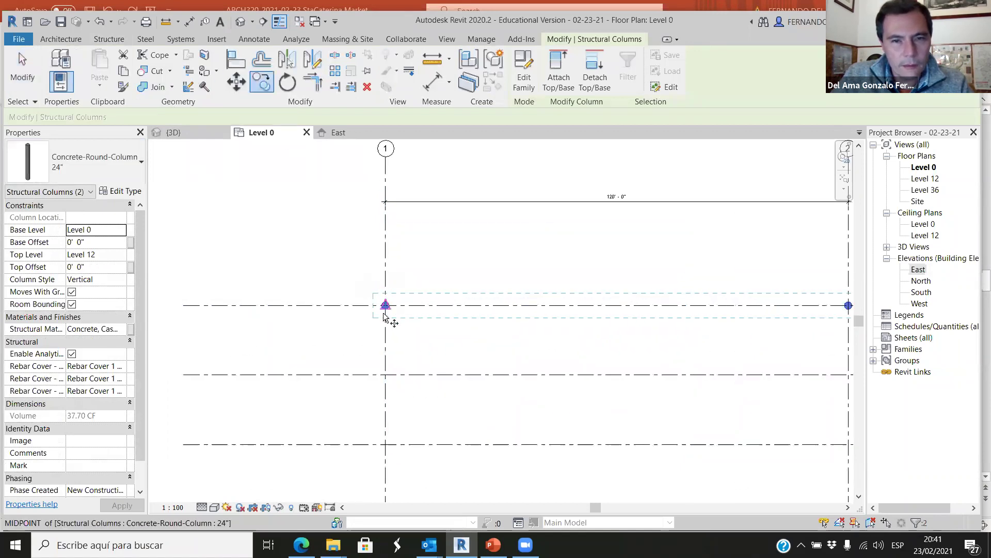
click(383, 283)
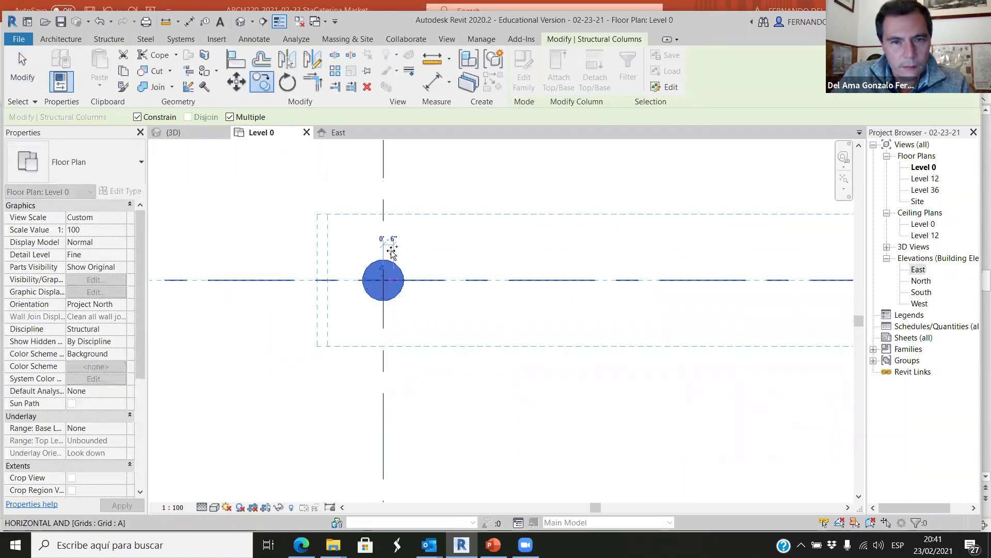
scroll(390, 248, down, 5)
scroll(391, 330, down, 3)
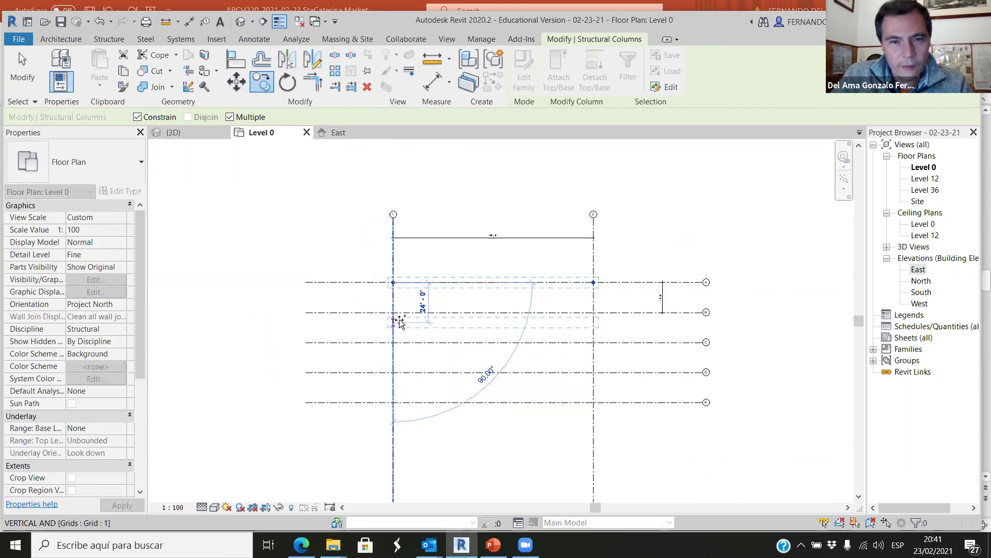
scroll(395, 321, up, 3)
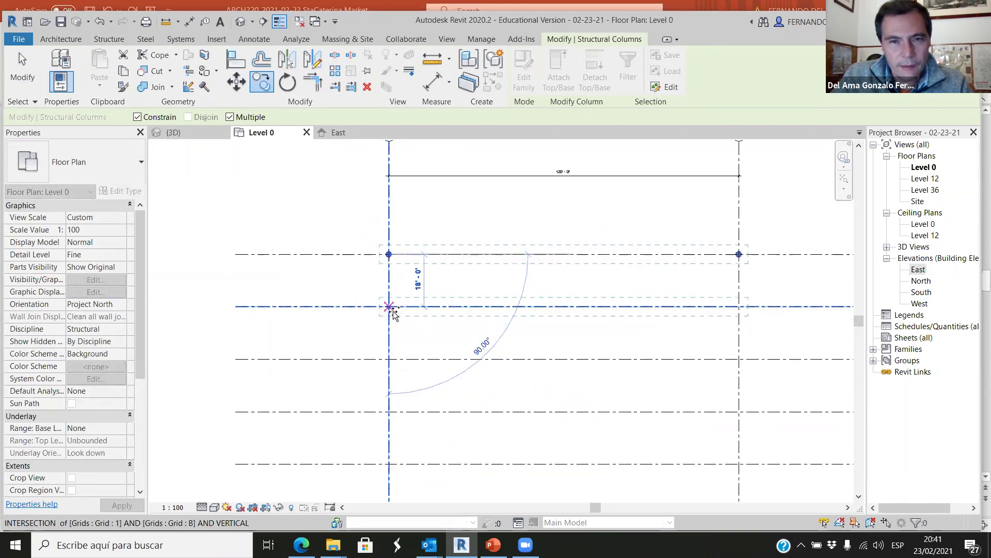
click(390, 307)
click(390, 359)
click(390, 412)
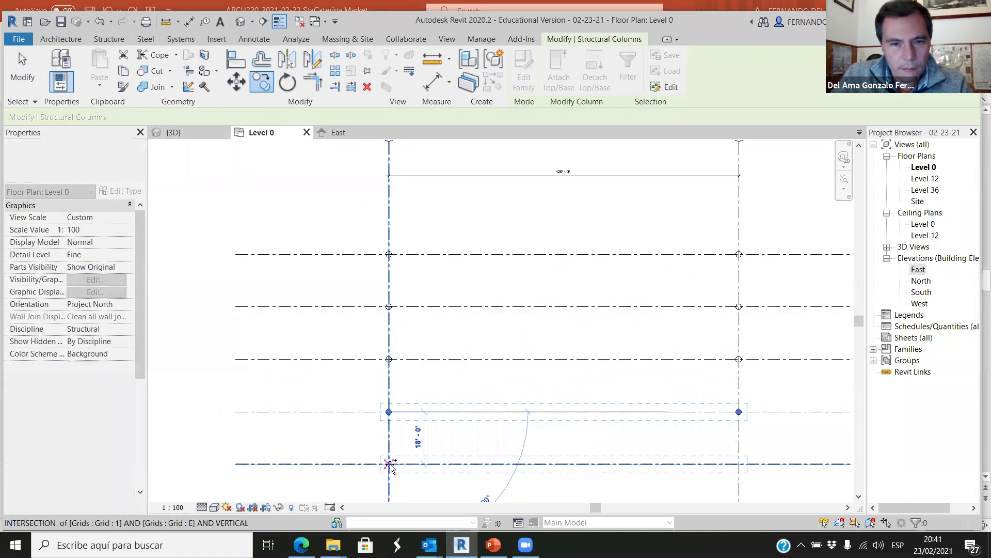
key(Escape)
key(Escape)
scroll(383, 304, down, 3)
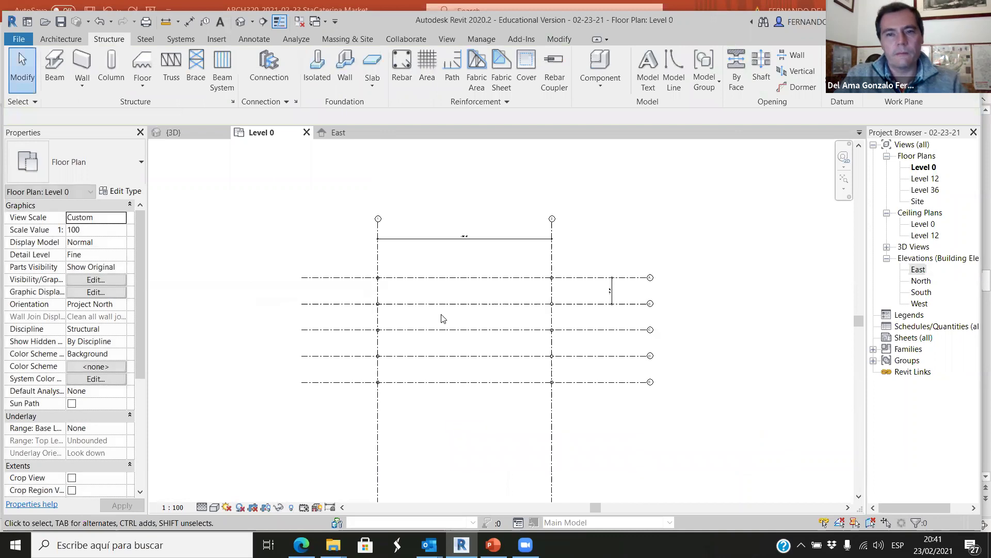
- Open the 3D view, fit the model in it and examine the two column rows from different angles
click(195, 136)
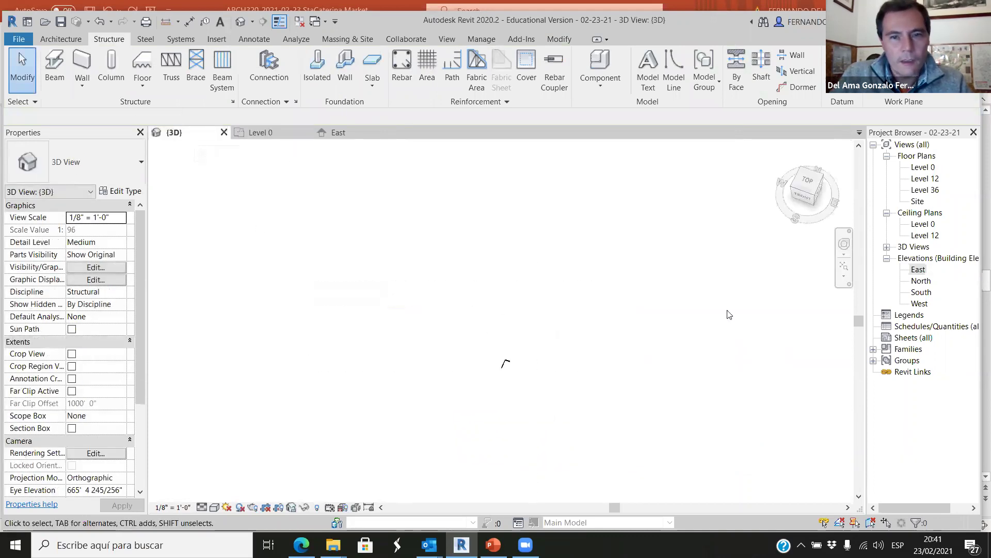
click(846, 278)
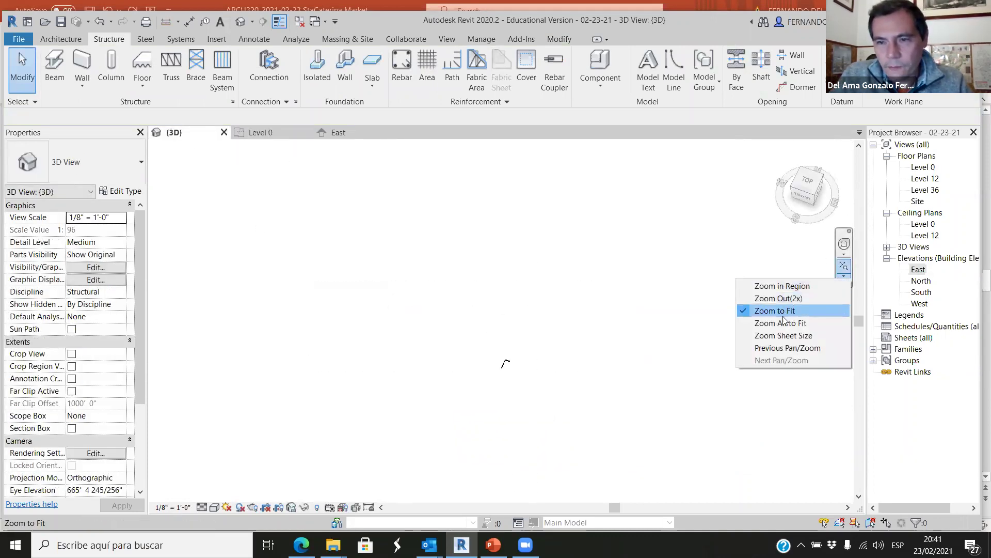
click(781, 322)
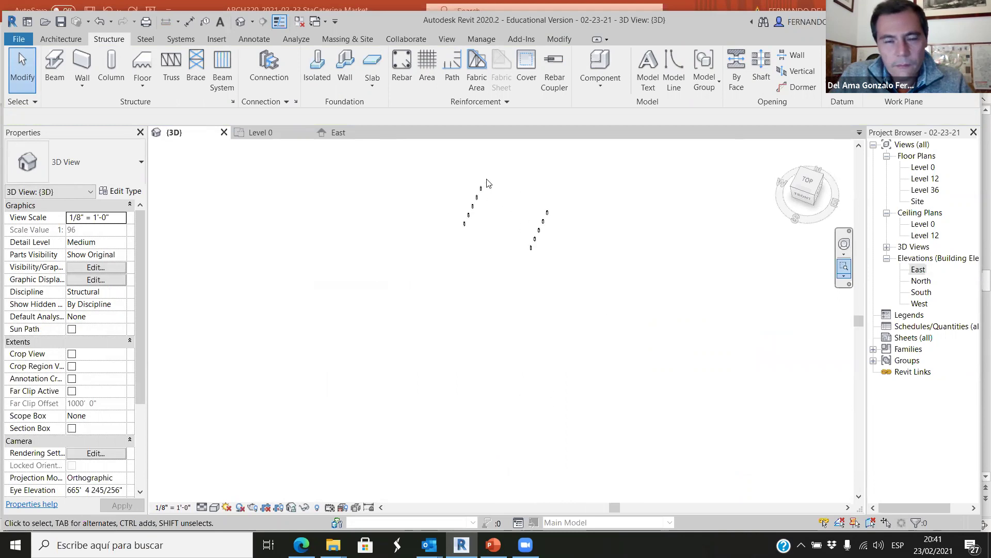
scroll(537, 289, down, 4)
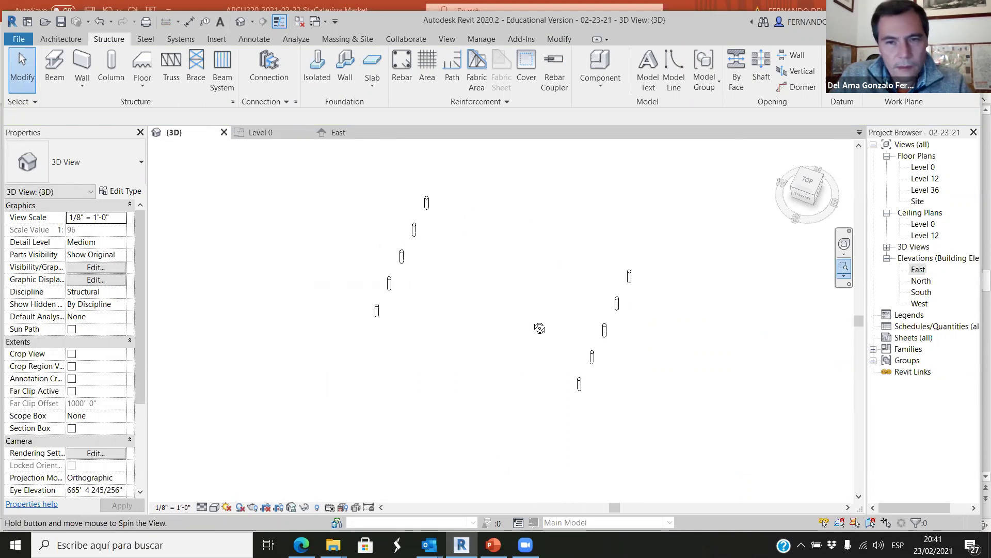
shift+middle_drag(540, 345, 537, 347)
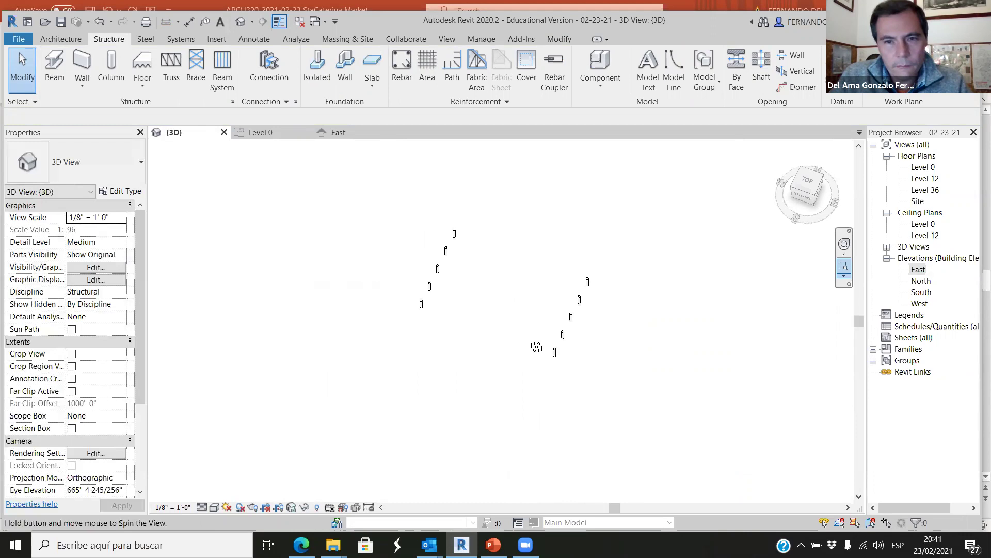
scroll(530, 285, up, 4)
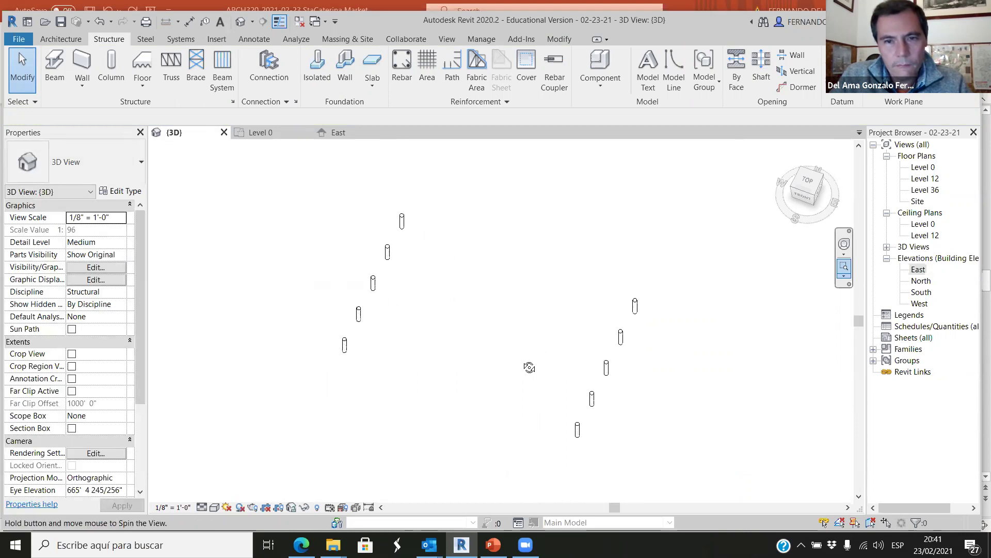
scroll(562, 325, down, 2)
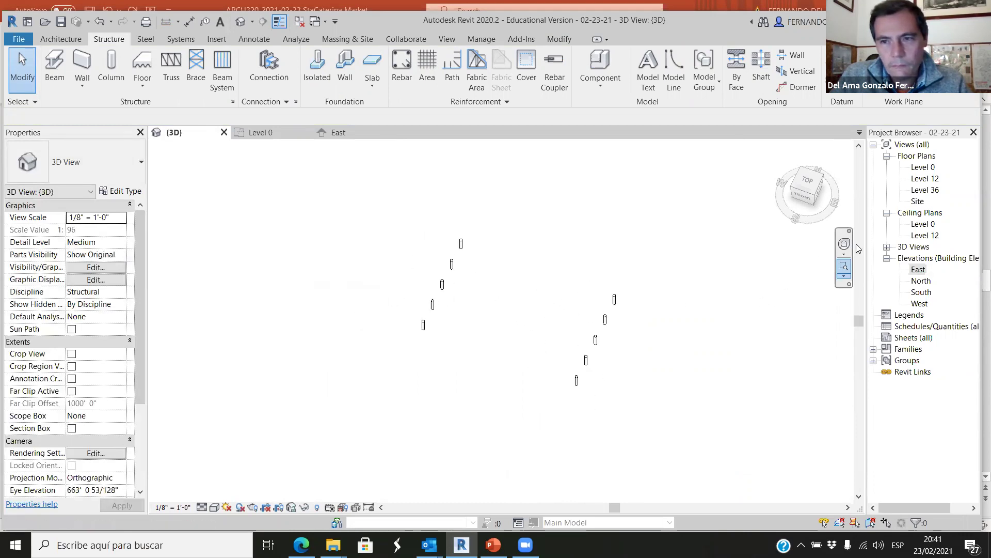
click(846, 258)
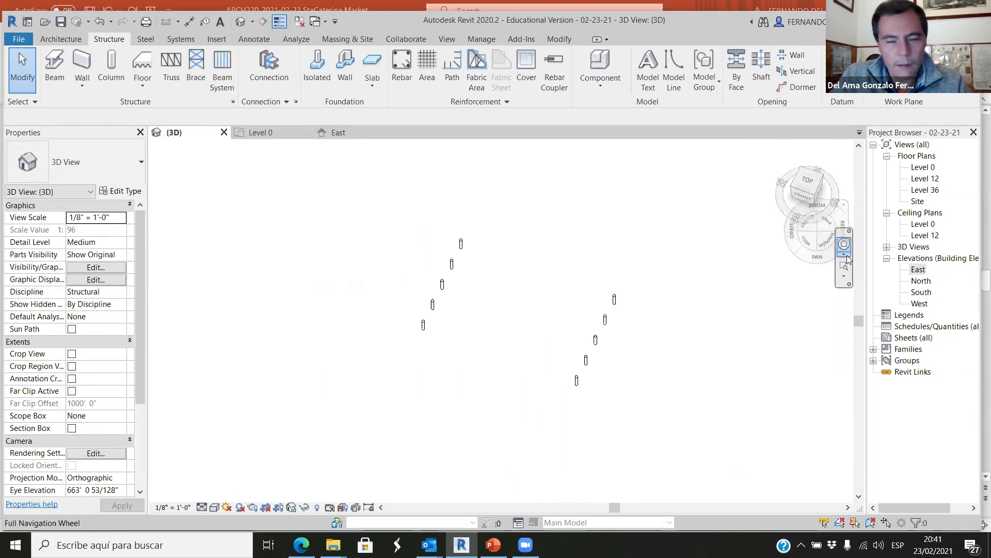
click(818, 199)
drag(818, 199, 611, 379)
scroll(416, 285, up, 2)
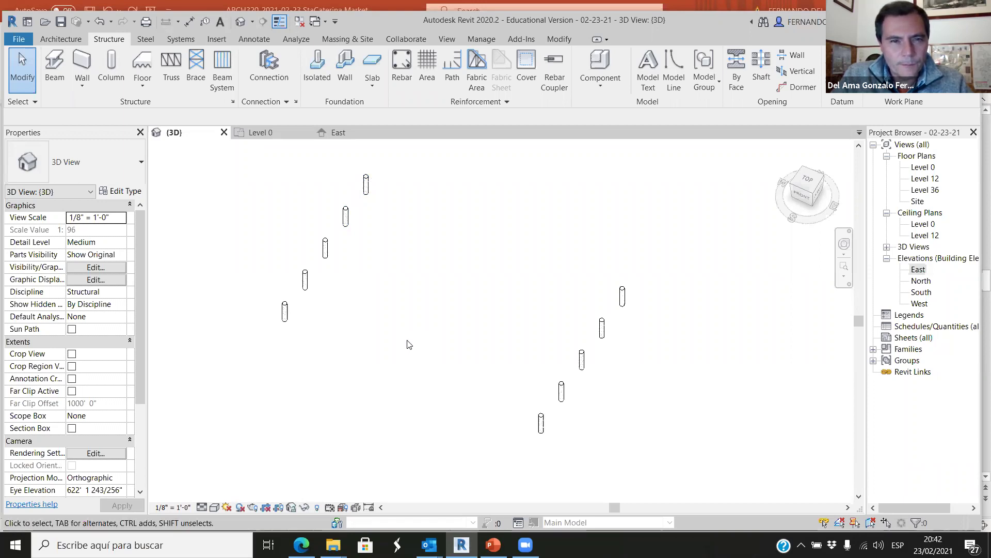
- Return to the Level 0 plan and inspect the full length and far end of grid line 2
click(258, 131)
scroll(532, 266, up, 2)
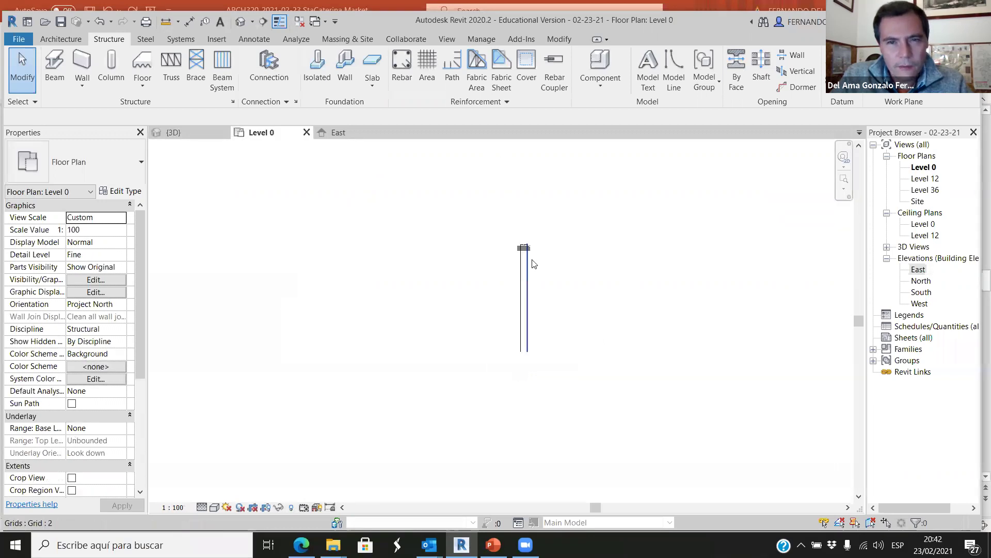
scroll(536, 242, up, 5)
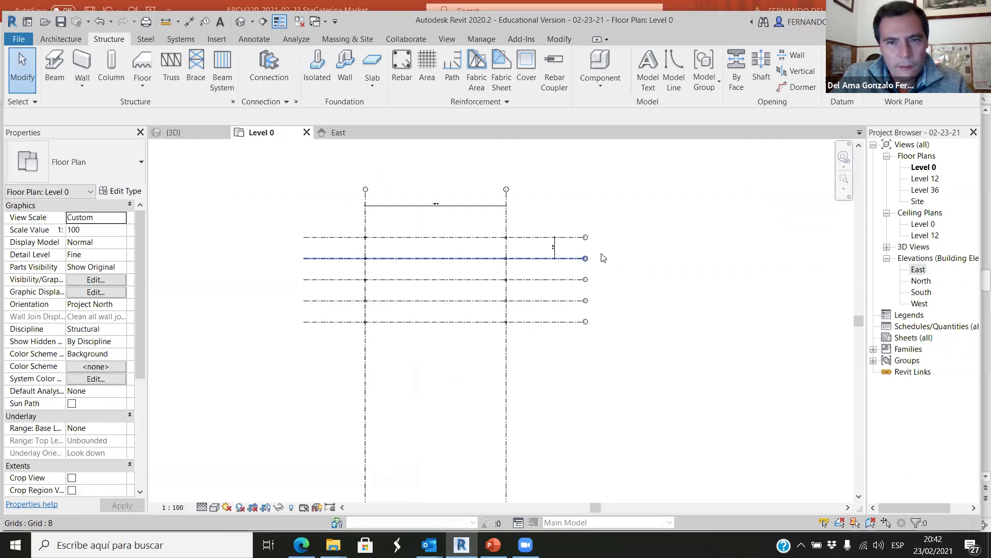
scroll(526, 235, up, 5)
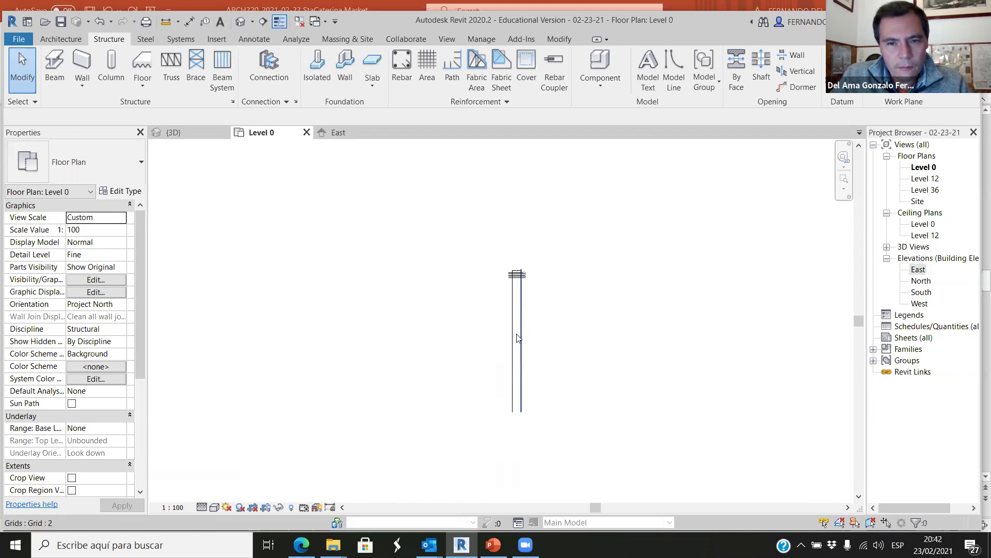
click(531, 384)
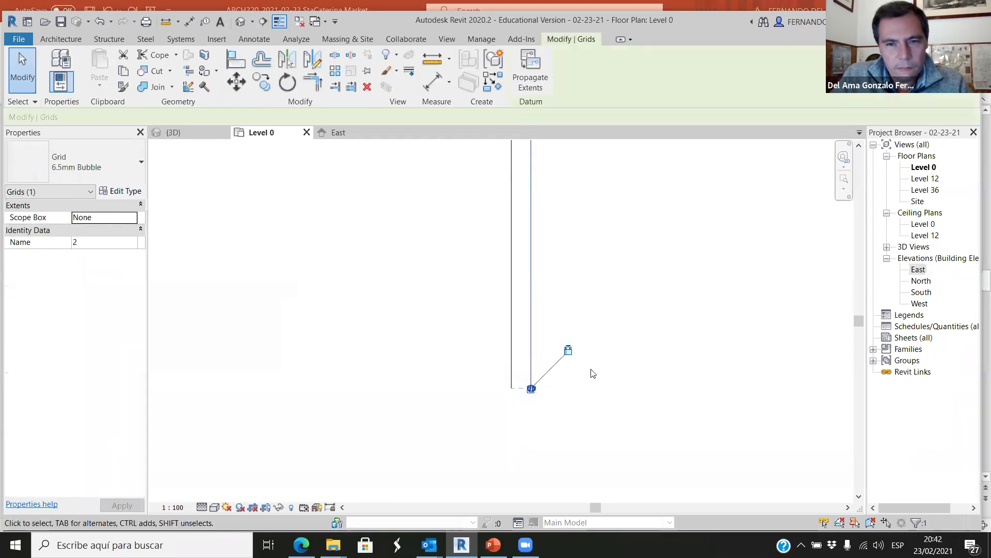
click(652, 382)
scroll(578, 325, up, 2)
scroll(559, 325, down, 4)
scroll(558, 326, down, 6)
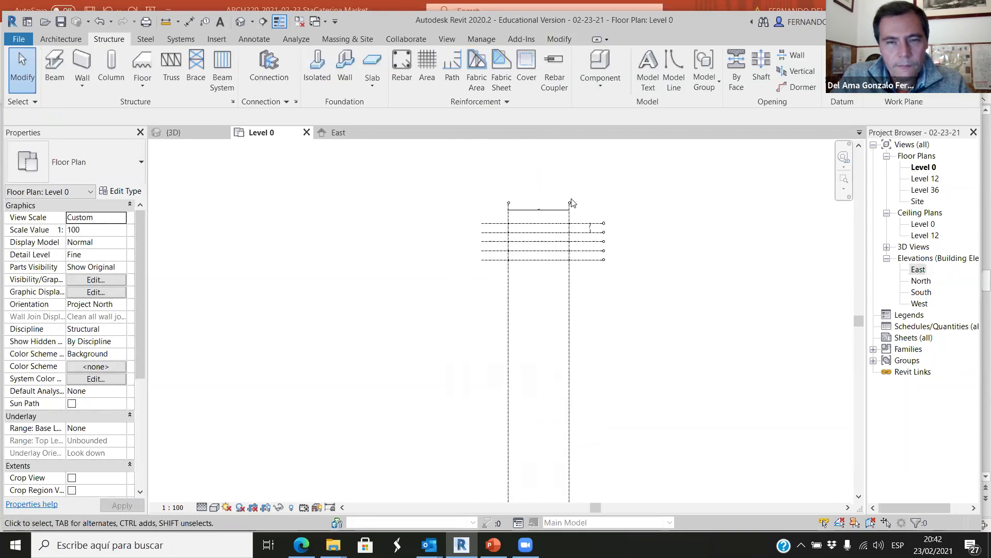
- Copy grid line 1 about 24' to the side facing away from grid 2
scroll(350, 369, up, 2)
click(401, 207)
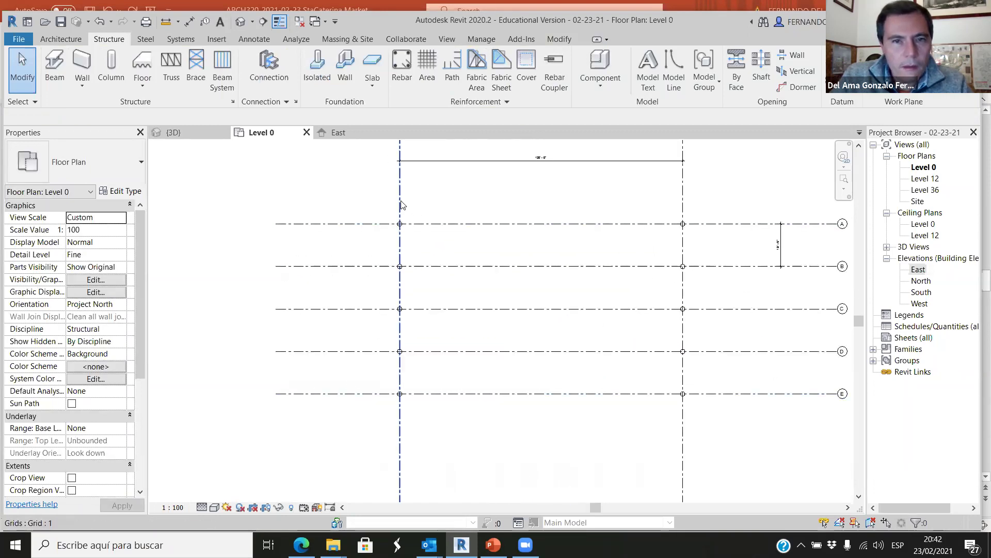
key(c)
key(o)
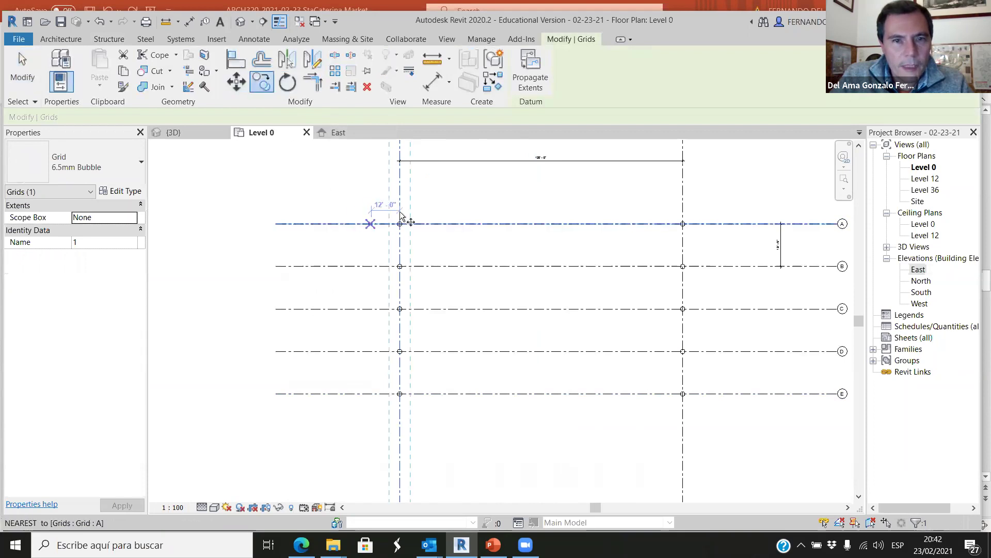
click(400, 196)
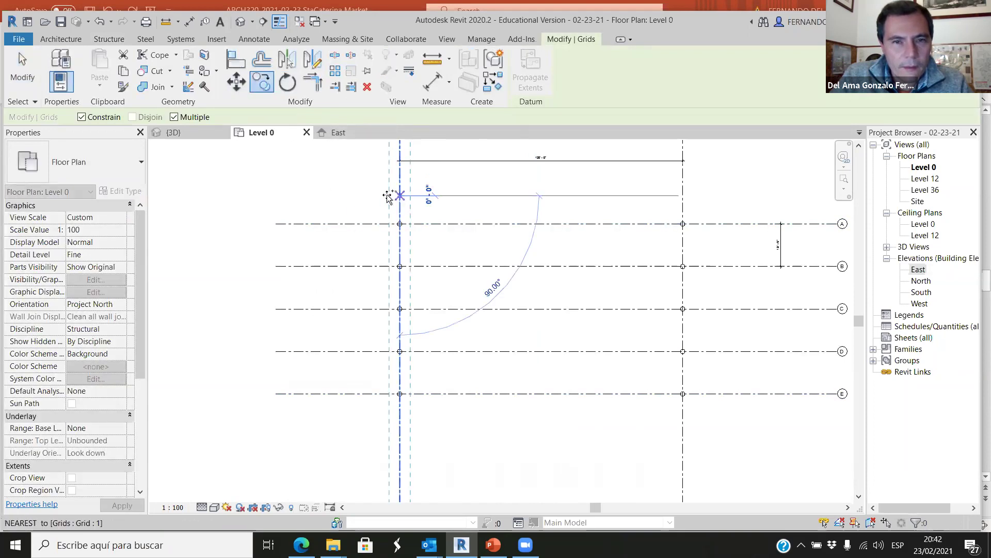
click(342, 191)
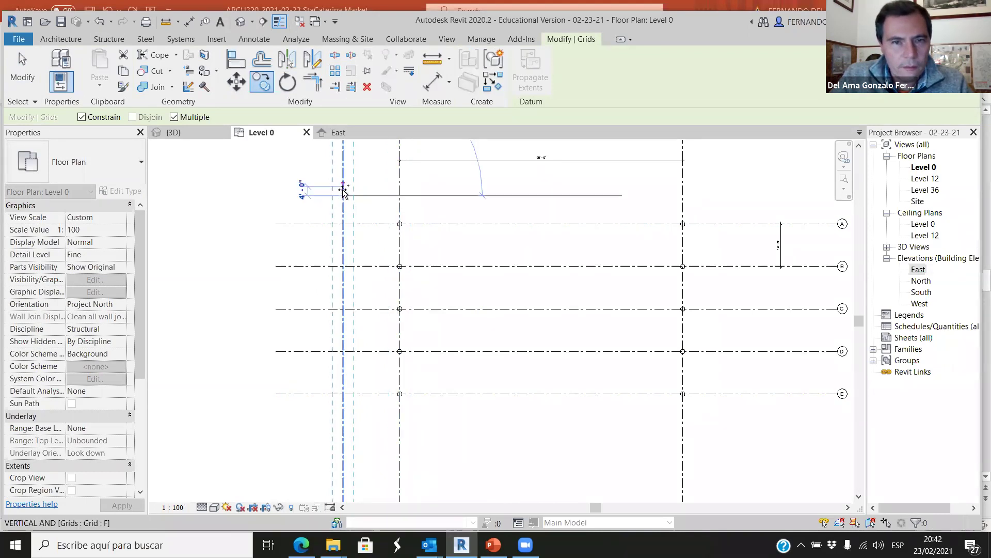
key(Escape)
key(Escape)
- Copy the five columns on grid 1 onto the new grid line F, using the A-1 column centre as base point
drag(390, 412, 426, 203)
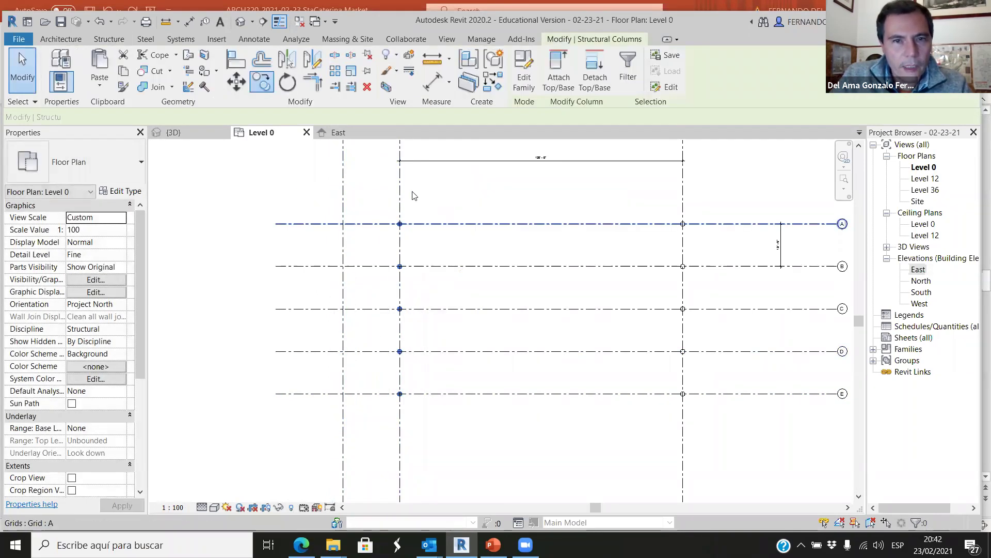
click(263, 85)
scroll(392, 222, up, 5)
click(517, 231)
scroll(537, 231, down, 4)
scroll(403, 232, up, 1)
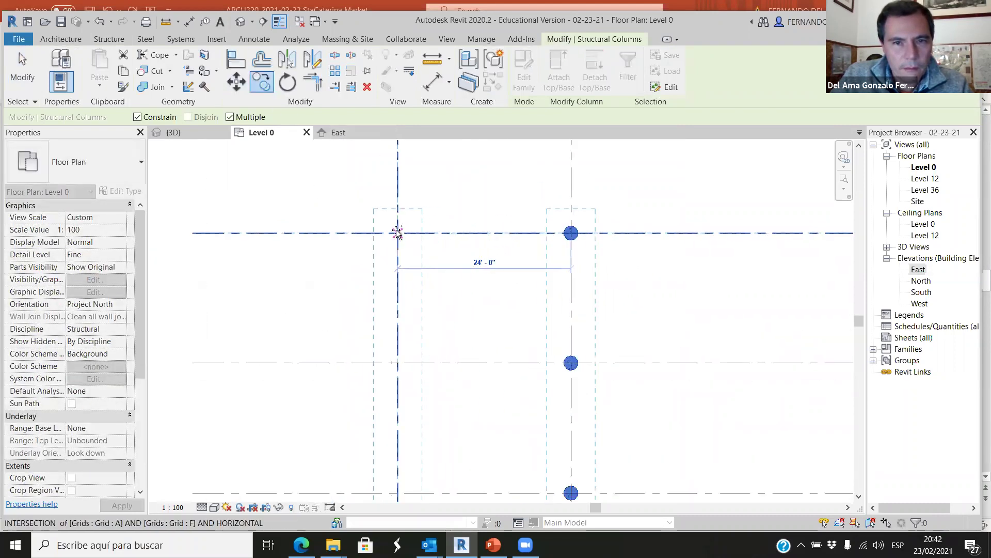
click(395, 265)
key(Escape)
key(Escape)
scroll(362, 320, down, 3)
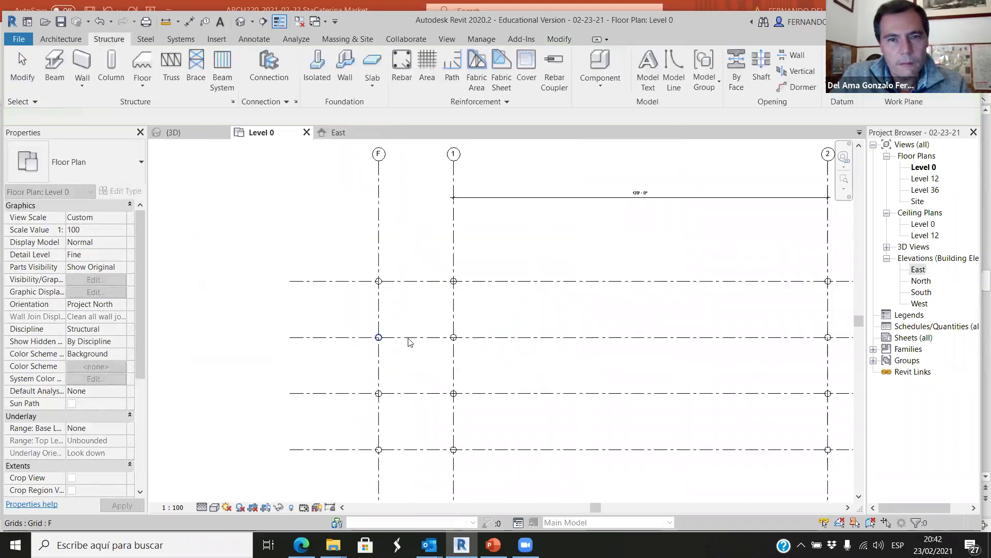
scroll(409, 342, down, 1)
scroll(387, 259, up, 5)
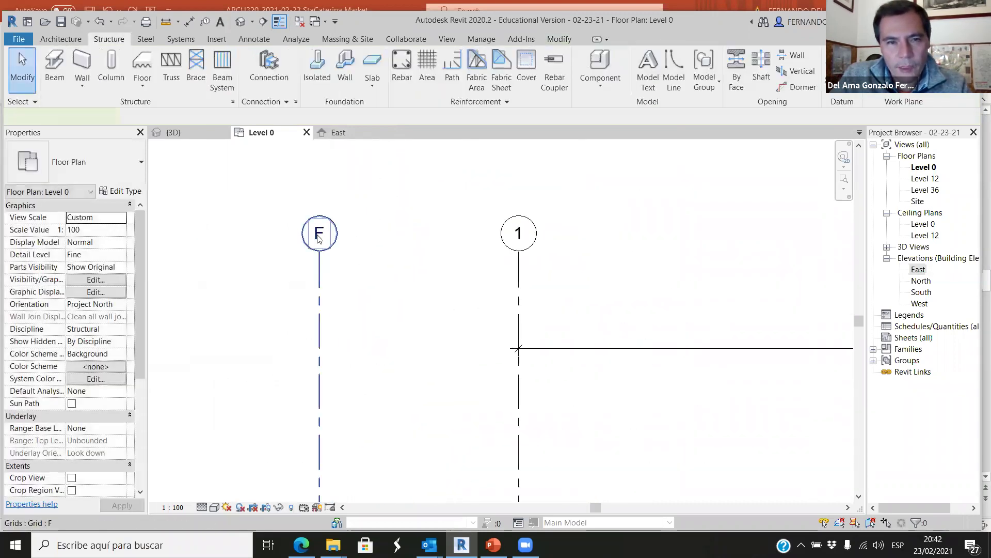
double_click(319, 236)
key(Return)
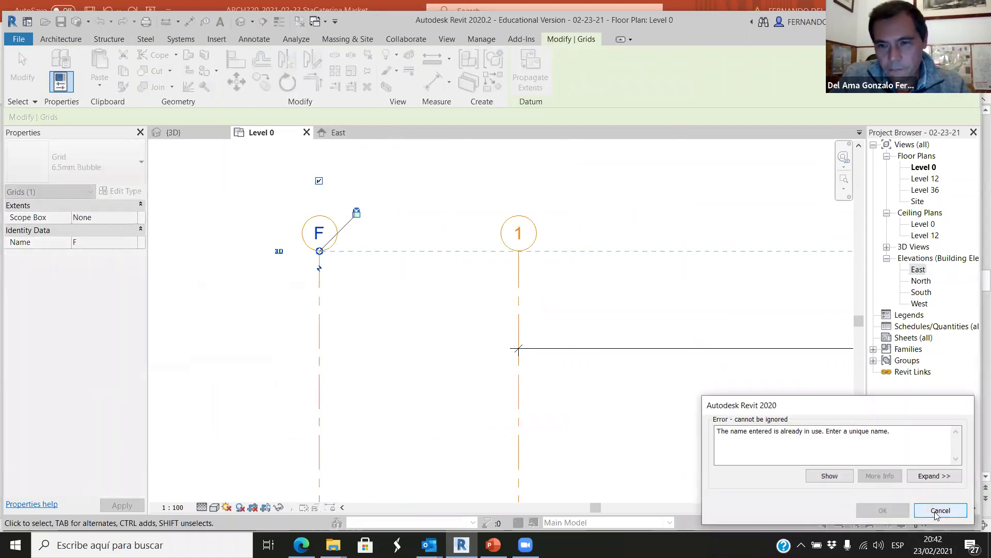
click(939, 511)
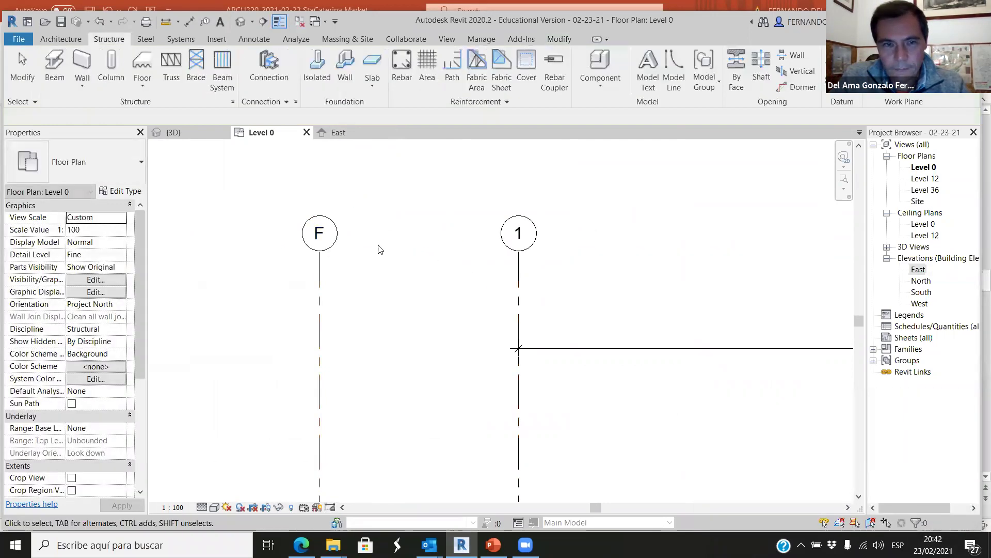
- Rename the new grid F beside grid 1 as 3
double_click(326, 231)
text(3)
key(Return)
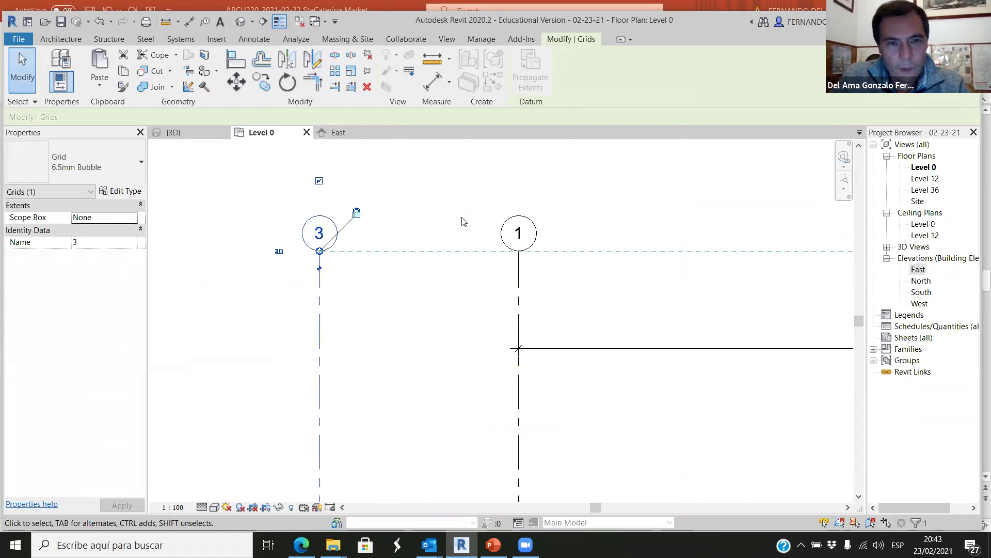
- Rename grid 1, the line next to grid 3, as 22
click(516, 231)
click(516, 232)
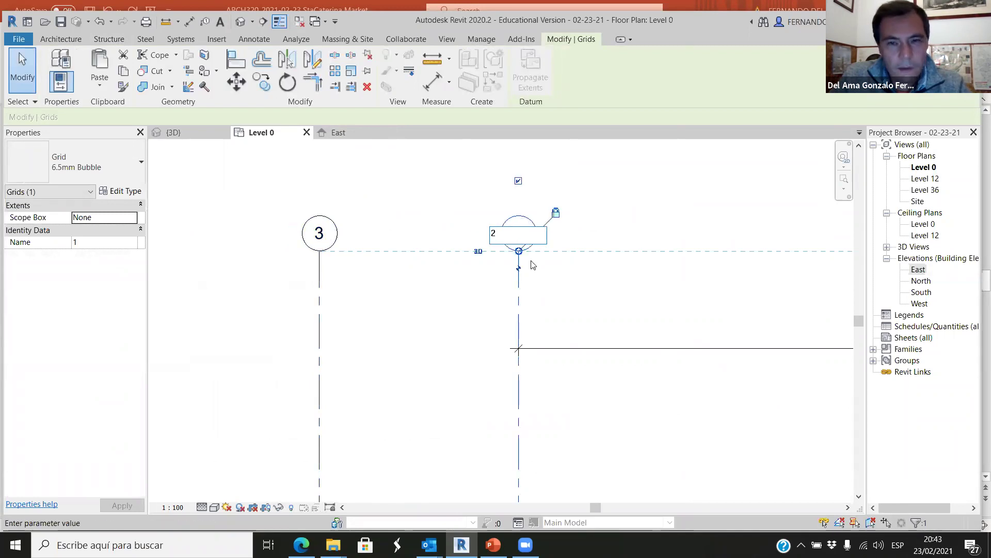
text(22)
key(Return)
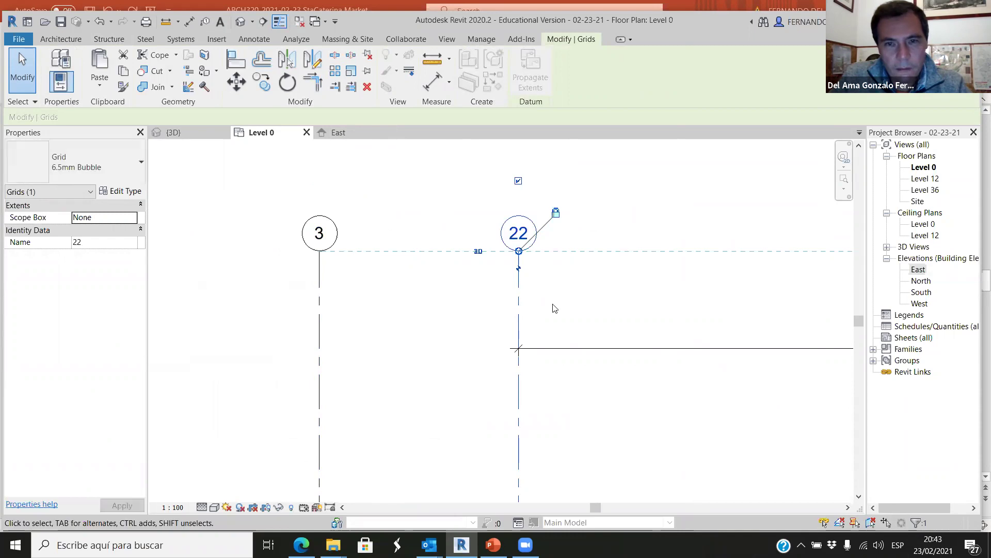
scroll(604, 255, down, 5)
scroll(610, 254, up, 3)
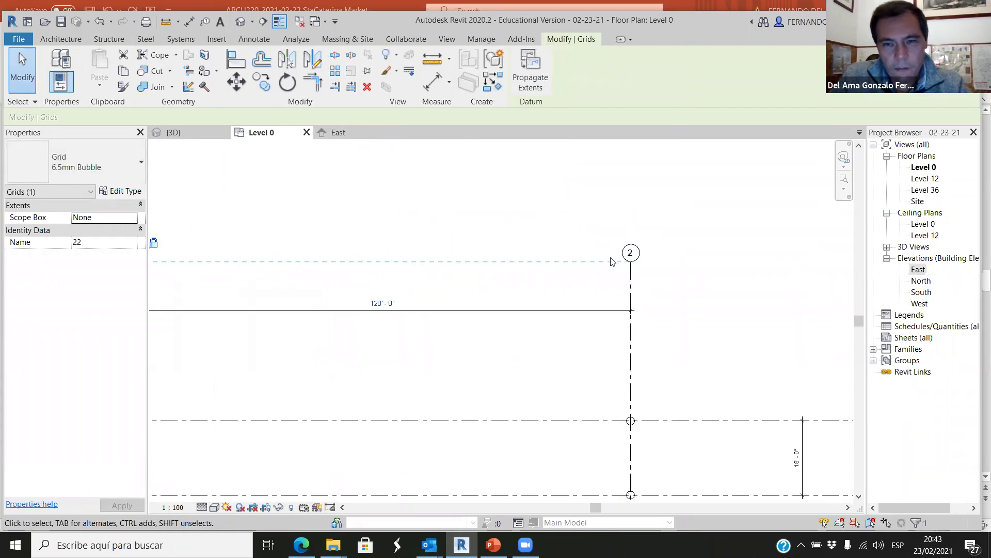
- Rename grid 2, at the far end of the 120' dimension, as 1
scroll(612, 256, down, 2)
click(642, 256)
click(644, 256)
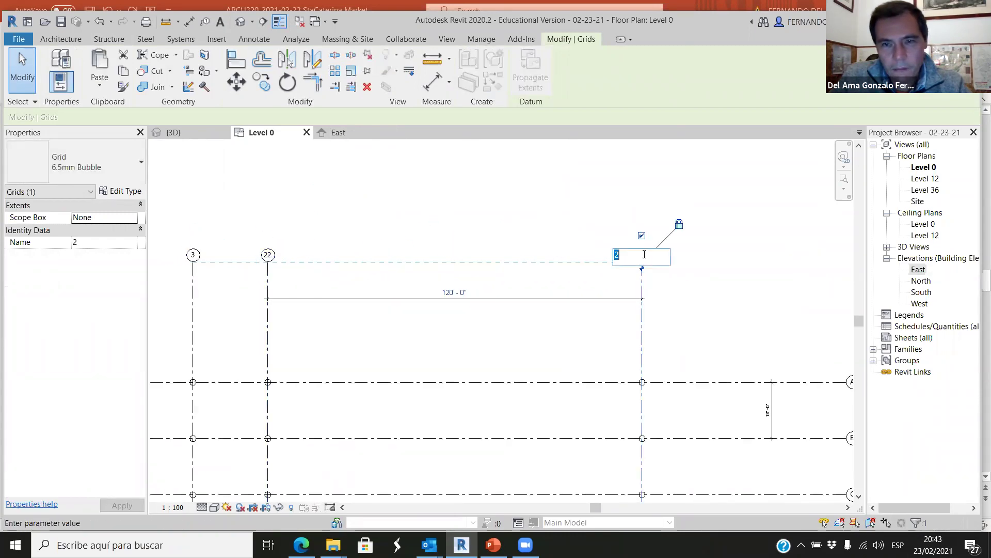
key(Return)
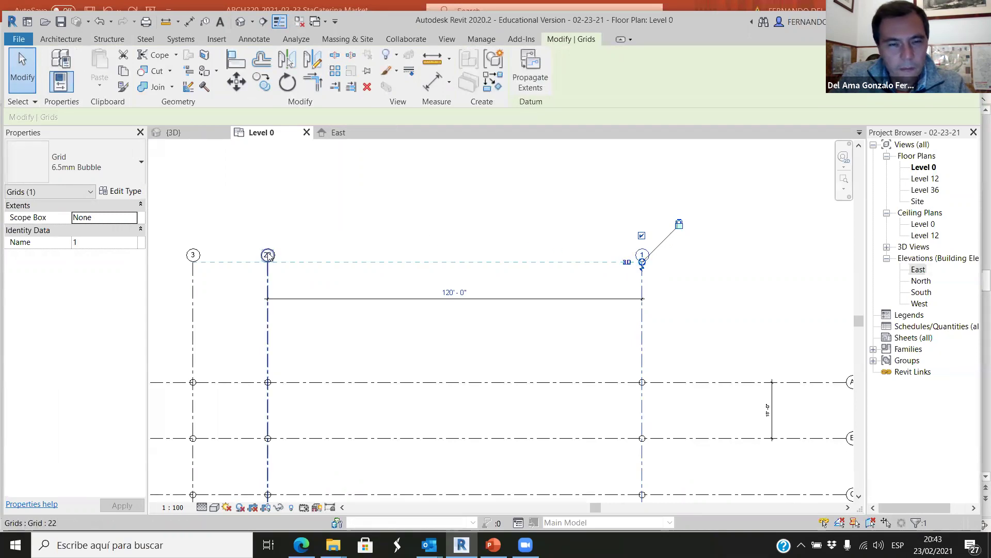
- Rename grid 22 as 2 and clear the selection
double_click(268, 255)
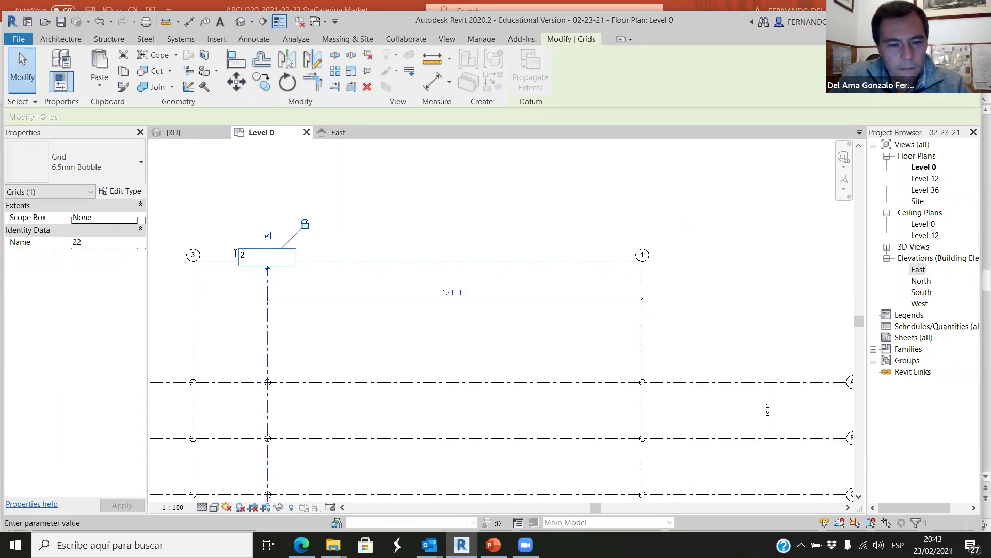
key(Return)
scroll(640, 317, down, 2)
key(Escape)
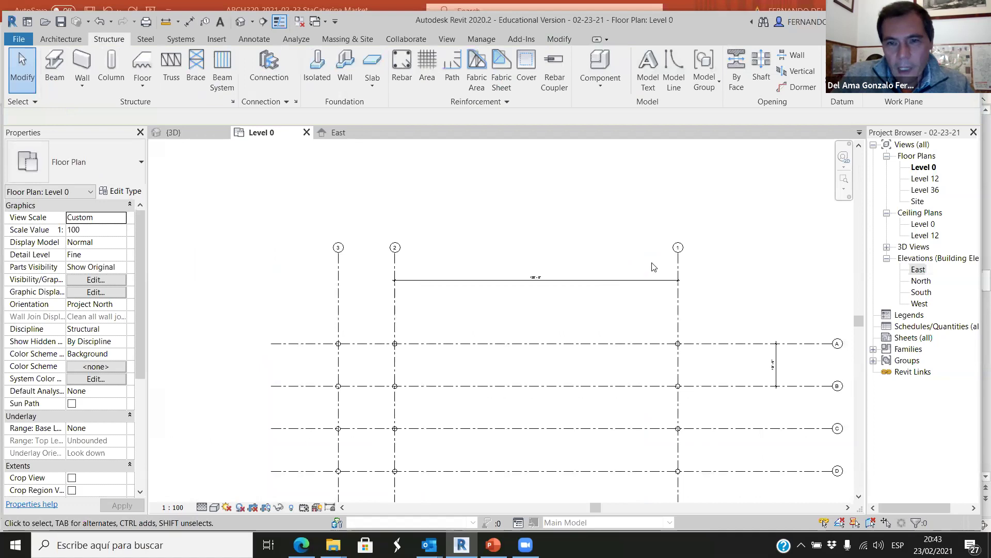
- Add an aligned dimension between grids 2 and 3, in line with the existing 120' dimension
scroll(652, 267, up, 2)
scroll(723, 278, down, 2)
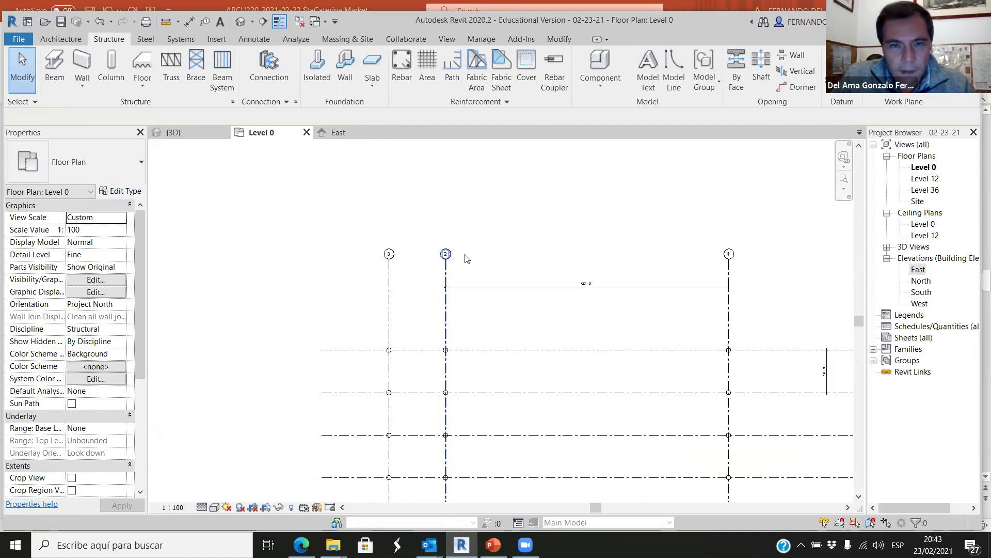
scroll(392, 274, up, 2)
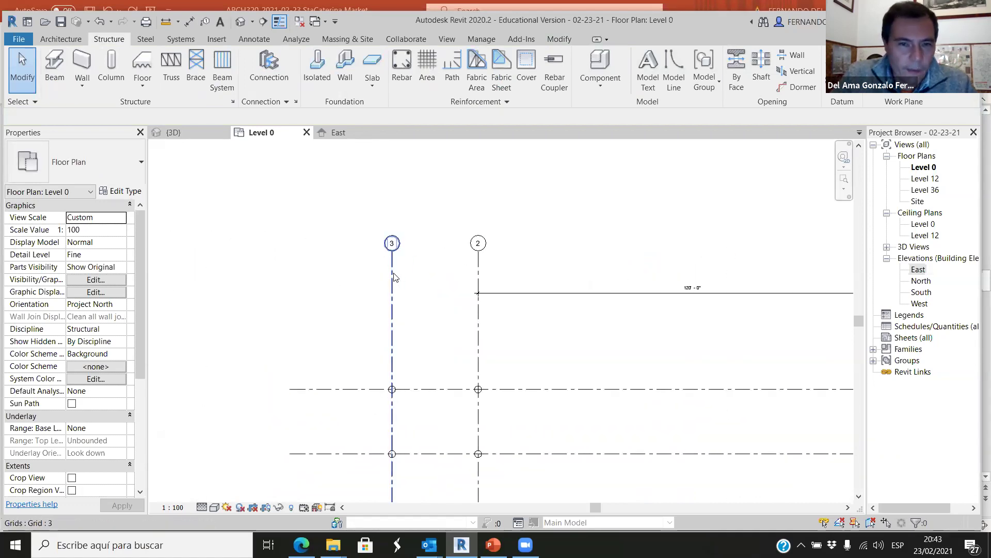
scroll(434, 305, down, 2)
scroll(403, 346, up, 3)
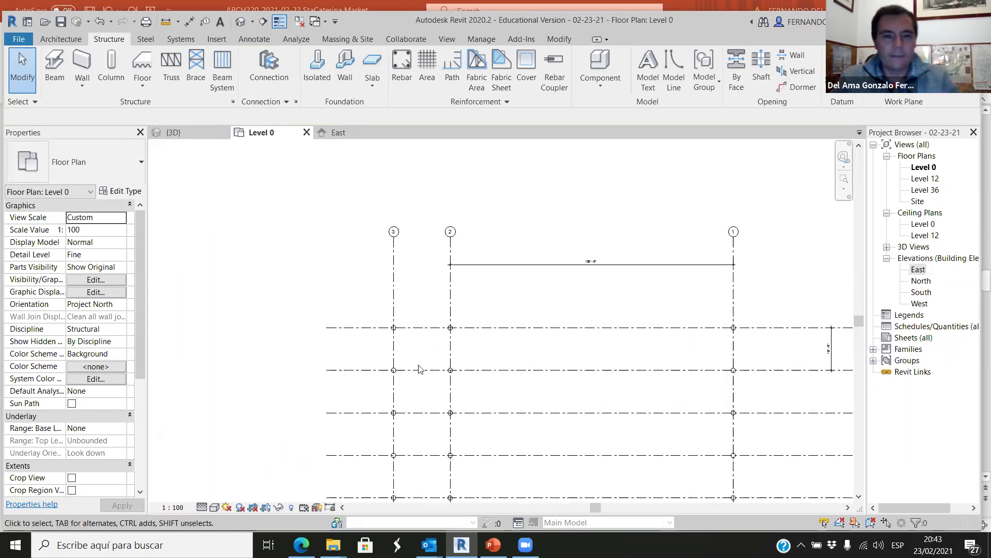
scroll(399, 272, down, 2)
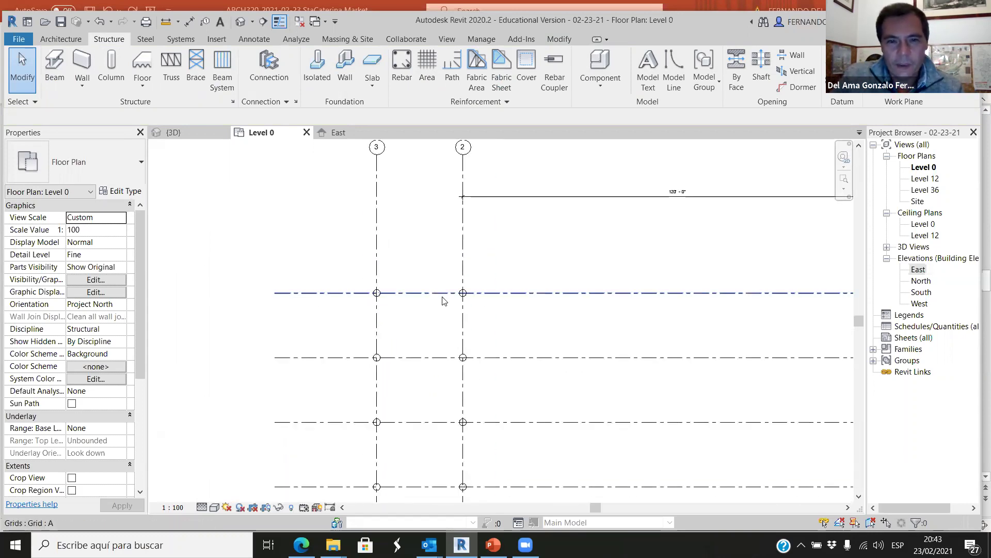
click(266, 34)
click(58, 66)
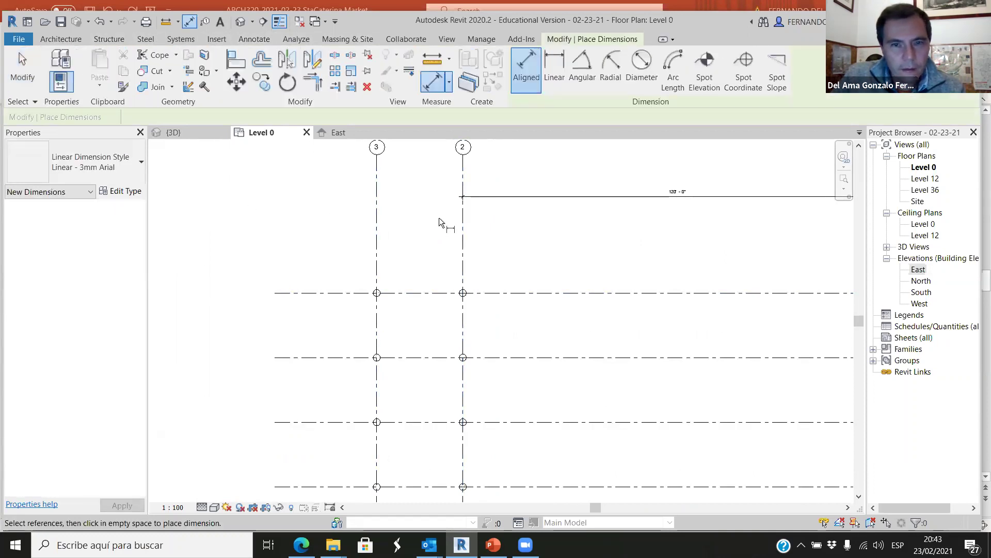
click(461, 221)
click(377, 219)
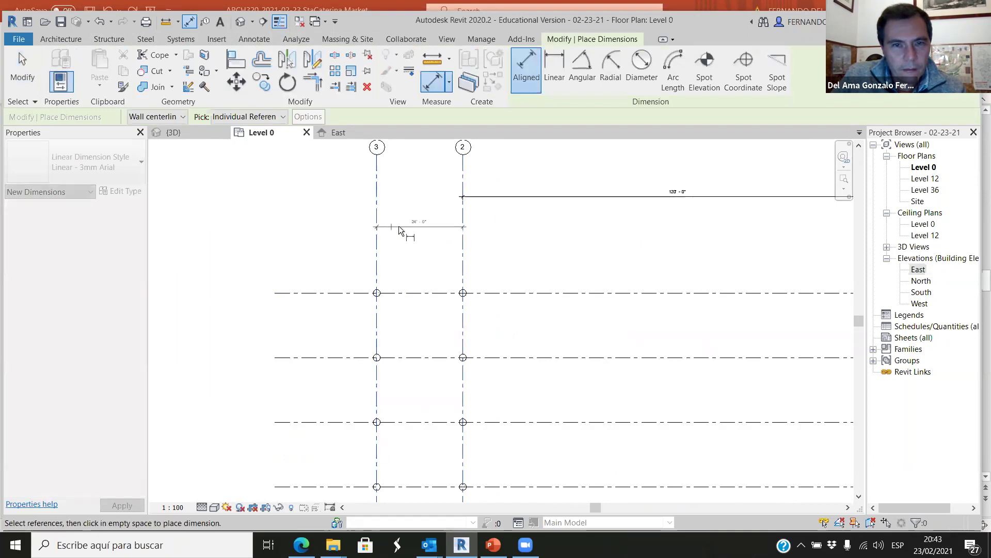
click(535, 197)
scroll(468, 202, up, 2)
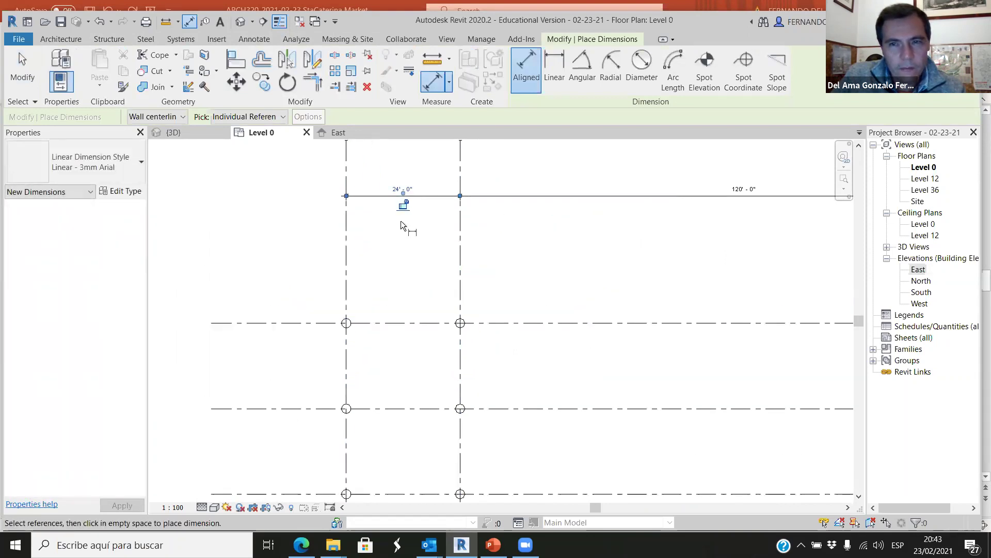
- Examine the spacing dimensions between the grids and the round columns at the intersections on grids 2 and 3
scroll(408, 221, down, 1)
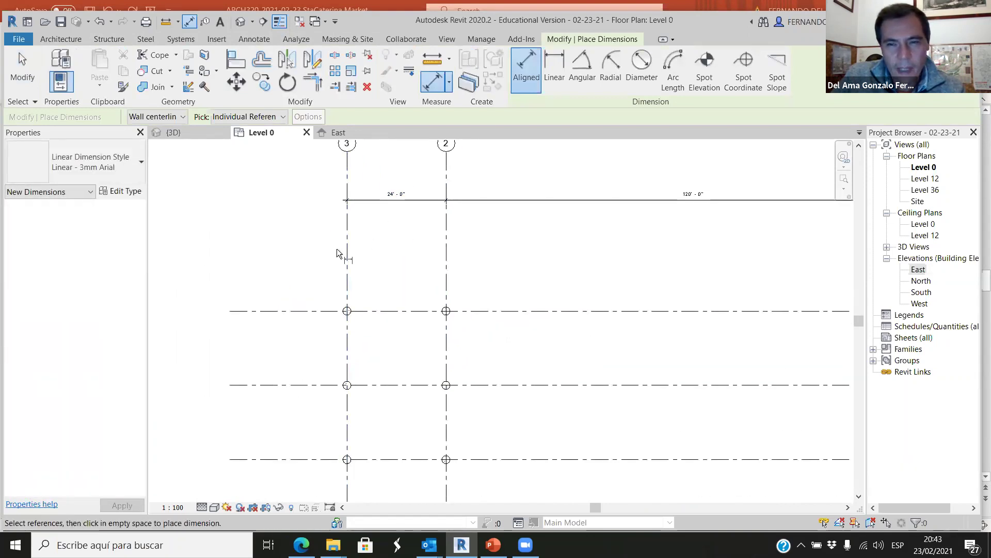
scroll(337, 253, down, 1)
scroll(586, 211, up, 4)
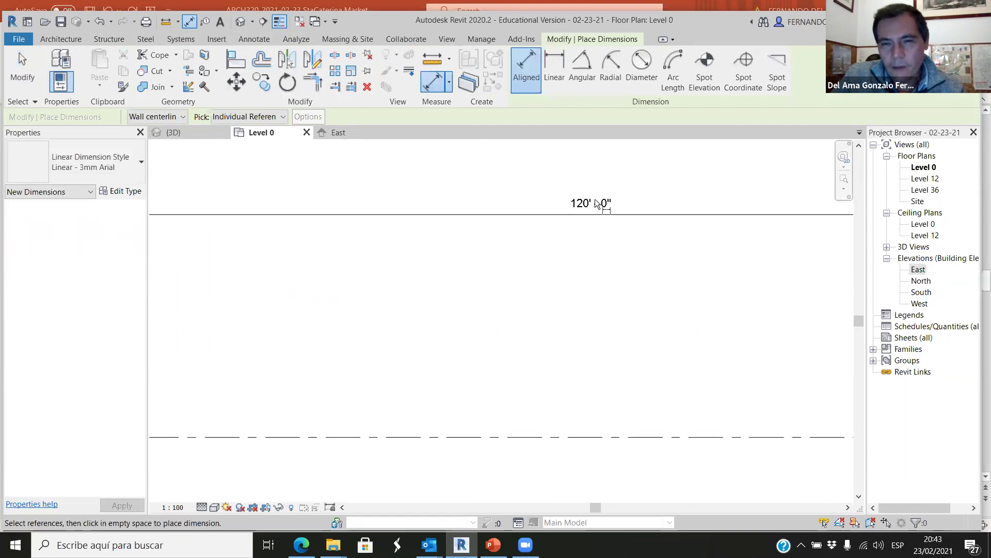
scroll(568, 209, down, 4)
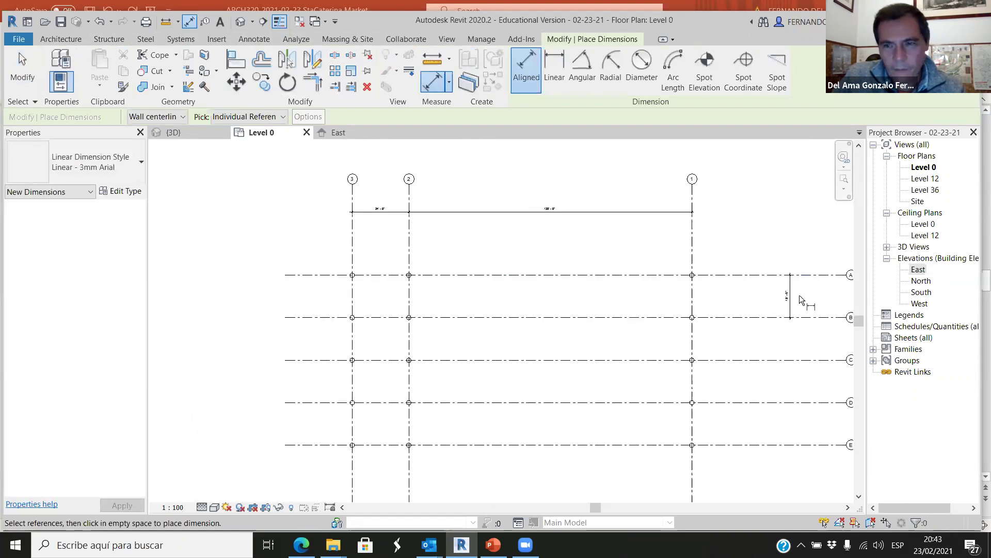
scroll(799, 298, up, 4)
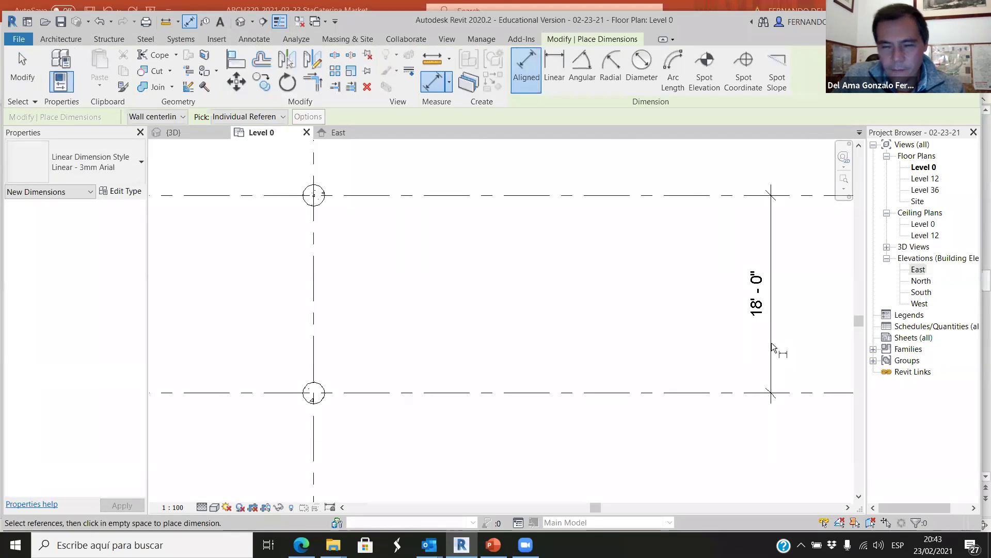
scroll(771, 342, down, 4)
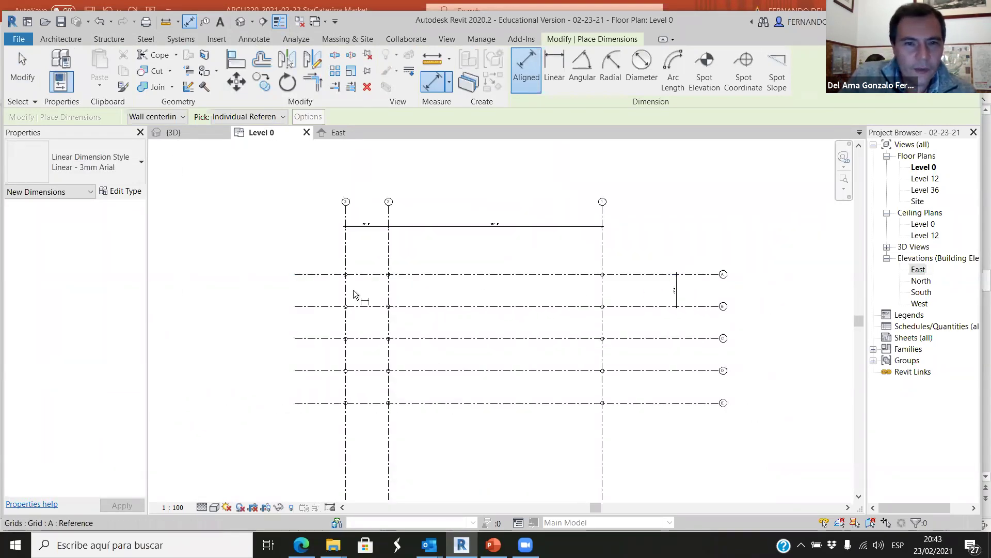
scroll(343, 270, up, 4)
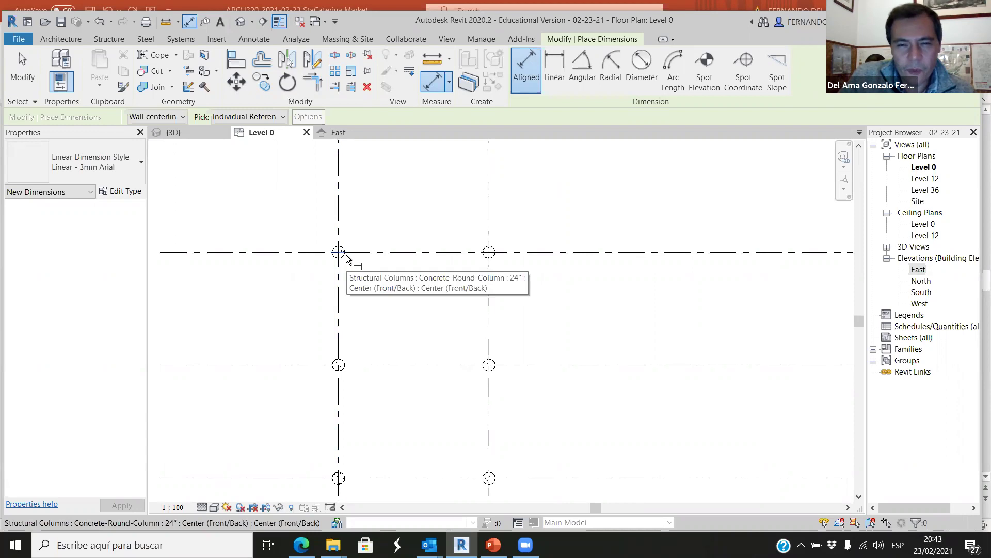
scroll(374, 253, down, 2)
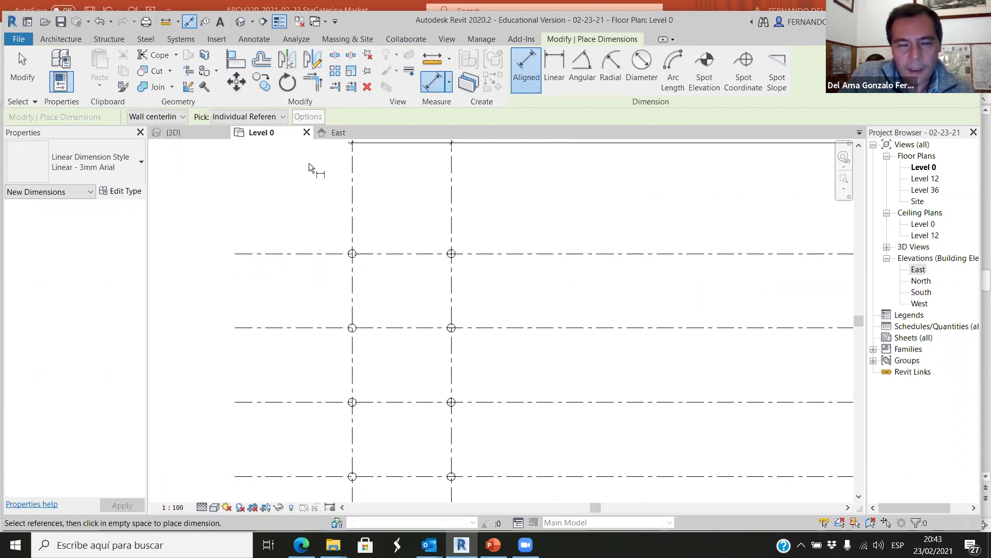
scroll(297, 217, down, 1)
scroll(340, 251, up, 2)
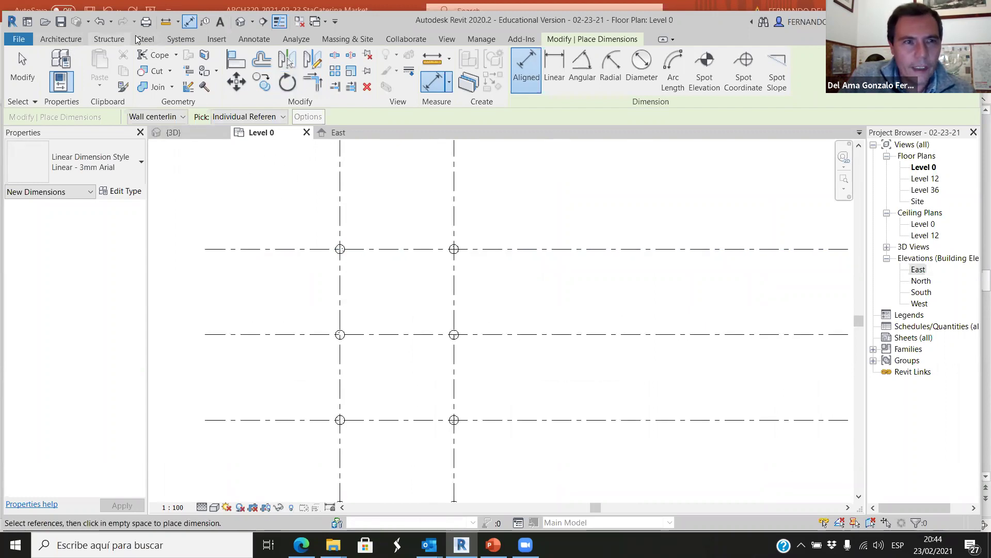
- Place a standard Pratt Flat Truss on Level 0 along grid A, between the columns on grids 3 and 2
click(213, 37)
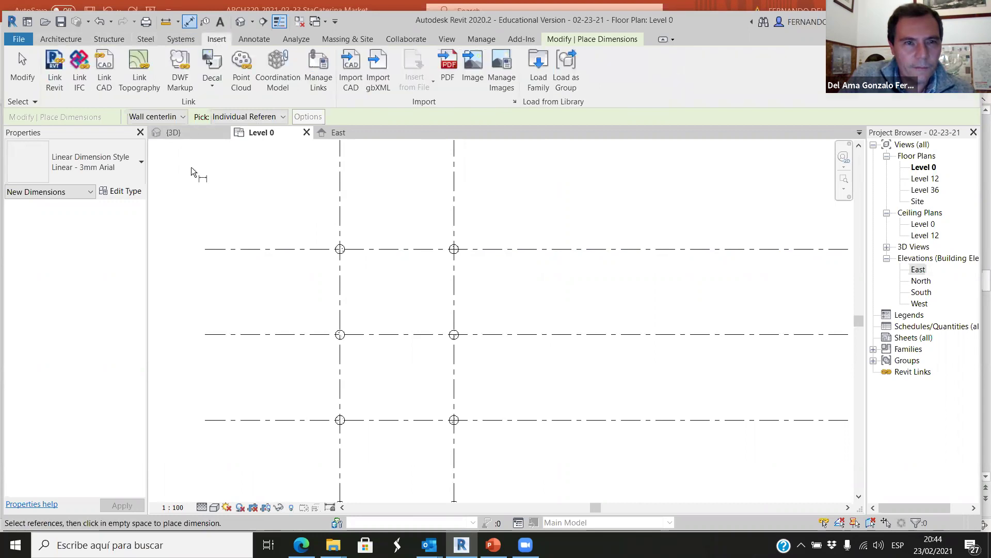
click(111, 38)
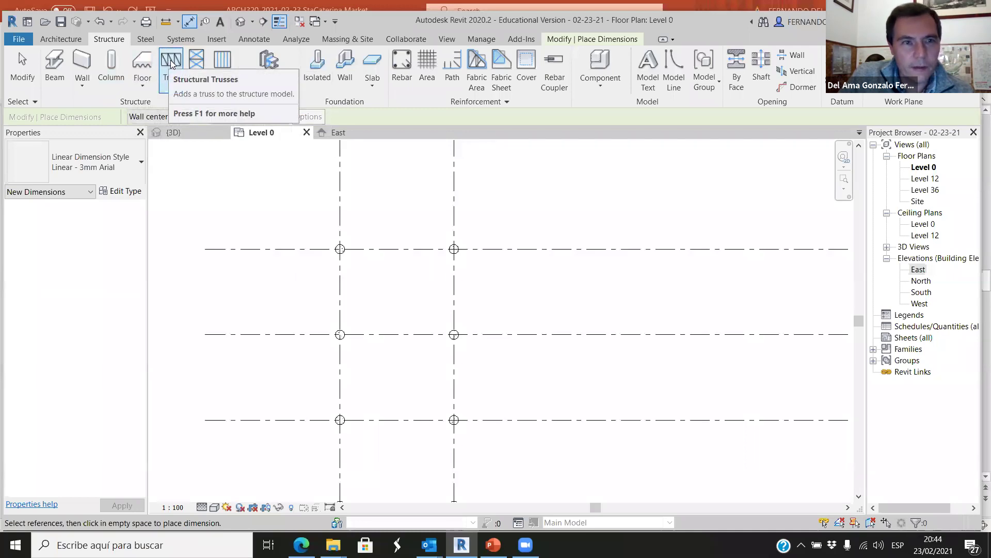
click(170, 62)
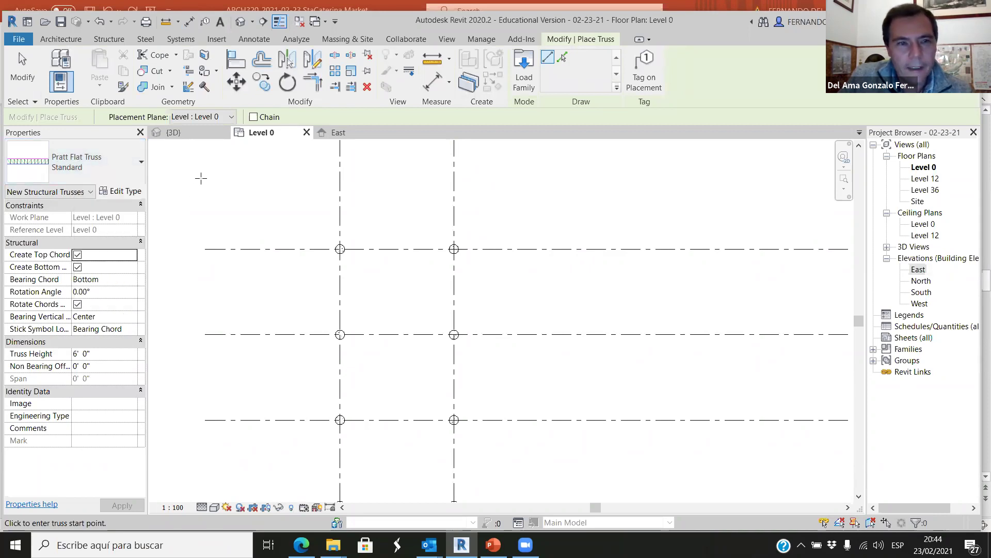
scroll(320, 248, up, 4)
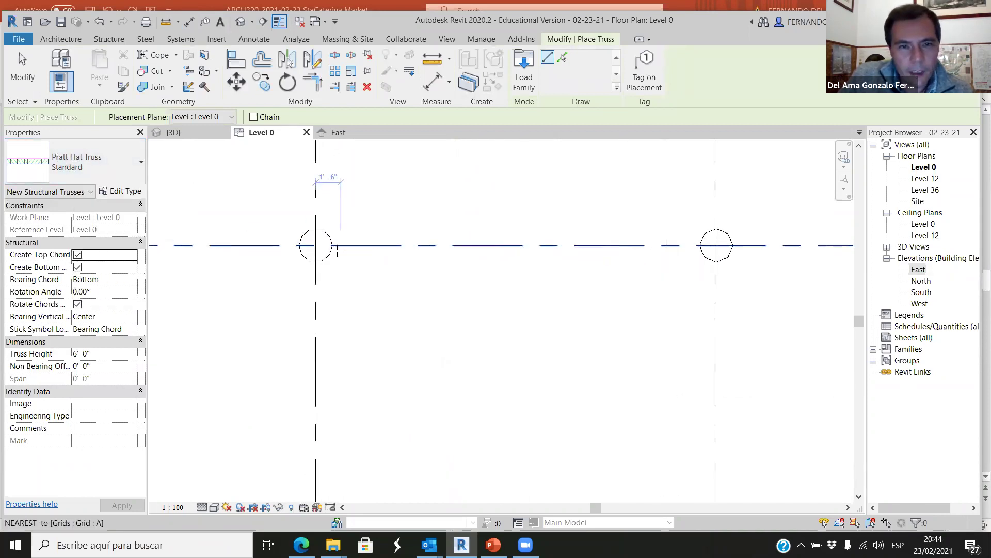
click(309, 243)
scroll(320, 274, down, 3)
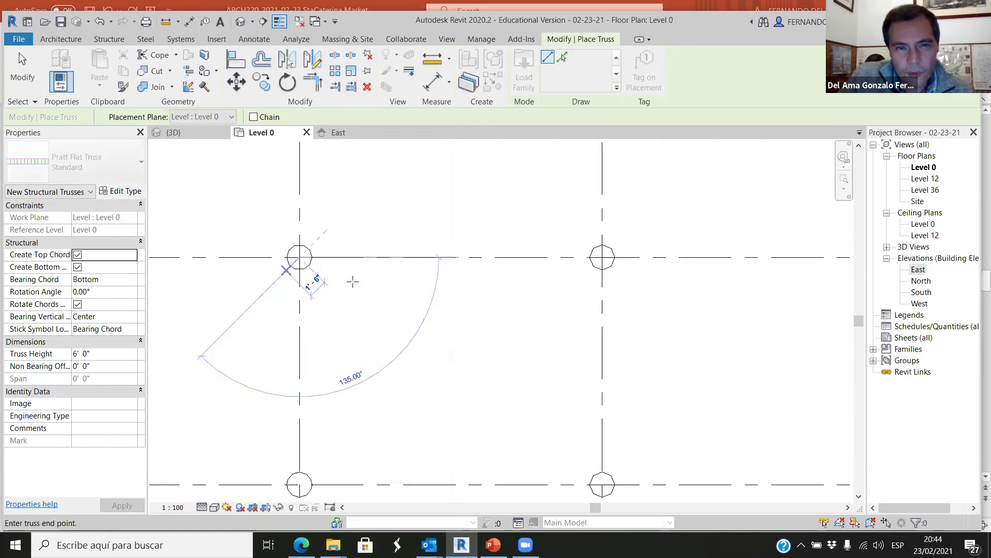
scroll(589, 268, up, 2)
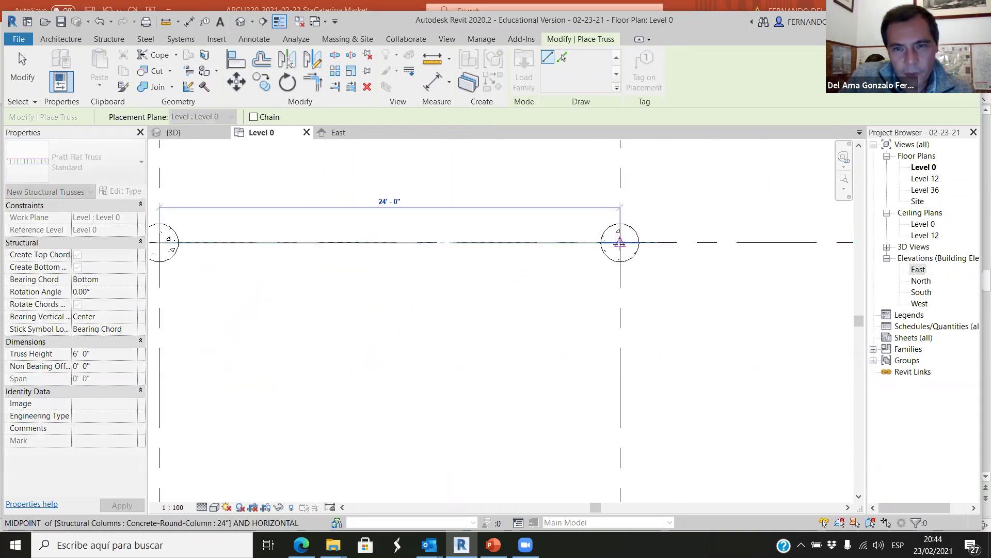
click(566, 332)
scroll(551, 309, down, 5)
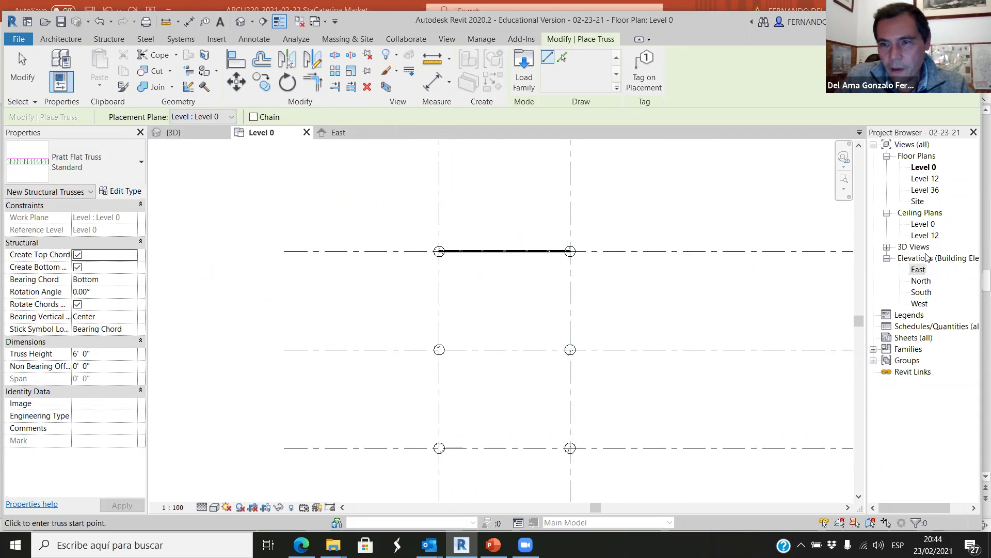
- Open the South elevation
double_click(920, 293)
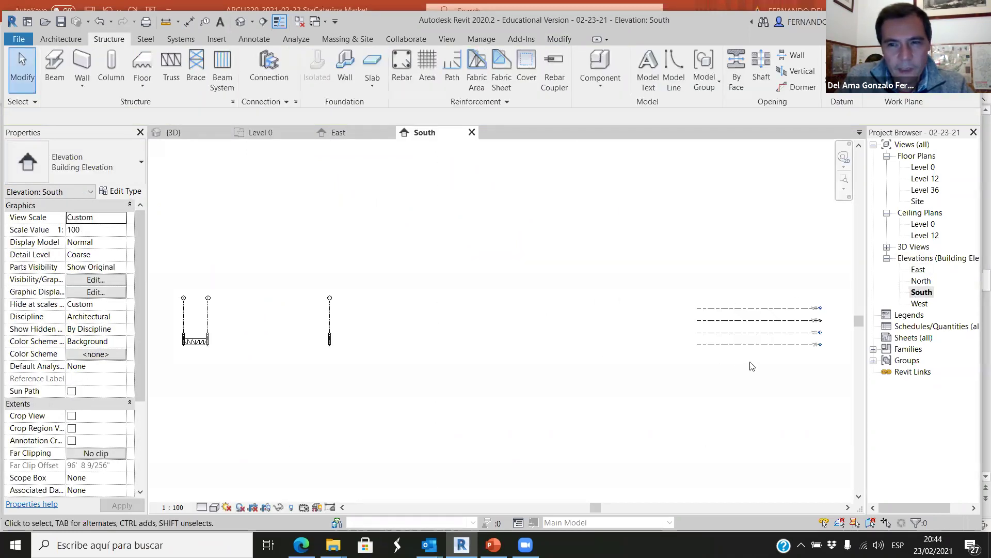
scroll(773, 377, down, 1)
- Try to move all four level lines closer to the grid lines, and undo the move
drag(769, 265, 741, 343)
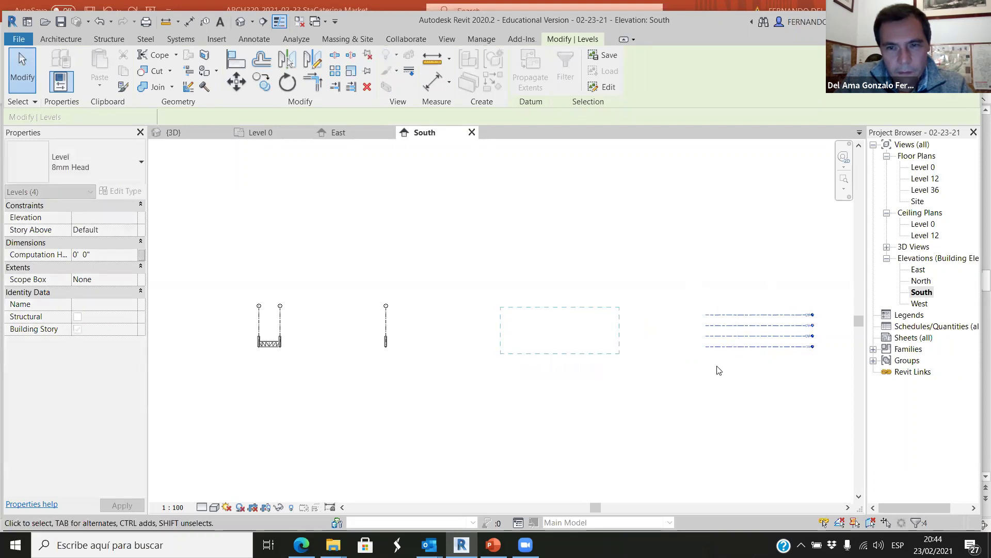
key(Escape)
click(507, 347)
click(507, 347)
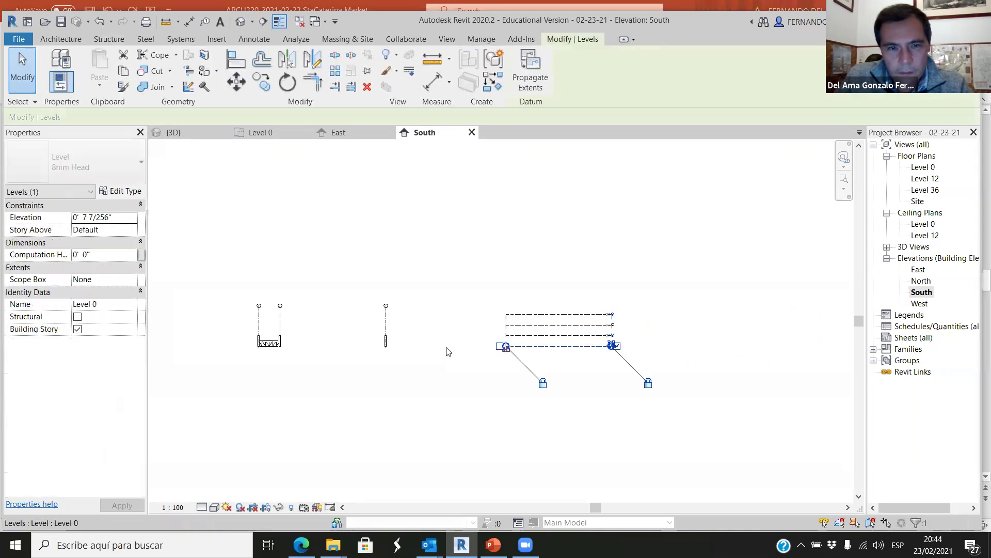
click(529, 393)
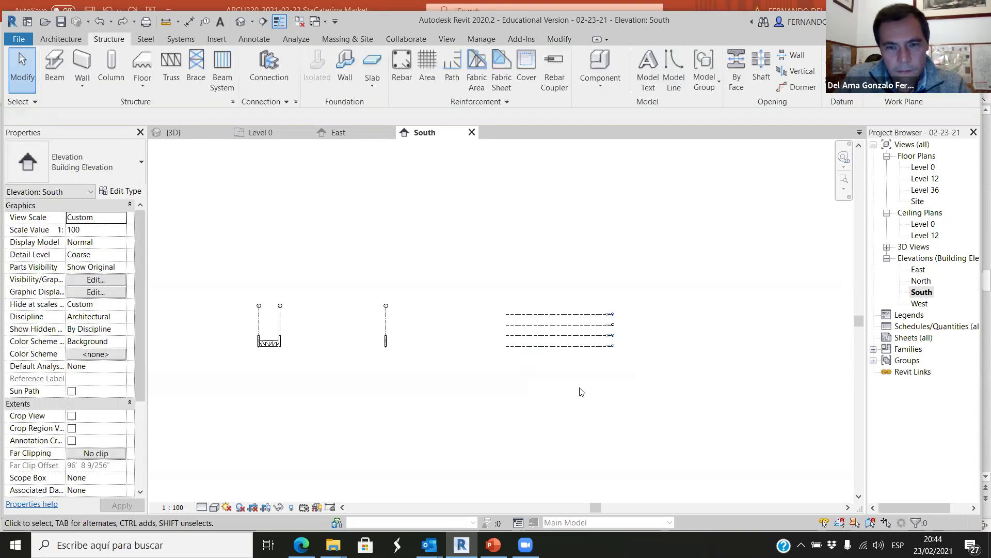
key(ctrl+z)
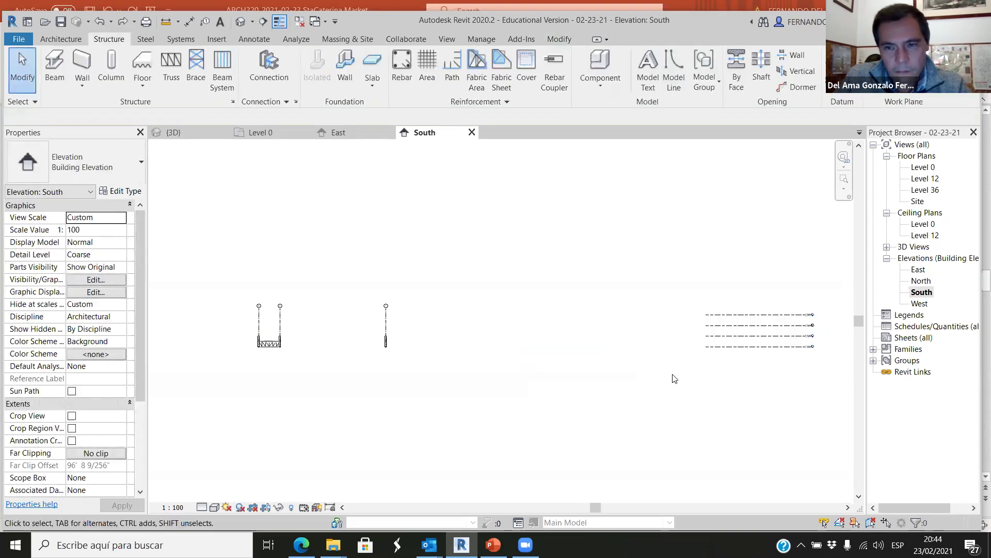
- Try to stretch the Level 12 line toward the grids through its view-specific 2D extent
click(721, 347)
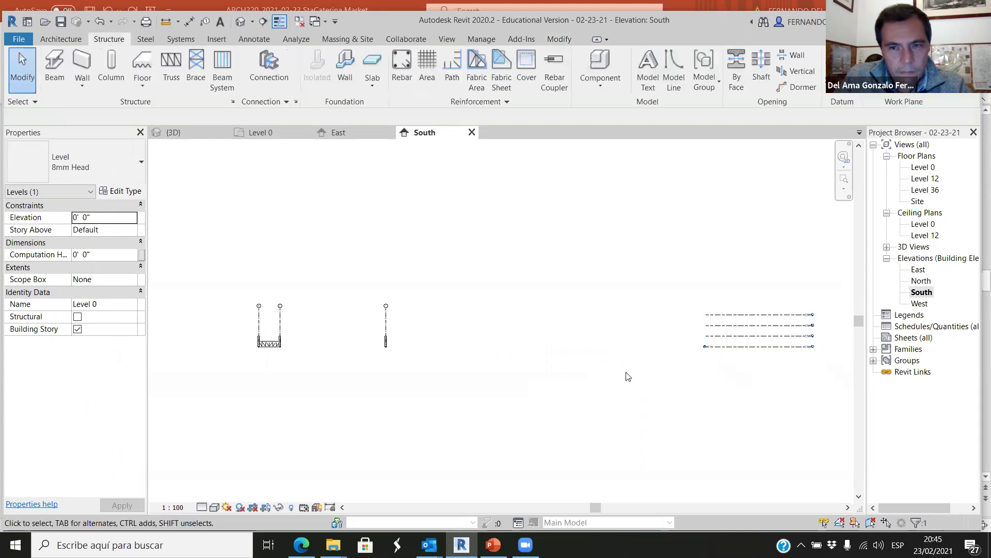
scroll(628, 361, up, 3)
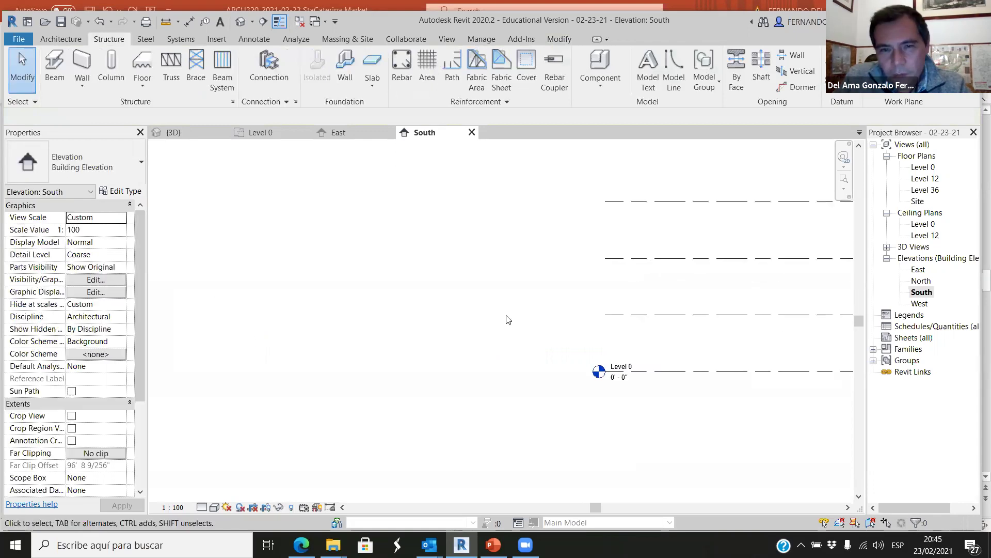
scroll(450, 315, up, 1)
click(480, 312)
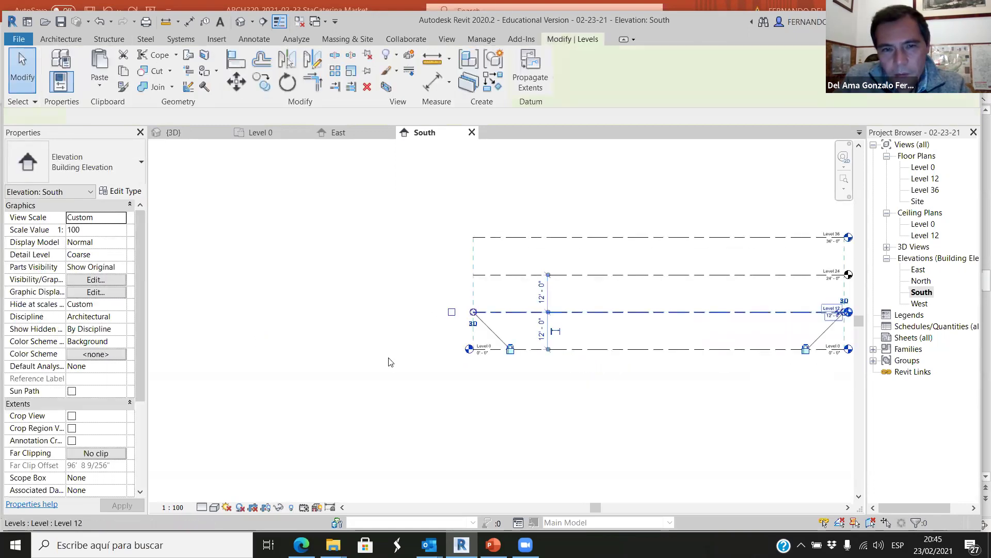
scroll(671, 393, down, 3)
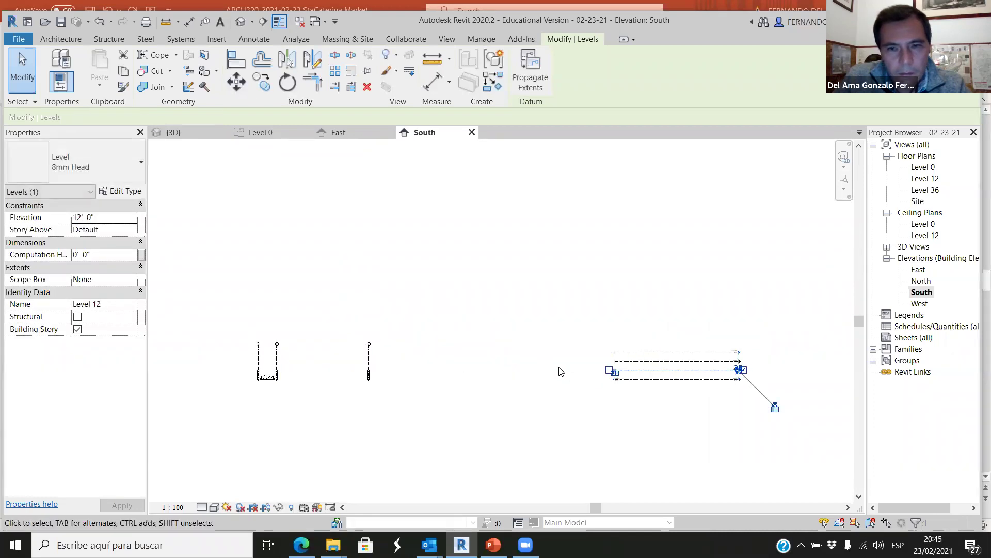
scroll(609, 379, up, 4)
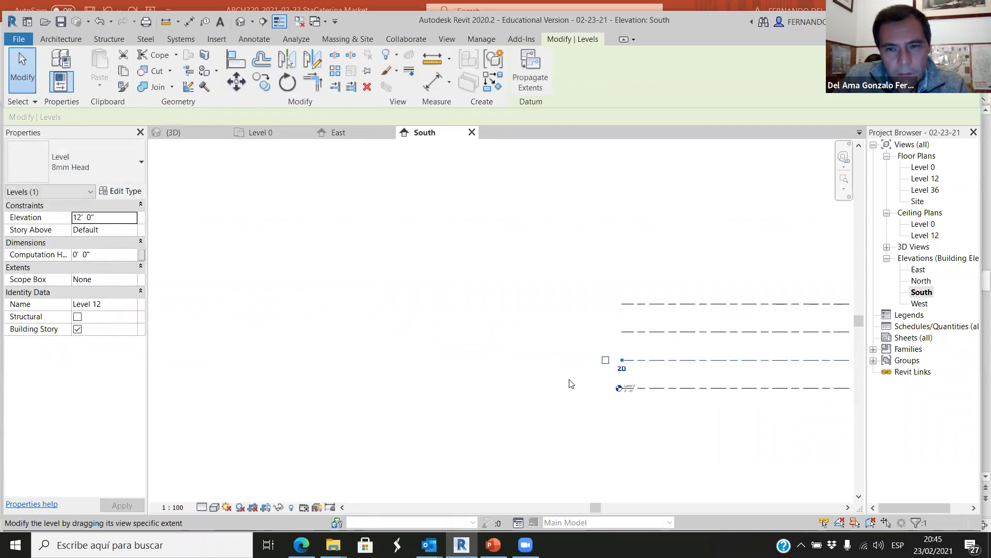
click(614, 373)
click(626, 360)
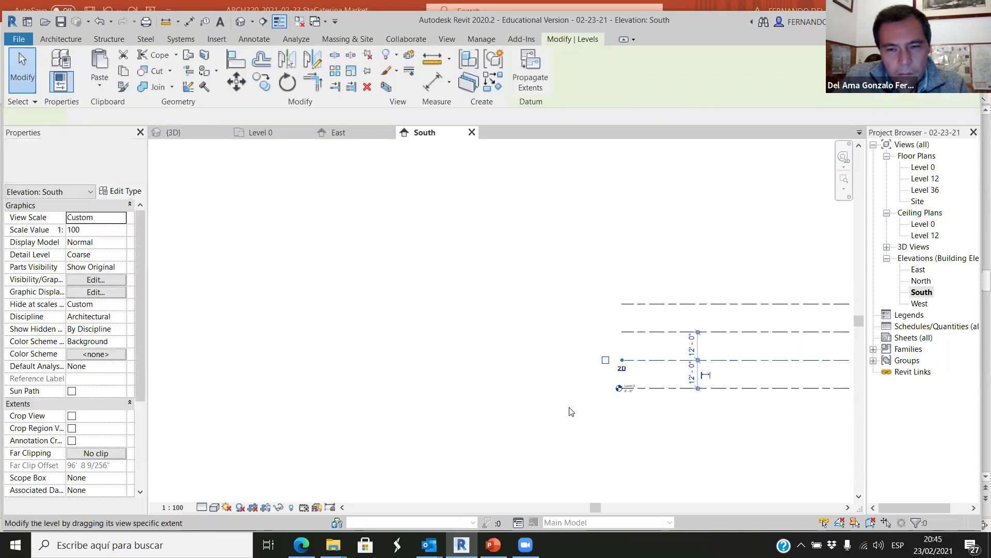
scroll(622, 374, down, 4)
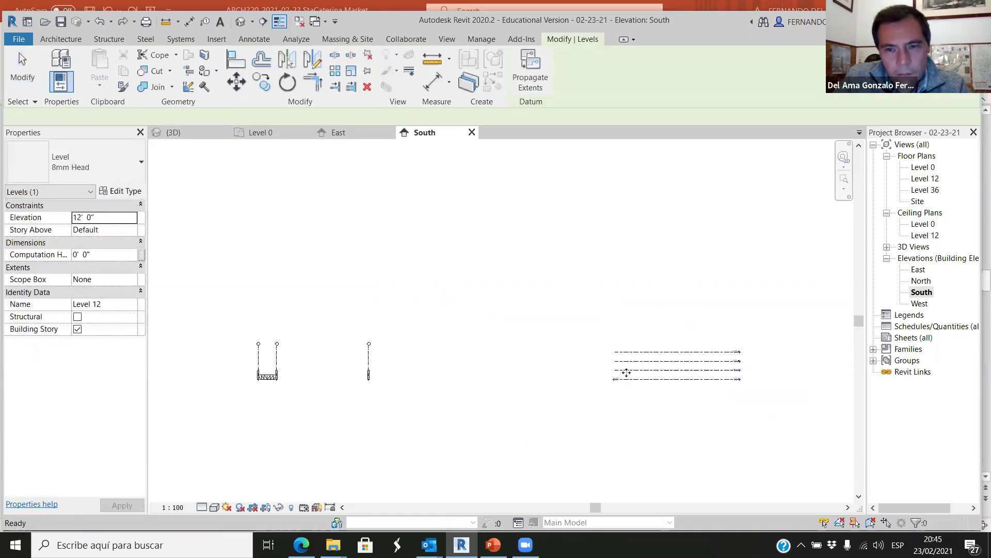
key(Escape)
- Extend the near ends of all four aligned level lines across the structure to just beyond grid 3
click(619, 380)
scroll(614, 379, up, 4)
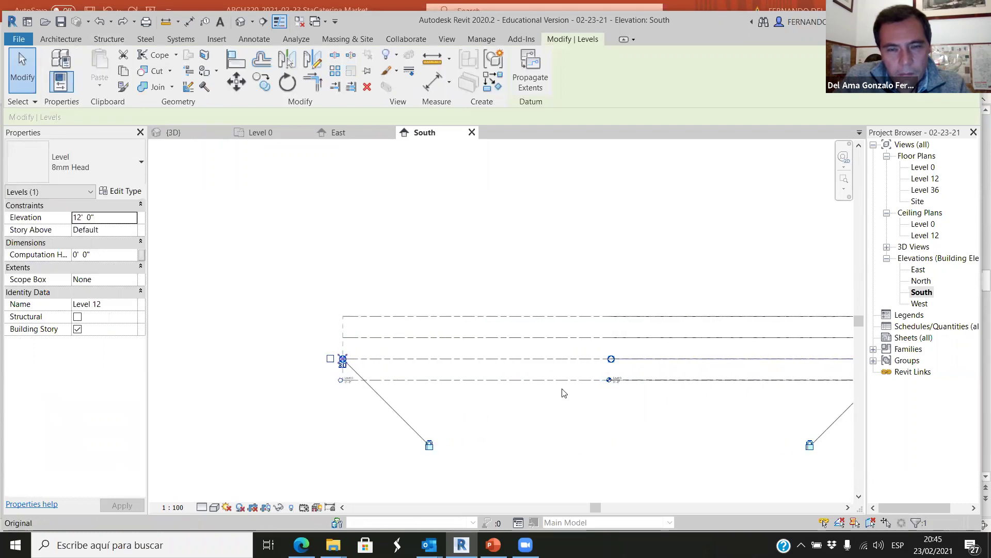
scroll(641, 372, down, 5)
scroll(650, 369, up, 1)
drag(644, 369, 172, 363)
scroll(309, 367, up, 2)
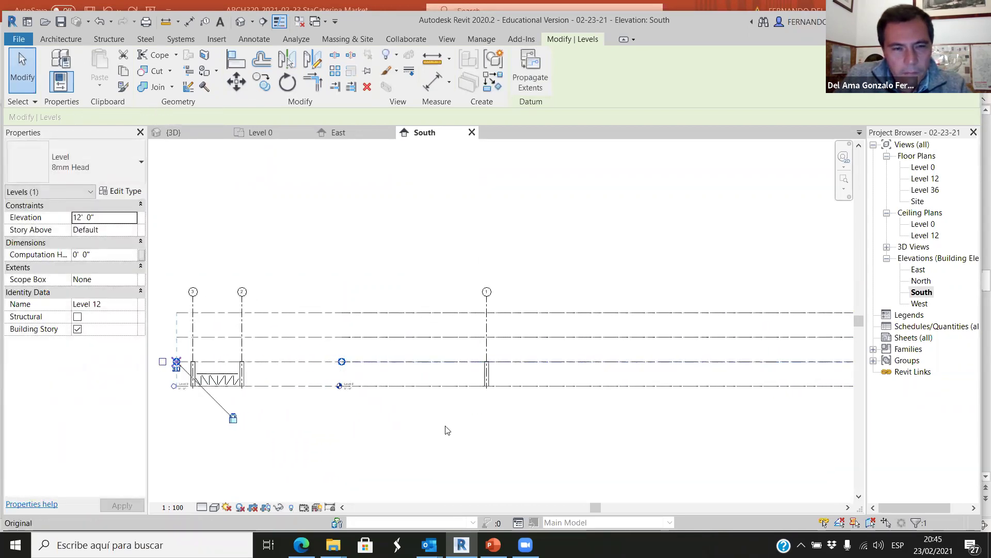
- Shorten the four level lines by pulling their labelled ends back toward grid 1
scroll(527, 372, down, 2)
scroll(578, 379, down, 2)
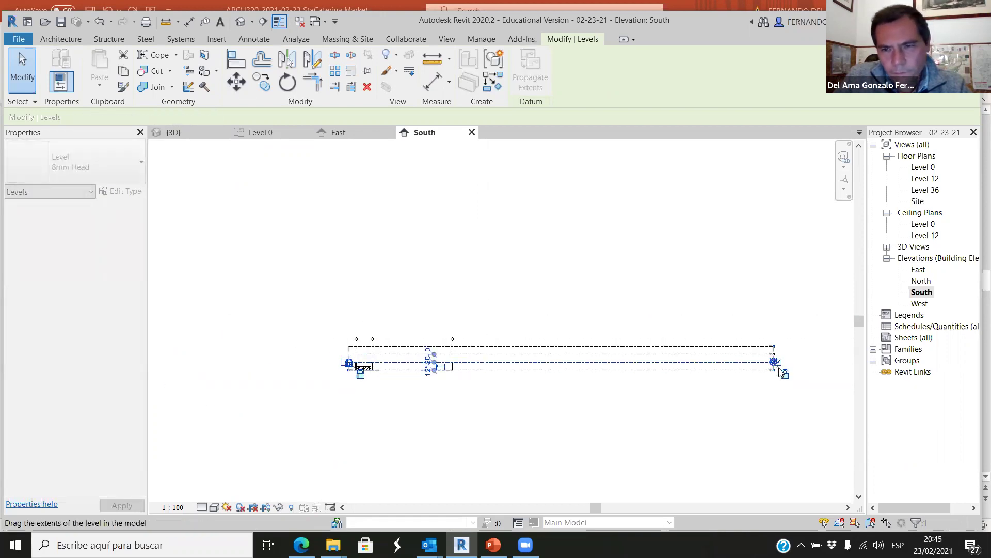
scroll(771, 357, up, 2)
click(770, 346)
scroll(768, 345, up, 3)
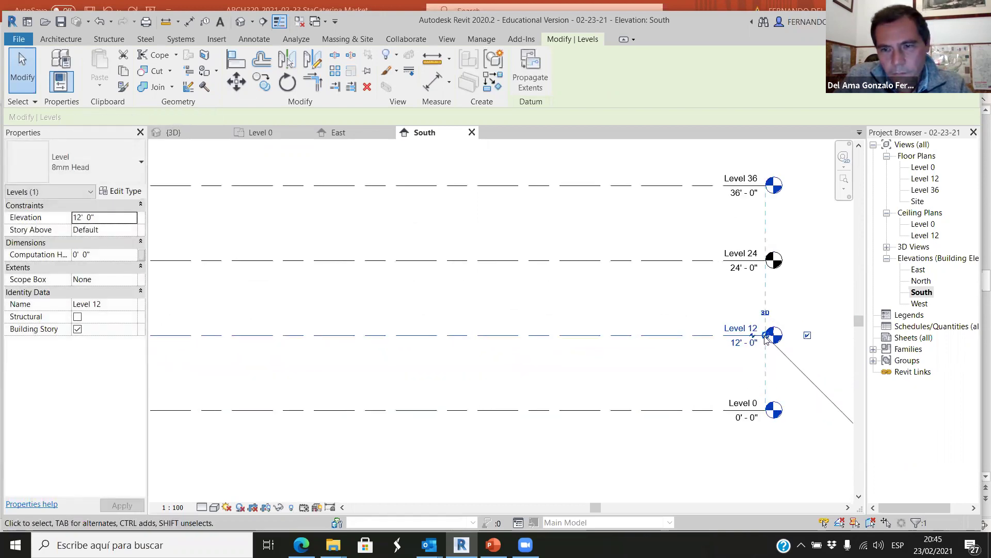
scroll(368, 328, down, 3)
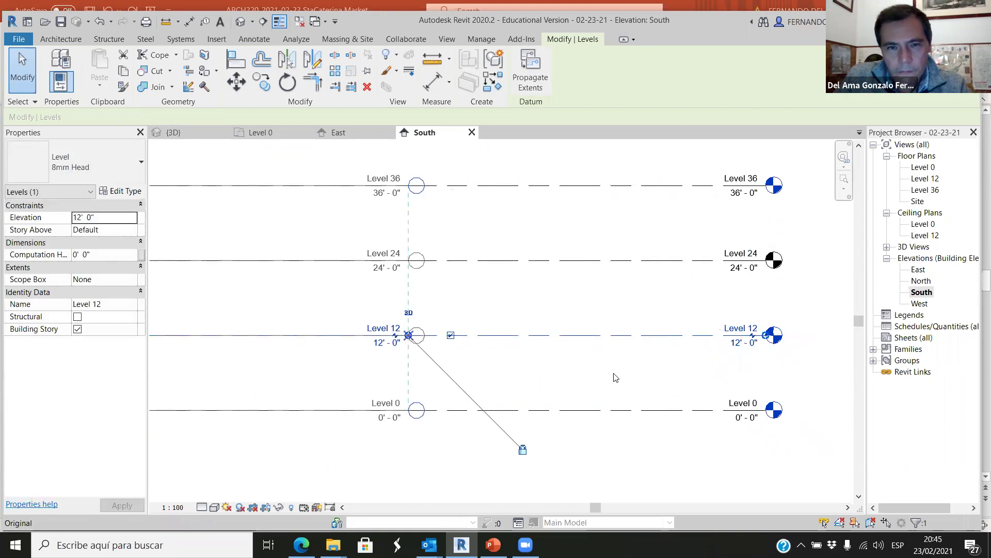
scroll(607, 392, down, 2)
scroll(599, 361, up, 2)
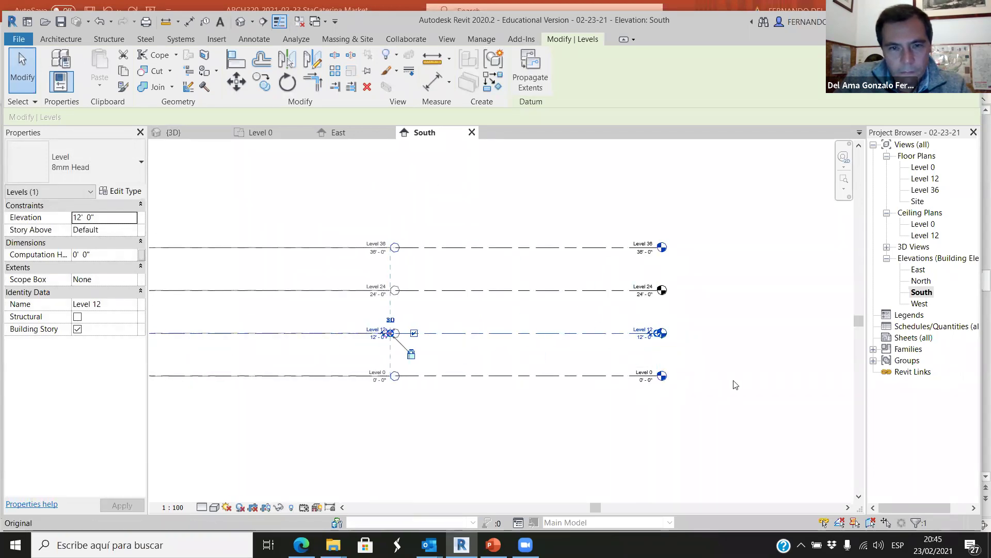
scroll(723, 393, down, 3)
scroll(604, 406, up, 2)
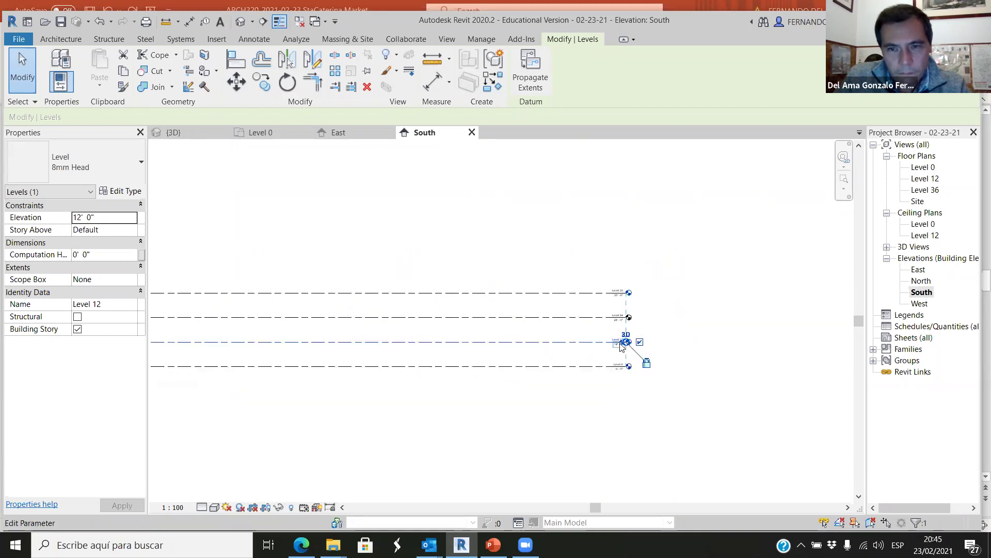
middle_drag(560, 342, 273, 348)
scroll(665, 394, down, 1)
scroll(665, 394, down, 1)
scroll(473, 408, up, 3)
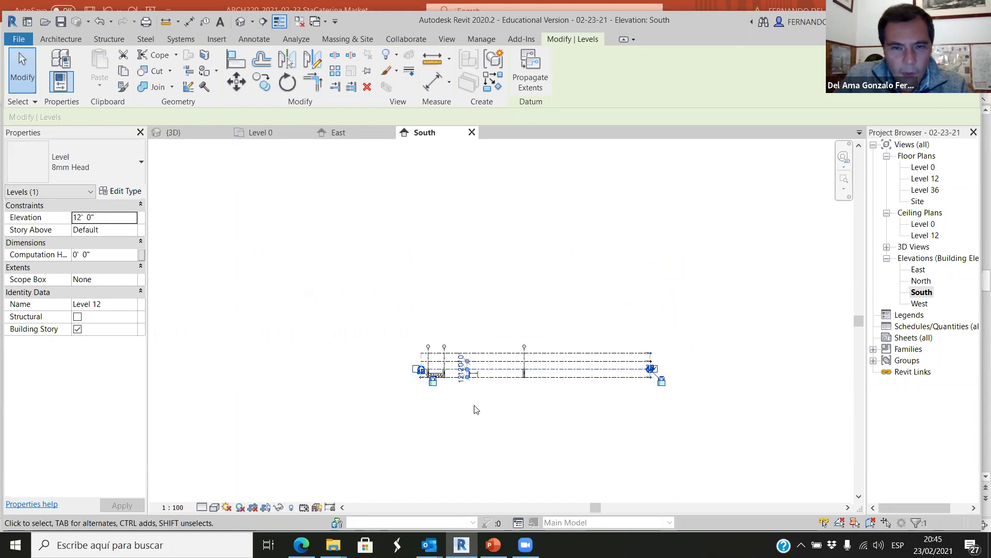
click(568, 401)
- Set the South elevation's detail level to Fine to show the truss between grids 3 and 2
scroll(506, 392, up, 3)
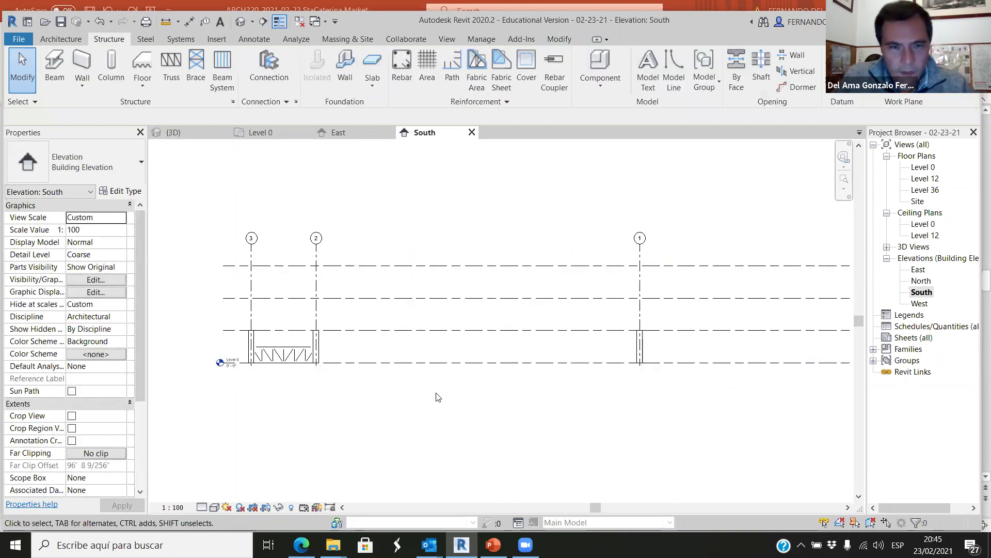
scroll(289, 329, up, 3)
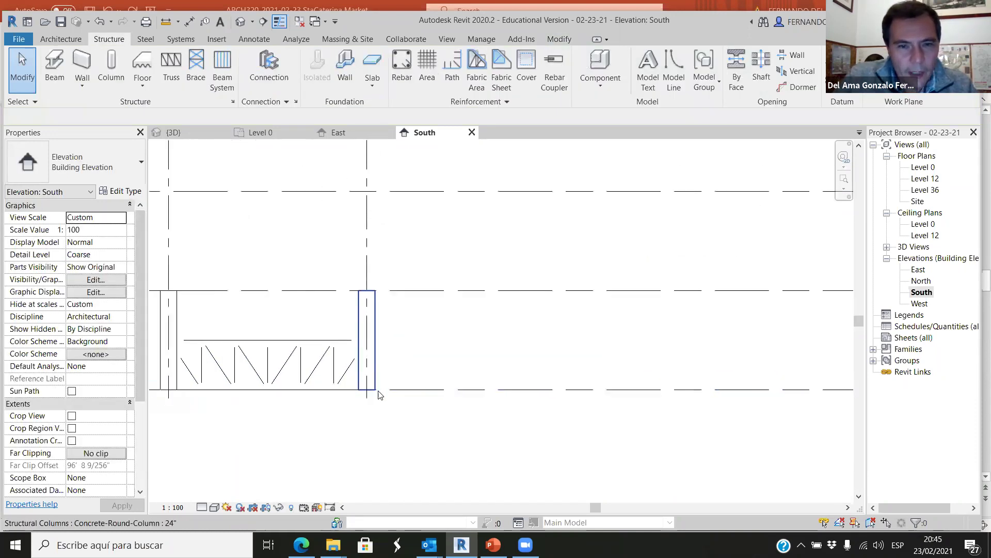
scroll(463, 373, down, 2)
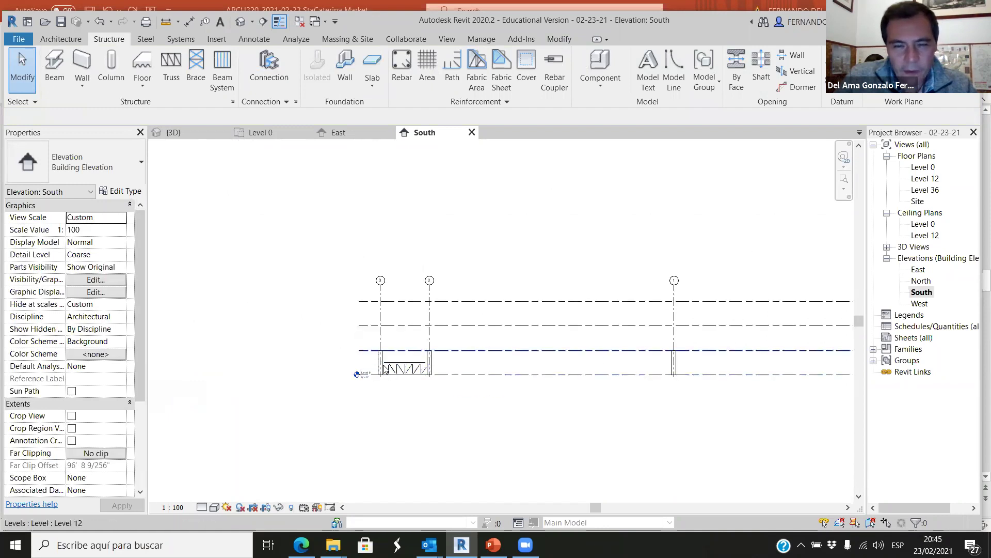
scroll(398, 380, up, 1)
scroll(416, 391, up, 3)
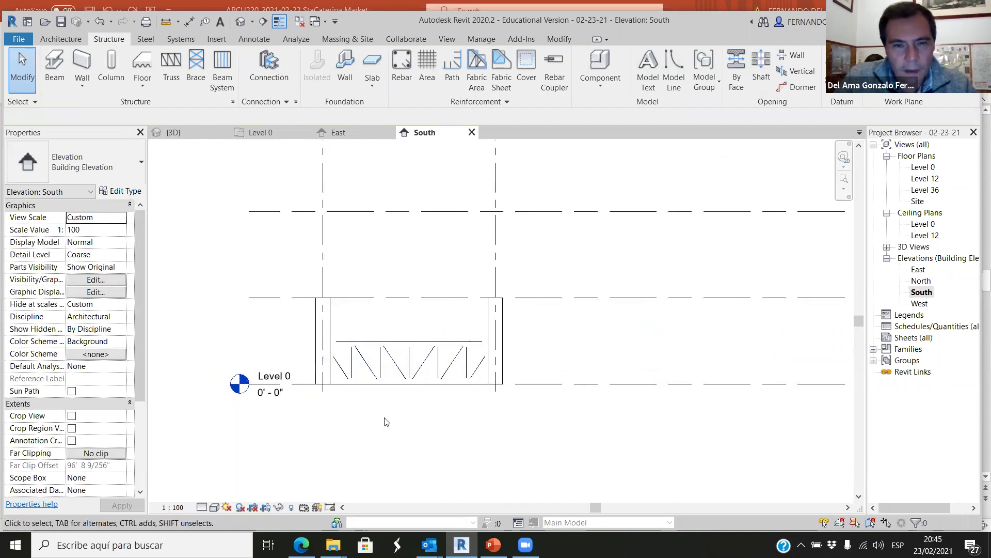
click(201, 507)
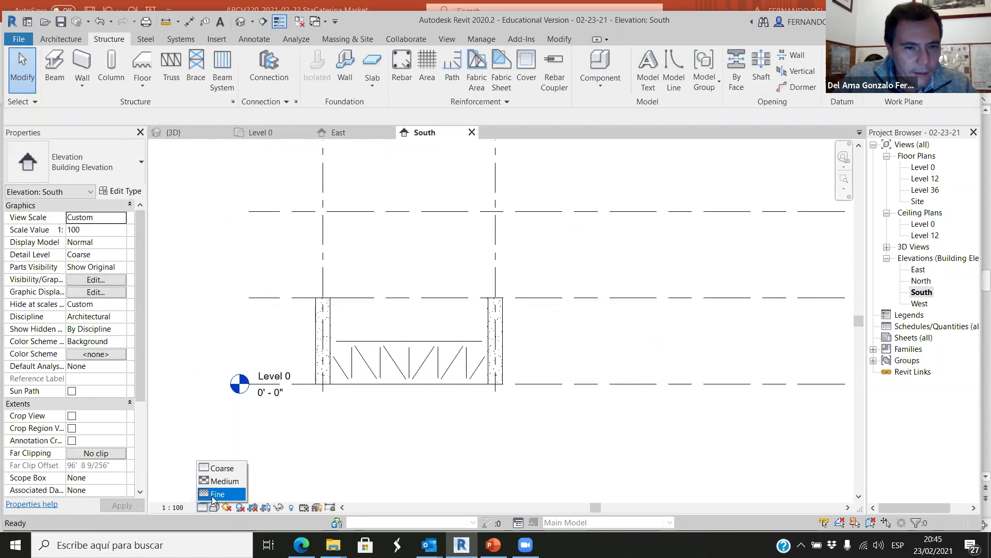
click(216, 493)
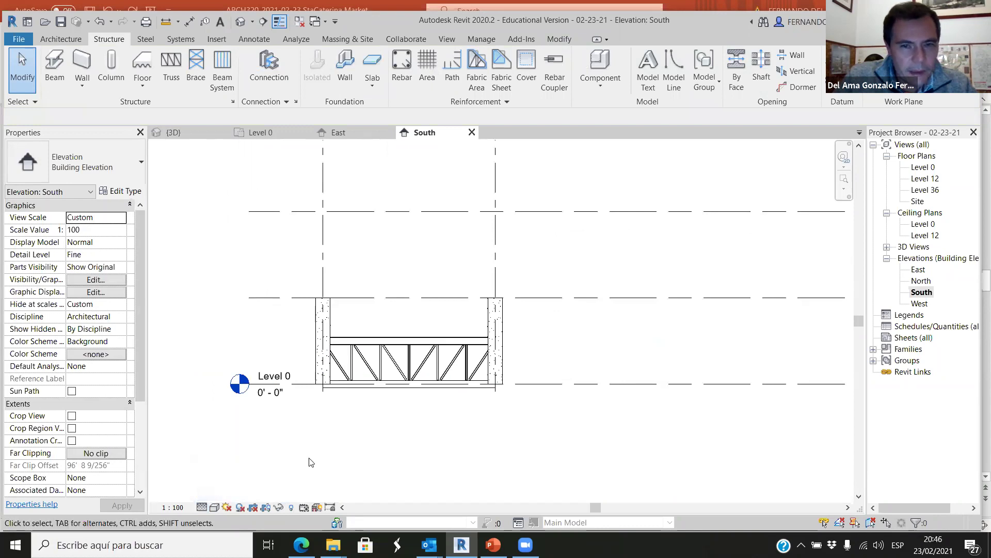
- Open the Pratt Flat Truss family for editing and delete its webs and bottom chord, keeping only the top chord
click(425, 343)
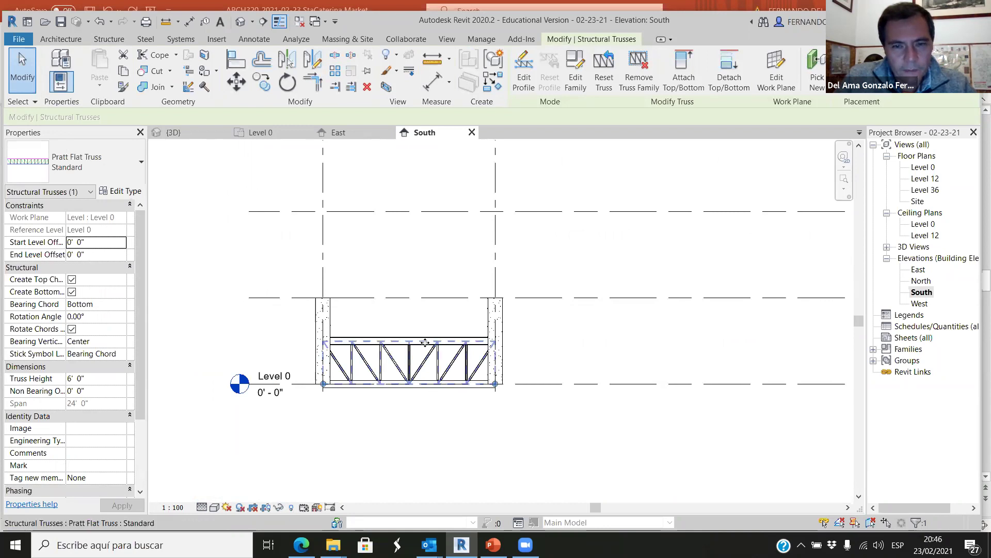
click(434, 434)
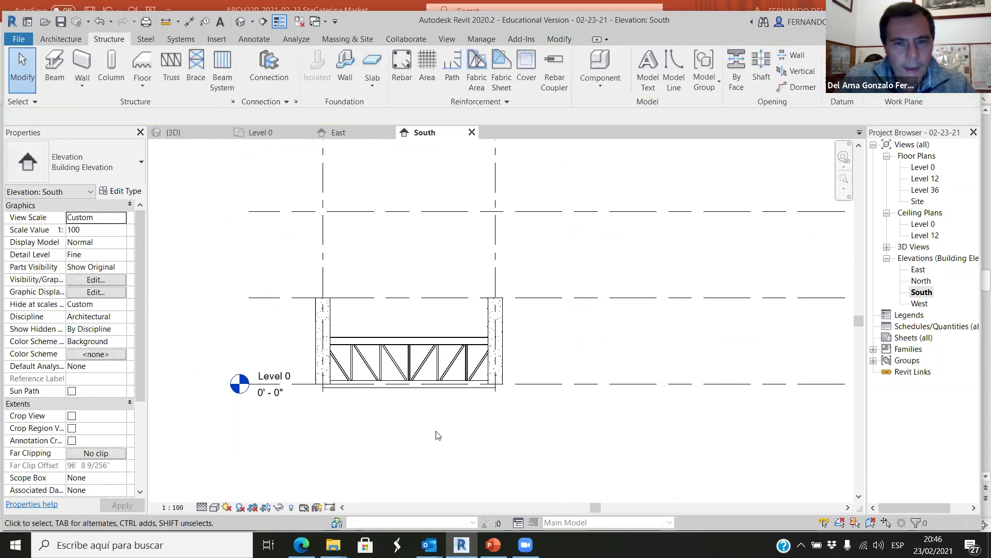
click(422, 358)
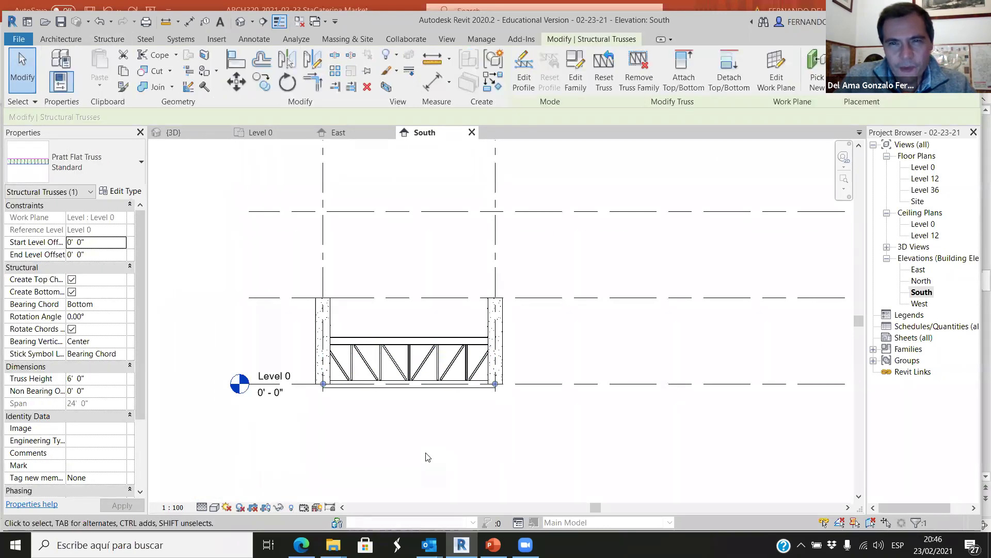
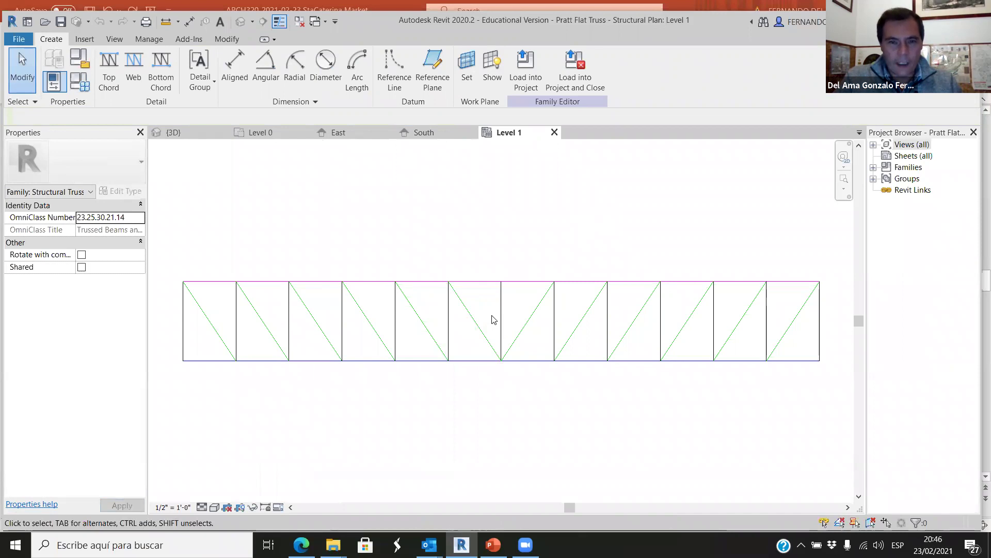
drag(831, 394, 175, 351)
key(Delete)
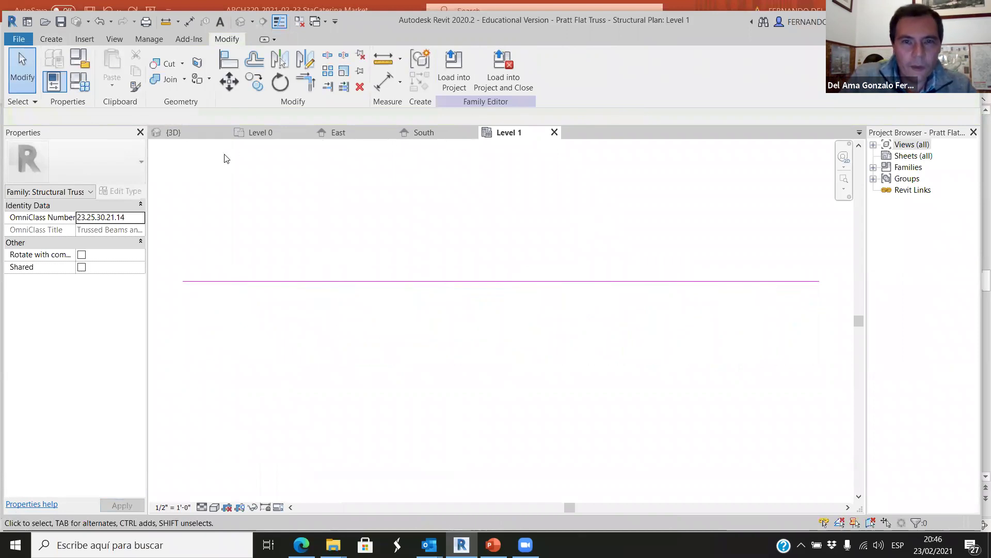
- Load the edited Pratt Flat Truss family into the project, overwriting the existing version, and select the placed truss
click(450, 64)
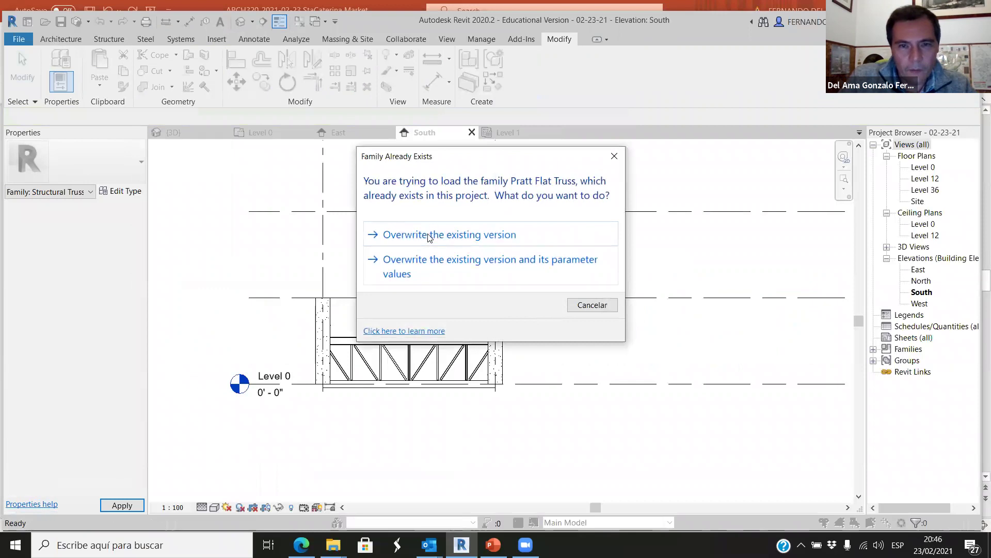
click(427, 230)
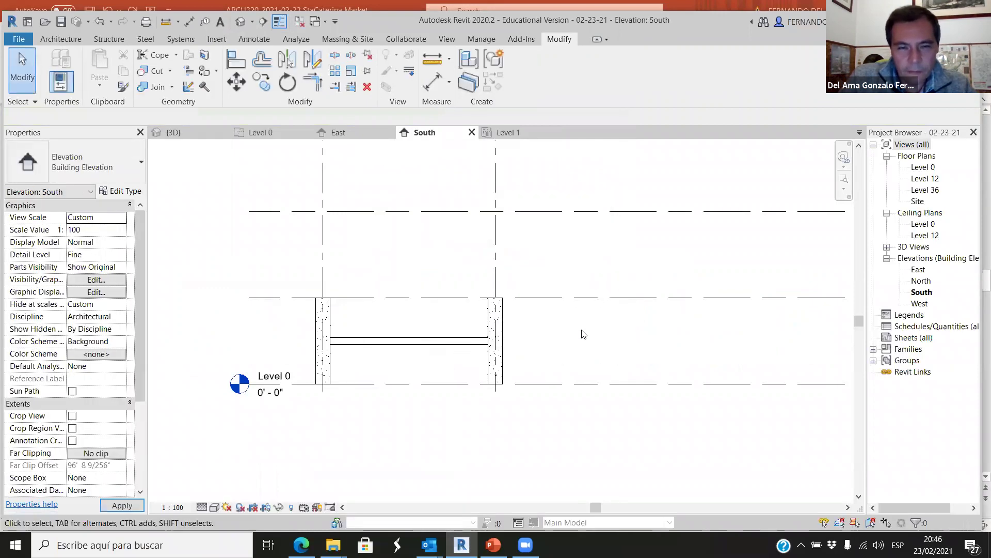
click(459, 364)
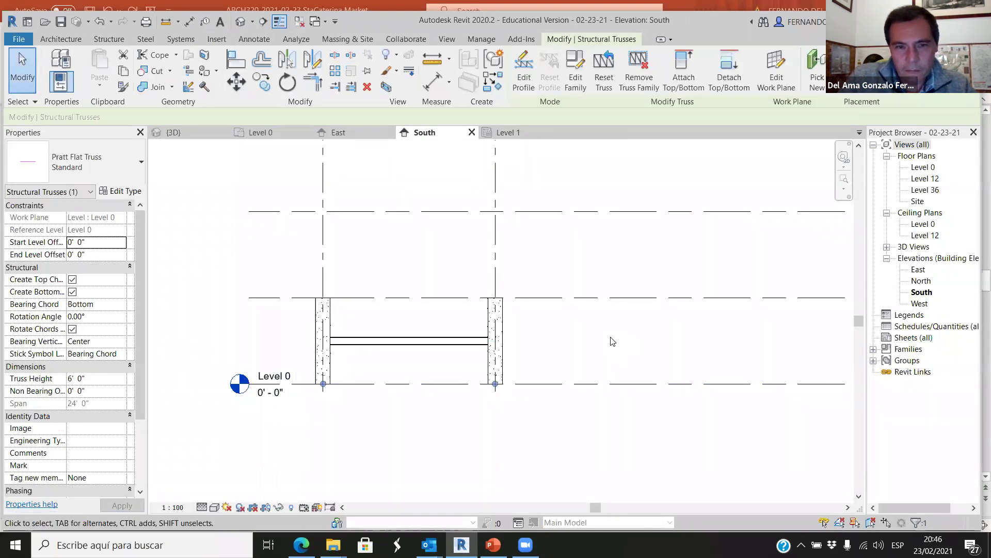
click(447, 432)
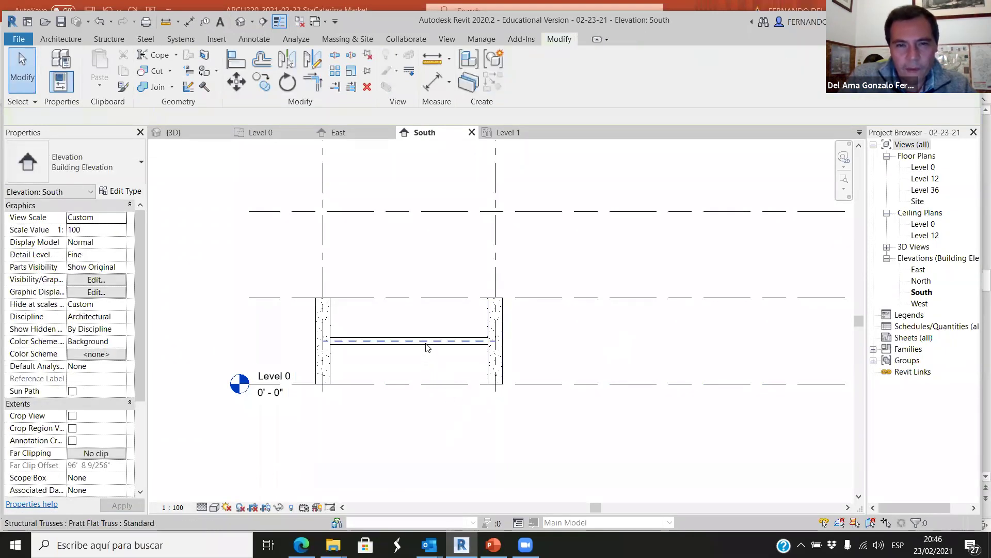
click(426, 344)
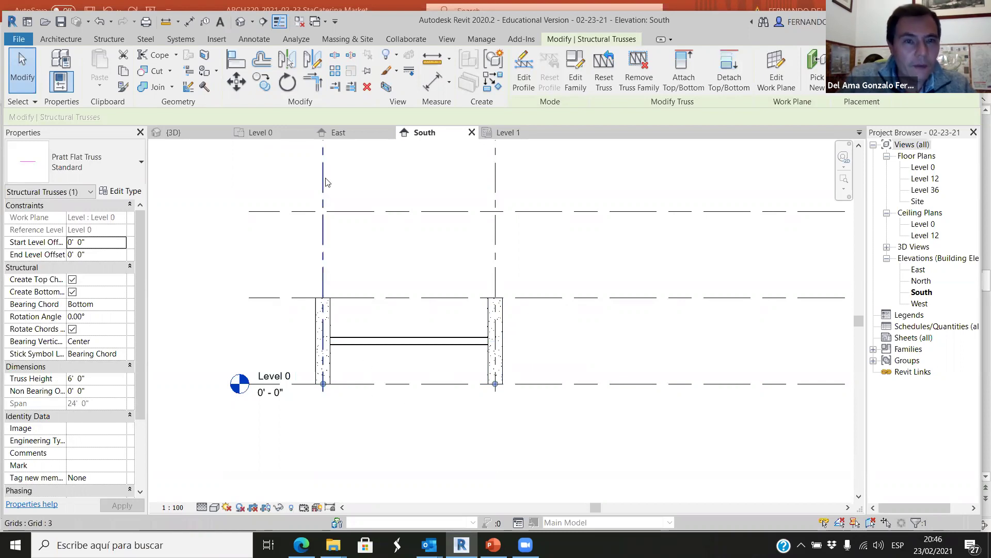
- Open the Level 0 floor plan and examine the column bays along grids A to E between grids 3 and 1
click(269, 133)
scroll(365, 330, down, 3)
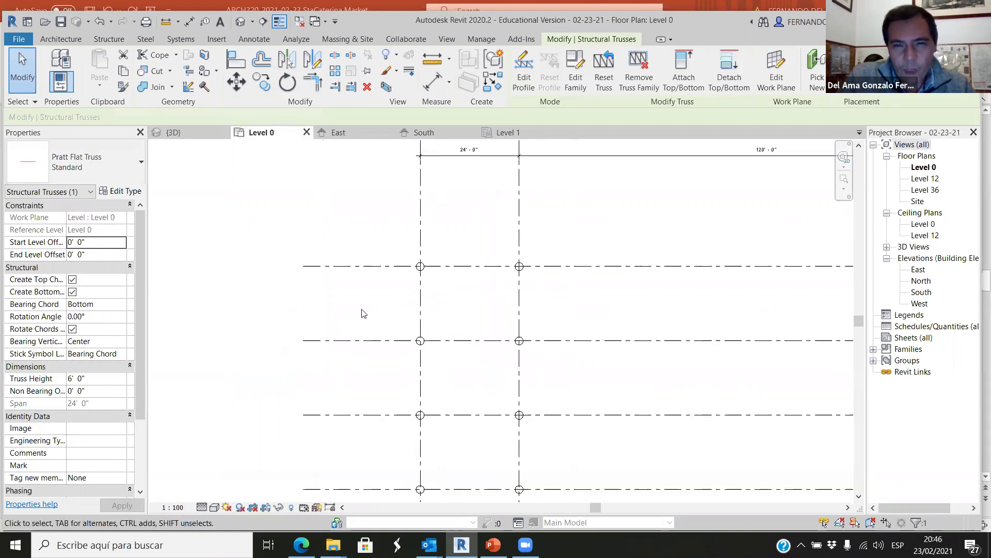
scroll(732, 314, up, 4)
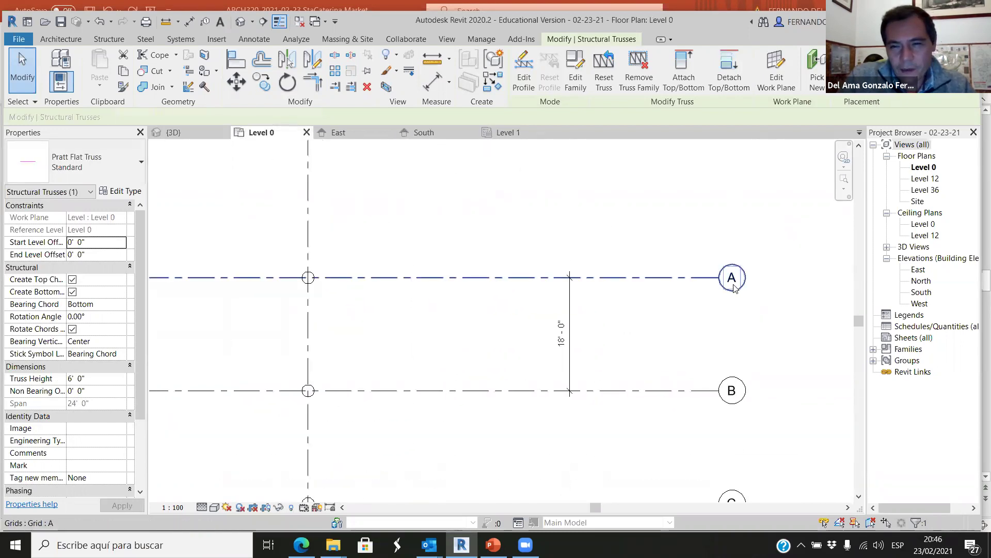
scroll(708, 275, down, 2)
scroll(624, 272, down, 1)
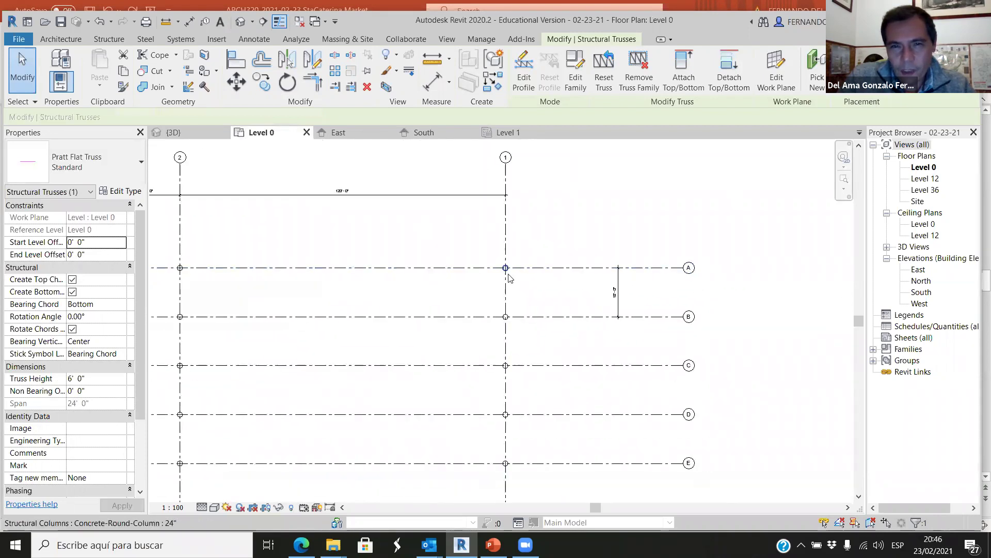
scroll(411, 285, down, 3)
scroll(419, 360, up, 2)
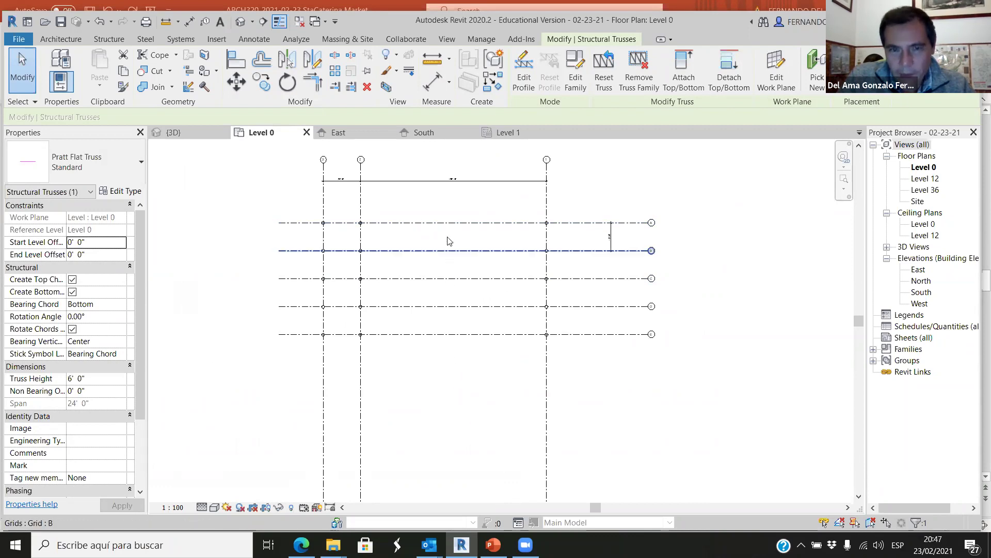
- Examine the column positions and grid spacing across grids A to E and 3 to 1 on the Level 0 plan
scroll(646, 222, up, 2)
scroll(652, 229, up, 1)
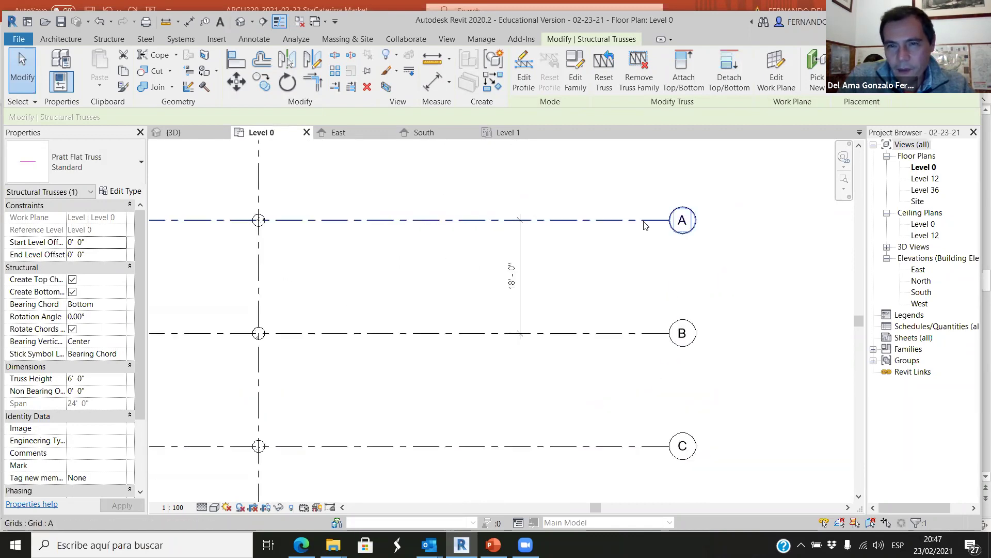
scroll(525, 224, up, 2)
scroll(337, 228, up, 2)
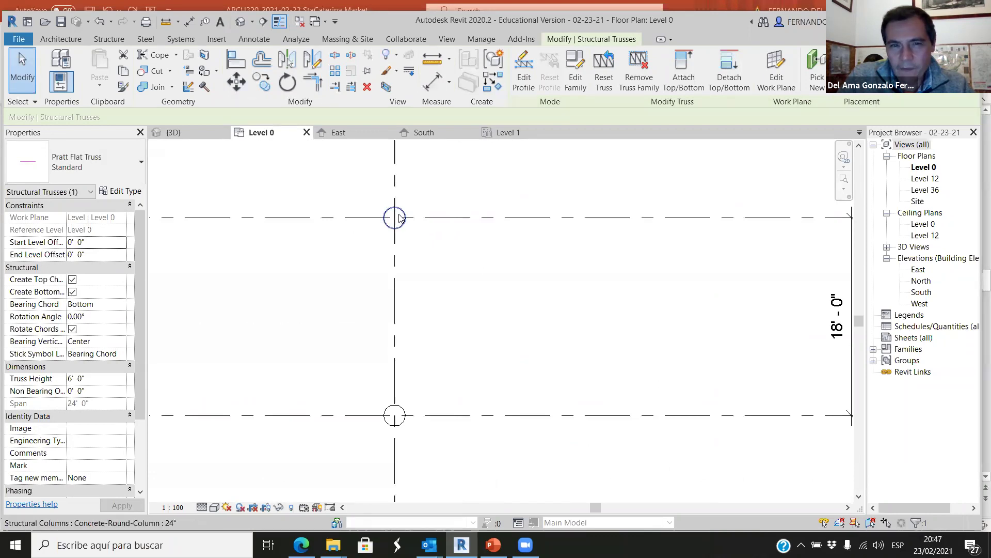
scroll(391, 223, up, 1)
scroll(567, 248, down, 4)
scroll(606, 258, down, 1)
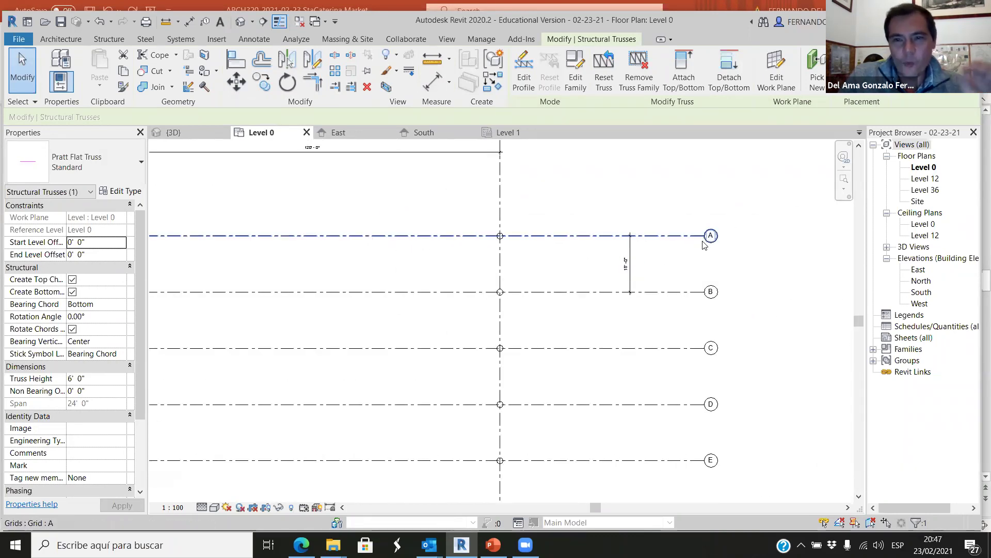
scroll(696, 254, down, 2)
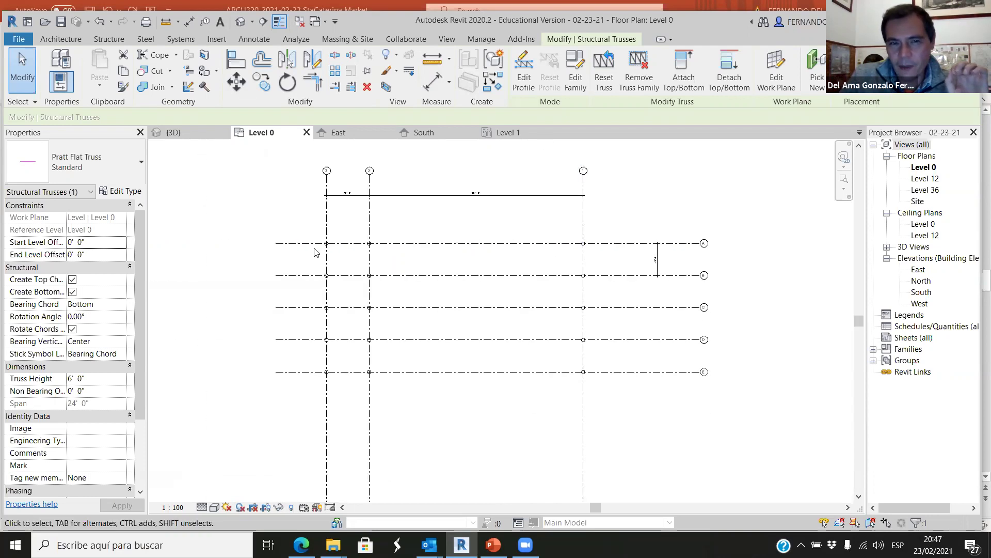
scroll(327, 246, up, 1)
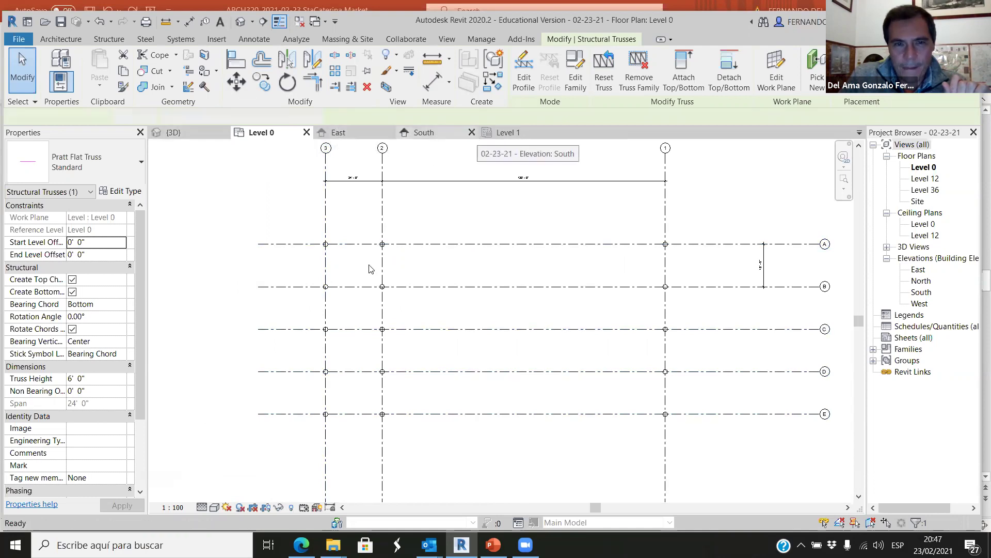
- Start a Model Line in the South elevation and set its work plane to Grid : A
click(423, 132)
scroll(380, 317, up, 3)
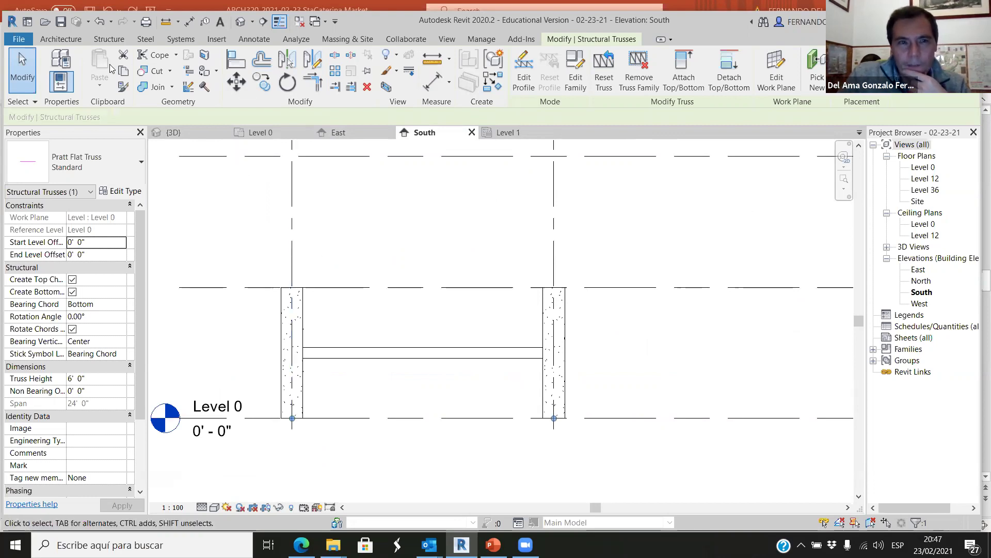
click(56, 41)
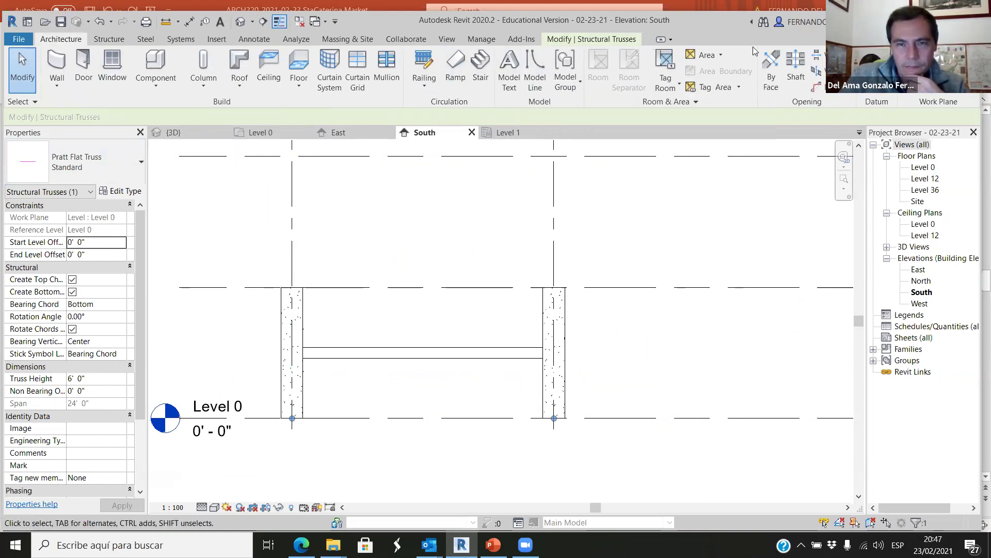
key(l)
key(i)
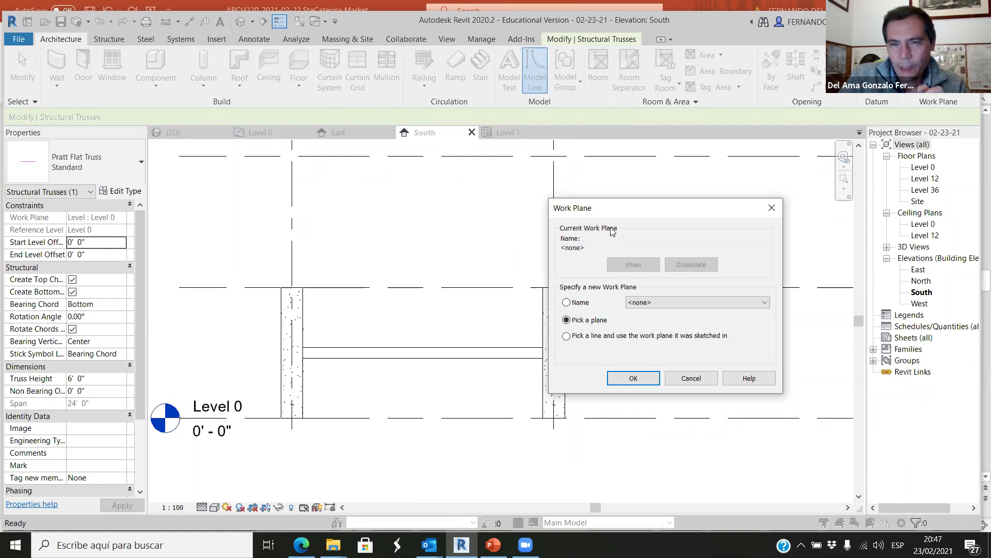
click(768, 303)
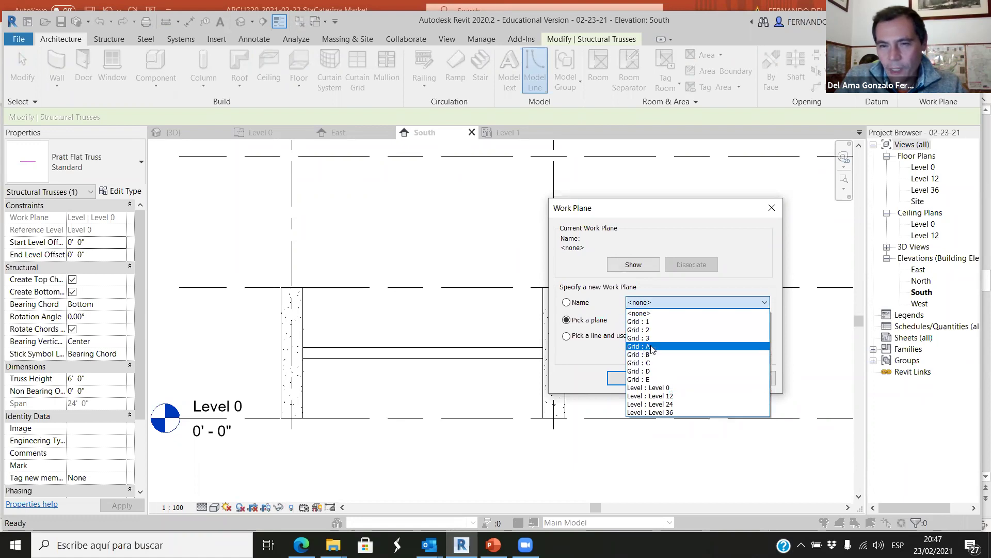
click(640, 346)
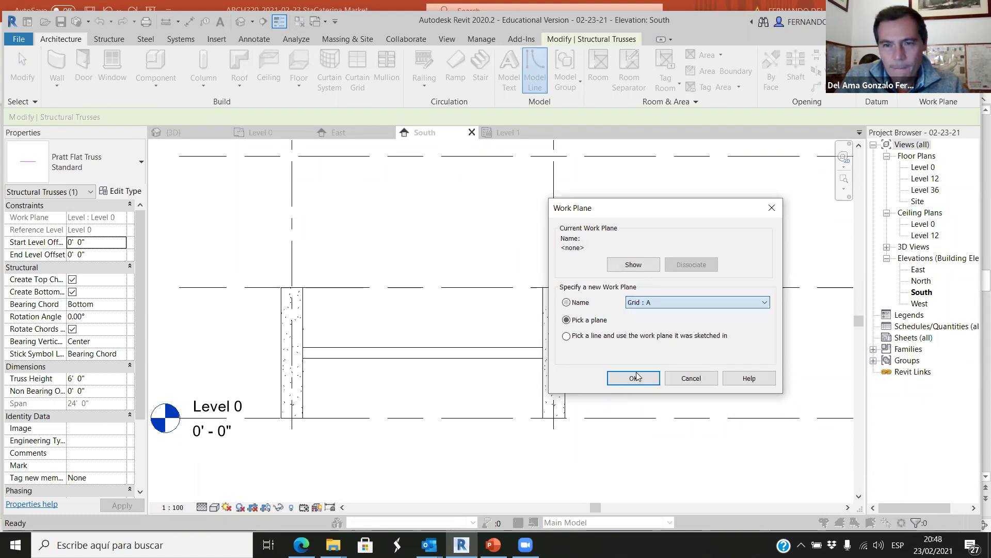
click(634, 378)
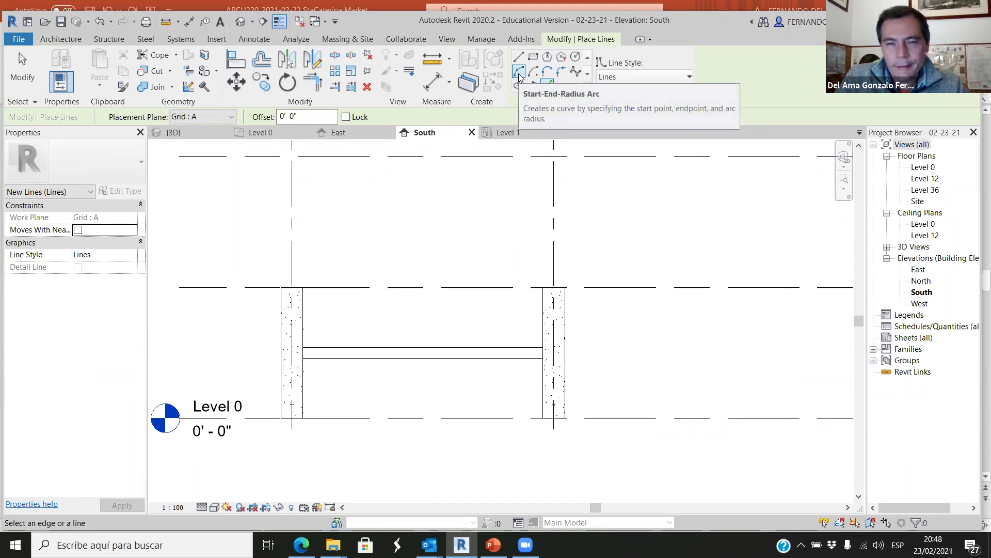
click(518, 57)
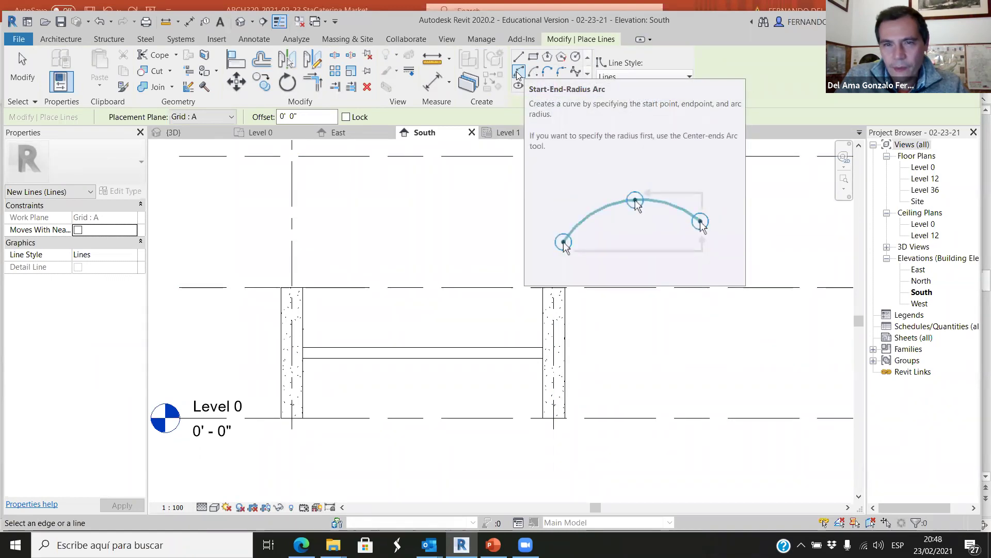
click(553, 417)
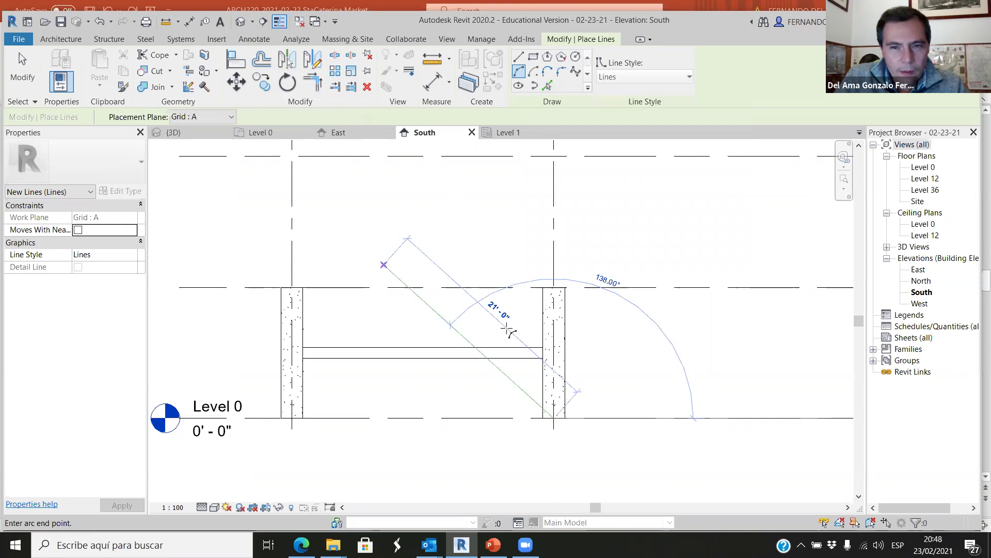
click(593, 280)
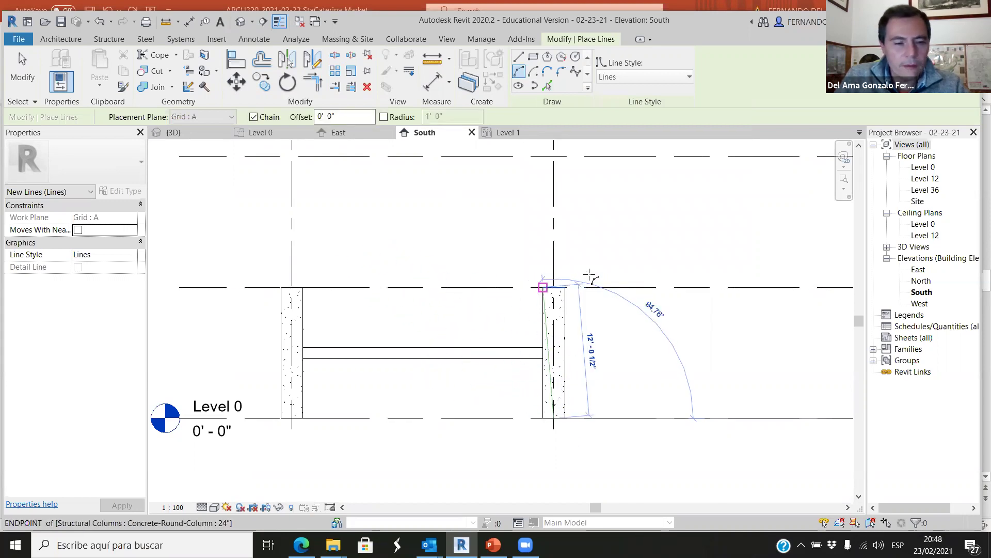
- Draw a Start-End-Radius Arc with a radius of about 17' 6" between the top centres of the columns on grids 3 and 2
click(521, 70)
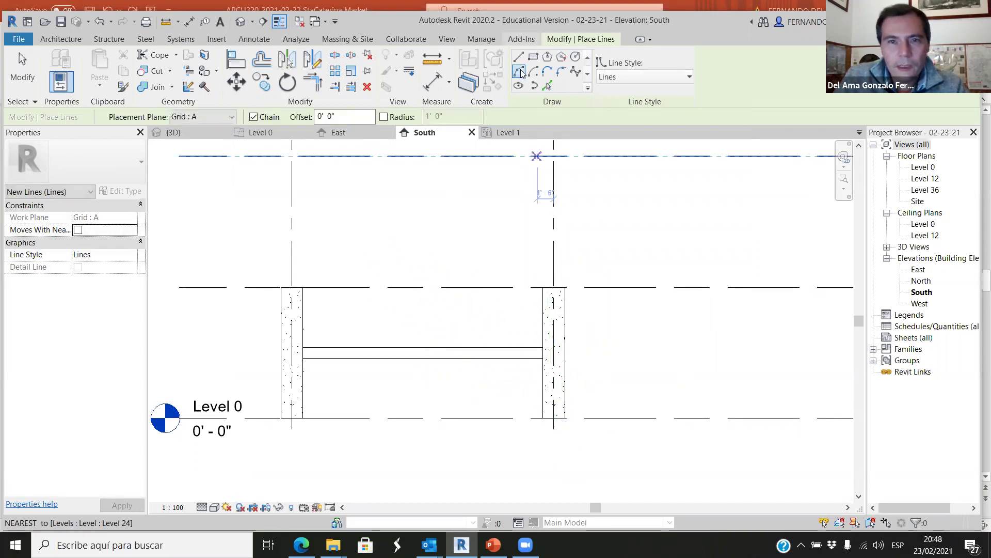
scroll(292, 287, up, 2)
click(293, 287)
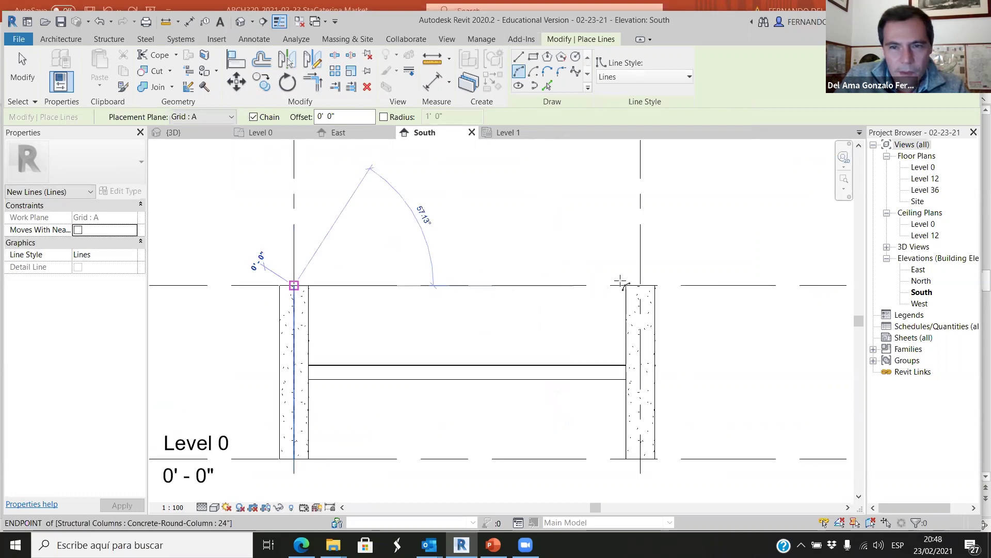
click(640, 286)
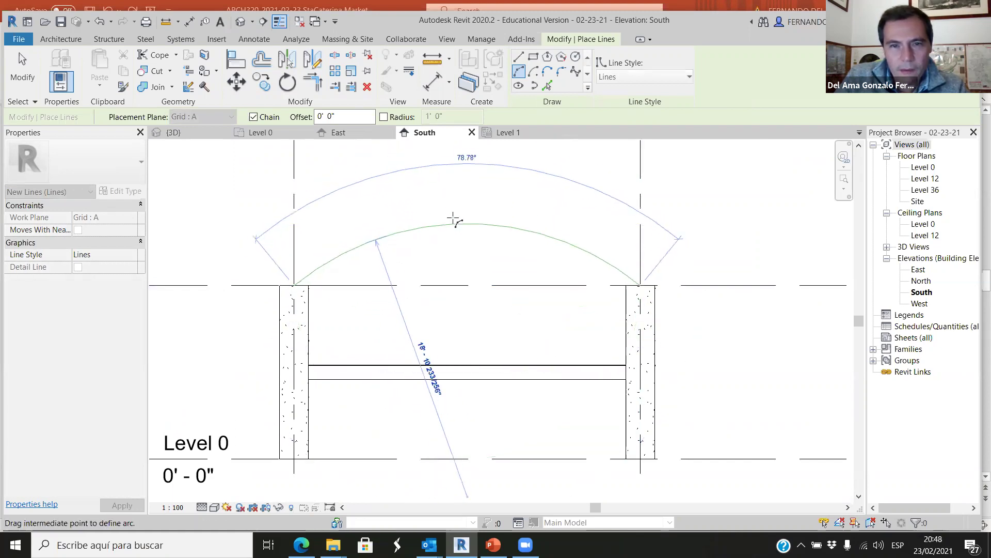
click(575, 356)
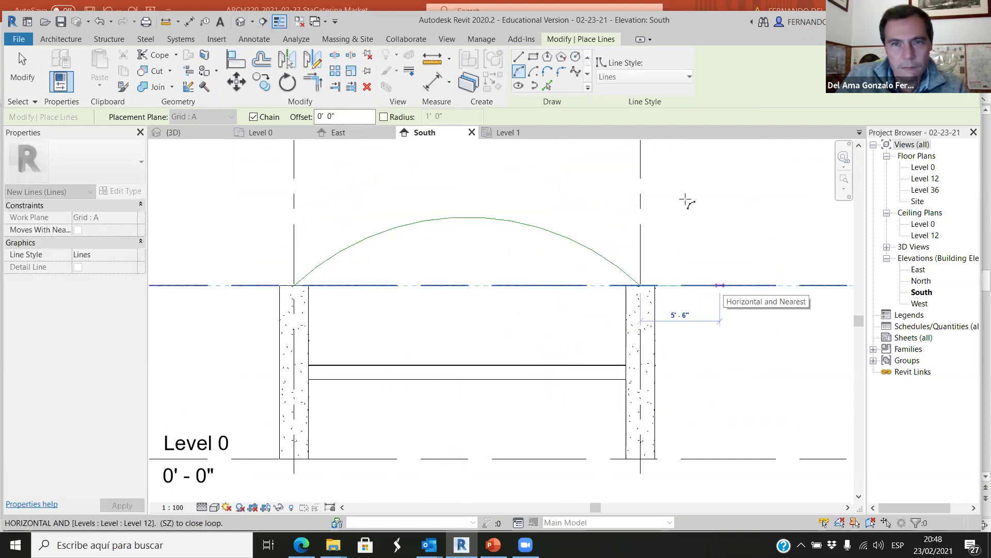
key(Escape)
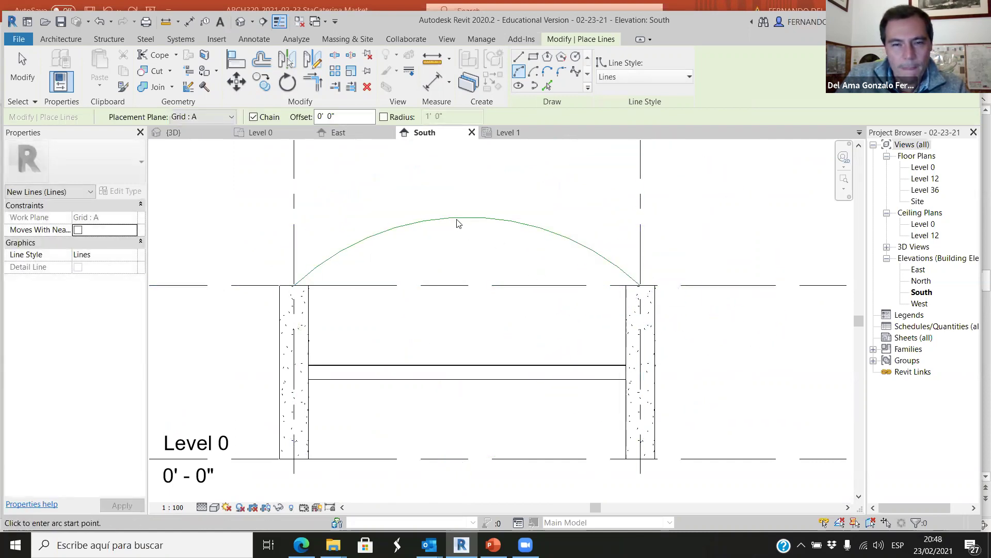
key(Escape)
key(ctrl+Left)
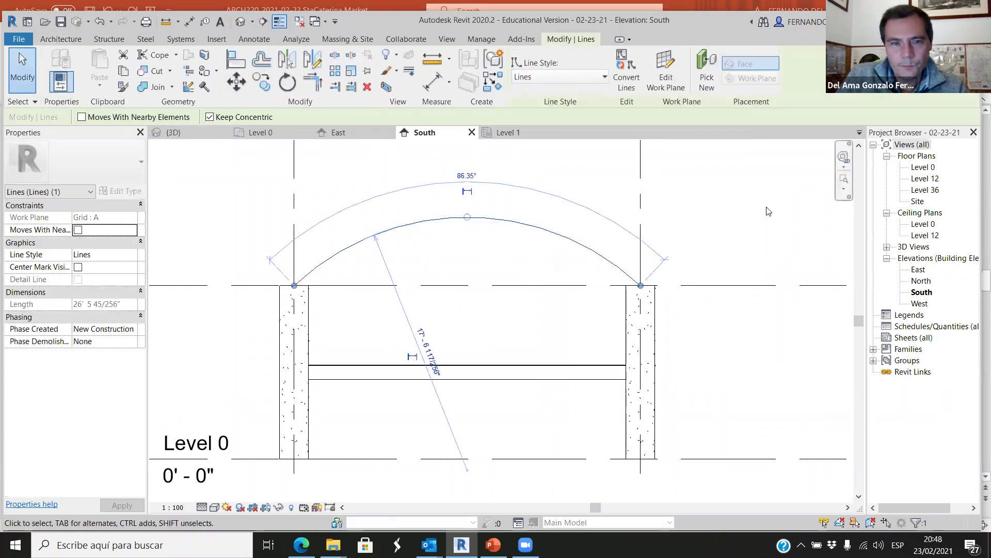
click(768, 211)
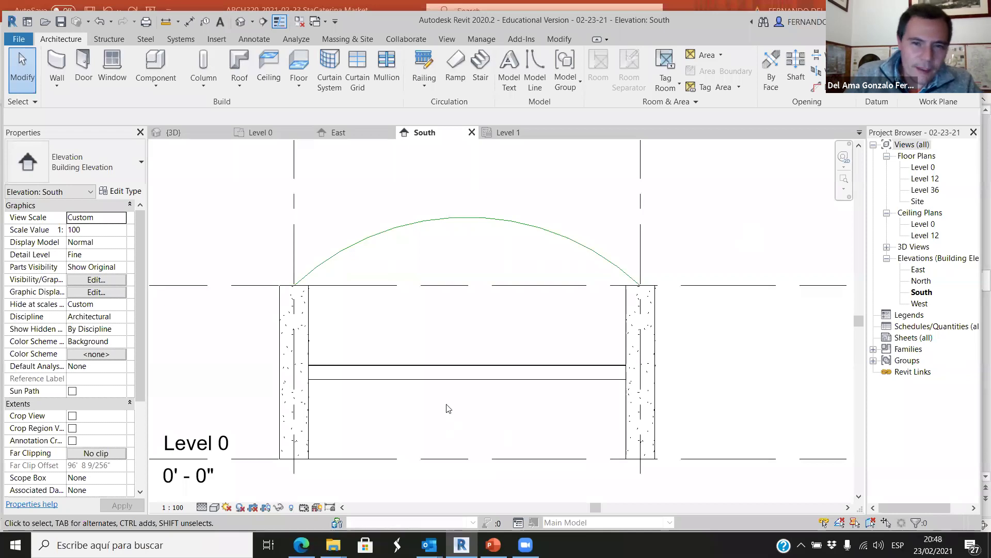
- Edit the profile of the truss between grids 3 and 2, picking the model arc as its top chord
click(451, 380)
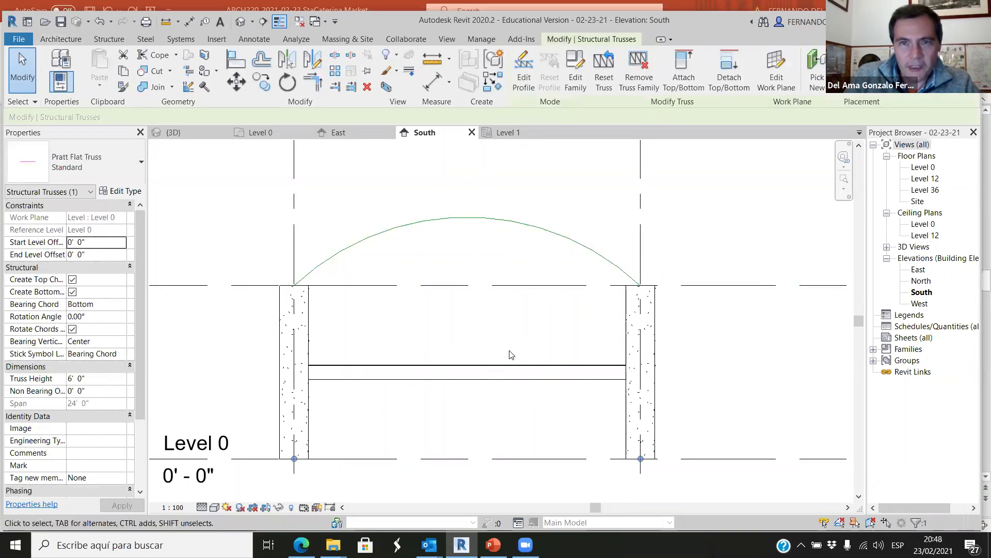
click(585, 68)
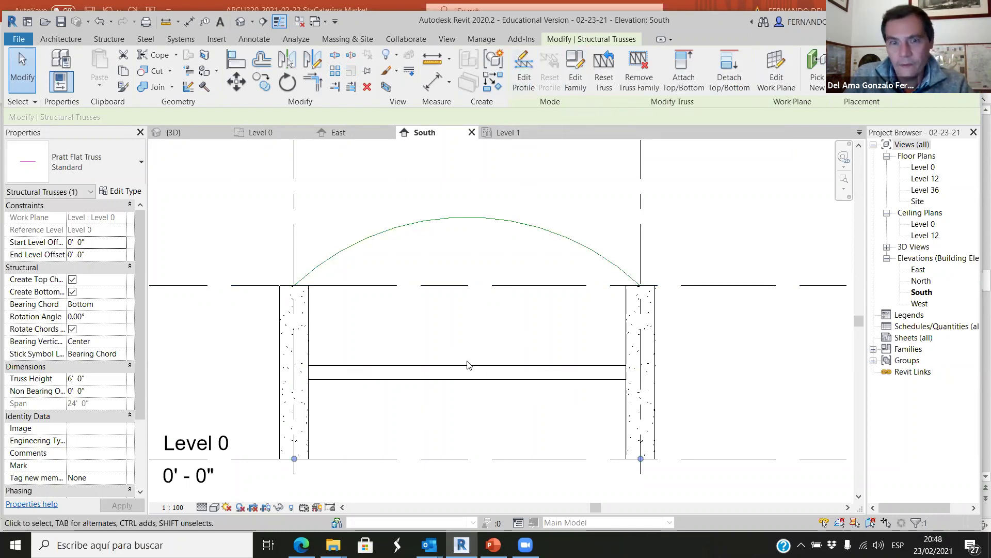
click(523, 74)
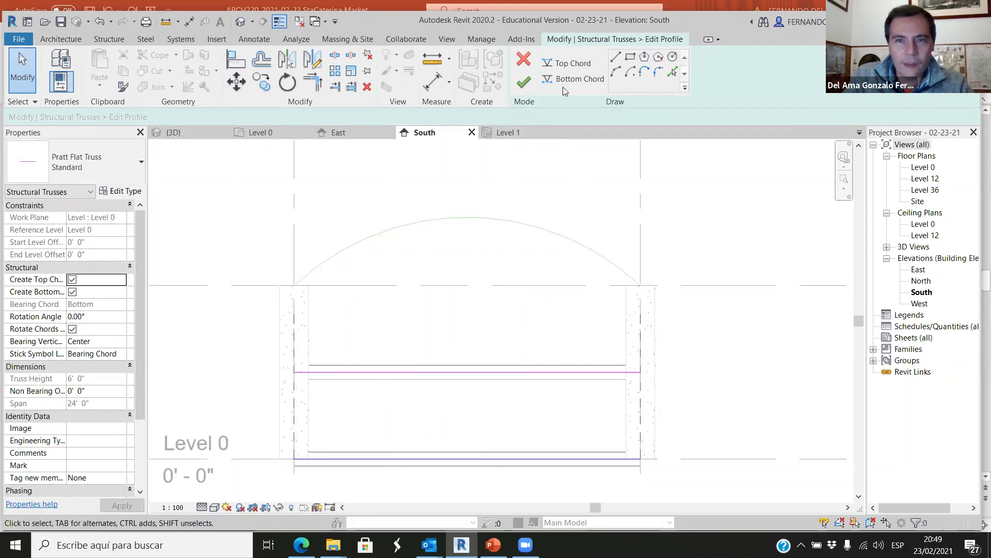
click(572, 64)
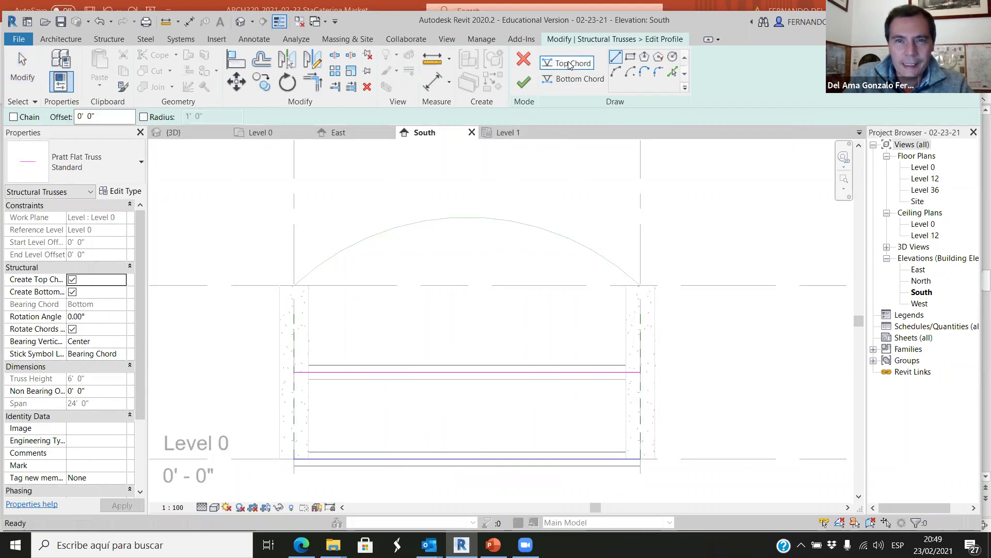
click(630, 72)
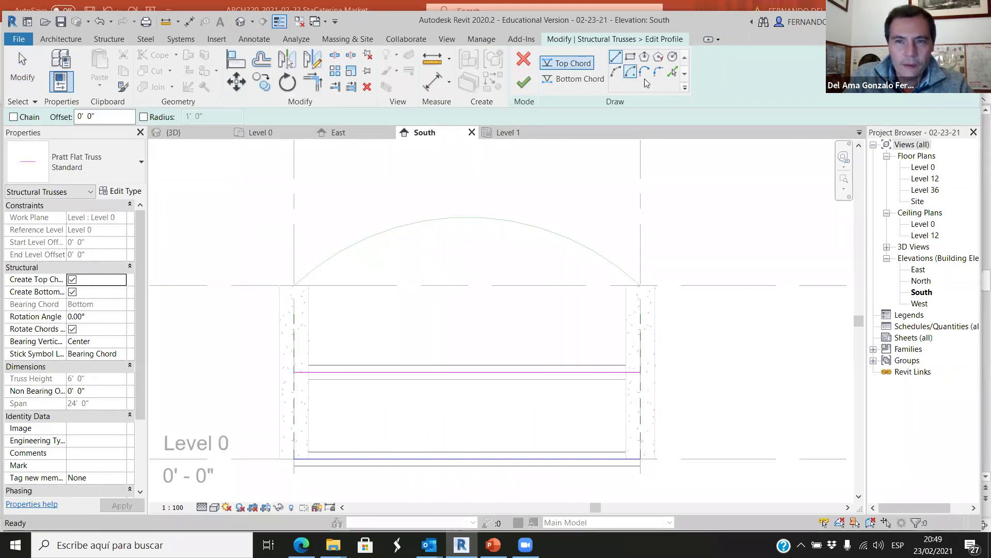
click(672, 71)
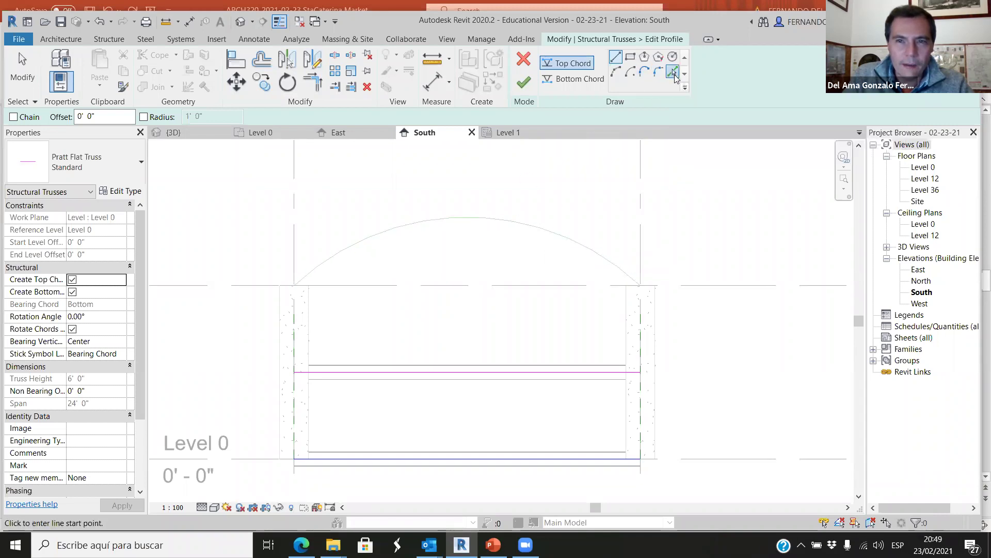
click(480, 220)
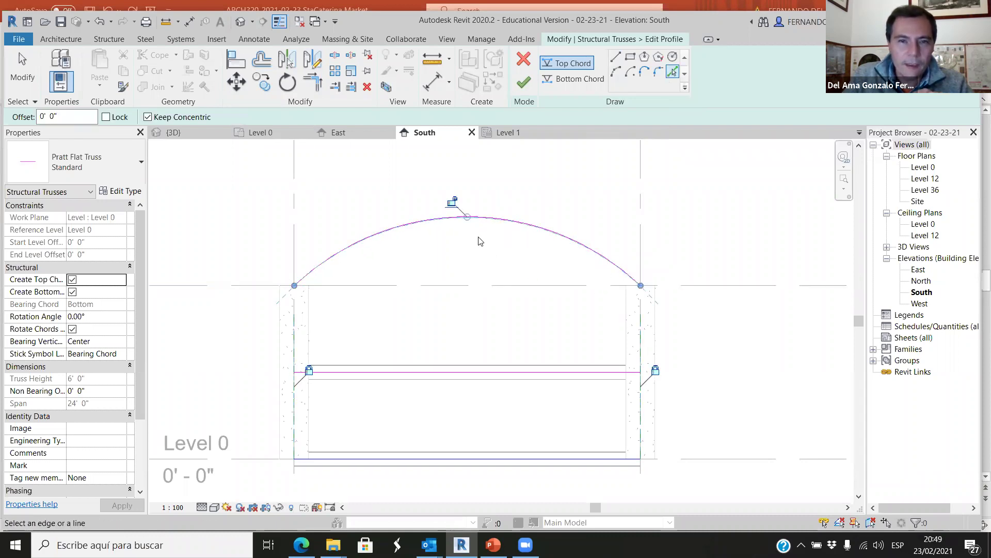
- Delete the old straight top chord line from the truss profile and finish the profile edit
click(376, 379)
key(ctrl+z)
key(Escape)
click(448, 373)
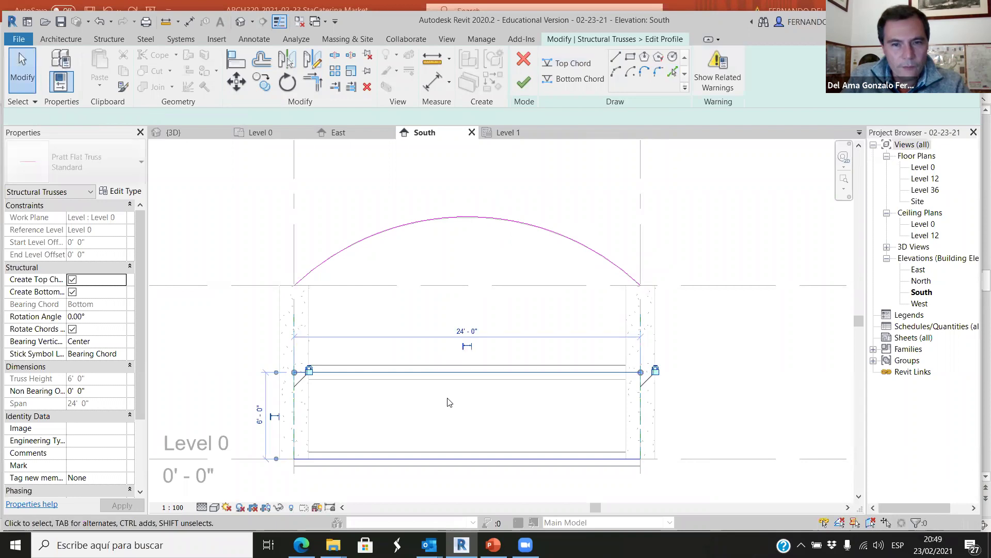
click(449, 404)
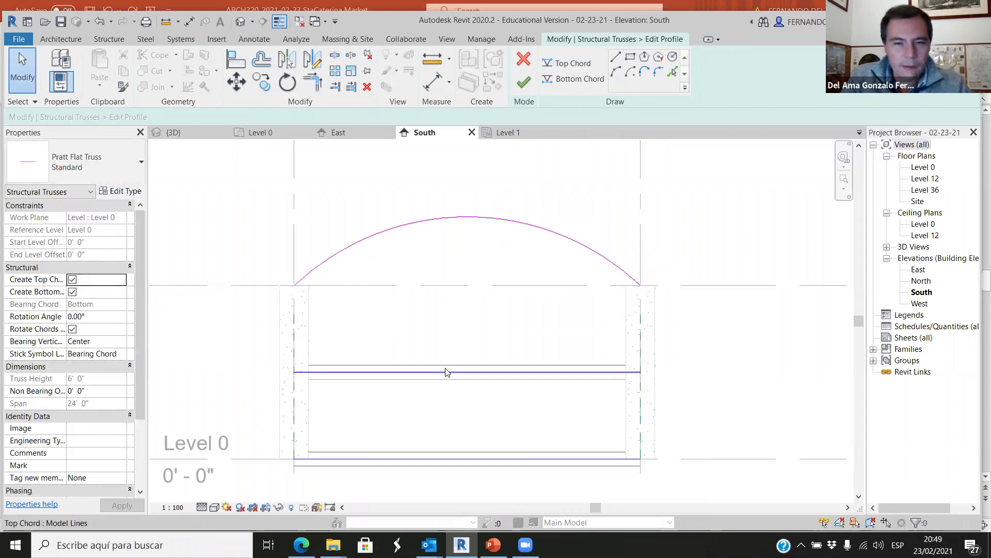
click(447, 372)
click(448, 377)
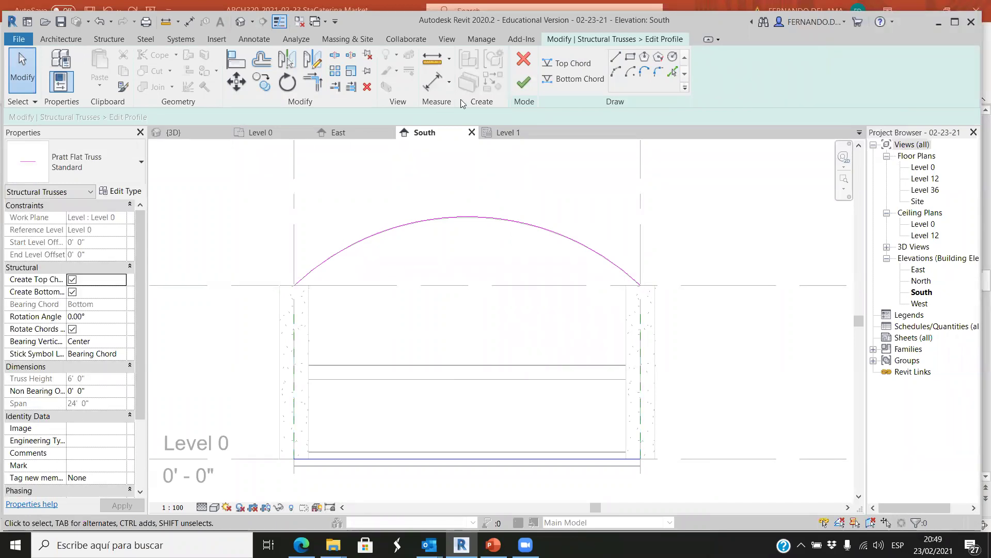
click(524, 82)
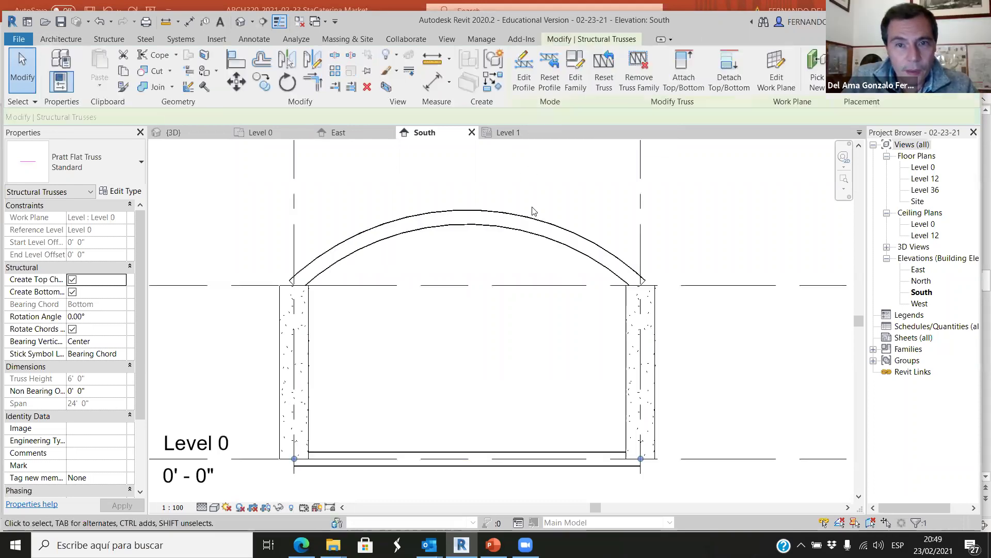
- Turn off the truss's bottom chord and inspect the arched truss in the 3D view
scroll(524, 243, down, 2)
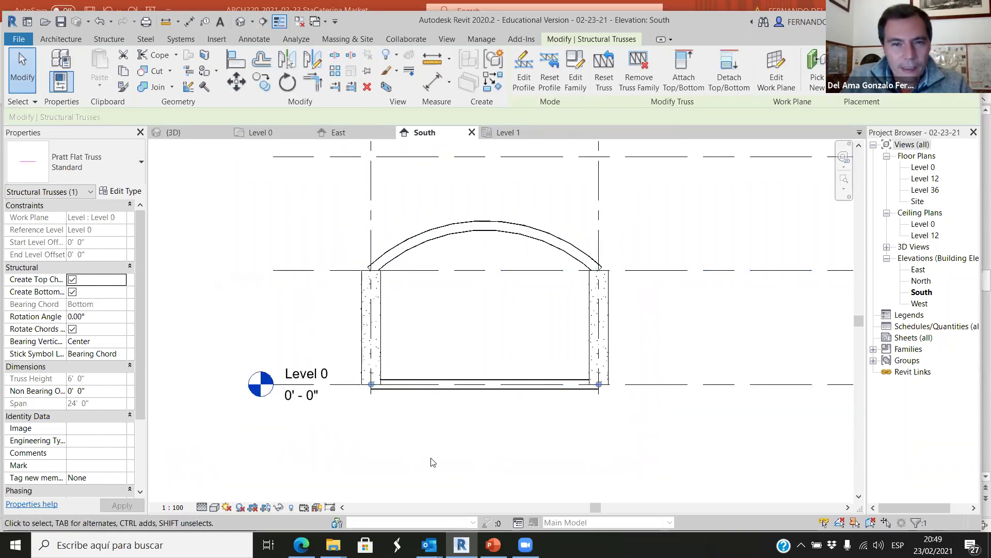
click(72, 292)
click(473, 452)
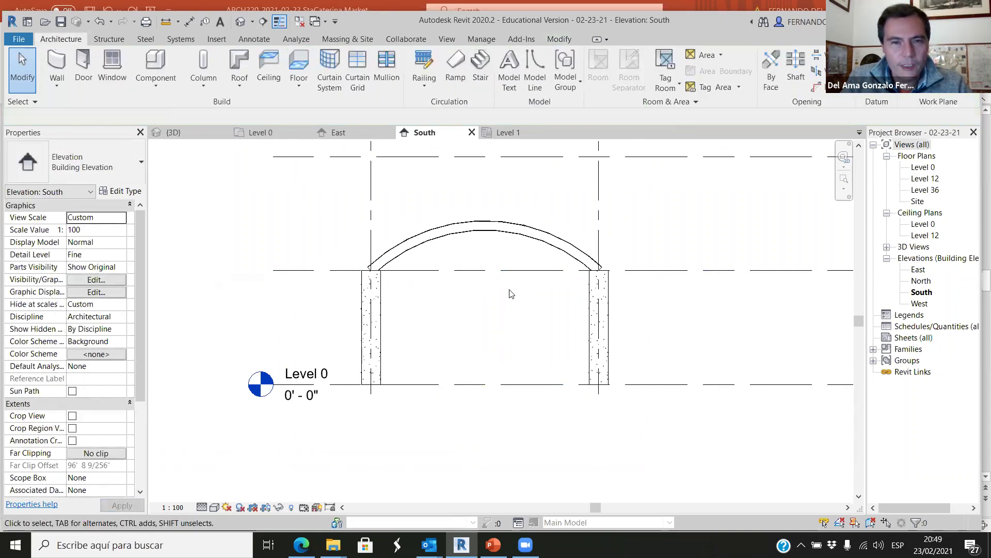
click(209, 133)
shift+middle_drag(358, 349, 356, 258)
scroll(356, 253, up, 6)
scroll(464, 362, down, 2)
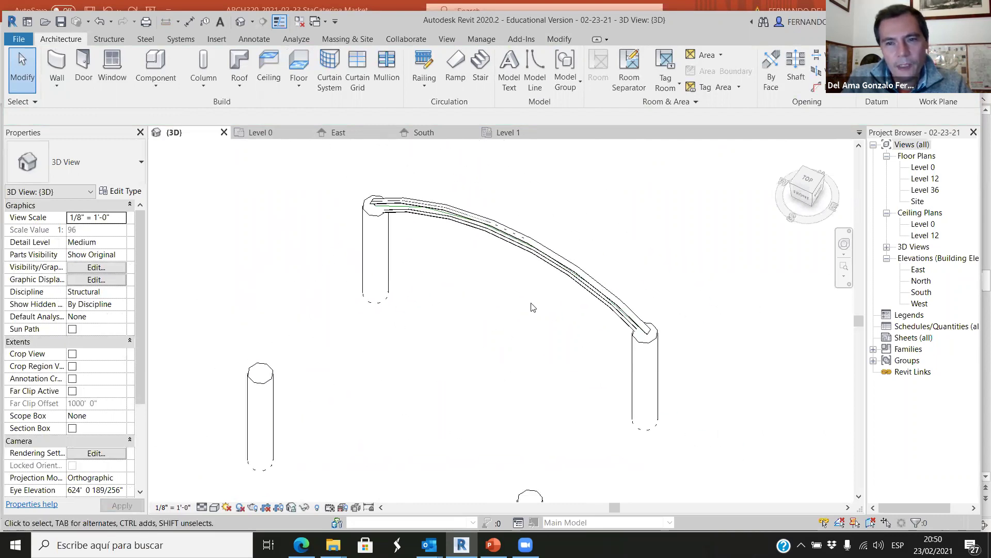
- Undo the truss's arched profile edit, its bottom chord change and the model arc, going back to the straight truss with webs
click(559, 267)
scroll(568, 310, up, 1)
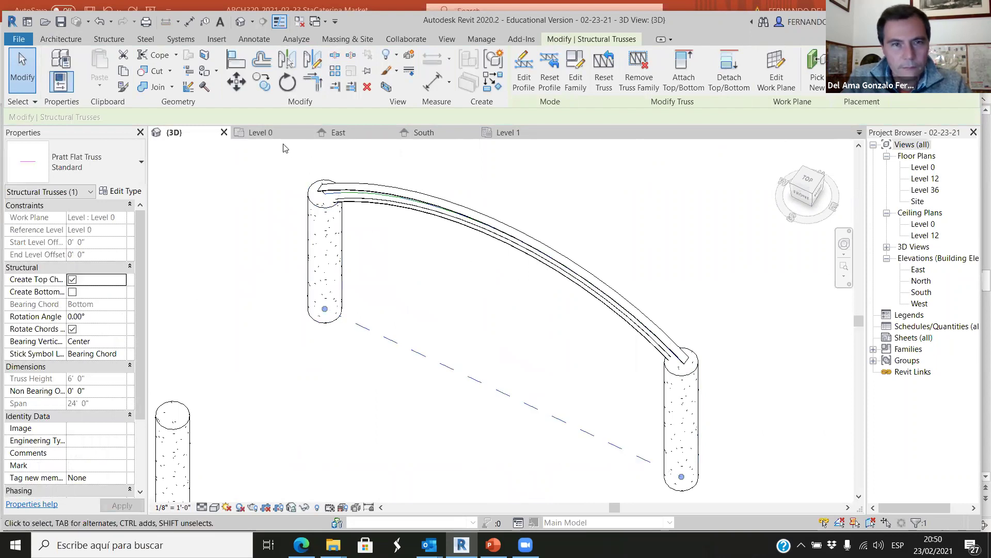
click(449, 131)
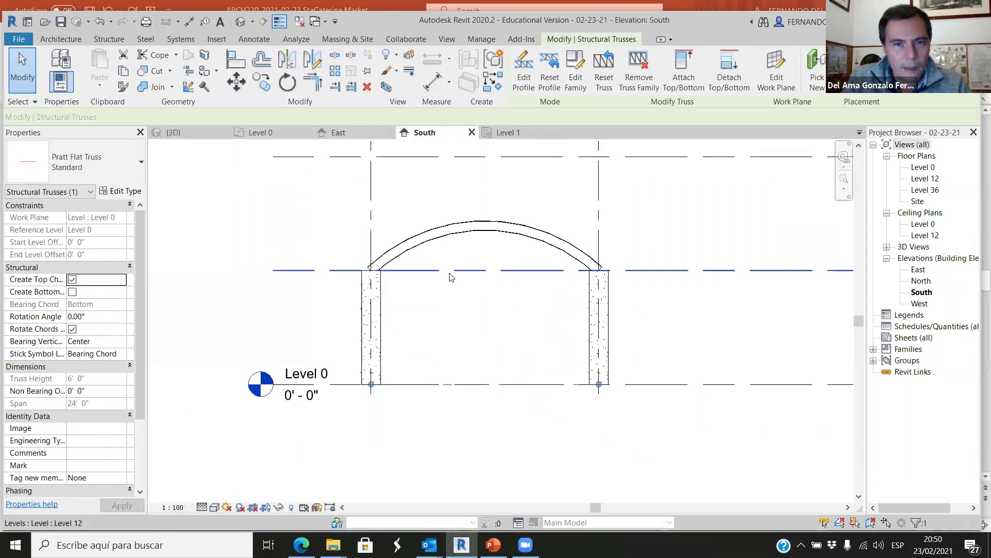
double_click(451, 274)
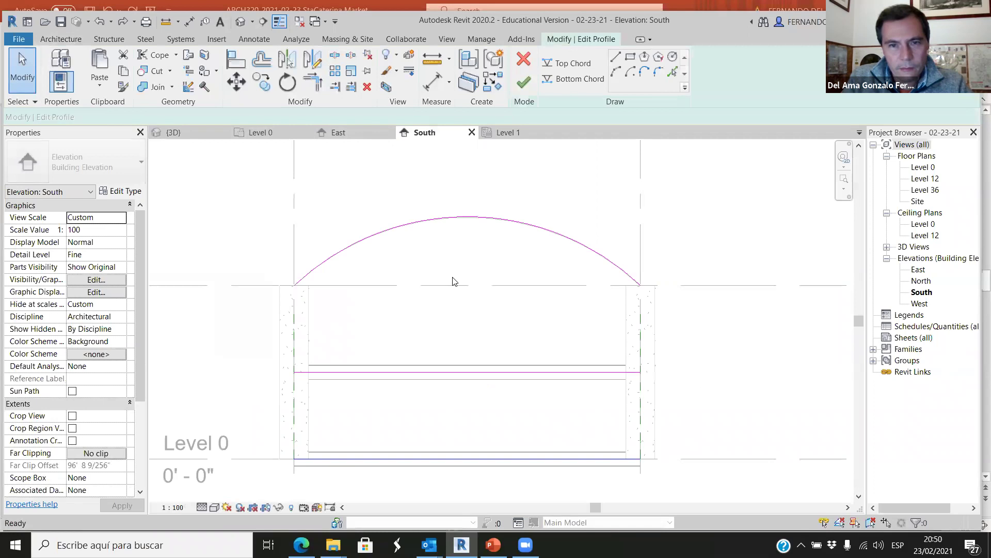
key(Escape)
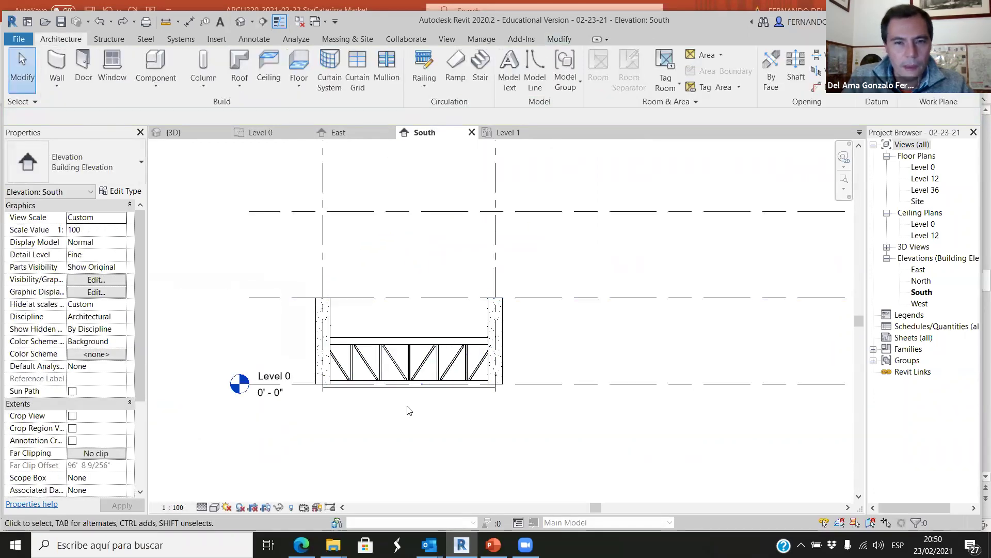
- Open the edited Pratt Flat Truss family and load it into the project, overwriting the existing version
scroll(410, 392, up, 3)
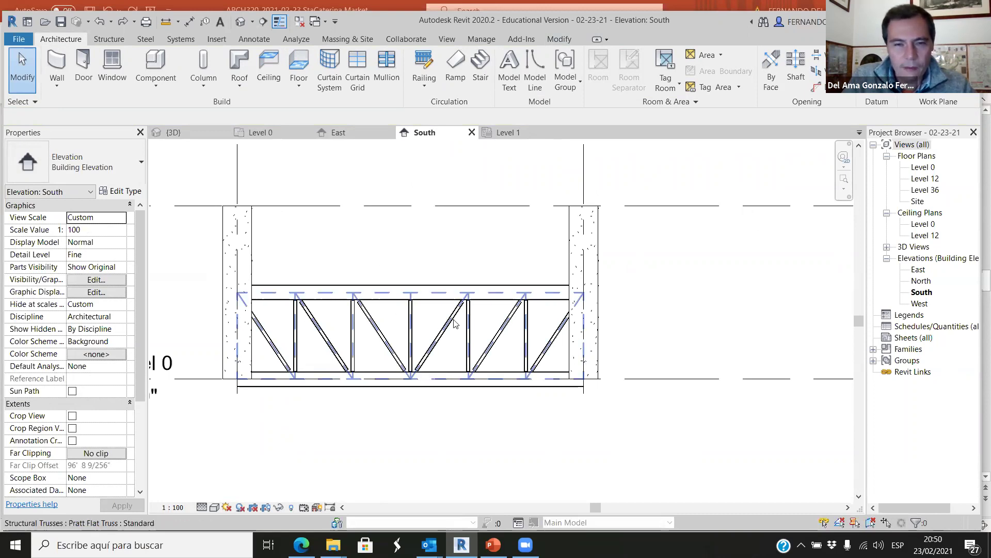
double_click(511, 386)
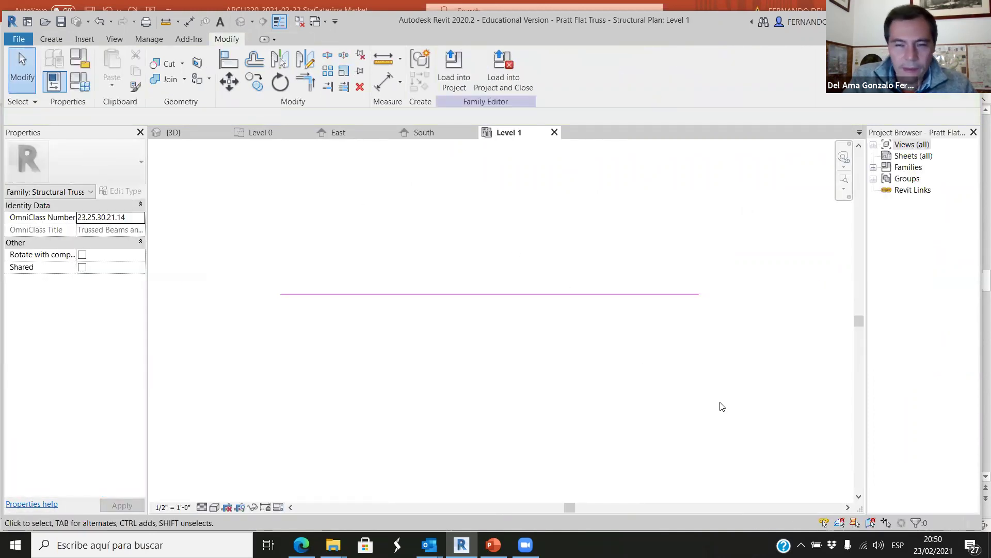
drag(739, 443, 327, 347)
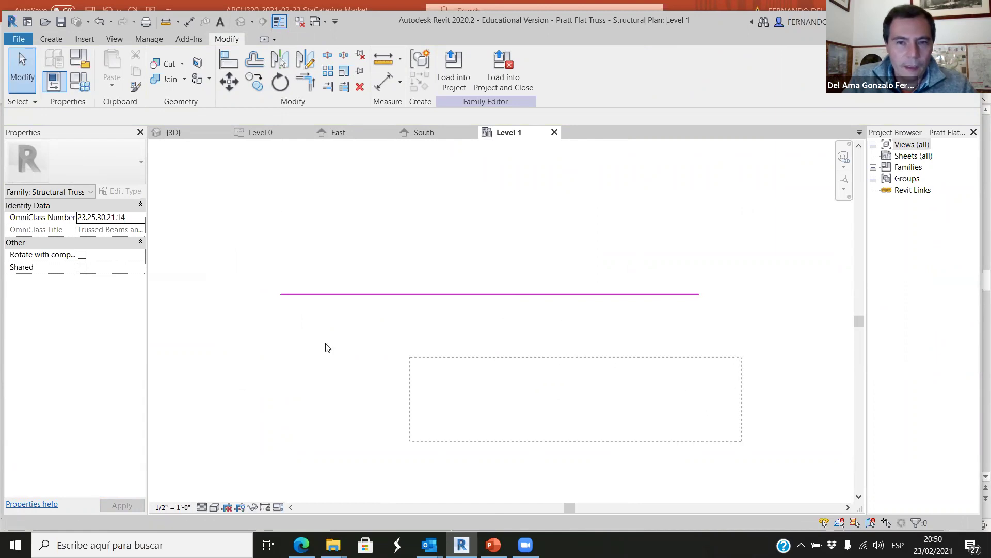
drag(221, 314, 222, 313)
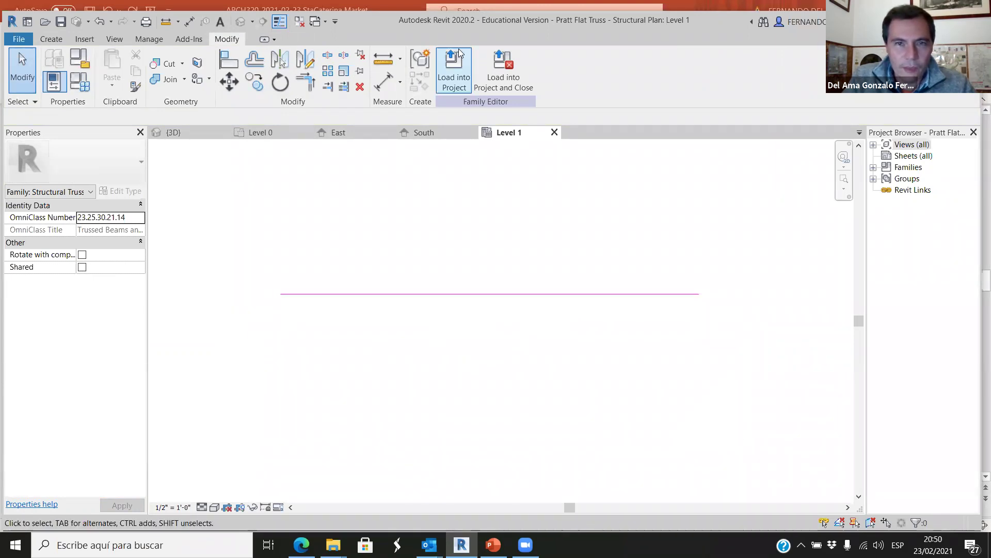
click(454, 82)
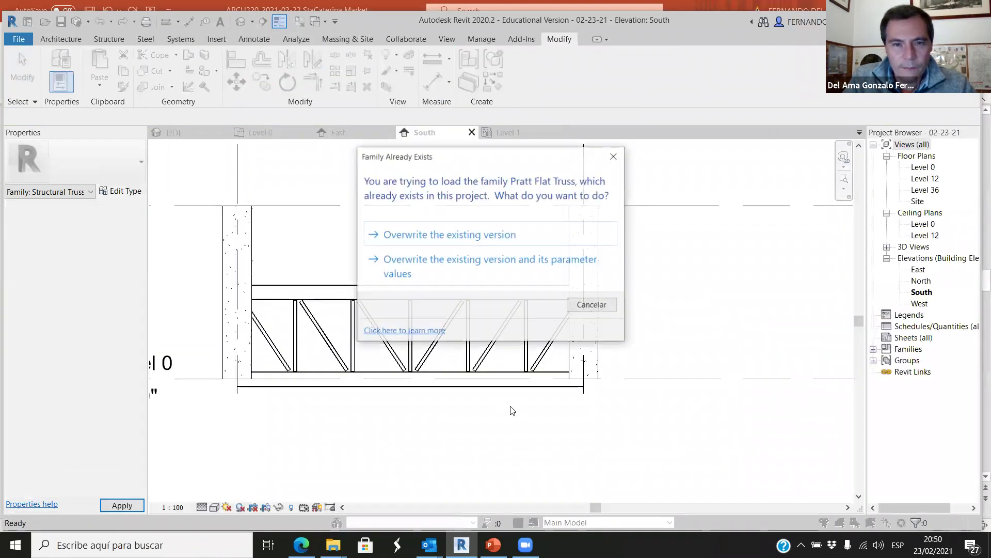
click(474, 237)
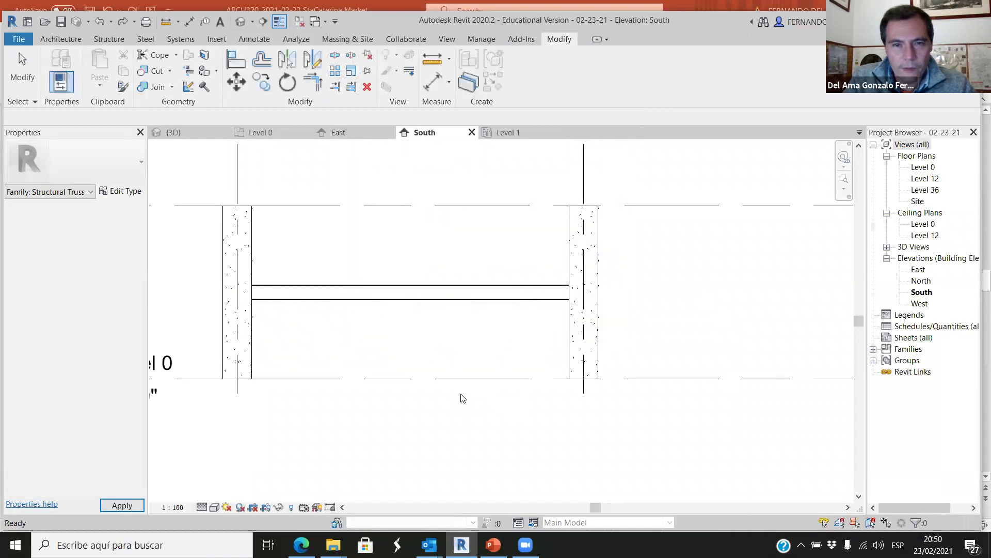
click(421, 289)
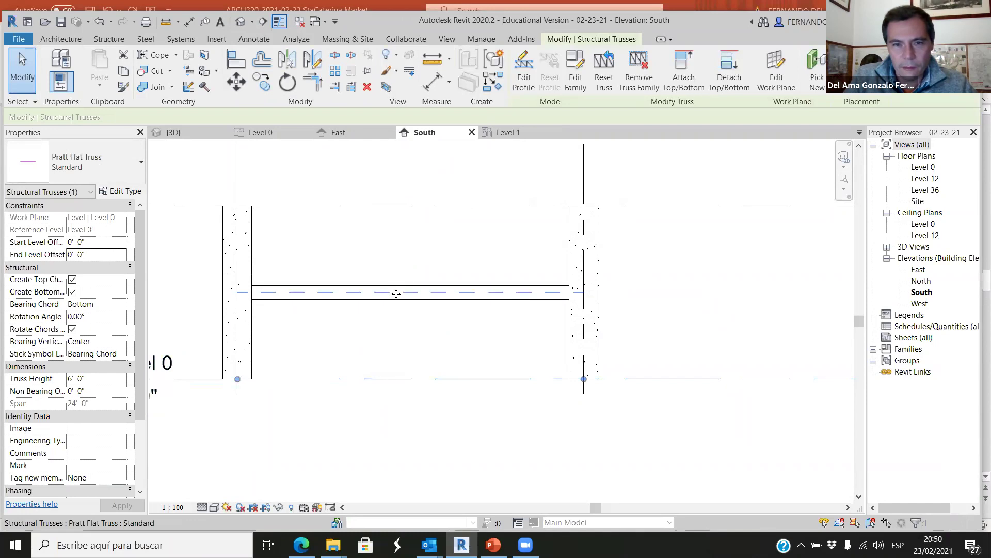
click(435, 392)
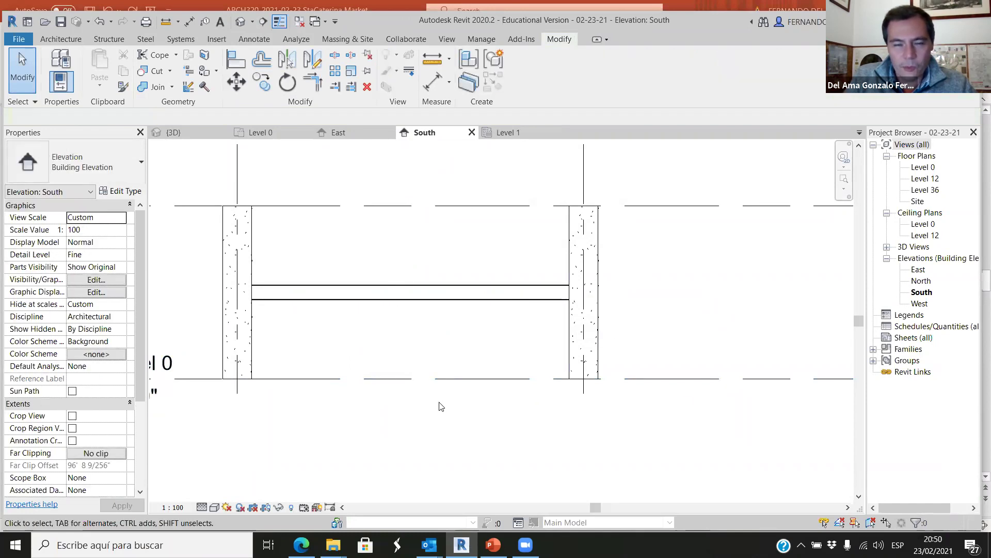
- Start a model line in the South elevation with Grid A as its work plane
scroll(442, 406, down, 4)
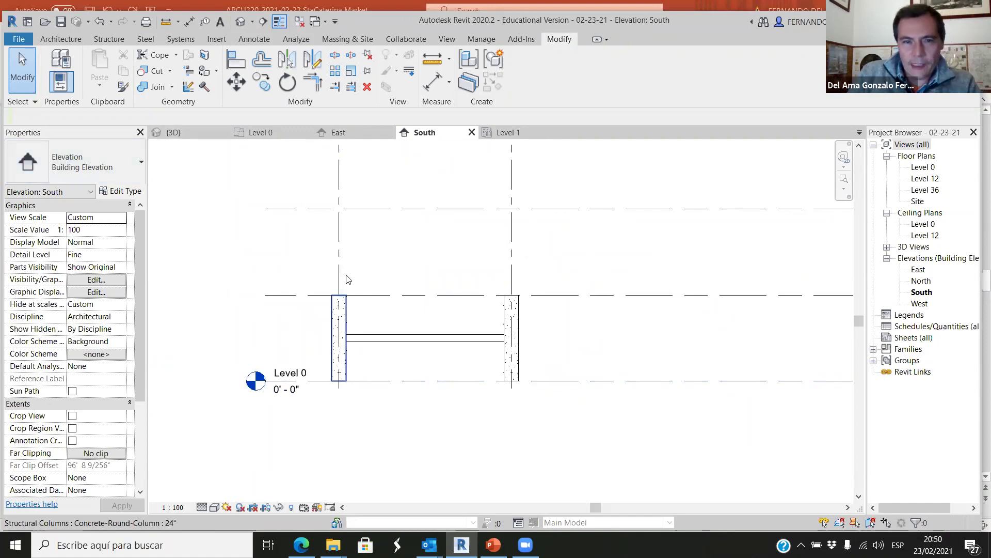
click(61, 39)
click(532, 65)
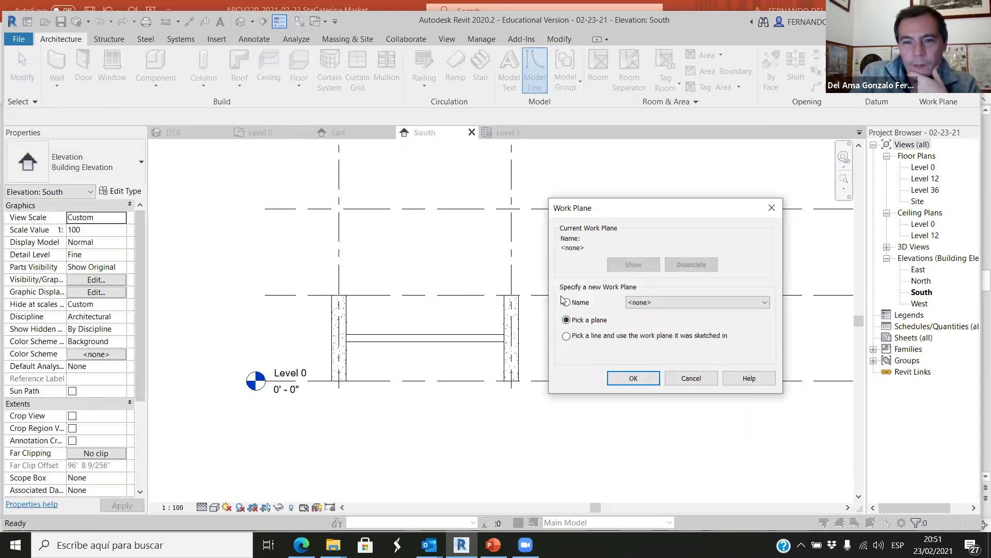
click(765, 302)
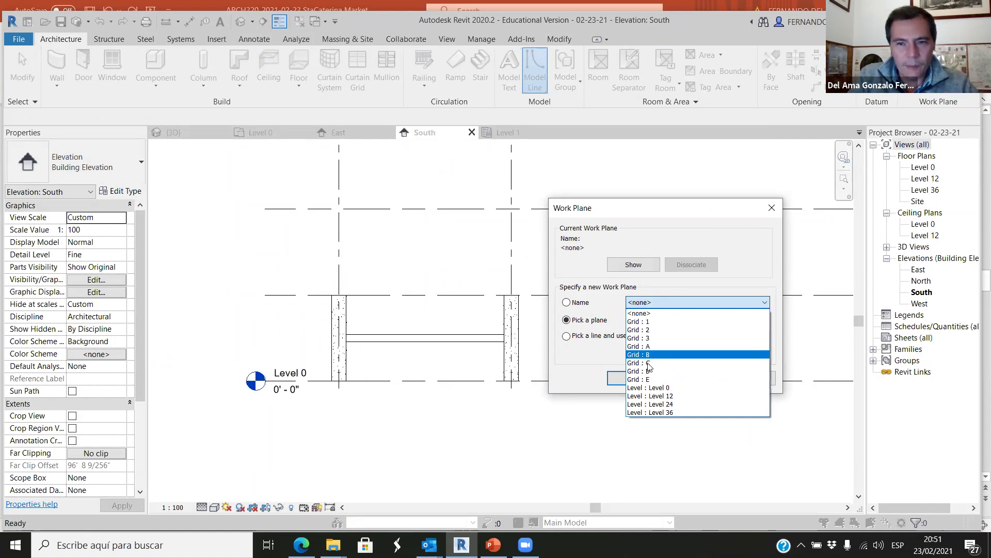
click(649, 347)
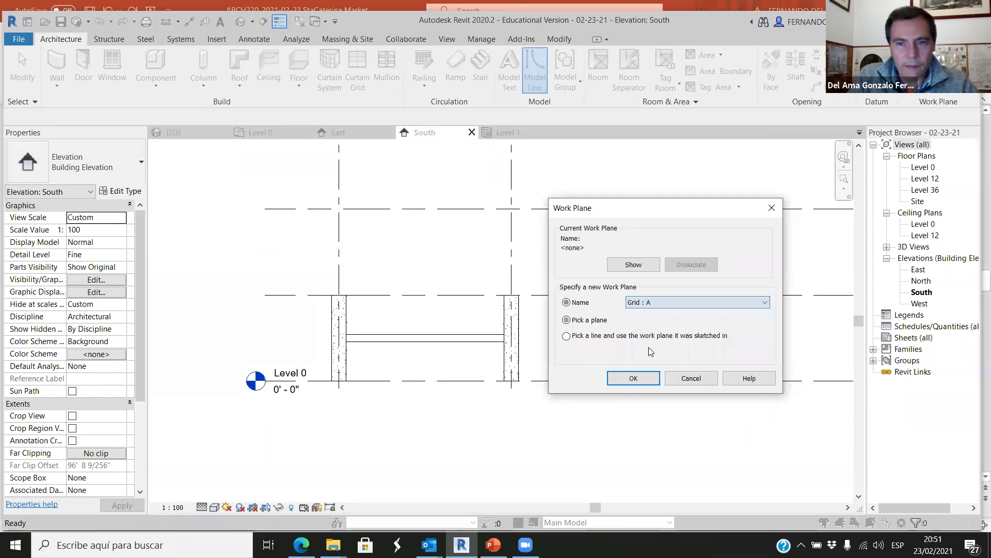
click(637, 381)
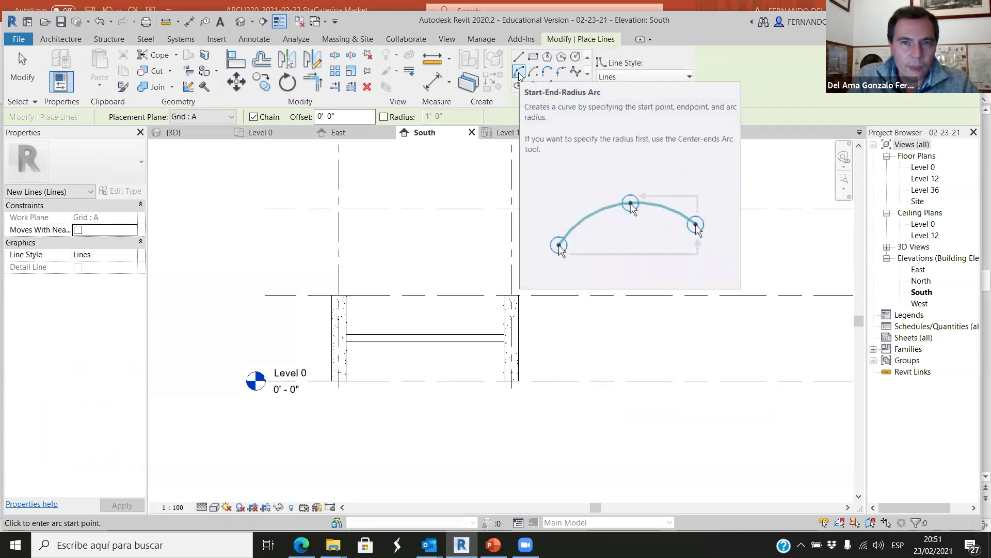
- Draw a Start-End-Radius Arc with a radius of about 12' 8" between the top centres of the two columns
click(342, 296)
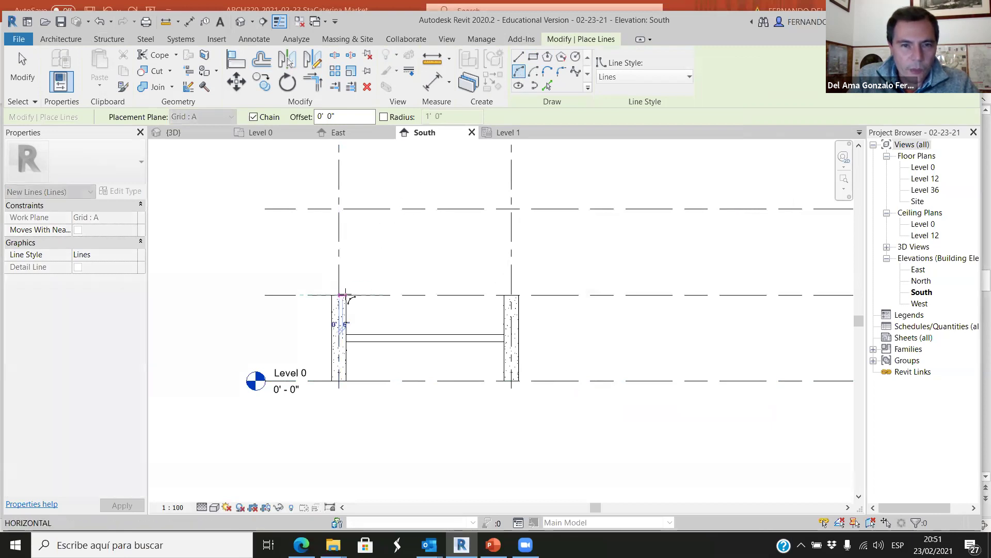
click(511, 296)
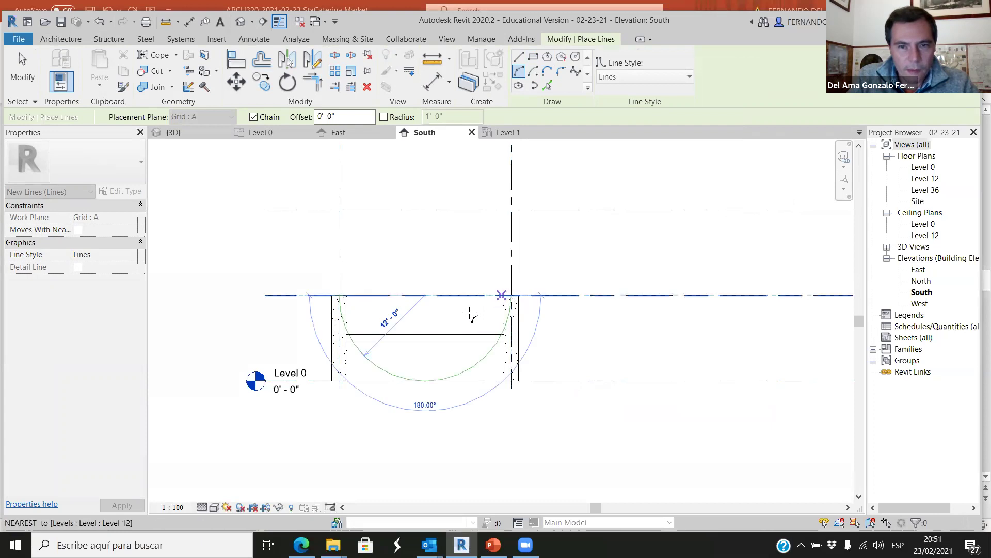
click(436, 236)
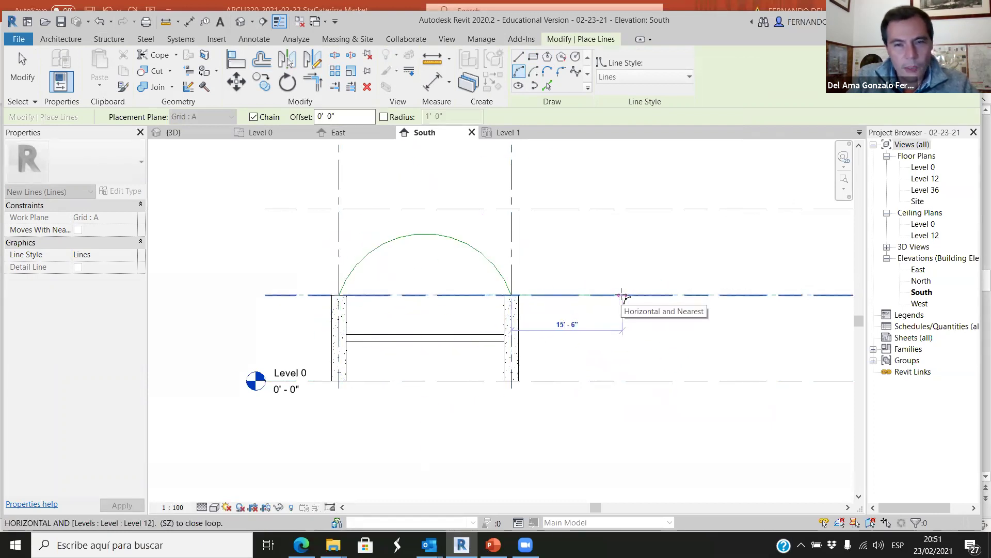
key(Escape)
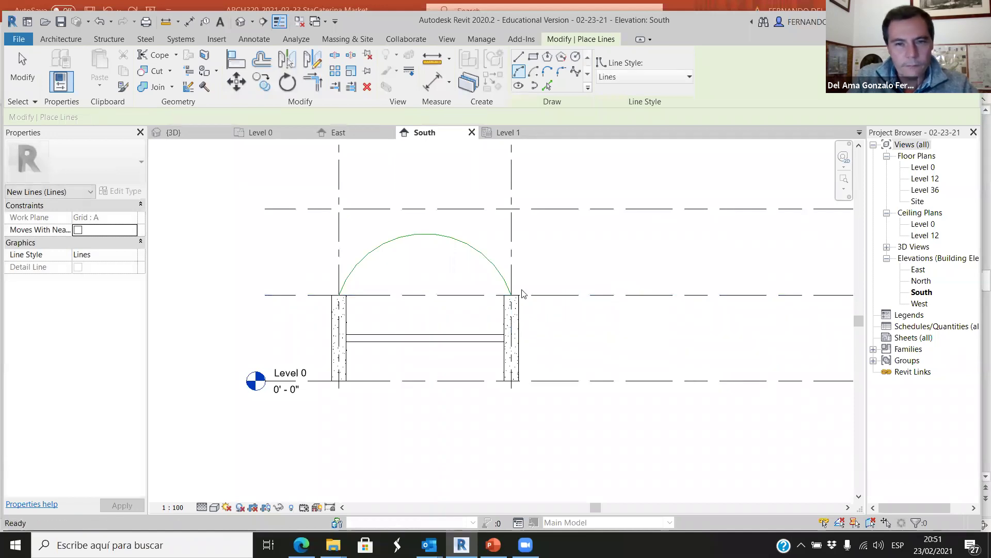
key(Escape)
scroll(480, 235, up, 3)
scroll(343, 289, down, 2)
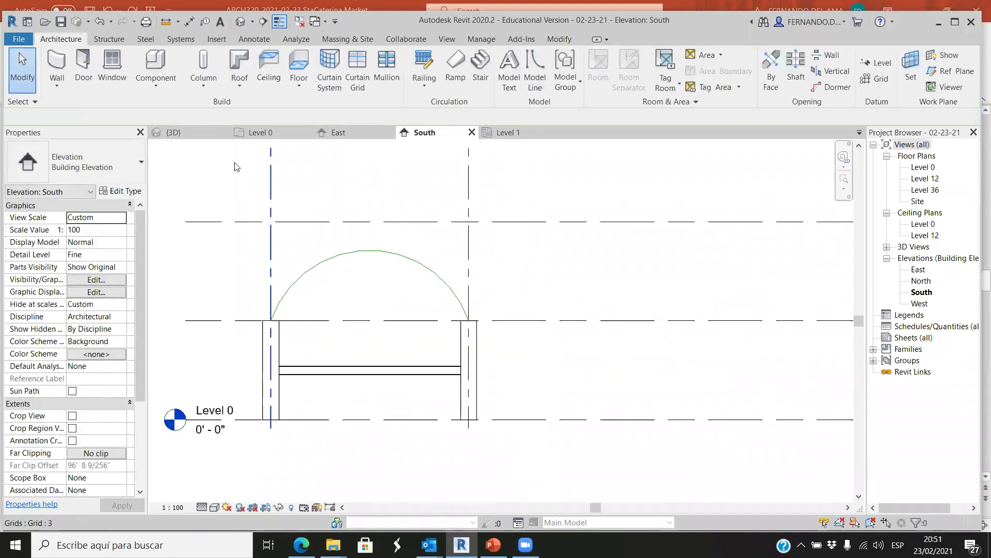
- Inspect the model arc's position above the columns and the straight truss in the 3D view
click(202, 133)
shift+middle_drag(436, 340, 686, 401)
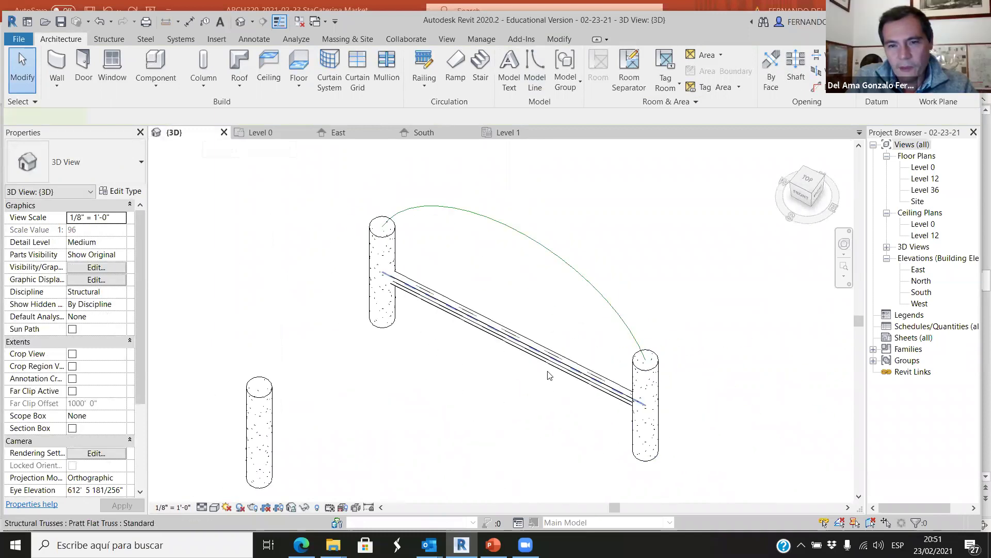
click(549, 375)
click(566, 268)
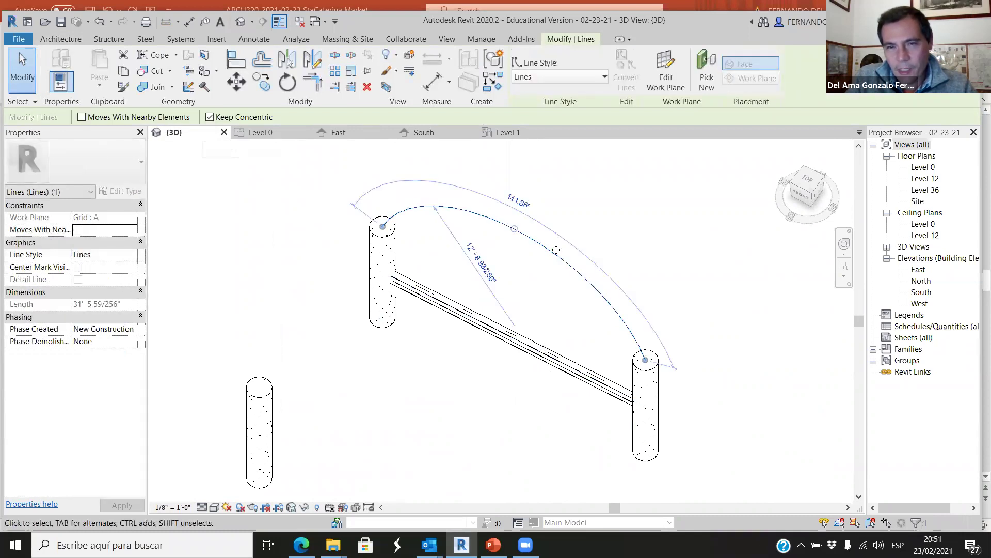
- Open the profile of the straight truss between the two columns for editing in the South elevation
click(421, 133)
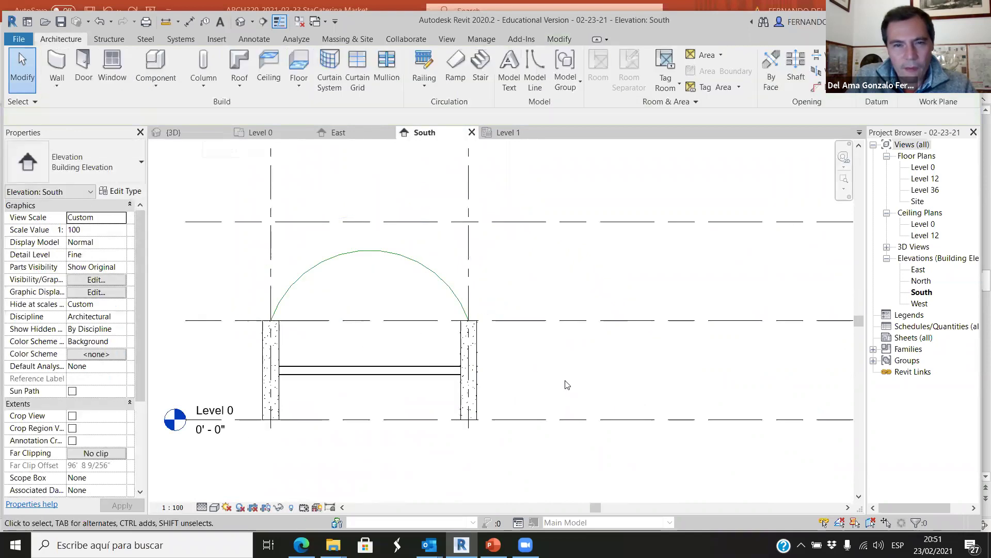
scroll(460, 410, down, 1)
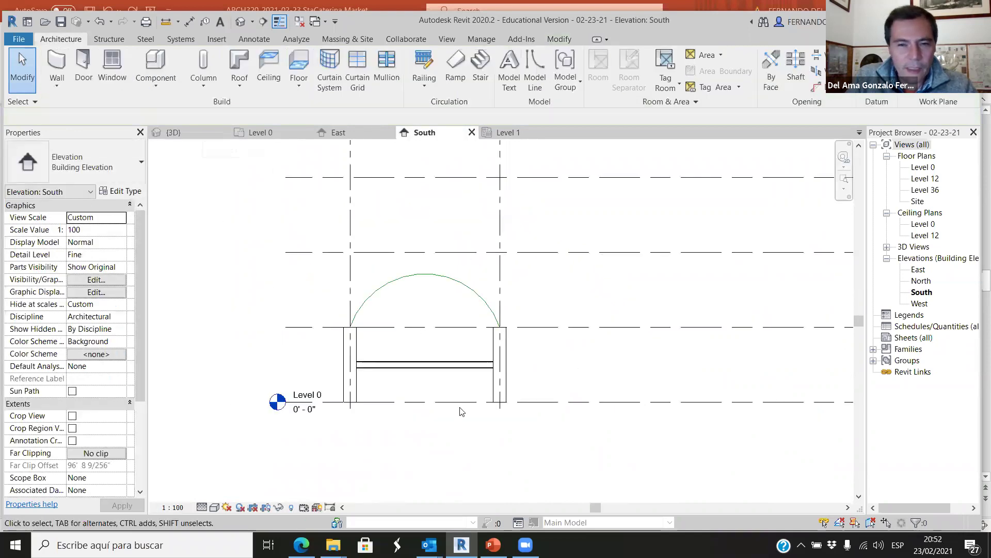
click(439, 391)
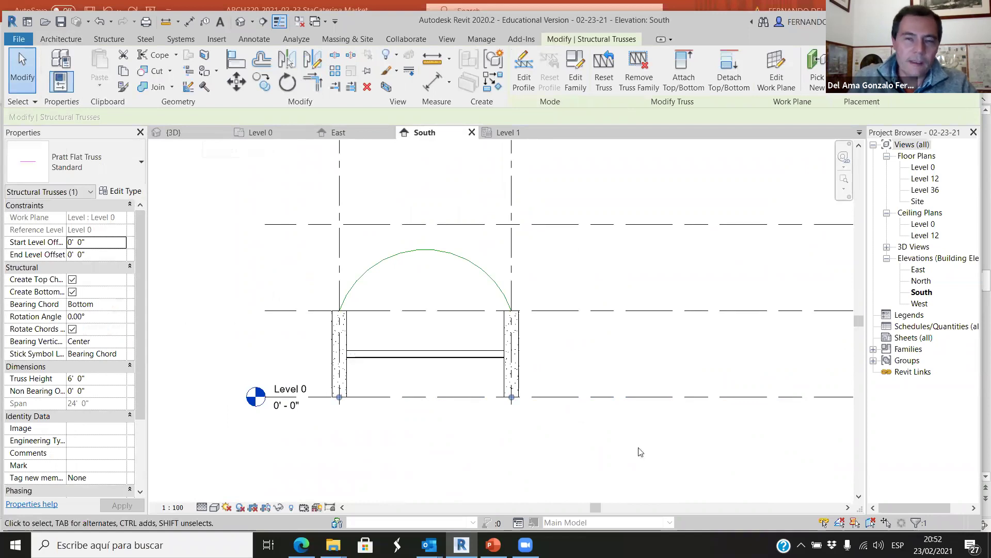
click(523, 74)
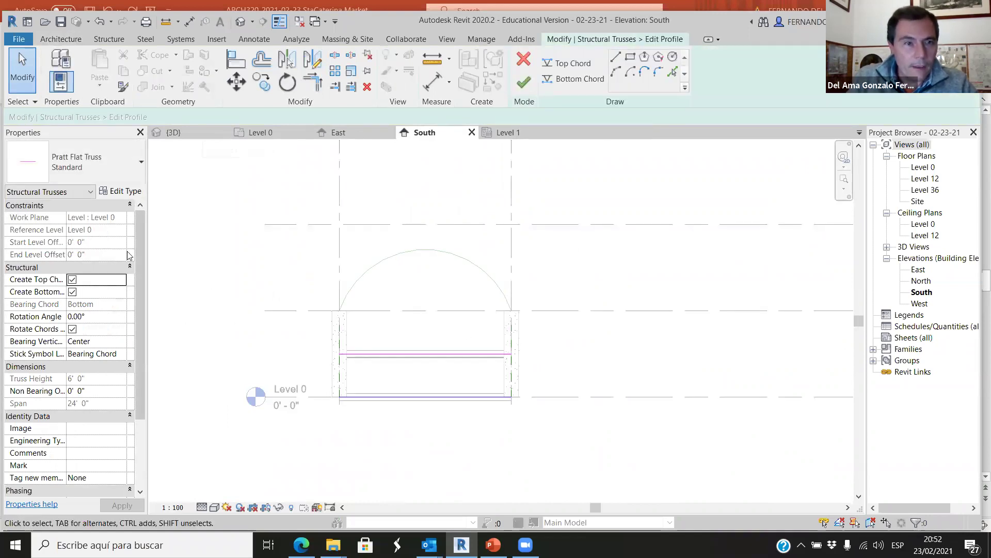
- Delete the straight top chord line from the truss profile sketch, keeping the bottom chord
click(408, 354)
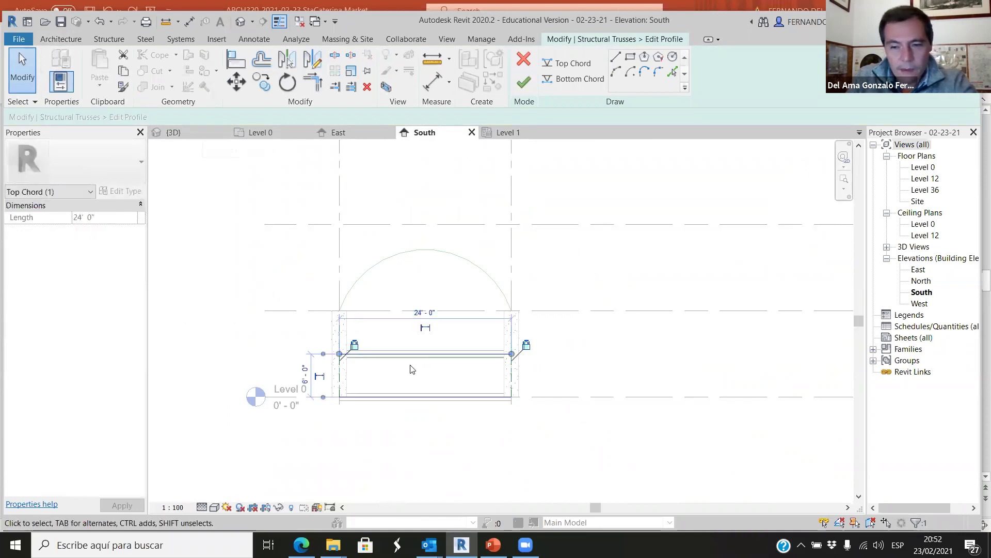
click(418, 369)
scroll(423, 365, up, 4)
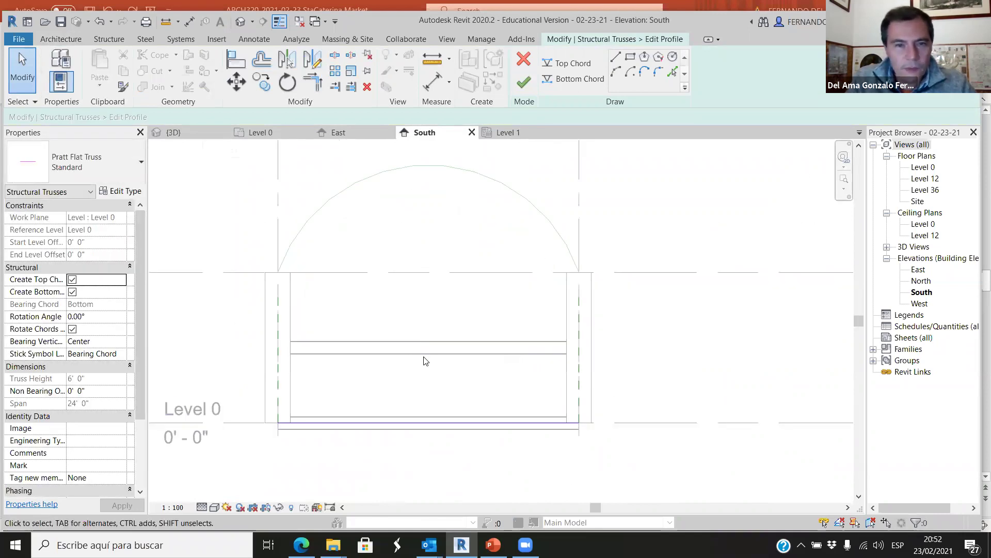
scroll(430, 343, down, 3)
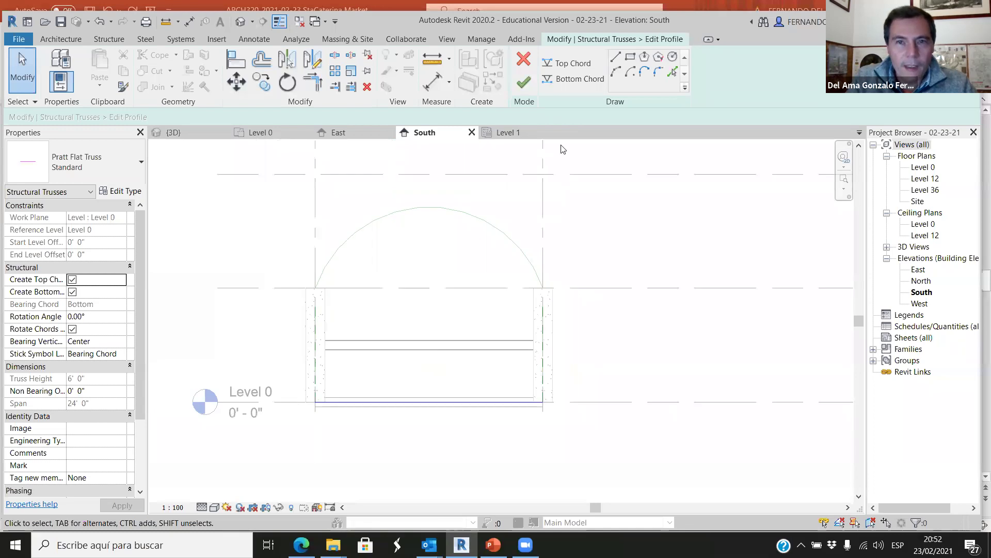
- Define the truss's new top chord by picking the existing arc above the columns, and finish the profile edit
click(575, 65)
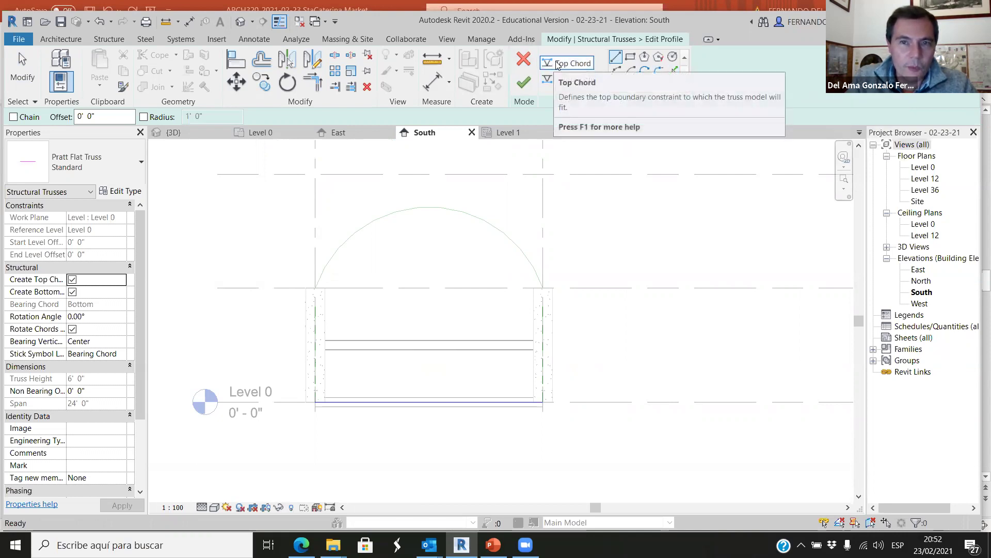
click(673, 73)
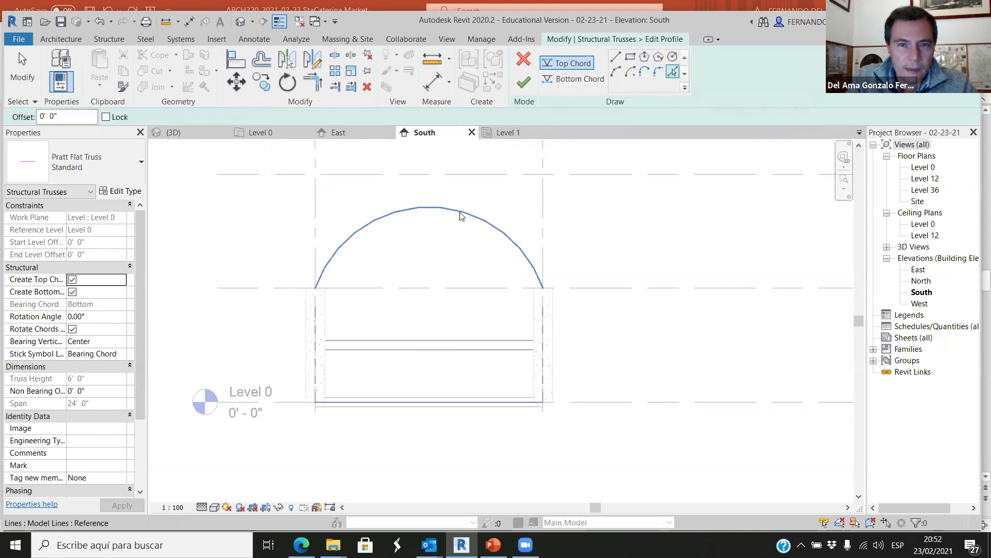
click(462, 216)
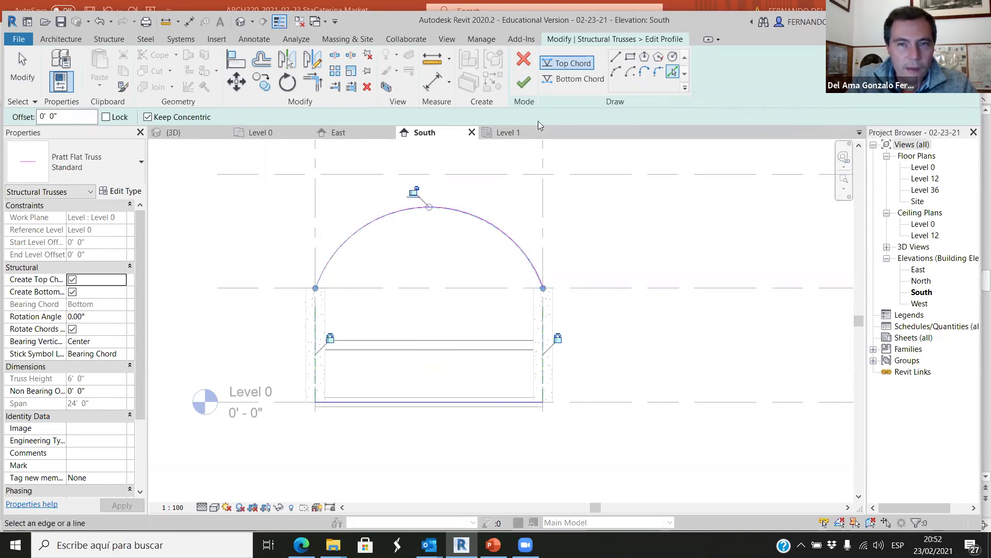
click(528, 85)
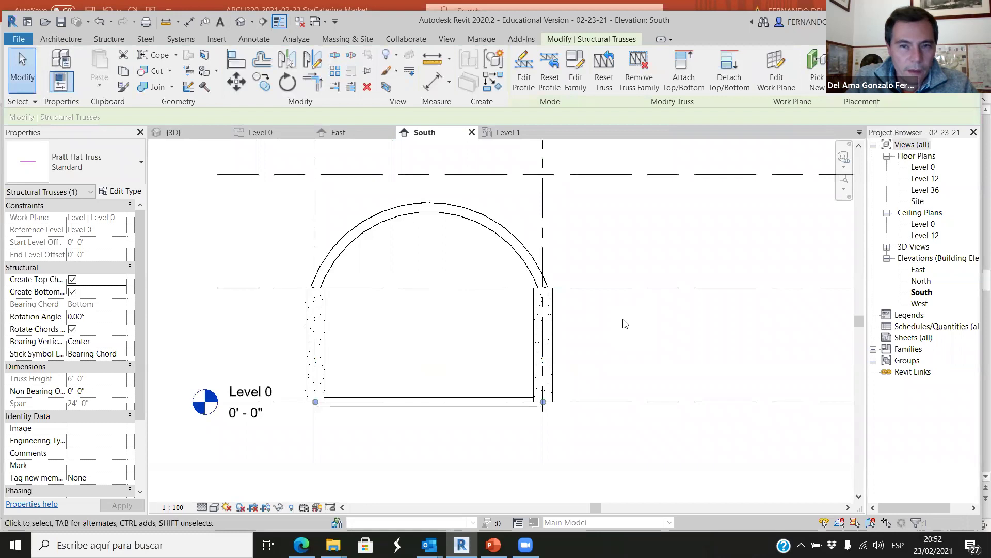
click(596, 249)
scroll(450, 276, down, 3)
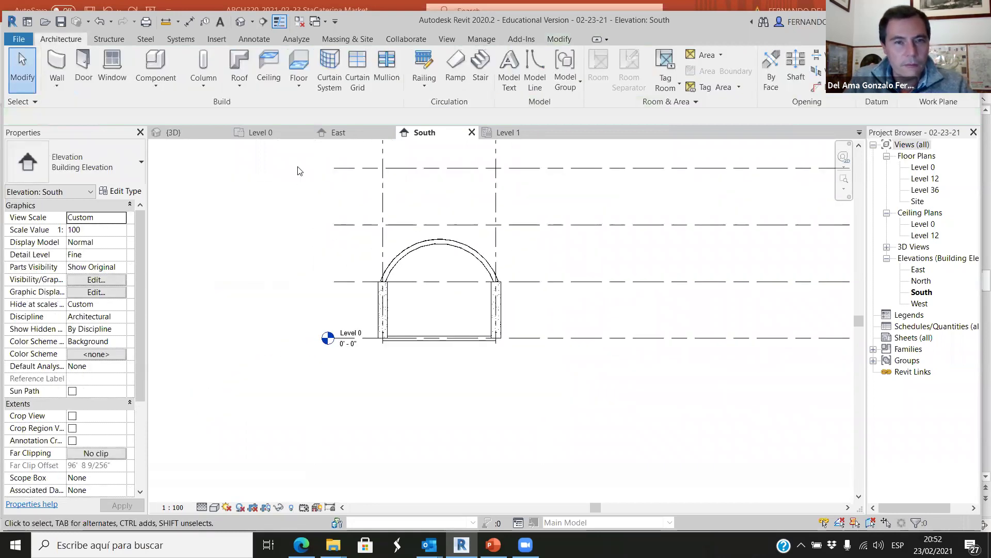
- In the 3D view, turn off bottom chord creation for the arched truss
click(204, 133)
scroll(471, 332, down, 3)
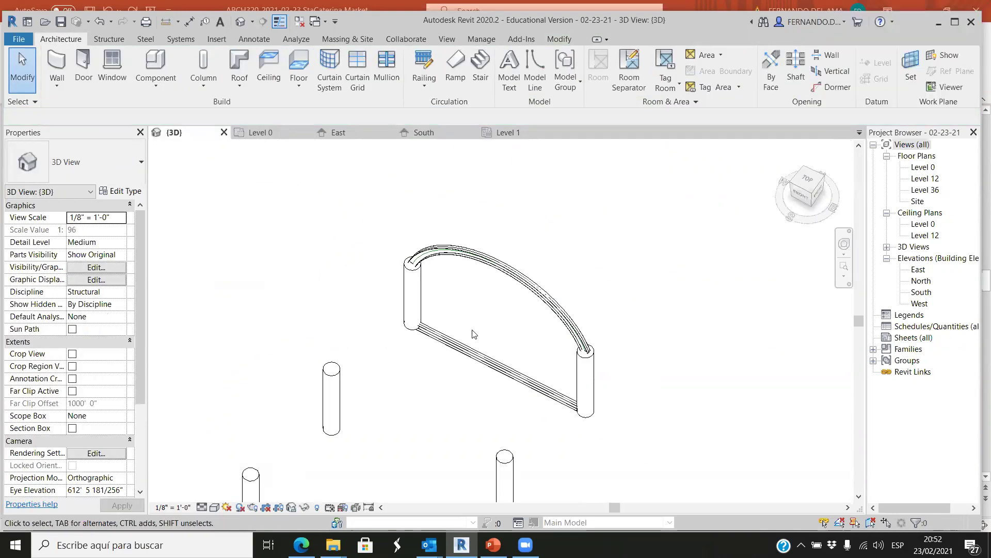
scroll(510, 382, up, 2)
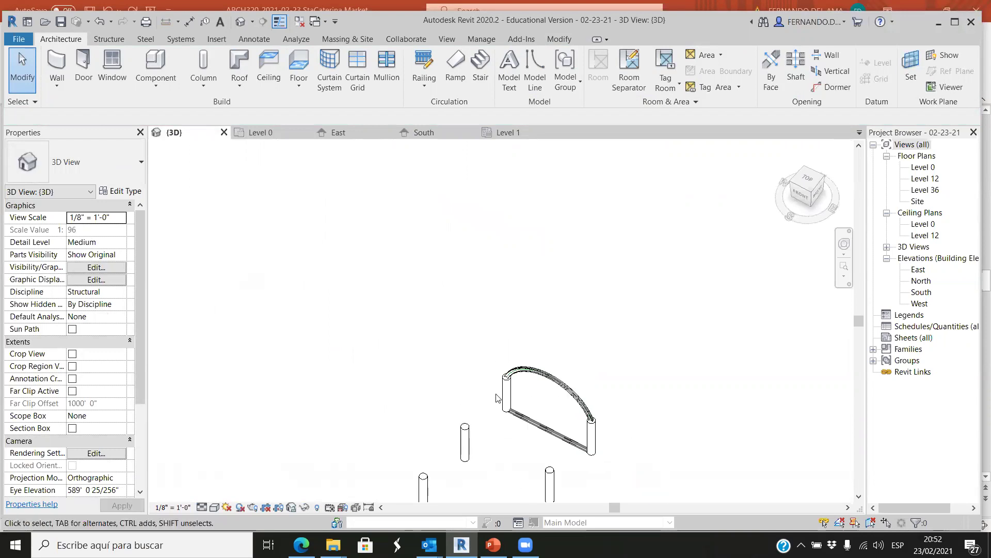
middle_drag(510, 382, 596, 431)
click(599, 319)
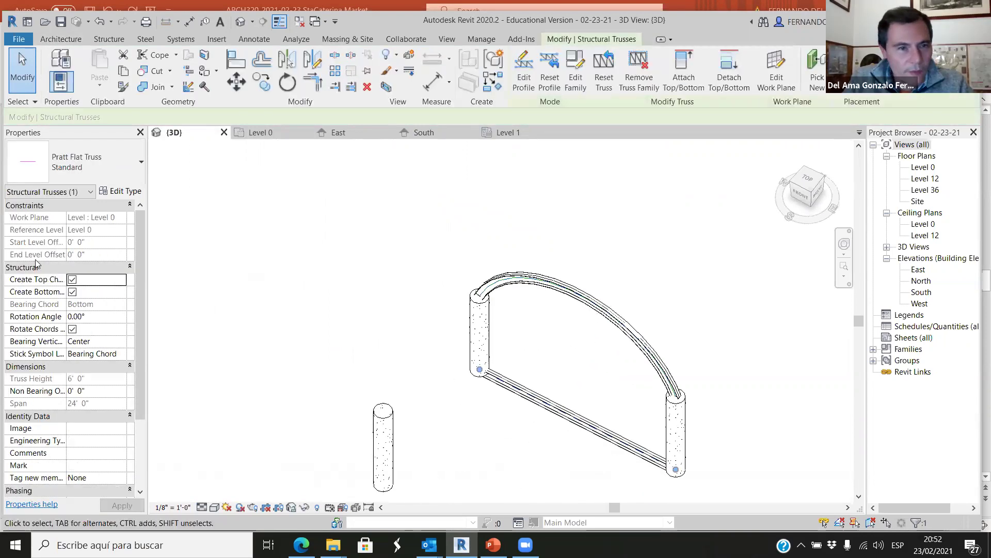
click(72, 292)
click(359, 252)
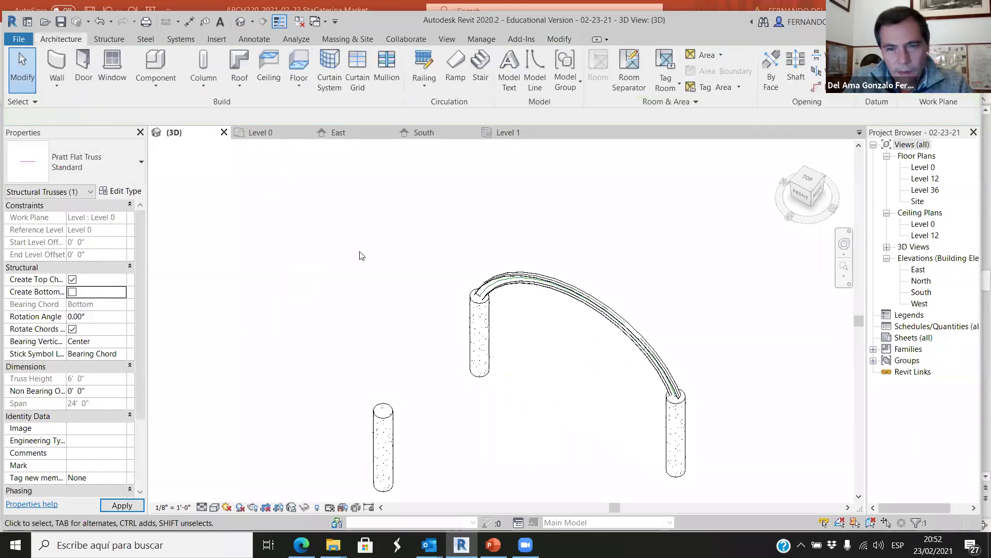
scroll(495, 283, down, 2)
click(496, 283)
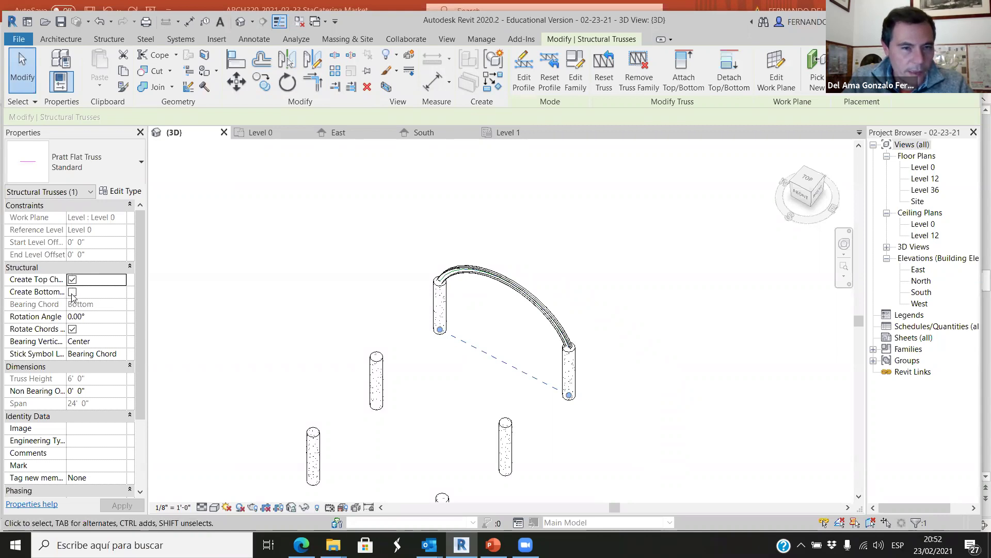
scroll(477, 283, down, 1)
click(571, 409)
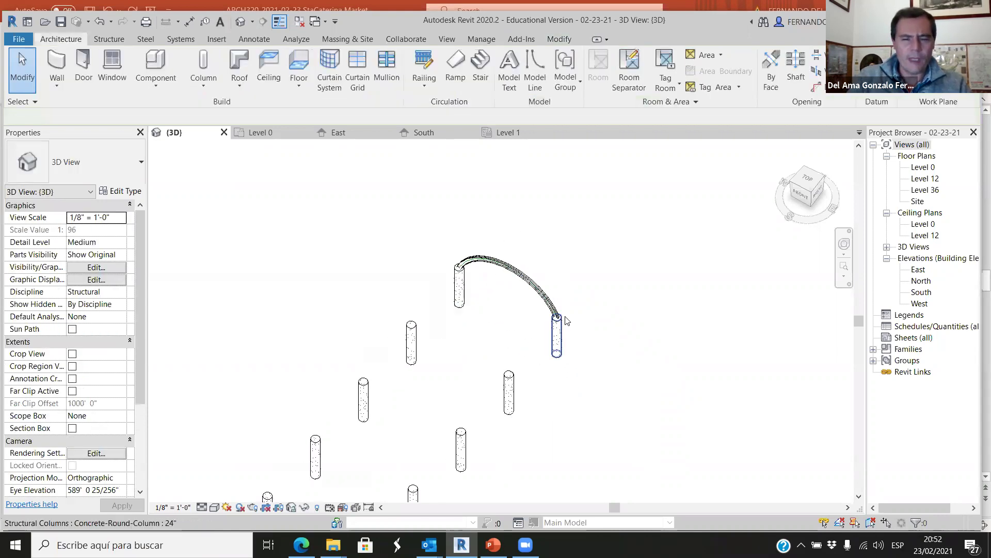
scroll(542, 436, down, 3)
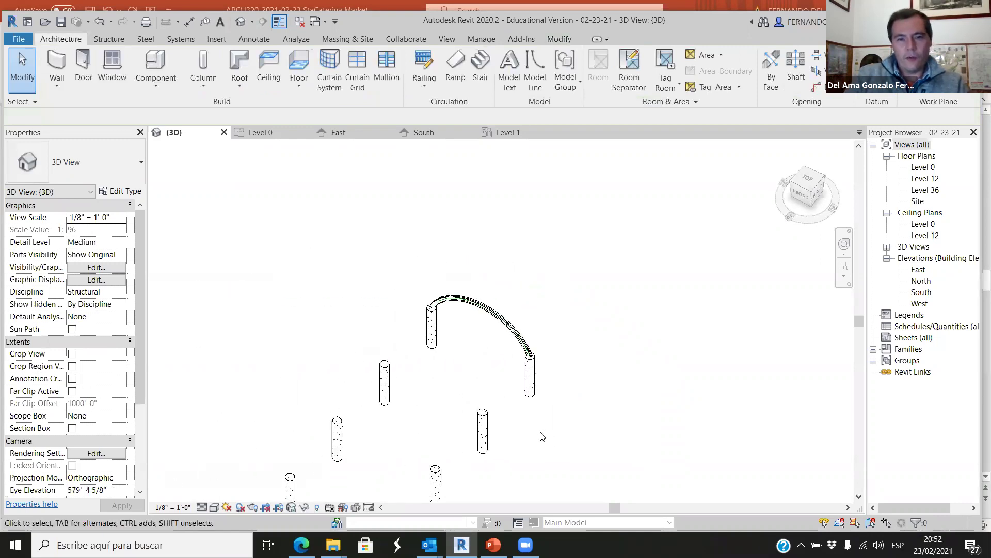
scroll(495, 338, up, 1)
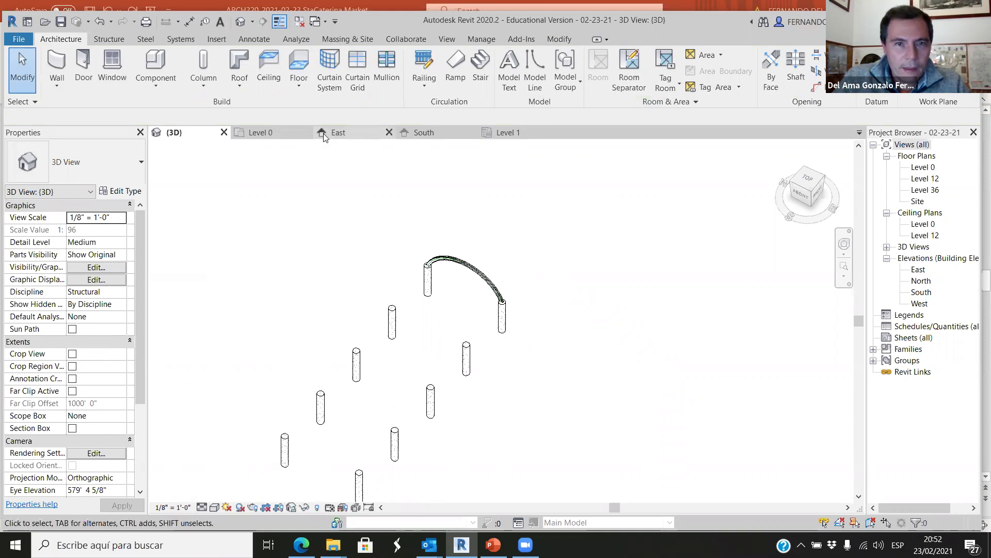
- Close the truss family's Level 1 view and open the project's Level 12 floor plan
click(261, 132)
scroll(360, 206, up, 3)
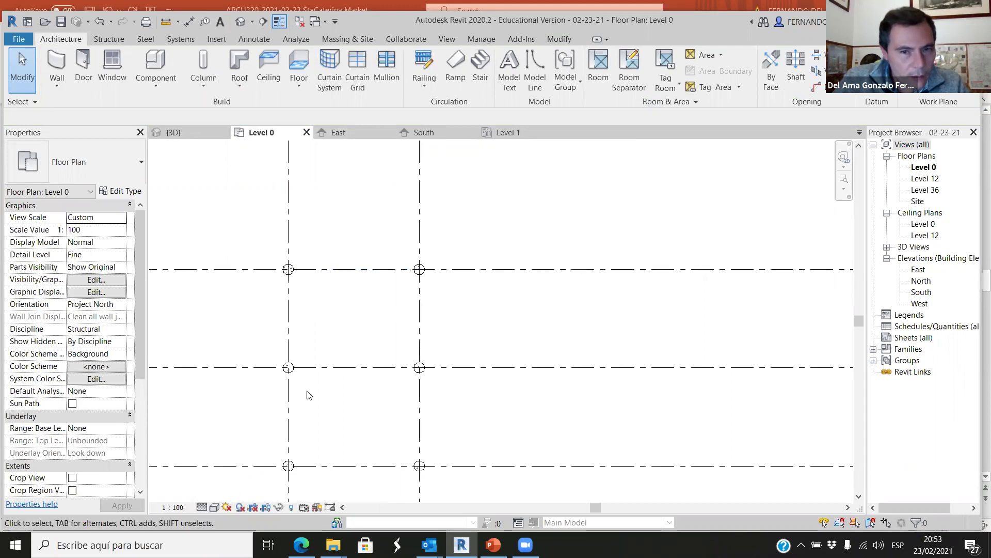
scroll(341, 271, up, 3)
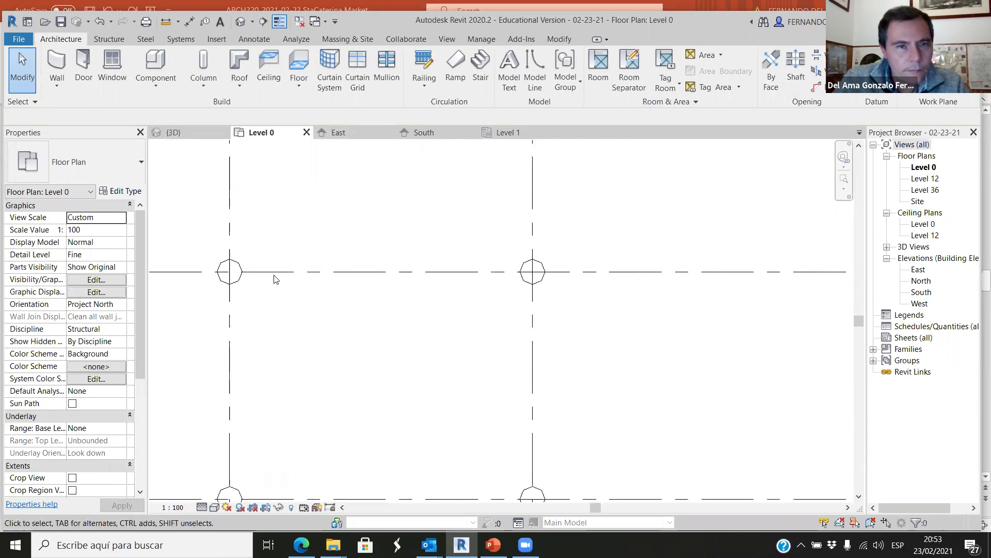
scroll(320, 235, down, 2)
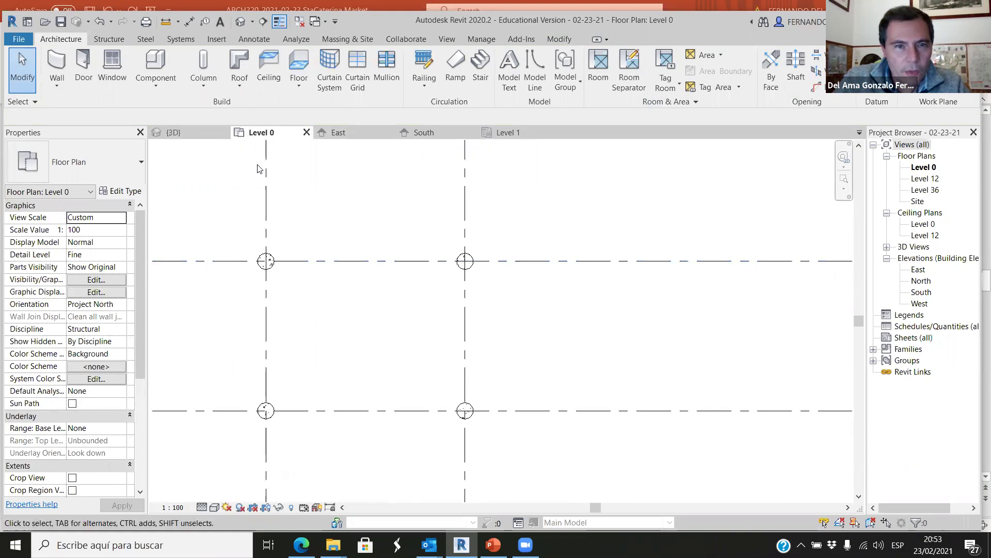
click(507, 132)
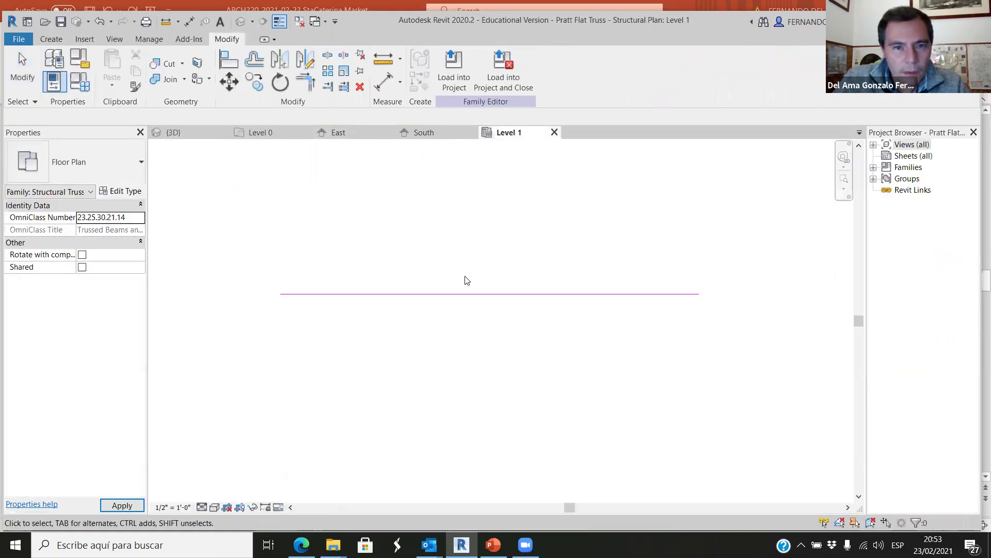
click(554, 132)
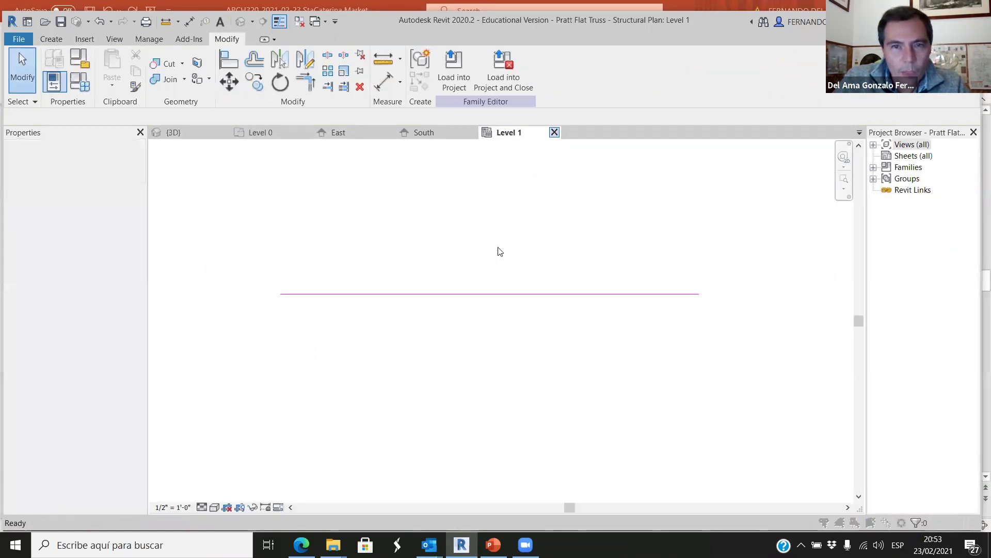
click(512, 282)
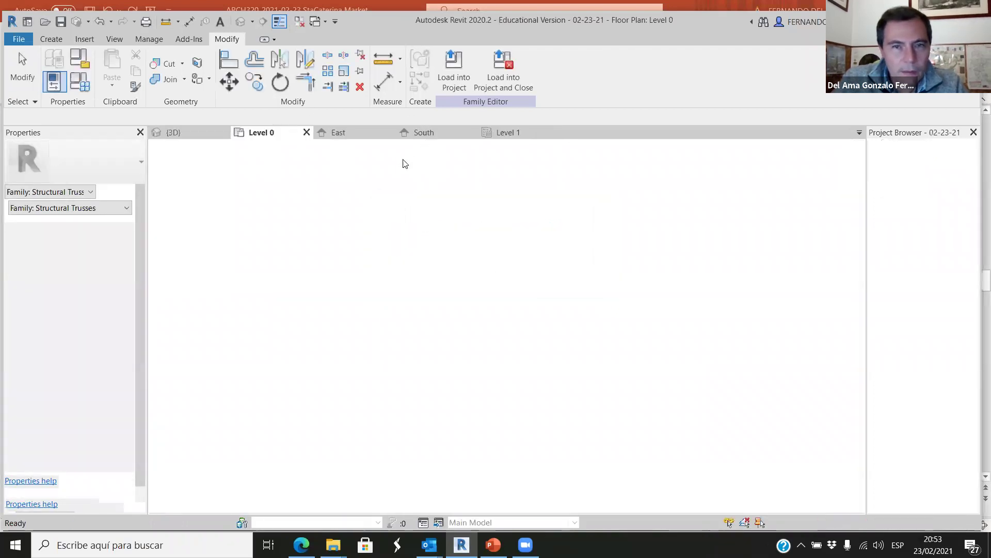
double_click(925, 178)
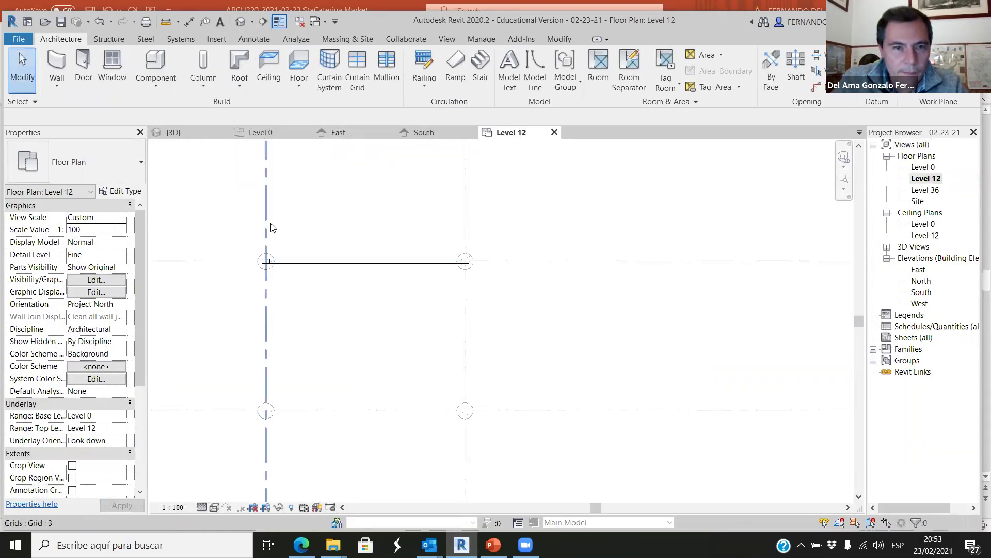
- Copy the arched truss from grid A onto each of the next four parallel grid lines, 18'-0" apart, using multiple copy
click(340, 293)
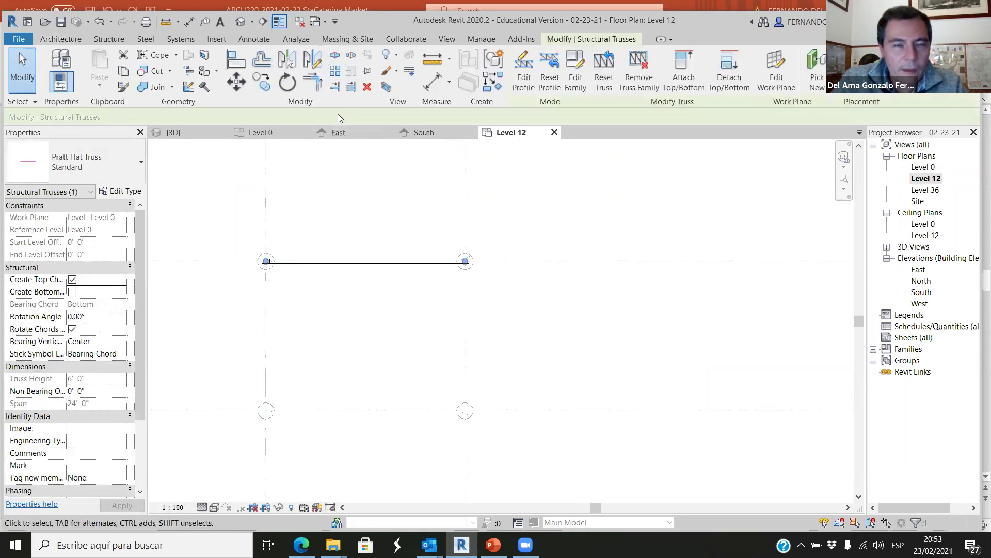
click(270, 87)
scroll(434, 217, down, 2)
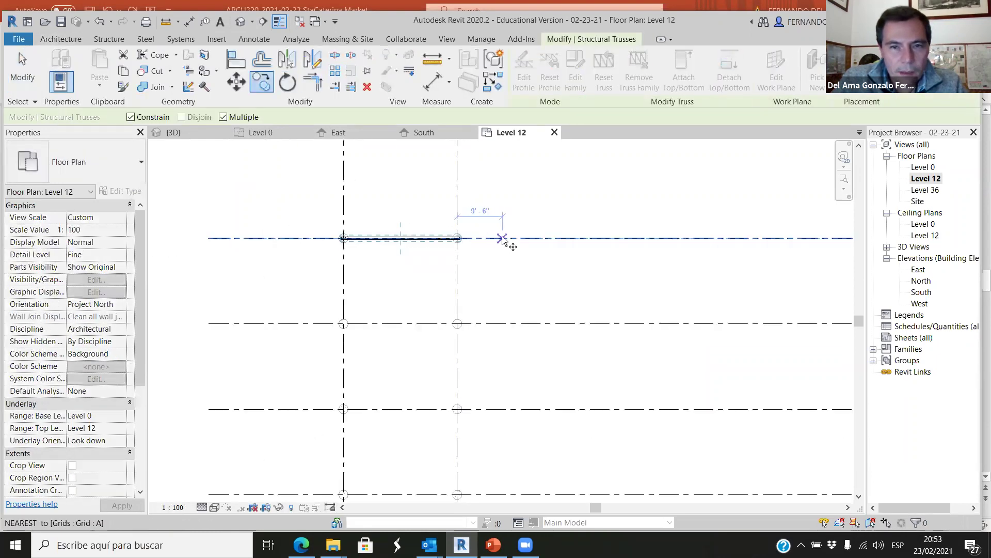
click(502, 239)
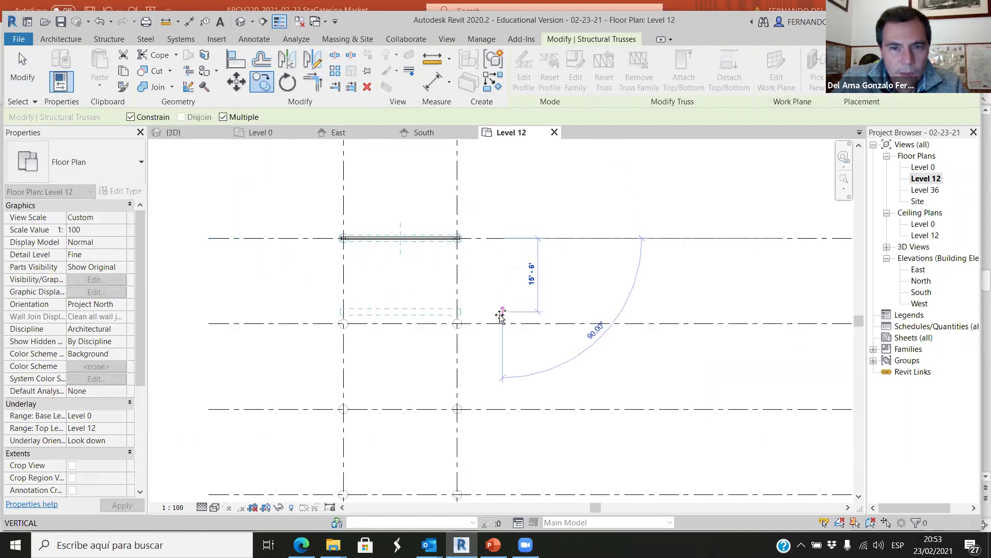
click(504, 374)
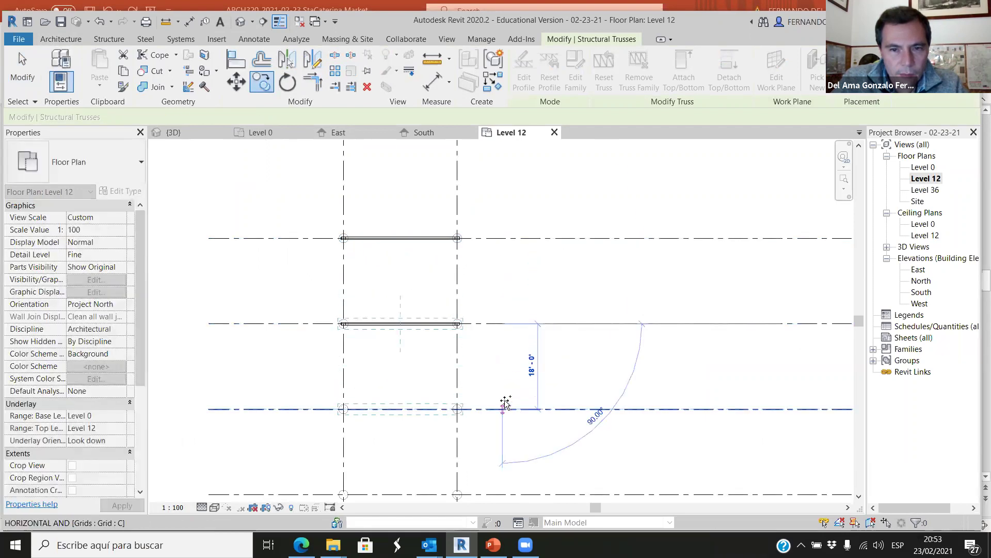
click(504, 402)
scroll(504, 403, down, 2)
click(504, 414)
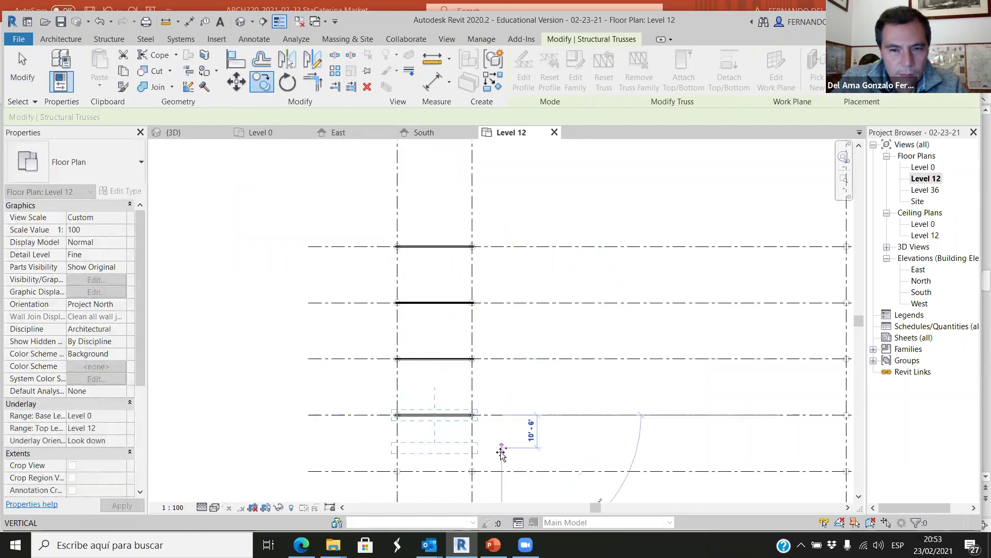
click(504, 470)
scroll(497, 309, down, 2)
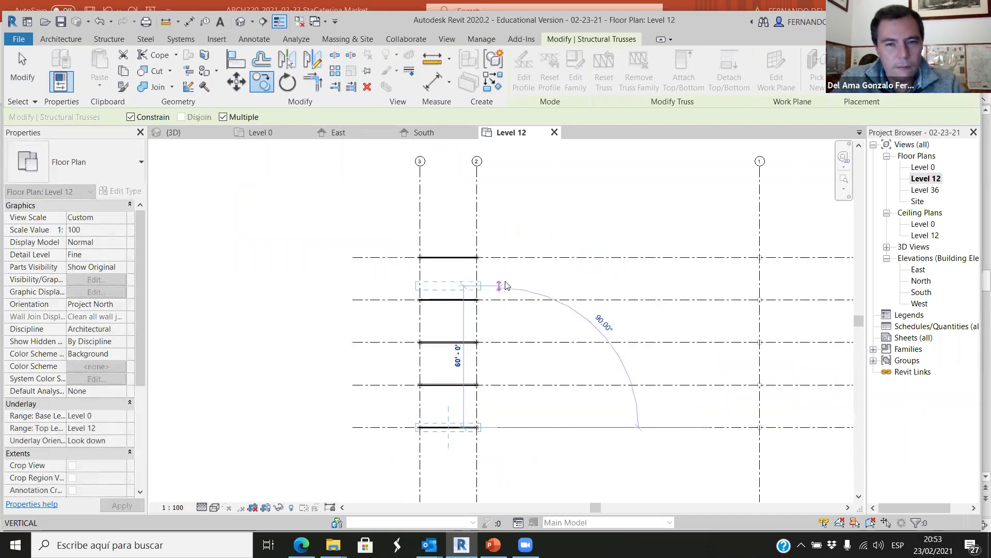
key(Escape)
key(Escape)
- Inspect the row of copied arched trusses on their columns in the 3D view
click(210, 135)
scroll(406, 388, down, 3)
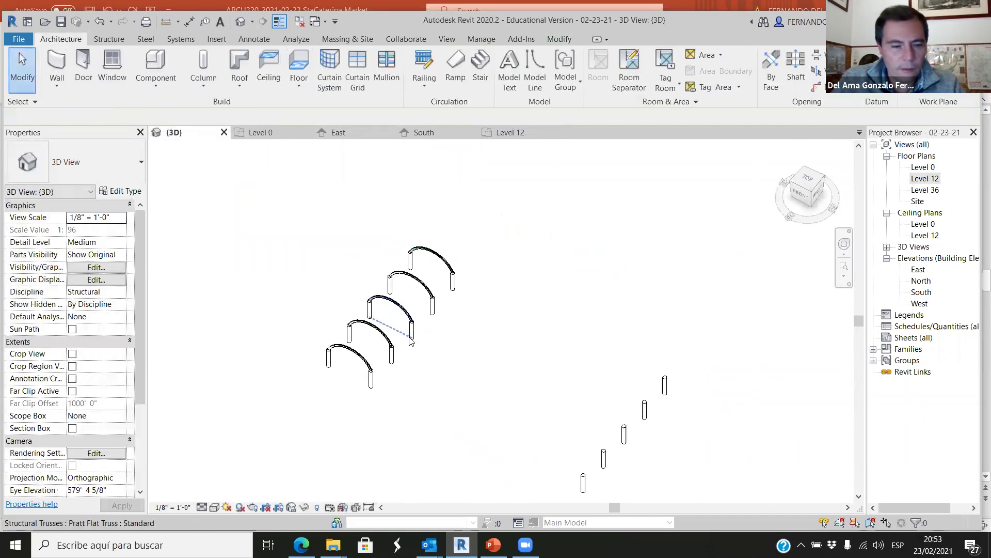
scroll(406, 388, up, 5)
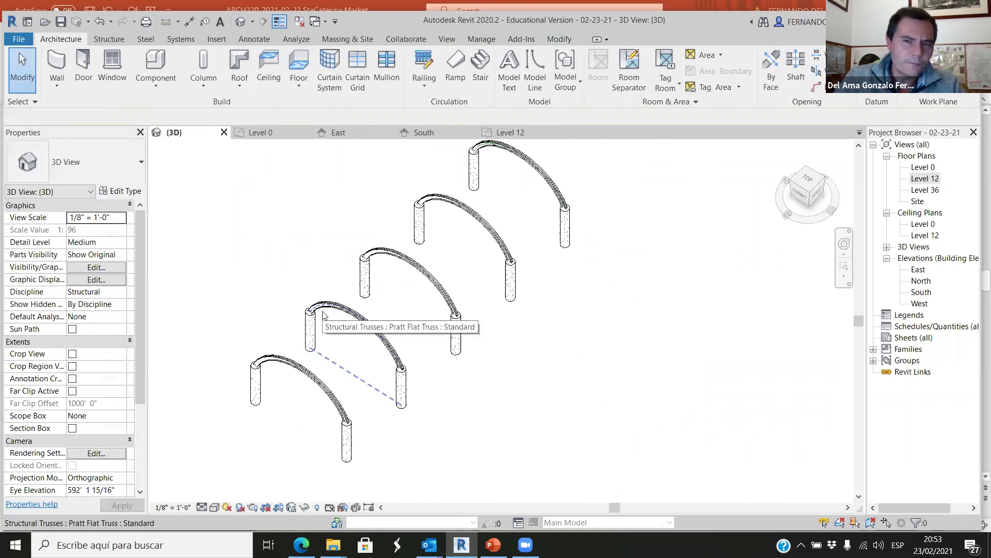
scroll(394, 233, up, 2)
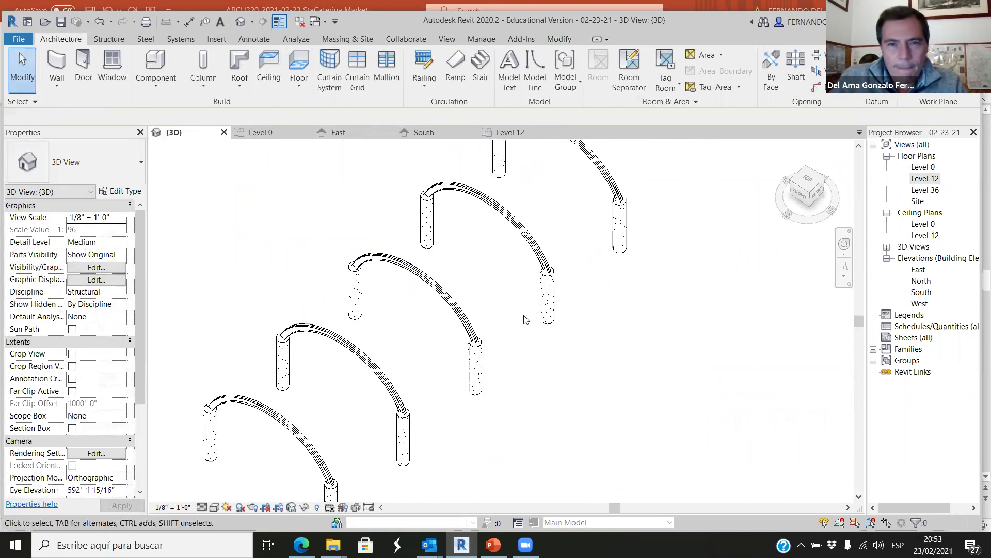
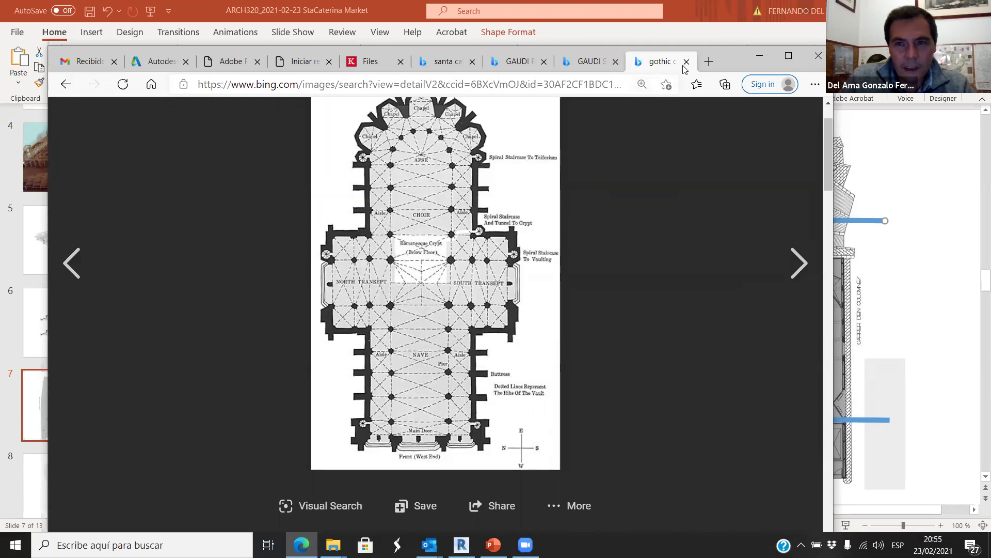
- Search Bing images for "gothic cathedral structure" and browse the image results
click(351, 84)
text(gothi)
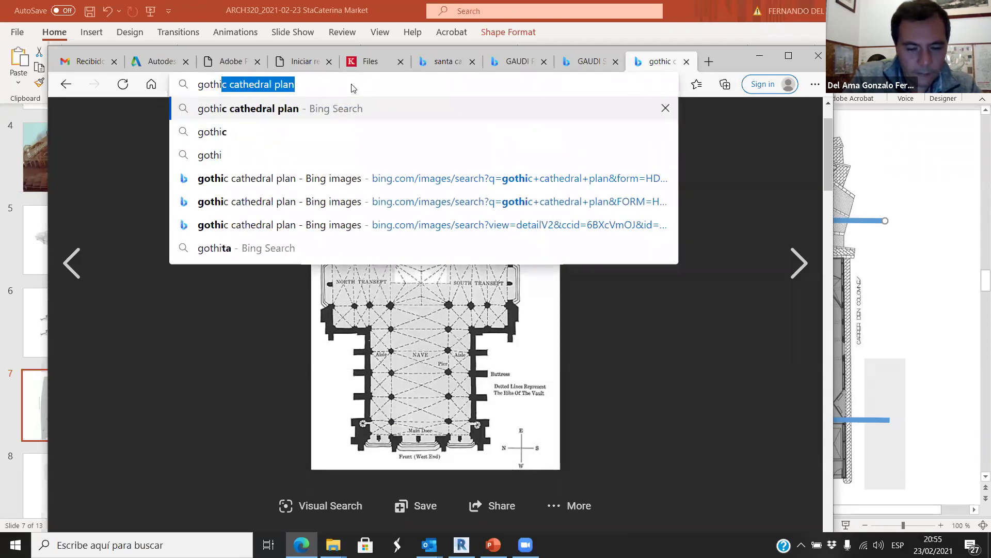
text(c cathe)
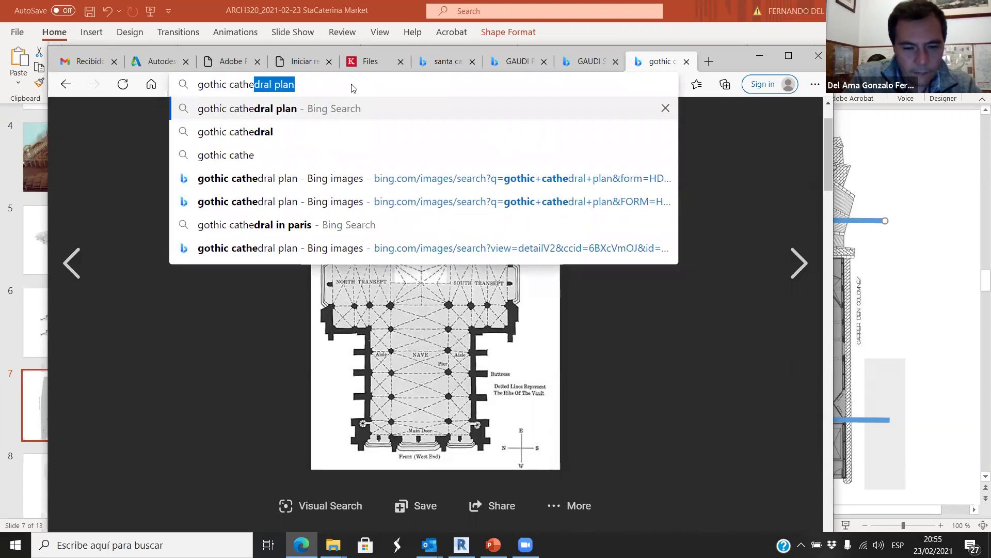
text(dral structure)
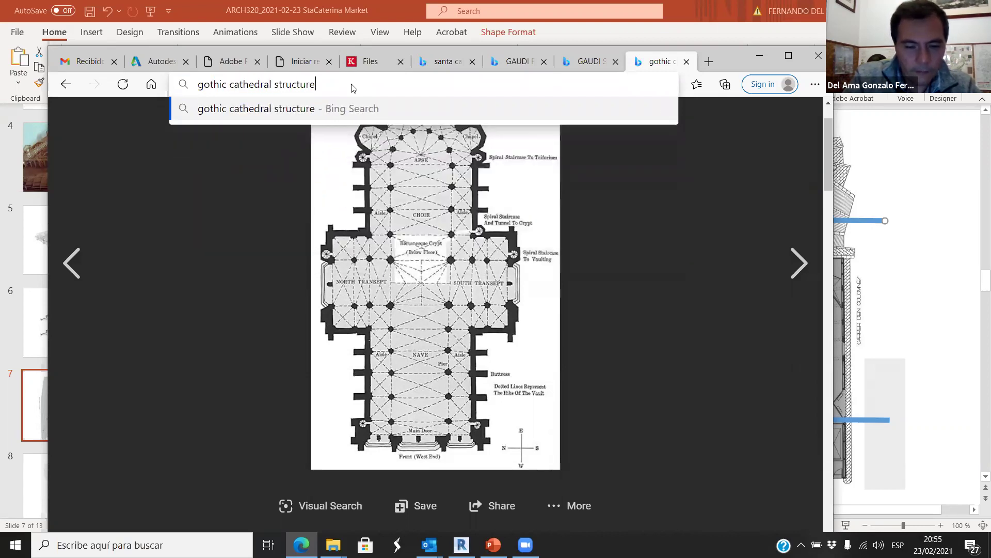
key(Return)
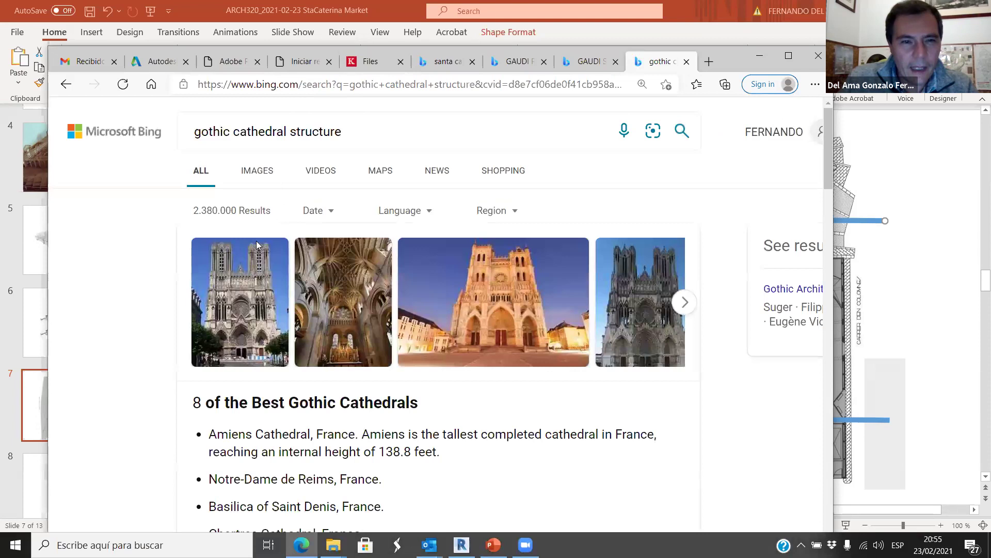
click(261, 175)
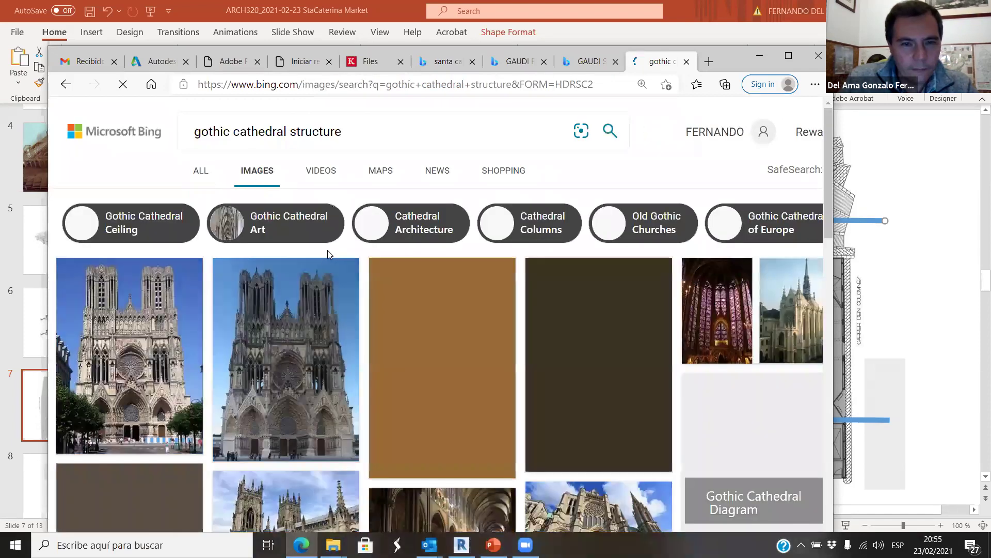
scroll(375, 263, down, 1)
scroll(374, 266, down, 5)
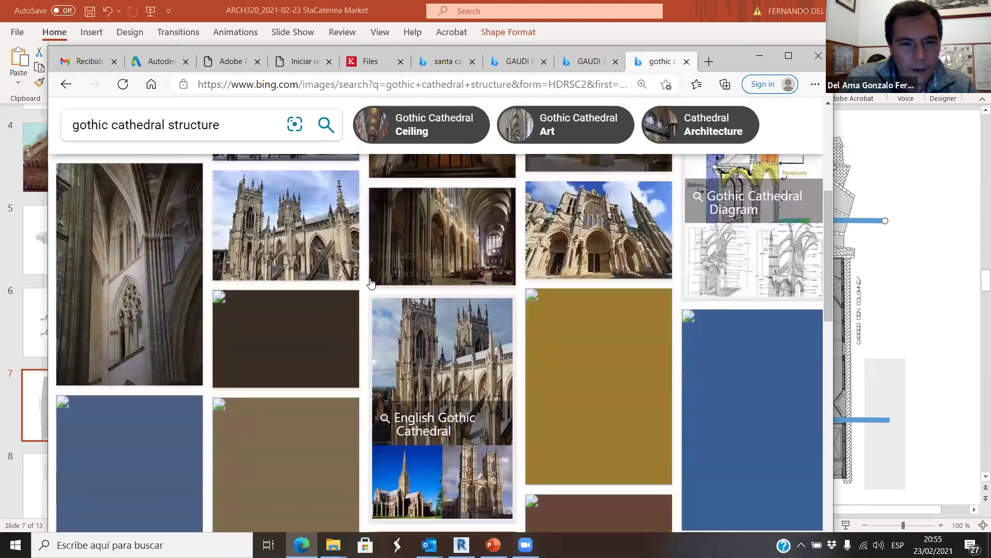
scroll(325, 138, down, 2)
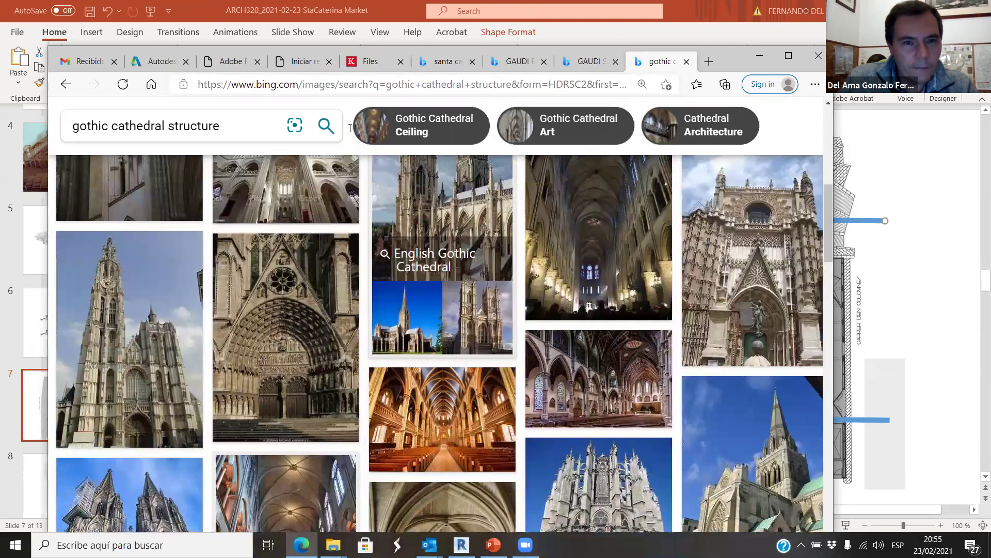
- Refine the image search to "gothic cathedral structure drawings" and look through the drawings
click(356, 132)
text(drawings)
key(Return)
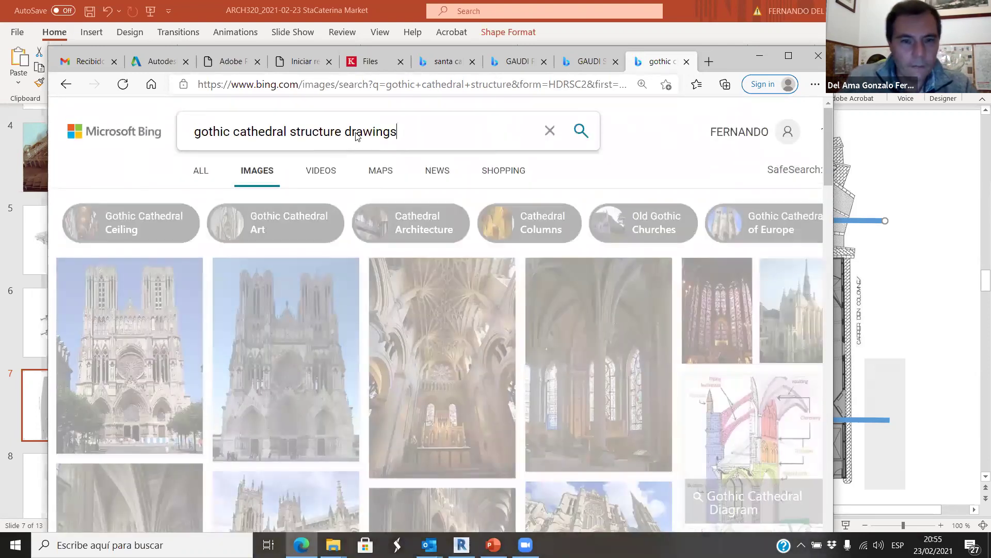
scroll(320, 272, down, 1)
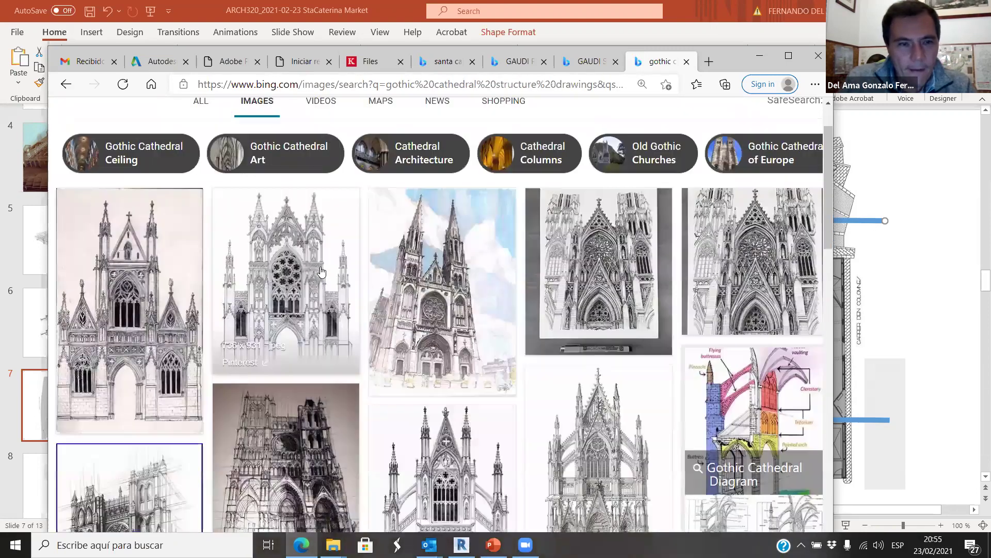
scroll(320, 272, down, 5)
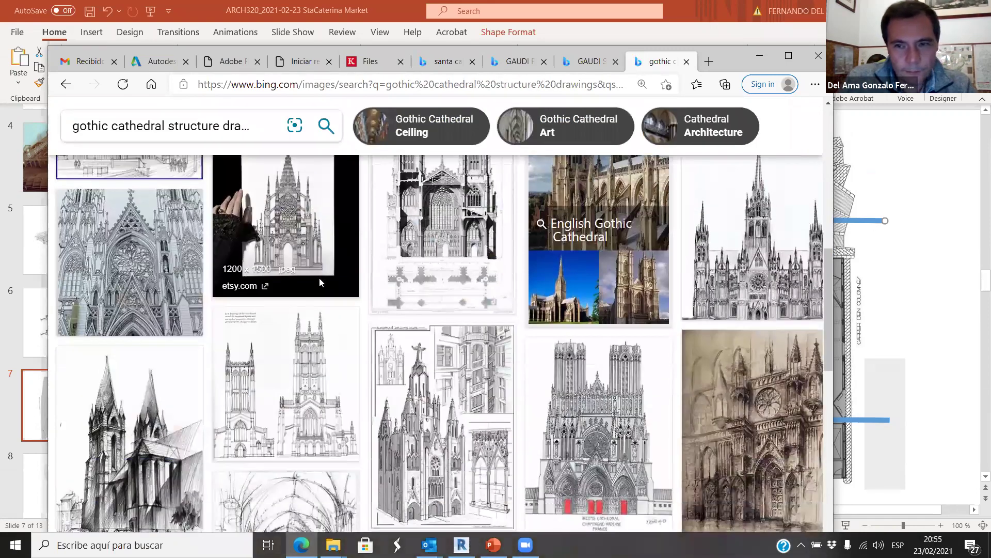
scroll(320, 283, down, 5)
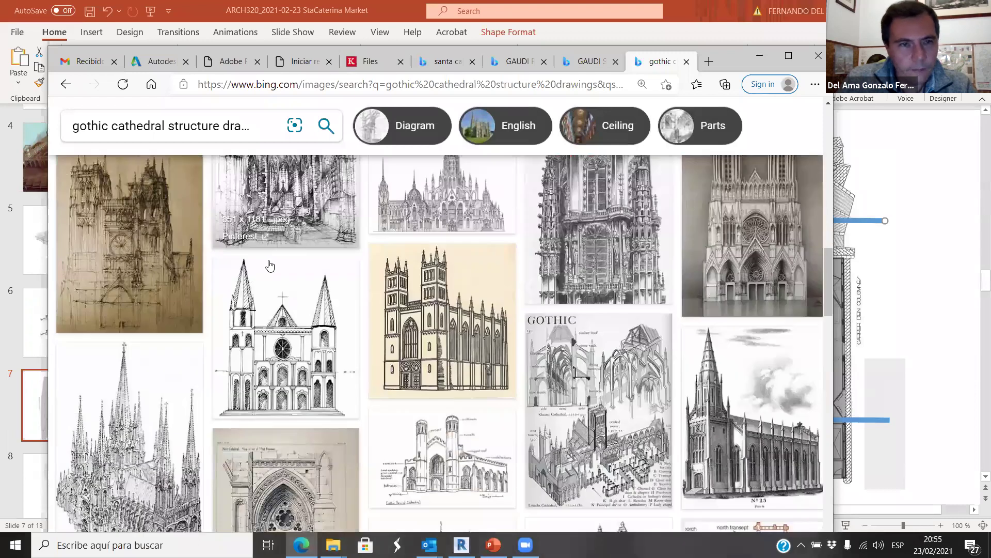
scroll(293, 175, down, 5)
- Change the image search to "gothic cathedral structure schematics" and look through the diagrams
click(342, 133)
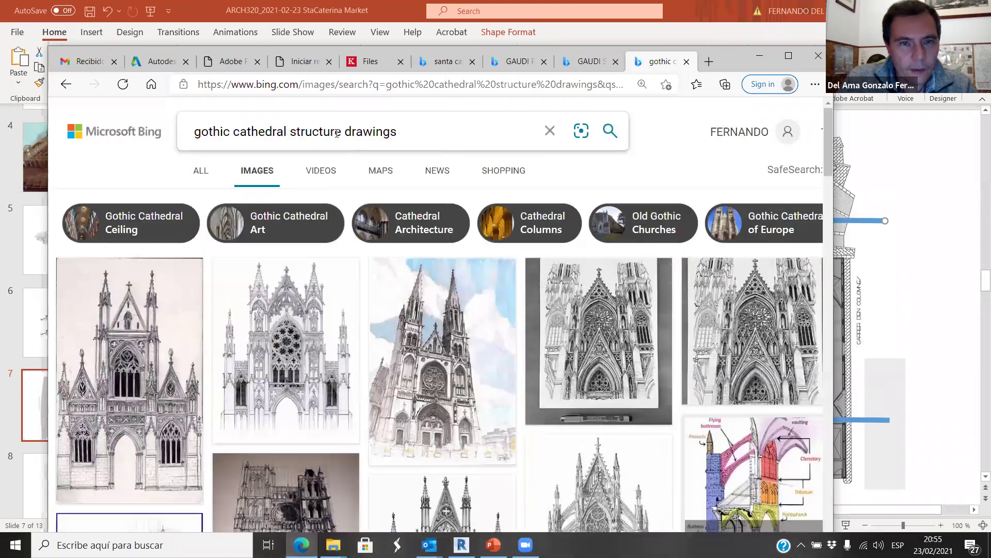
drag(400, 131, 349, 136)
text(s)
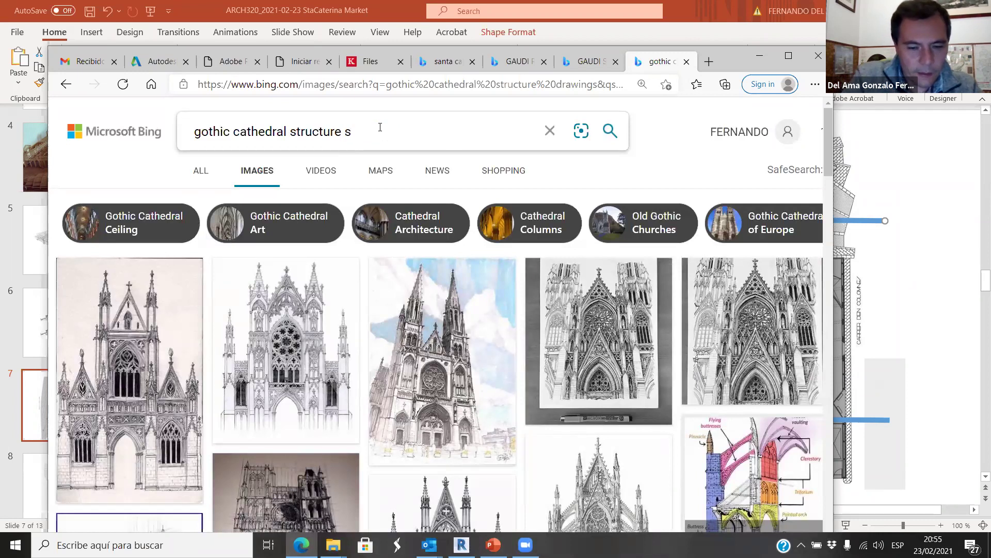
text(chemati)
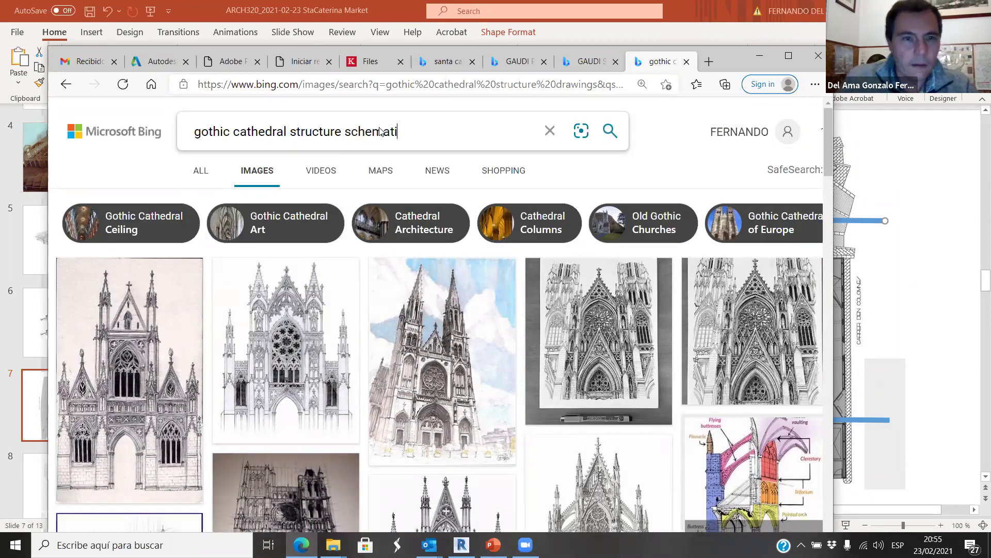
text(cs)
key(Return)
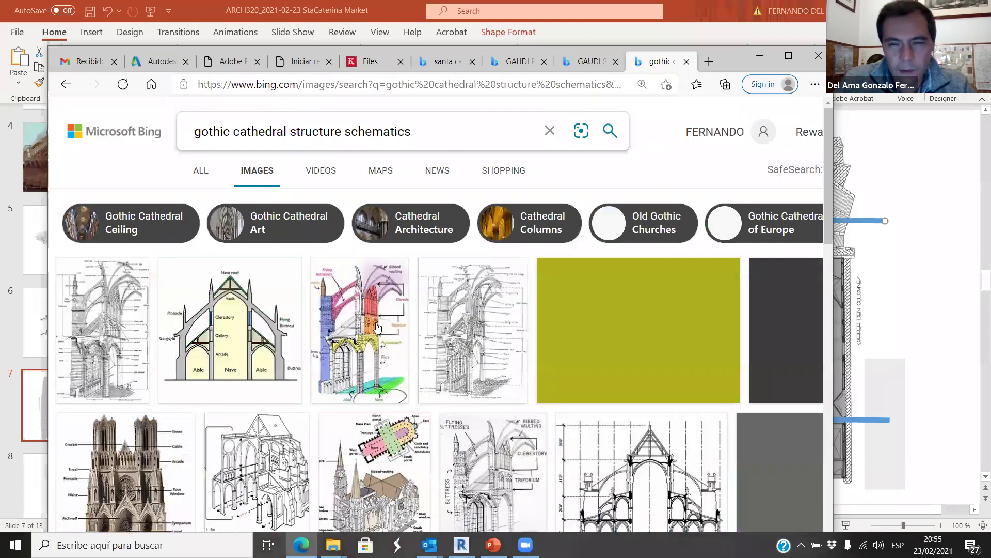
scroll(373, 326, down, 3)
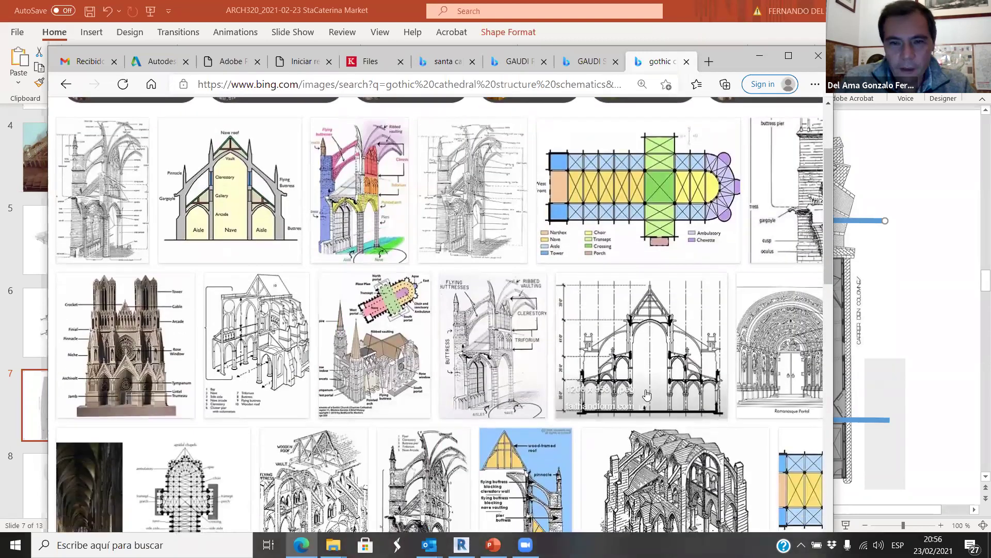
- Open the dimensioned cathedral cross-section image and examine its arches, columns and flying buttresses
click(651, 392)
scroll(421, 346, down, 3)
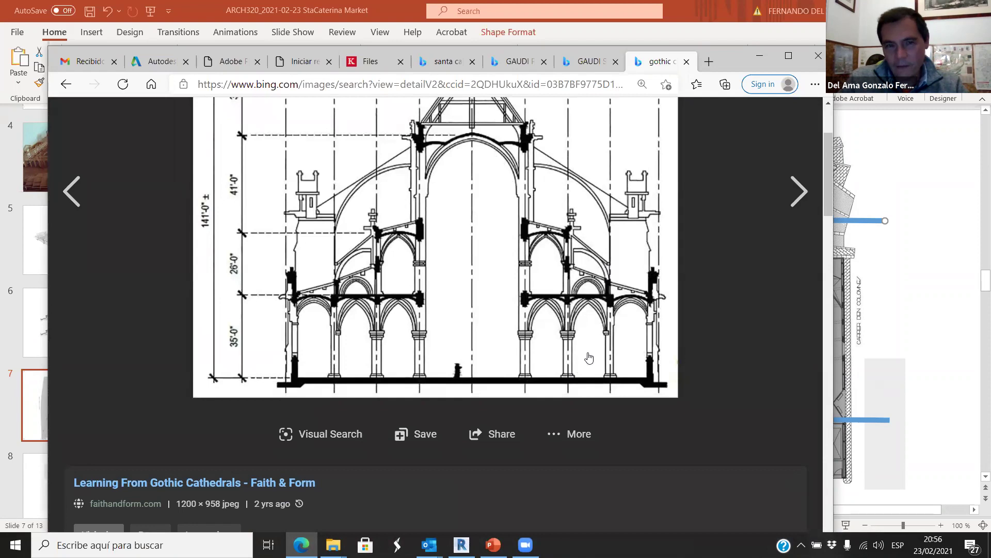
scroll(519, 330, up, 1)
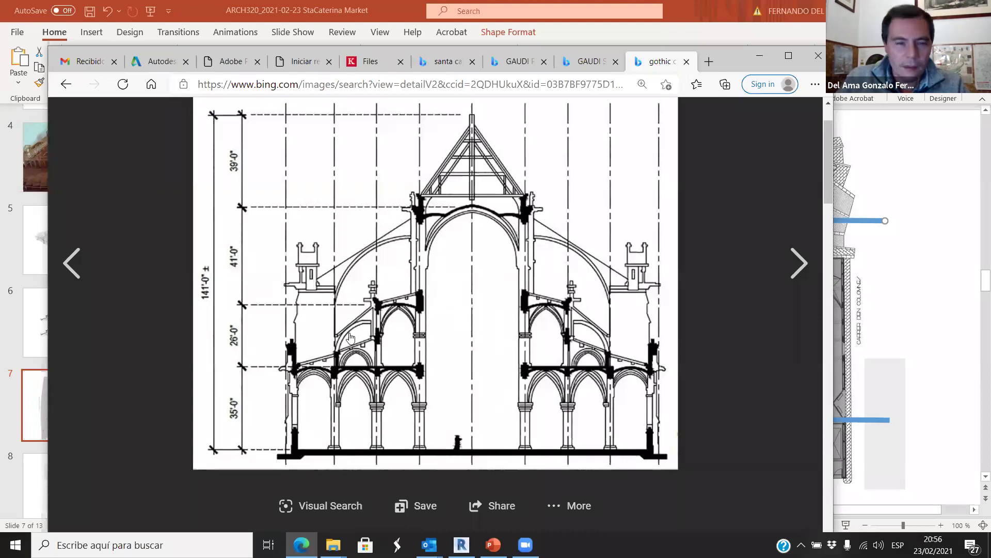
- Switch to PowerPoint and view the Santa Caterina Market roof photo on slide 2 and the wooden structural model on slide 4
click(493, 545)
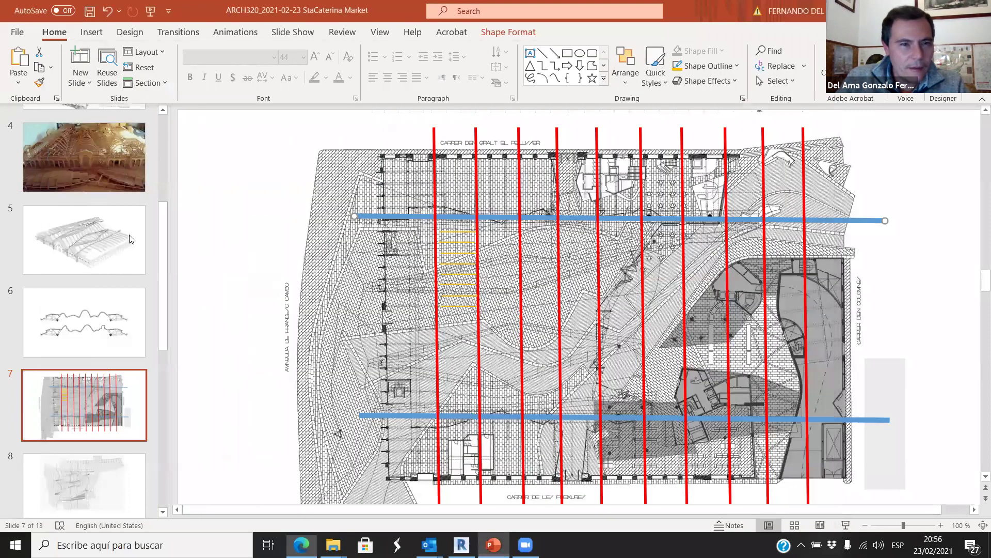
scroll(328, 275, up, 5)
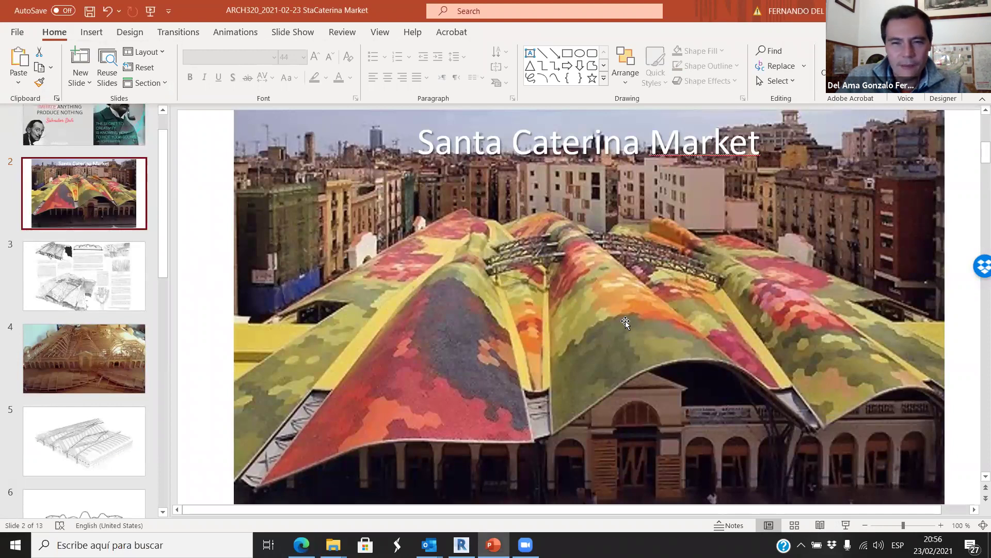
click(96, 369)
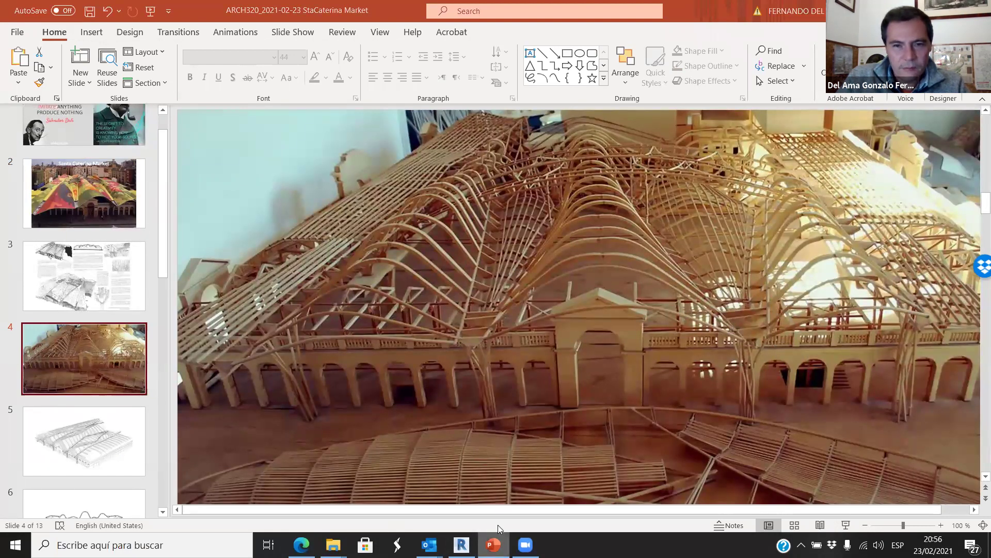
- Switch to Revit, inspect the row of arched trusses in 3D, and open the Level 12 floor plan
key(alt+Tab)
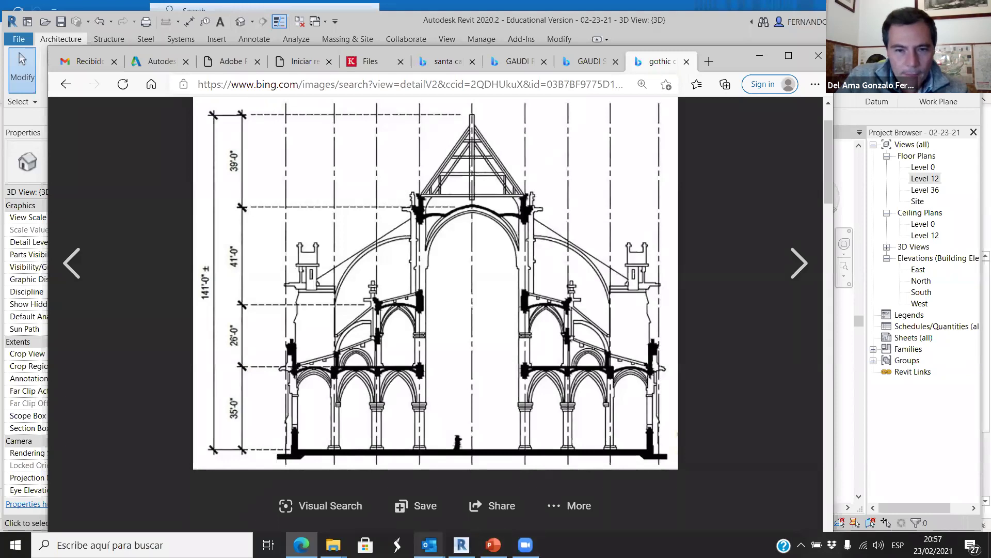
click(461, 544)
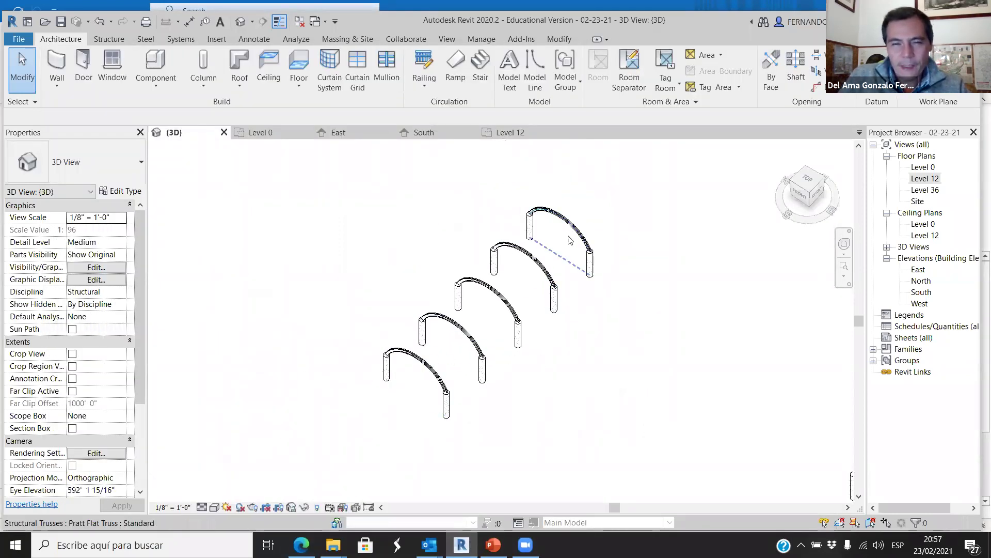
scroll(568, 232, up, 2)
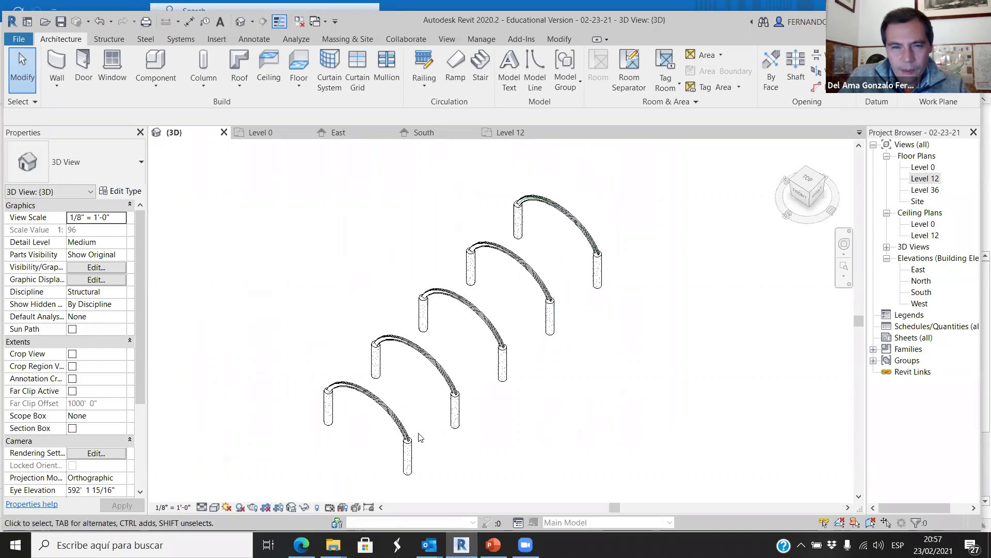
click(506, 135)
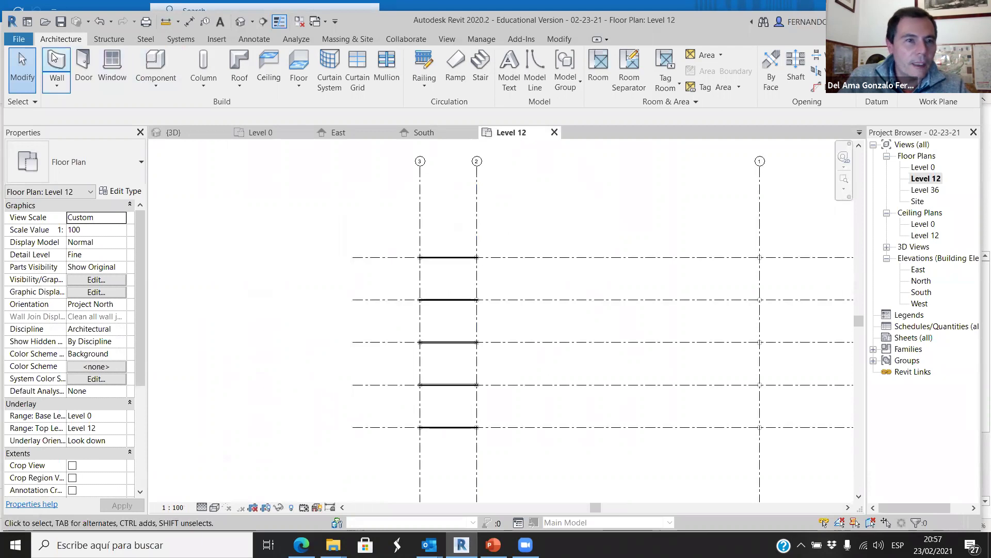
- Place a W310X38.7 structural beam along grid 3, from the column centre of the first arched truss to that of the last
click(109, 38)
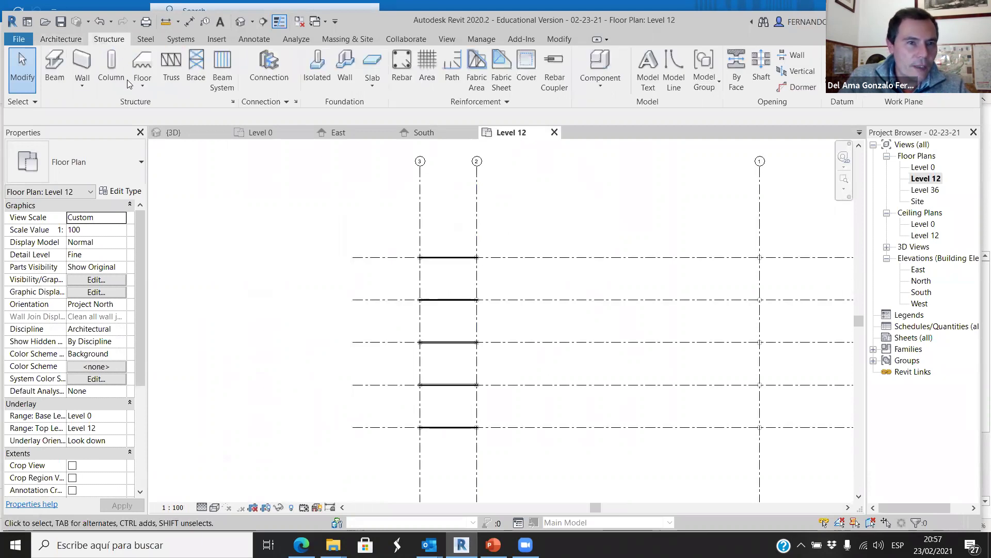
scroll(410, 242, up, 5)
scroll(419, 192, up, 4)
scroll(423, 187, up, 2)
click(426, 191)
scroll(427, 192, down, 5)
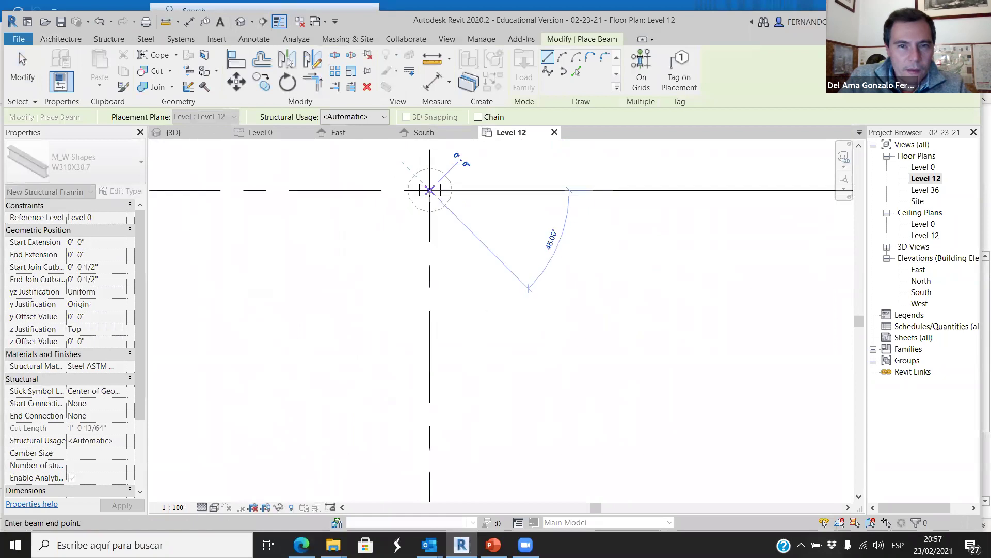
scroll(423, 310, up, 5)
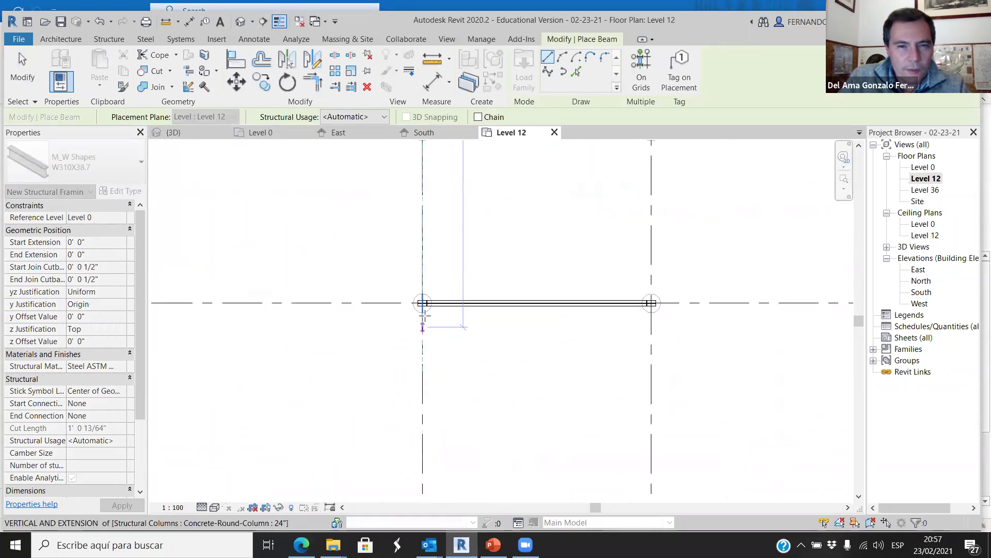
scroll(443, 235, up, 5)
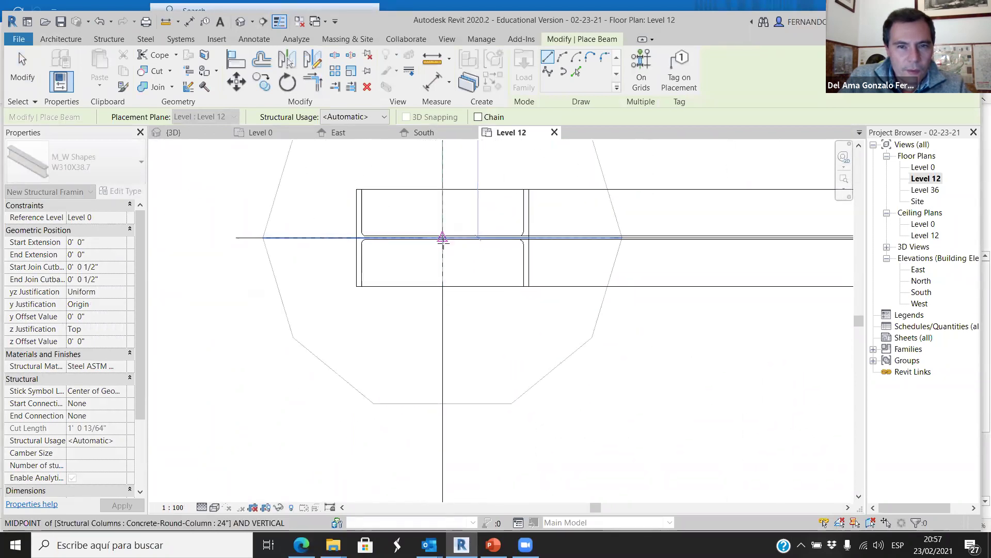
click(444, 232)
scroll(365, 360, down, 5)
scroll(376, 361, down, 4)
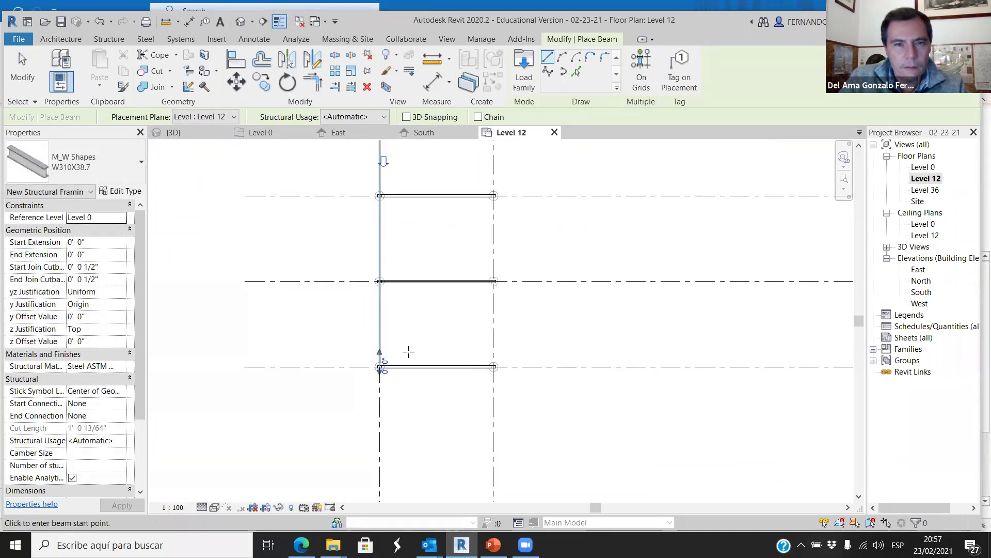
scroll(413, 259, down, 2)
key(Escape)
key(Escape)
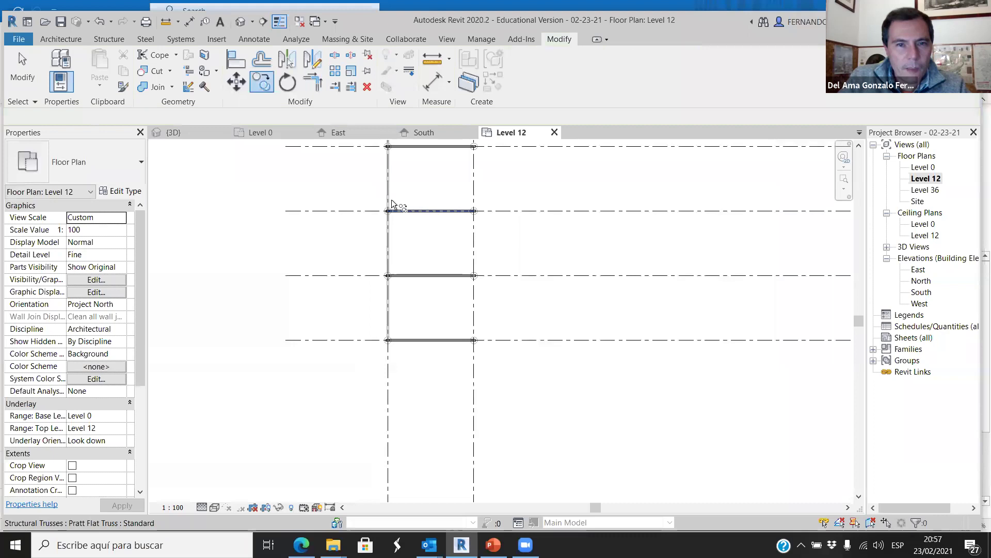
key(Escape)
scroll(394, 330, up, 2)
scroll(394, 331, up, 4)
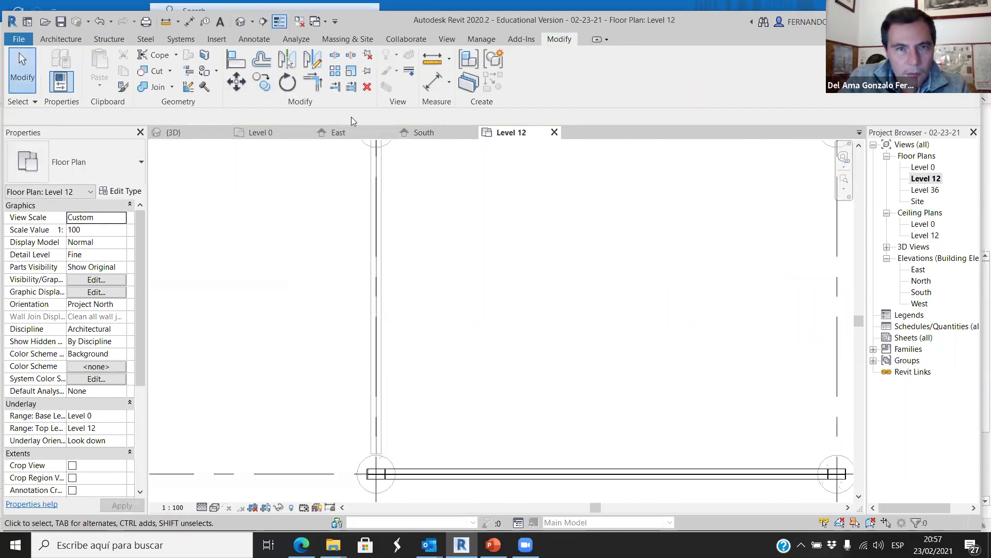
click(260, 81)
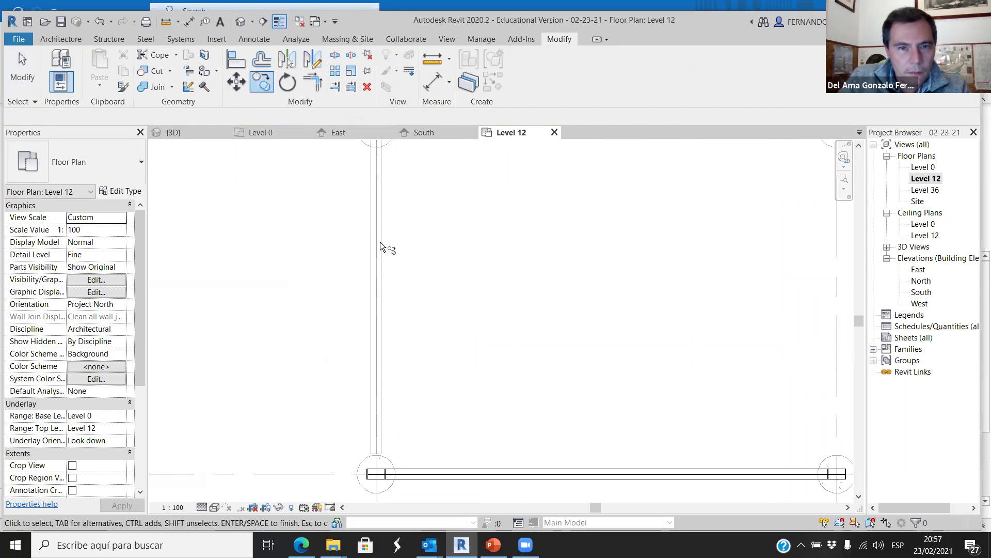
scroll(444, 350, down, 5)
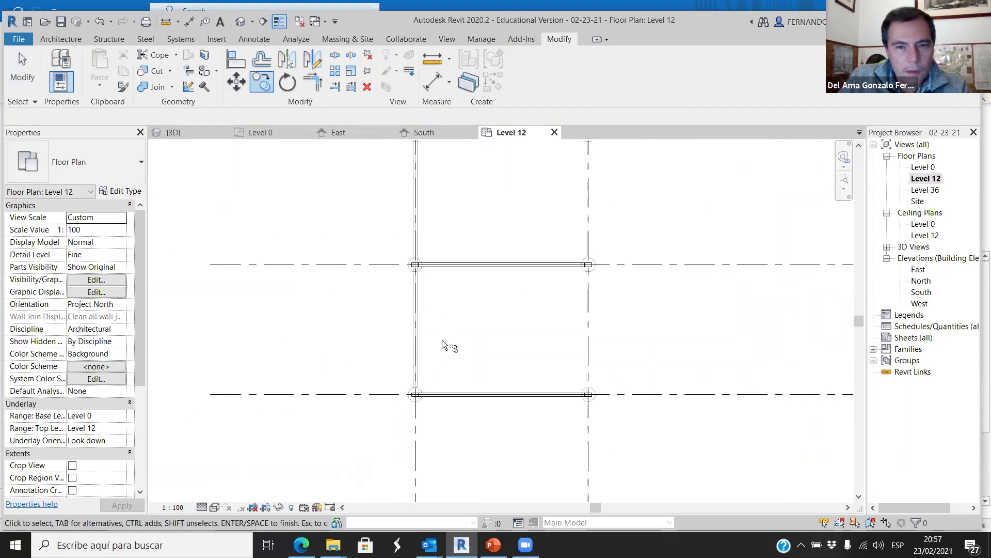
key(Escape)
- Open the 3D view to inspect the beam connecting the arched trusses
click(178, 133)
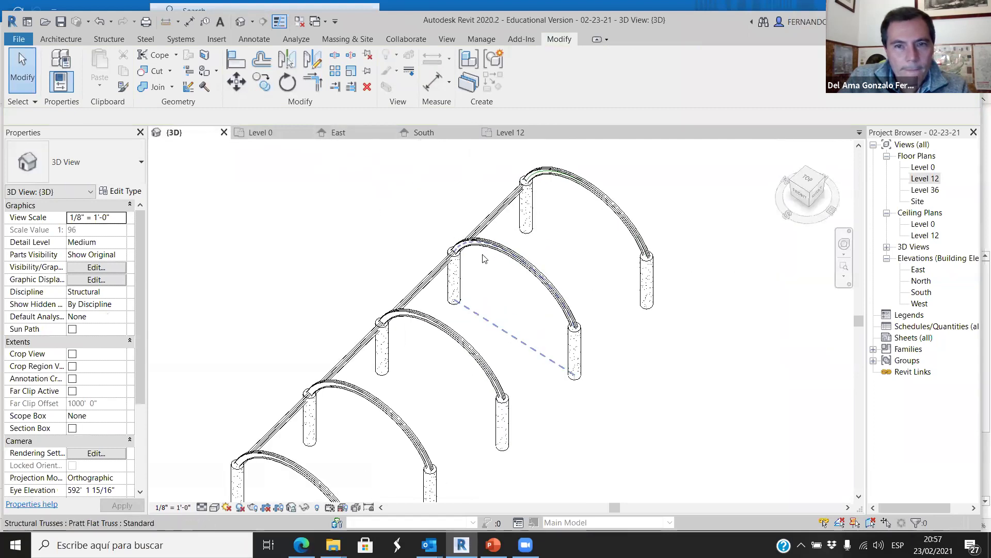
- In the Level 12 plan, copy the W310X38.7 beam from grid 3 across 24' to the opposite line of columns
scroll(428, 276, up, 2)
click(423, 276)
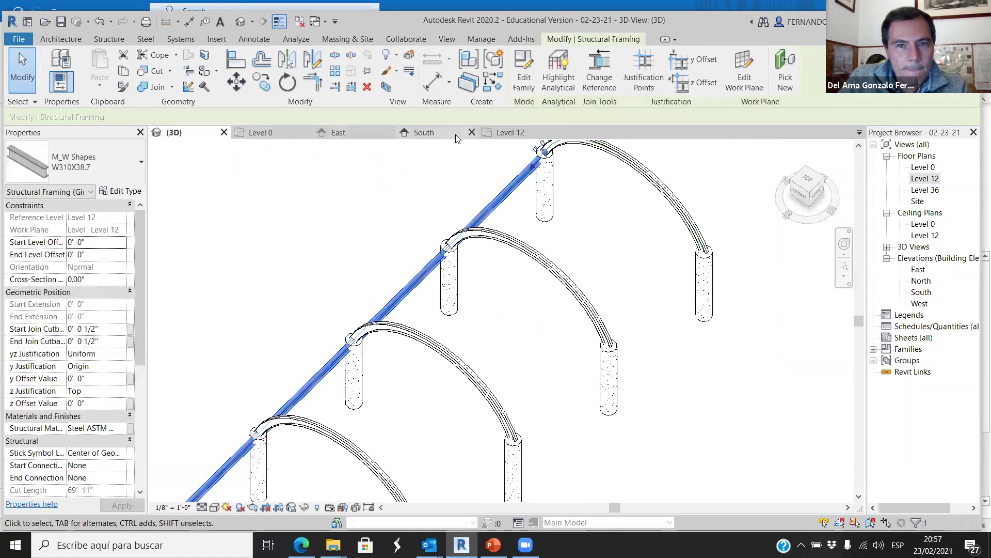
click(504, 133)
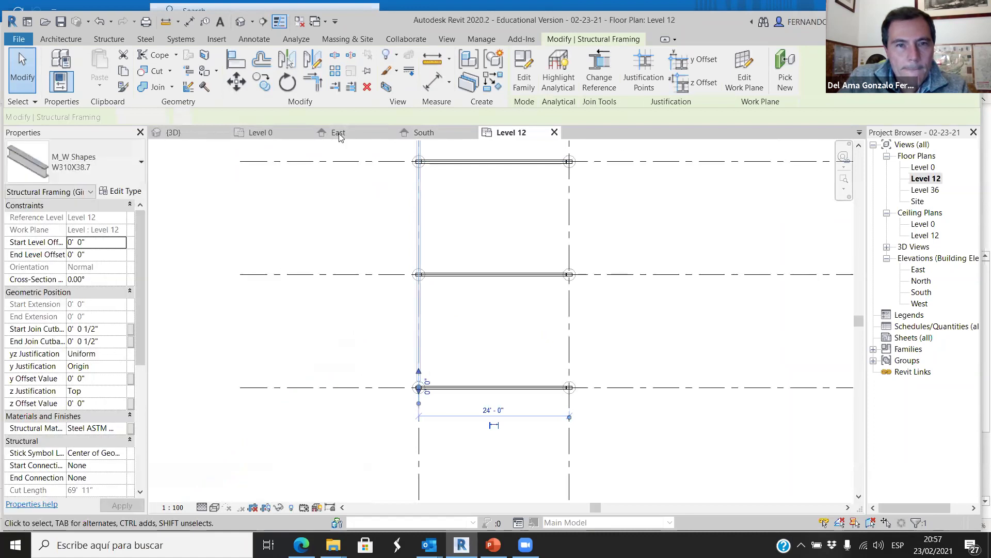
click(261, 81)
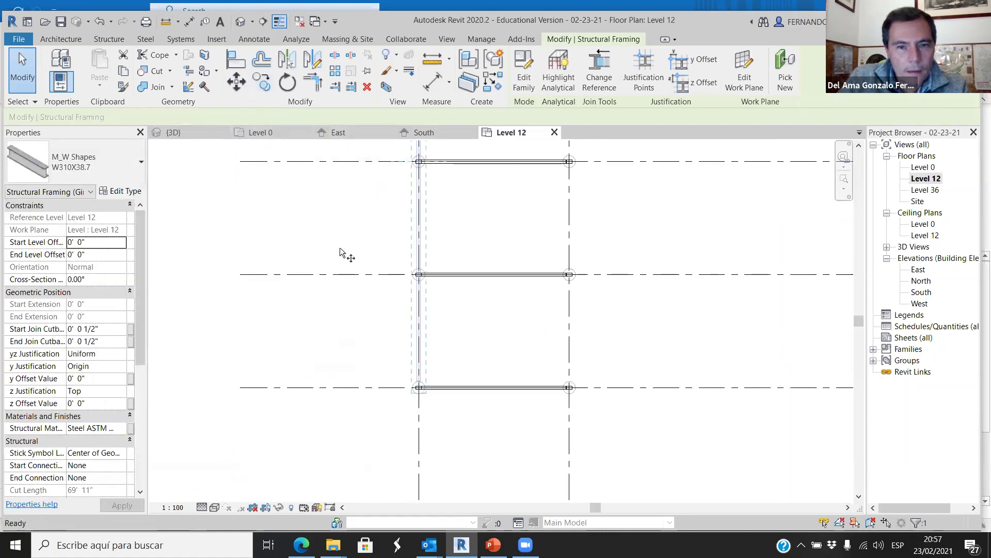
scroll(420, 365, up, 1)
click(418, 464)
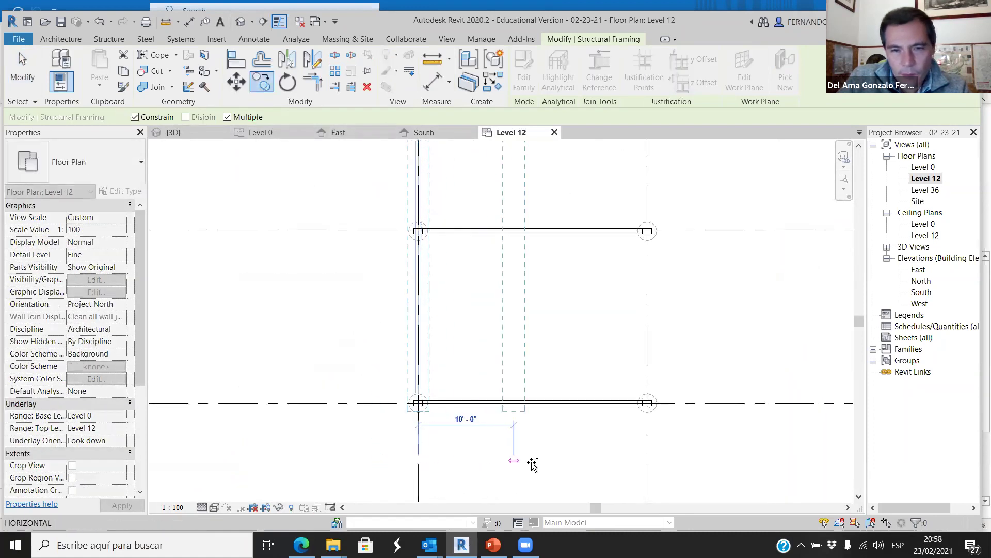
click(648, 459)
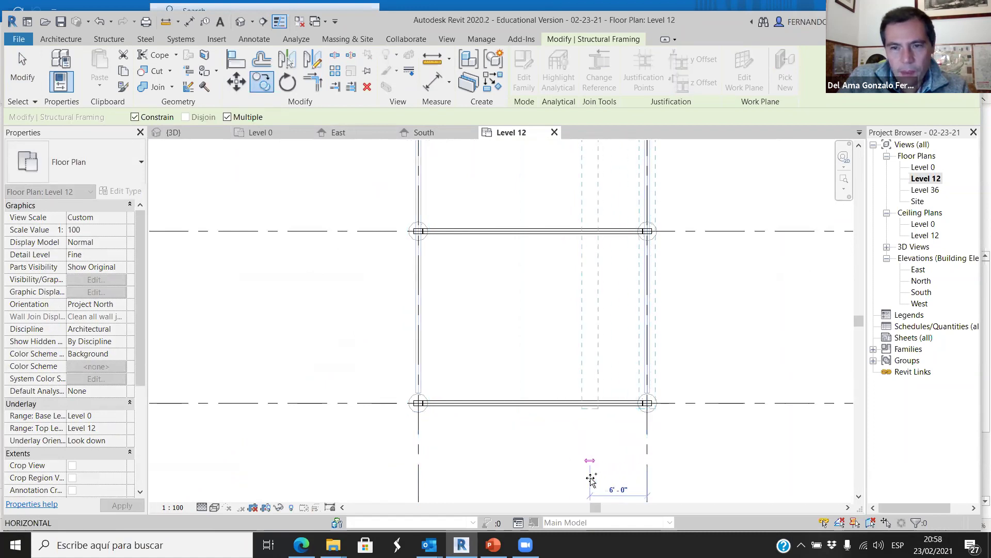
key(Escape)
key(Escape)
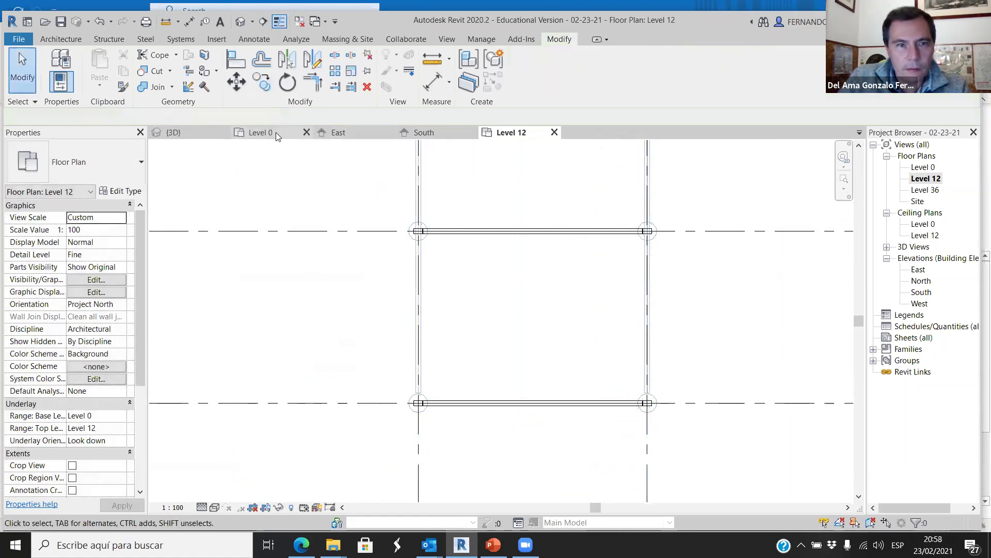
- Open the 3D view and inspect both longitudinal beams along the row of arched trusses
click(170, 132)
scroll(408, 287, down, 3)
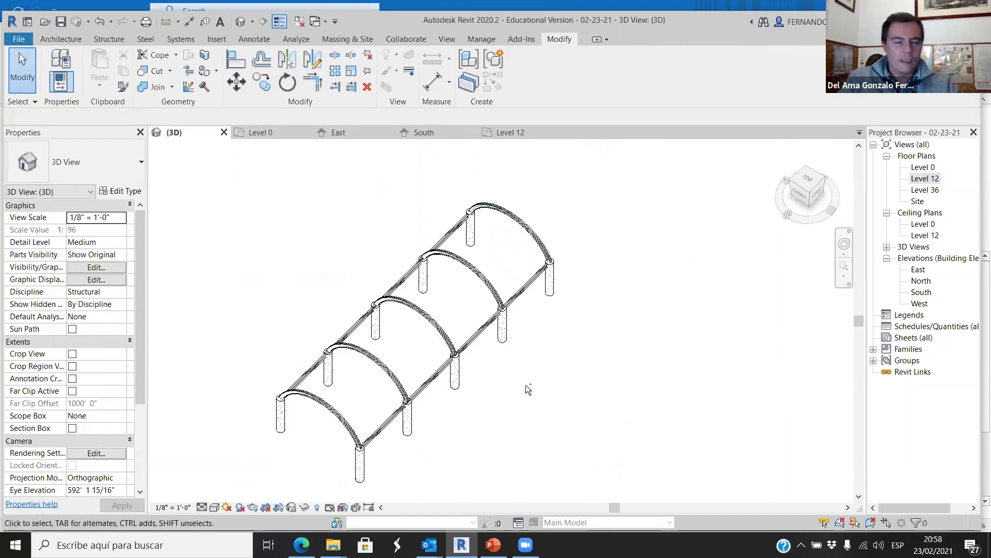
scroll(456, 309, down, 1)
scroll(457, 309, up, 4)
scroll(458, 332, down, 2)
scroll(397, 377, up, 3)
scroll(396, 377, down, 2)
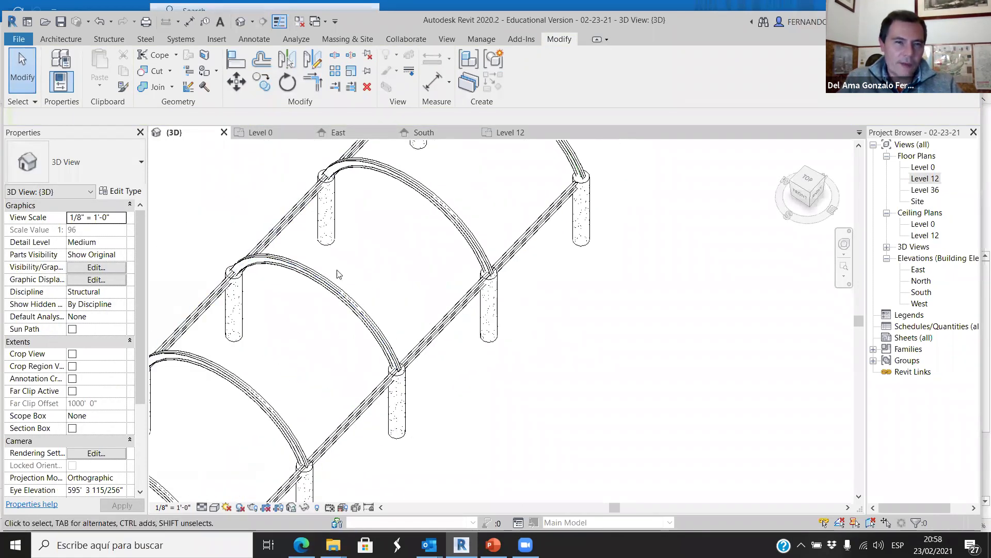
scroll(447, 299, down, 2)
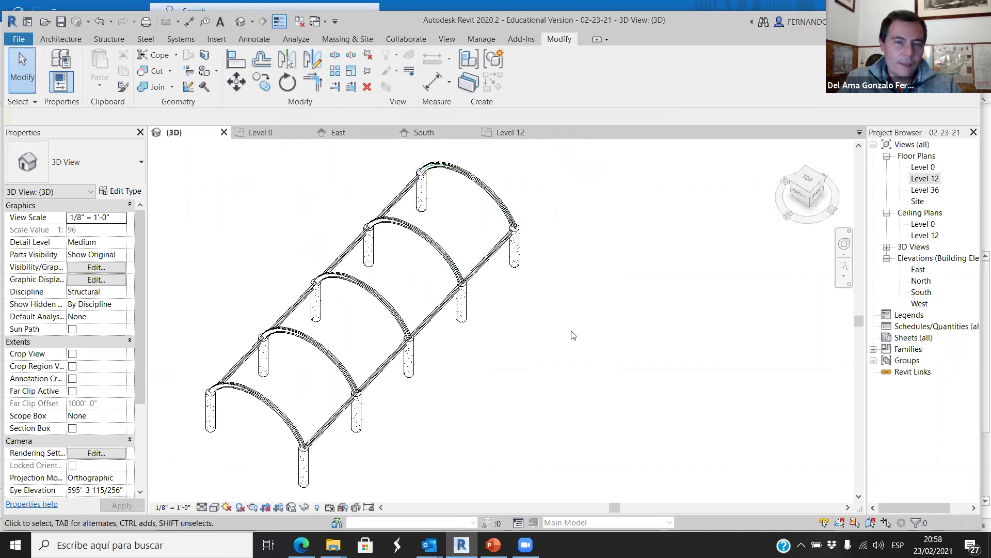
scroll(568, 310, down, 2)
scroll(488, 253, up, 3)
scroll(485, 250, up, 1)
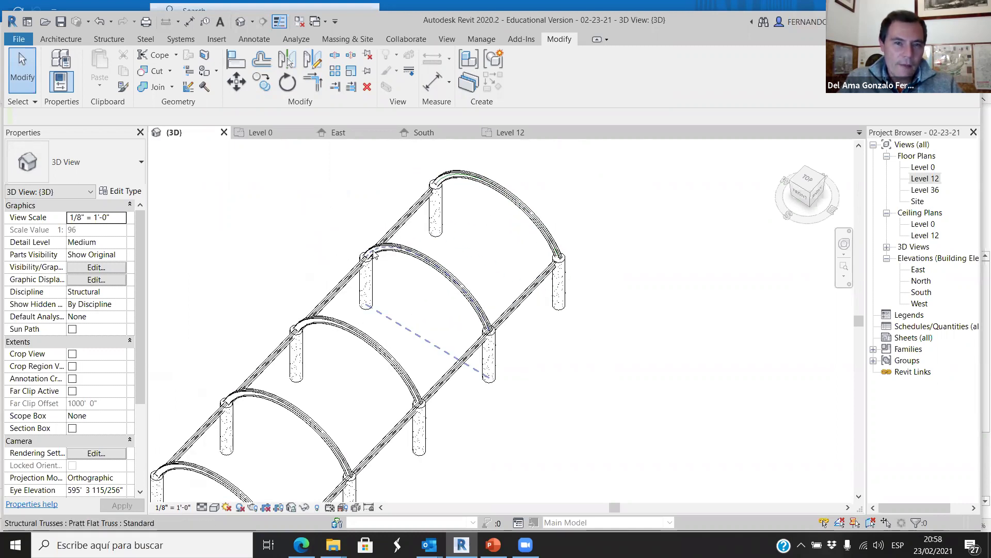
- Examine the truss and beam structure from above and from an oblique 3D angle
click(809, 180)
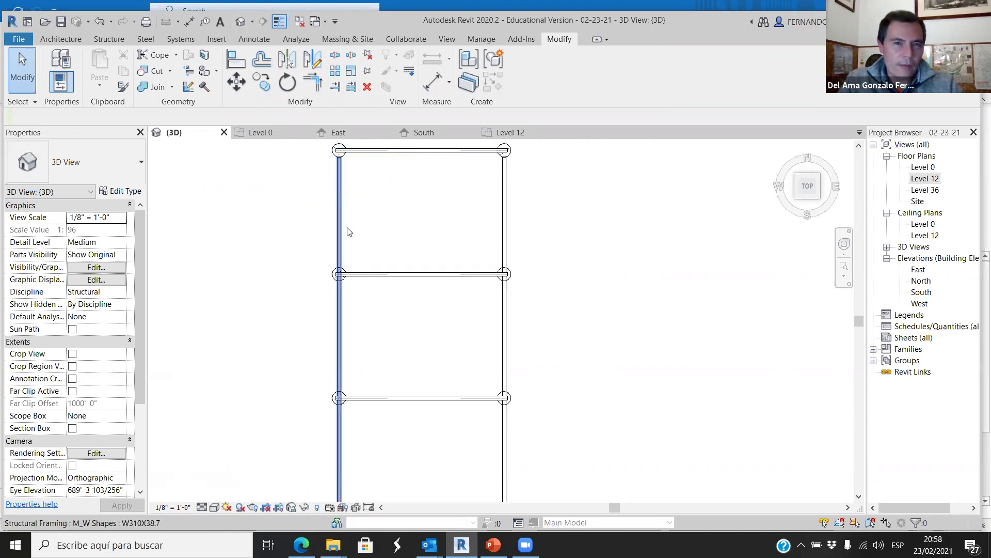
scroll(445, 277, down, 5)
shift+middle_drag(505, 333, 449, 288)
middle_click(640, 324)
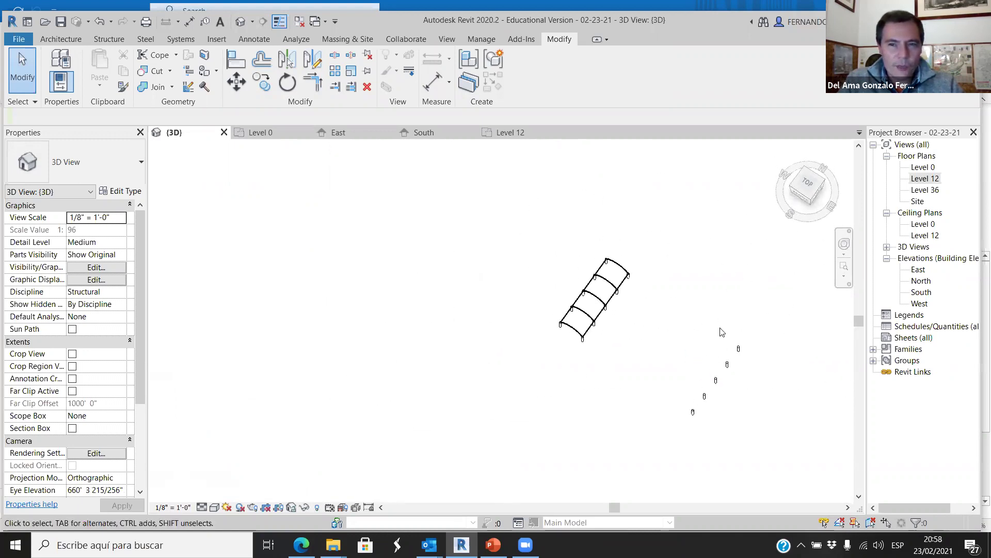
scroll(438, 277, up, 3)
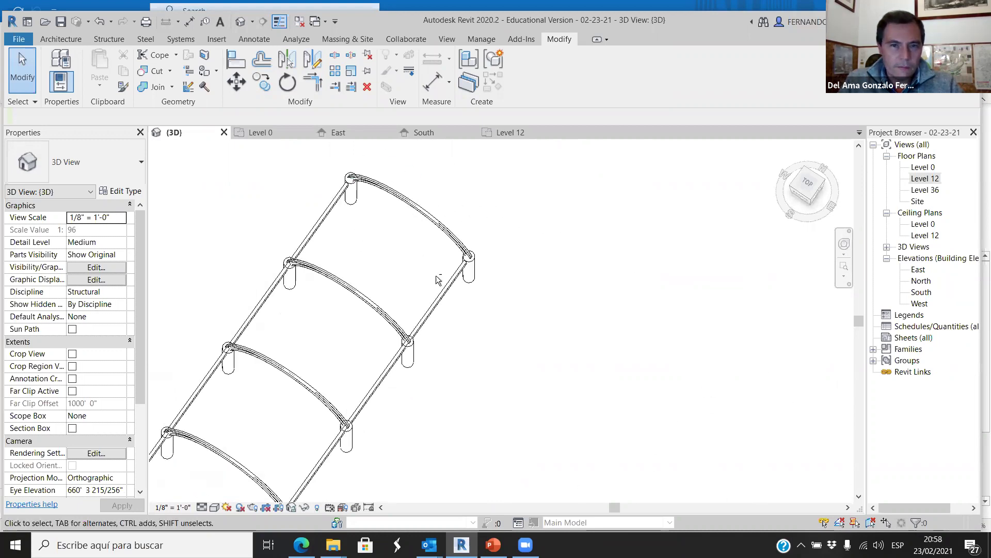
scroll(340, 210, down, 4)
scroll(474, 279, up, 4)
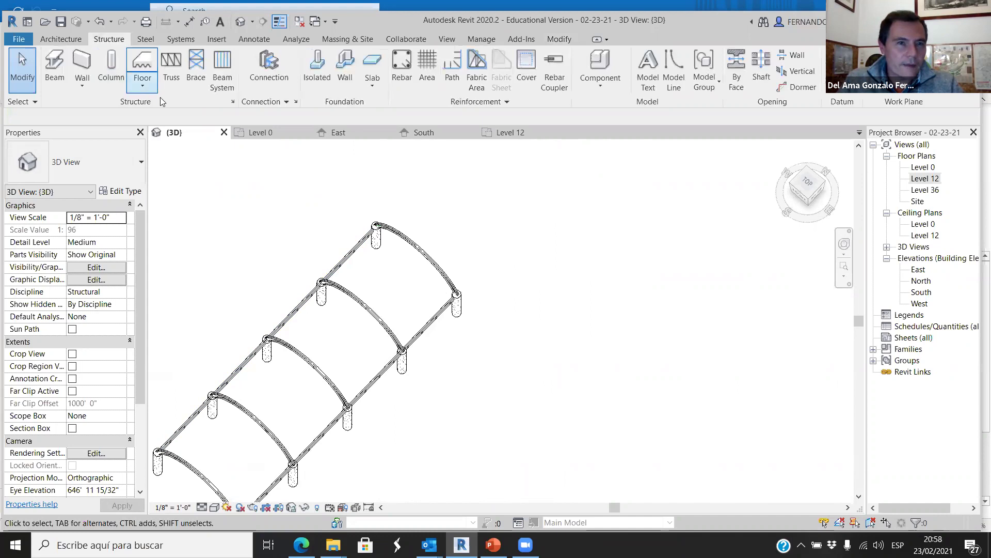
- Start a Beam System and define its boundary by picking the two arched trusses and two longitudinal beams of the end bay as supports
click(221, 67)
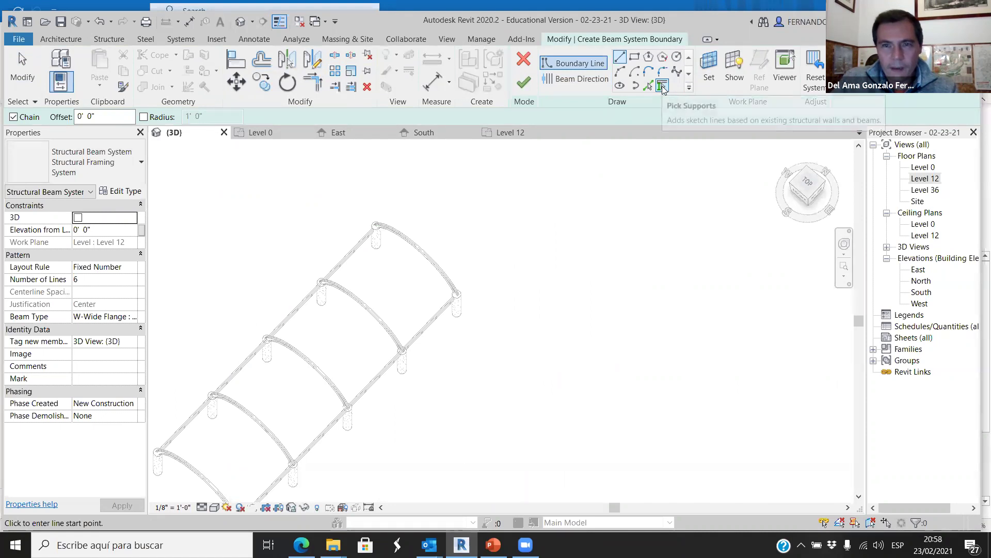
click(662, 86)
scroll(329, 286, up, 1)
scroll(328, 286, up, 2)
click(372, 218)
click(509, 206)
click(580, 351)
click(456, 388)
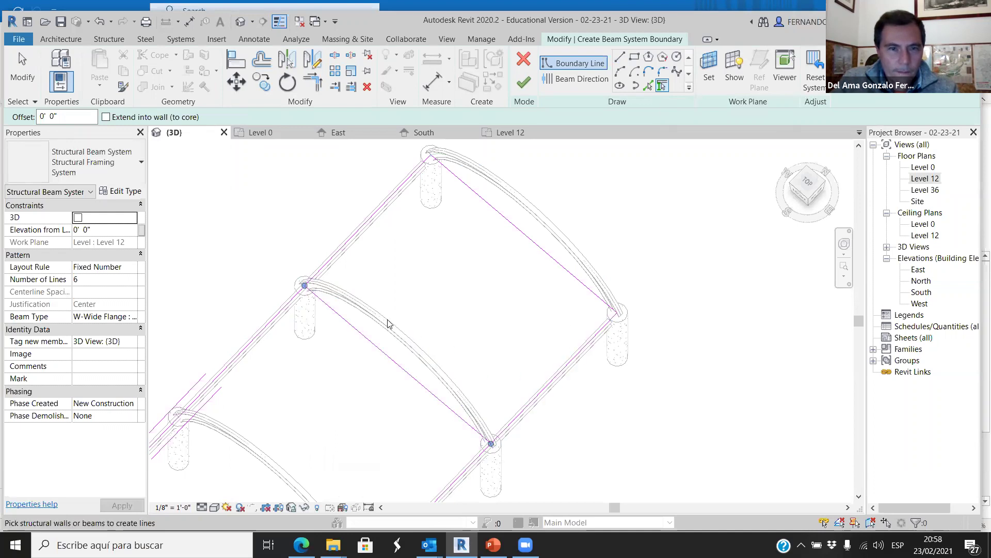
- Trim the beam system's boundary lines to corners so they enclose only the end bay between the first two arched trusses
click(312, 81)
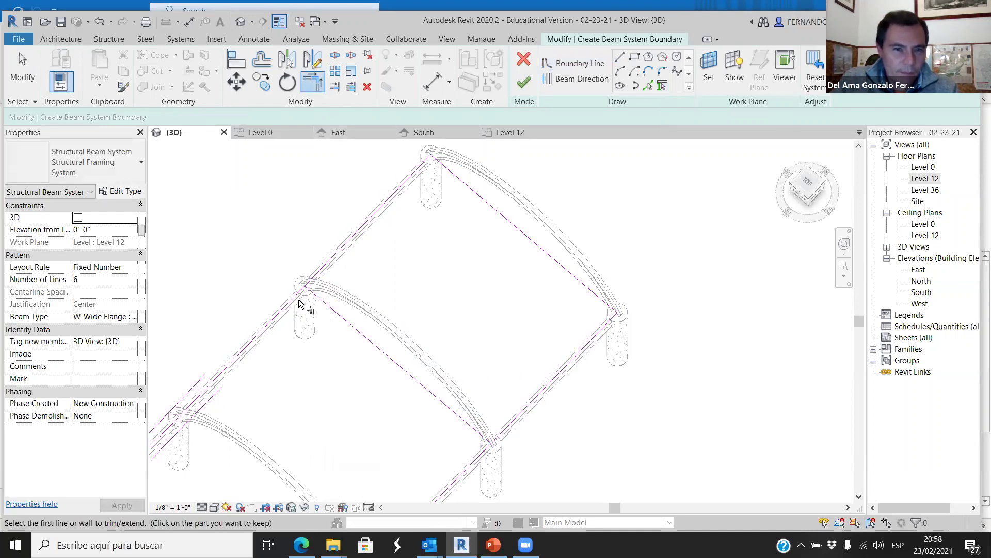
scroll(315, 281, up, 3)
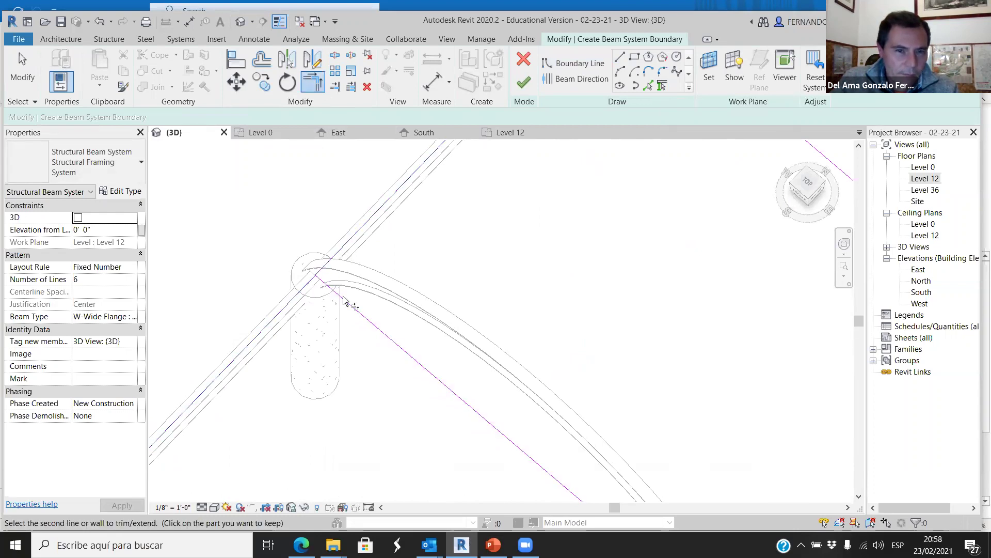
scroll(347, 295, down, 4)
click(380, 339)
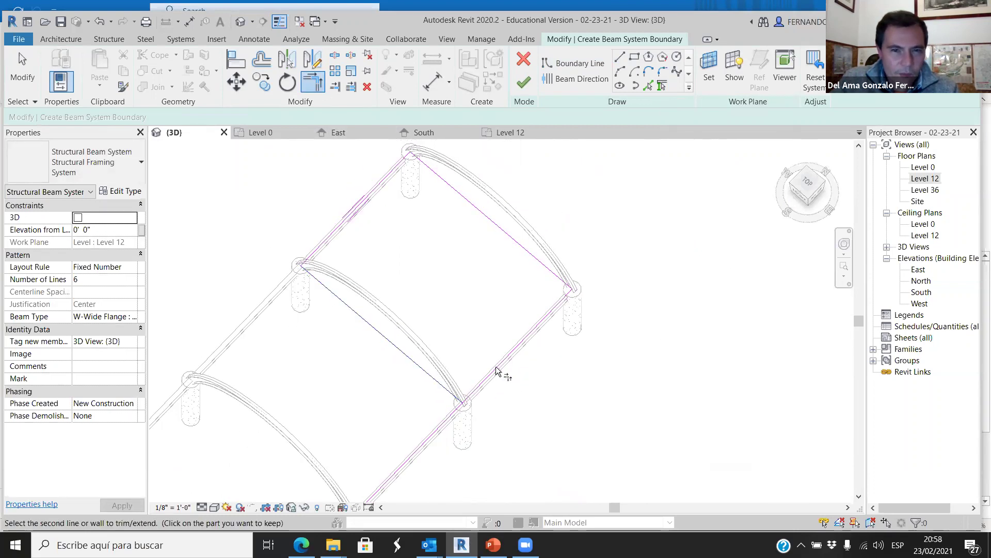
click(534, 335)
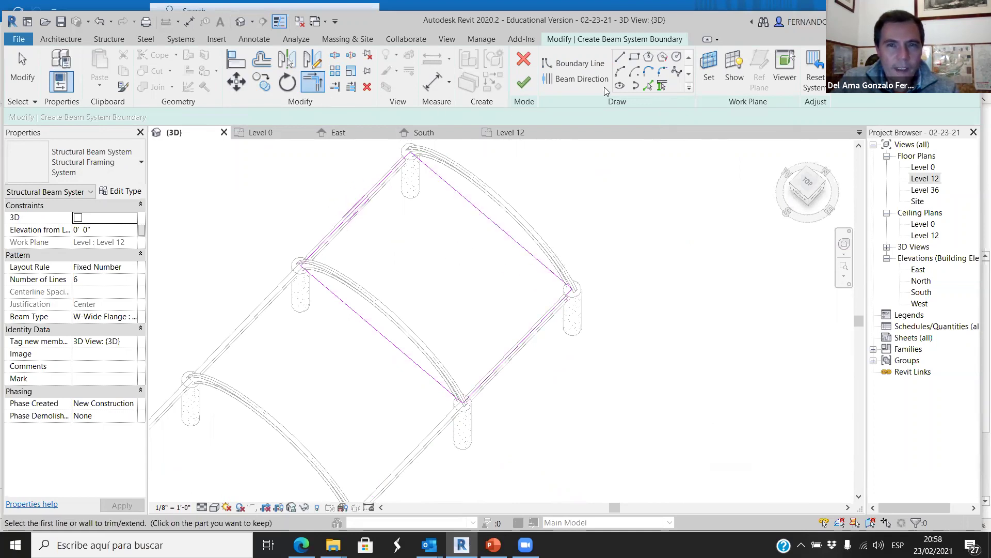
- Set the beam direction parallel to the longitudinal beam on the boundary of the end bay
click(576, 78)
scroll(413, 196, up, 2)
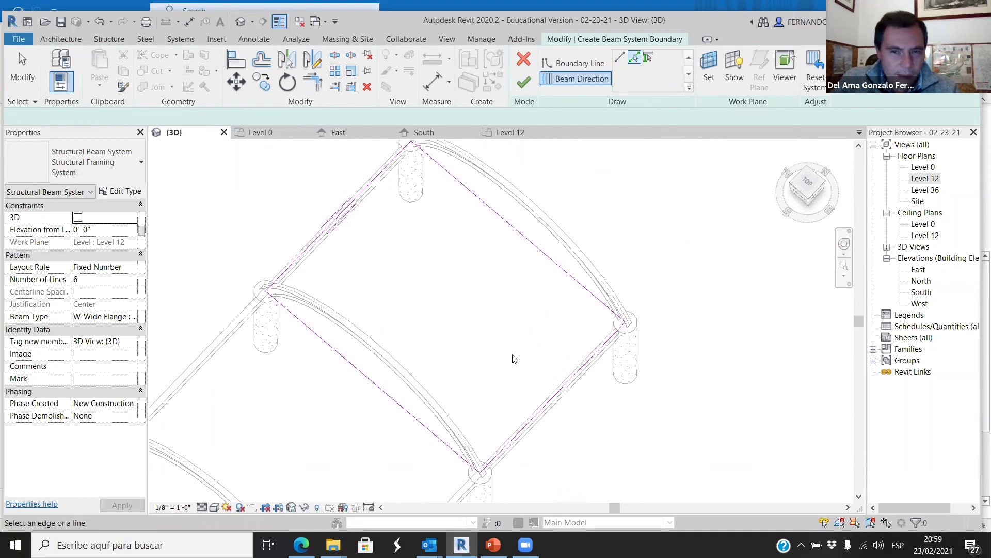
click(567, 384)
scroll(566, 388, up, 1)
scroll(555, 411, up, 3)
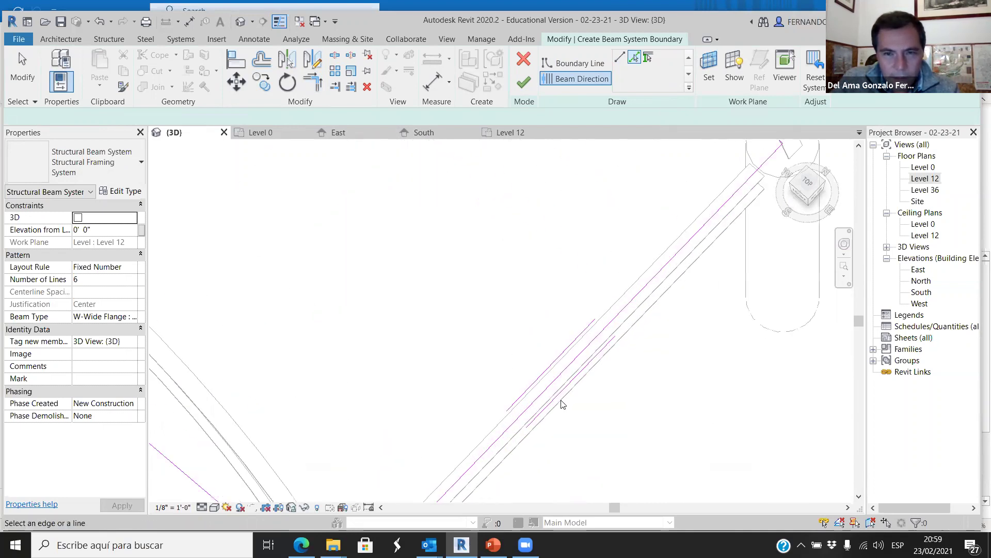
scroll(620, 256, down, 1)
scroll(621, 254, down, 5)
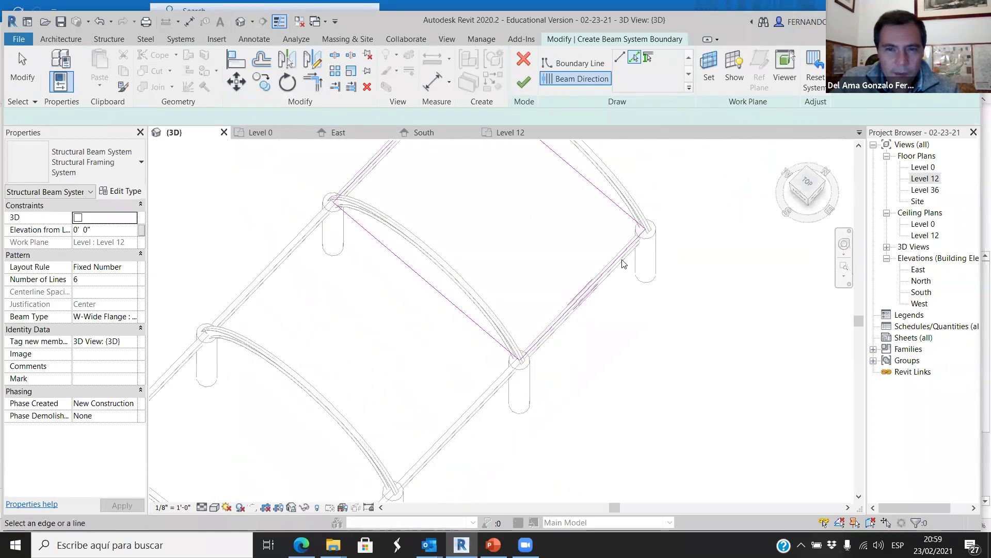
- Enable the 3D option for the beam system and finish it so its six beams follow the arched trusses
scroll(541, 374, down, 2)
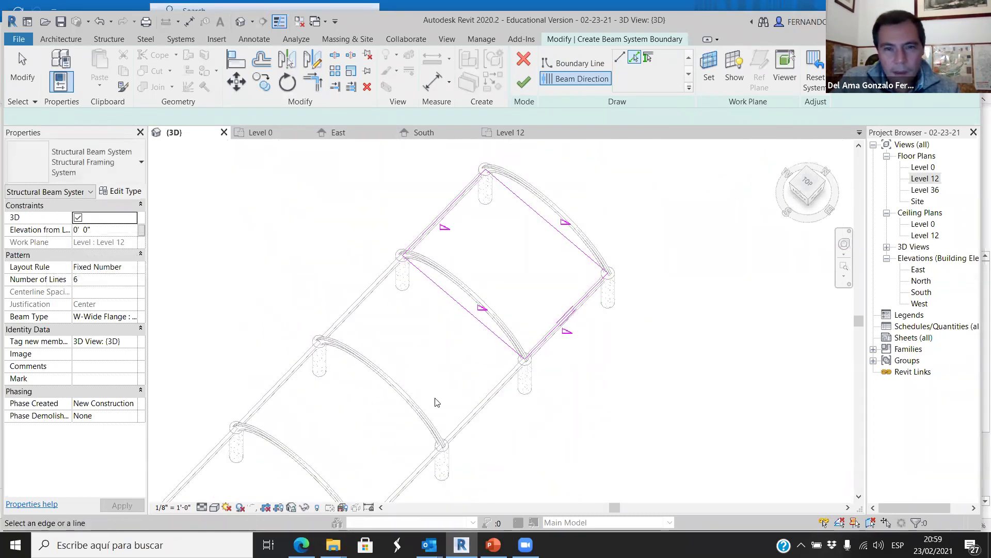
scroll(593, 218, up, 2)
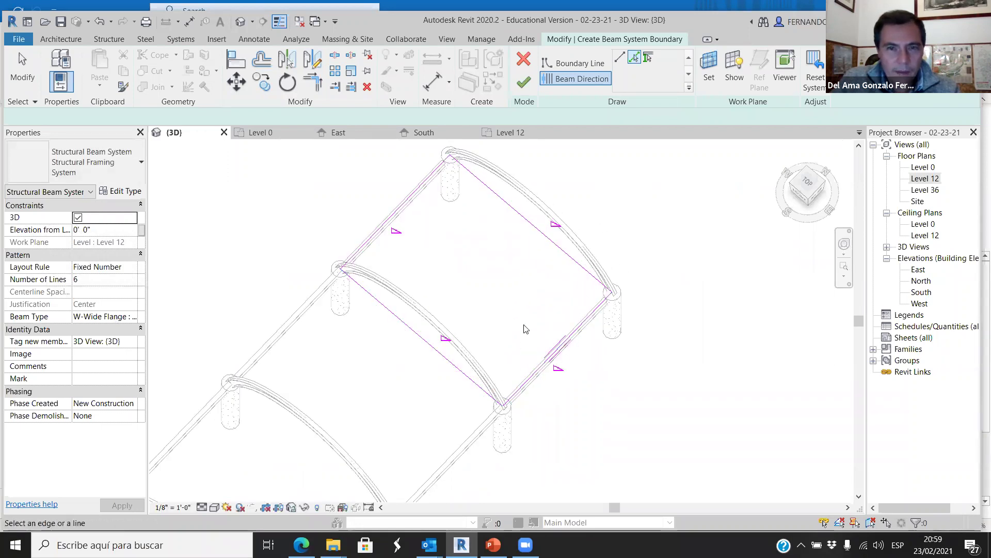
click(524, 82)
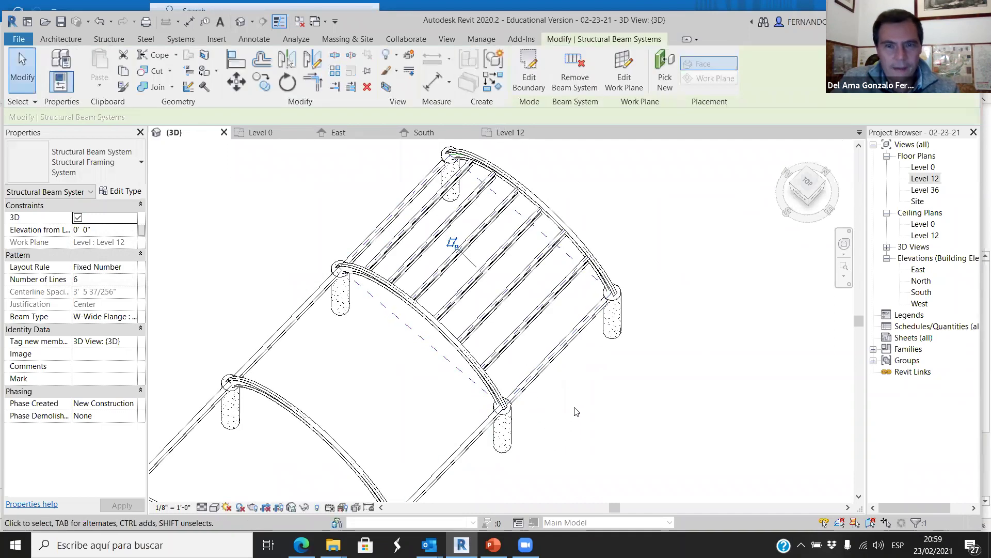
shift+middle_drag(575, 426, 511, 326)
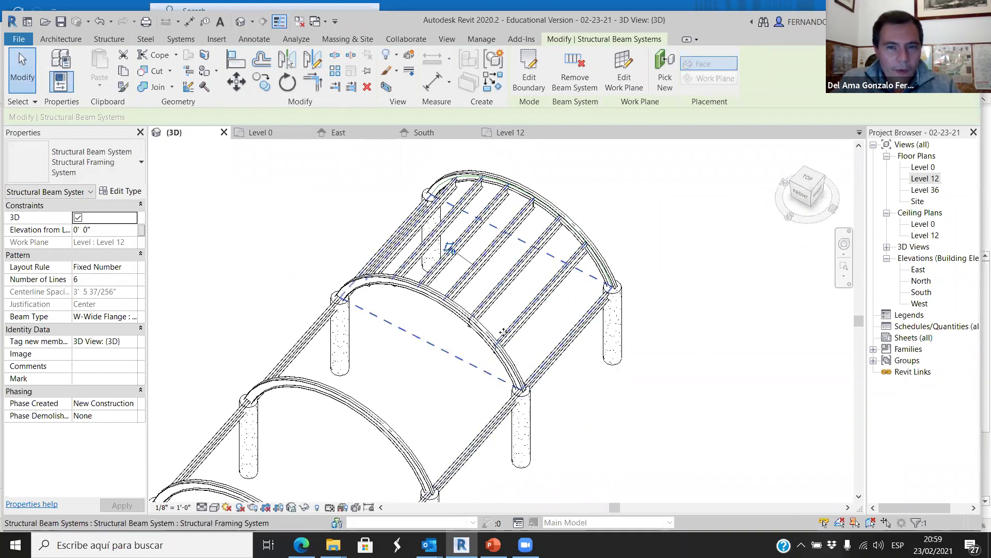
- Change the beam type of the end bay's beam system to W-Wide Flange : W12X14
click(139, 178)
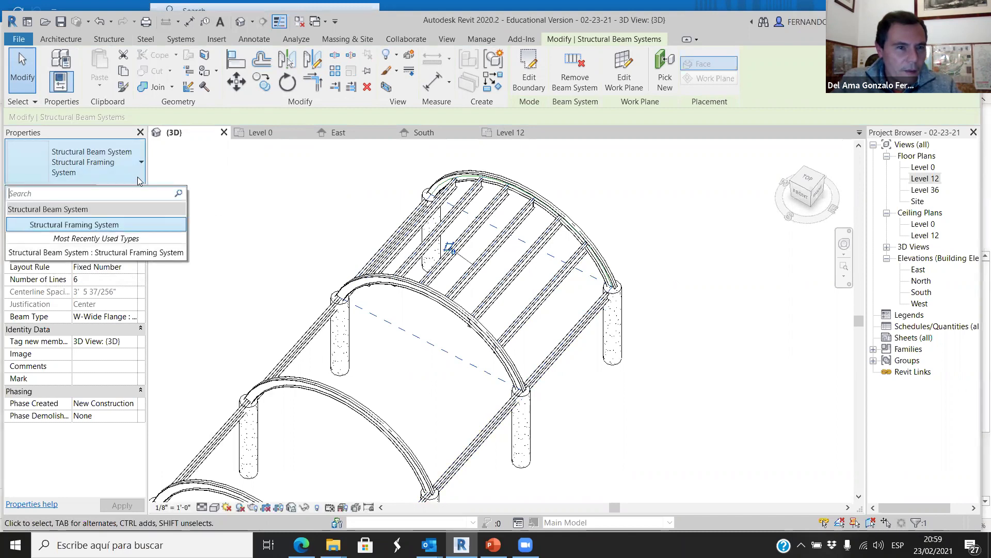
click(542, 416)
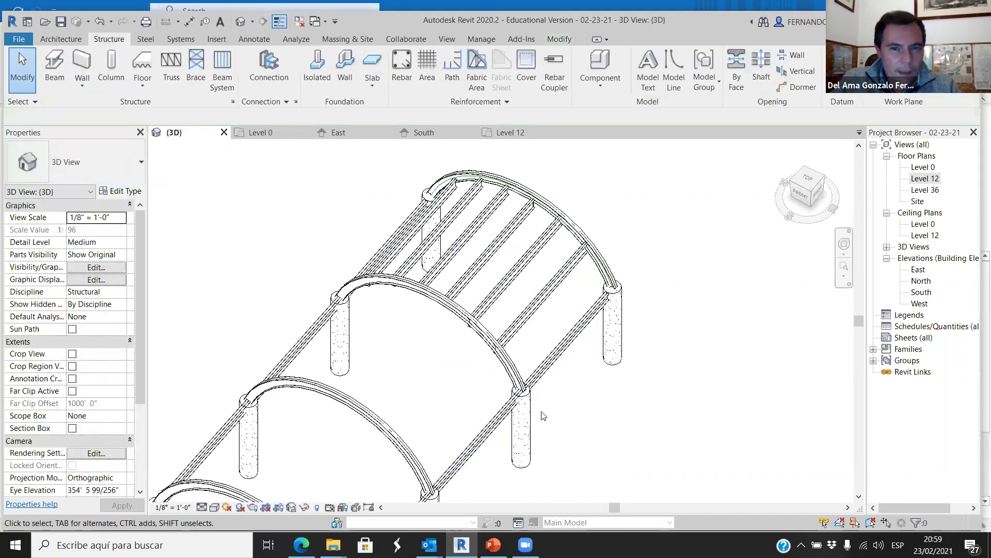
click(487, 379)
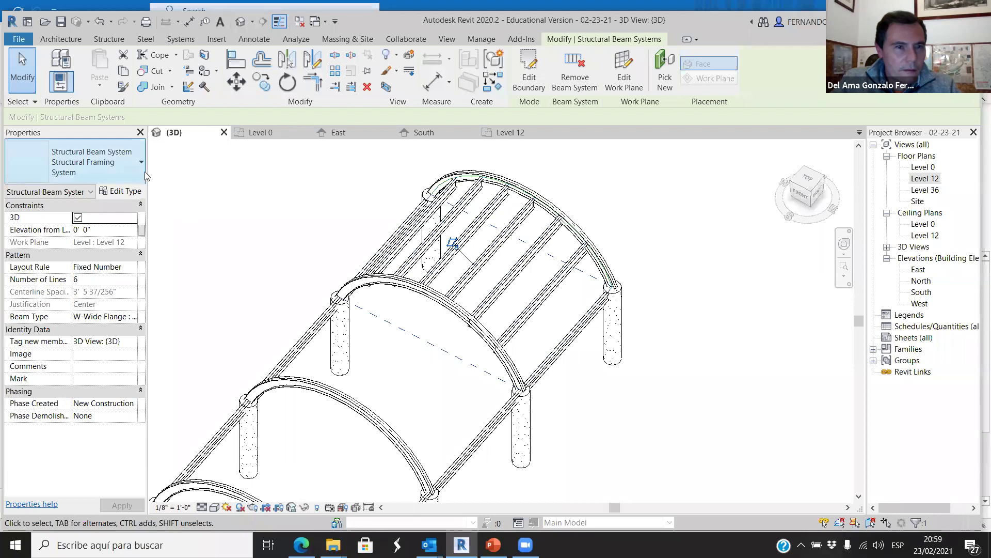
click(143, 175)
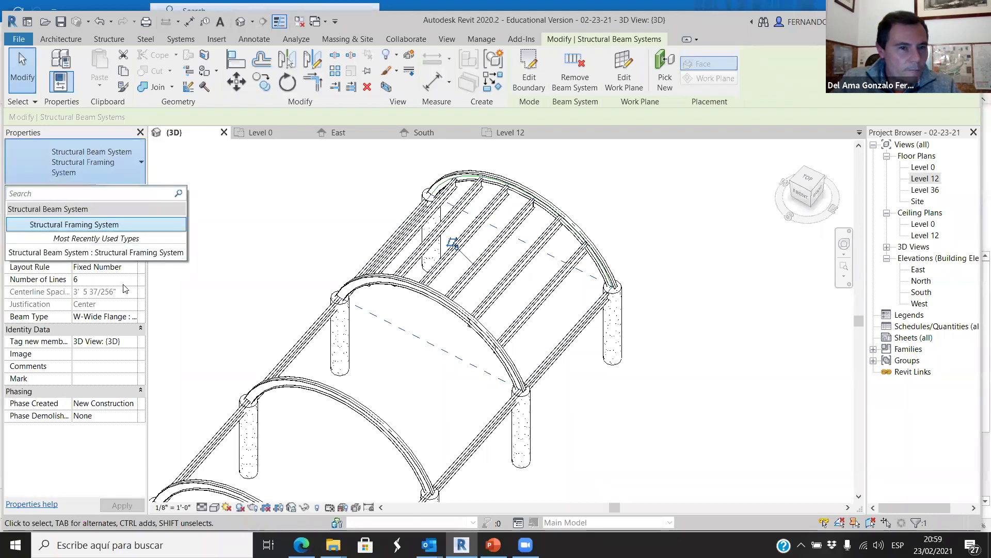
click(133, 316)
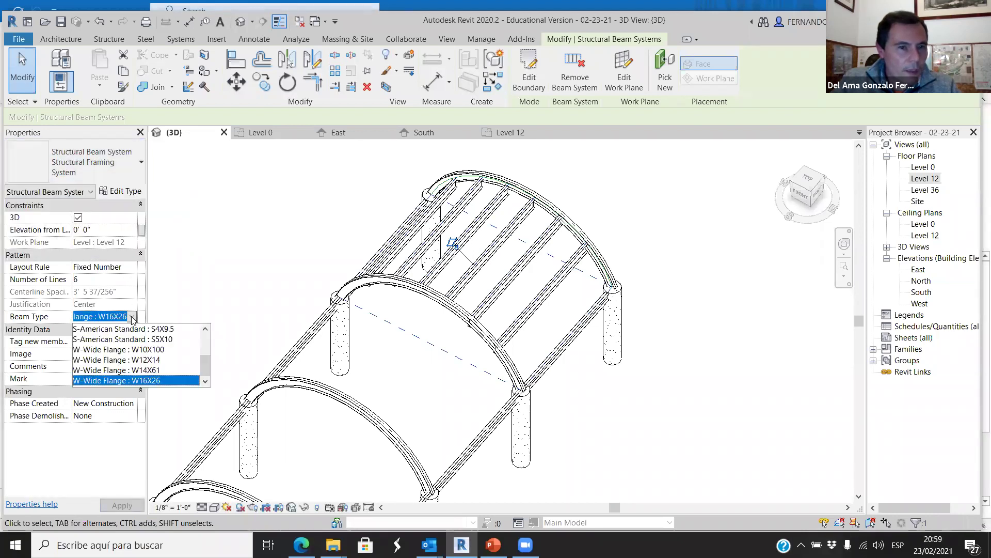
click(144, 359)
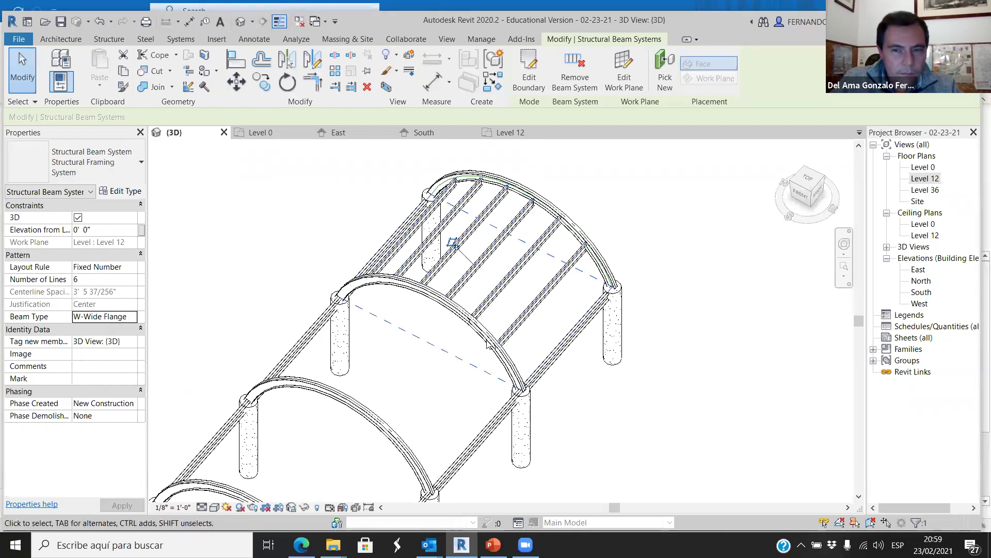
- Change the beam type of the end bay's beam system to S-American Standard : S5X10
scroll(542, 283, up, 5)
scroll(613, 273, up, 2)
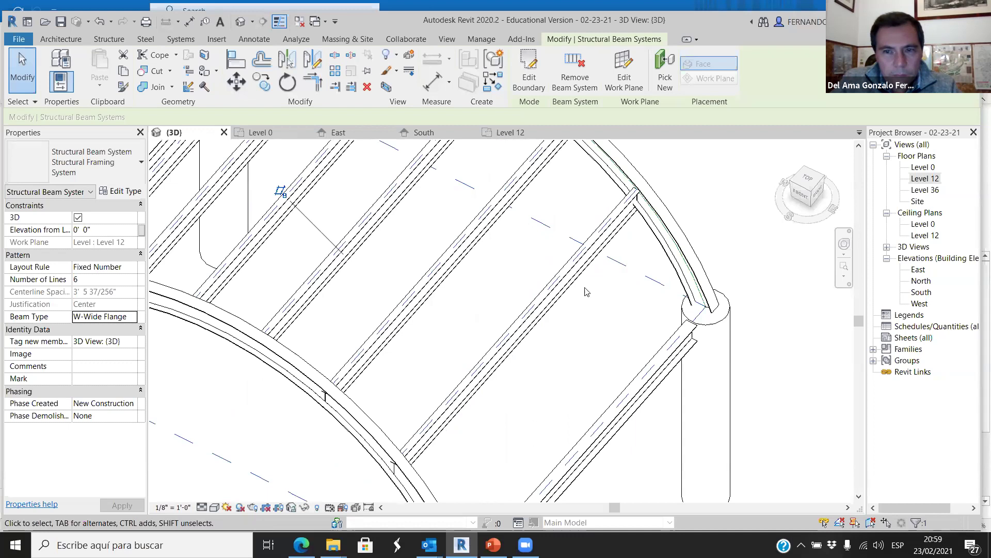
click(134, 317)
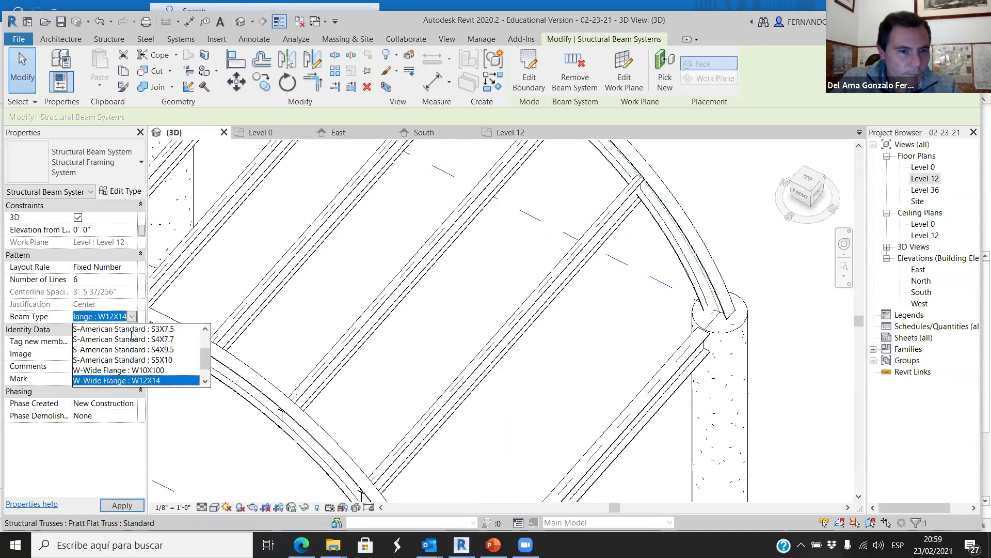
click(134, 360)
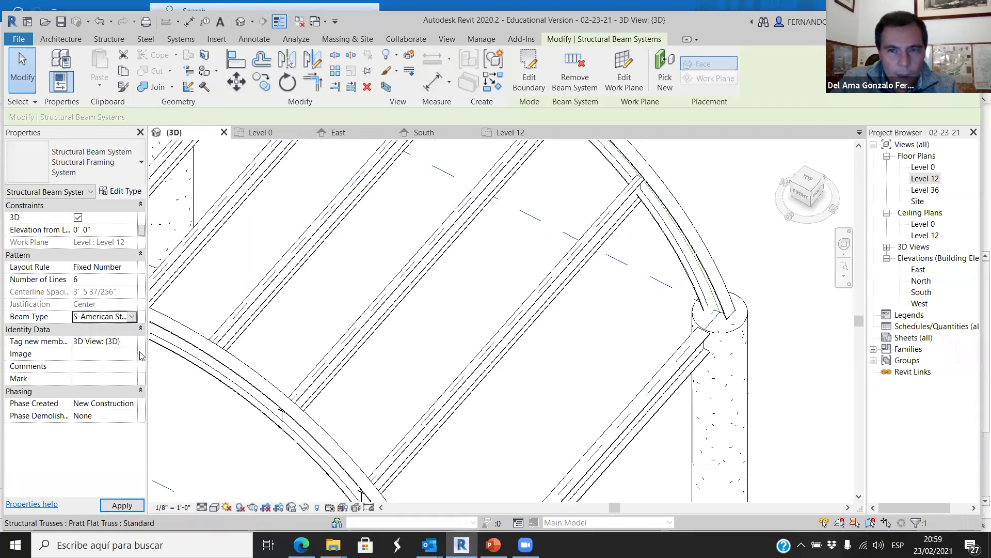
- Try W-Wide Flange : W10X100 as the beam type for the end bay's beam system and check its type properties
click(129, 317)
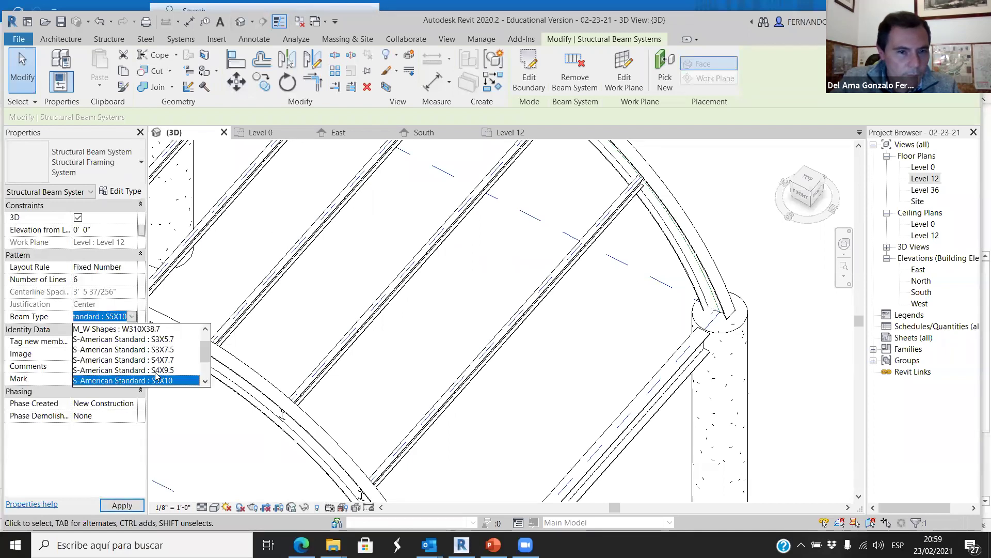
scroll(157, 375, down, 1)
scroll(153, 364, up, 2)
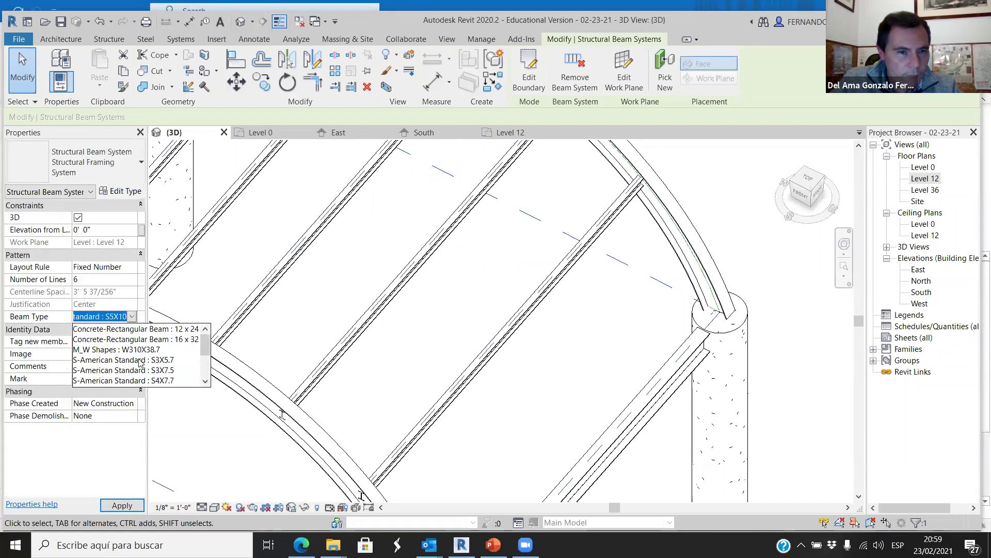
scroll(144, 341, down, 2)
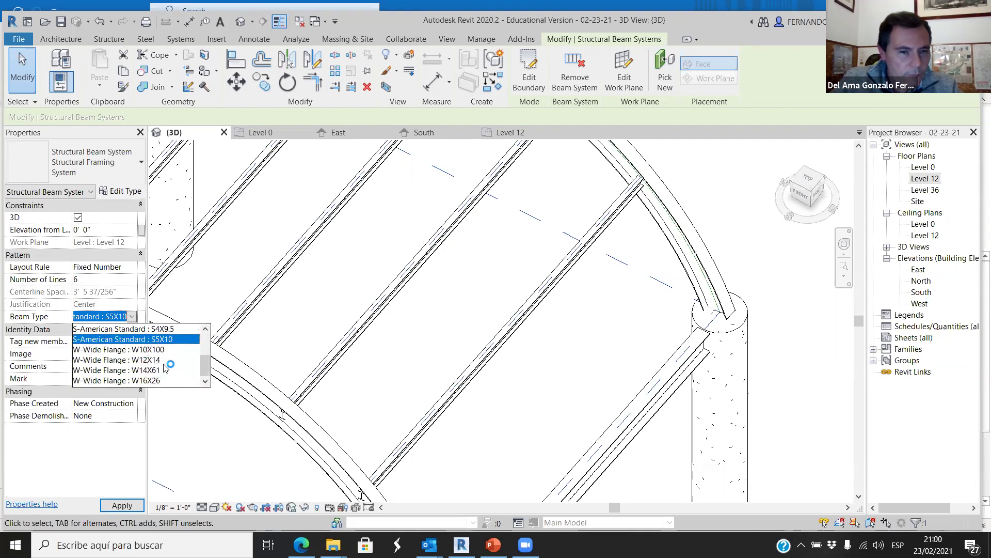
click(149, 350)
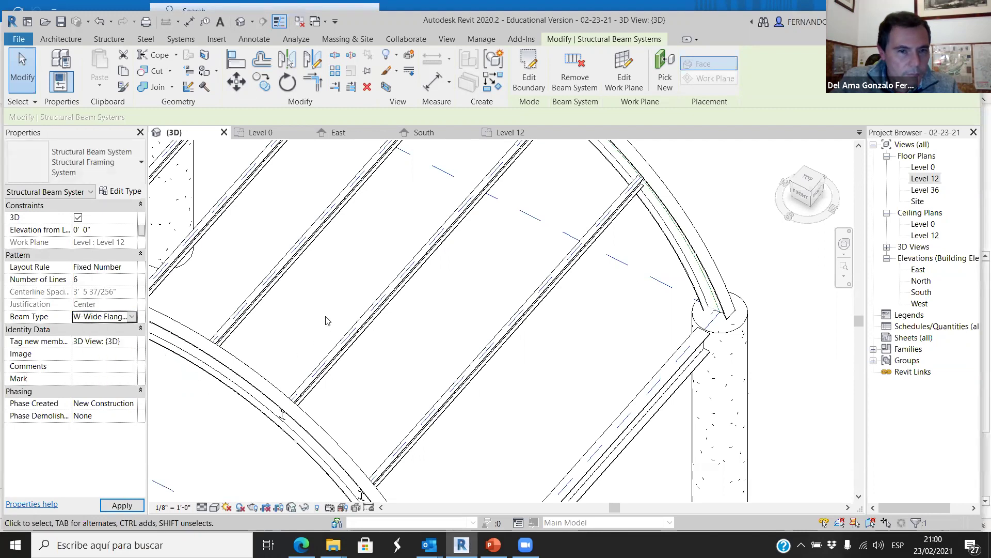
click(137, 195)
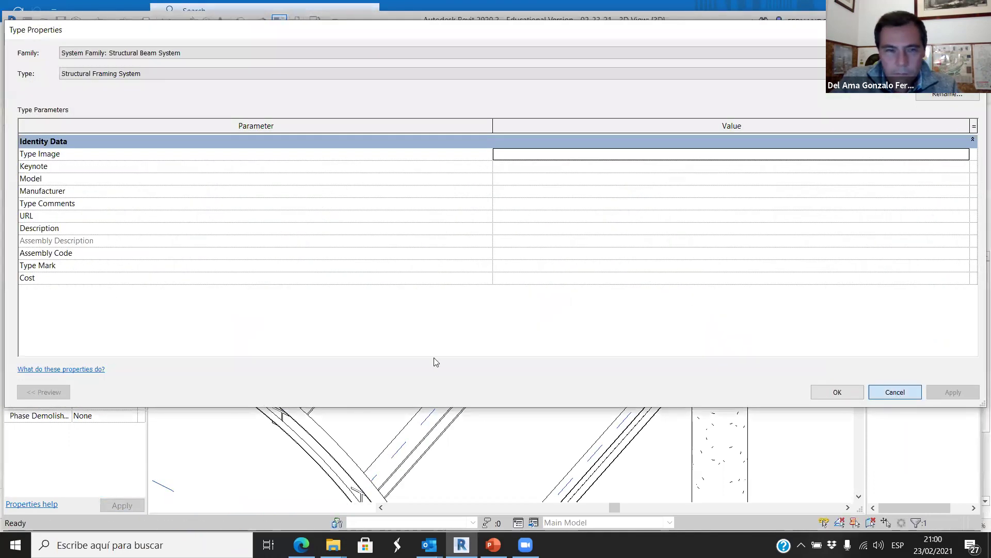
key(Escape)
- Set the end bay's beam system back to the S-American Standard : S5X10 beam type and deselect it
click(132, 316)
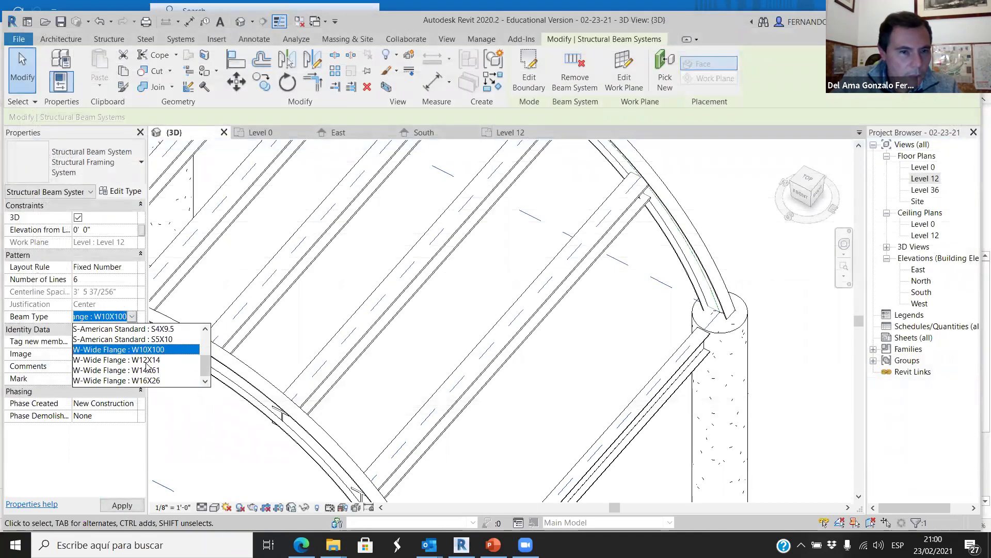
scroll(139, 375, up, 2)
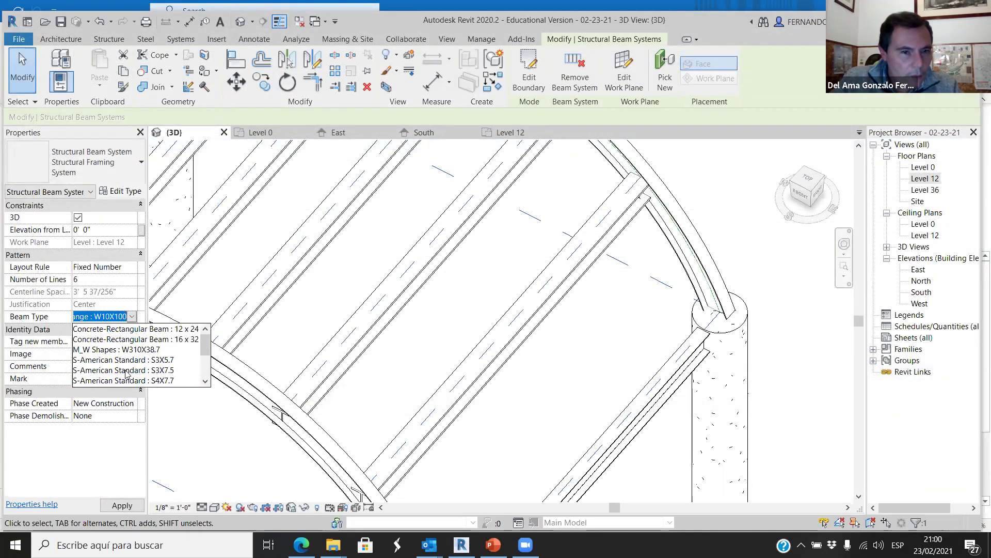
scroll(154, 364, down, 2)
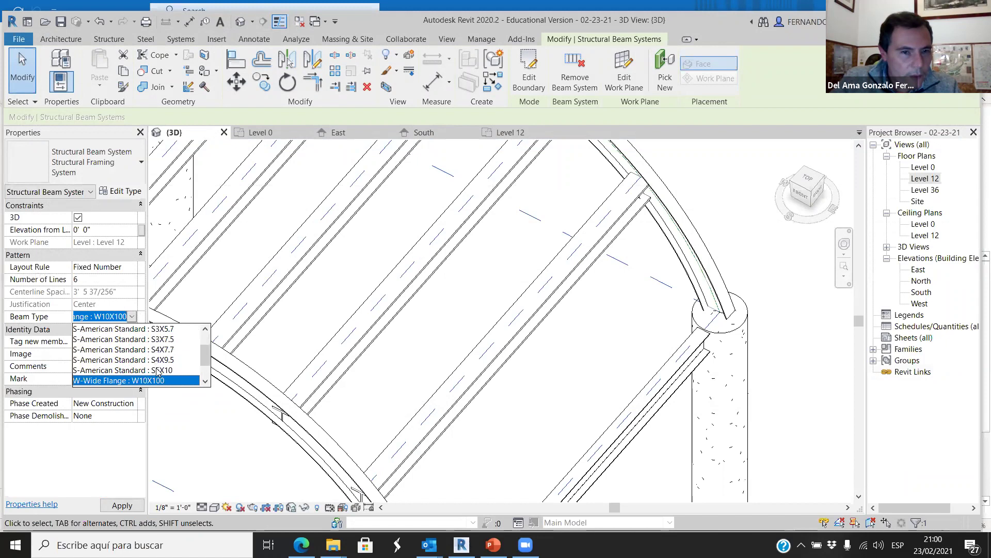
click(156, 370)
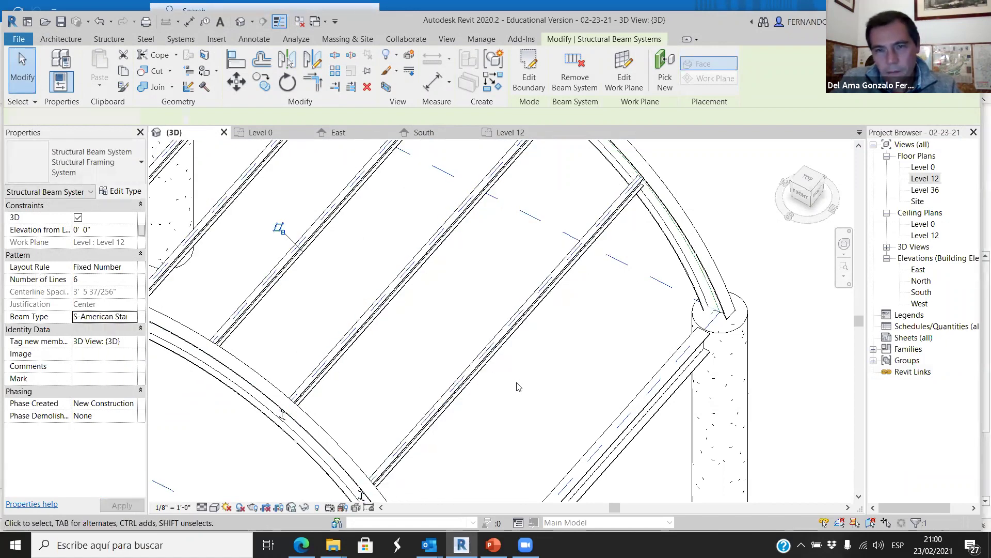
key(Escape)
- Switch the layout rule of the end bay's beam system to Fixed Distance
scroll(406, 363, down, 3)
scroll(406, 363, down, 5)
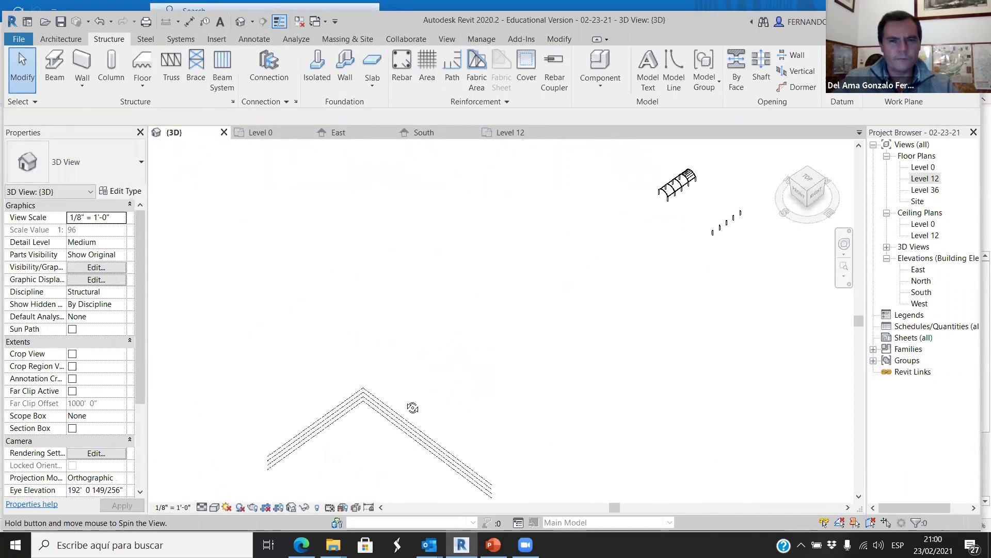
scroll(594, 330, up, 6)
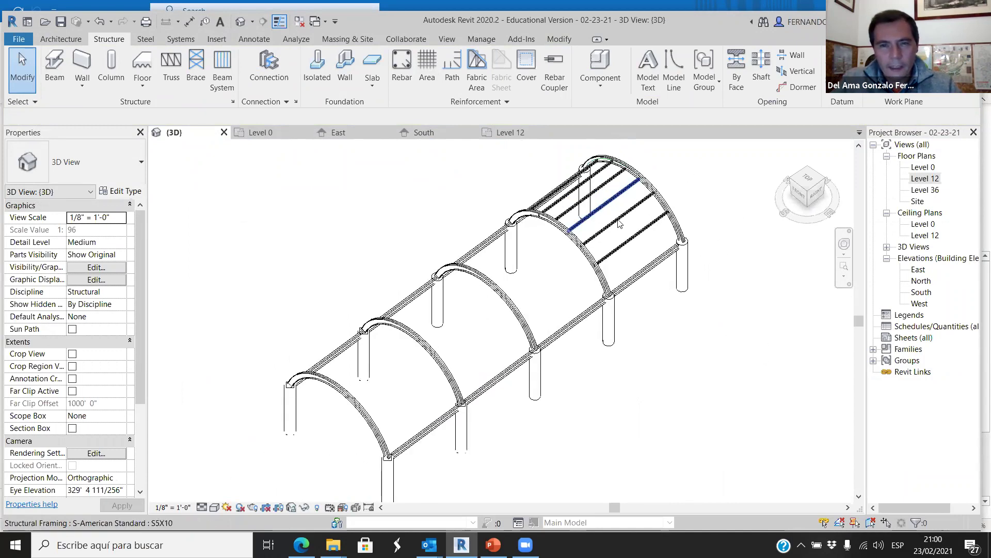
scroll(618, 360, down, 4)
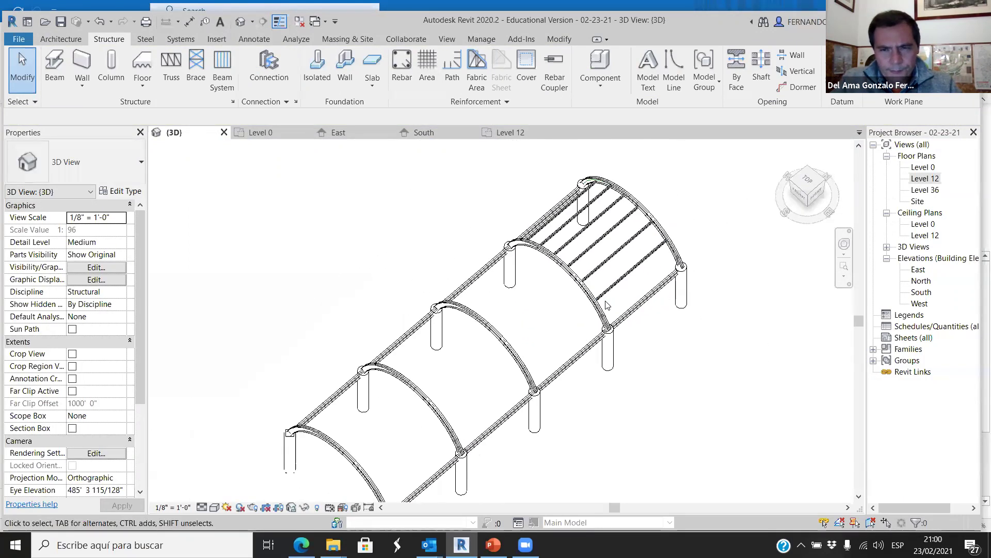
shift+middle_drag(633, 345, 580, 300)
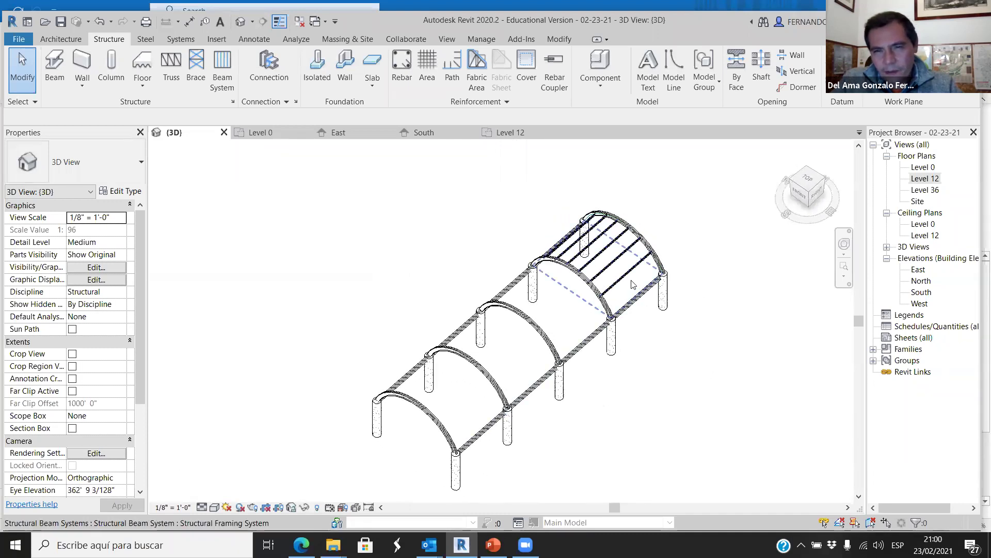
click(580, 300)
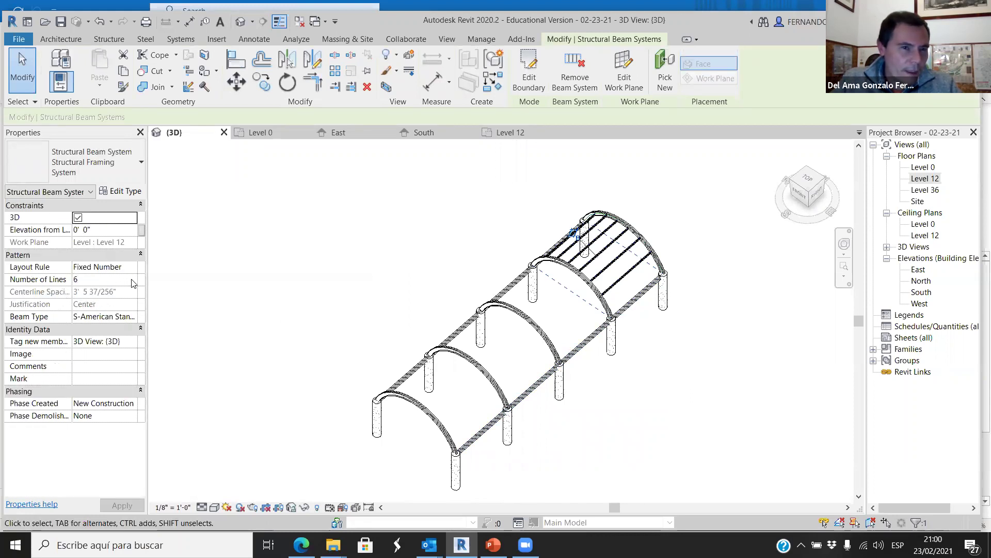
click(133, 266)
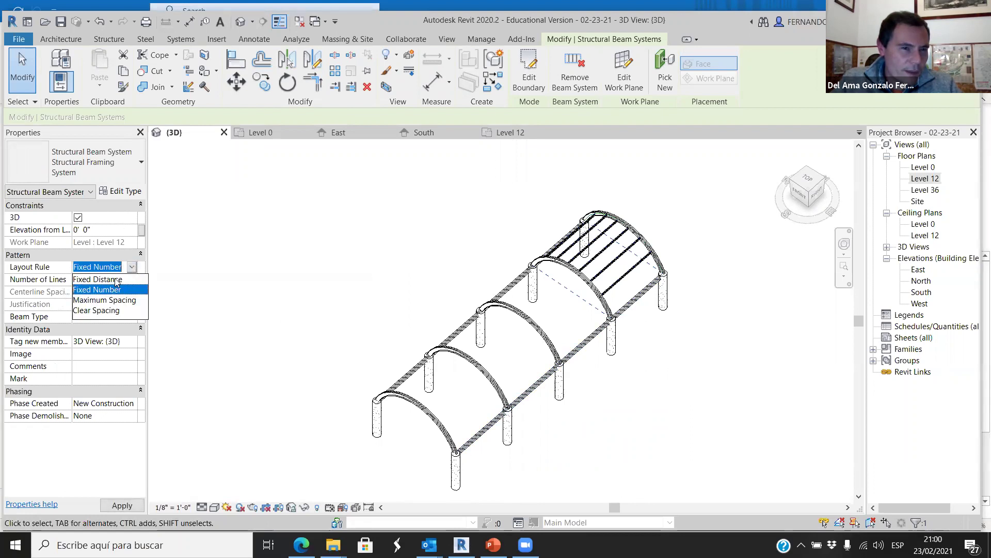
click(117, 280)
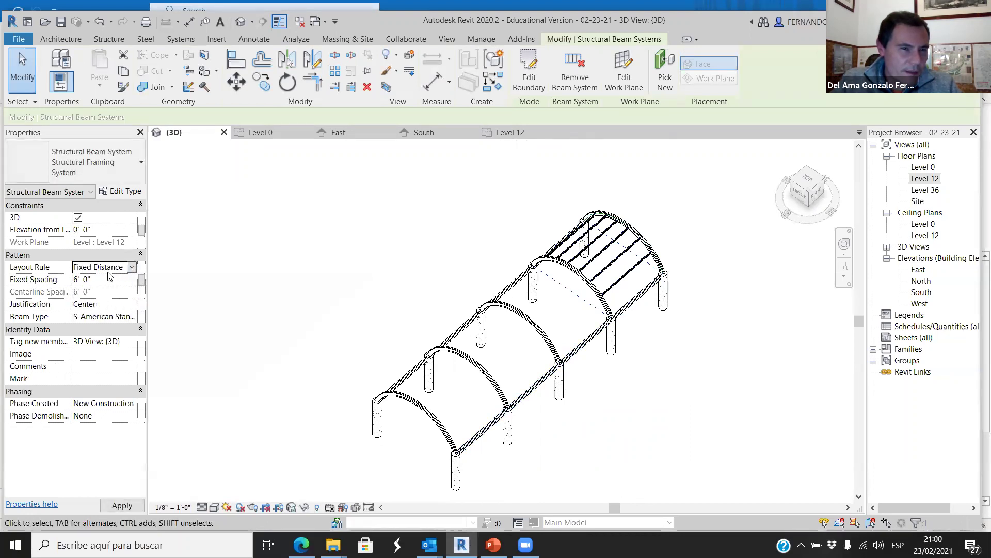
click(332, 289)
- Set the fixed spacing of the end bay's beam system to 4' 0"
shift+middle_drag(412, 315, 362, 294)
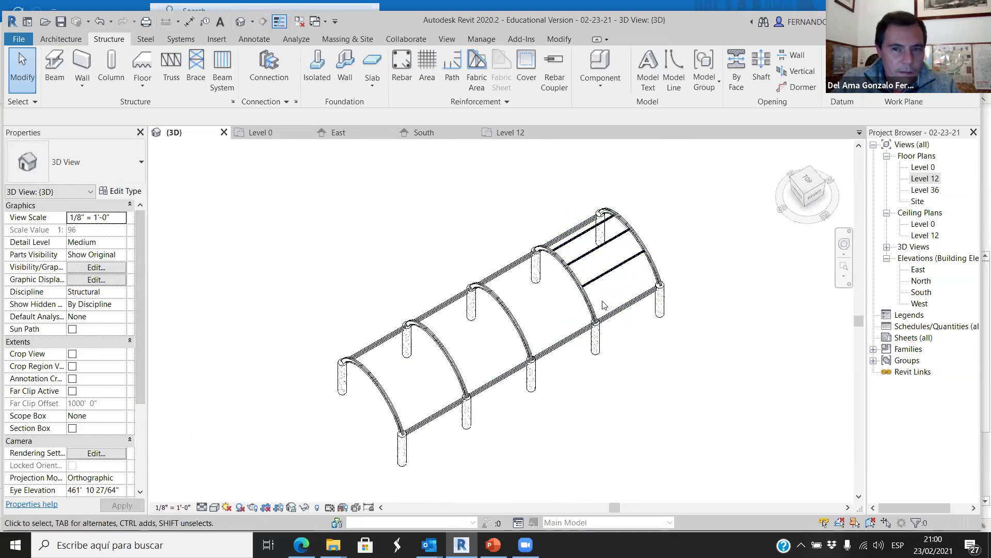
click(638, 300)
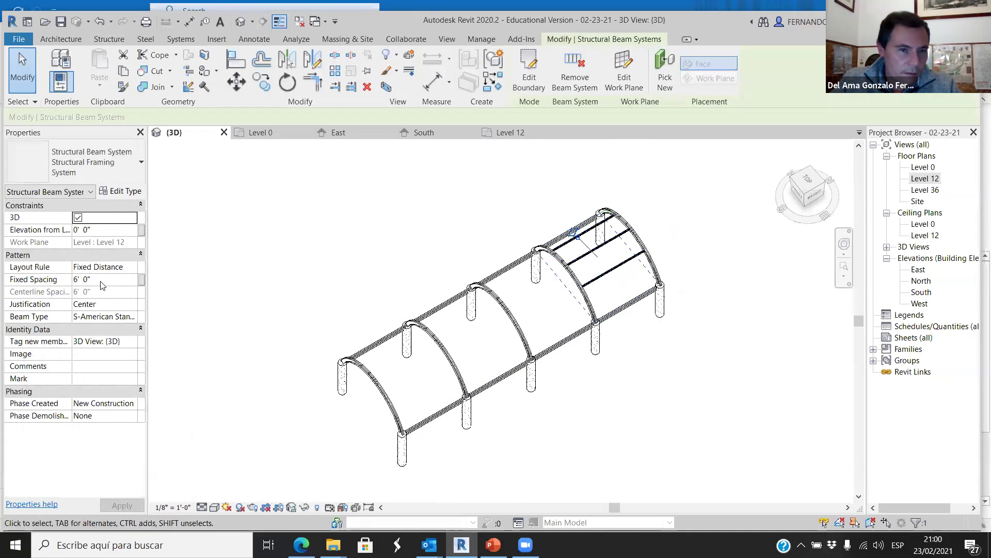
click(101, 280)
text(4)
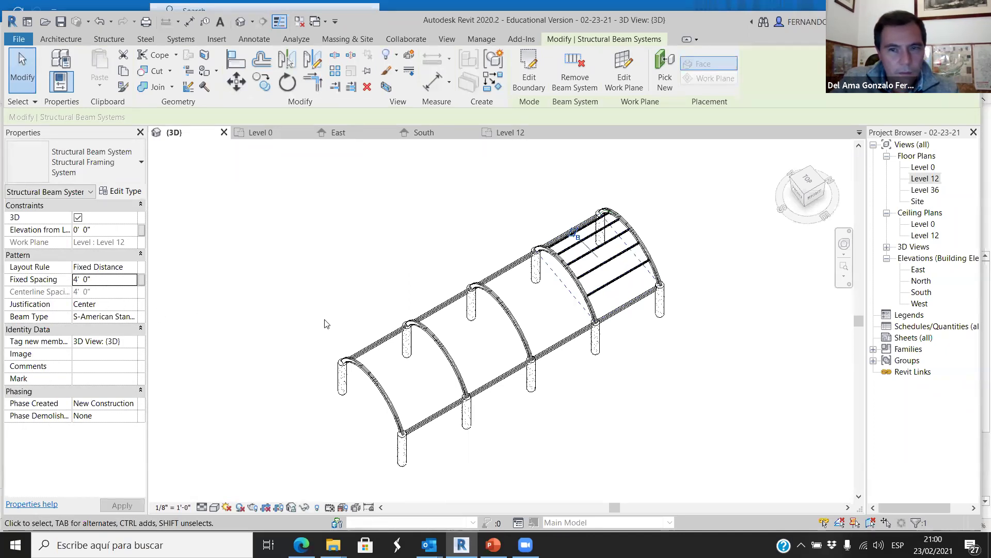
shift+middle_drag(496, 350, 628, 283)
scroll(627, 283, up, 3)
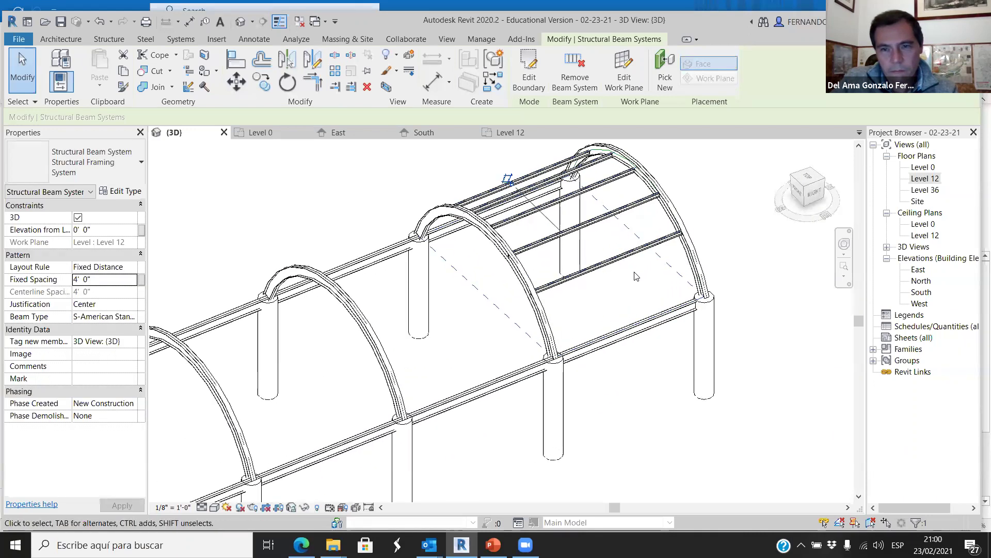
- Return the beam system's layout rule to Fixed Number and set the number of lines to 8
click(134, 266)
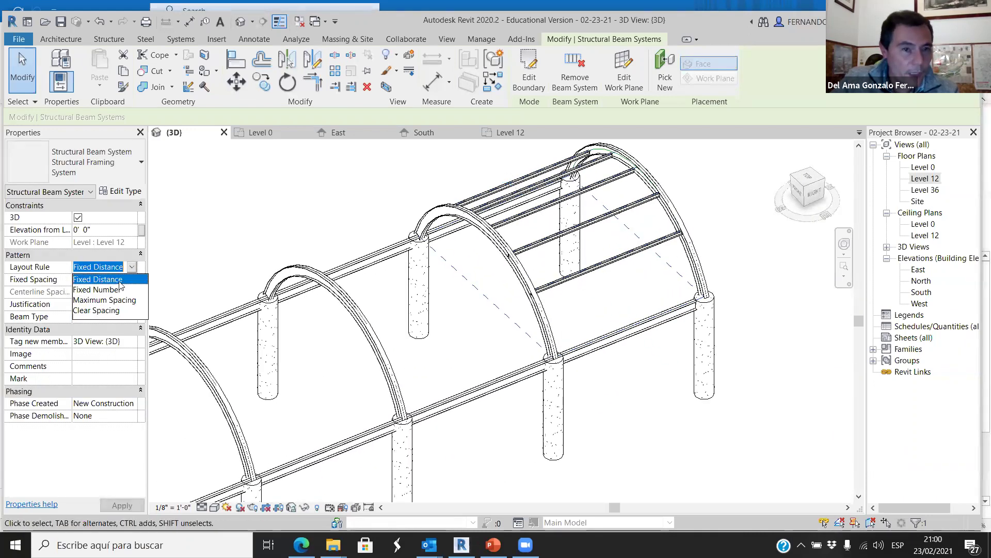
click(98, 287)
click(89, 279)
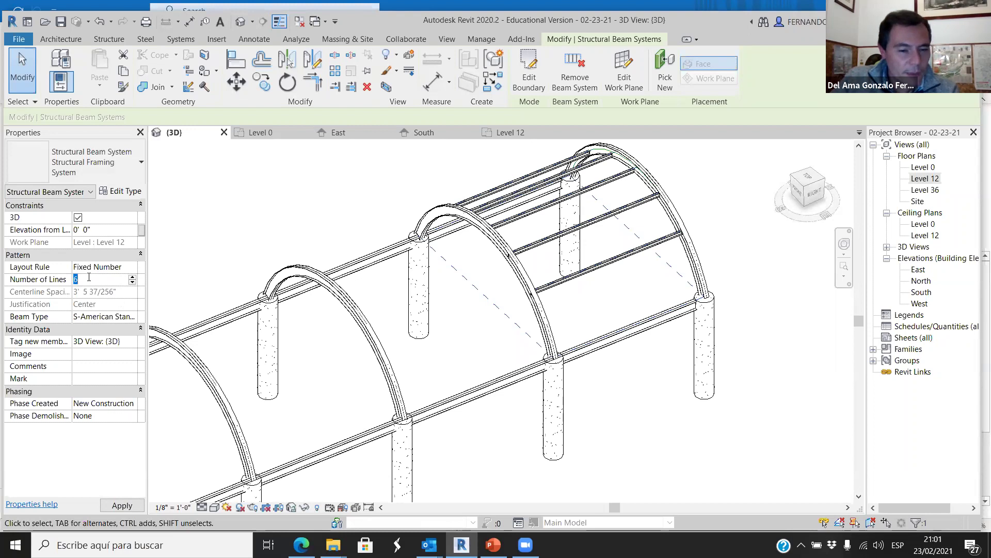
text(8)
key(Return)
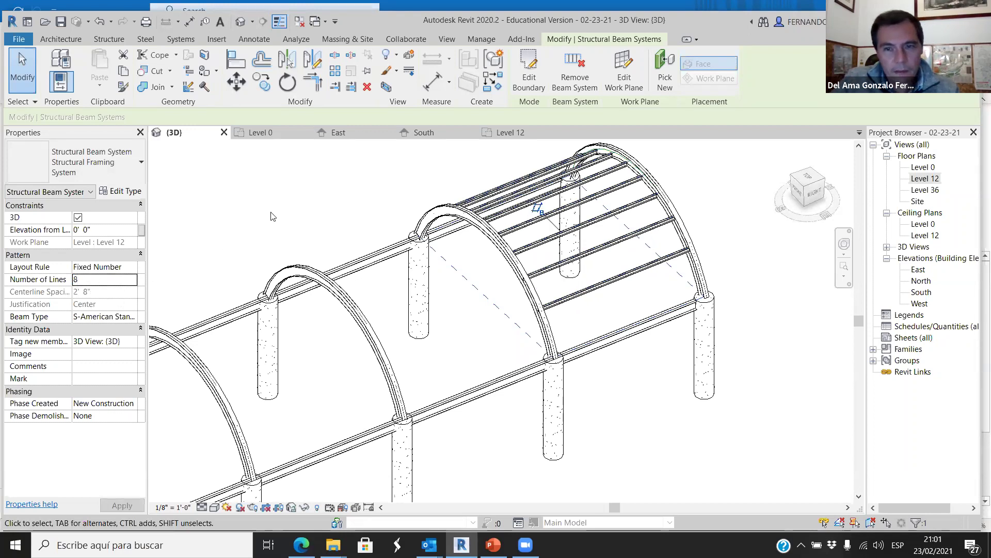
- Increase the number of lines in the end bay's beam system to 10 and deselect it
click(90, 281)
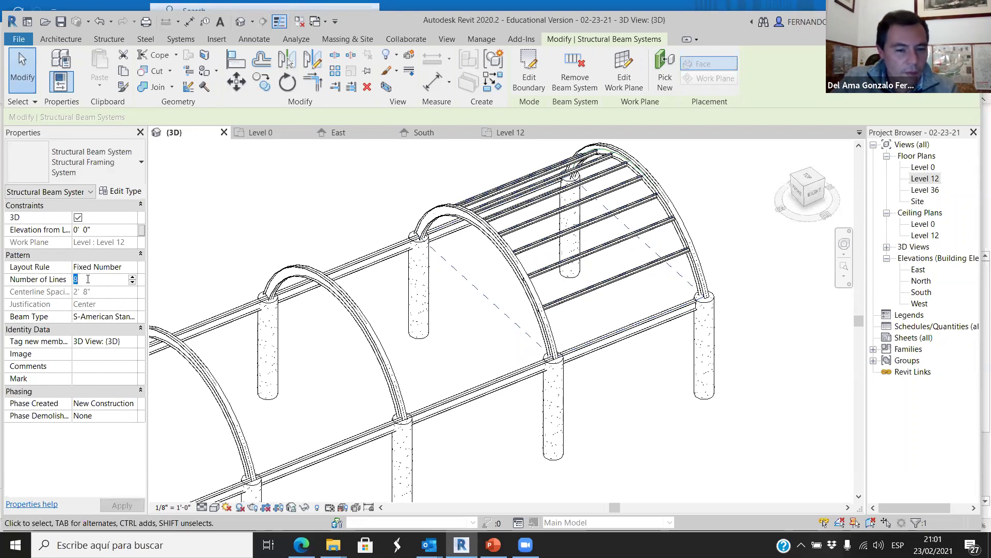
key(Return)
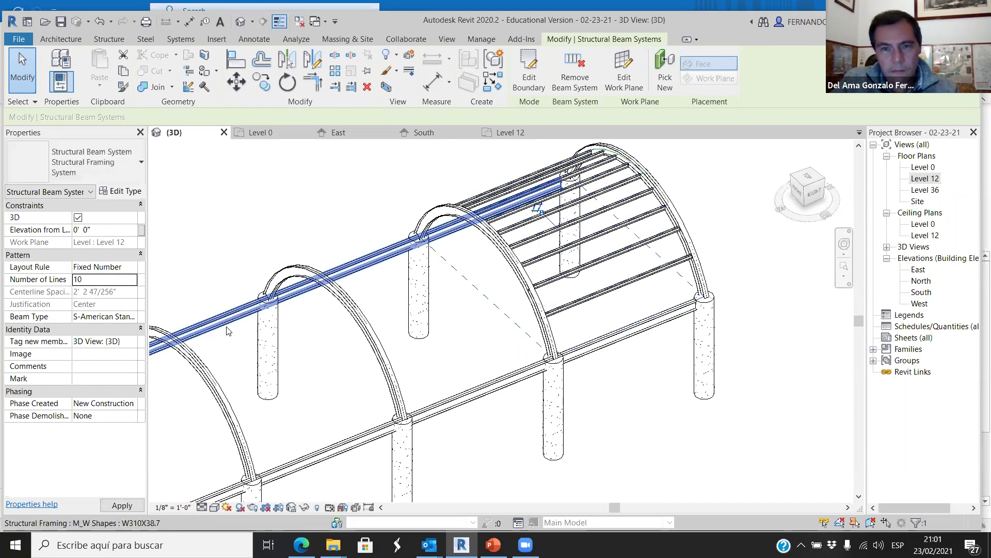
key(Escape)
scroll(289, 218, down, 3)
shift+middle_drag(451, 409, 415, 398)
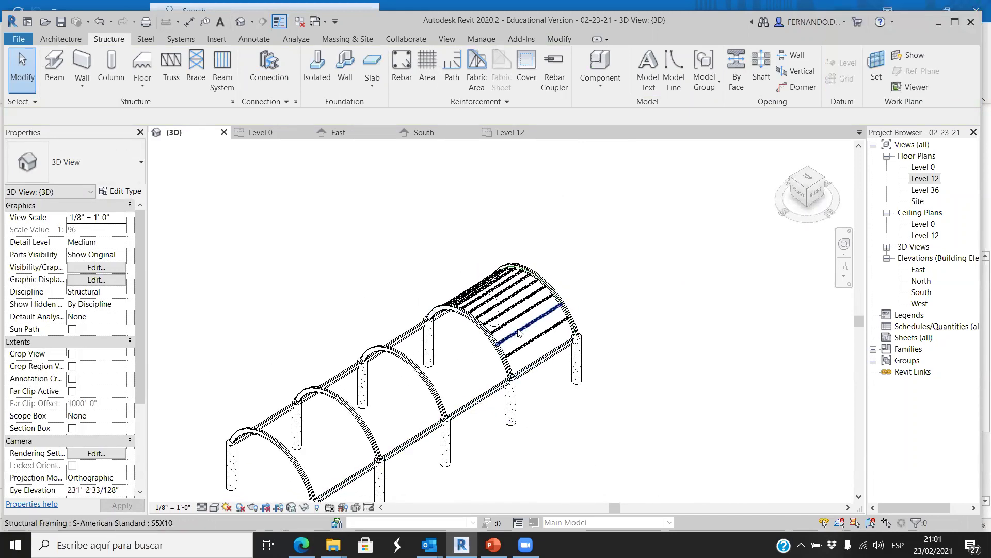
- Start a beam system in the bay next to the finished one, picking its two arched trusses and both side beams as boundary lines
scroll(508, 372, up, 2)
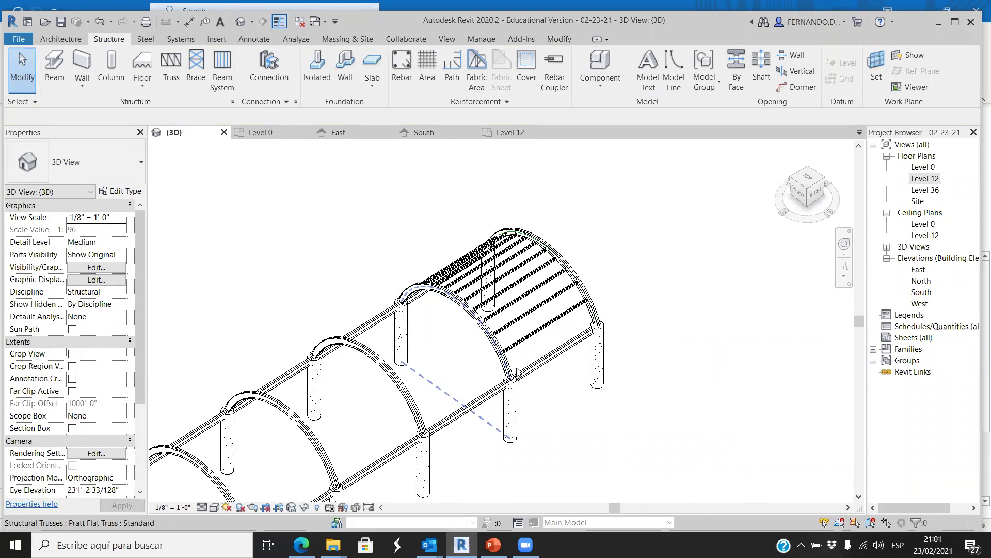
scroll(519, 370, up, 1)
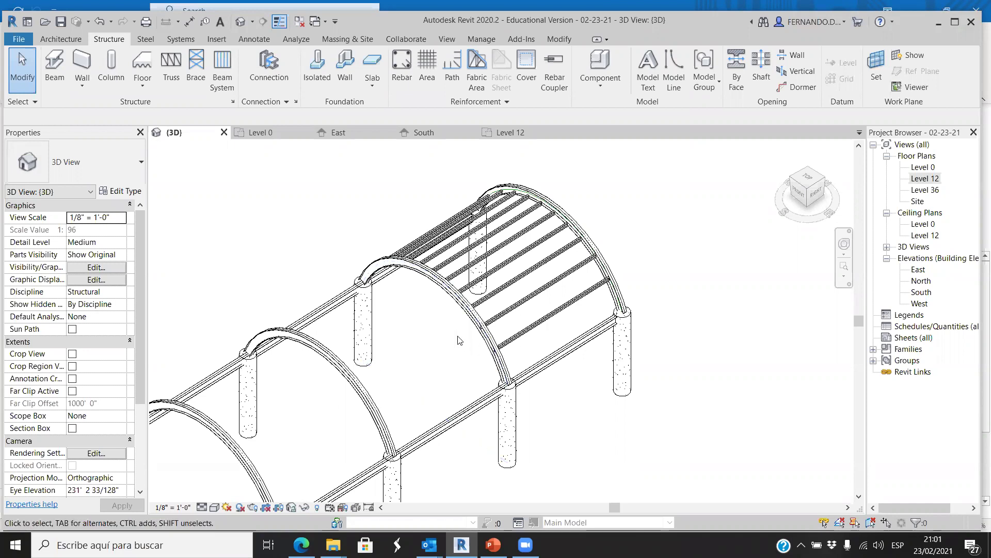
shift+middle_drag(440, 348, 460, 330)
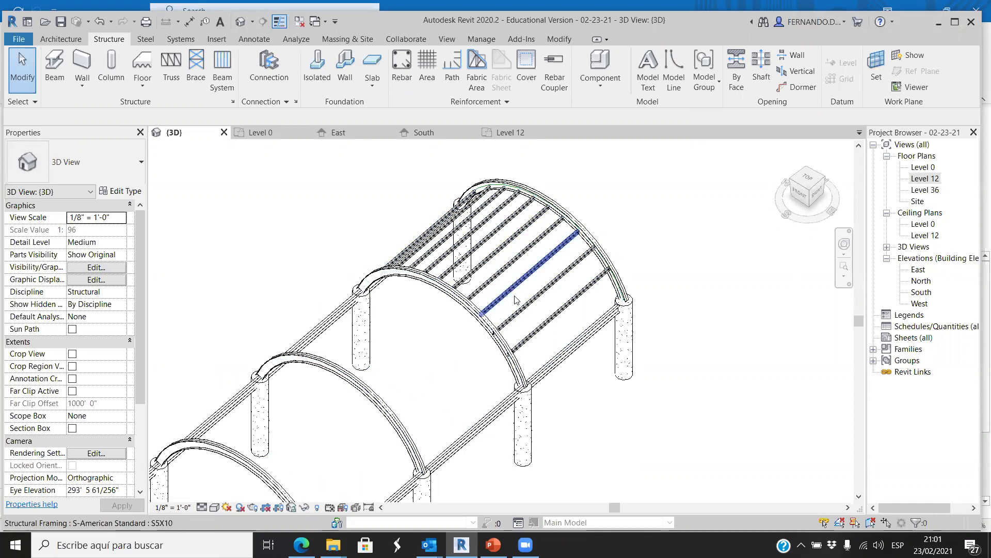
click(222, 67)
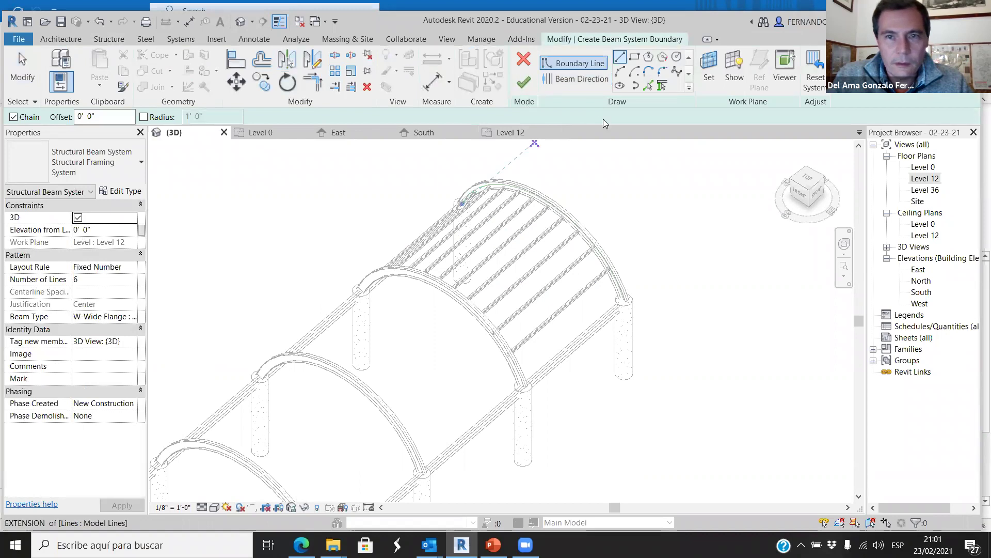
click(663, 85)
scroll(379, 279, up, 2)
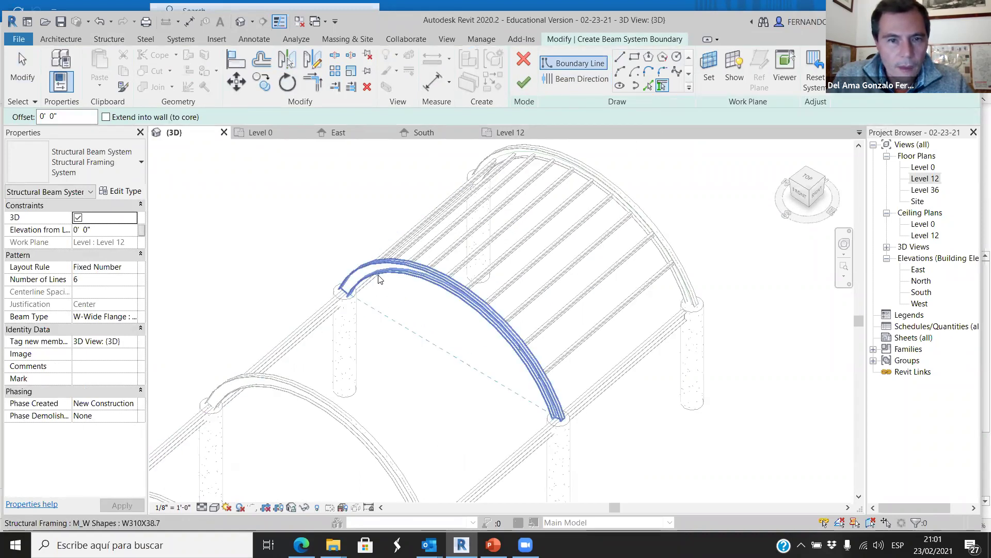
click(385, 277)
click(320, 398)
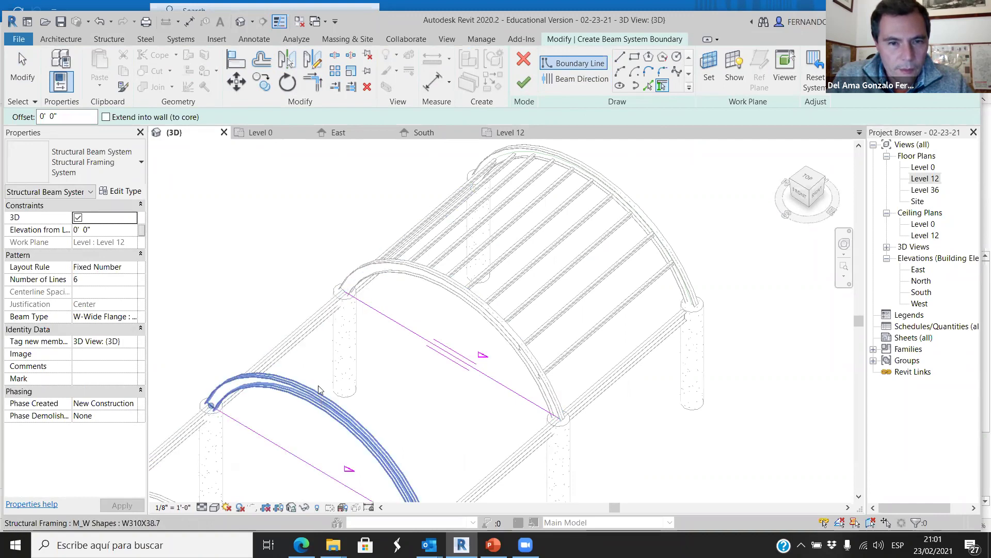
click(309, 342)
click(514, 464)
scroll(471, 362, down, 1)
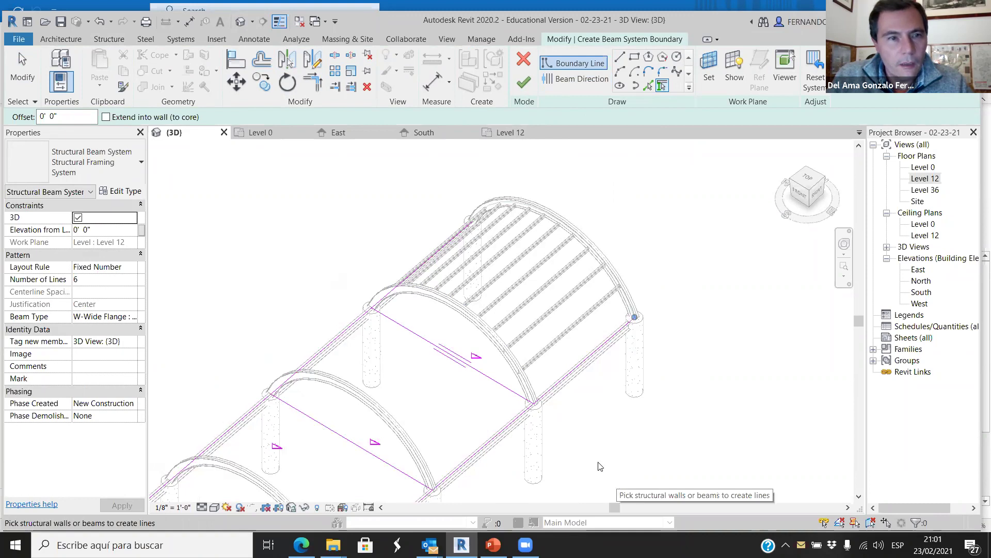
- Trim the picked boundary lines to corners so they form a closed rectangle around the second bay
click(312, 80)
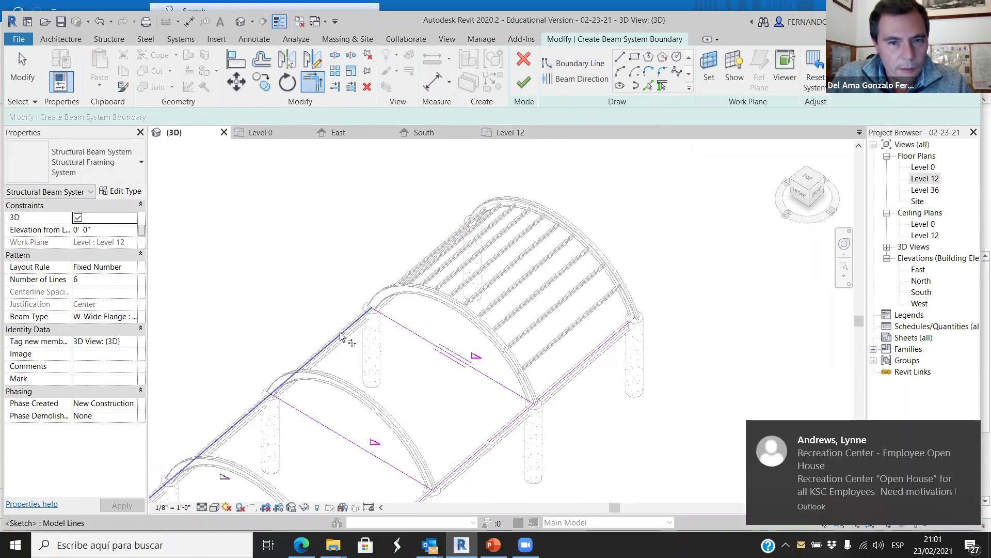
click(304, 413)
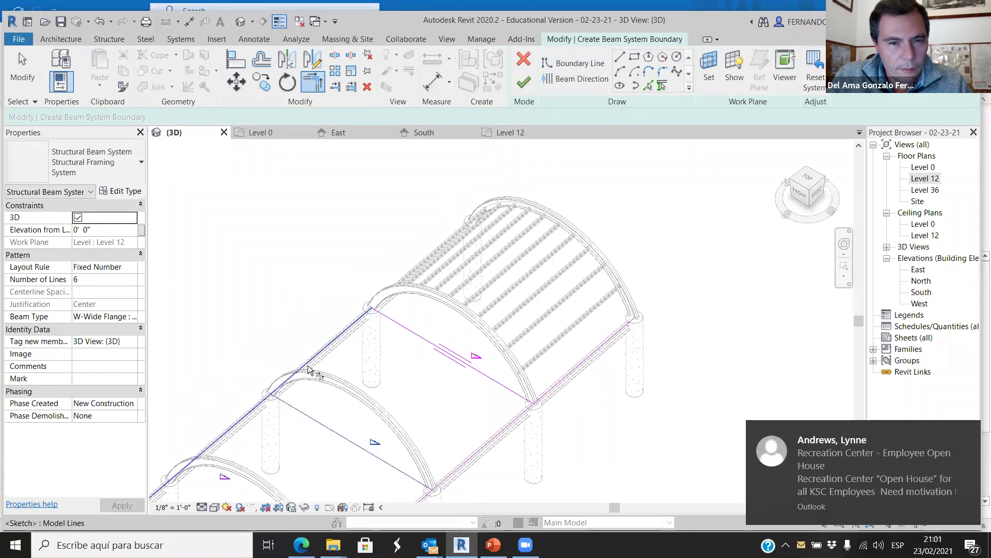
click(418, 485)
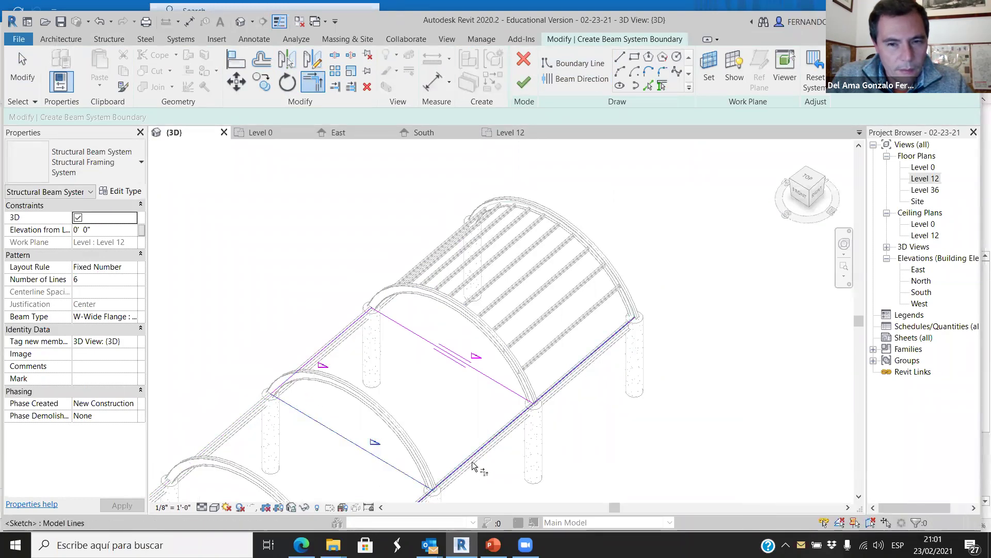
click(514, 394)
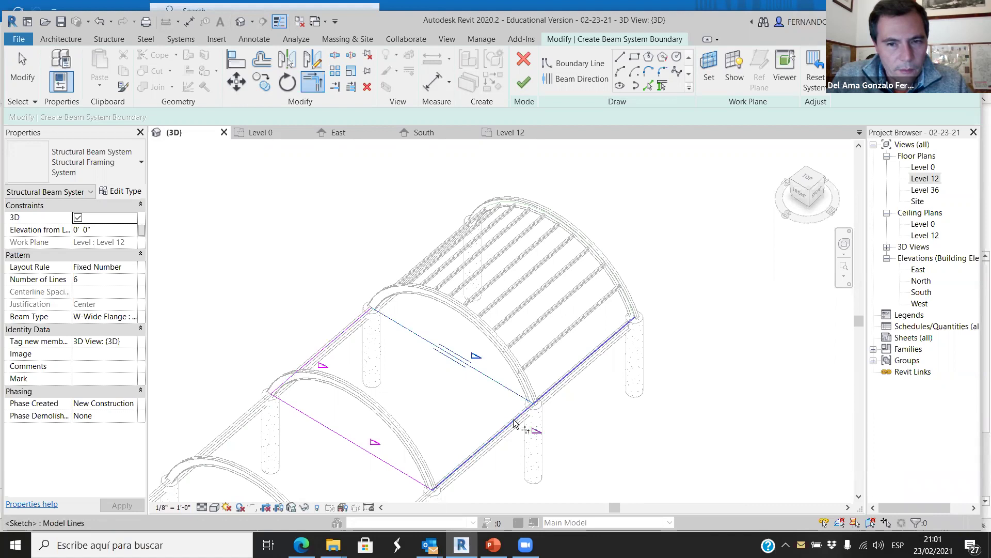
click(499, 439)
- Set the beam direction parallel to the longitudinal side beam and finish the second bay's beam system sketch
scroll(418, 315, down, 1)
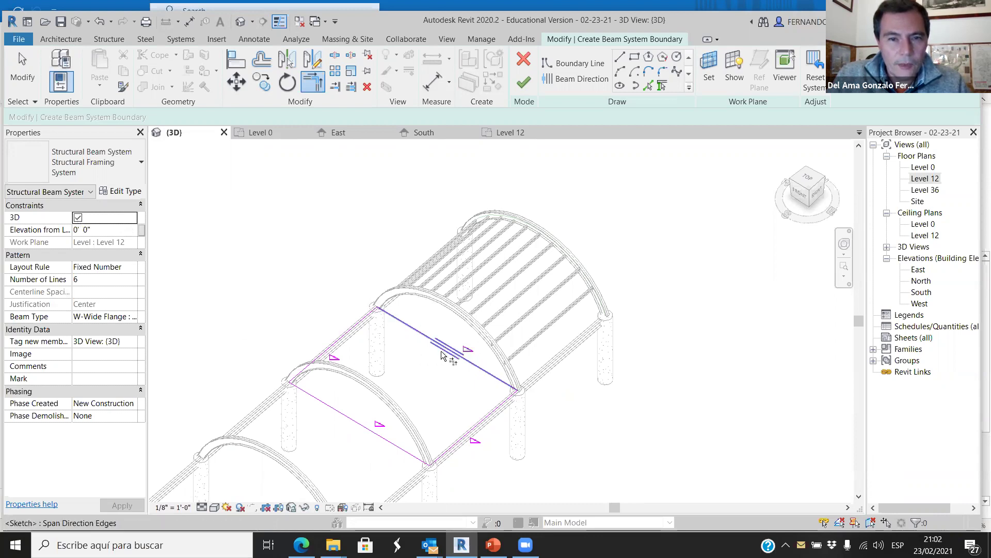
click(577, 83)
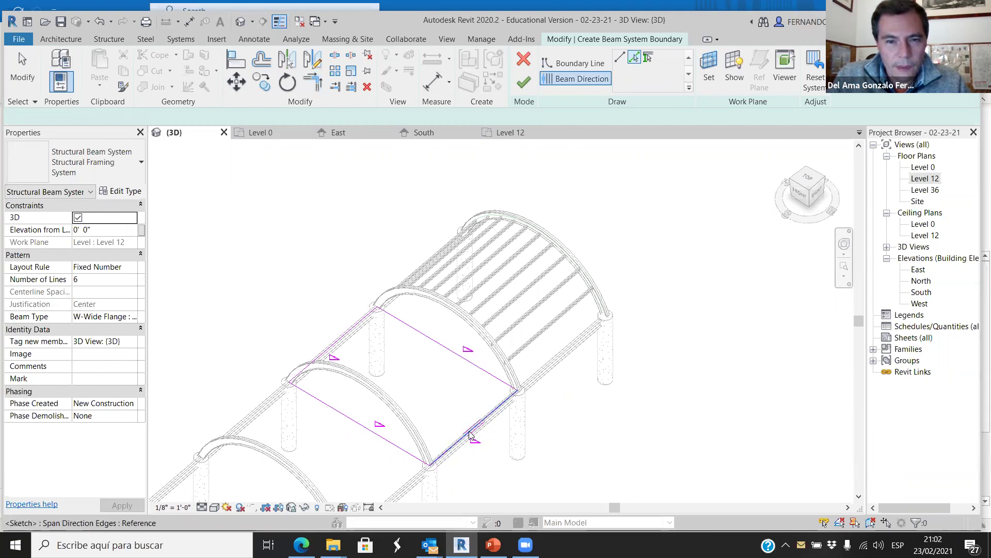
scroll(474, 432, up, 3)
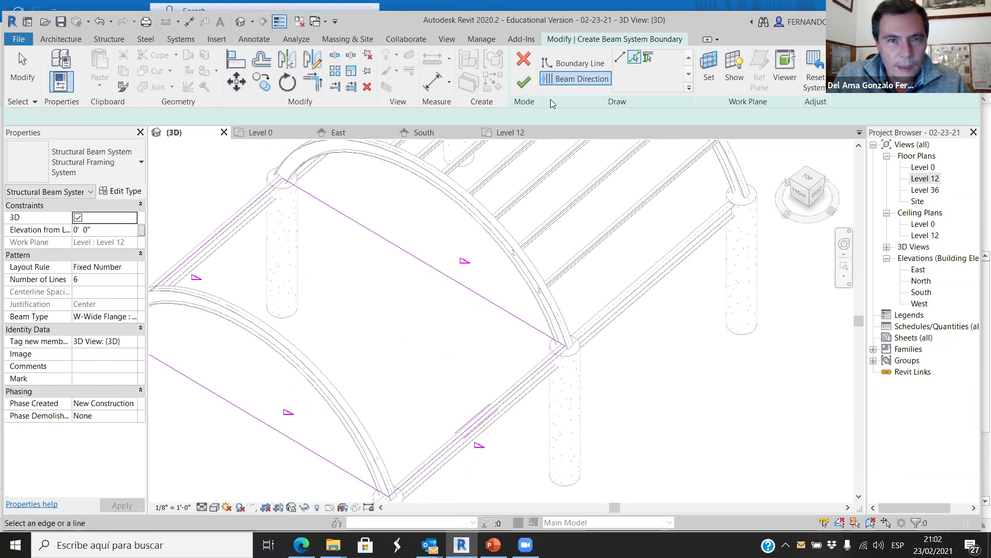
scroll(581, 298, down, 3)
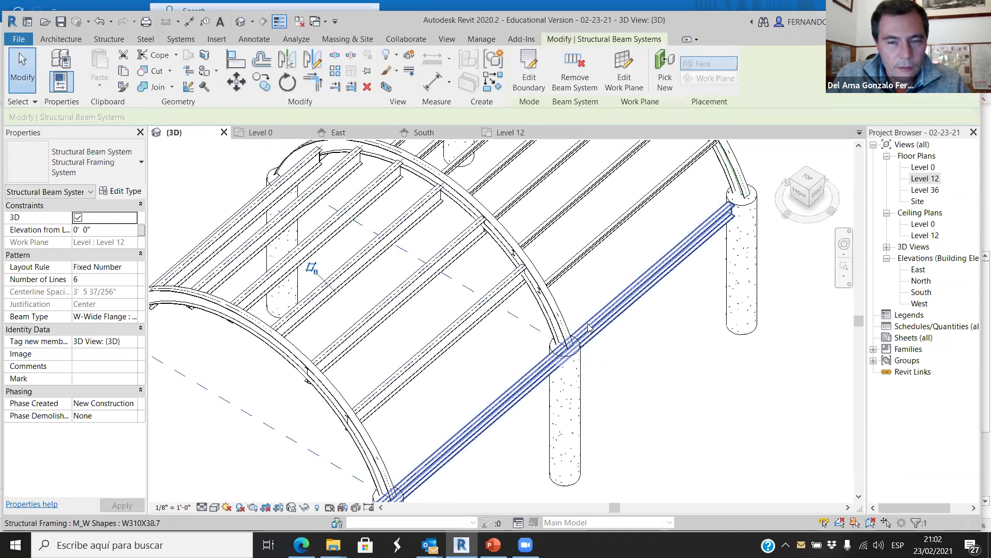
- Change the second bay's beam system to beam type S-American Standard : S5X10 with 10 lines, then deselect it
scroll(690, 396, up, 2)
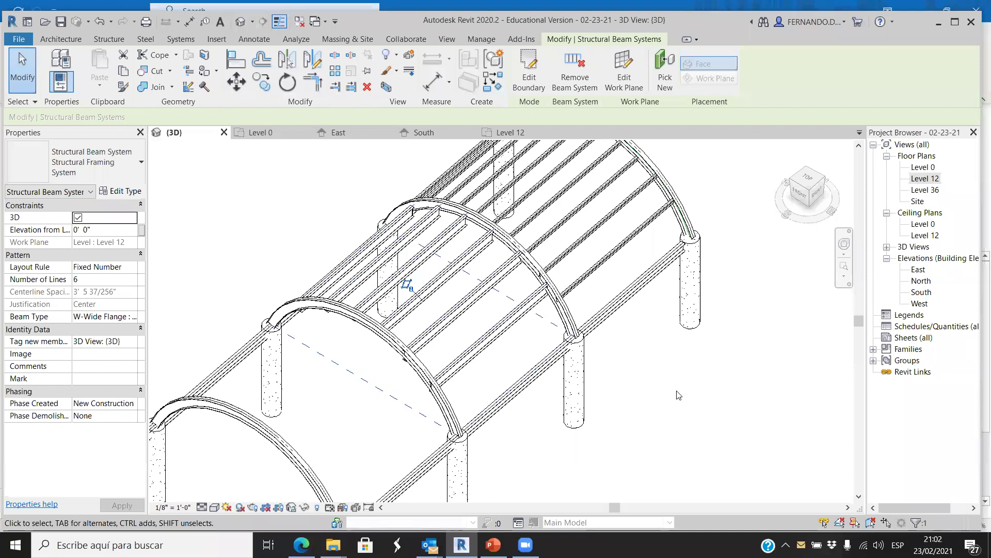
scroll(524, 415, down, 3)
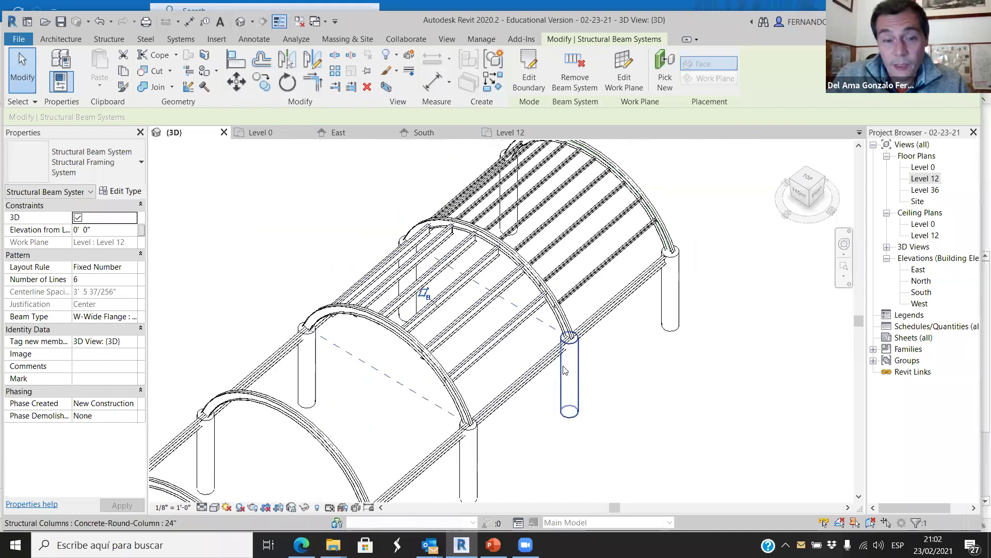
scroll(565, 356, up, 5)
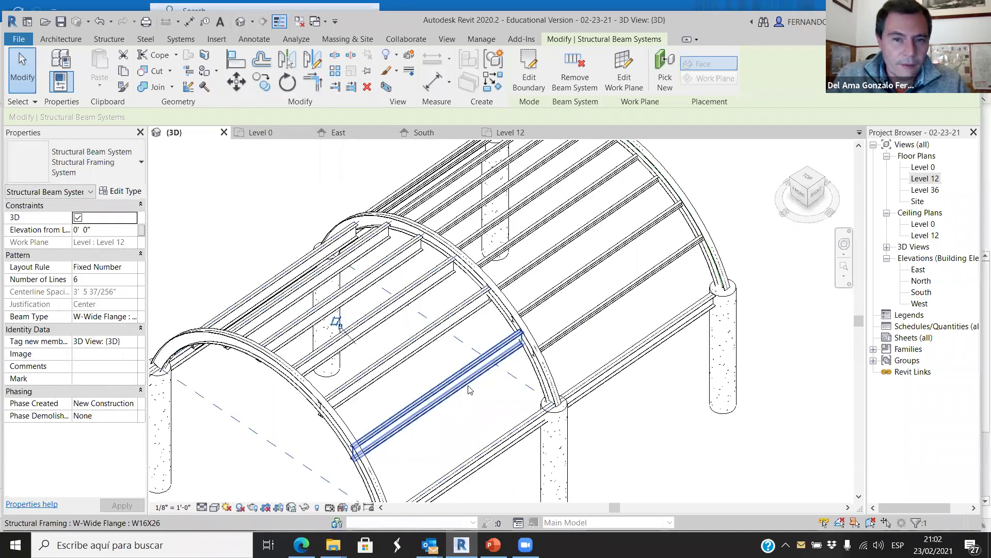
scroll(500, 374, down, 1)
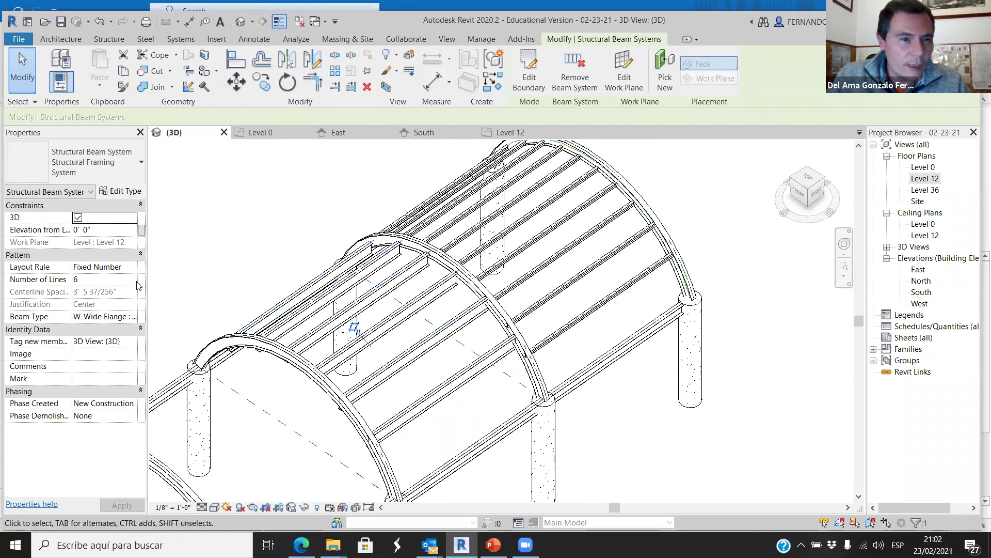
click(132, 317)
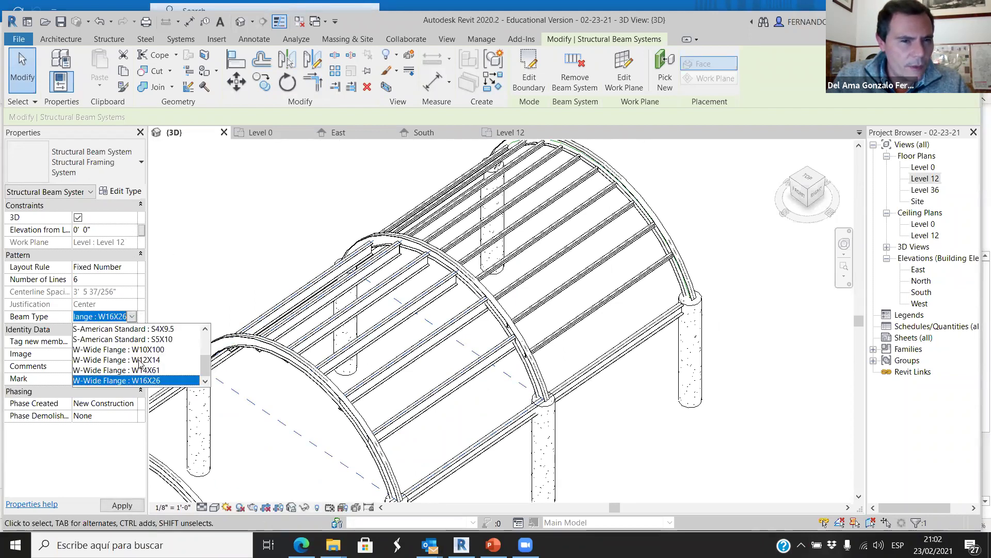
click(155, 341)
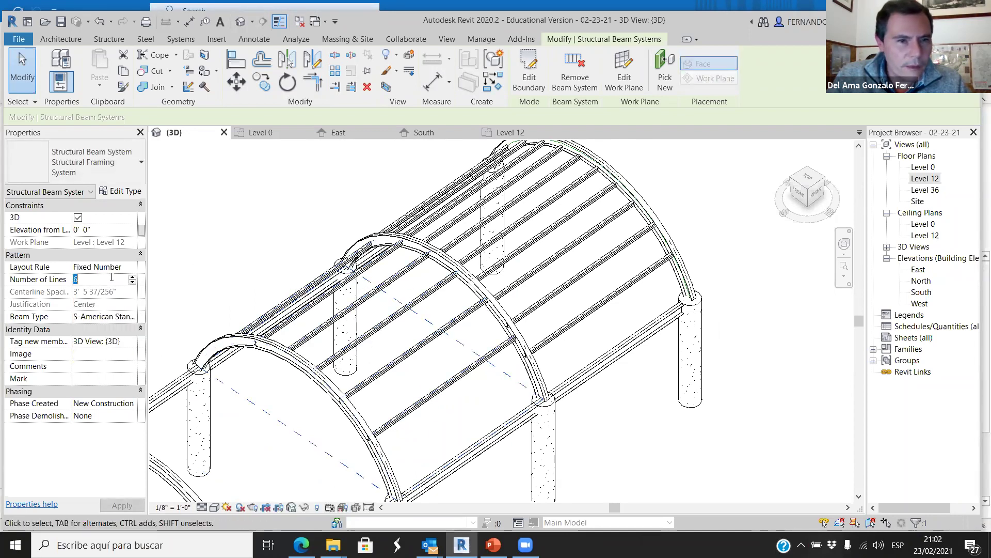
key(Return)
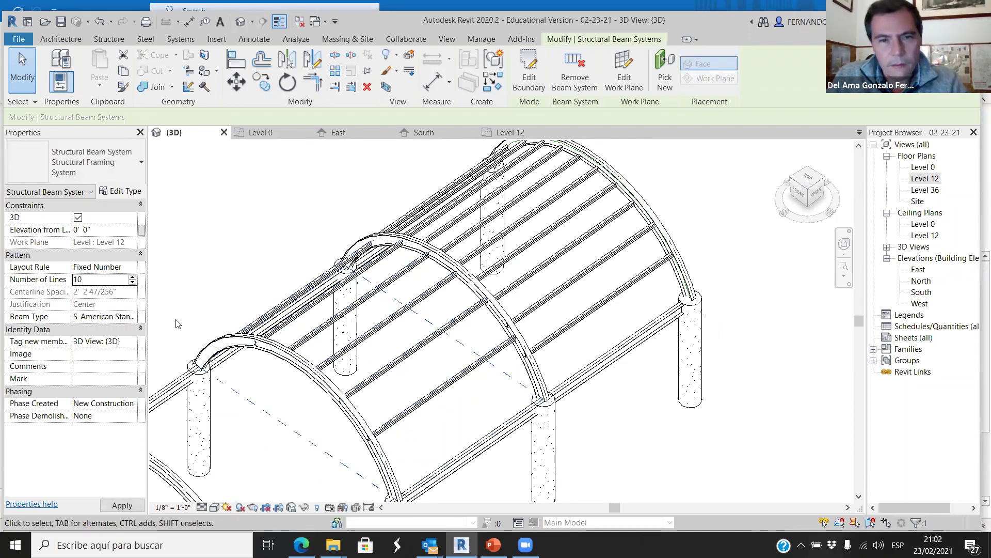
click(287, 248)
- Examine from above and at an angle how the beams of the two bays align at their shared truss
shift+middle_drag(287, 249, 285, 495)
click(807, 185)
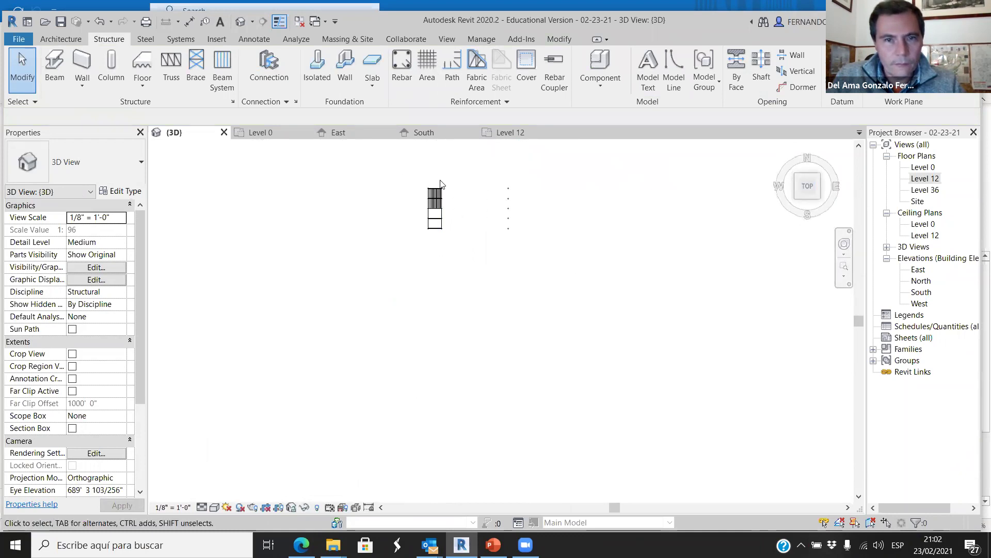
scroll(440, 184, up, 12)
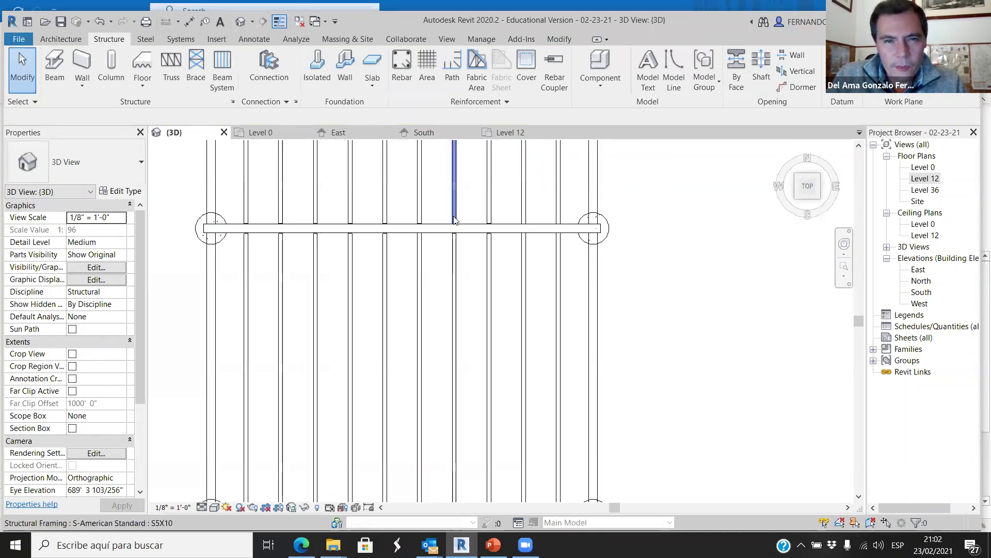
scroll(439, 288, down, 2)
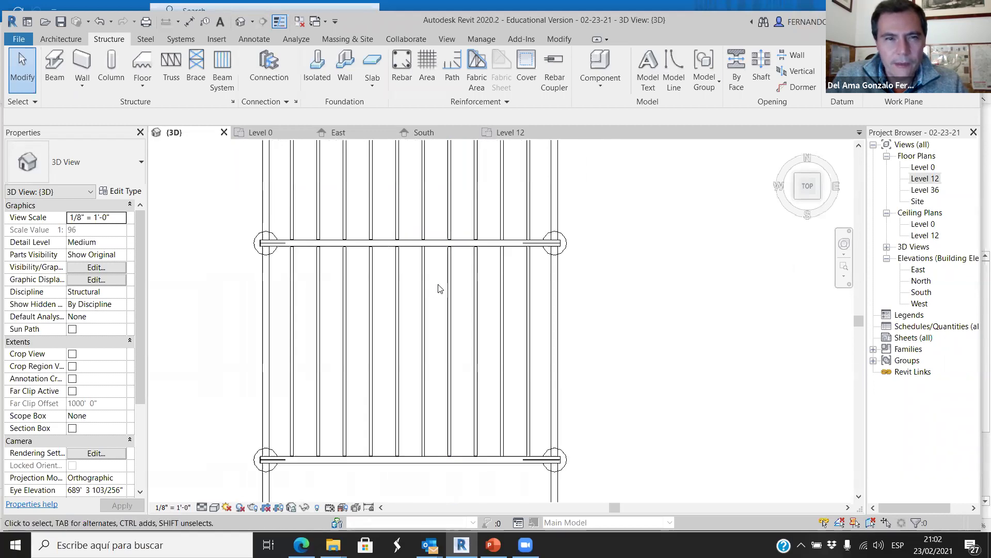
scroll(492, 307, down, 2)
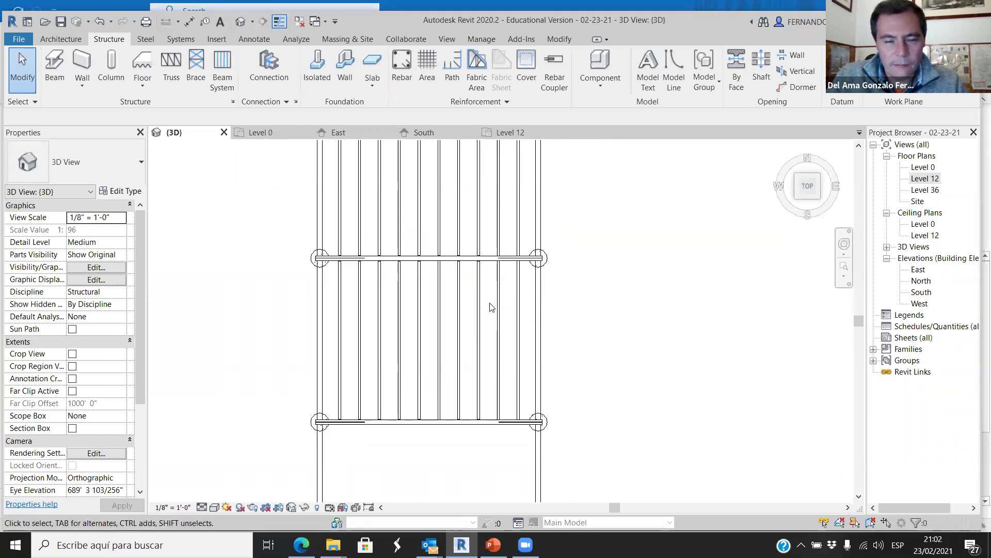
shift+middle_drag(600, 348, 752, 306)
scroll(752, 305, up, 3)
scroll(585, 314, down, 3)
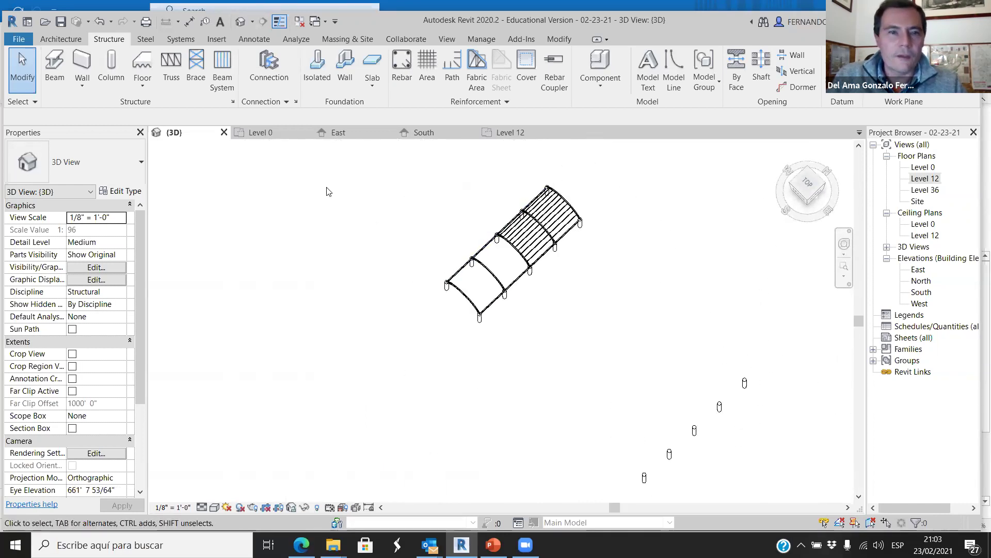
- In the Level 12 floor plan, copy the second bay's beam system into the two remaining empty bays, using the grid lines as reference
click(517, 135)
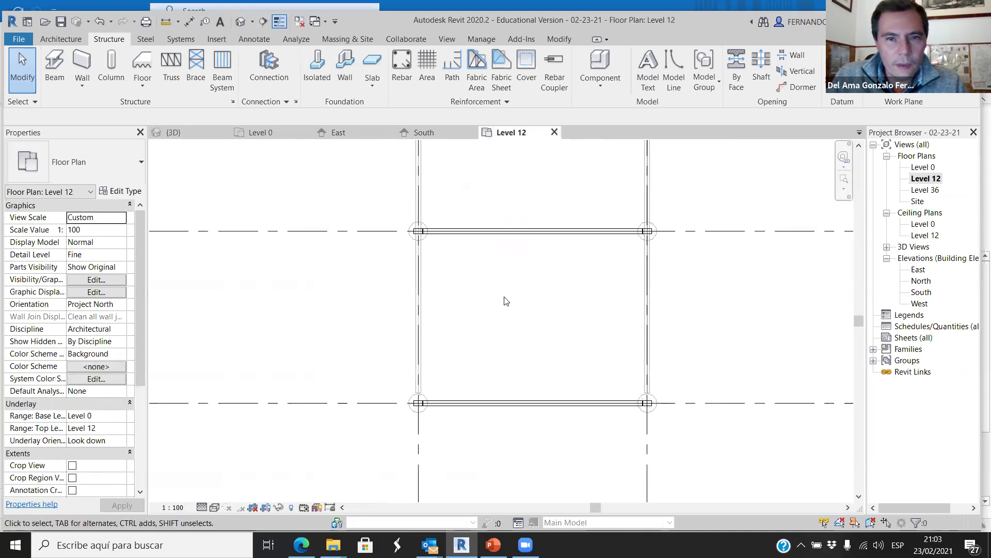
scroll(506, 299, down, 2)
scroll(530, 195, down, 1)
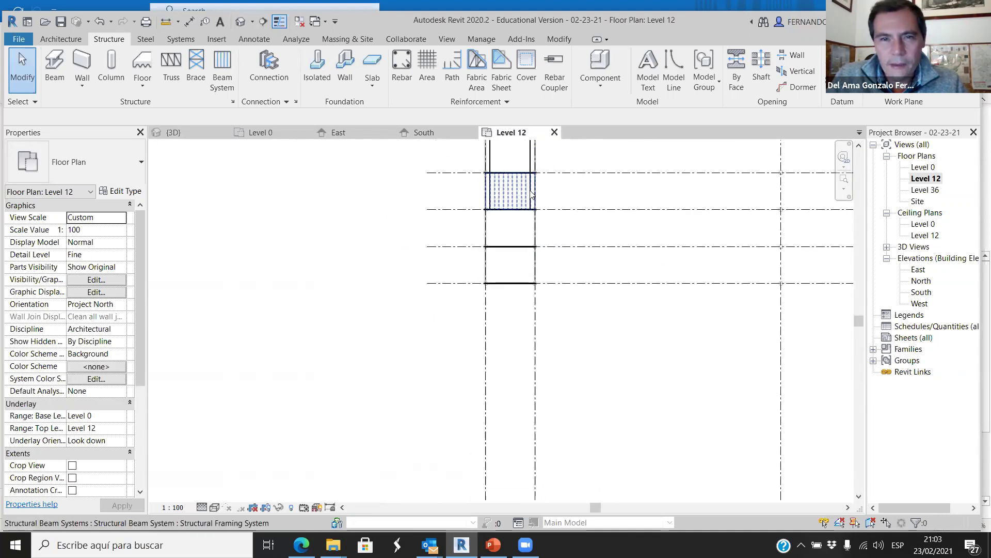
click(532, 195)
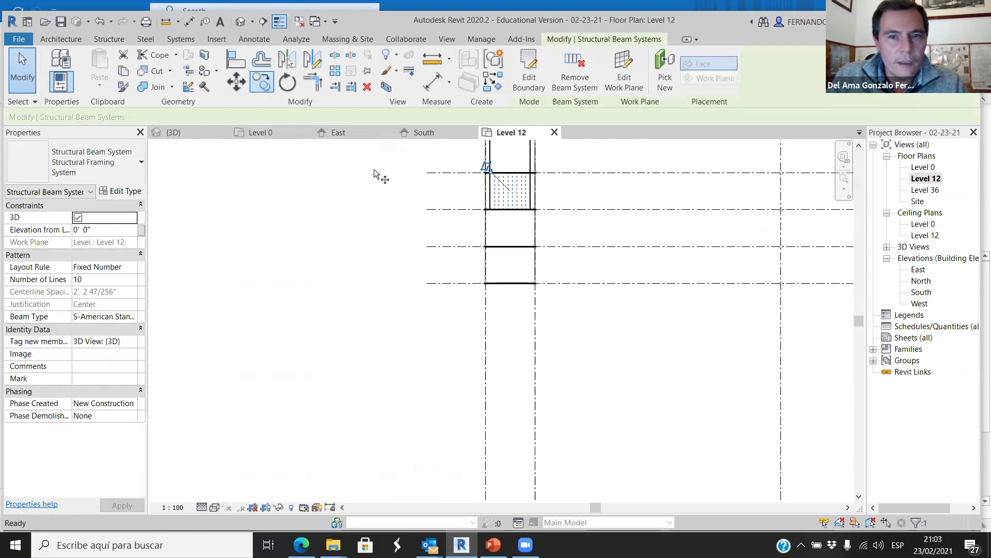
scroll(456, 194, up, 2)
key(c)
key(o)
scroll(455, 193, up, 1)
click(456, 174)
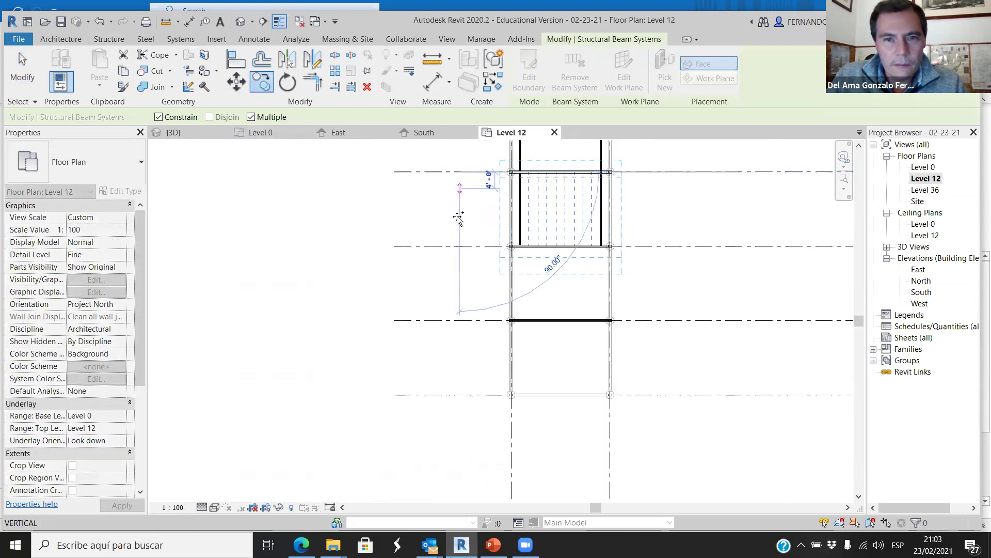
click(457, 243)
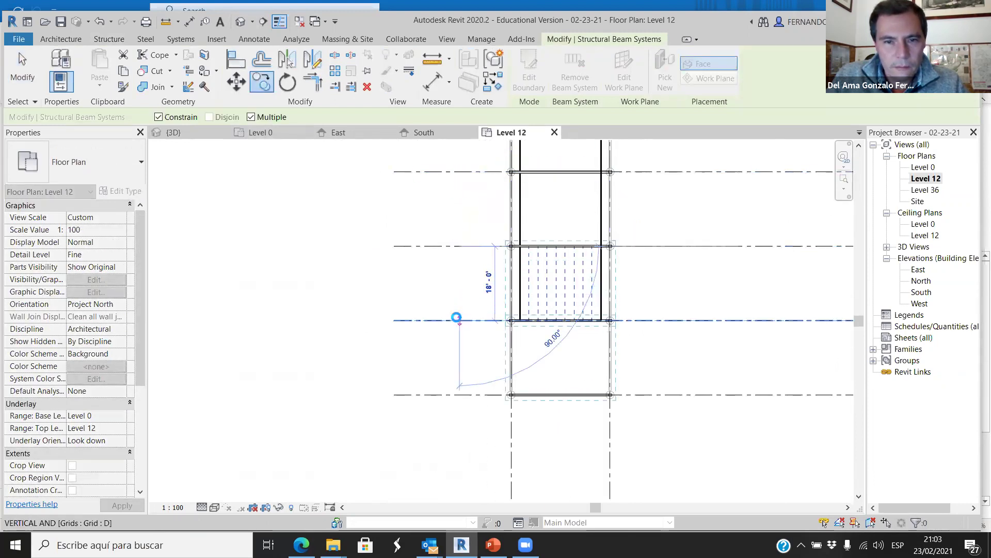
click(454, 331)
key(Escape)
key(Escape)
scroll(393, 206, down, 2)
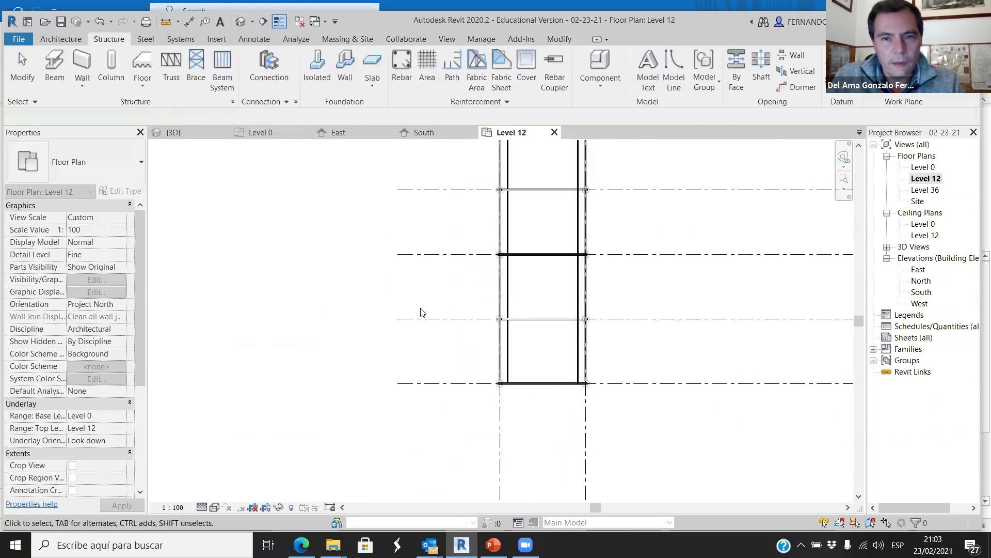
- Return to the 3D view and inspect the beam systems across all the bays
click(197, 132)
scroll(516, 320, up, 5)
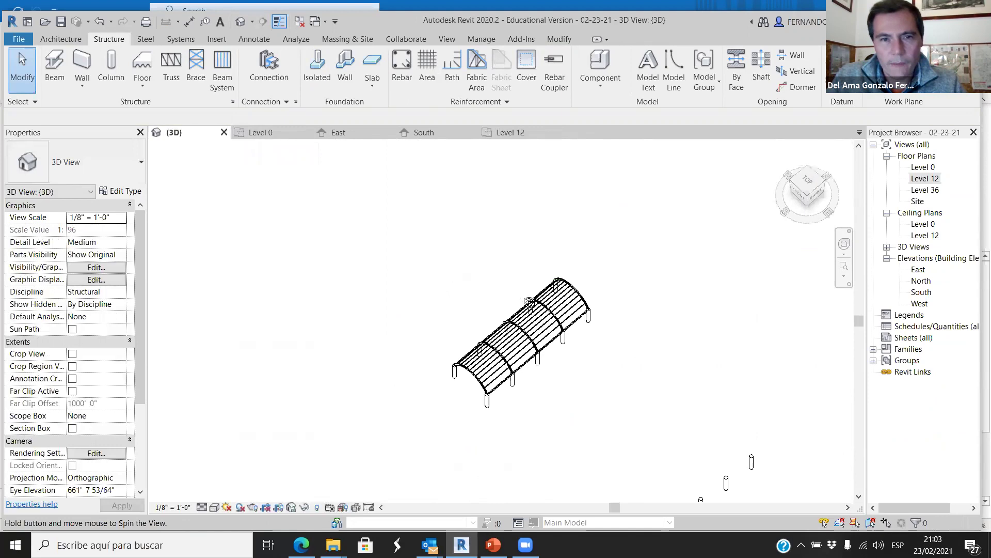
scroll(571, 366, up, 3)
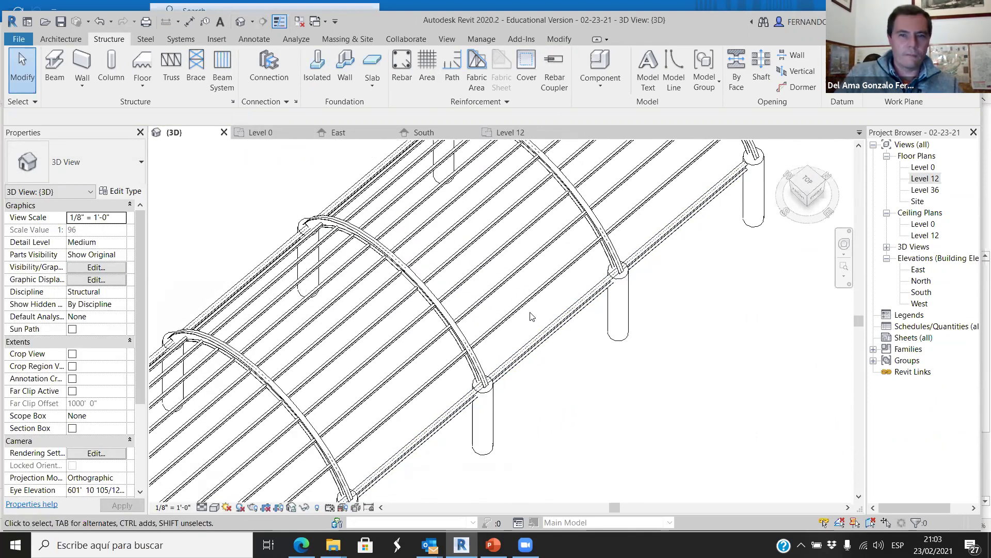
- Examine the whole vaulted structure at a slightly turned angle, following the columns, trusses and side beams along its length
scroll(541, 314, down, 5)
scroll(607, 376, up, 2)
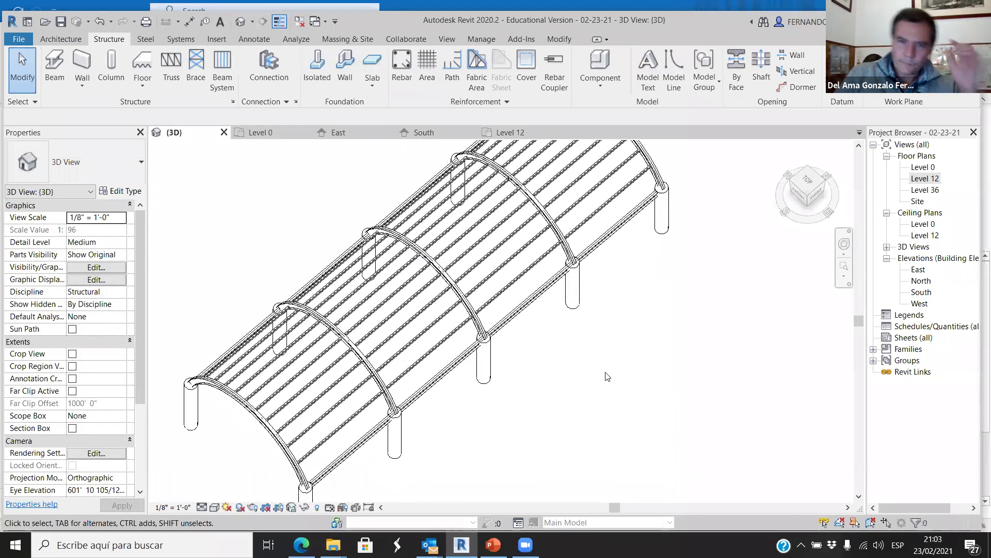
scroll(605, 368, down, 6)
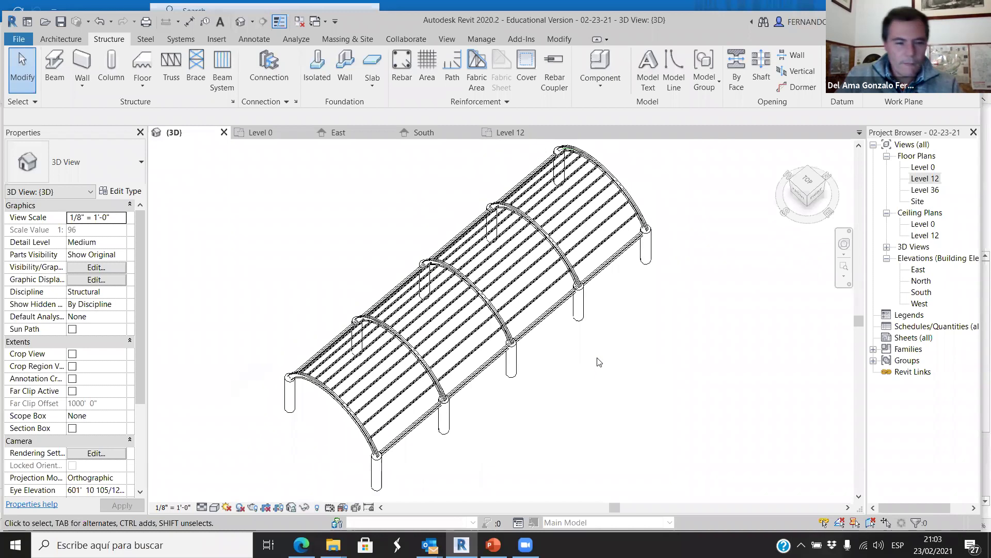
scroll(640, 188, up, 8)
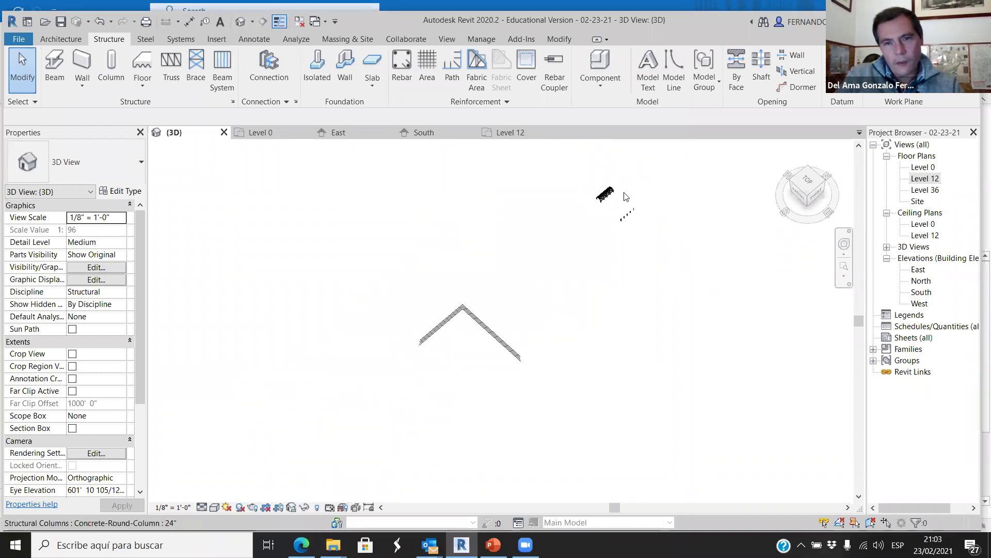
scroll(576, 218, up, 3)
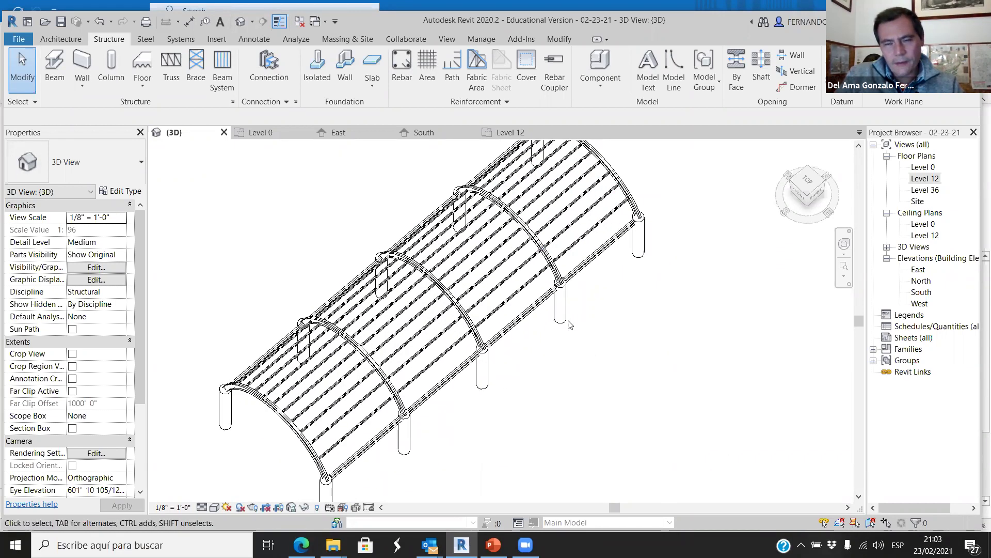
middle_drag(640, 490, 482, 426)
middle_click(482, 426)
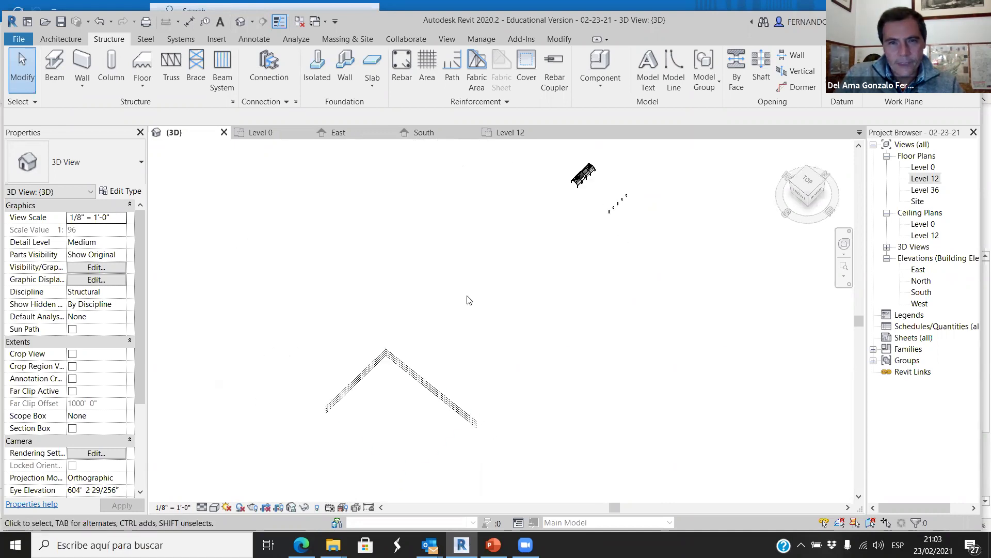
scroll(587, 150, up, 8)
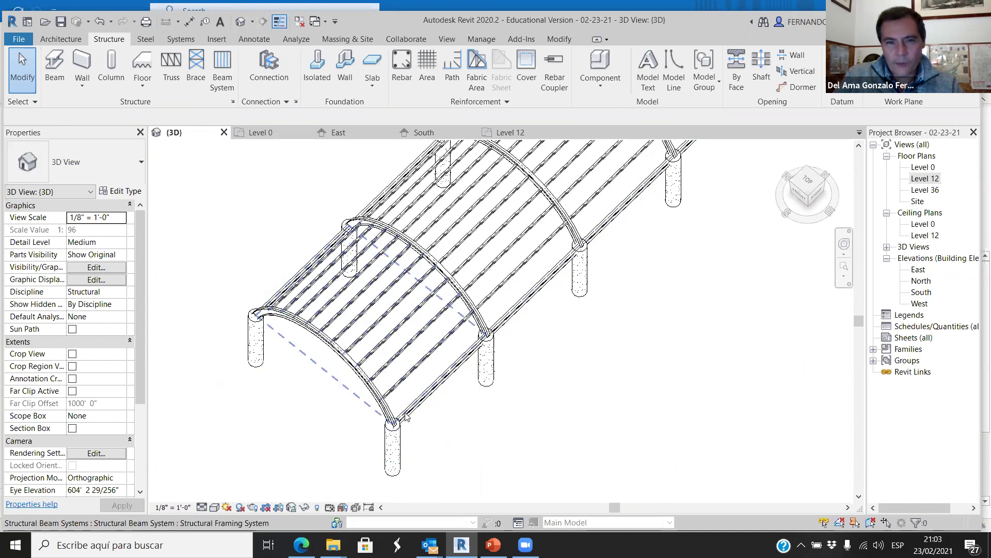
scroll(430, 378, down, 1)
scroll(430, 378, down, 1)
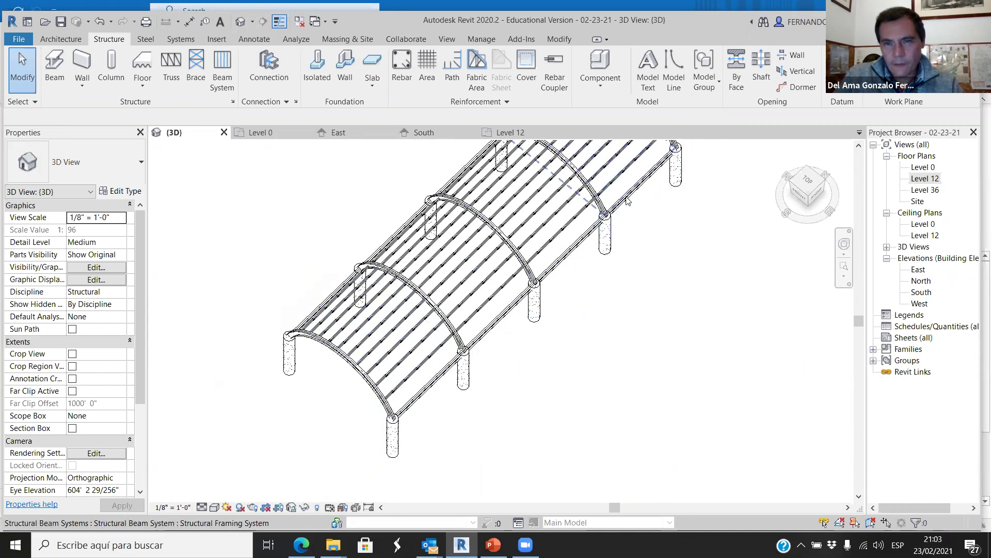
middle_drag(575, 324, 563, 365)
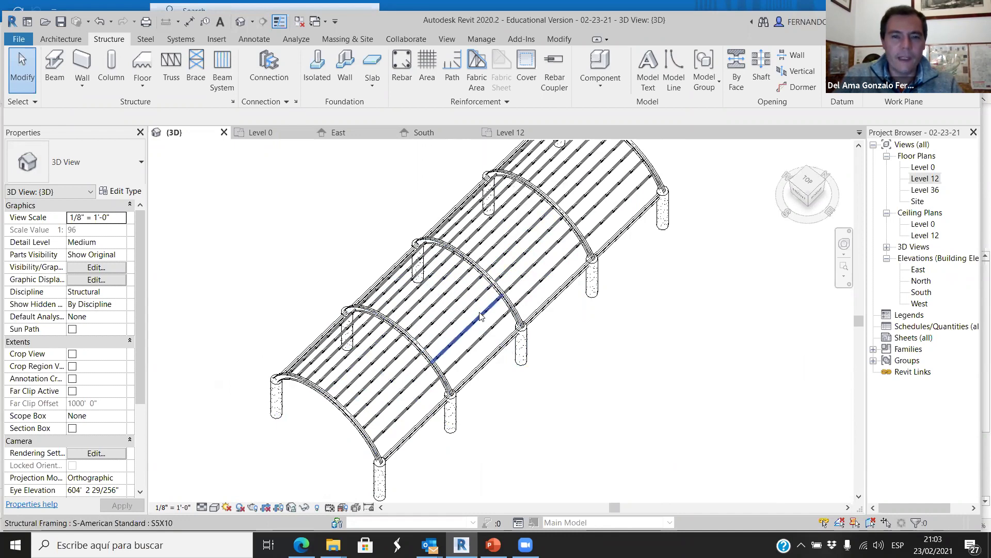
- Examine closely how the S5X10 beams meet the arched trusses, including the two end trusses and the side beams
scroll(480, 316, up, 8)
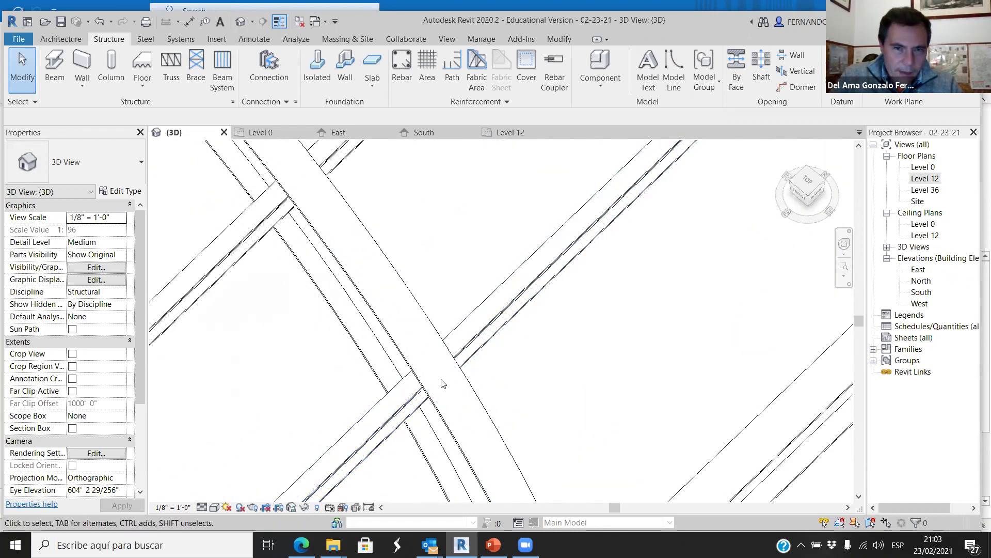
scroll(434, 349, down, 3)
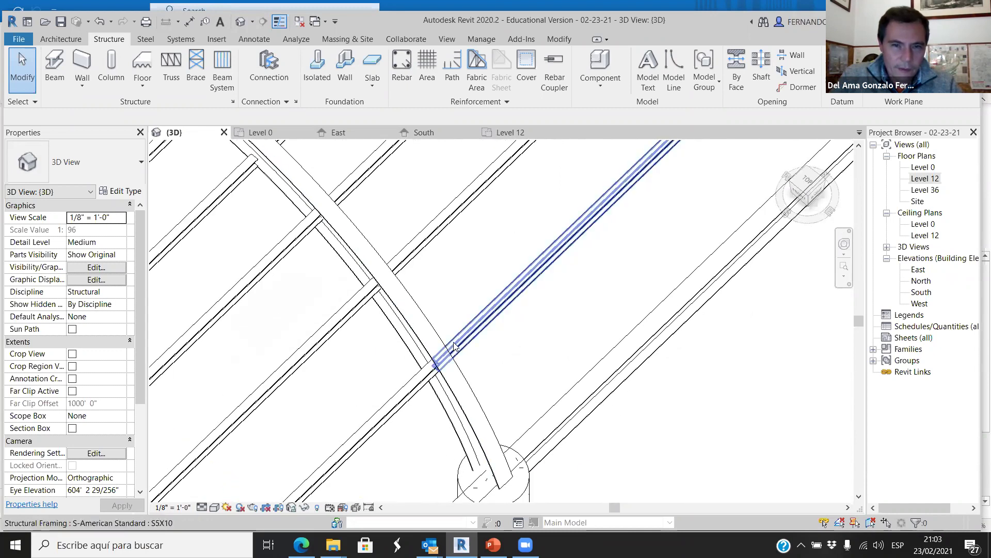
scroll(425, 355, down, 5)
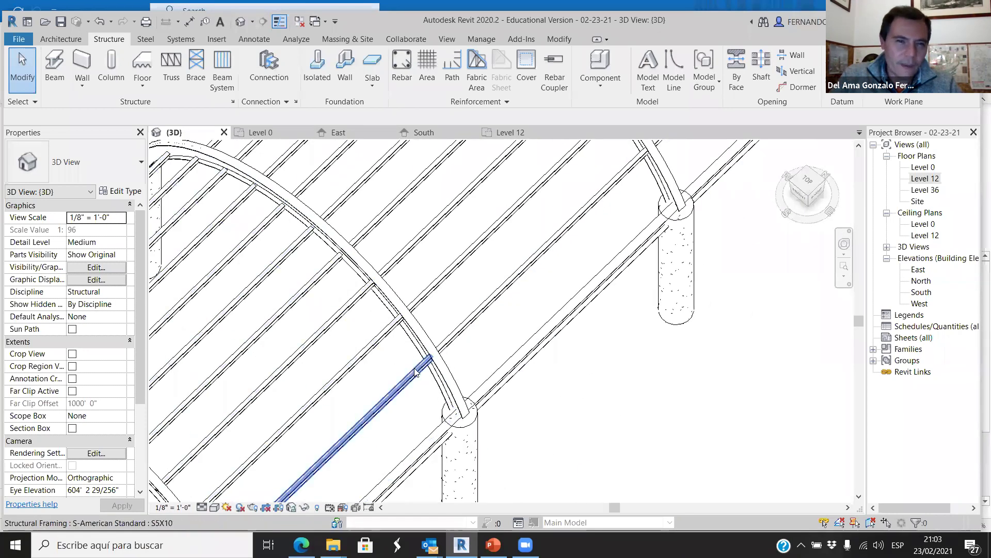
scroll(354, 313, down, 2)
scroll(370, 339, up, 6)
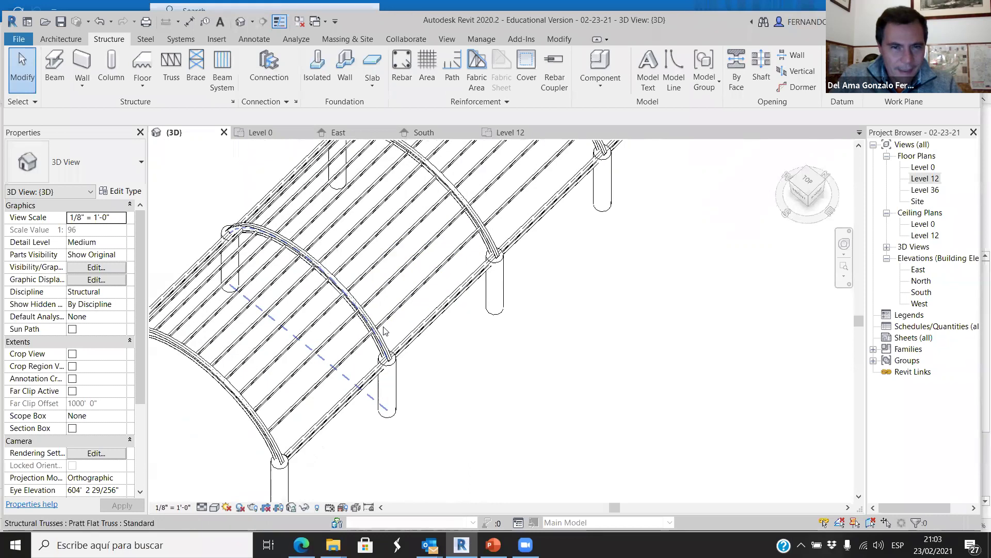
scroll(370, 339, down, 6)
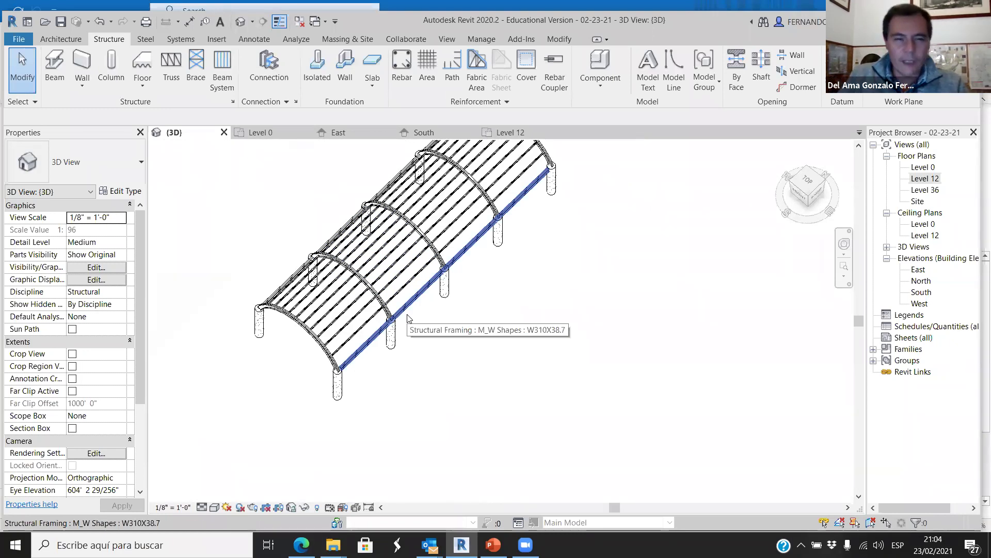
scroll(469, 383, down, 3)
scroll(525, 201, up, 5)
scroll(495, 208, up, 4)
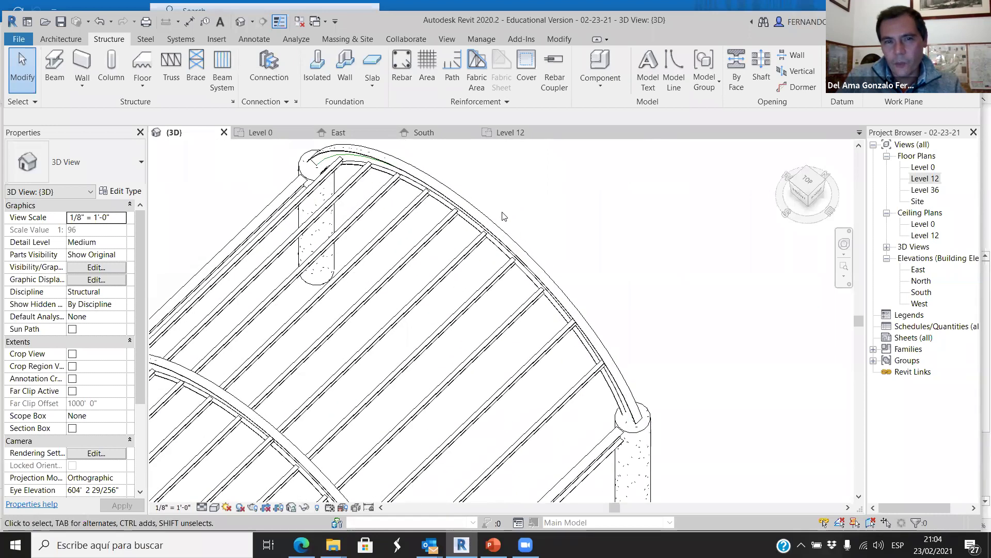
scroll(504, 215, down, 6)
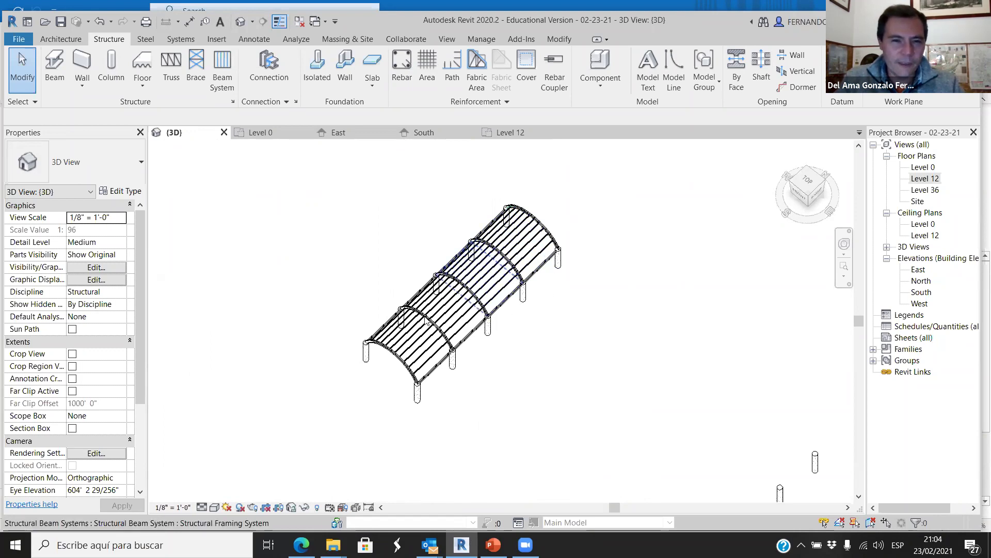
scroll(494, 259, up, 5)
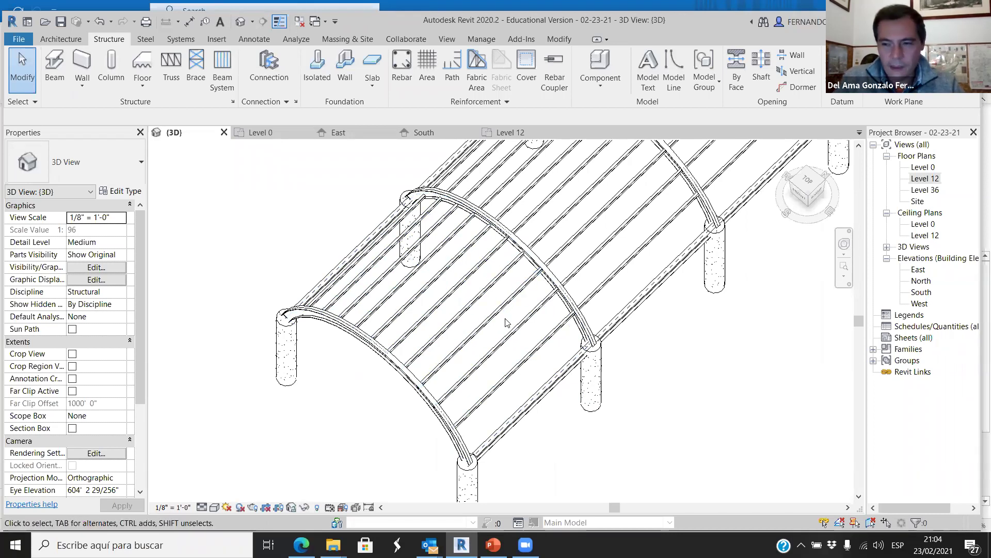
scroll(418, 372, up, 3)
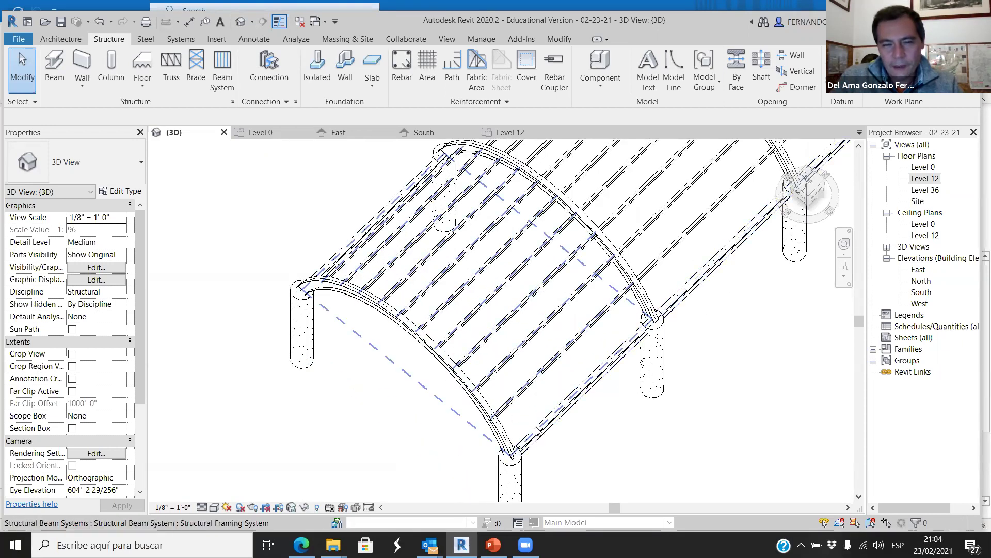
click(509, 132)
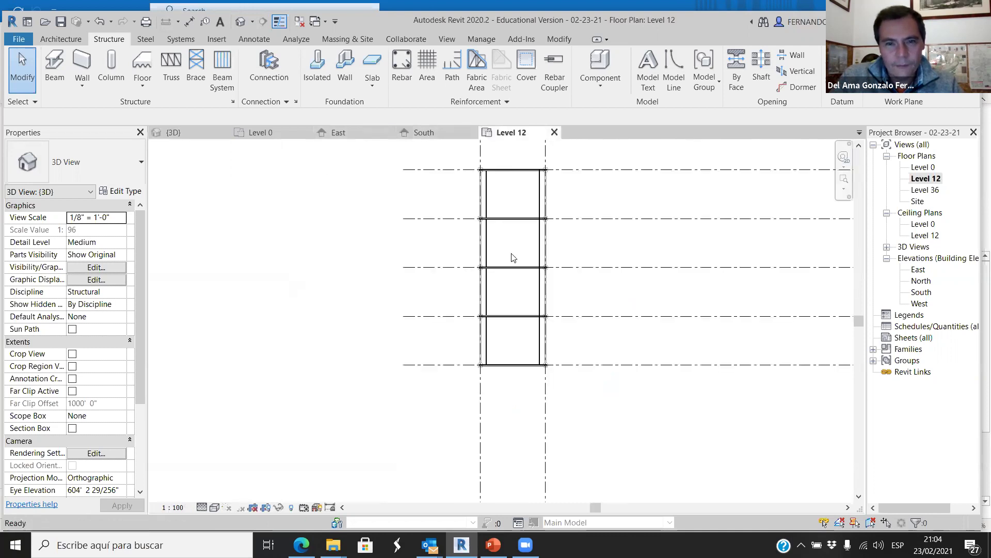
scroll(549, 366, up, 5)
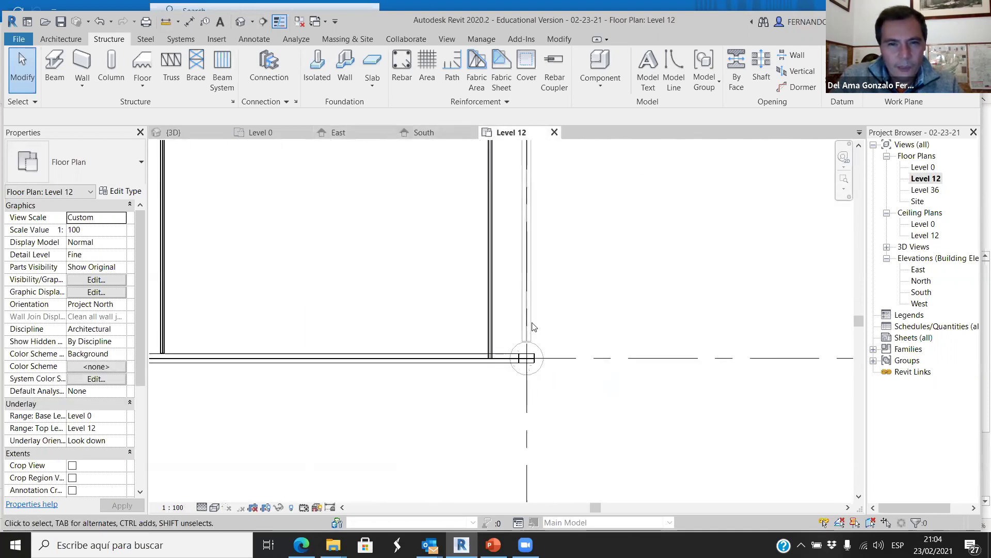
click(527, 355)
click(360, 147)
scroll(544, 261, down, 4)
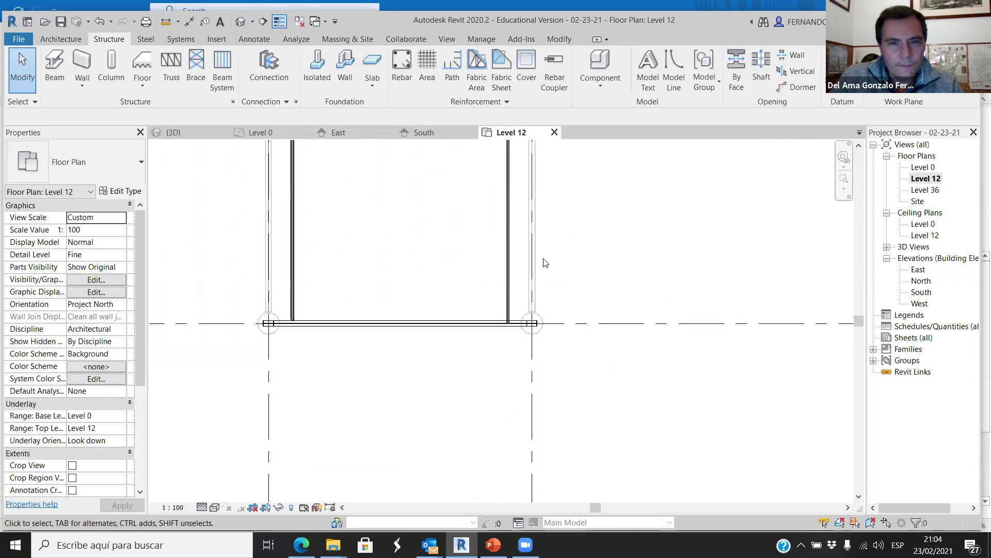
- In the Level 36 floor plan, extend the east side beam past grid E to a cut length of about 78' 5"
double_click(925, 190)
scroll(514, 307, up, 5)
scroll(514, 307, up, 2)
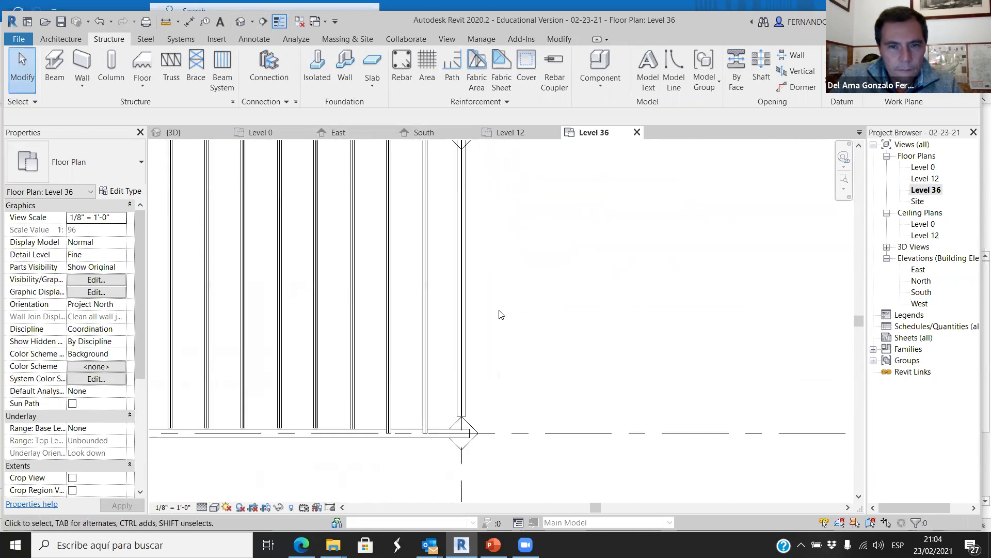
click(462, 310)
click(485, 322)
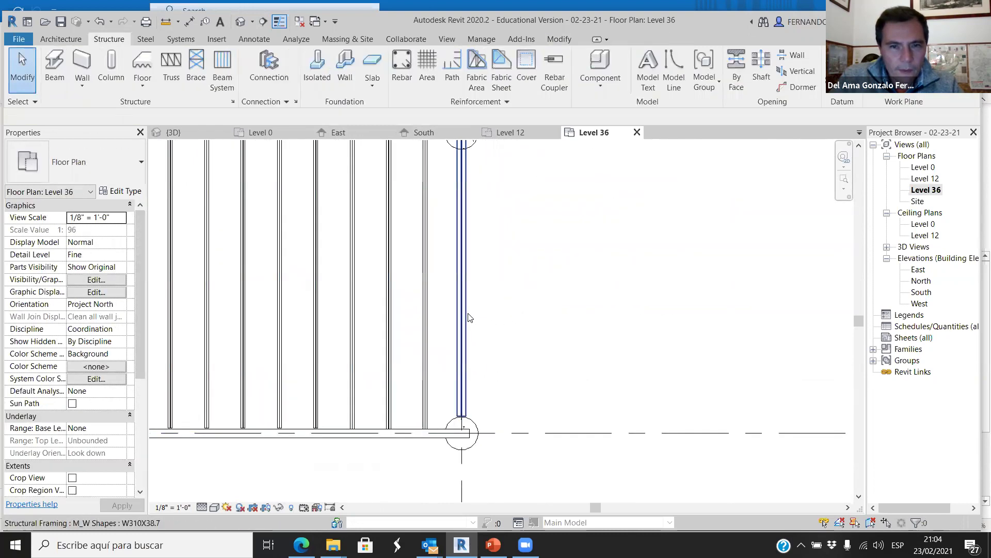
click(462, 335)
scroll(593, 281, down, 3)
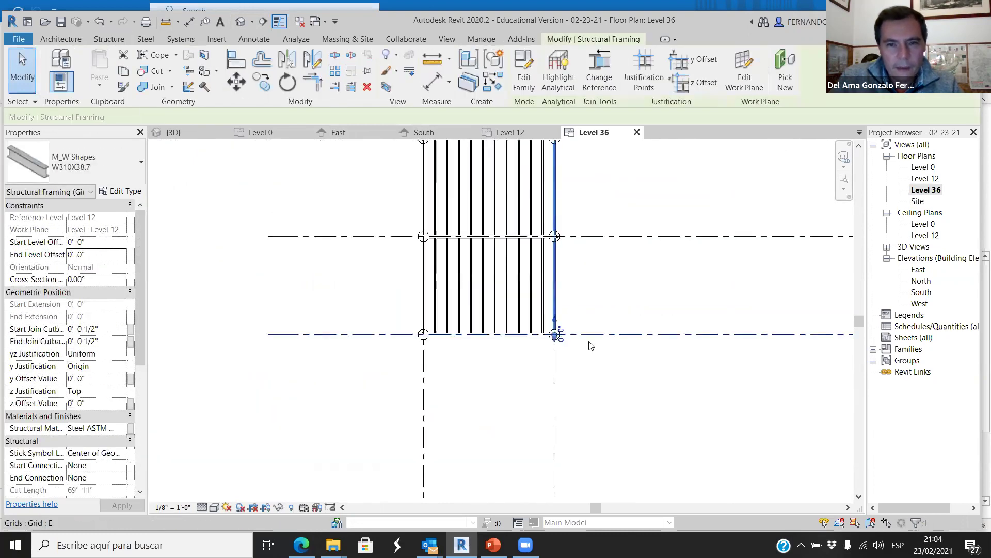
scroll(531, 338, up, 3)
drag(521, 328, 520, 366)
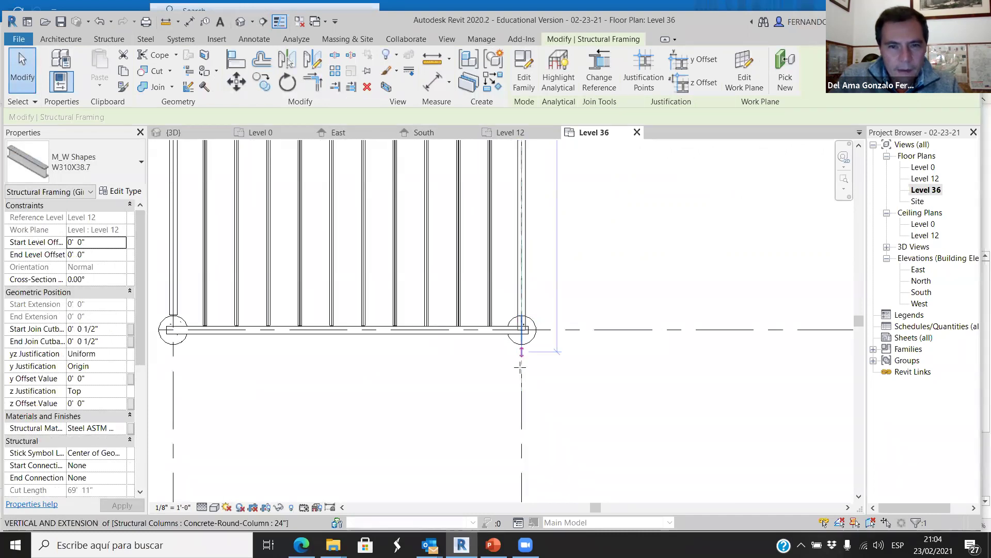
drag(518, 428, 522, 437)
scroll(630, 310, down, 3)
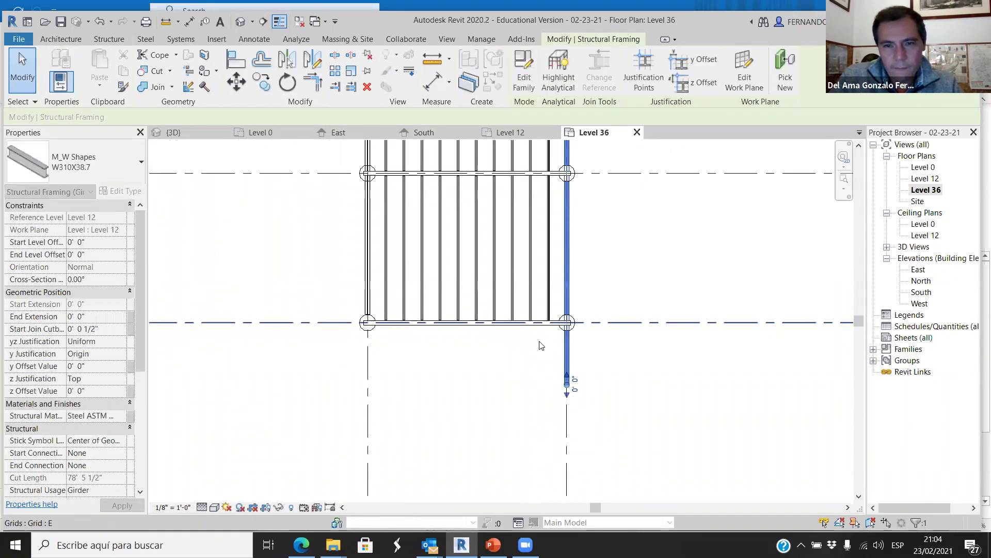
- Extend the west side beam past grid E by nearly the same distance as the east one and deselect it
scroll(361, 315, up, 3)
scroll(339, 305, up, 2)
click(373, 287)
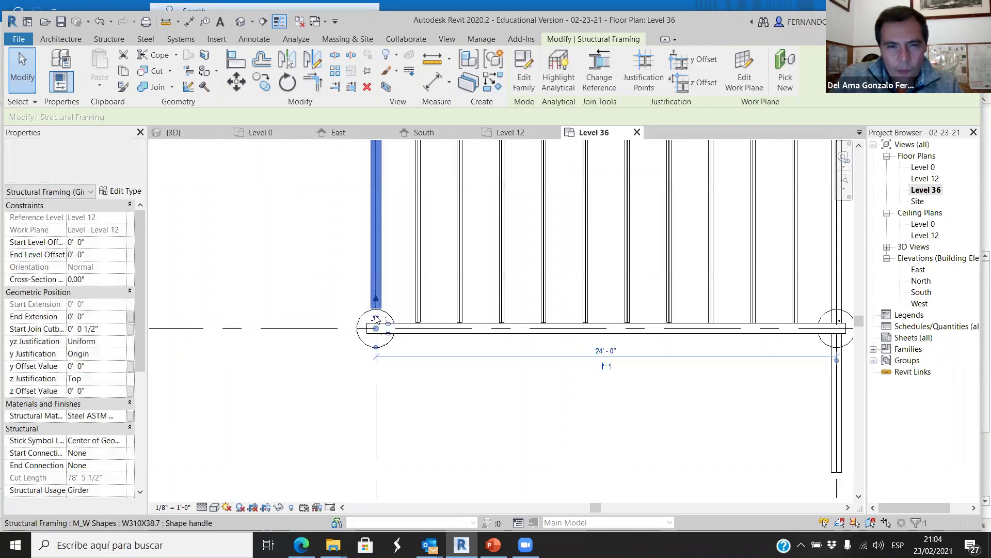
drag(377, 321, 367, 463)
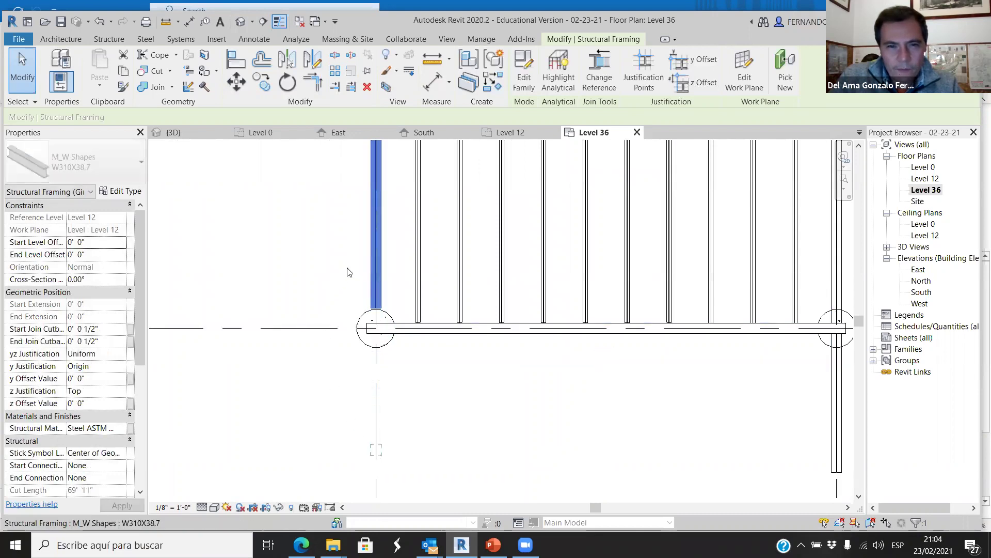
scroll(348, 272, down, 3)
click(583, 308)
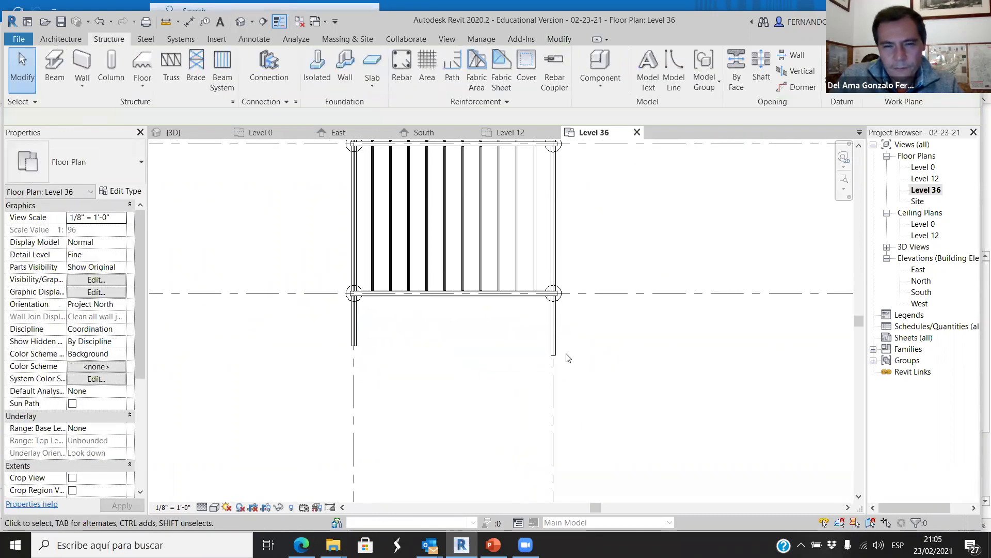
scroll(575, 309, down, 2)
- Switch to the Santa Caterina Market presentation in PowerPoint, add slide 14 at the end and delete its title and text placeholders
click(493, 545)
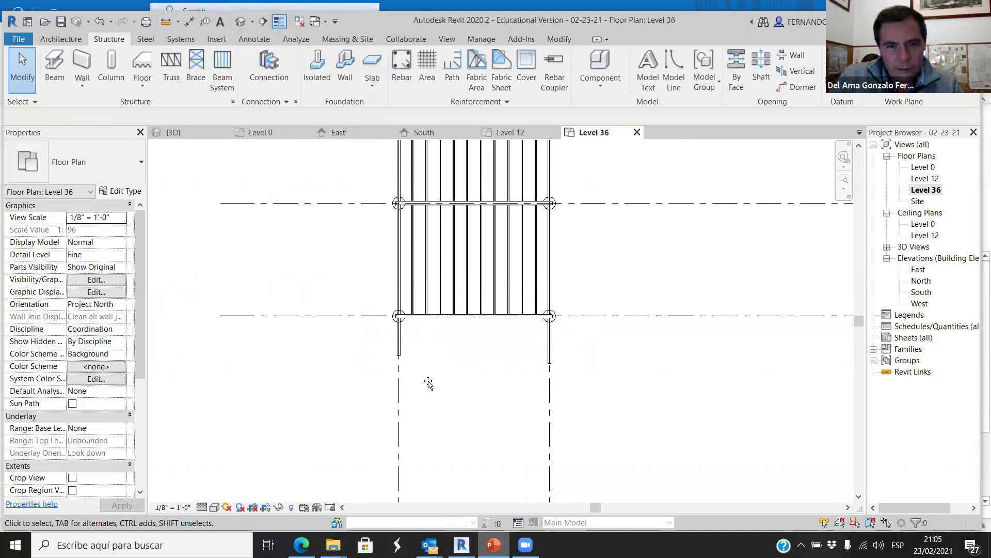
scroll(90, 465, down, 10)
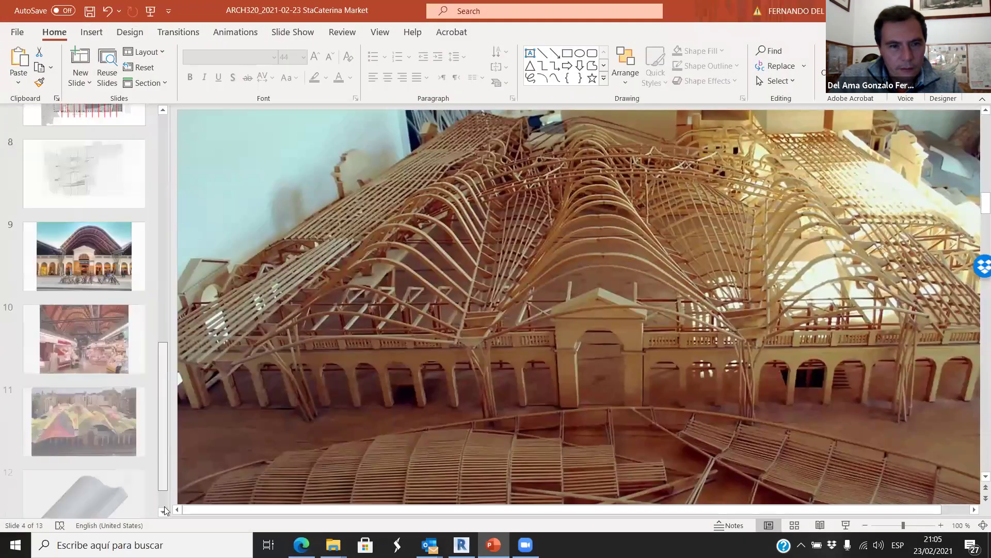
click(105, 506)
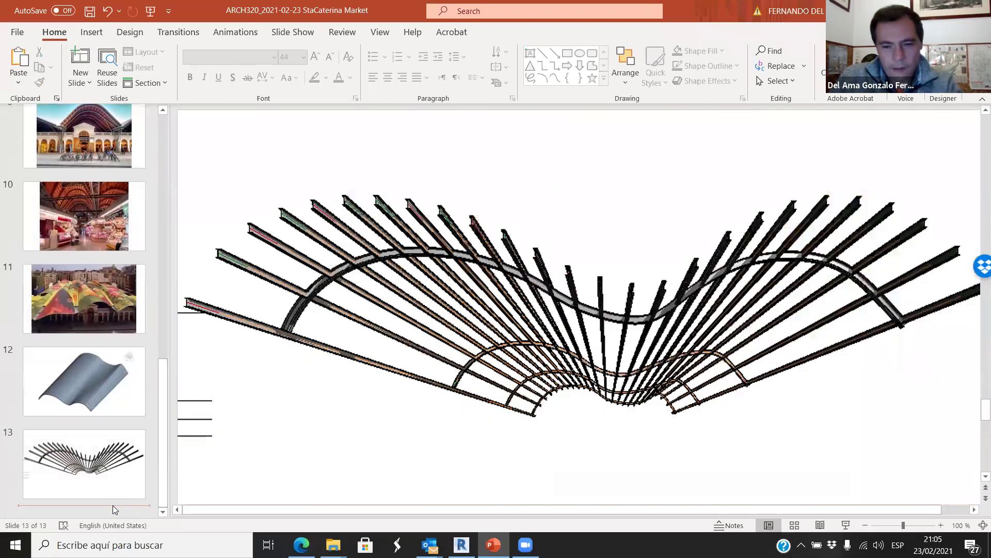
key(Return)
key(ctrl+v)
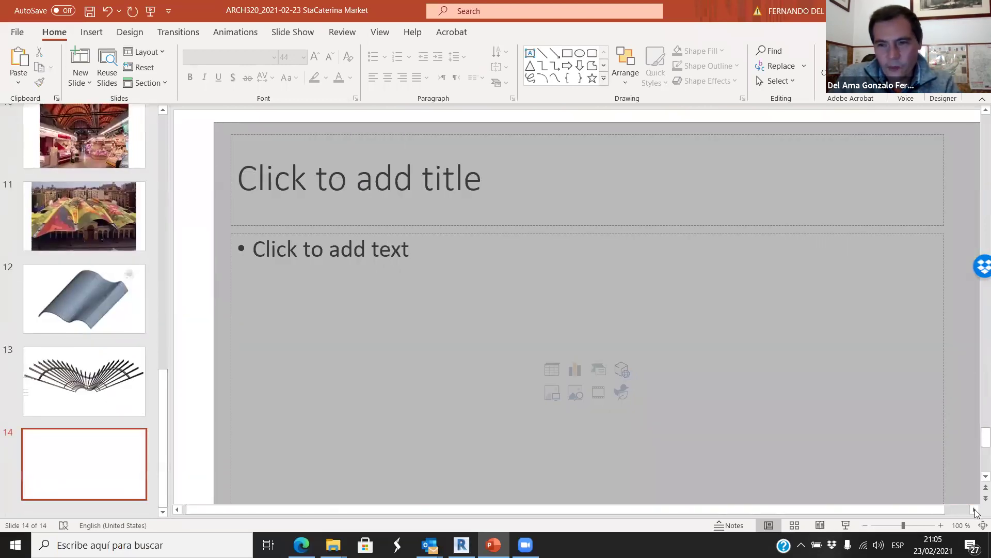
drag(934, 509, 945, 490)
drag(949, 523, 955, 499)
key(Delete)
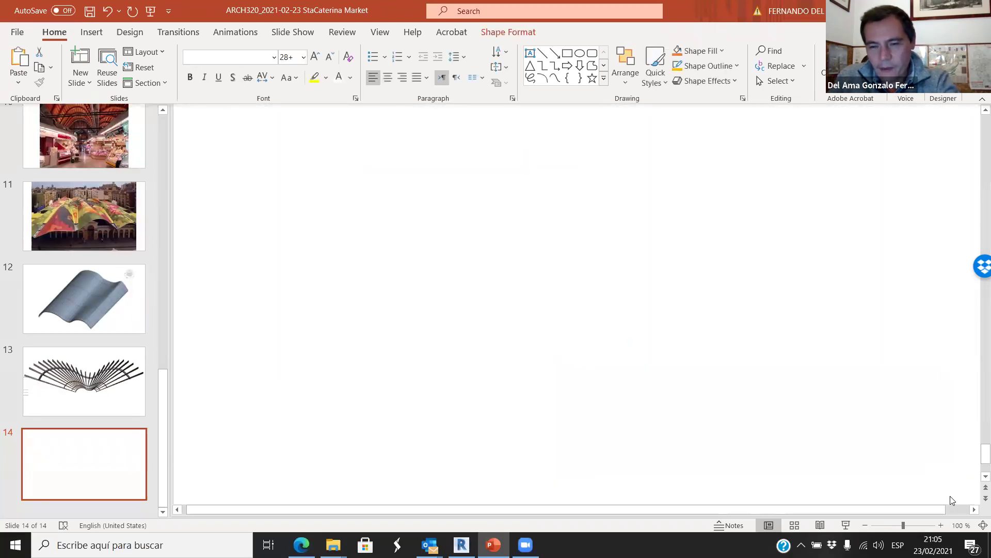
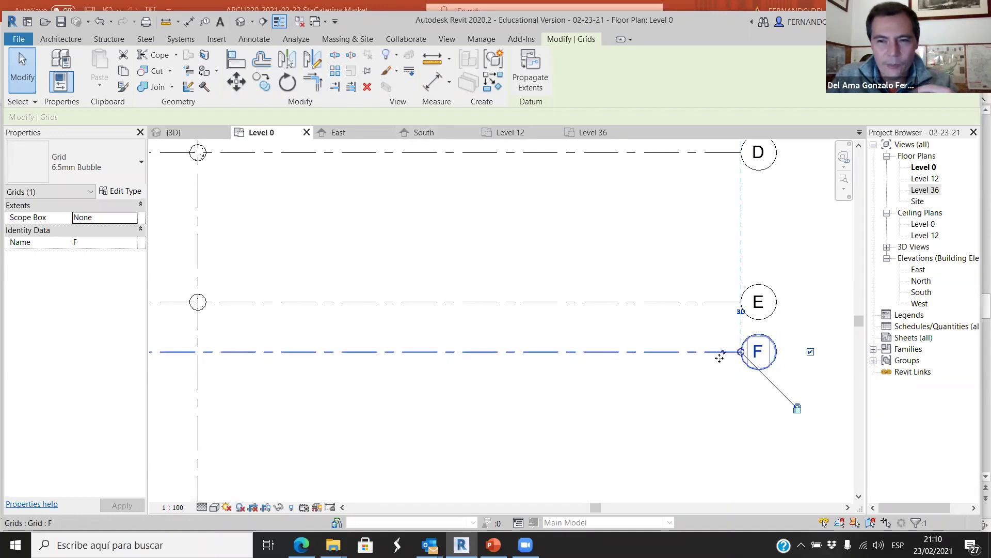
scroll(722, 364, down, 5)
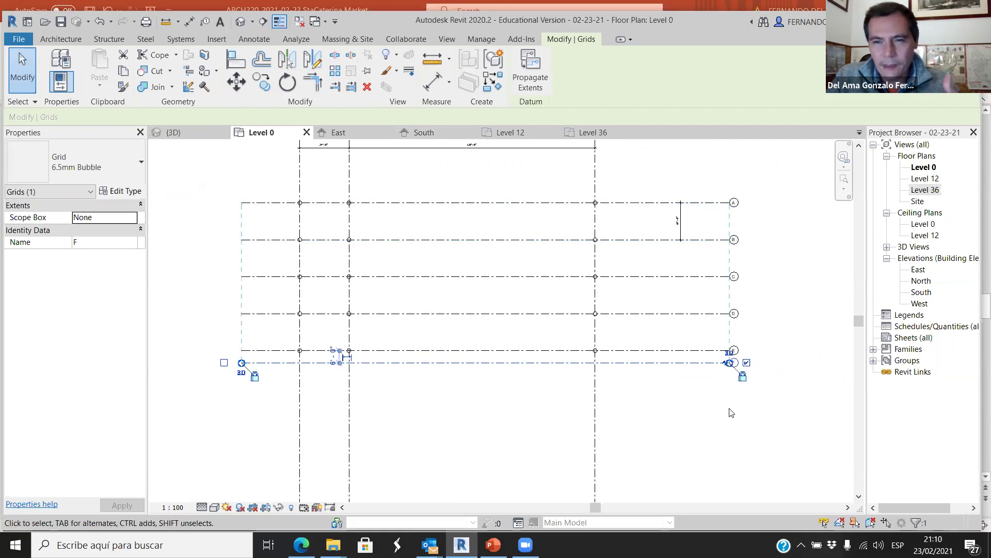
- Deselect grid F and draw a reference plane sloping about 9° above grid A, across the two column lines 24' apart
click(718, 392)
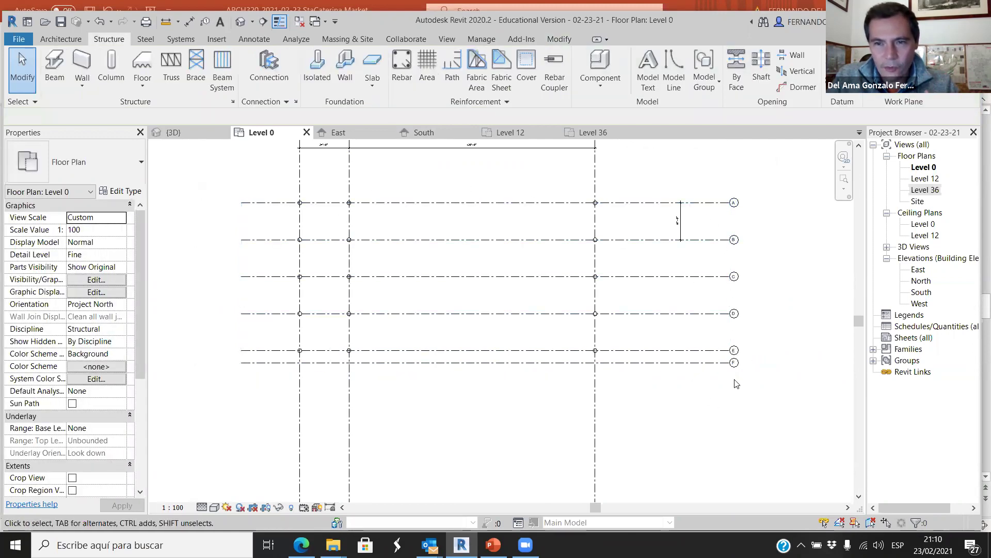
scroll(429, 300, up, 3)
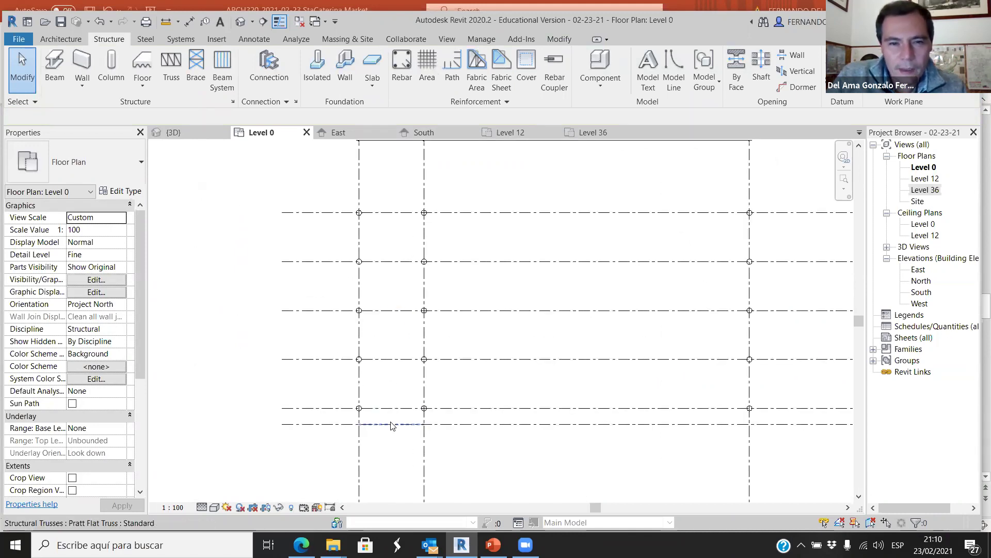
scroll(388, 421, up, 2)
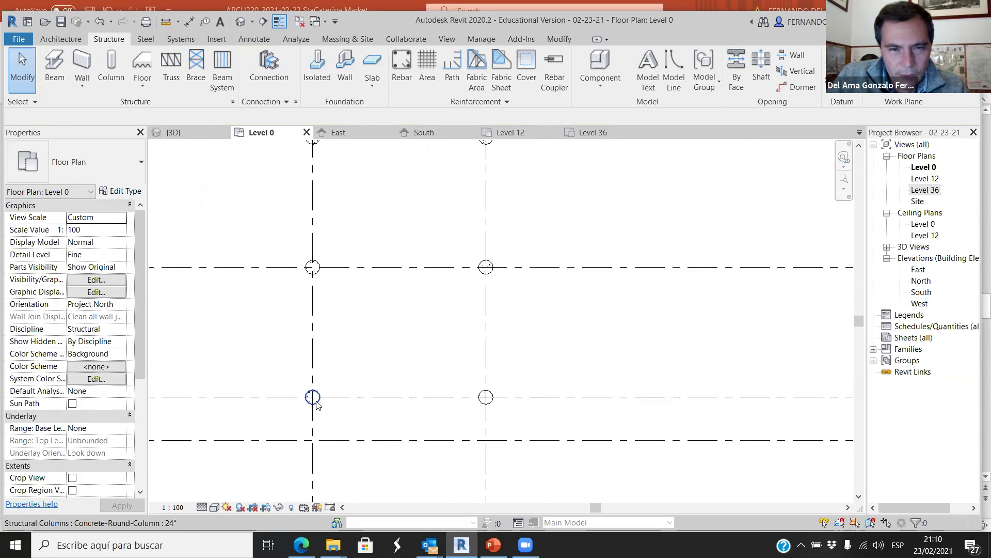
scroll(465, 408, down, 4)
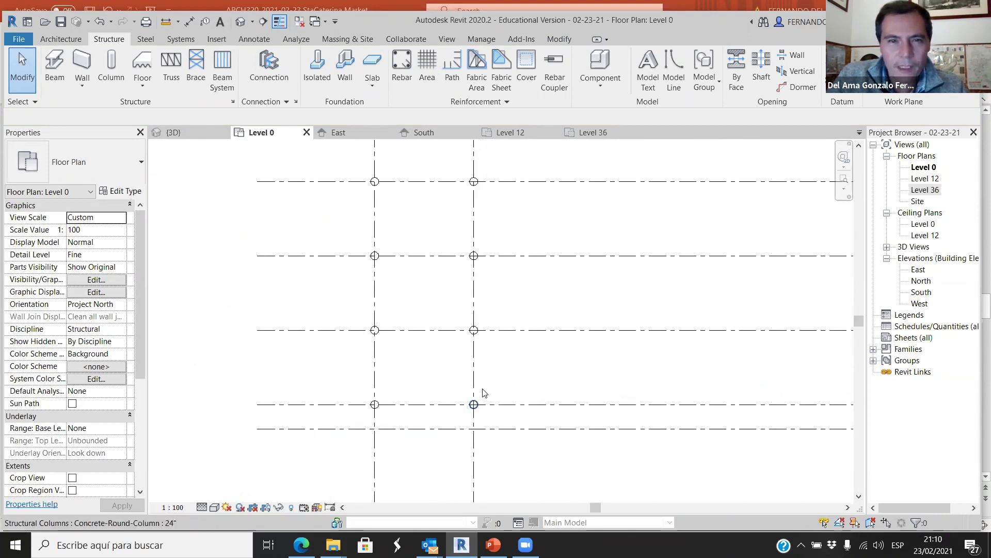
scroll(540, 332, down, 1)
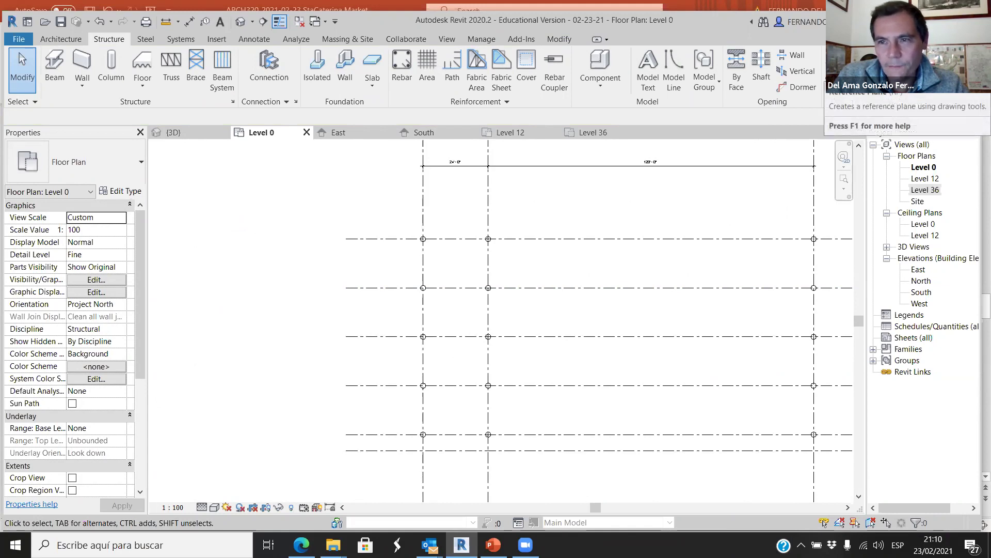
click(867, 71)
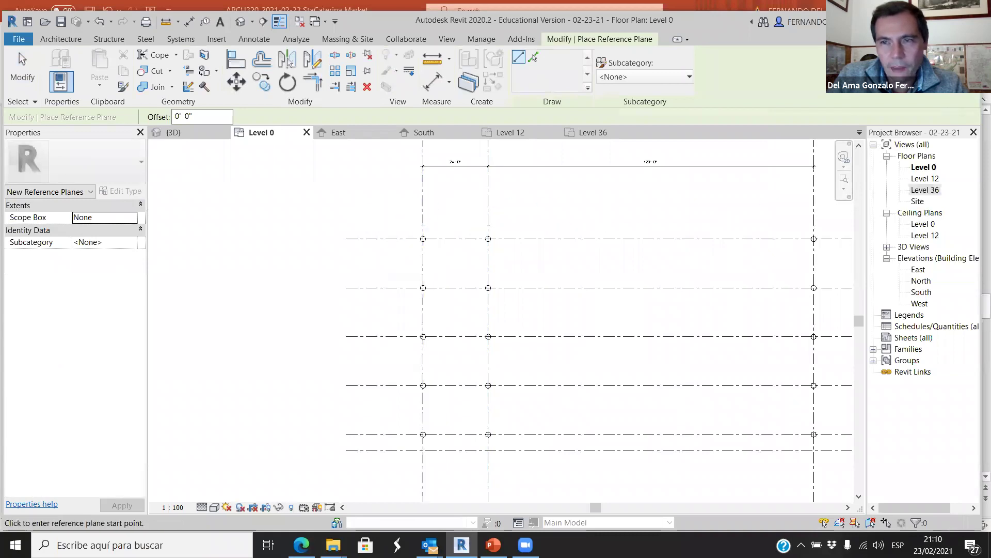
scroll(400, 232, up, 3)
click(359, 222)
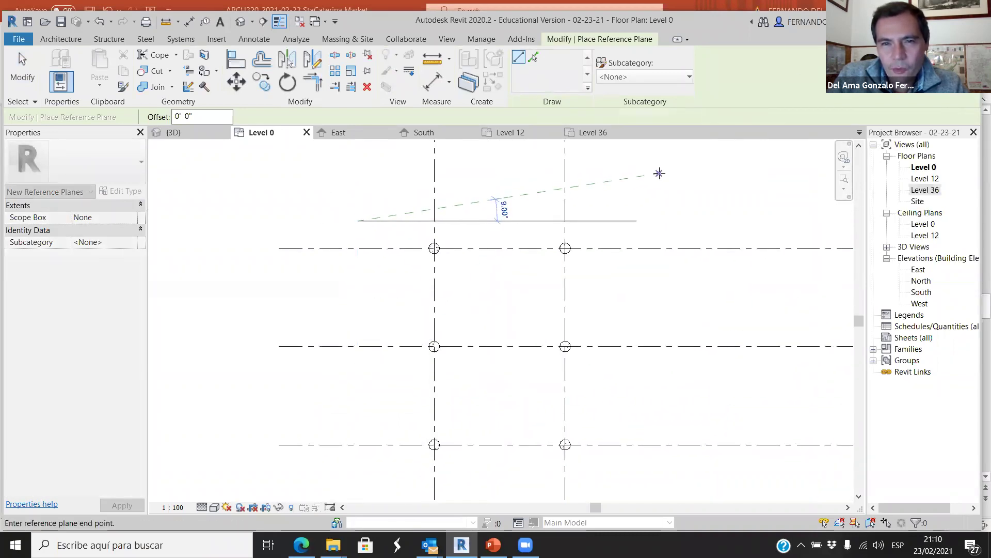
click(659, 173)
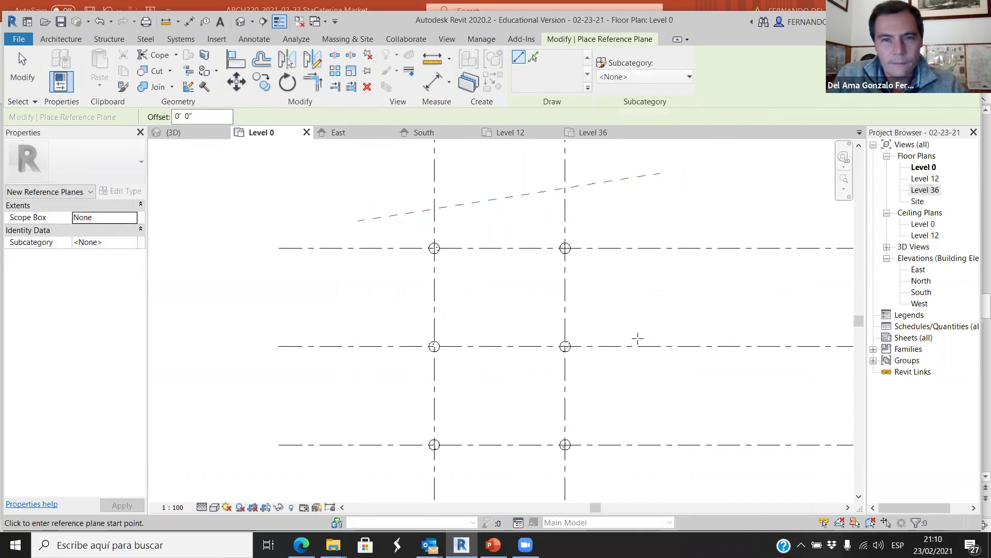
key(Escape)
key(Escape)
- Name the sloped reference plane Ref01 and deselect it
scroll(573, 279, down, 2)
click(573, 220)
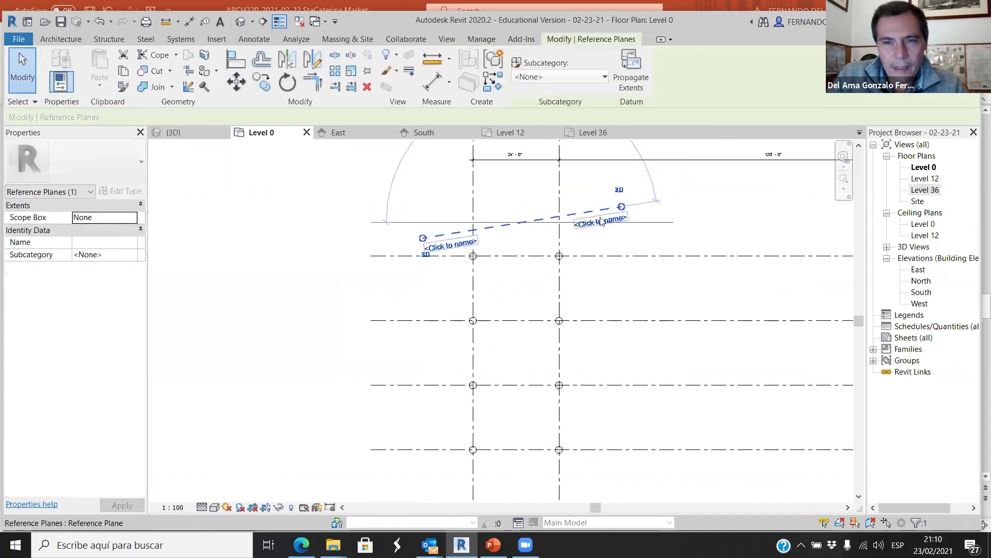
click(600, 224)
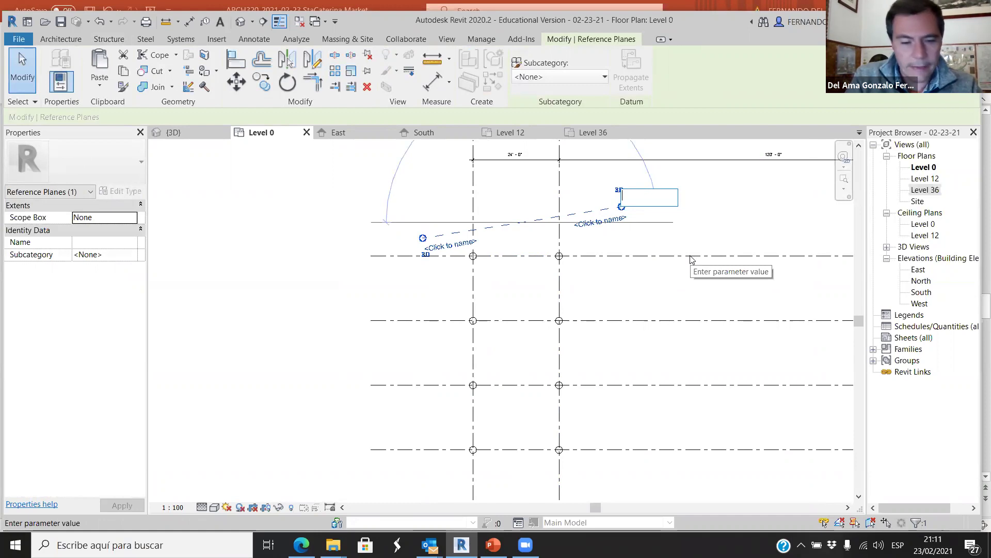
text(Ref01)
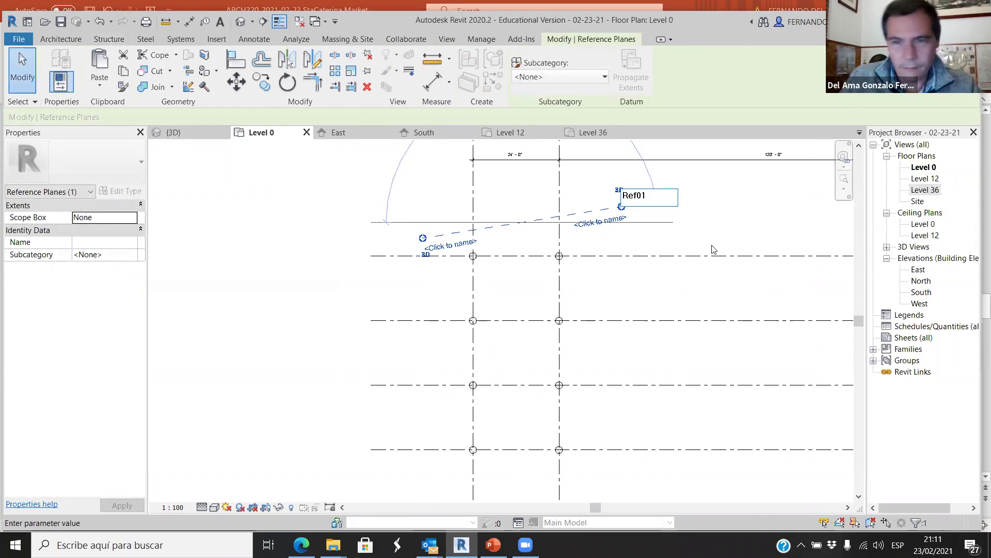
key(Return)
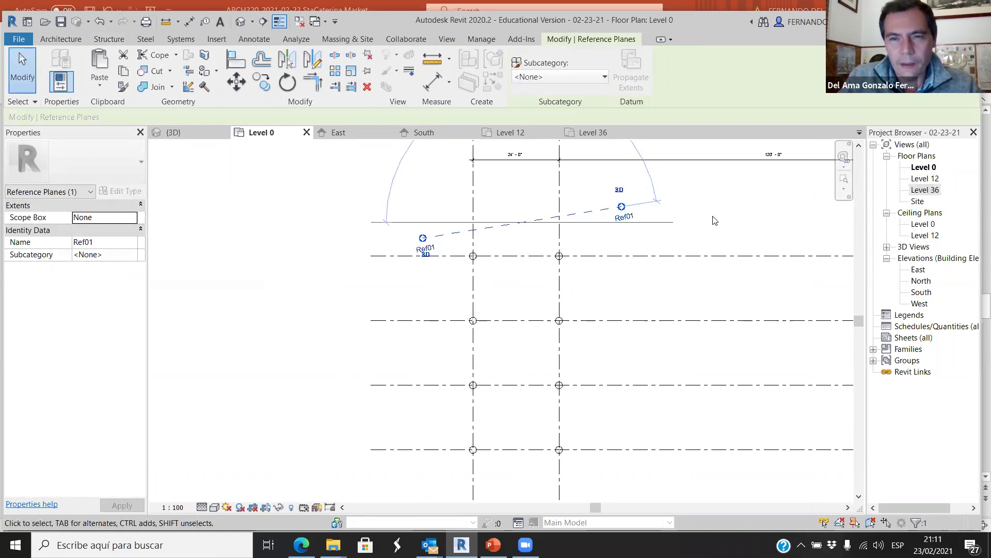
click(600, 242)
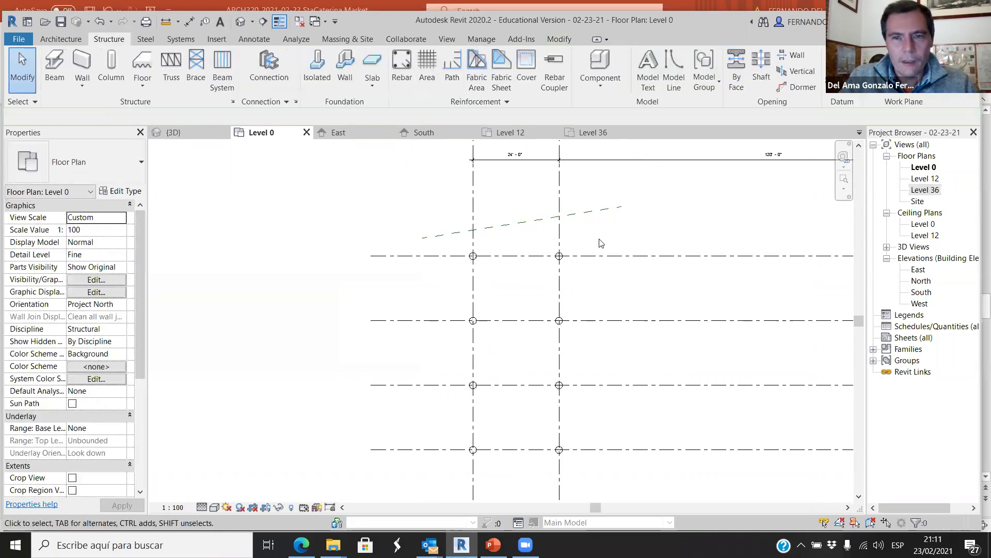
- Reselect the sloped reference plane a few times to check its name tags at both ends
scroll(600, 239, up, 2)
click(509, 210)
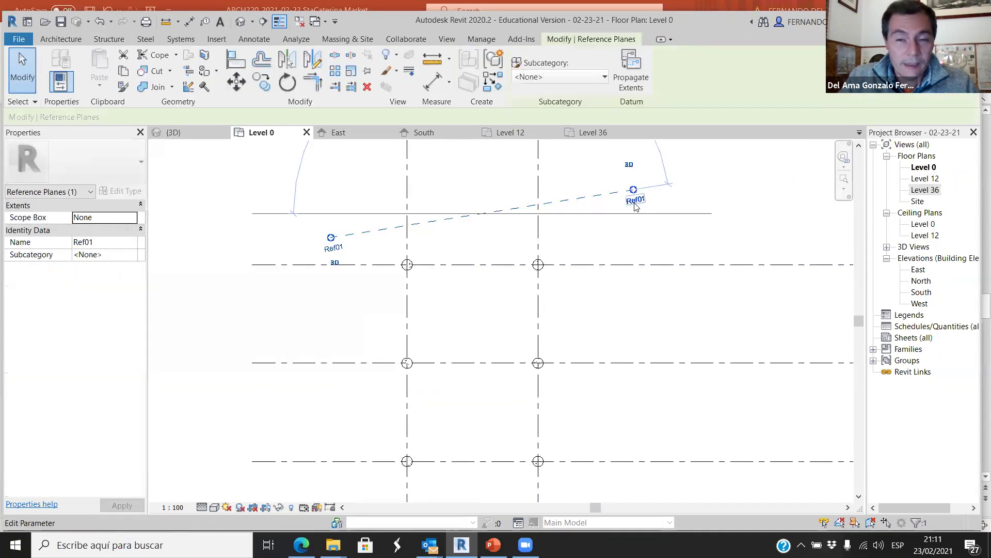
click(656, 220)
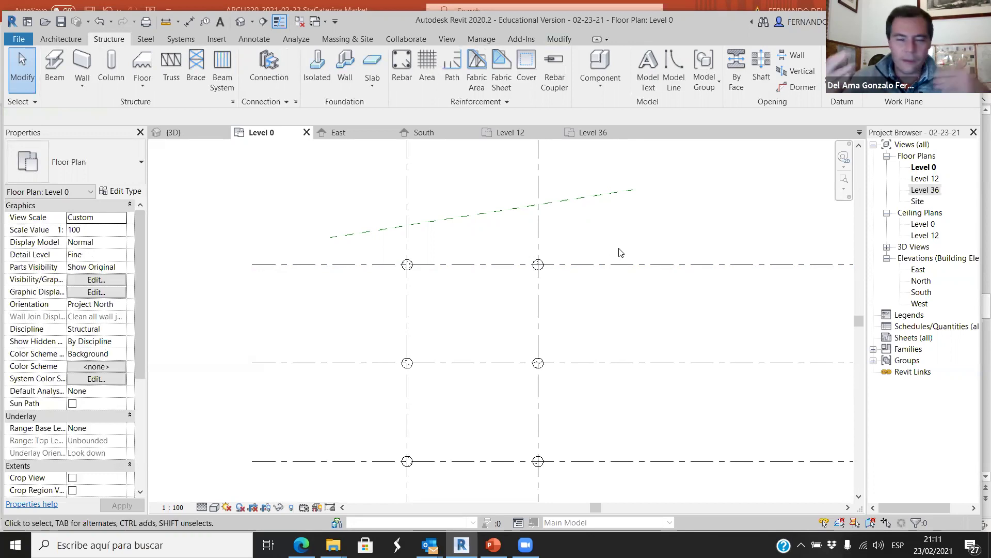
click(578, 204)
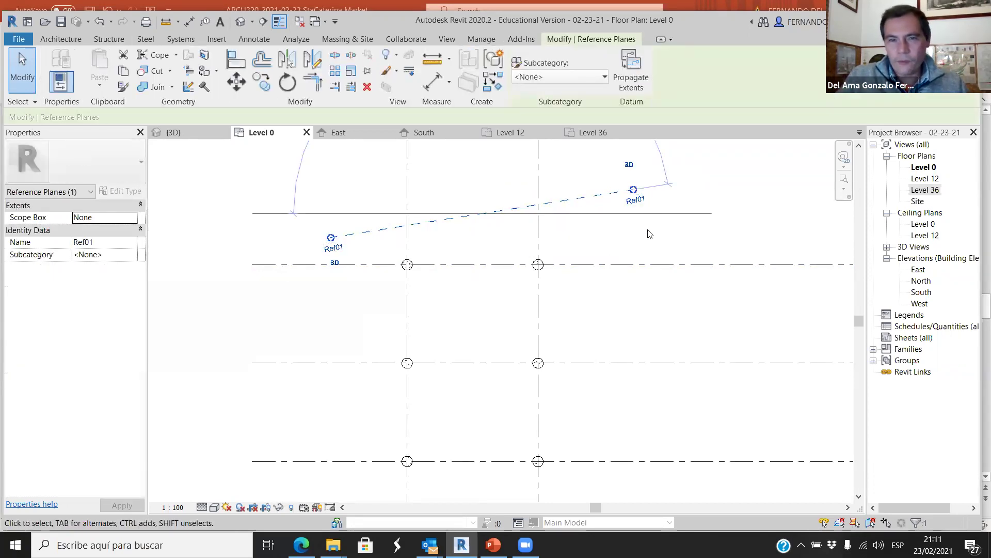
click(749, 208)
click(624, 194)
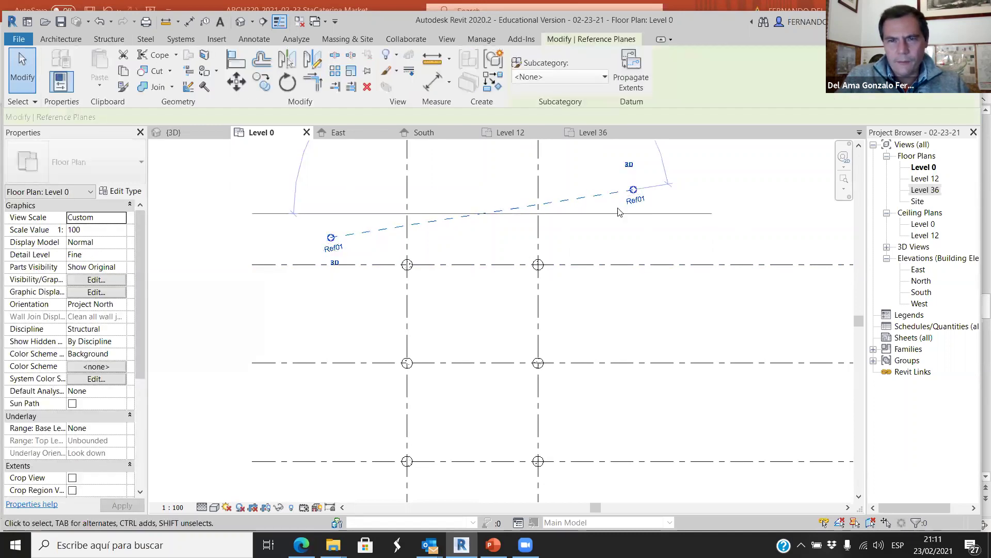
click(525, 241)
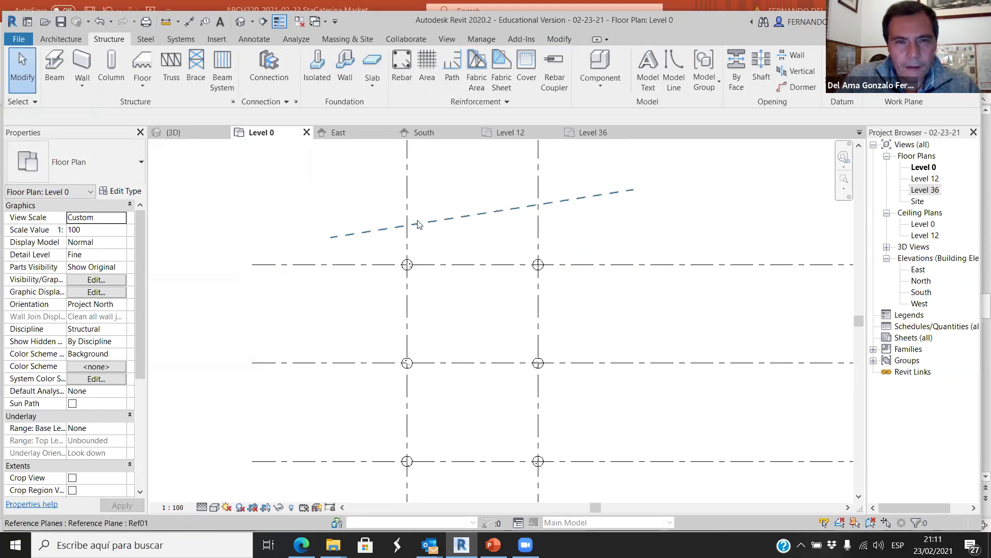
- In the South elevation, start a model line, dismiss the reminder without saving, and set the placement plane to Reference Plane : Ref01
click(440, 134)
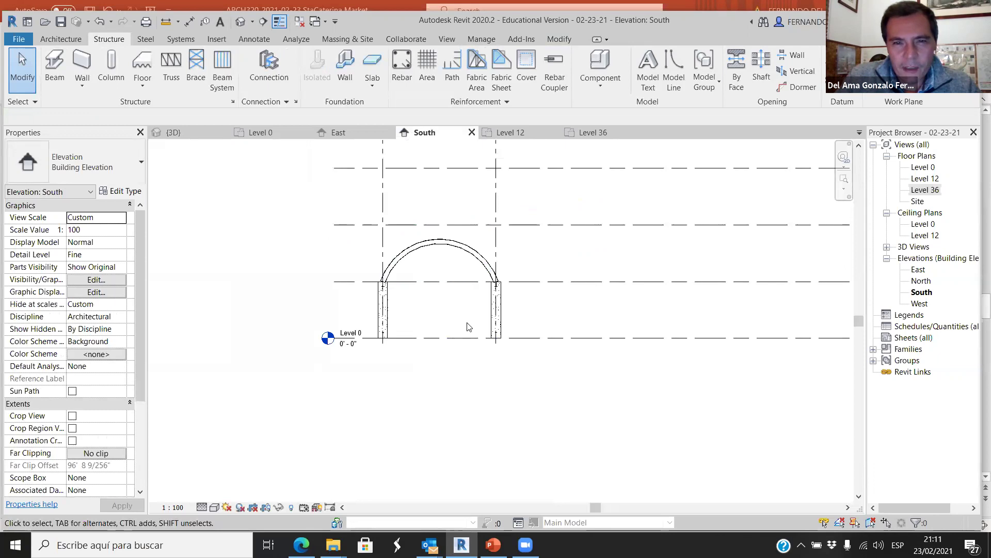
scroll(458, 332, up, 5)
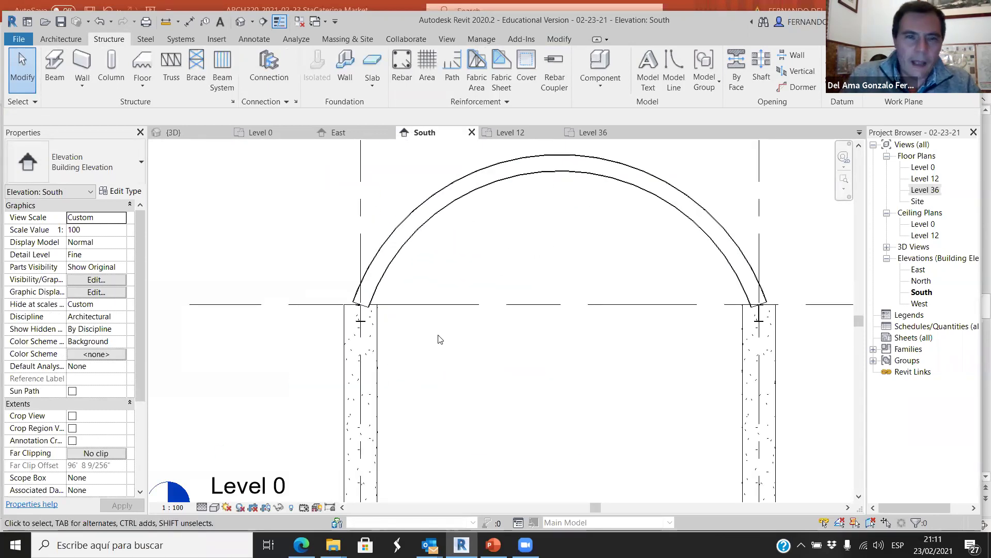
click(675, 67)
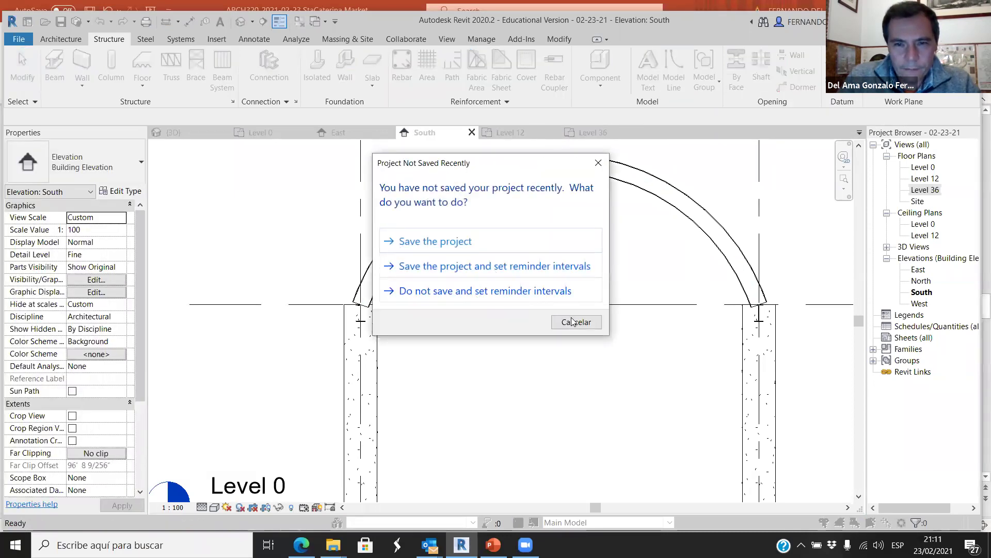
click(498, 293)
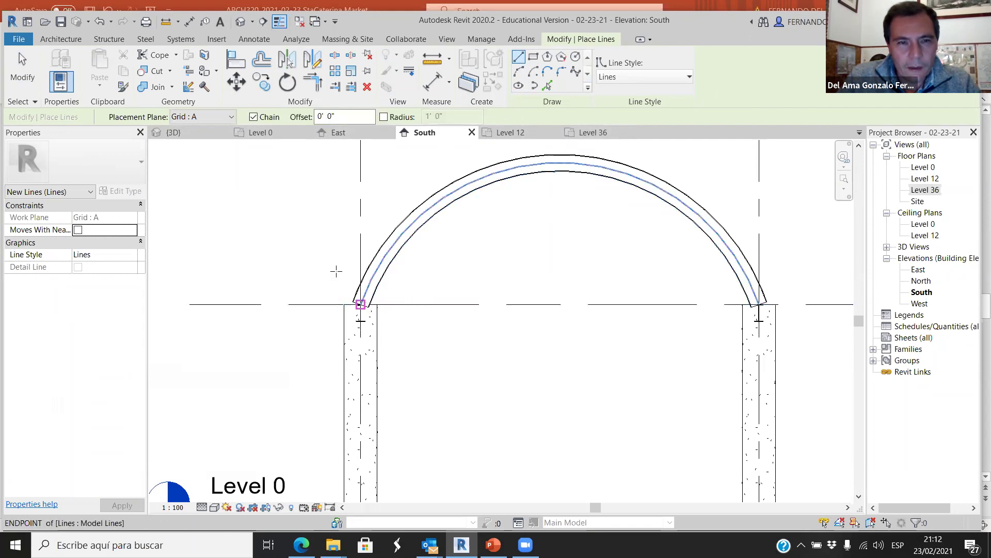
scroll(315, 243, down, 2)
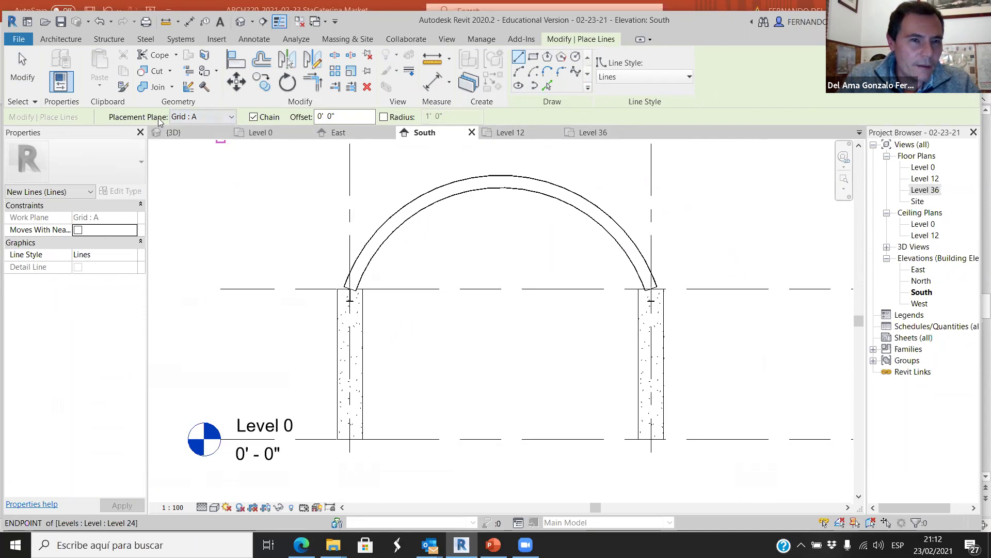
click(230, 117)
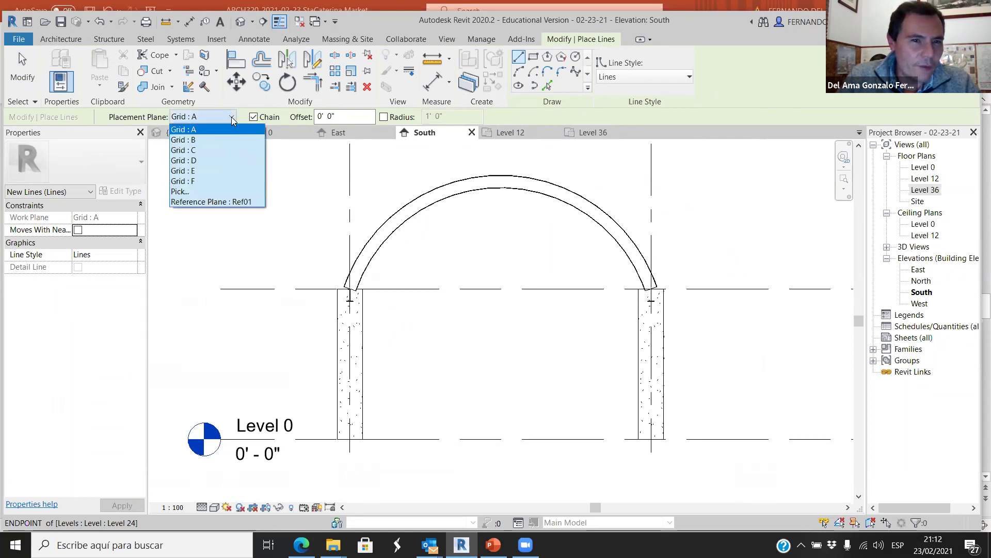
click(212, 201)
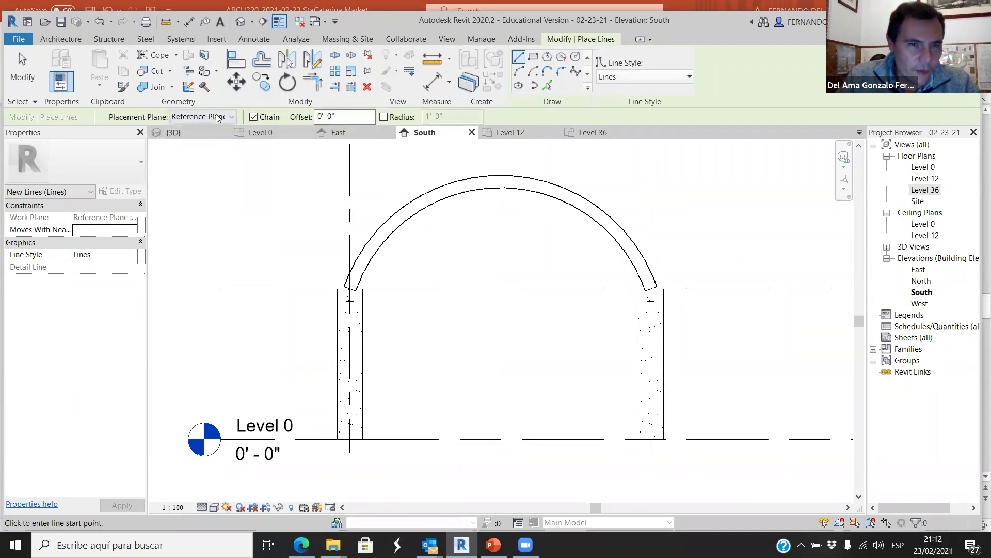
- Draw a straight model line along Level 12 from the arch's west support point to its east support point and end the chain
scroll(354, 292, up, 6)
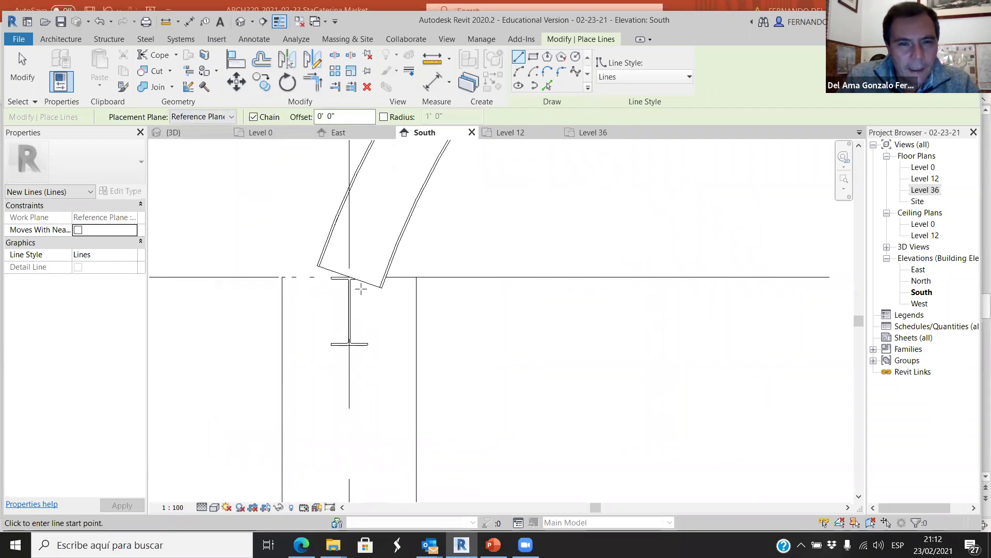
scroll(361, 290, up, 3)
scroll(351, 280, up, 3)
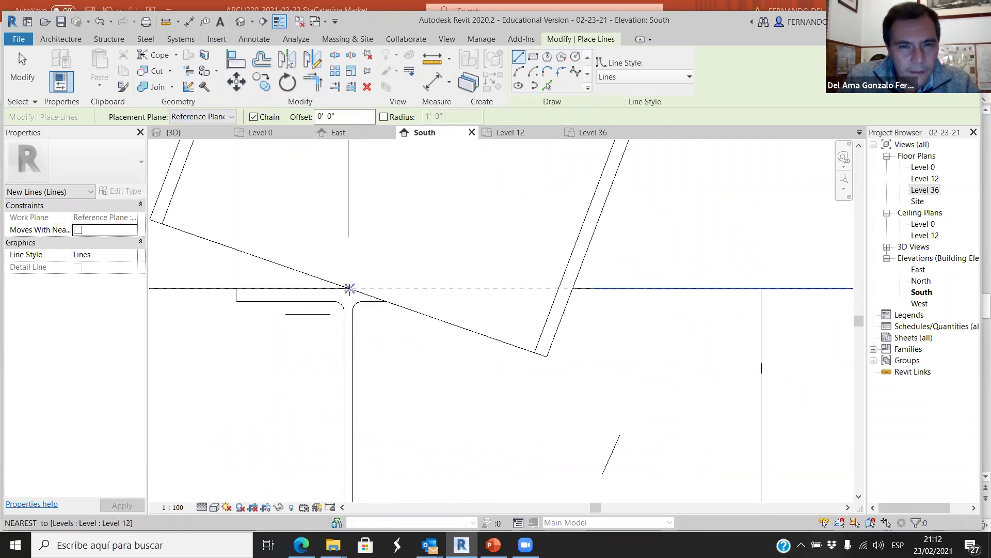
click(348, 288)
scroll(310, 330, down, 5)
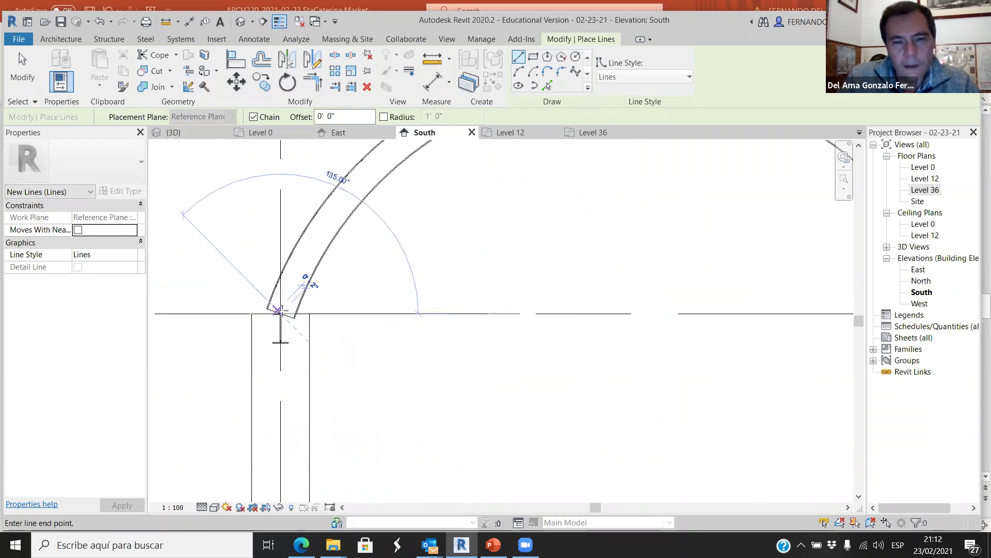
scroll(336, 316, up, 8)
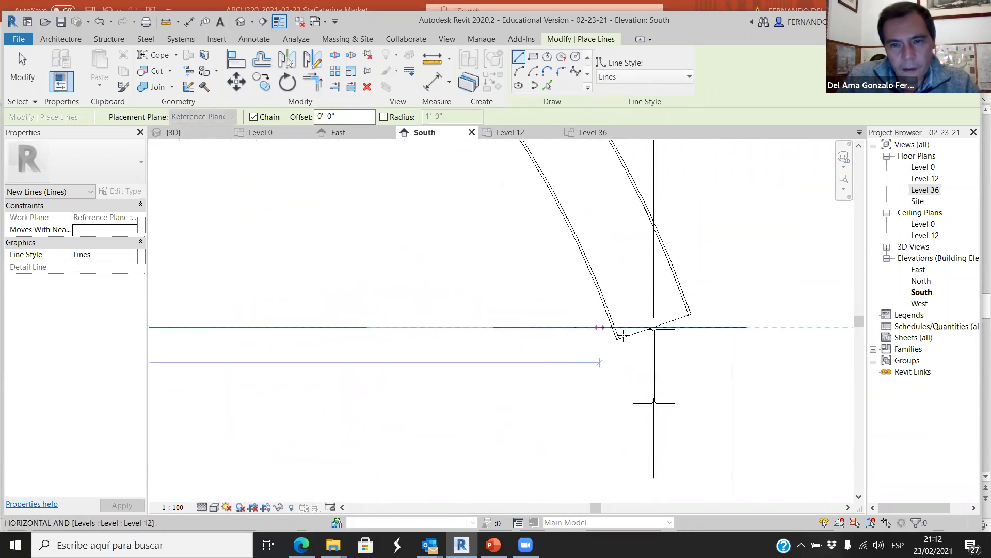
scroll(677, 326, up, 3)
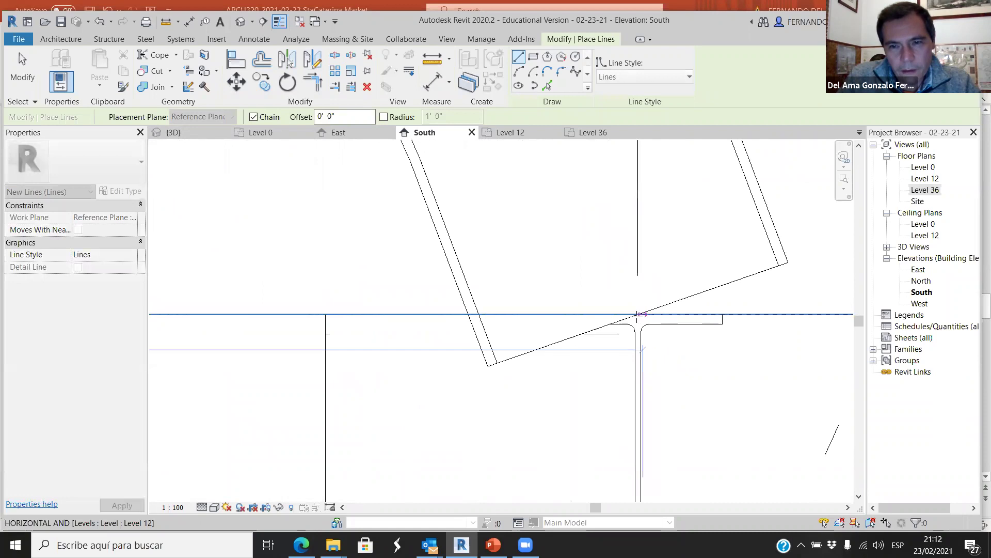
scroll(642, 317, up, 2)
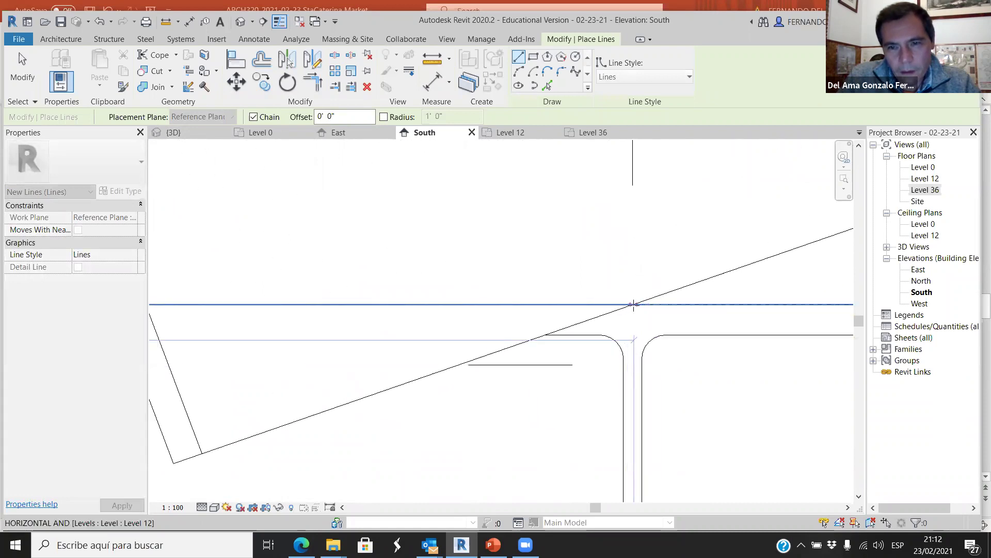
scroll(633, 304, down, 6)
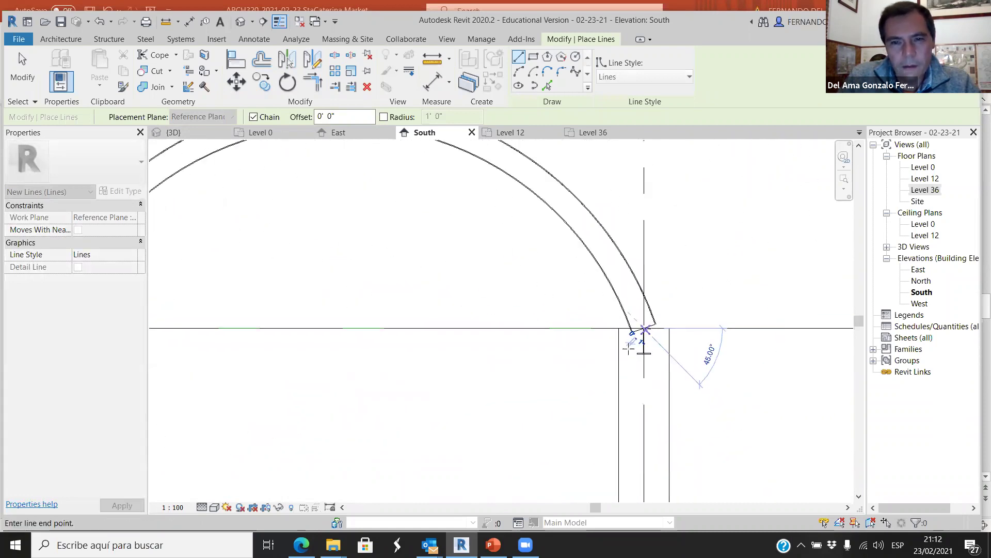
click(556, 329)
key(Escape)
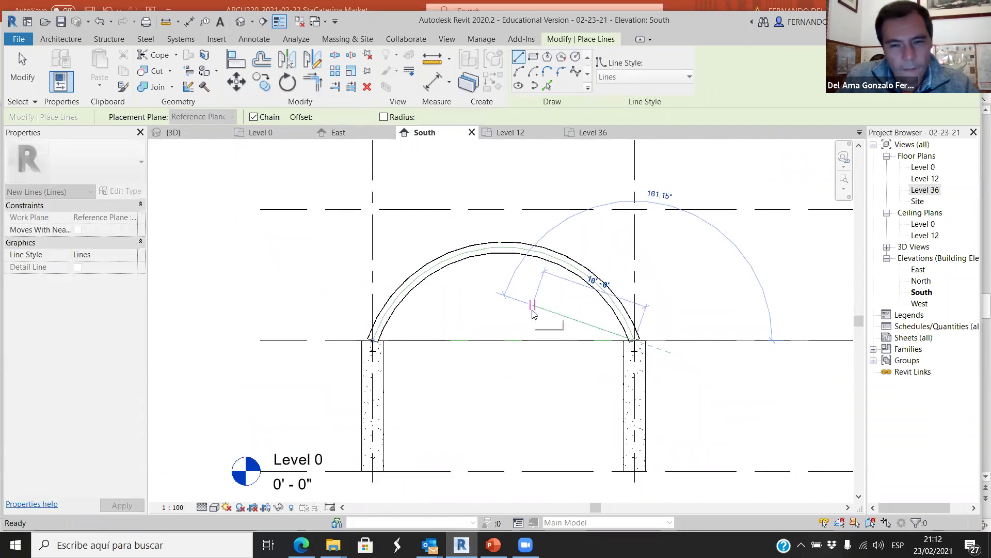
scroll(533, 311, up, 5)
scroll(499, 323, down, 2)
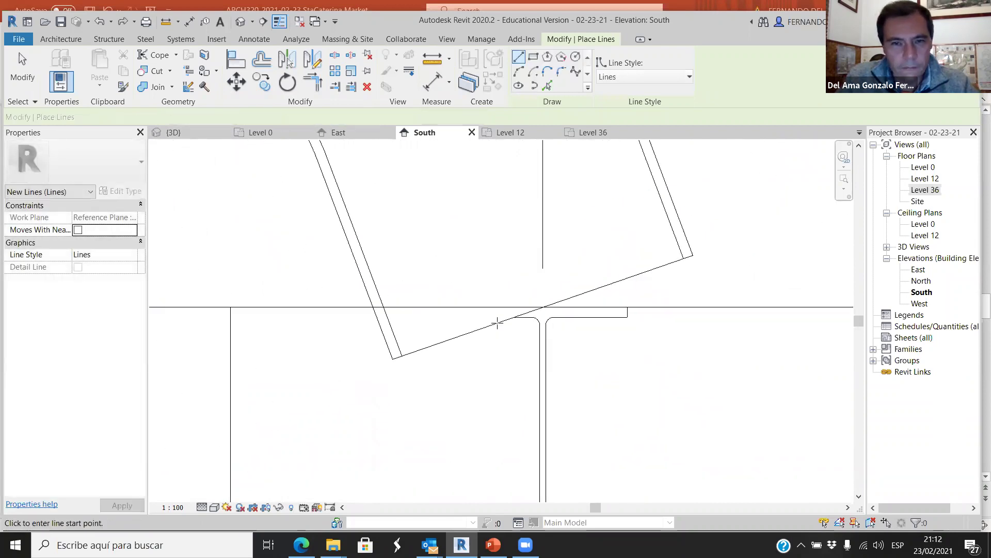
scroll(552, 254, up, 2)
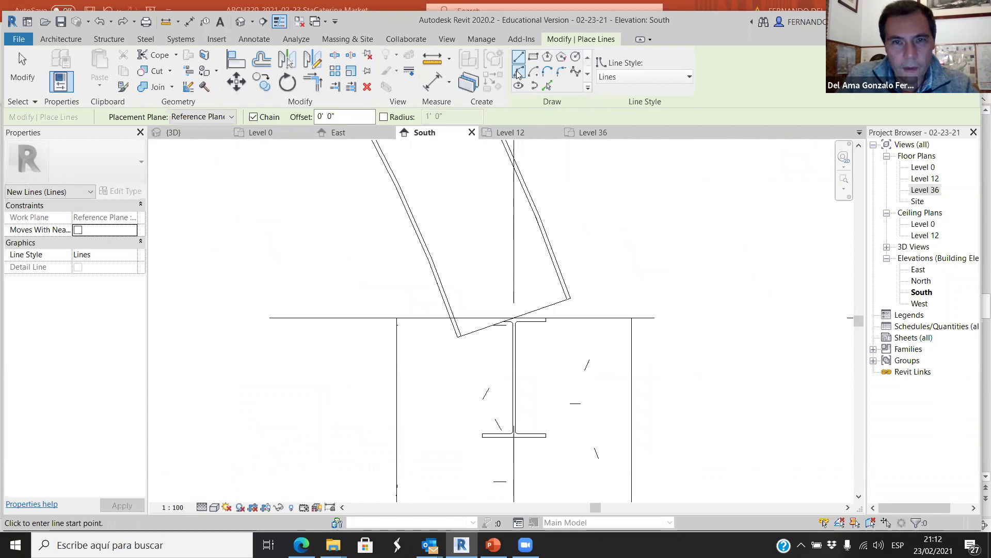
- Draw a three-point arc from the arch's east support point to its west one, crowned at the arch's mid-depth with a radius of about 12' 11"
click(518, 71)
scroll(511, 320, up, 4)
scroll(526, 308, up, 2)
click(542, 299)
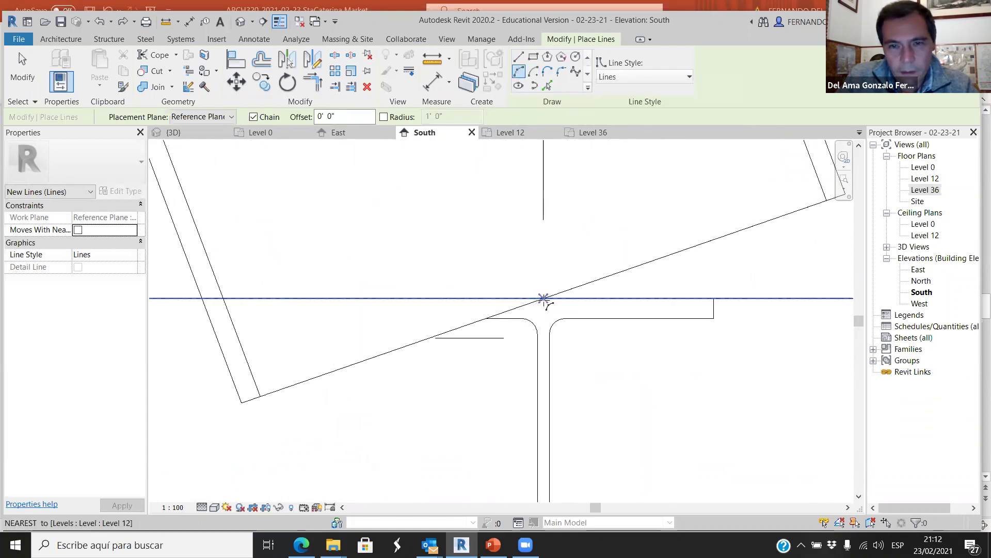
scroll(723, 352, down, 3)
scroll(587, 347, down, 4)
scroll(438, 370, up, 6)
scroll(300, 298, up, 4)
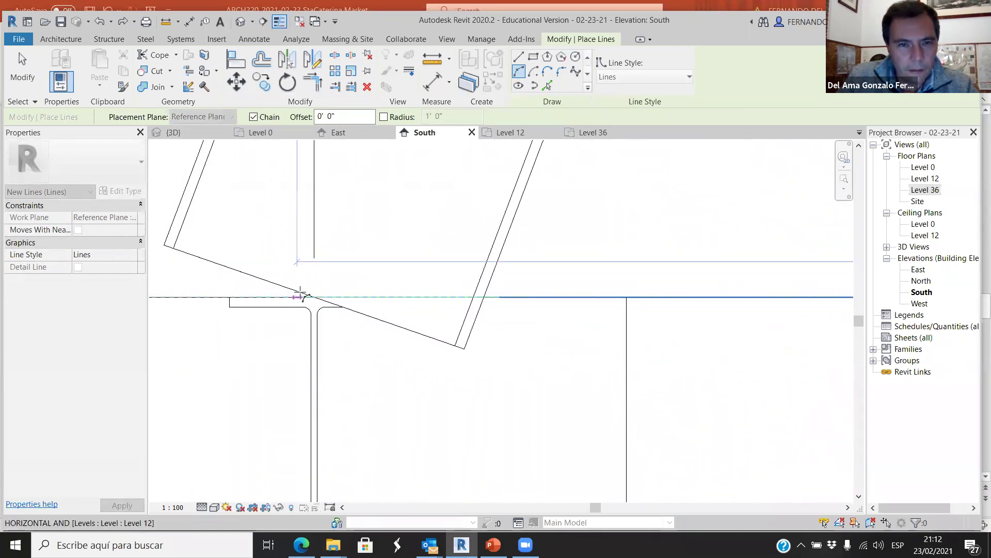
scroll(329, 300, up, 5)
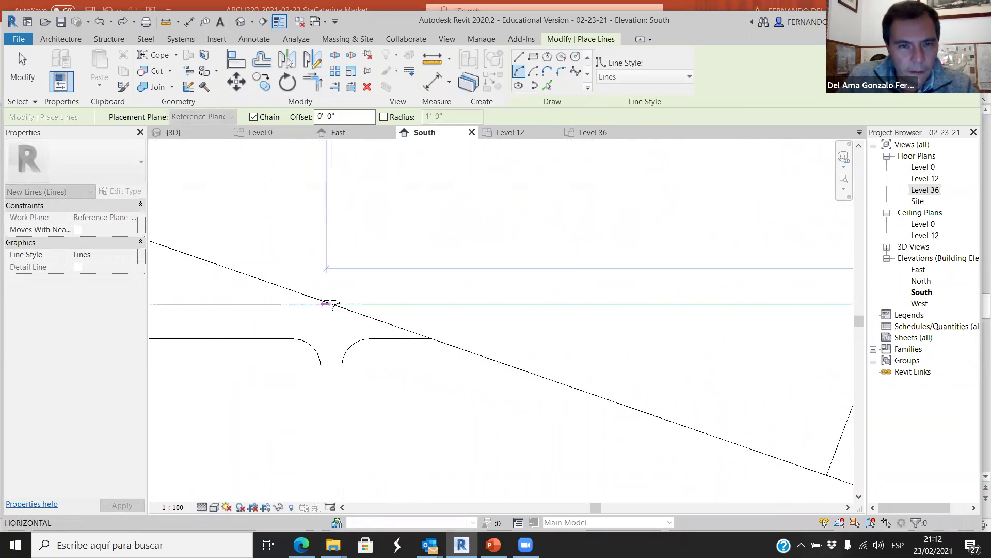
click(333, 307)
scroll(330, 370, down, 8)
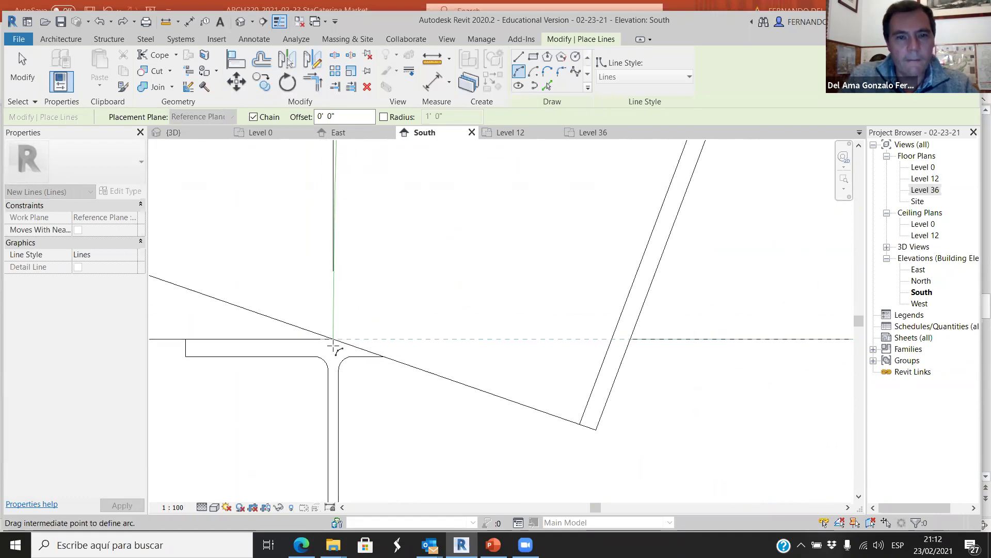
scroll(427, 321, down, 2)
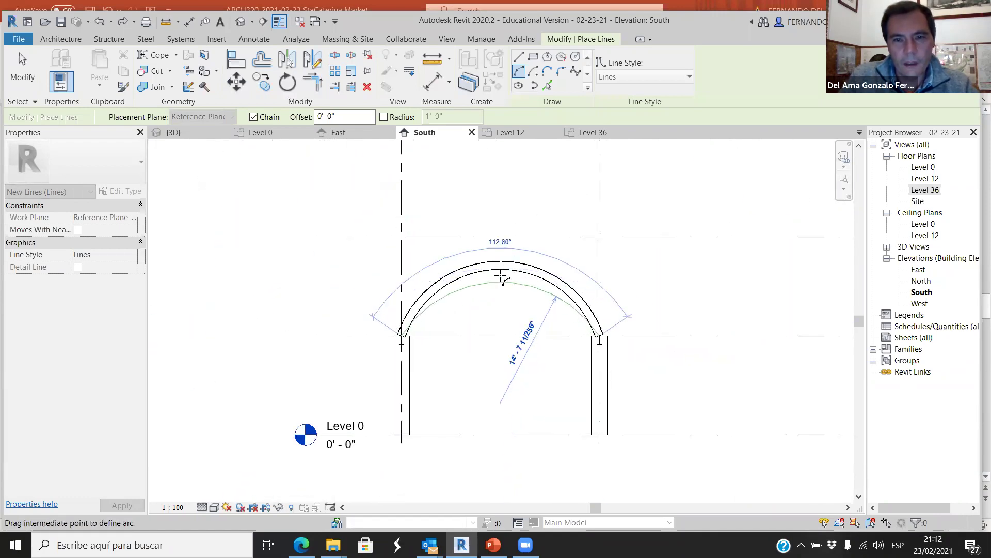
scroll(507, 262, up, 3)
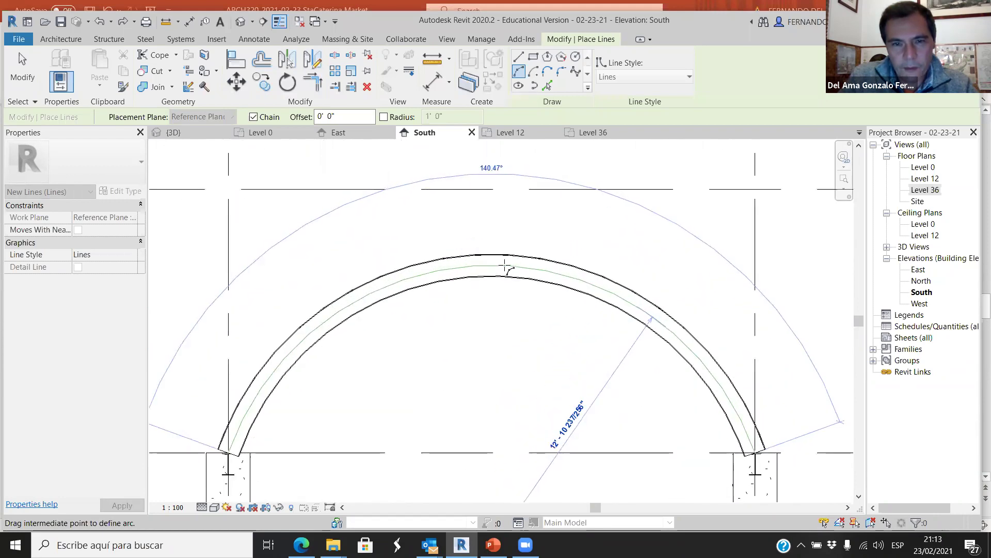
key(Escape)
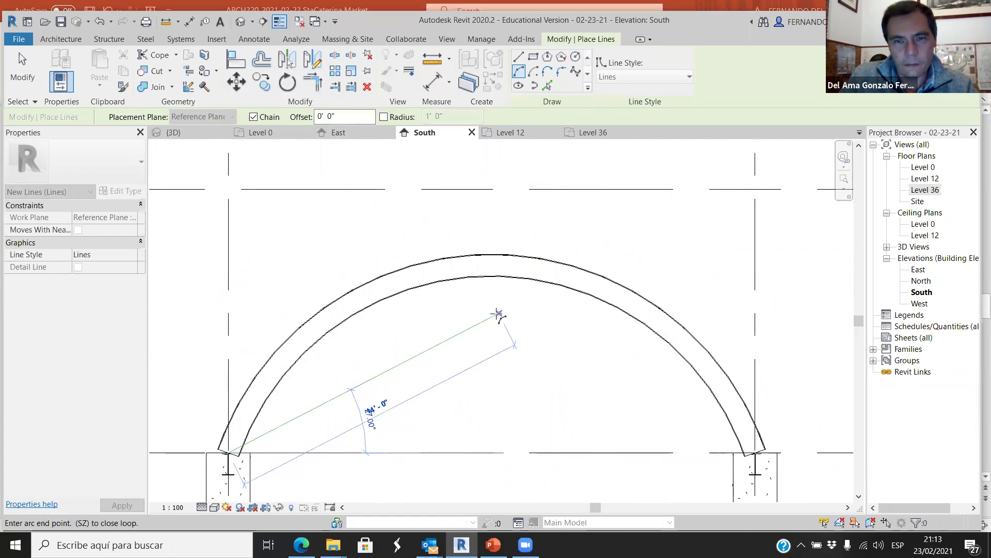
- Draw a matching arc back from the west support point to the east one, with a radius of about 12' 11", and end the line command
scroll(752, 454, up, 5)
scroll(742, 453, up, 3)
click(754, 444)
scroll(703, 384, down, 8)
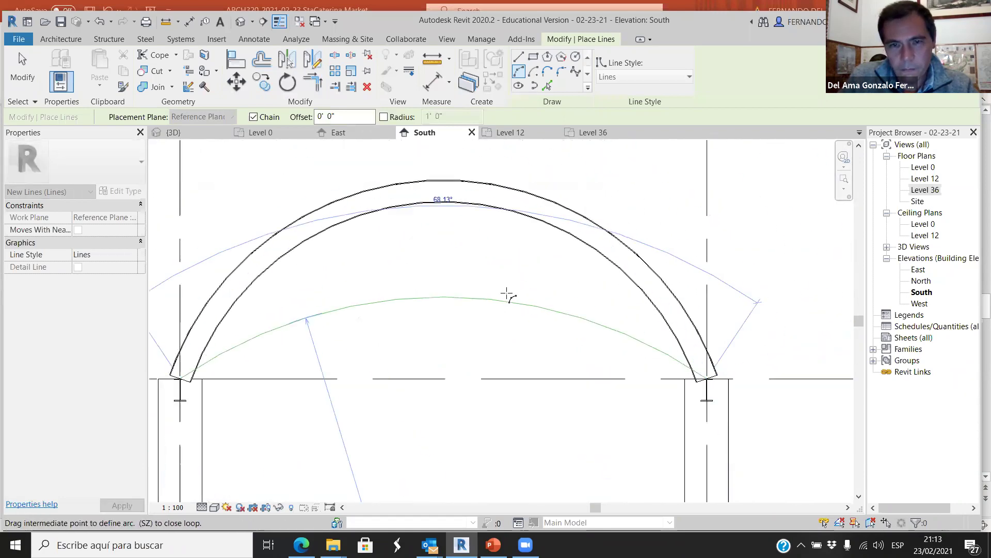
click(442, 202)
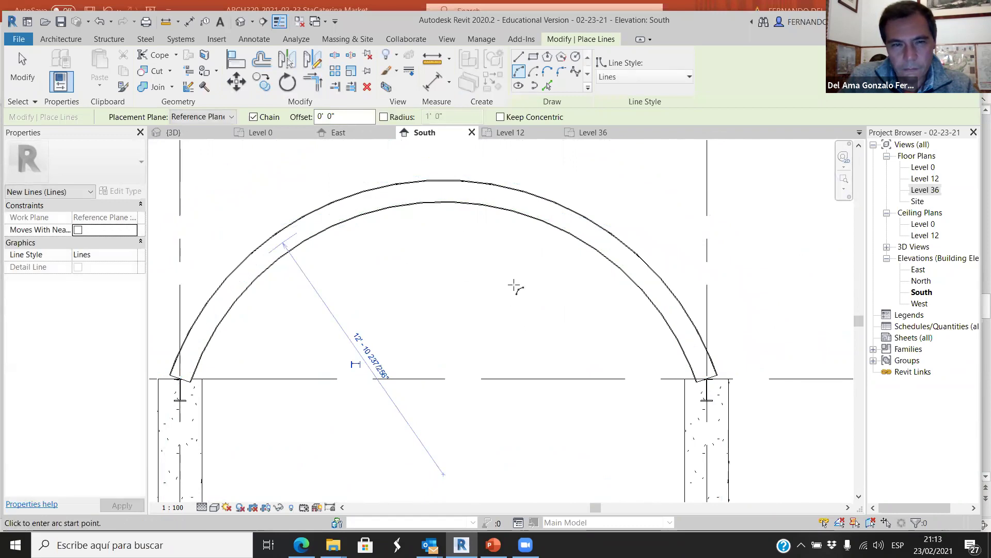
key(Escape)
key(Escape)
scroll(524, 300, down, 5)
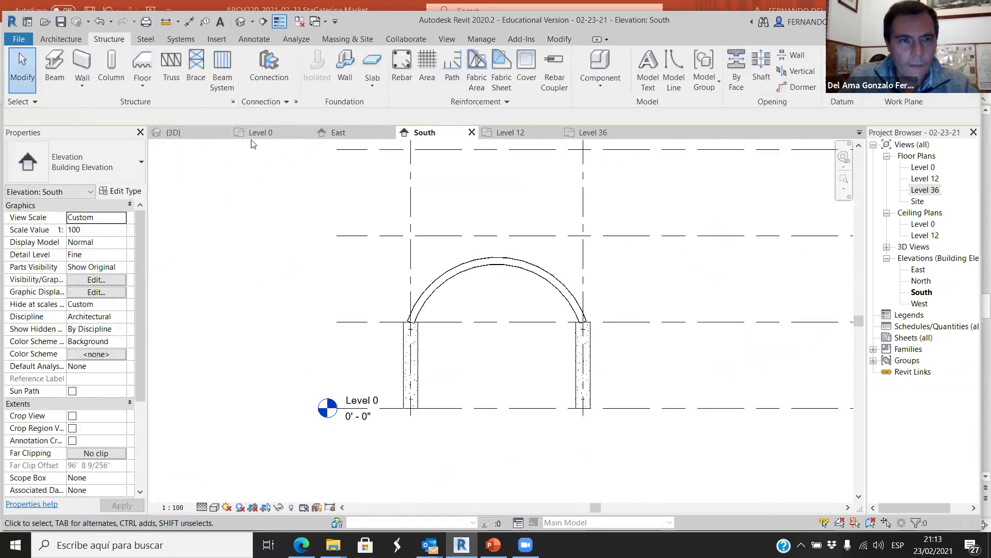
- Examine in the 3D view how the arc model line sits relative to the vault's end truss
click(175, 135)
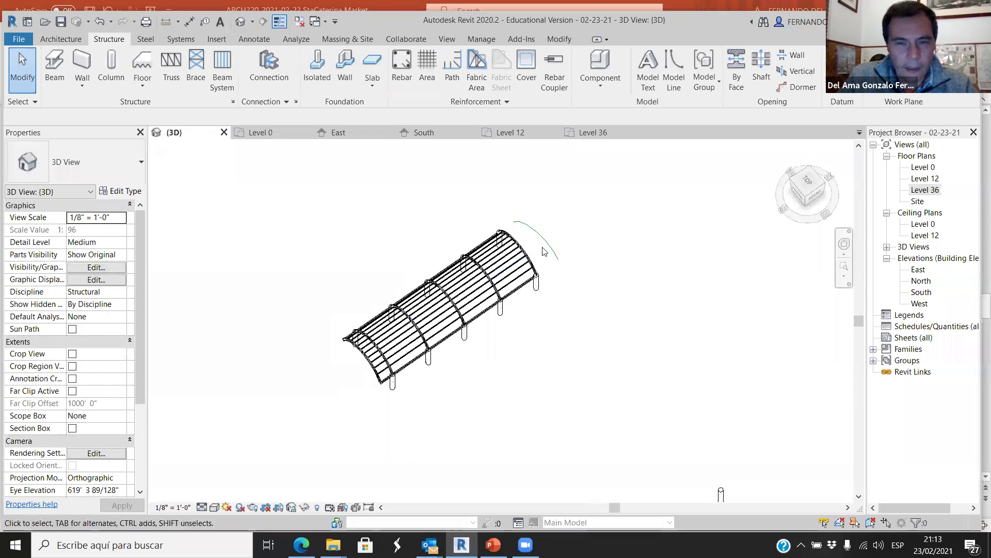
shift+middle_drag(627, 265, 609, 155)
scroll(555, 376, up, 6)
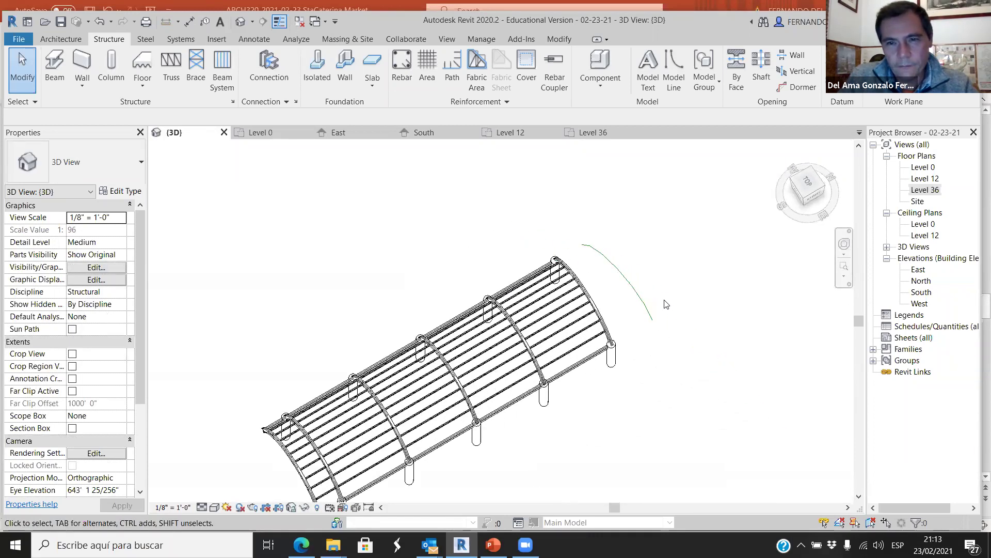
scroll(555, 376, down, 8)
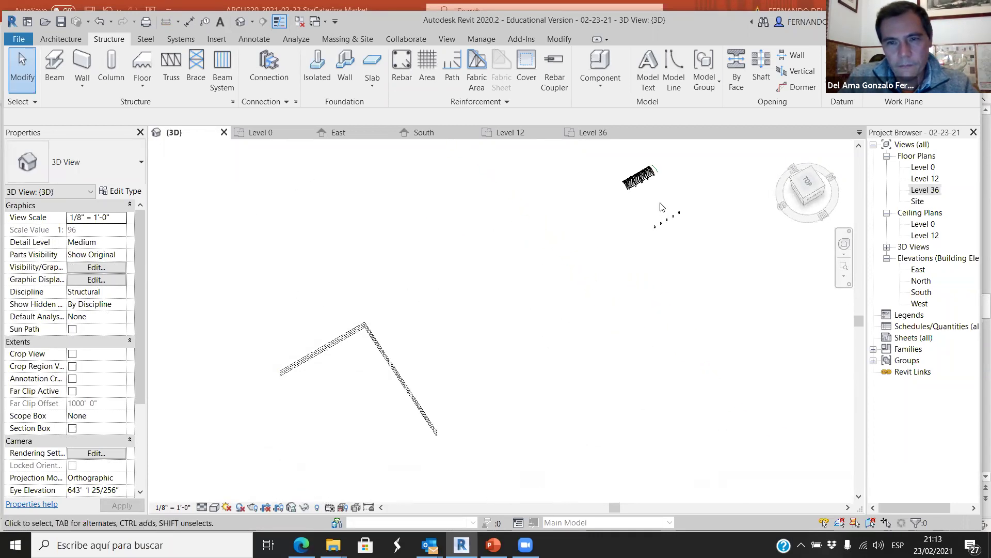
scroll(666, 170, up, 4)
scroll(631, 163, up, 5)
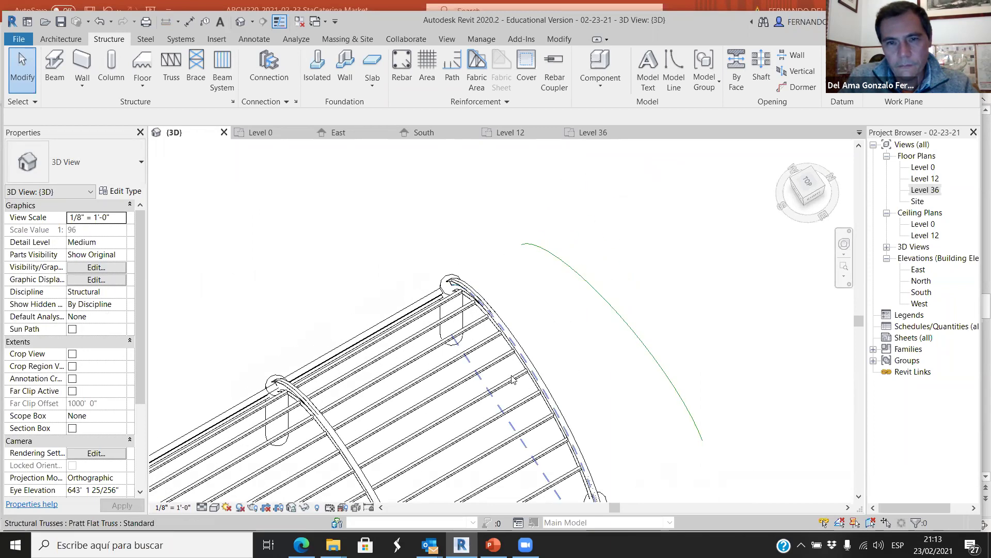
scroll(500, 304, down, 2)
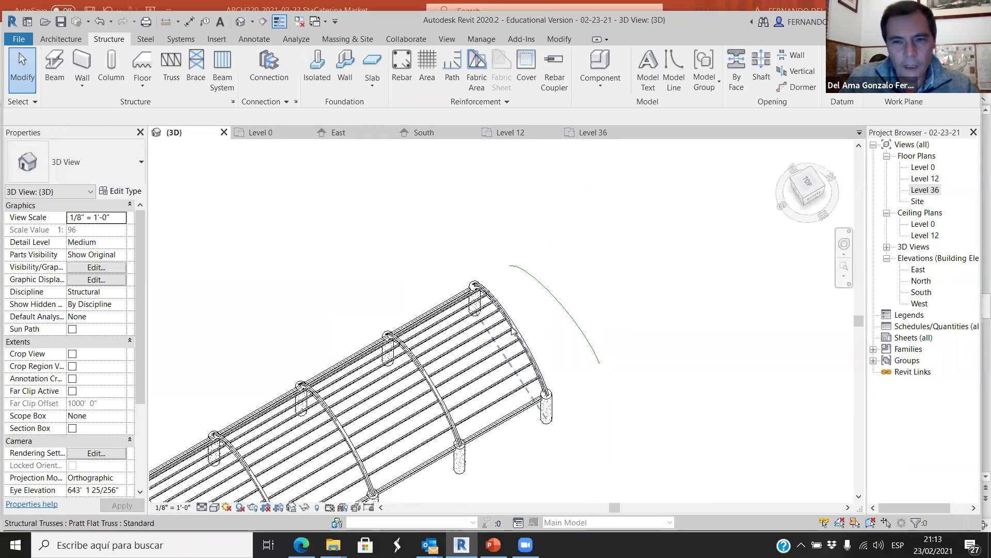
scroll(588, 346, up, 2)
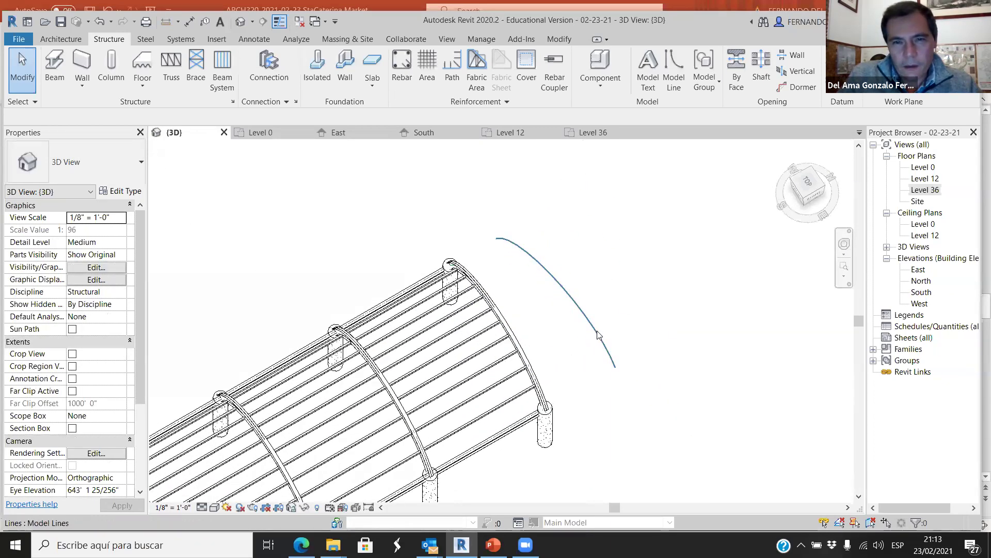
- In the Level 0 plan, place a Pratt Flat Truss along reference plane Ref01 between its intersections with the two column grid lines
click(269, 133)
scroll(537, 206, up, 3)
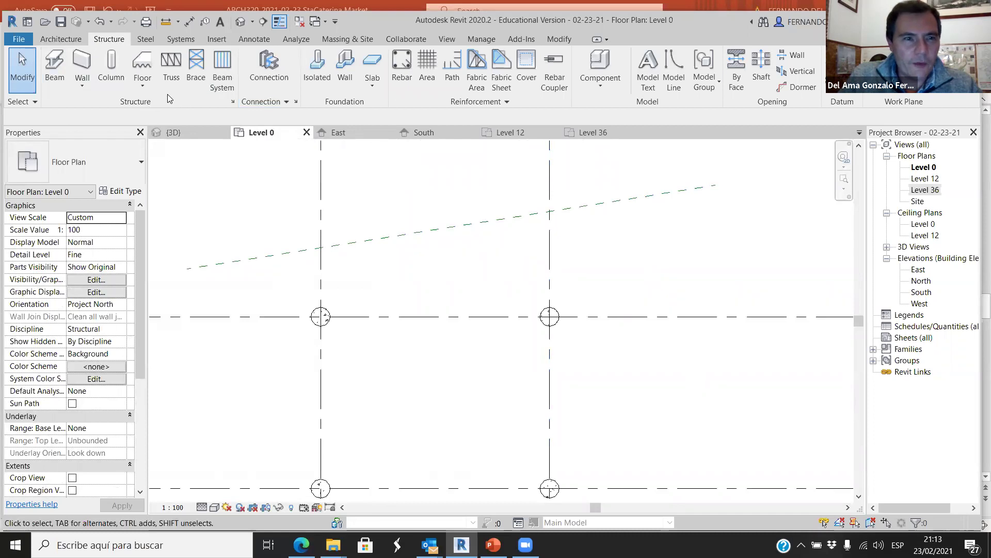
click(171, 67)
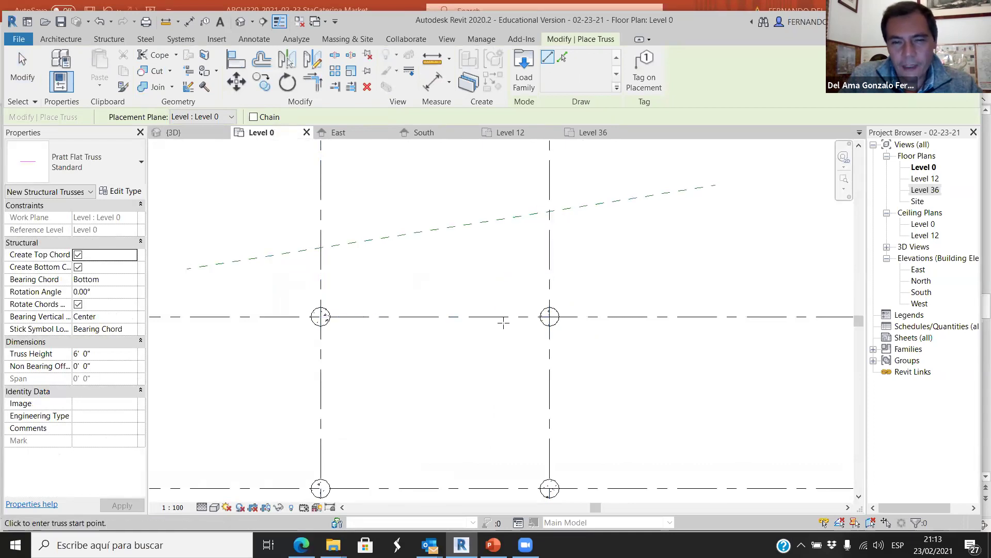
scroll(315, 243, up, 2)
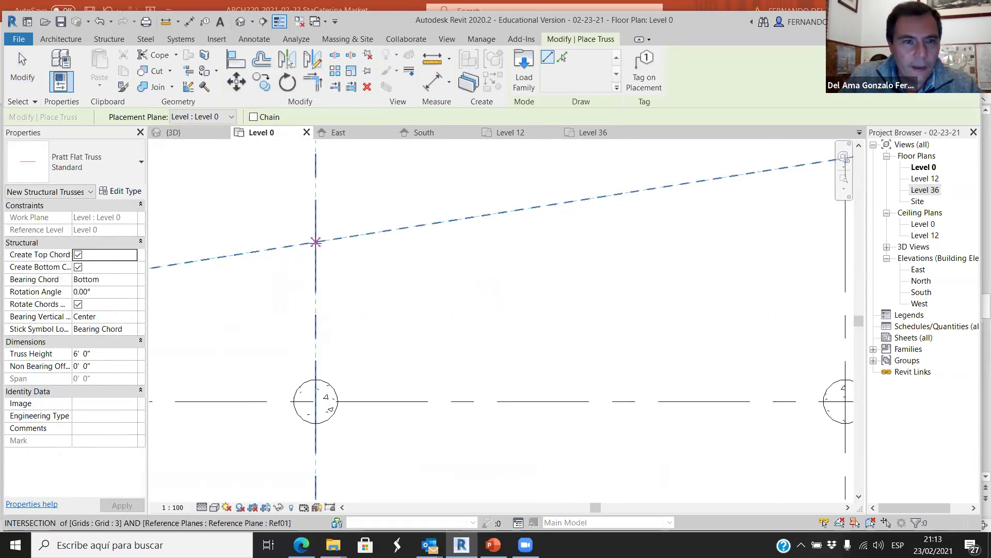
click(316, 242)
scroll(306, 292, down, 1)
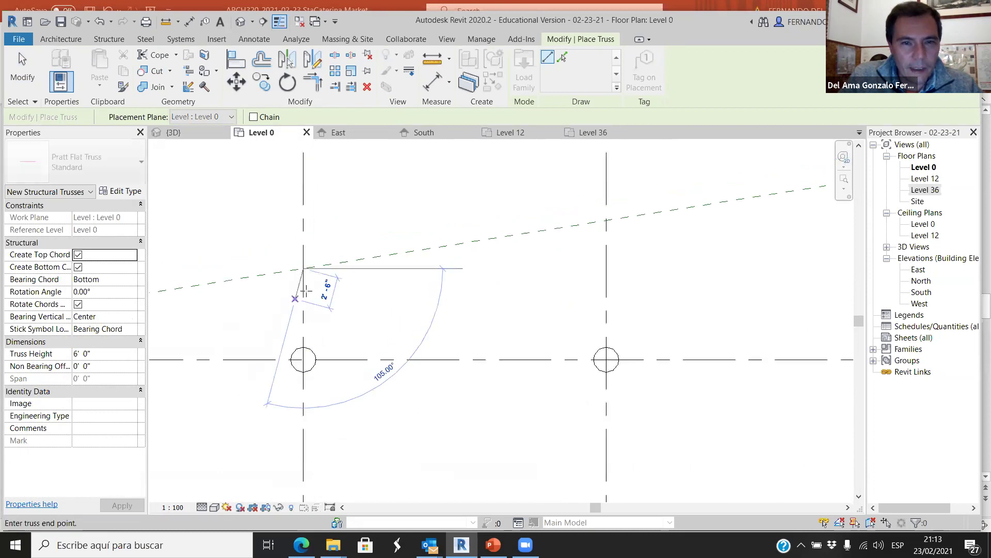
scroll(604, 219, up, 2)
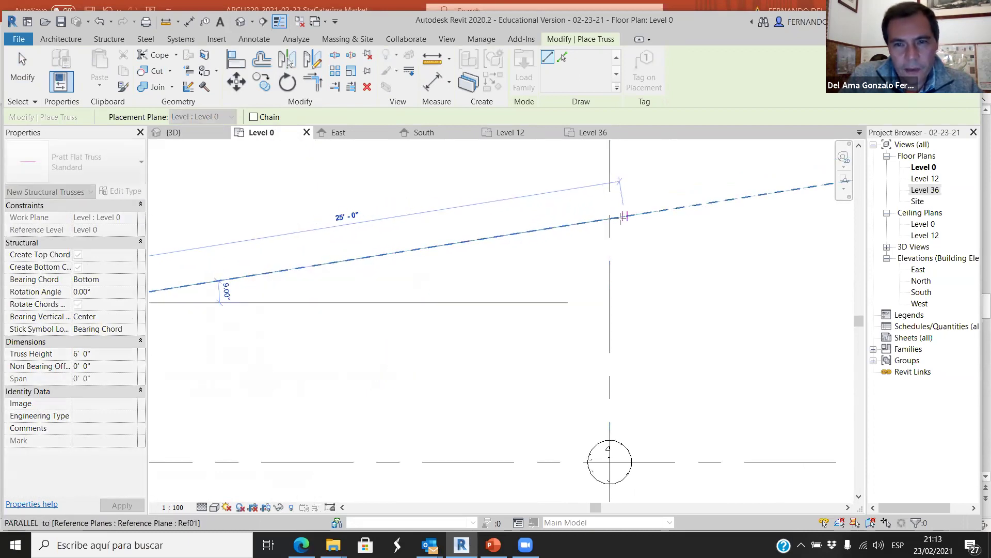
click(610, 219)
scroll(309, 242, down, 3)
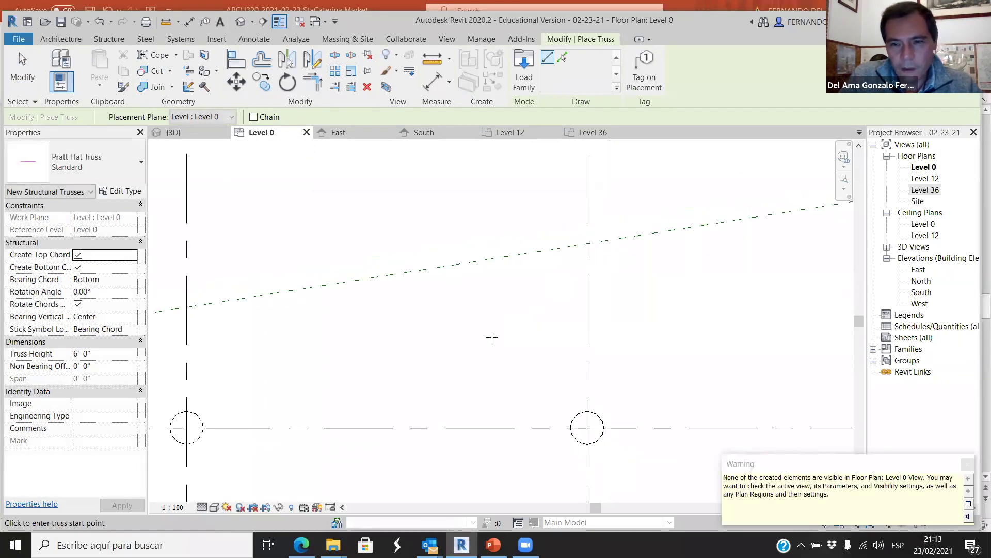
- In the South elevation, open the new truss's profile for editing and delete its straight top chord
click(433, 131)
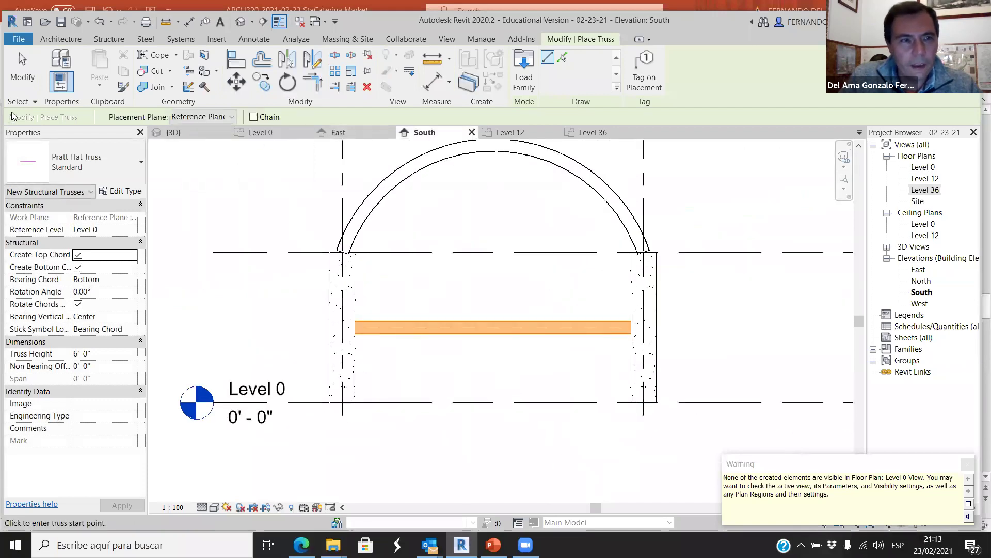
click(22, 67)
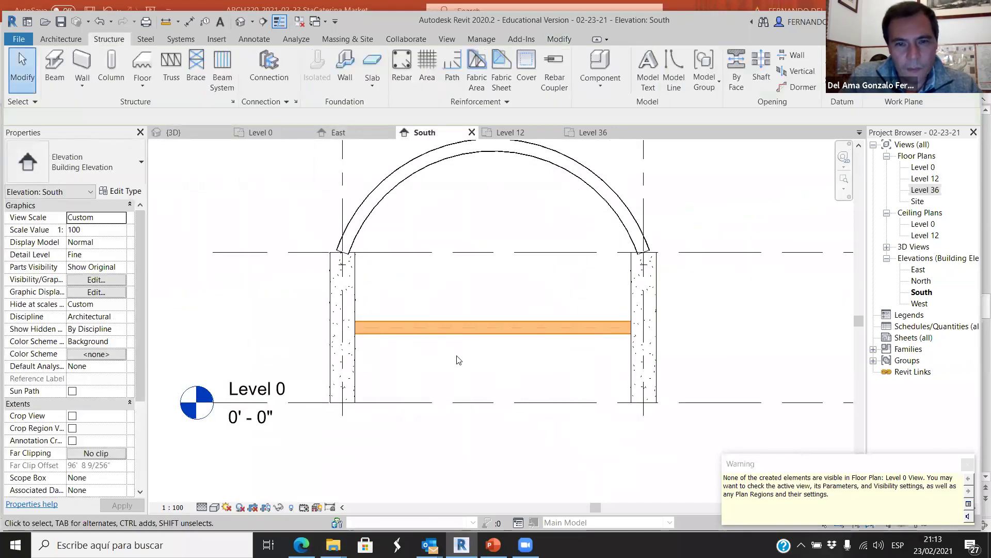
click(479, 331)
click(523, 73)
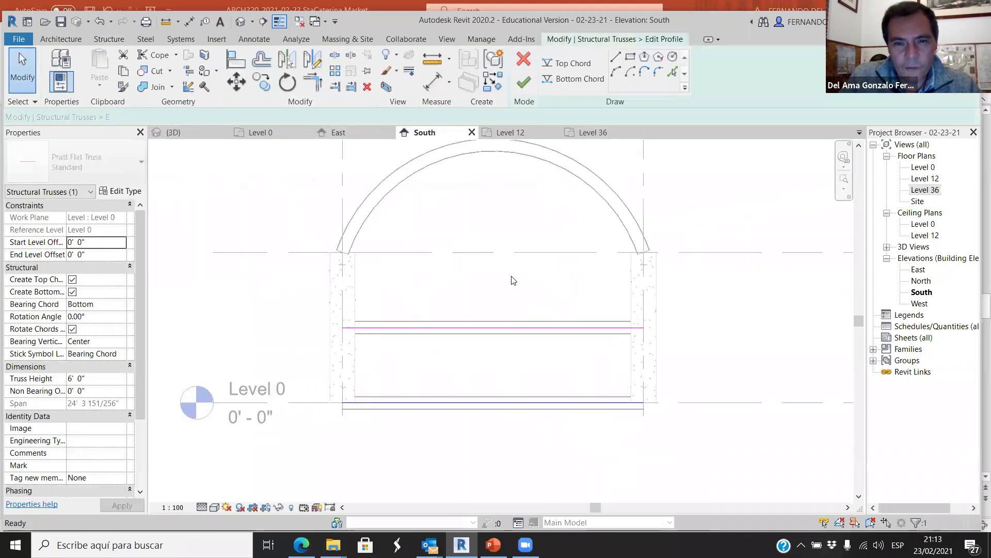
click(508, 329)
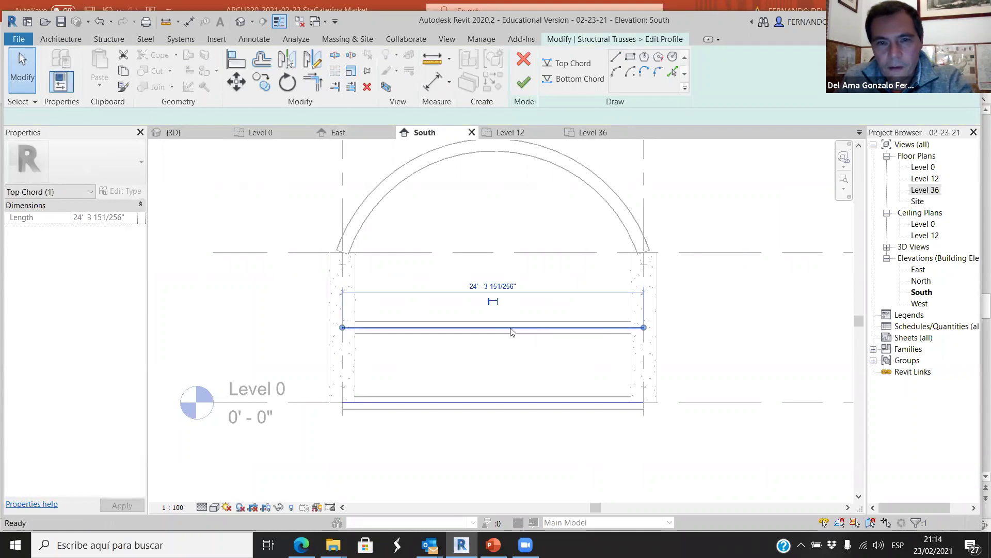
click(442, 361)
scroll(442, 360, down, 1)
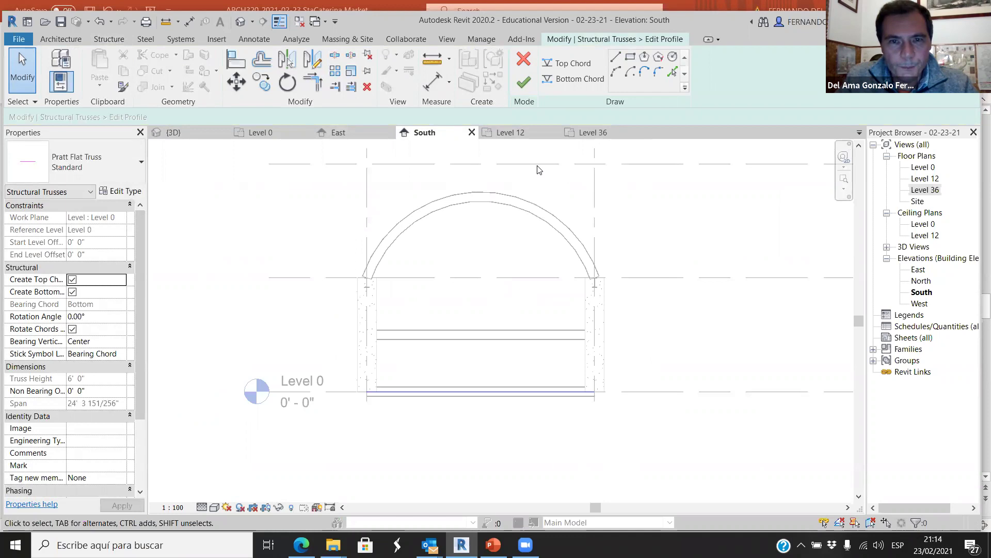
- Pick the arc model line in the 3D view as the truss's top chord and finish the profile edit
click(570, 62)
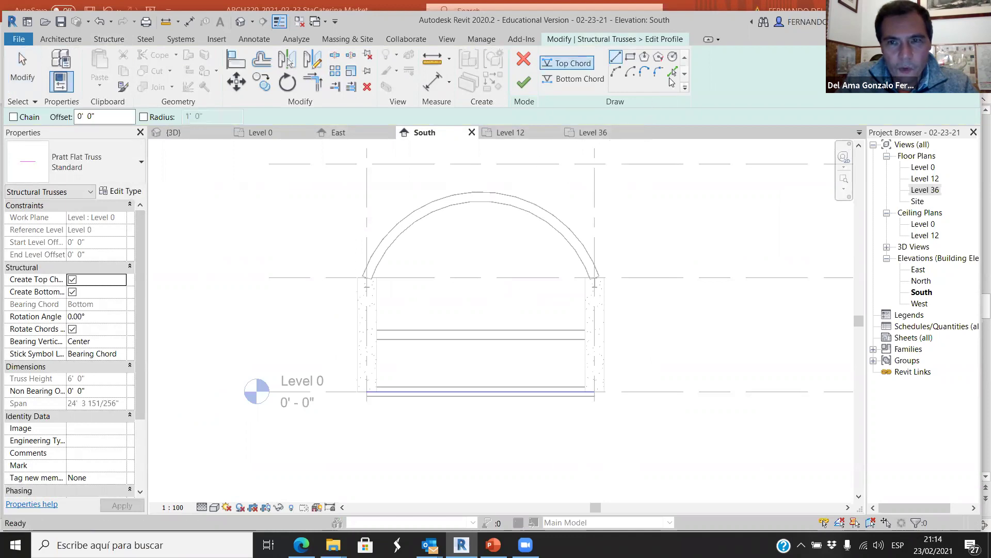
click(673, 73)
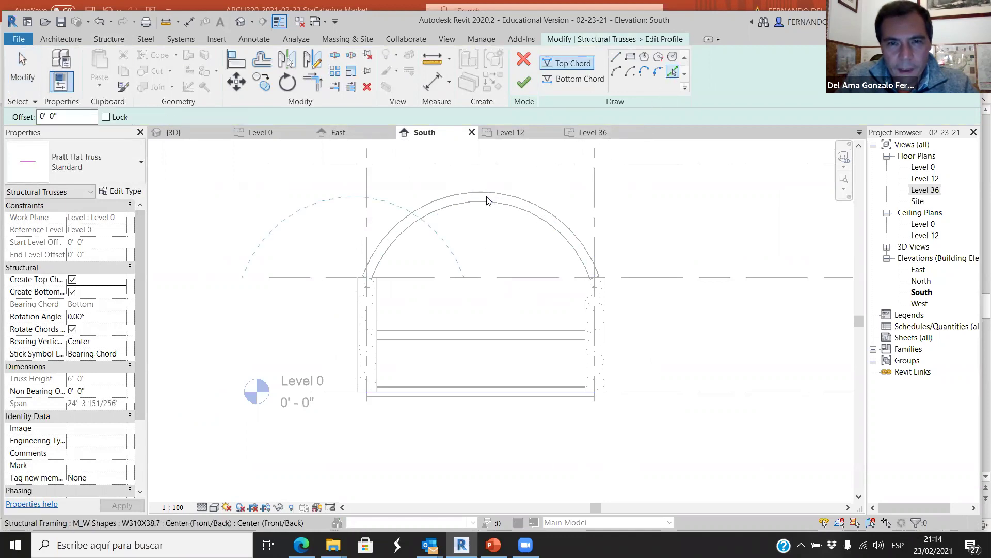
scroll(418, 248, down, 2)
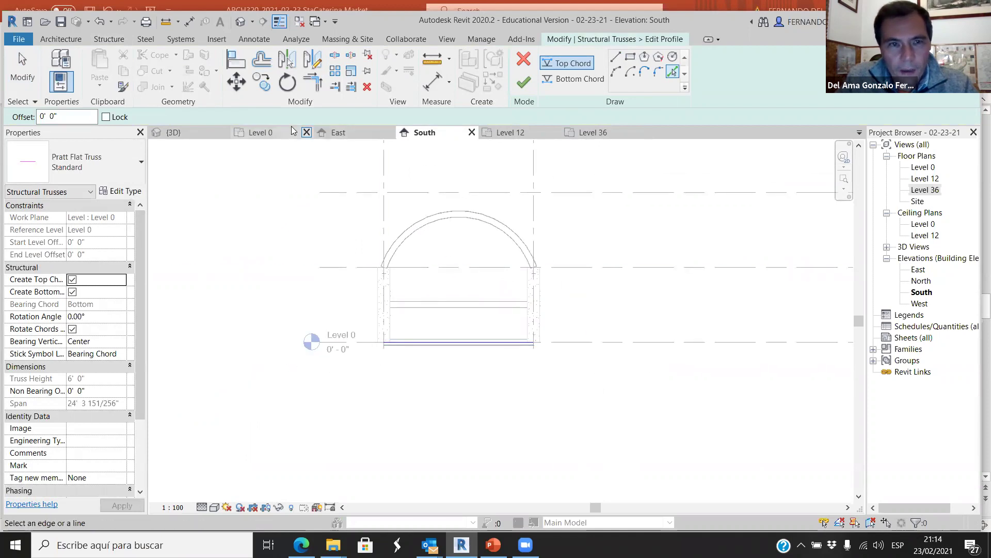
click(195, 136)
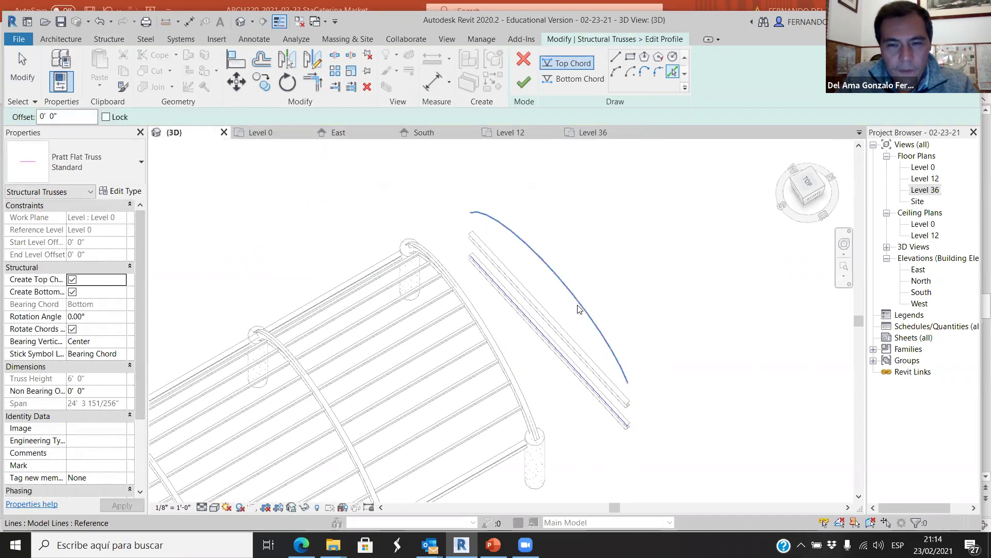
scroll(581, 312, up, 2)
middle_drag(582, 314, 405, 239)
scroll(411, 223, up, 1)
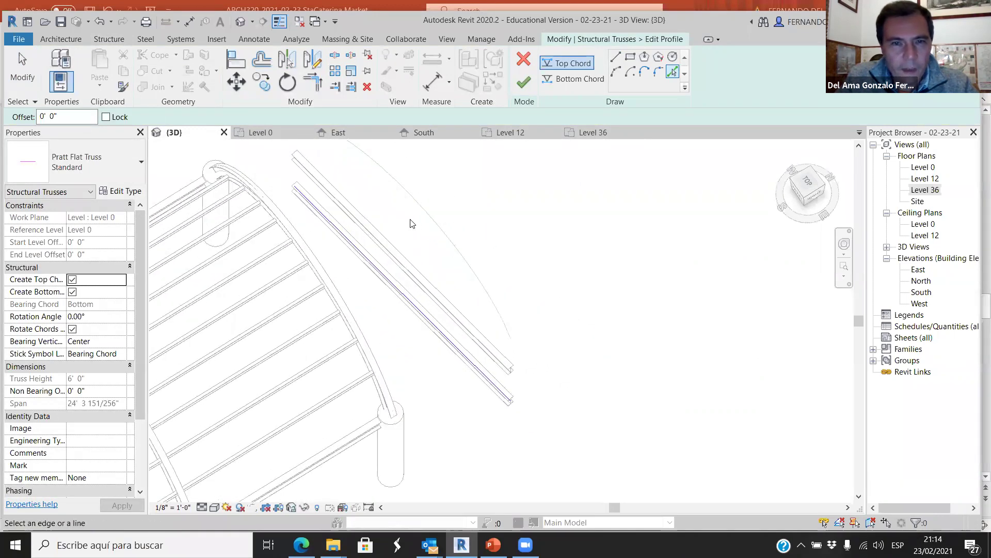
click(424, 215)
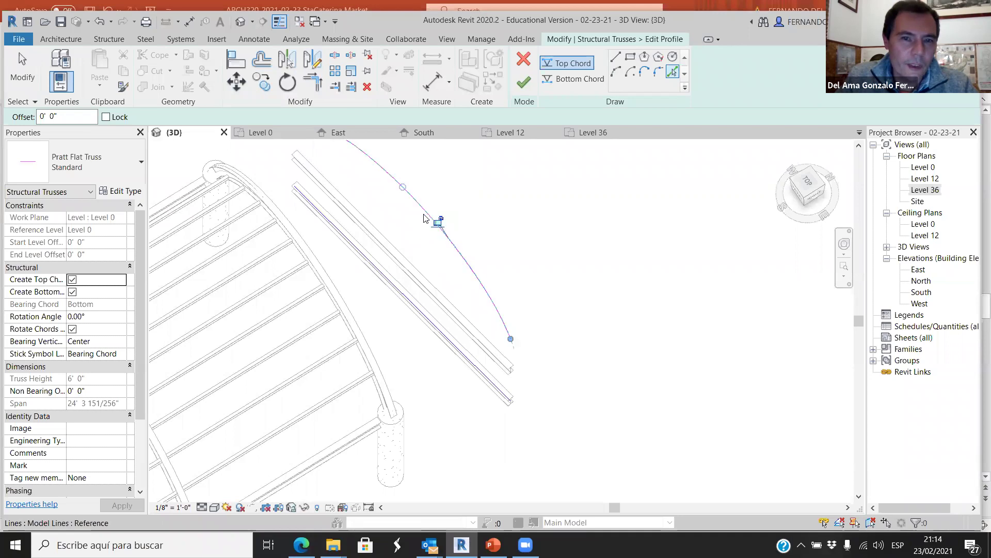
click(523, 85)
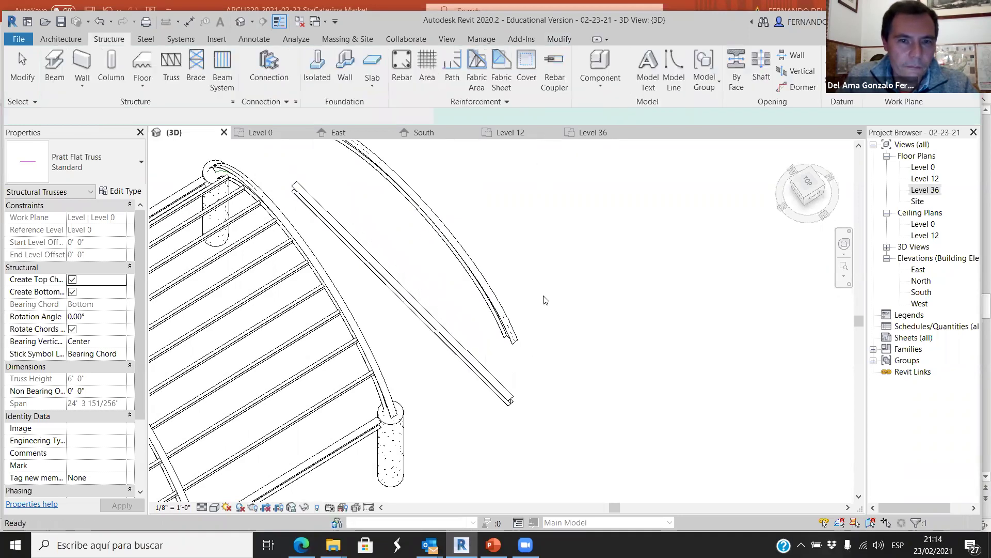
scroll(578, 377, down, 2)
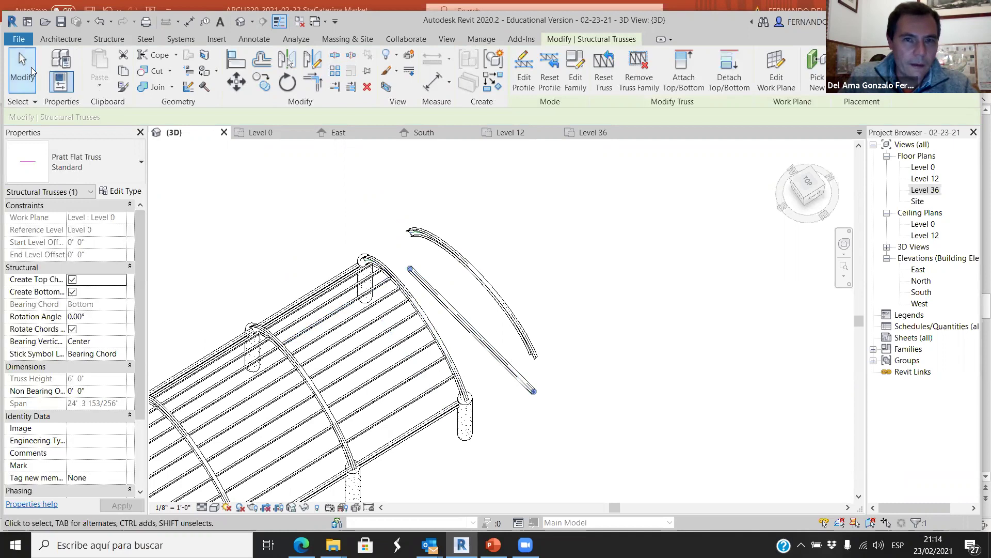
- In the Level 36 plan, extend the right-hand edge beam past its end column to the end of the sloped truss
key(Escape)
click(476, 298)
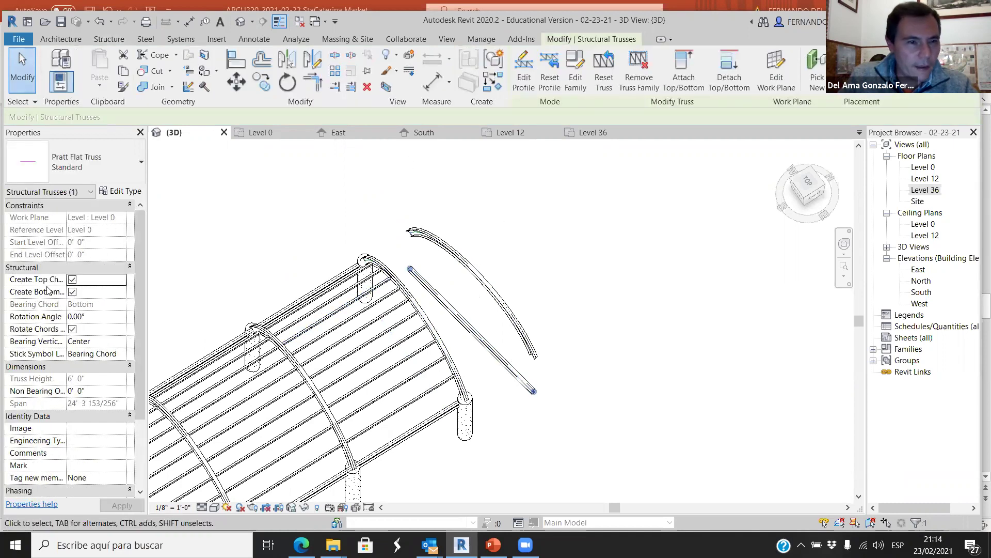
click(586, 283)
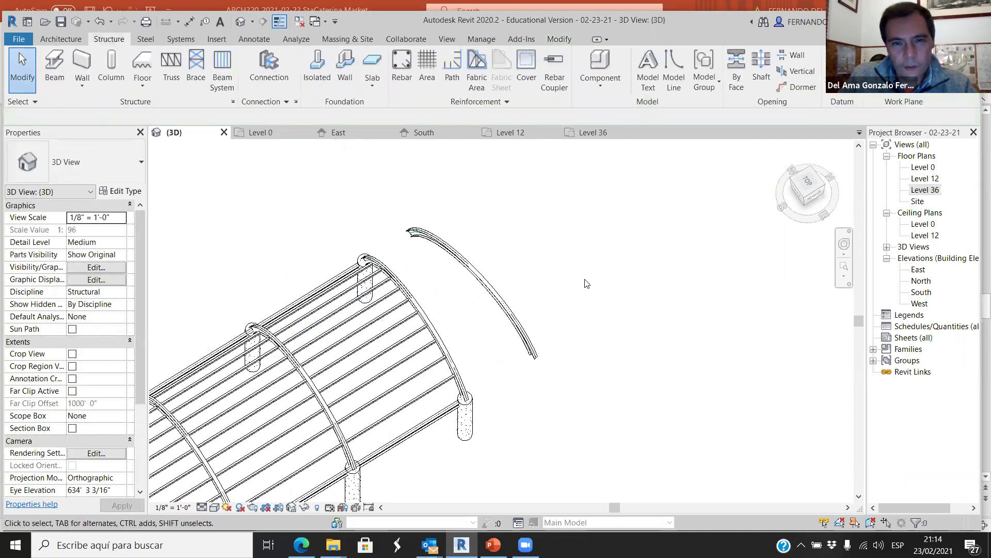
scroll(587, 287, down, 2)
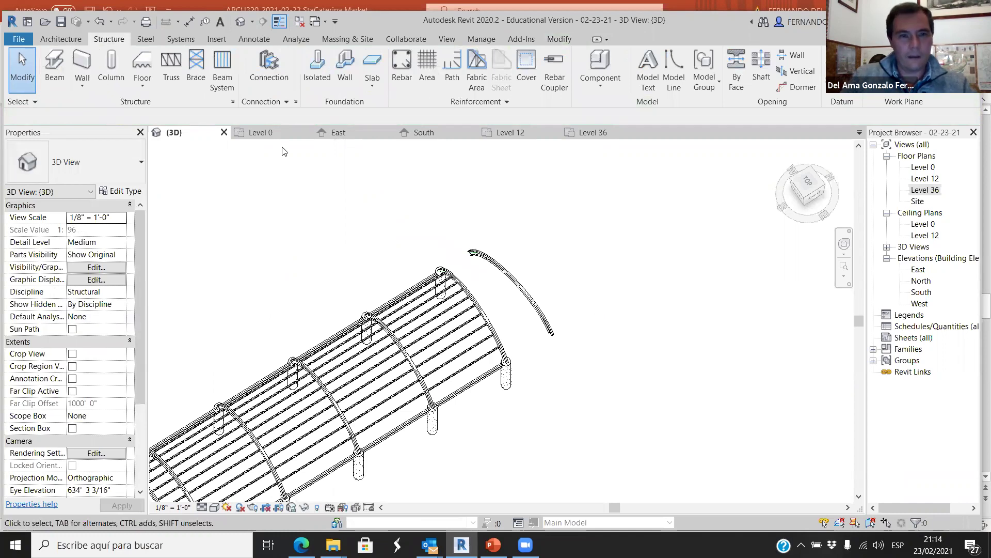
click(595, 133)
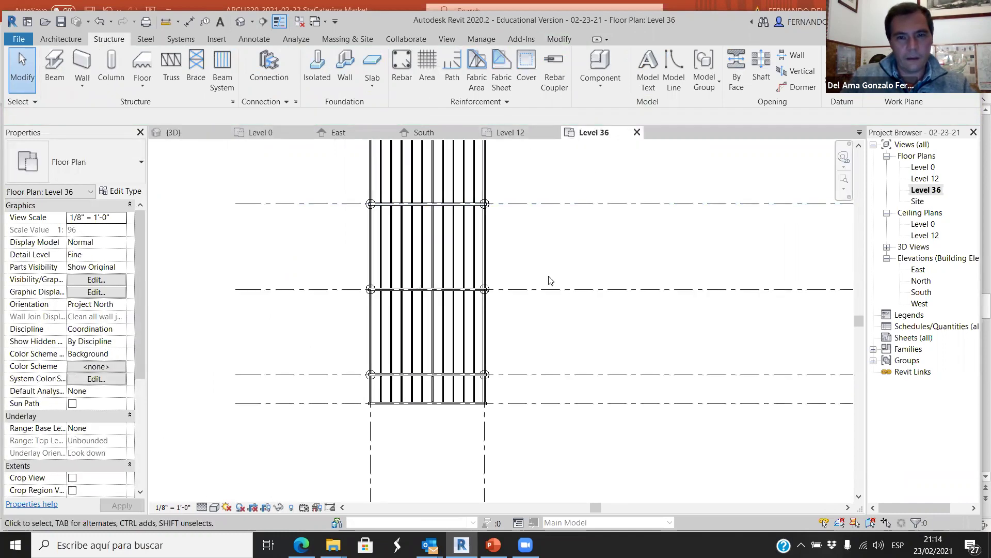
scroll(552, 320, up, 4)
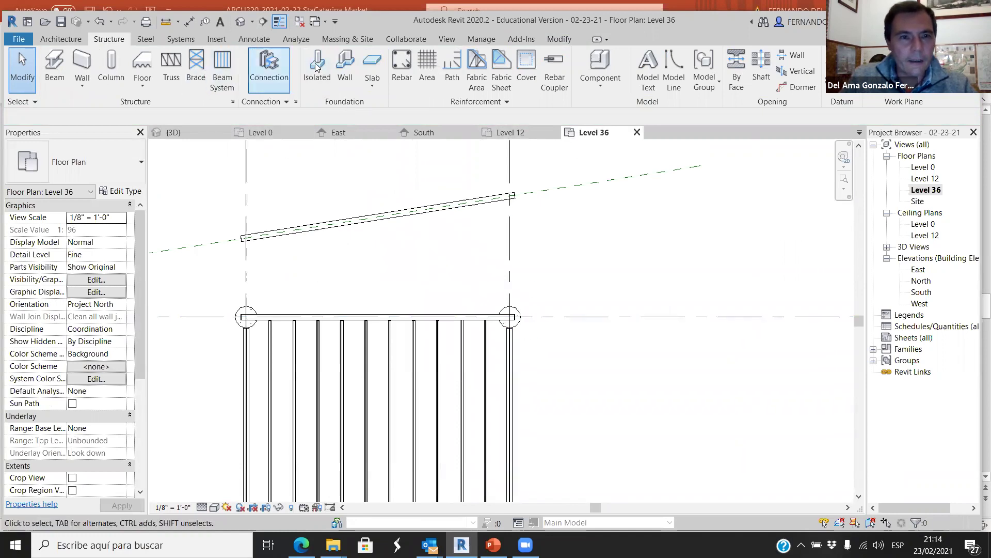
click(515, 351)
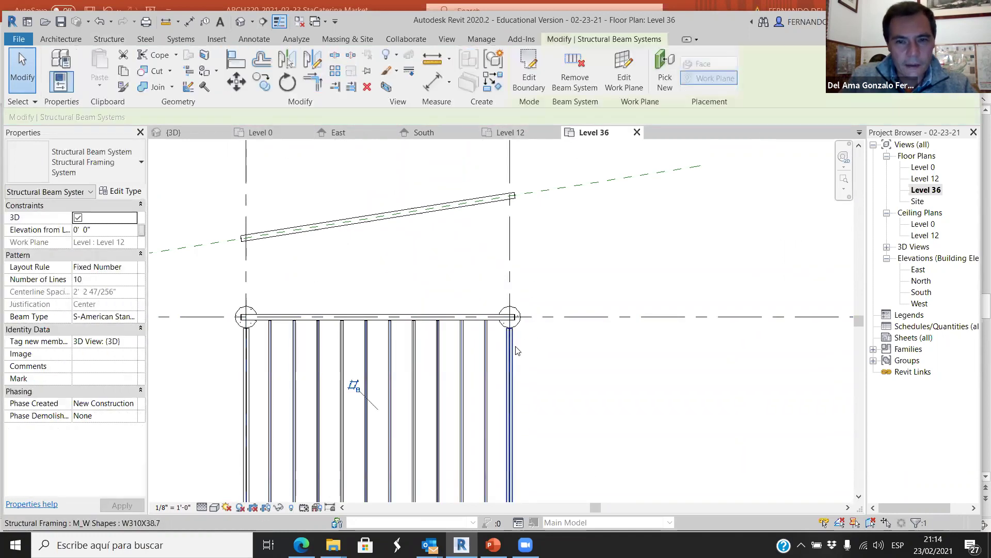
click(511, 337)
drag(510, 278, 511, 196)
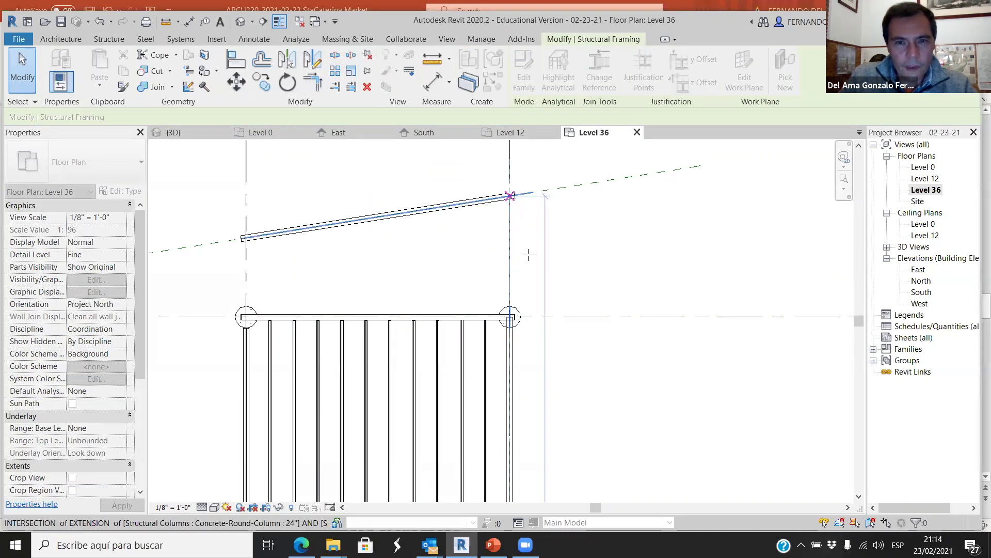
drag(528, 254, 502, 292)
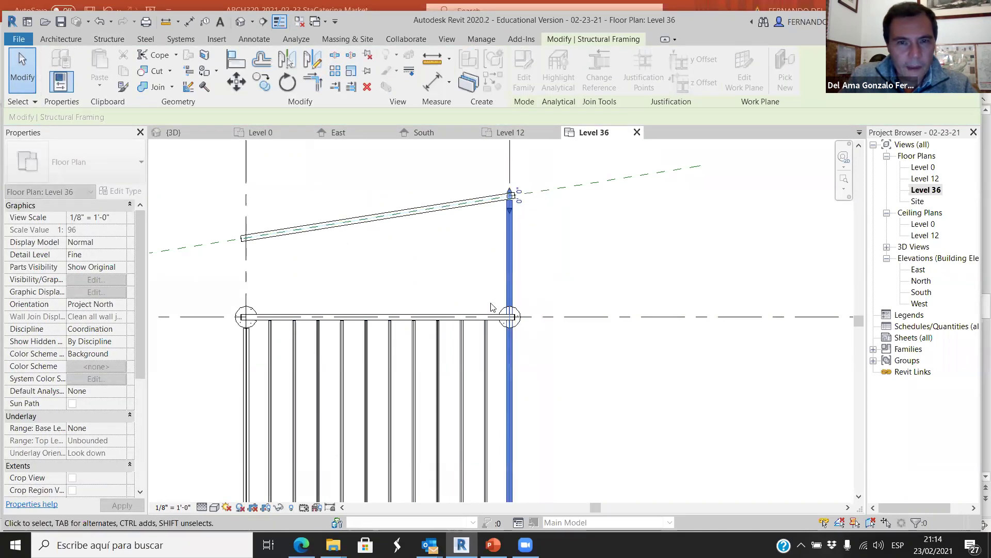
- Extend the left-hand edge beam past its end column to the opposite end of the sloped truss
click(253, 345)
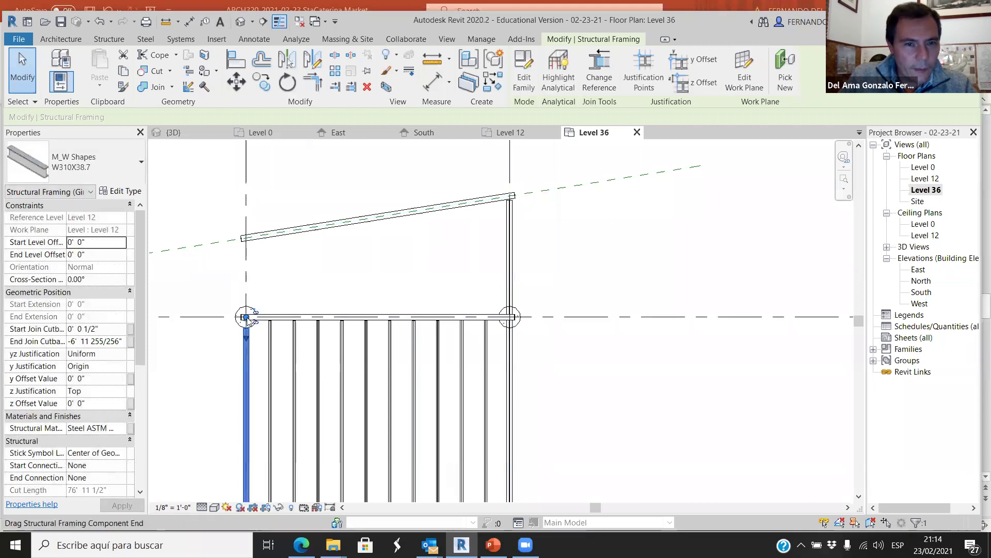
drag(248, 253, 245, 237)
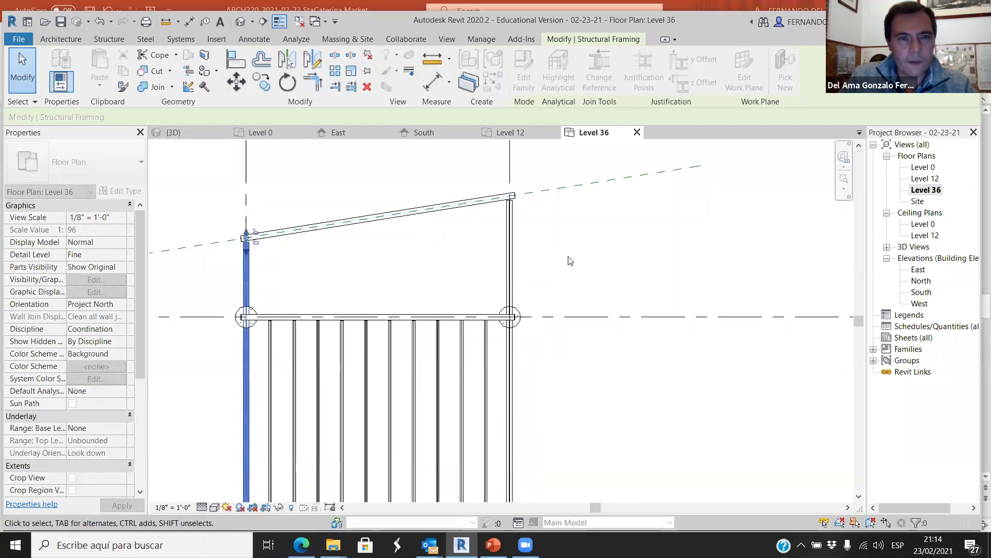
key(Escape)
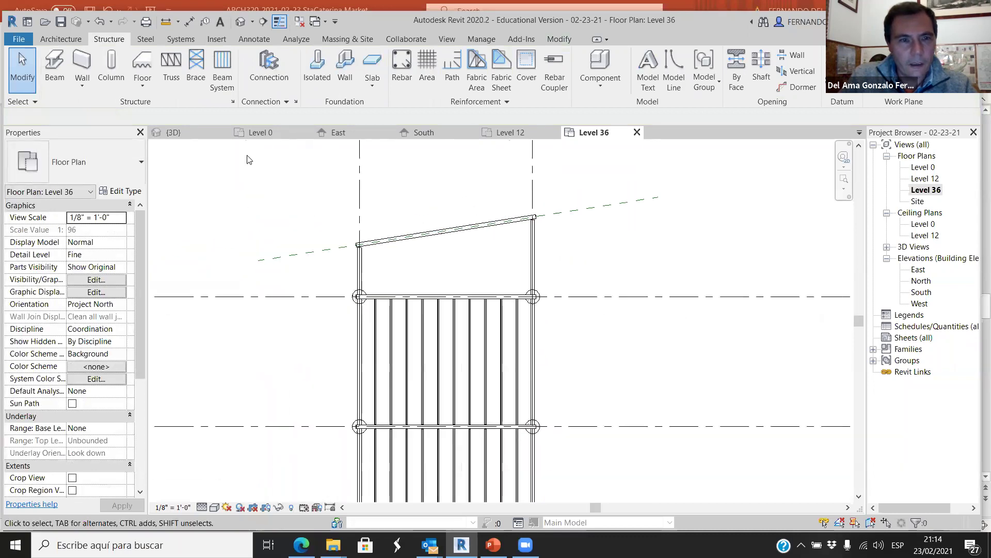
- In the 3D view, start a beam system and pick the sloped truss, the vault's end truss and both edge beams as boundary supports
click(209, 135)
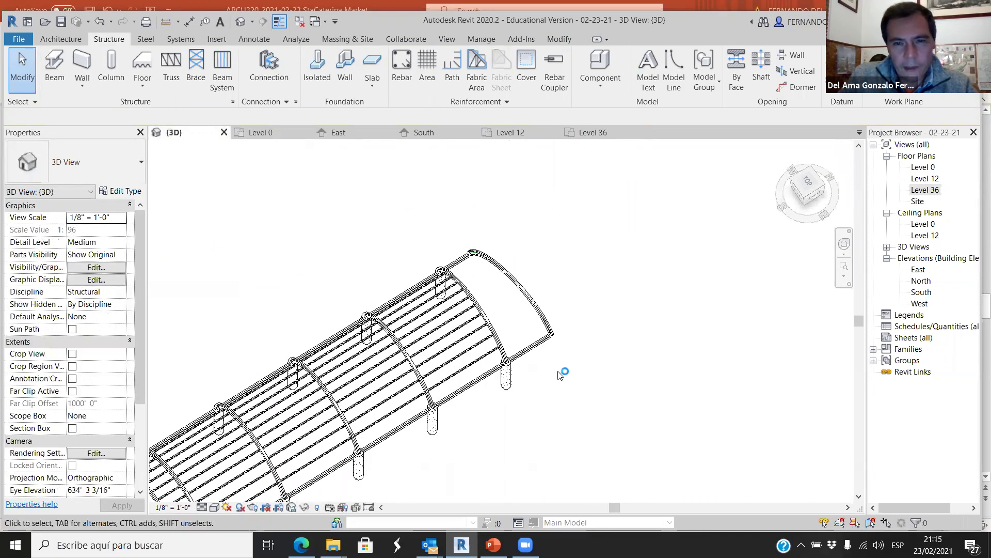
shift+middle_drag(560, 396, 421, 217)
scroll(422, 217, up, 3)
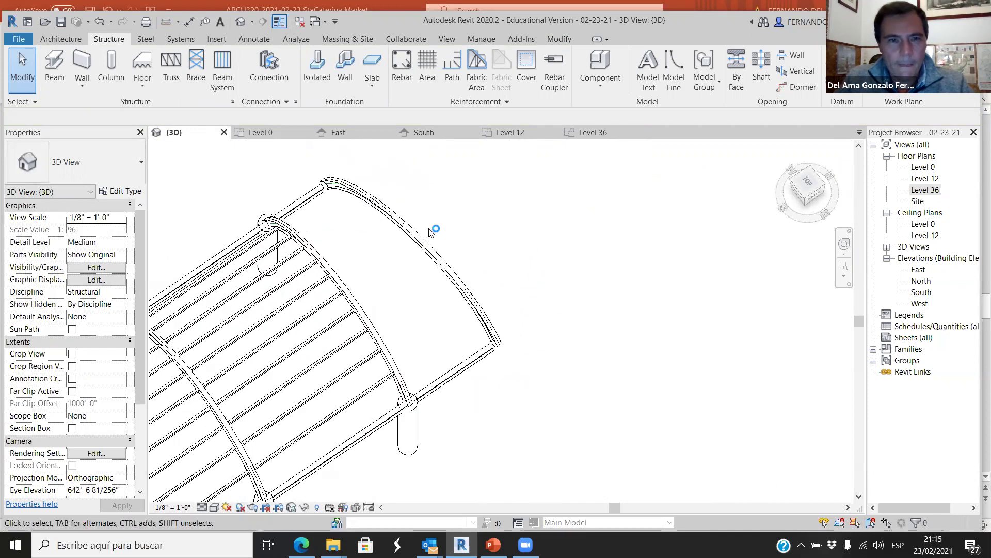
click(221, 82)
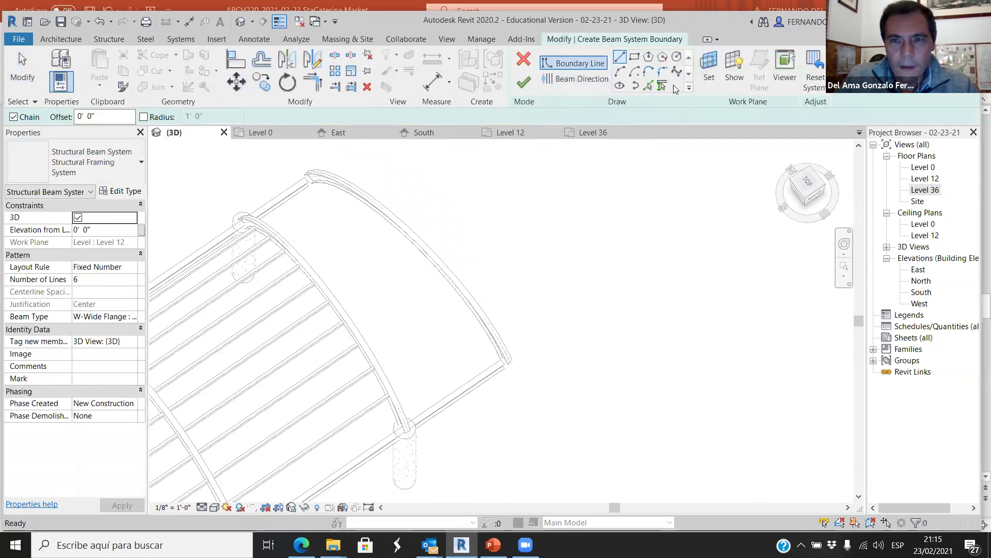
click(662, 87)
click(397, 226)
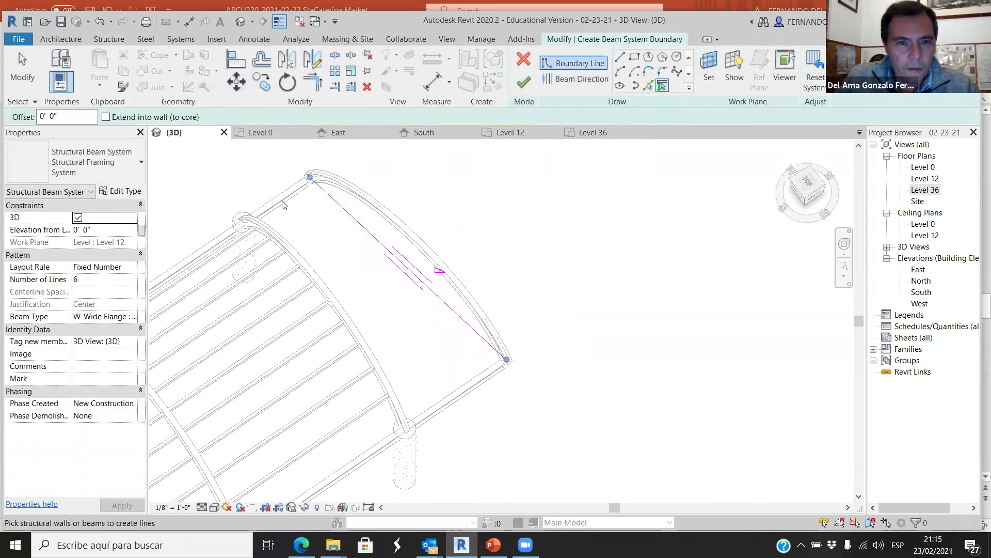
click(288, 214)
click(369, 361)
click(473, 383)
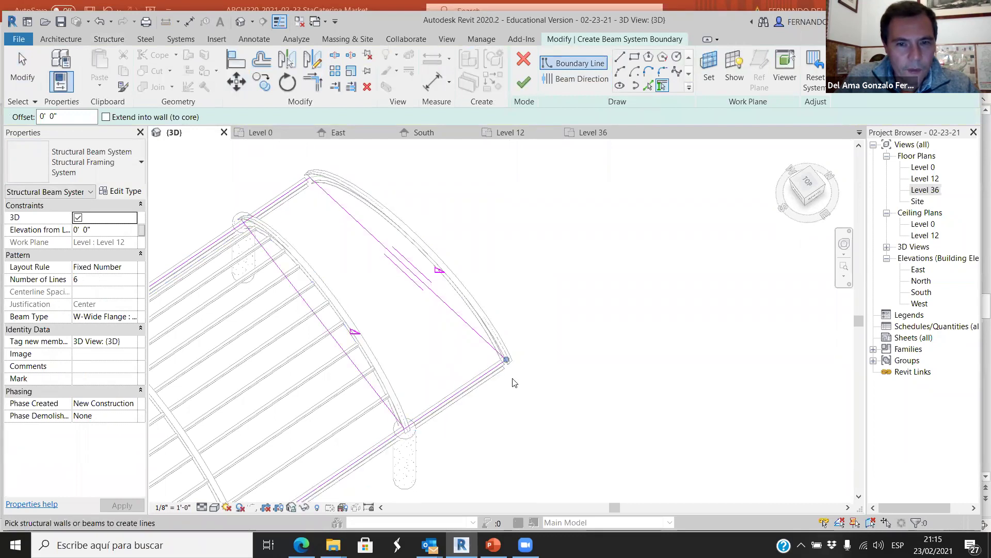
- Trim the beam system's boundary lines at the truss and edge beam corners into a closed loop
click(312, 83)
click(334, 200)
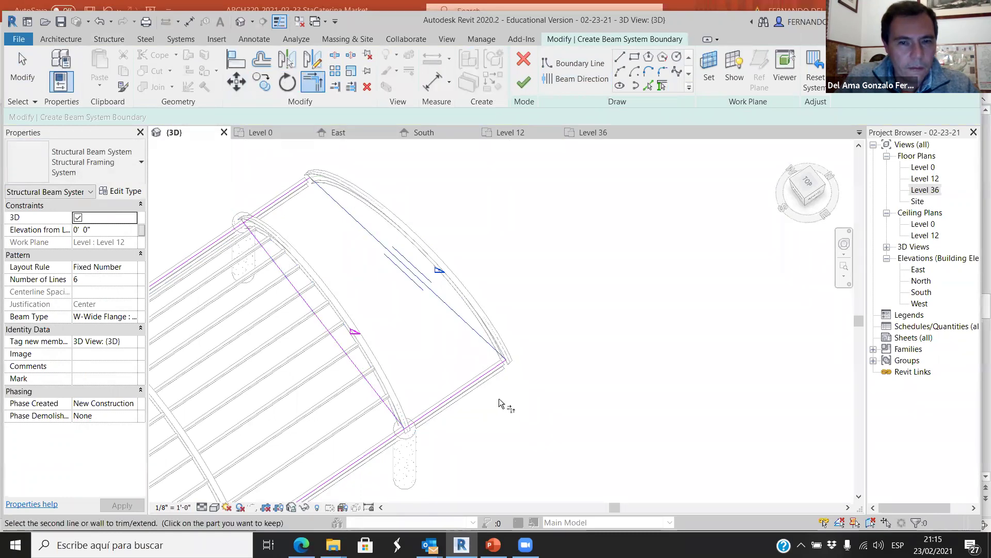
click(426, 413)
click(271, 258)
click(278, 209)
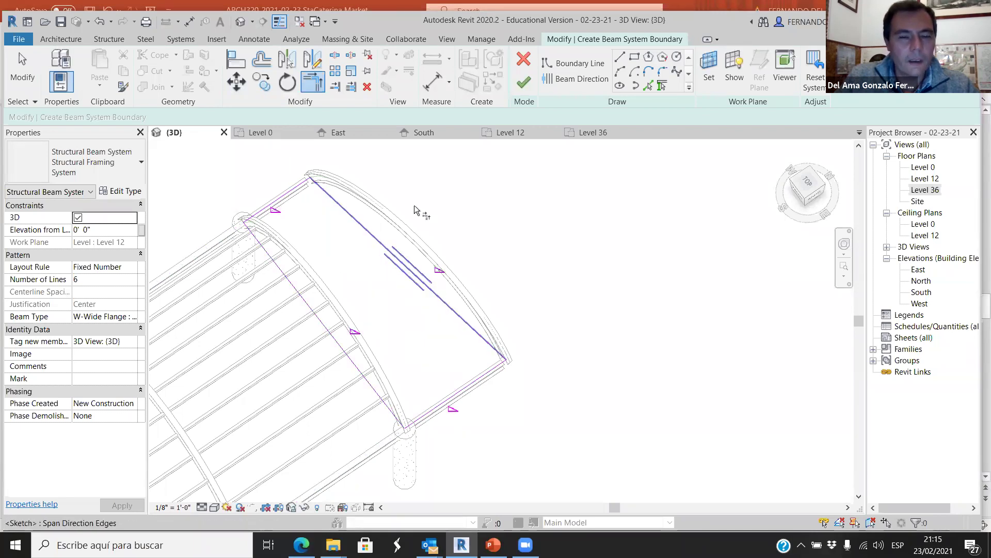
- Run the beams parallel to the edge beams, set 10 lines of S-American Standard S5X10, and finish the beam system
click(564, 83)
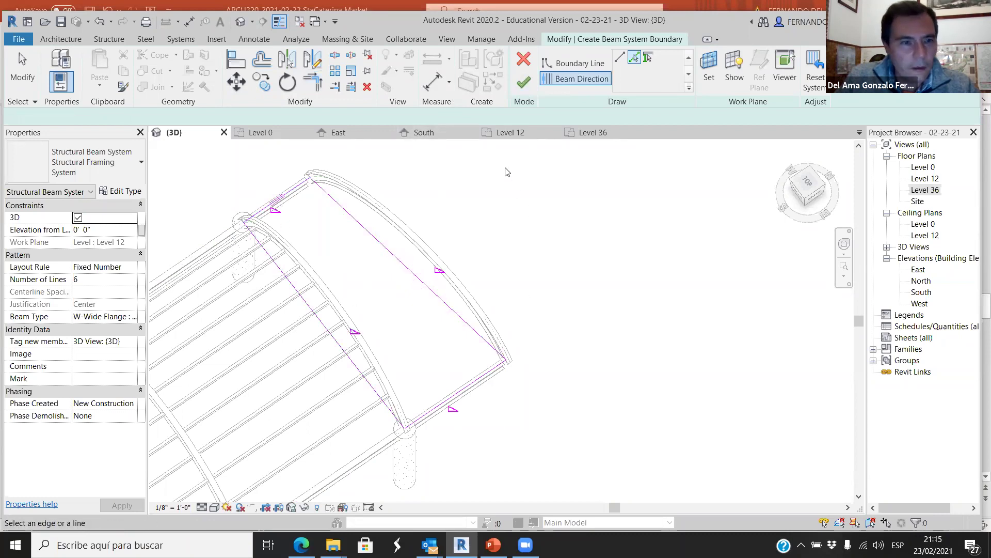
click(96, 281)
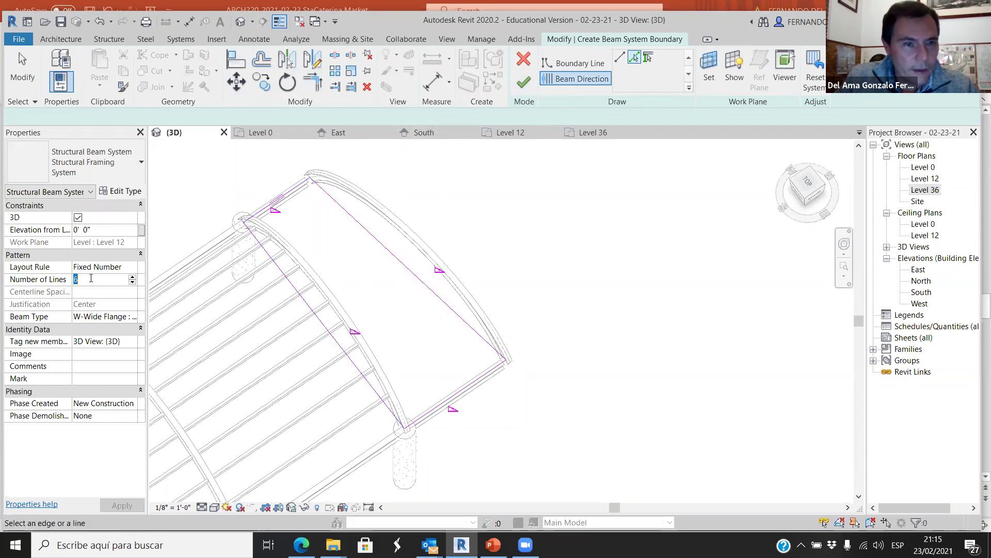
text(10)
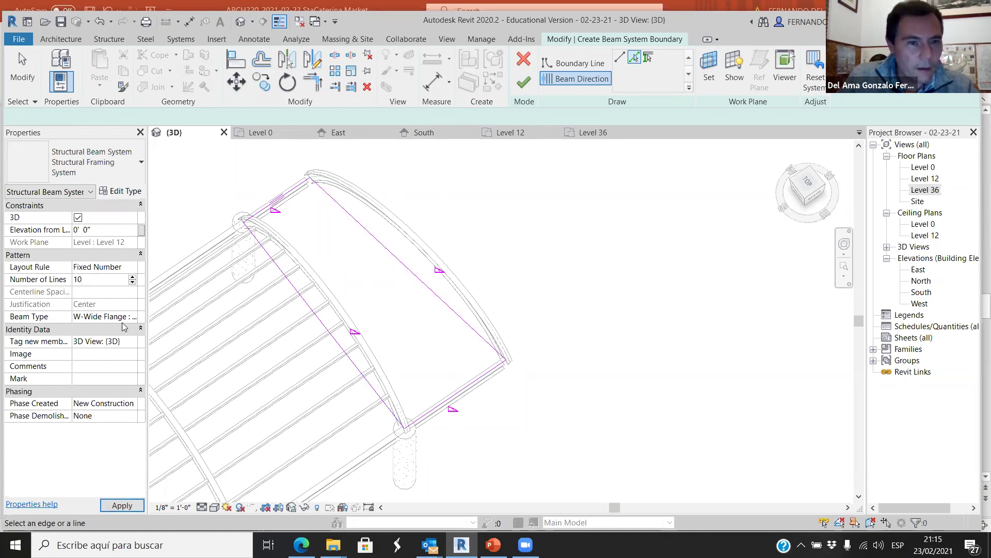
click(130, 317)
click(132, 316)
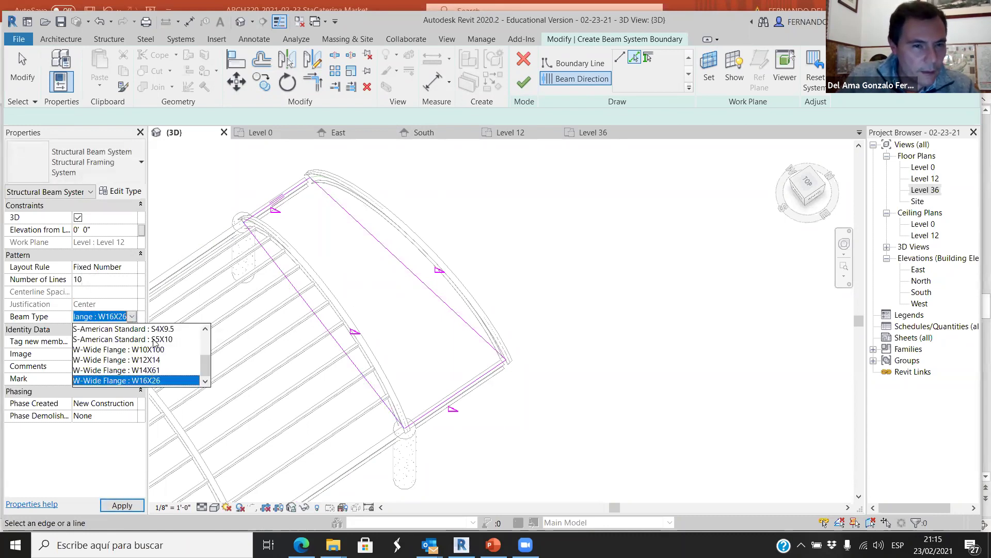
click(154, 341)
click(523, 82)
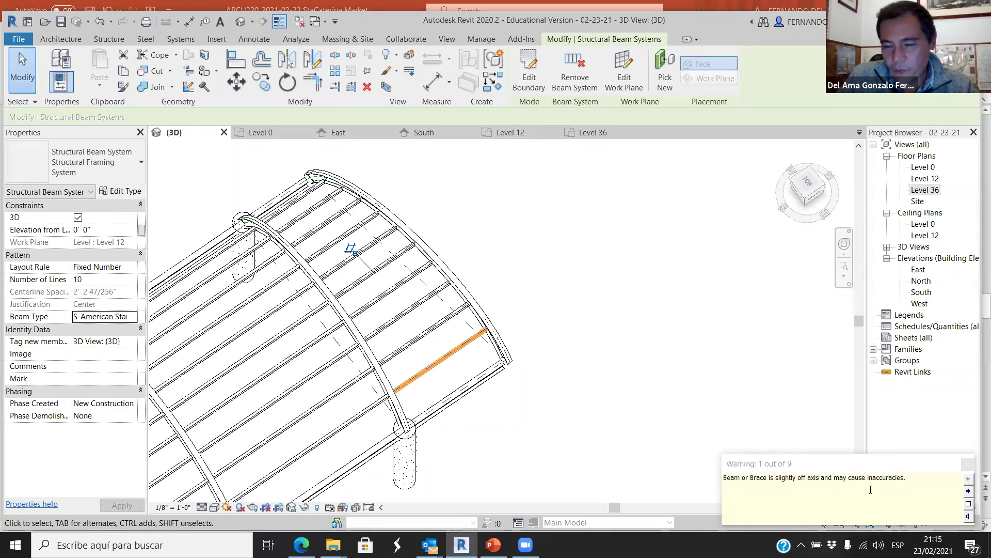
click(664, 381)
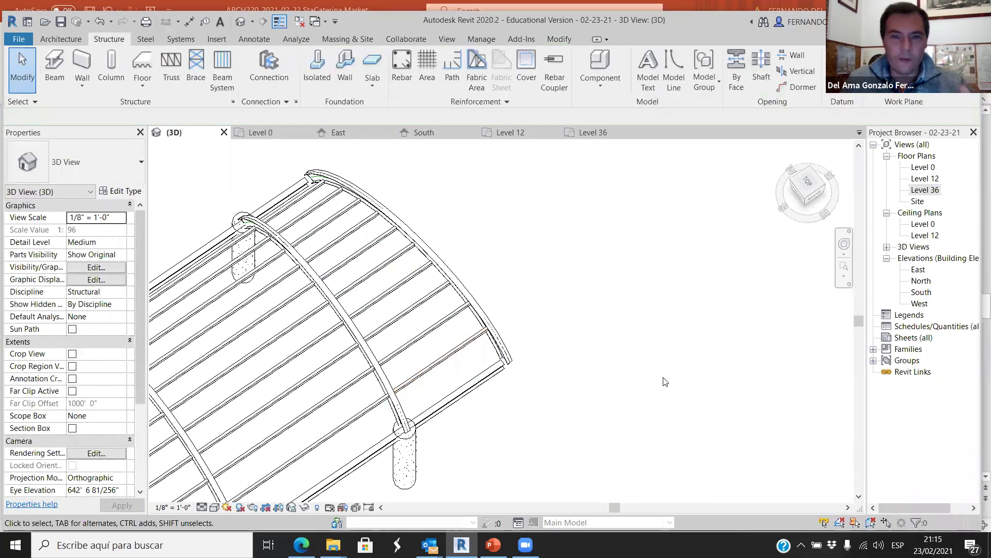
- Examine the completed vault in 3D and from above, checking the beams between the last columns and the sloped truss
scroll(487, 228, down, 5)
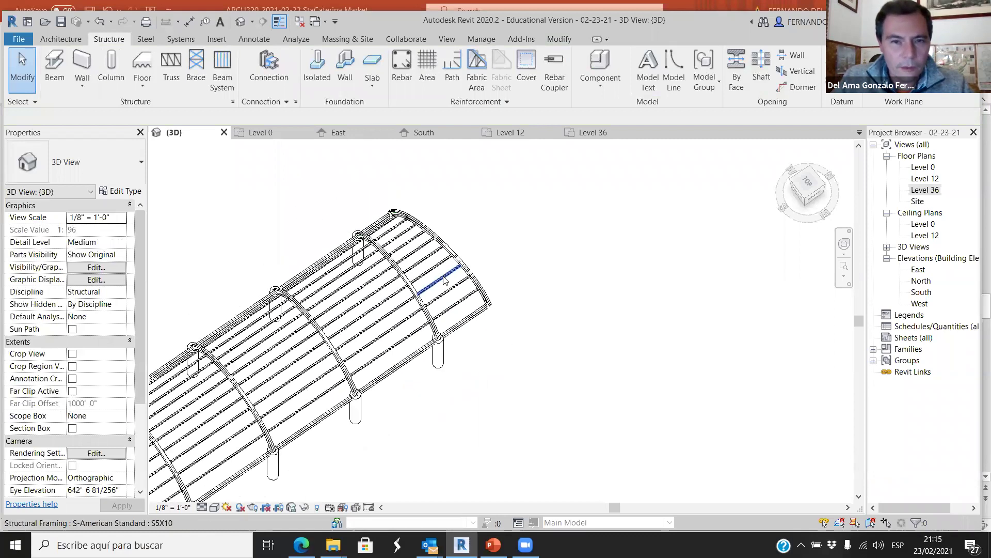
shift+middle_drag(501, 388, 482, 297)
scroll(506, 269, down, 3)
scroll(531, 249, up, 5)
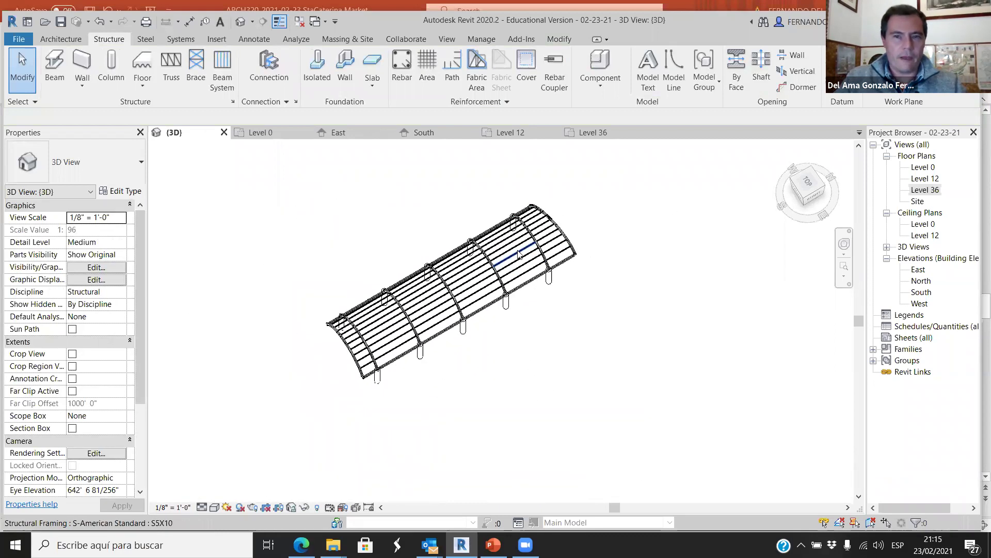
click(810, 182)
scroll(707, 258, up, 10)
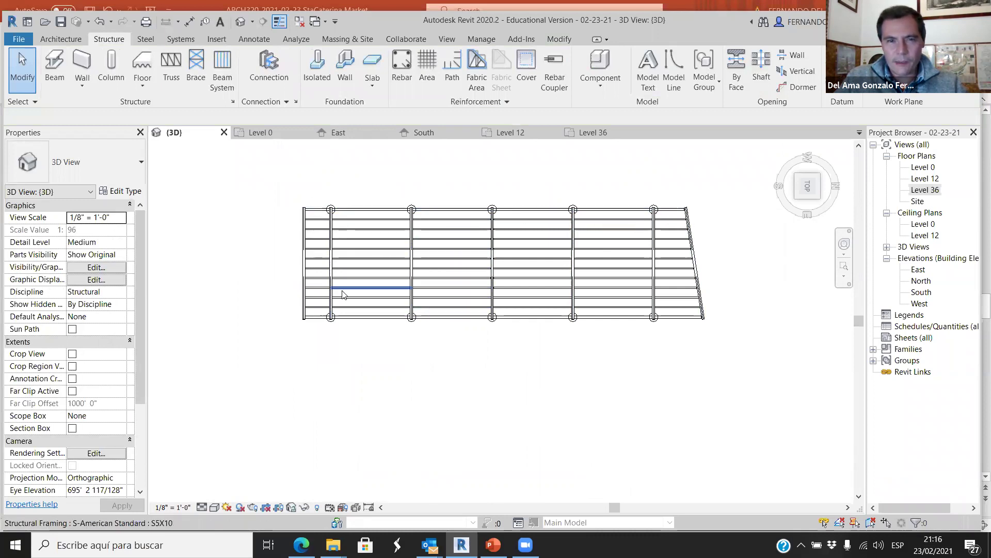
scroll(684, 245, up, 2)
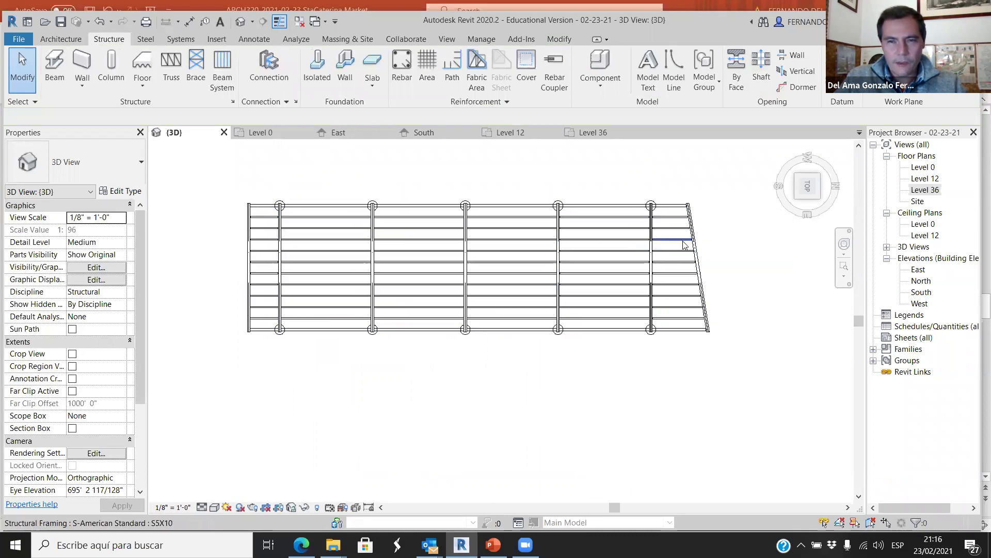
scroll(685, 339, up, 2)
scroll(685, 340, down, 2)
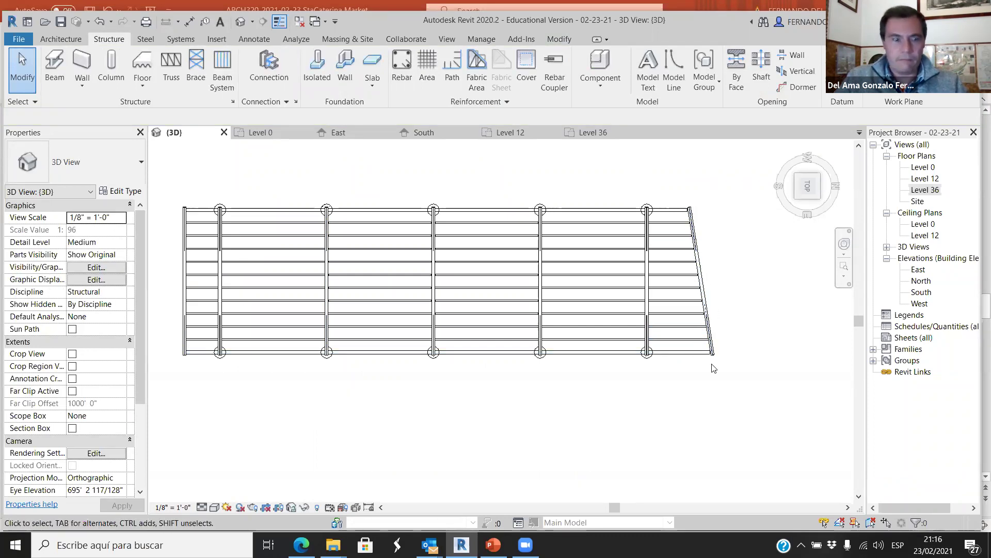
- Examine in 3D how the finished vault lies relative to the separate row of columns
shift+middle_drag(671, 402, 597, 324)
scroll(651, 288, down, 4)
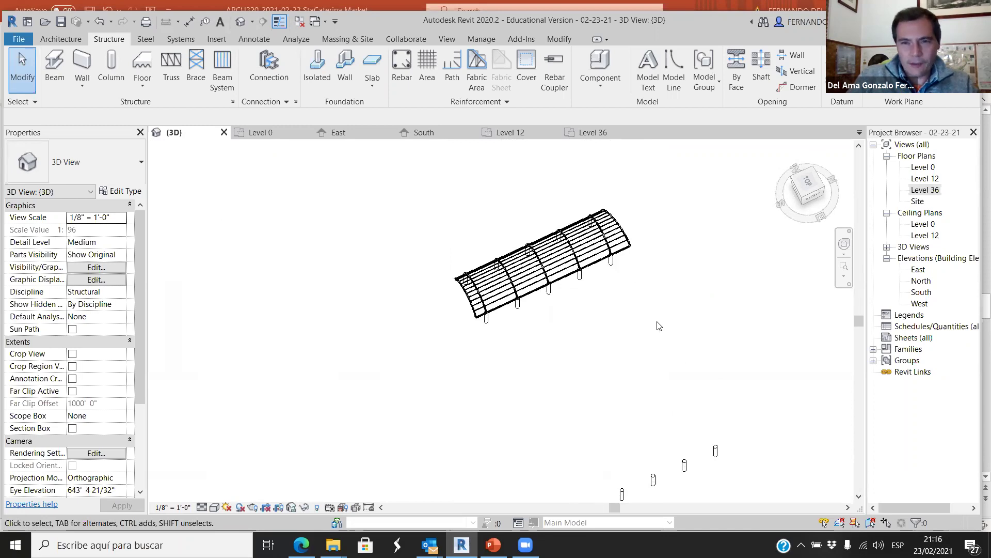
scroll(573, 318, down, 2)
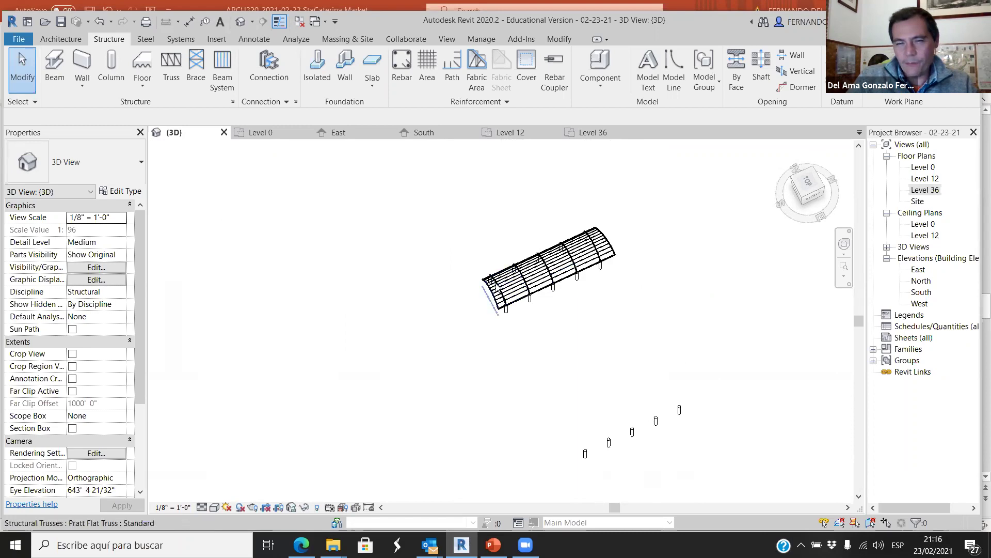
scroll(568, 281, up, 2)
scroll(568, 281, up, 2)
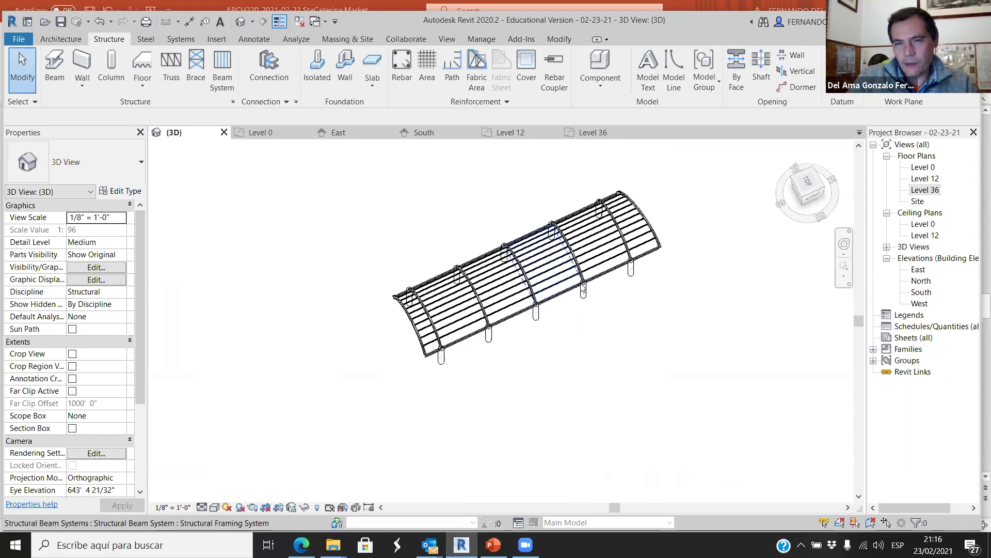
scroll(579, 300, down, 2)
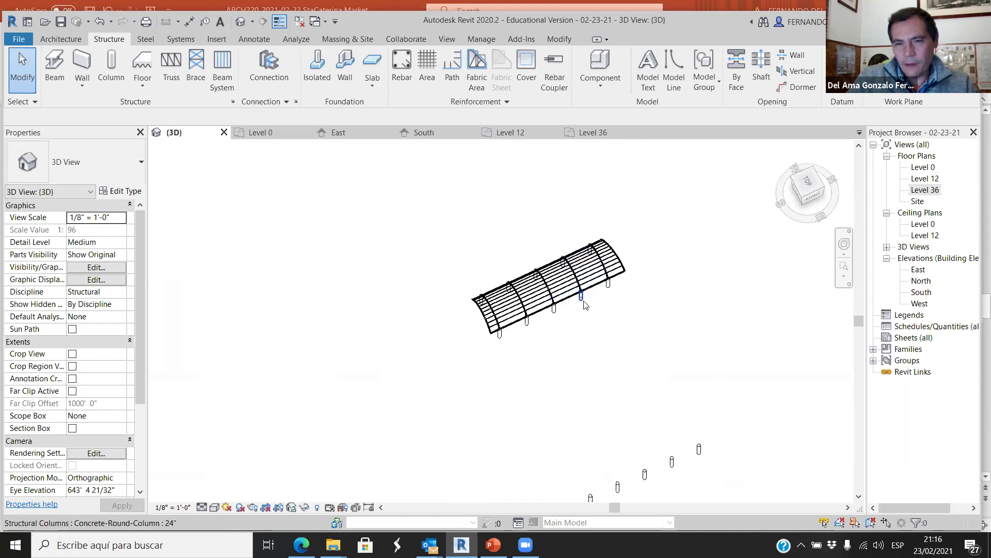
scroll(774, 310, down, 2)
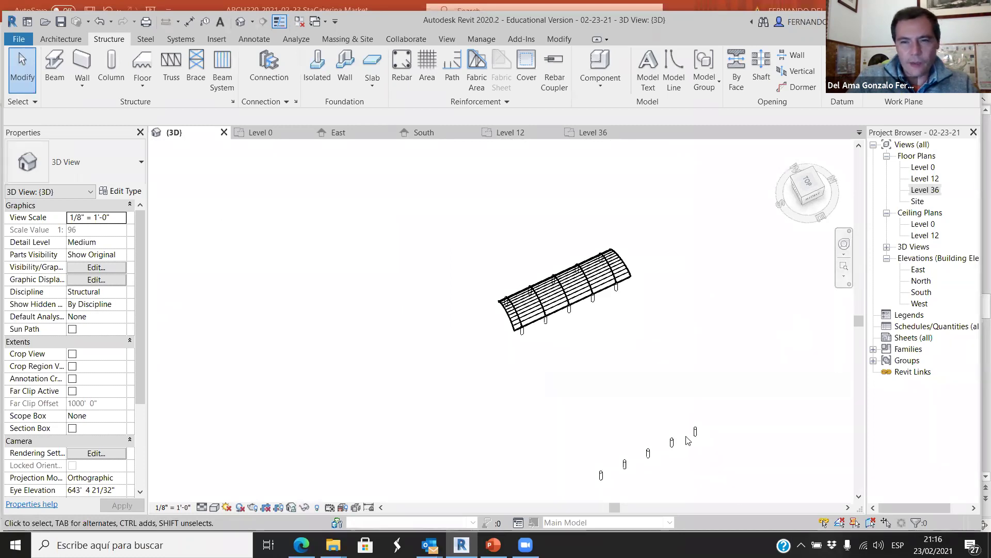
scroll(597, 387, up, 3)
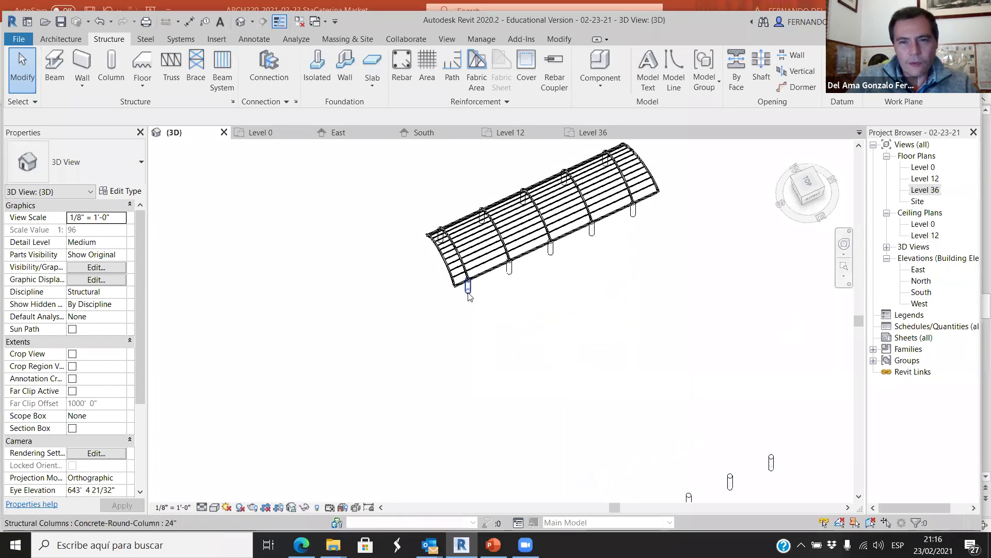
click(506, 282)
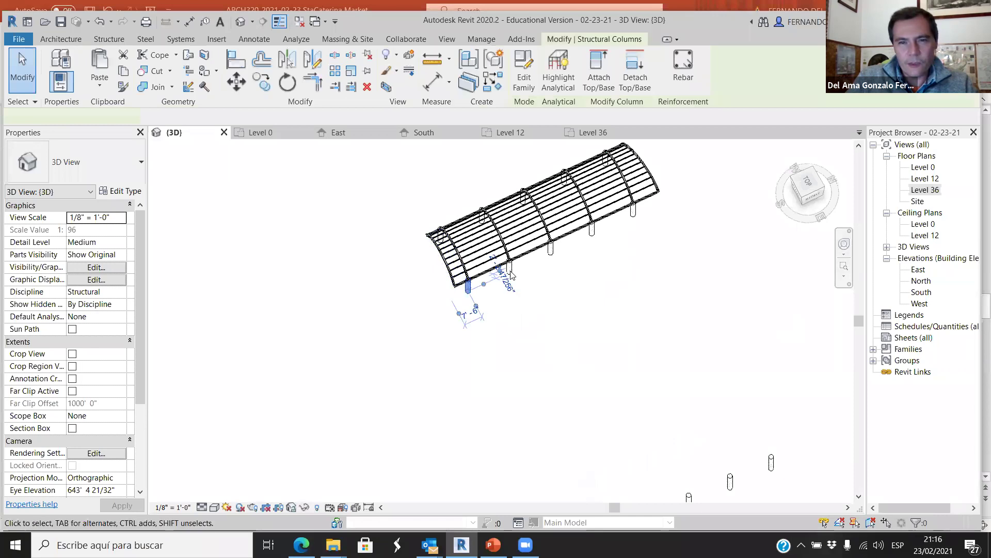
click(538, 313)
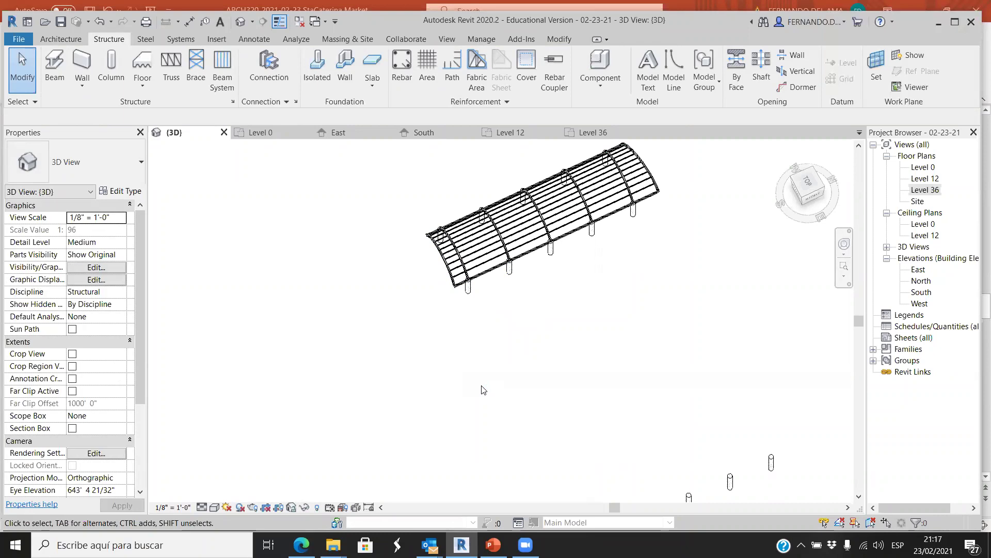
middle_drag(472, 454, 405, 532)
scroll(612, 255, up, 4)
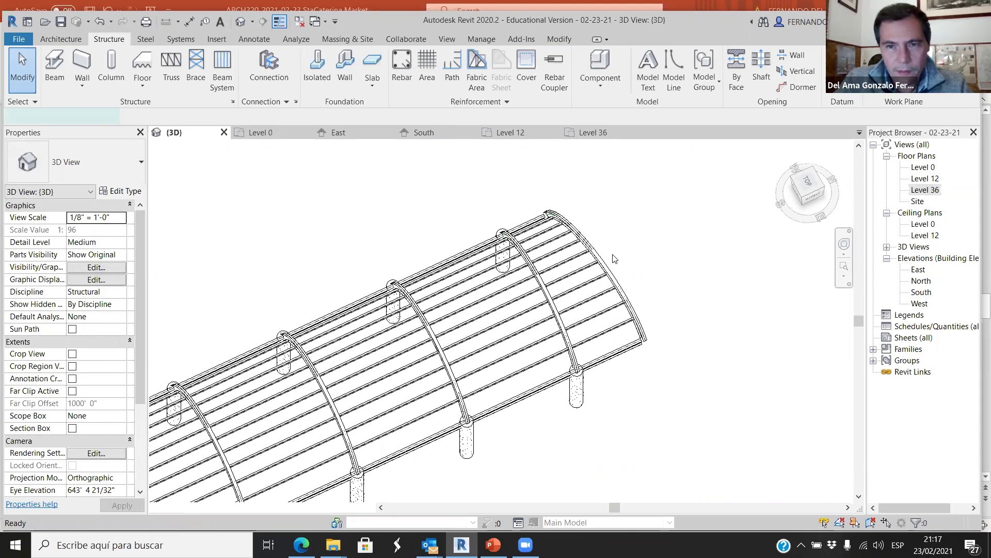
key(b)
key(s)
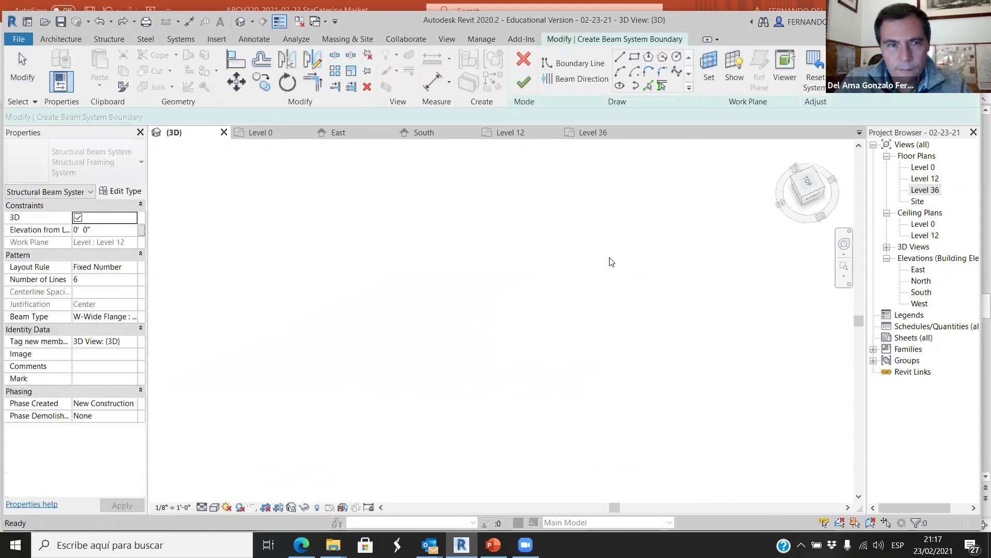
key(Escape)
key(Escape)
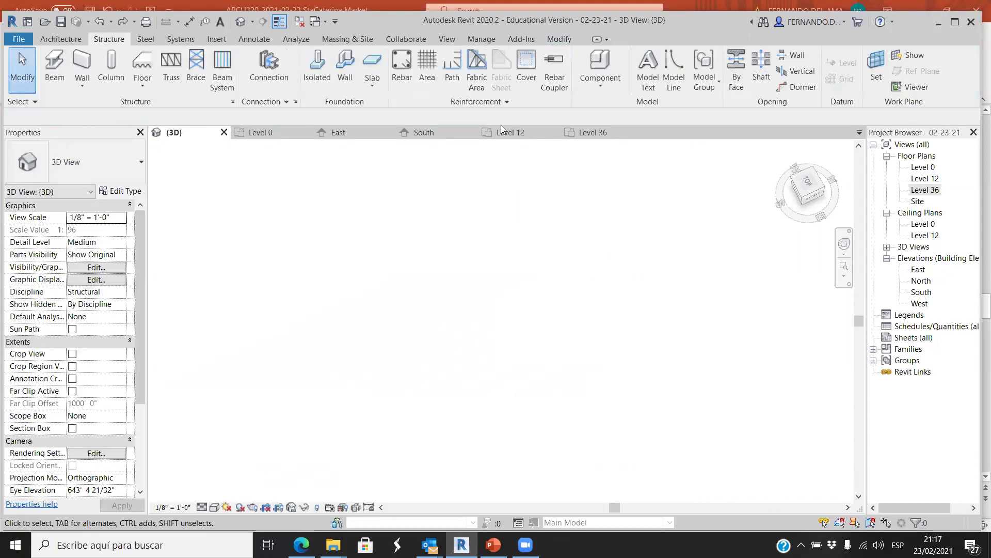
click(265, 133)
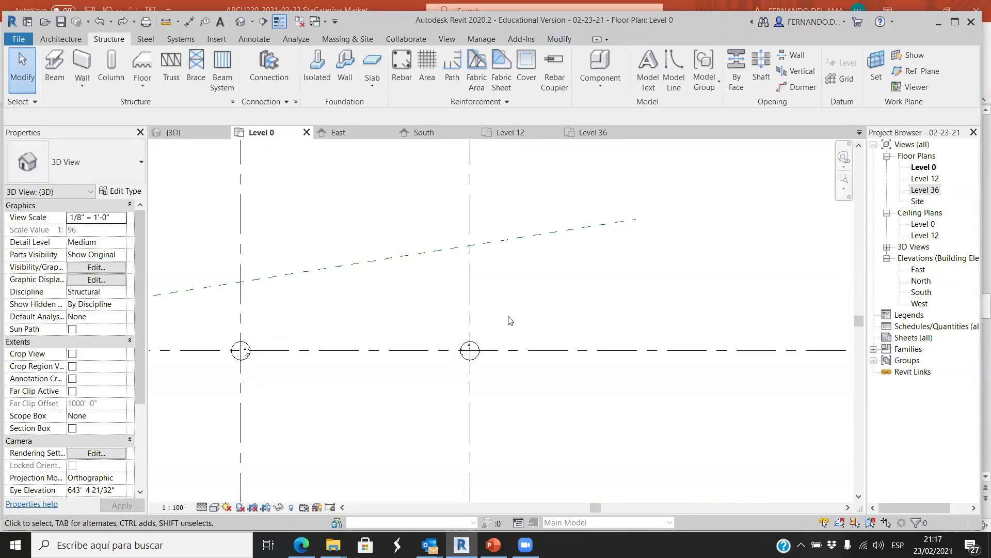
click(175, 132)
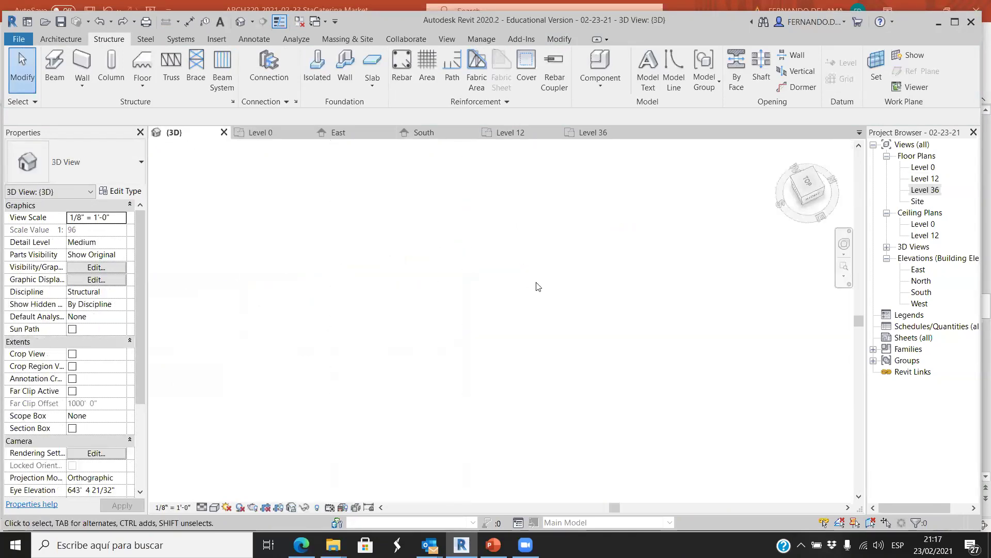
- Delete the sloped end truss beyond the vault's last pair of columns in the 3D view
click(845, 276)
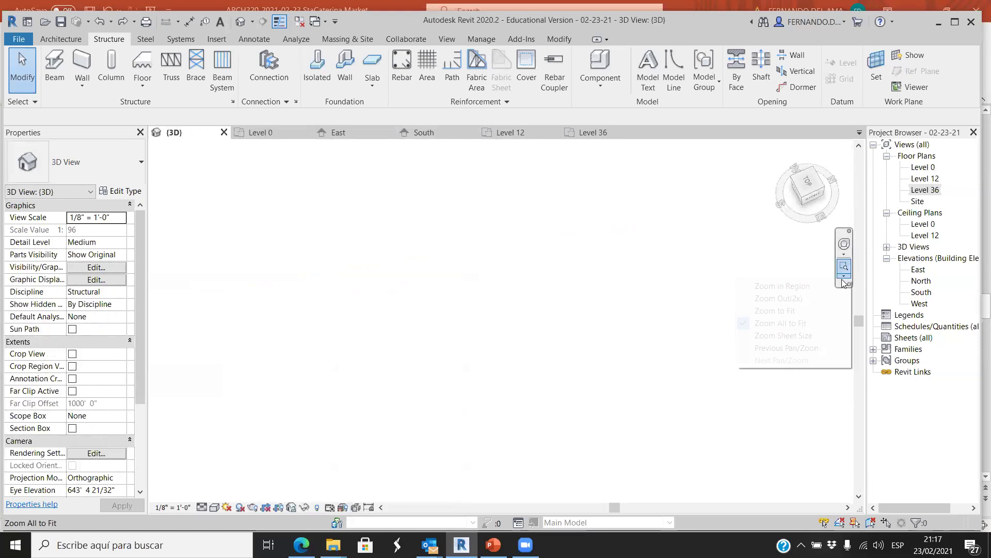
click(770, 311)
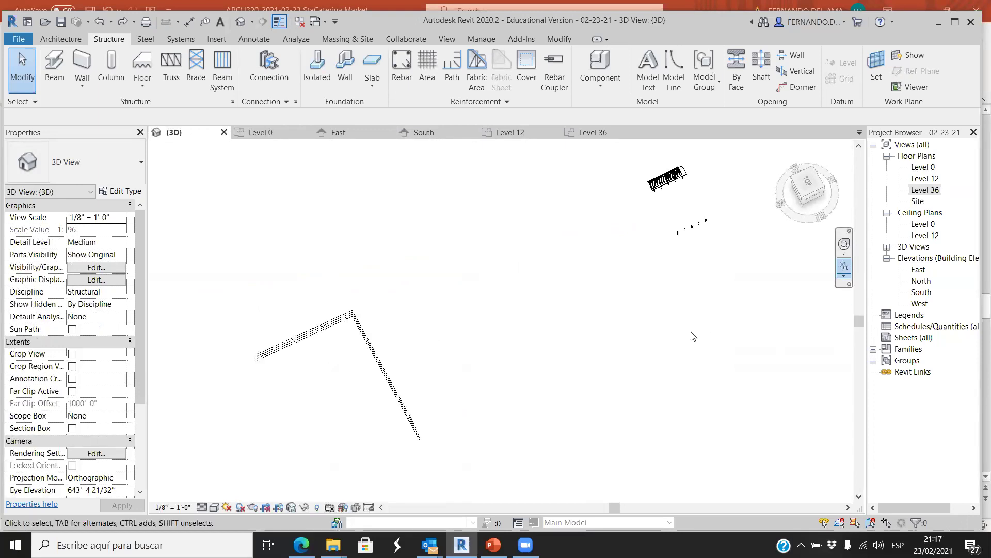
scroll(681, 171, up, 8)
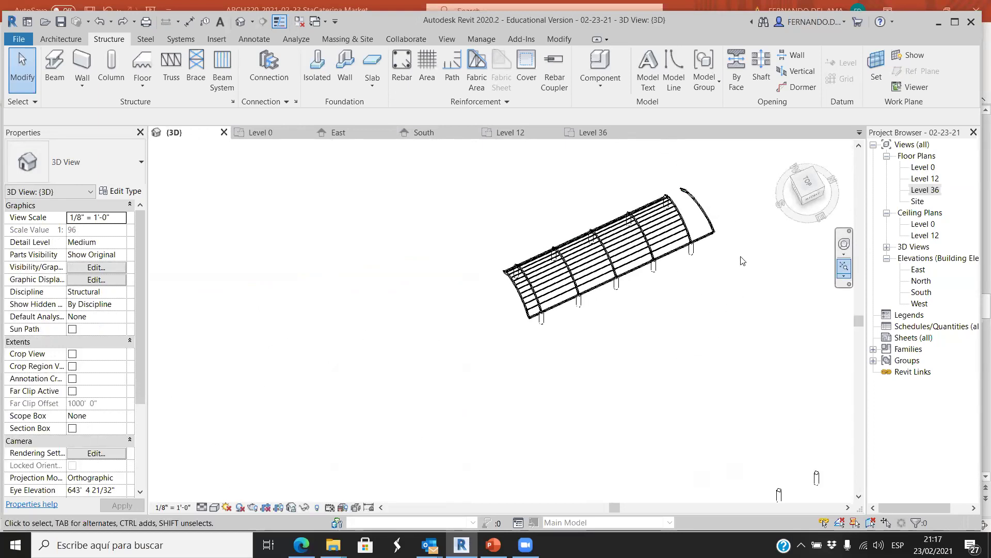
scroll(678, 264, up, 2)
scroll(645, 265, up, 3)
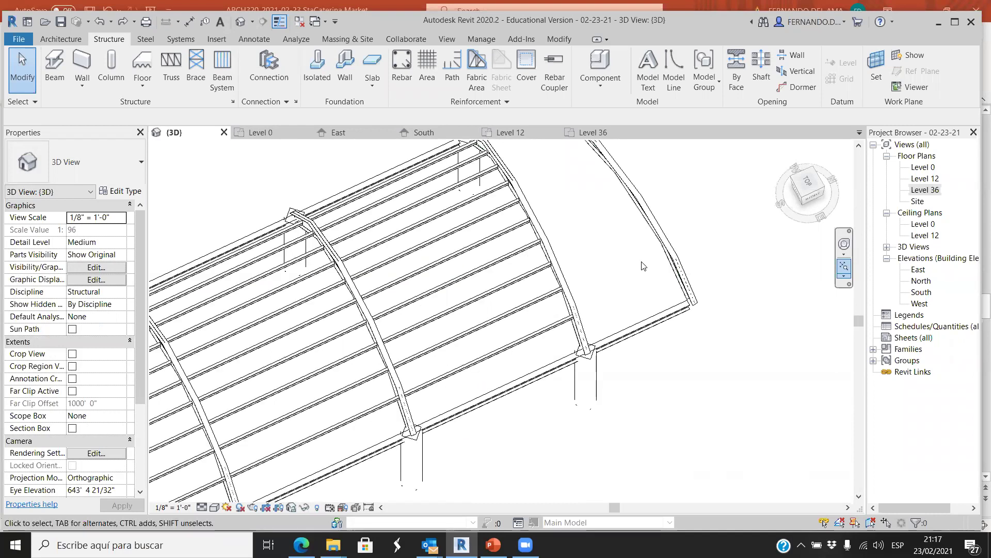
scroll(640, 267, down, 3)
click(661, 277)
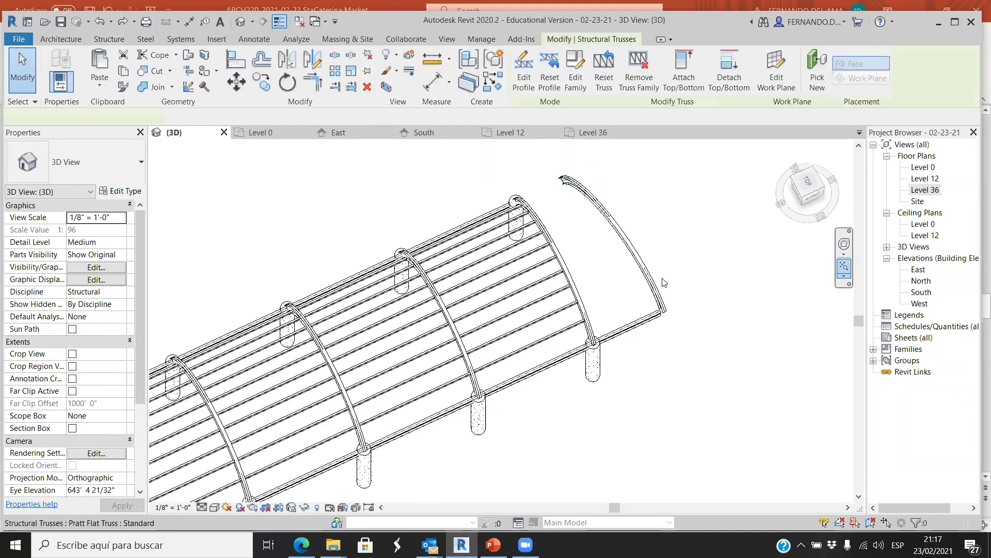
key(Delete)
- Delete the curved line that marked the sloped end truss beyond the last columns
click(661, 289)
key(Escape)
click(652, 316)
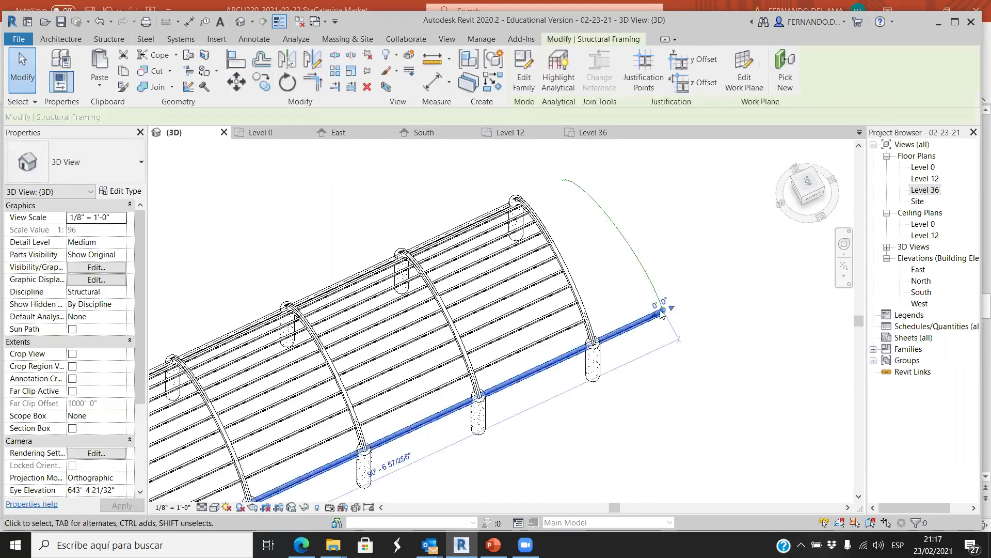
key(Escape)
click(650, 289)
key(Delete)
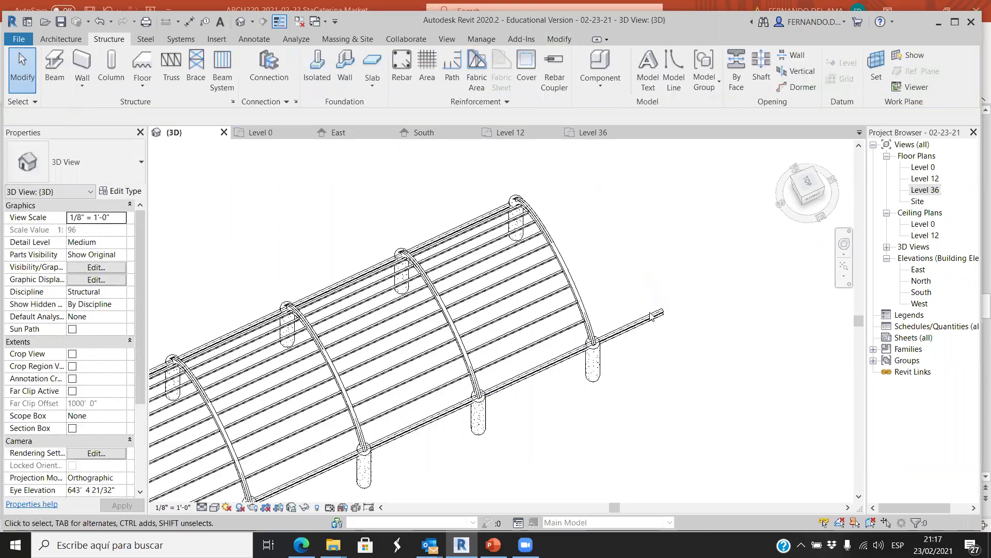
- Shorten the edge beam that still projects beyond the last column back to that column in the Level 36 plan
click(652, 316)
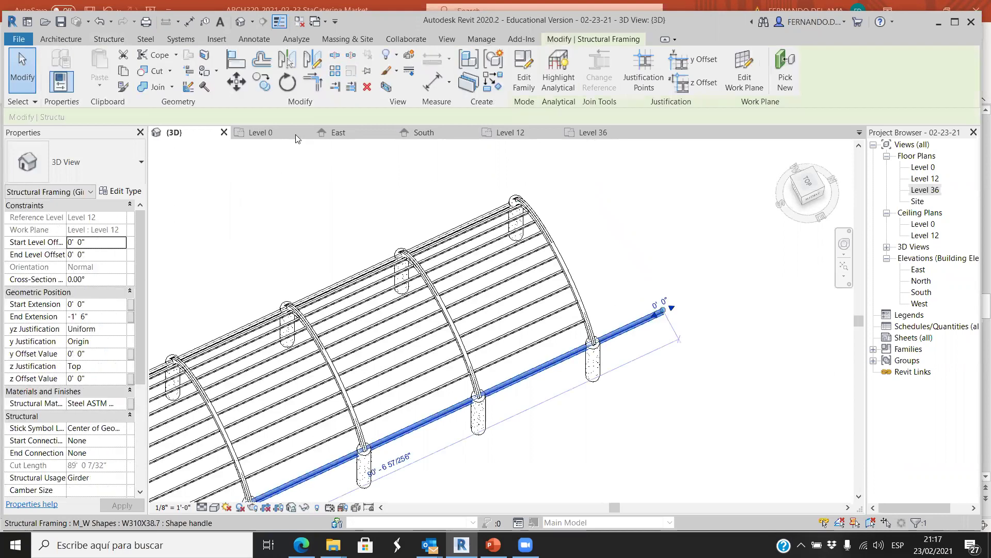
click(590, 133)
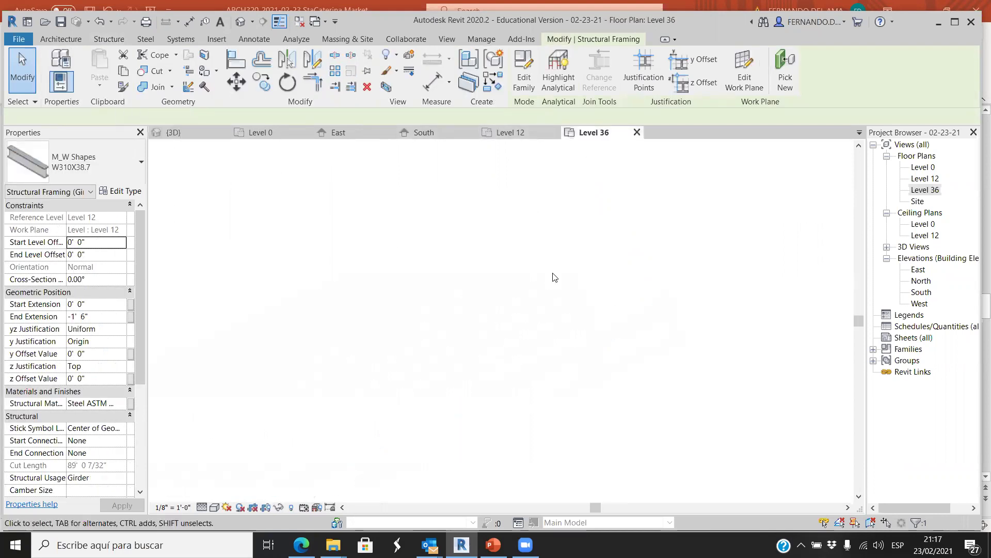
drag(508, 226, 544, 349)
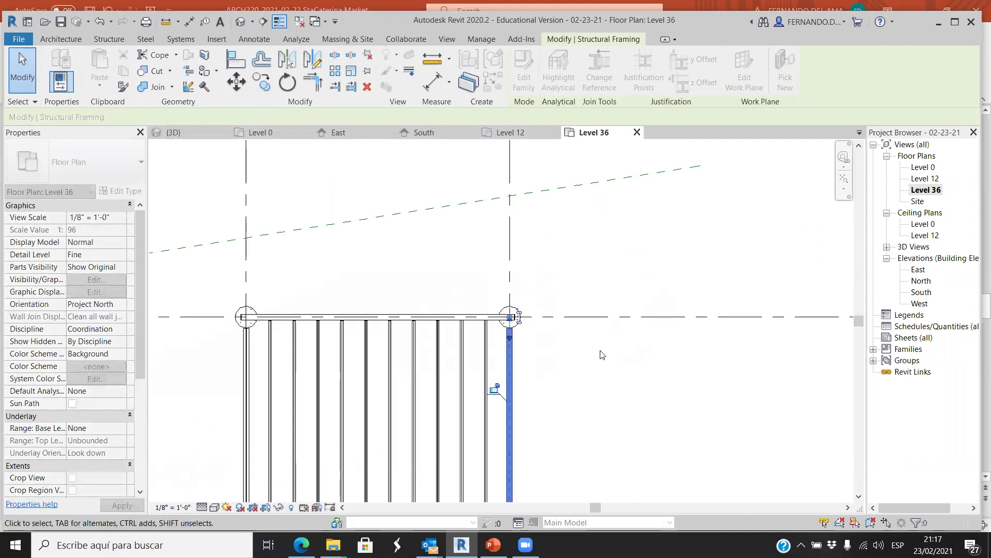
scroll(512, 318, up, 4)
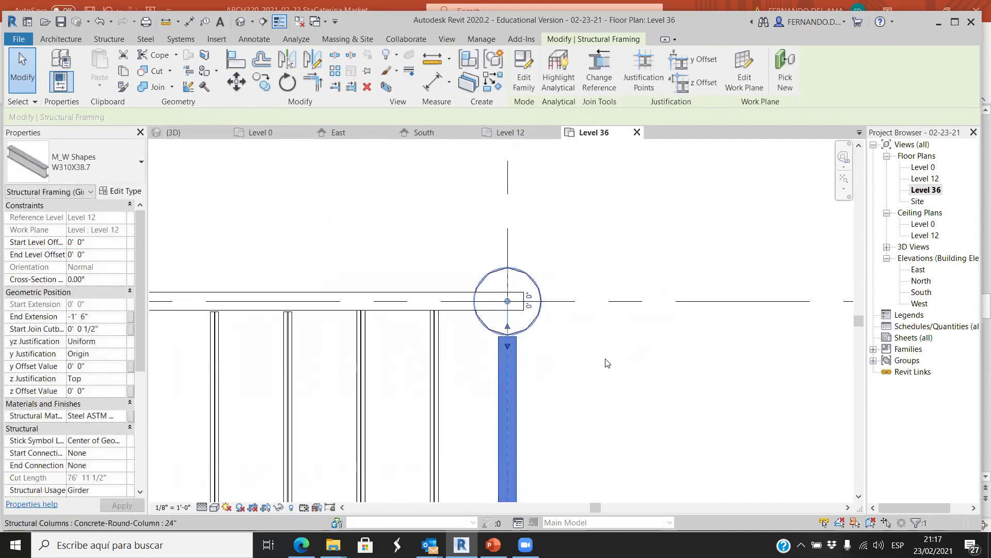
key(Escape)
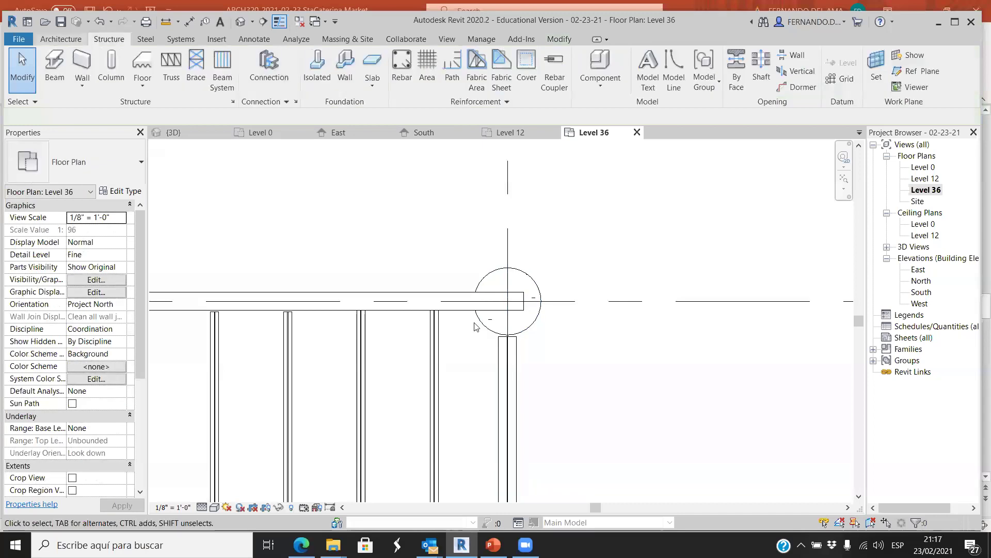
- Align the end of the shortened edge beam with grid A through the last pair of columns
click(507, 392)
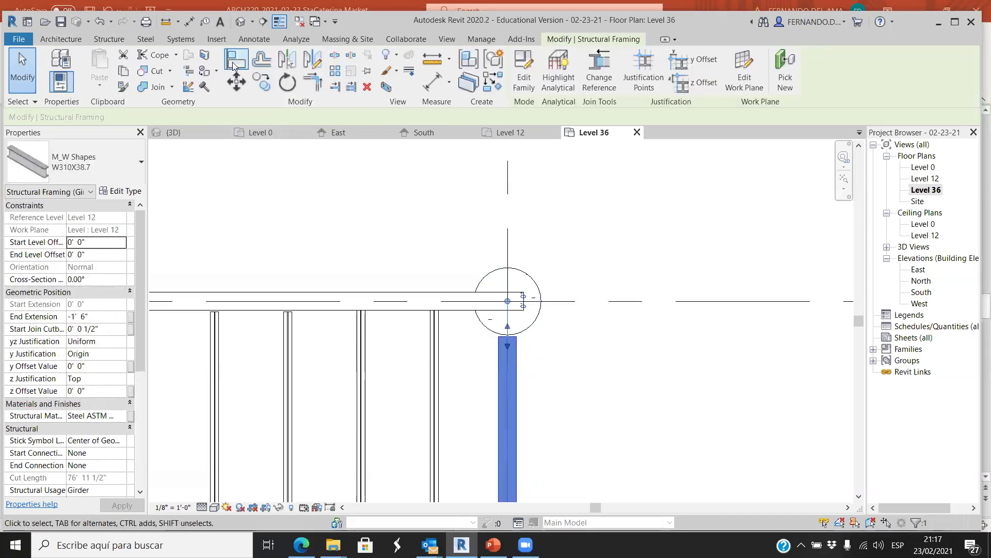
click(236, 61)
click(601, 301)
click(519, 342)
scroll(595, 388, down, 2)
scroll(596, 382, down, 3)
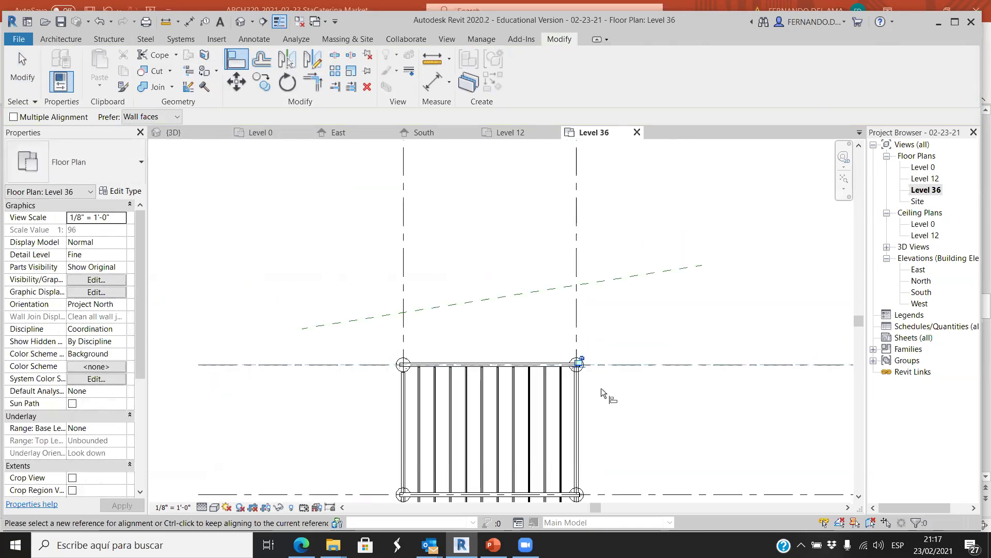
key(Escape)
key(Escape)
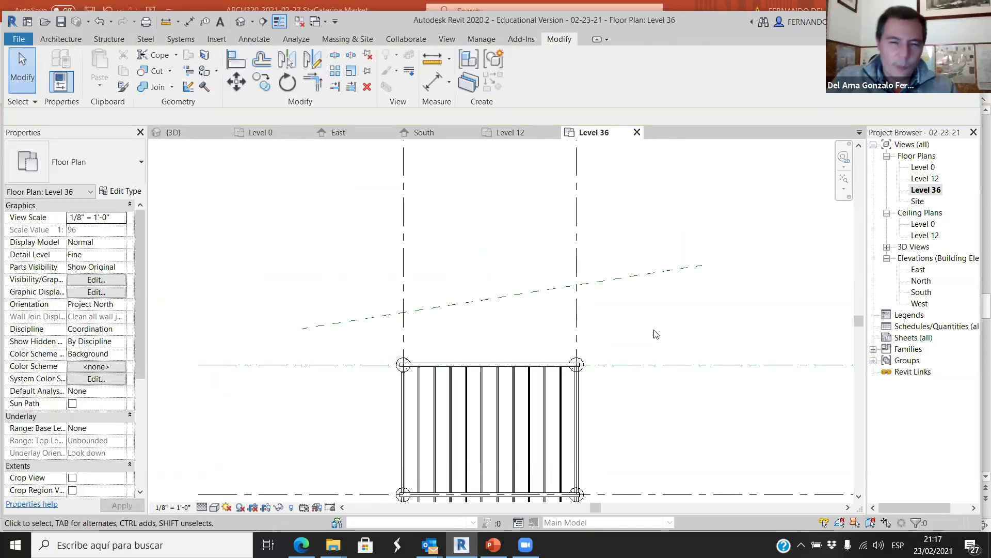
- Pull in the grid 2 end of sloped reference plane Ref01 slightly and extend its opposite end farther past grid 3
click(522, 292)
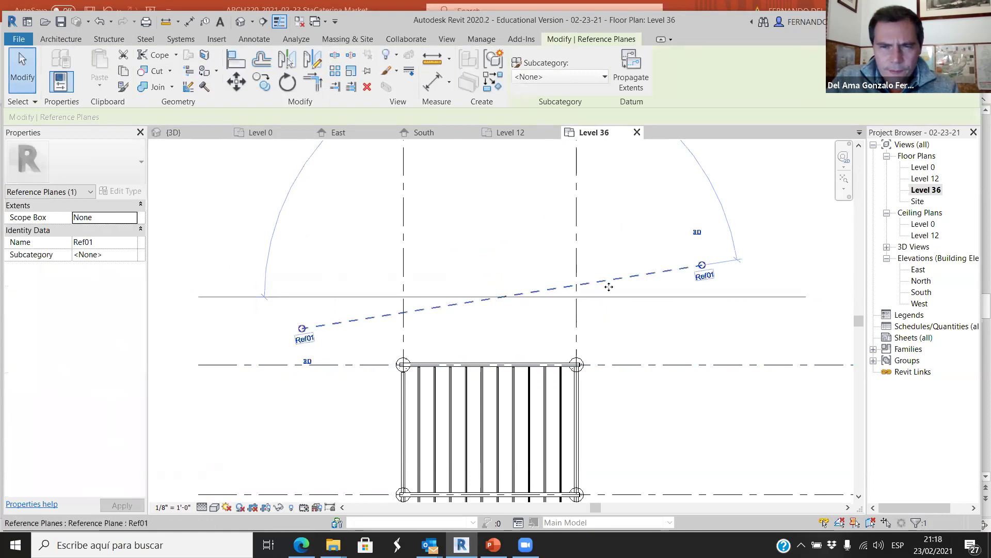
click(634, 318)
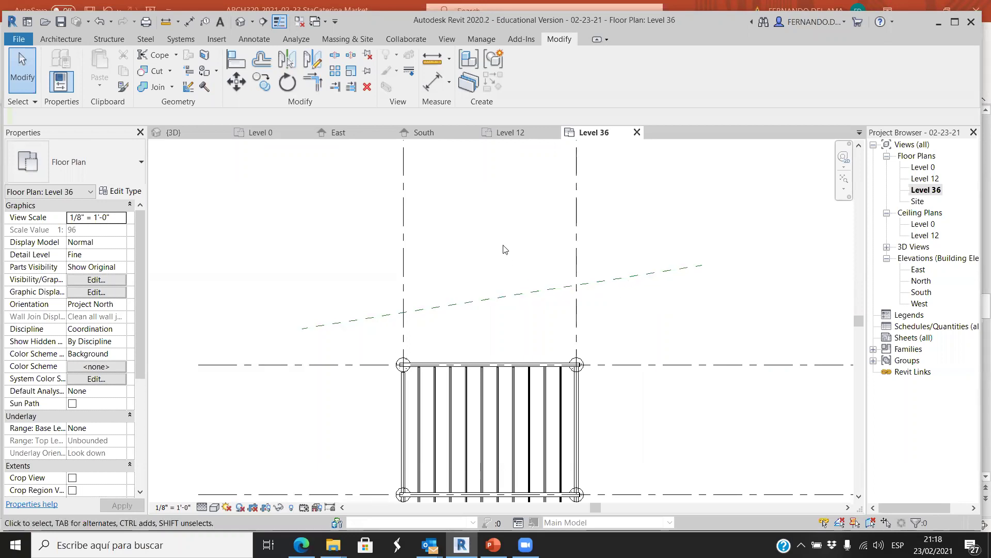
scroll(494, 289, down, 2)
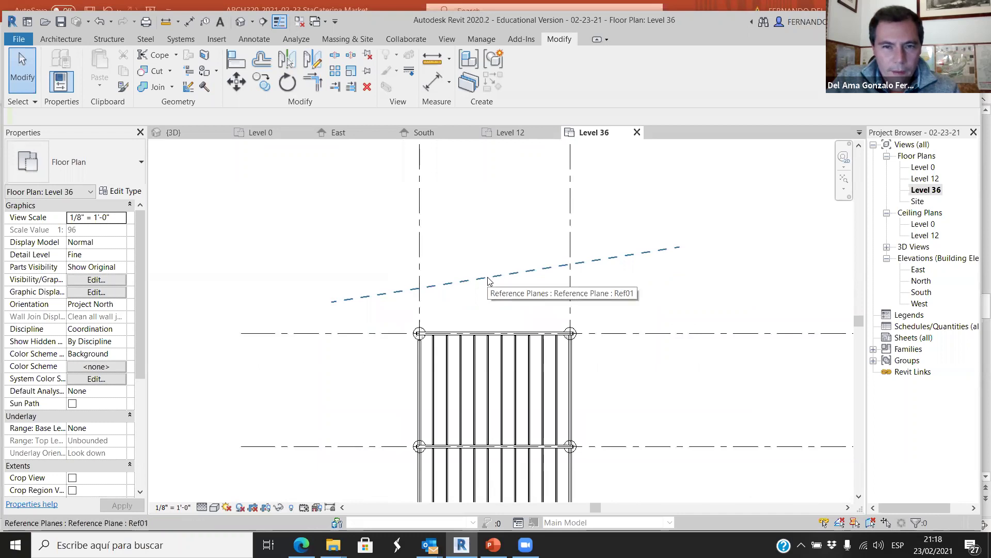
click(626, 255)
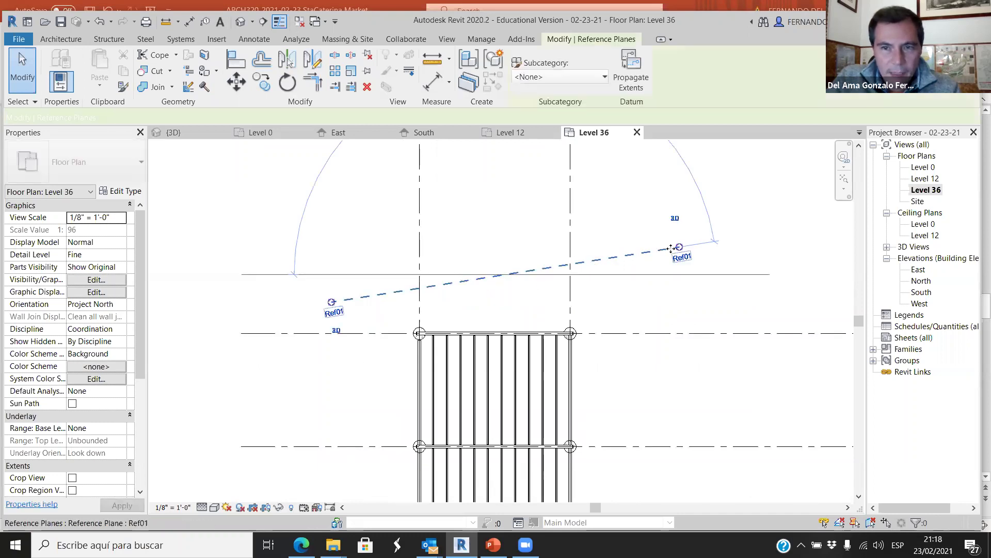
drag(679, 264, 656, 268)
drag(331, 302, 277, 310)
click(626, 313)
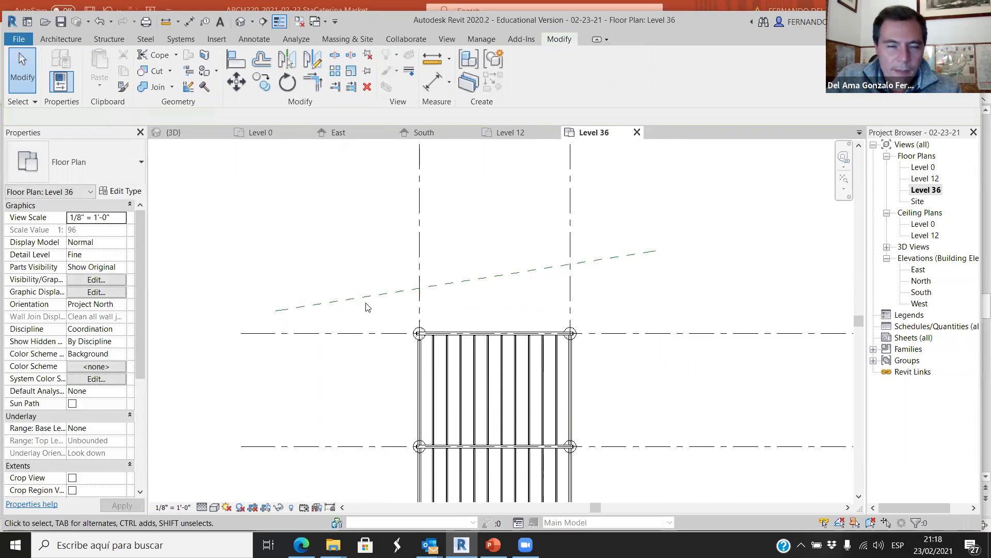
- Extend the end of reference plane Ref01 beyond grid 2 farther outward along its slope
scroll(364, 315, up, 3)
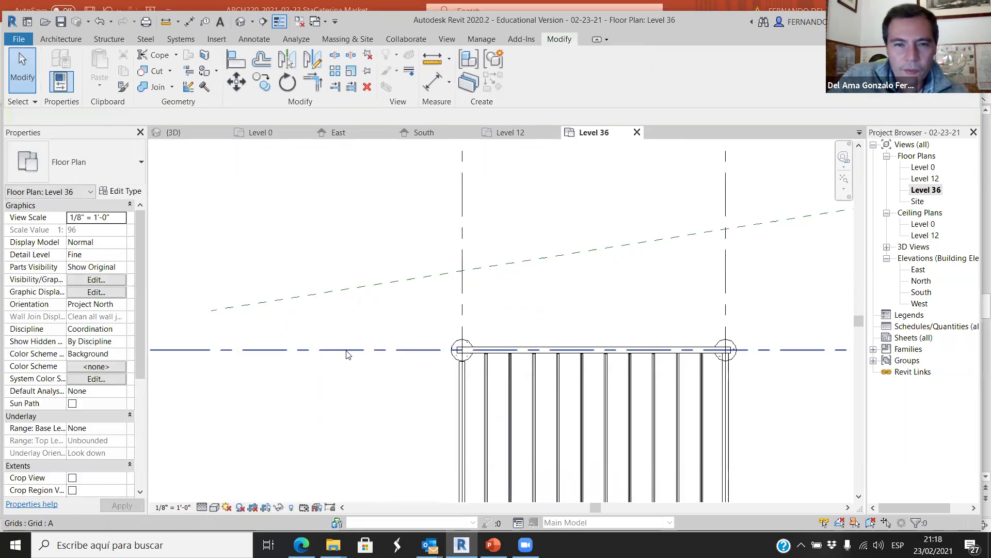
scroll(312, 293, down, 3)
click(568, 253)
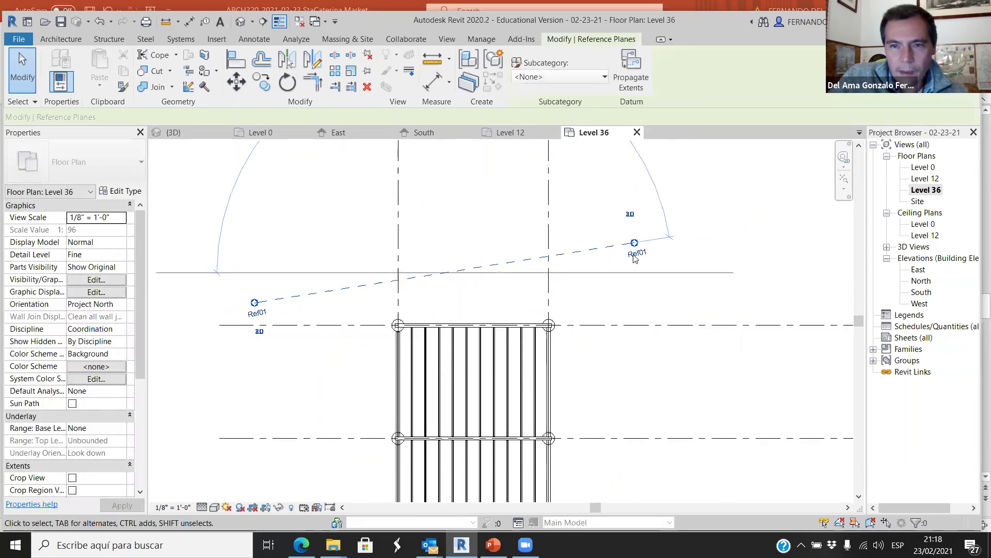
click(620, 298)
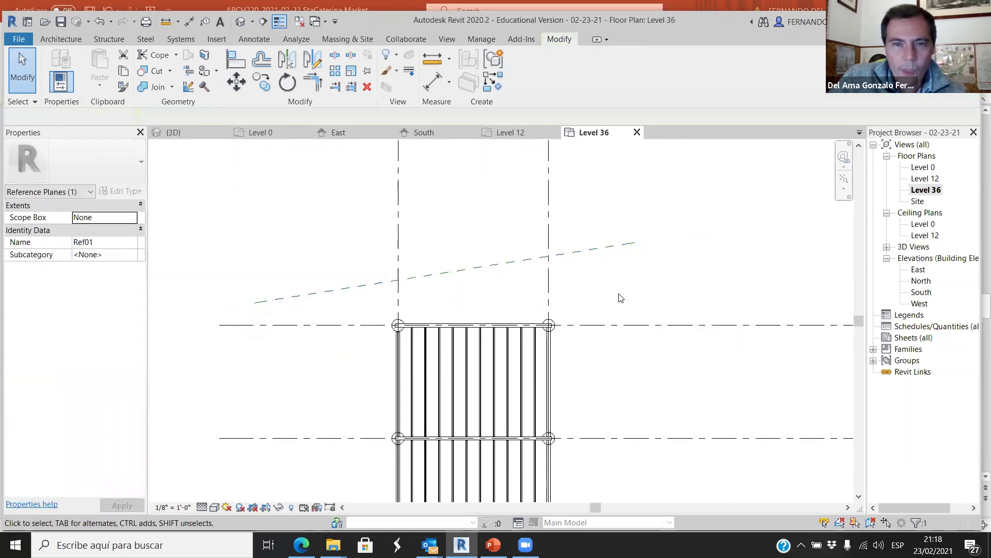
click(609, 247)
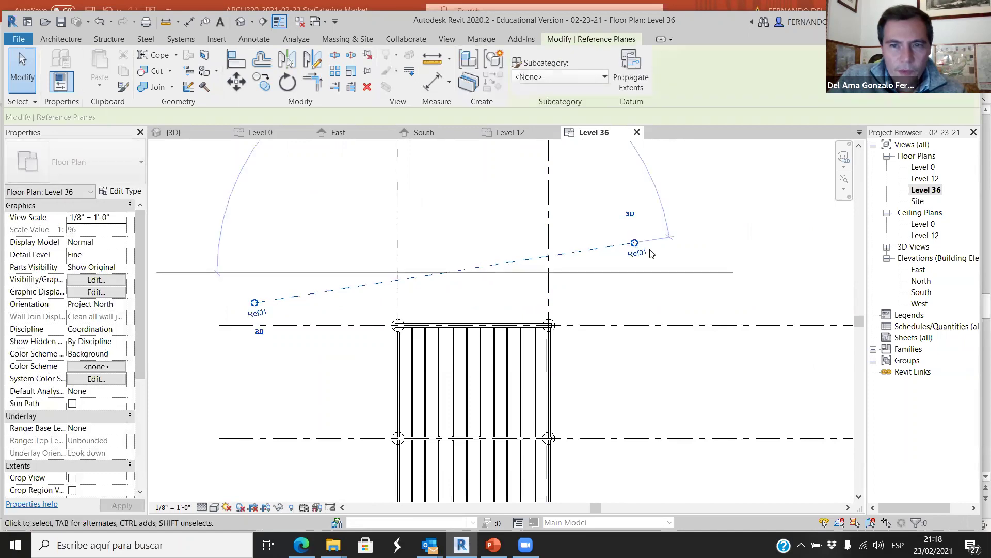
drag(634, 243, 712, 229)
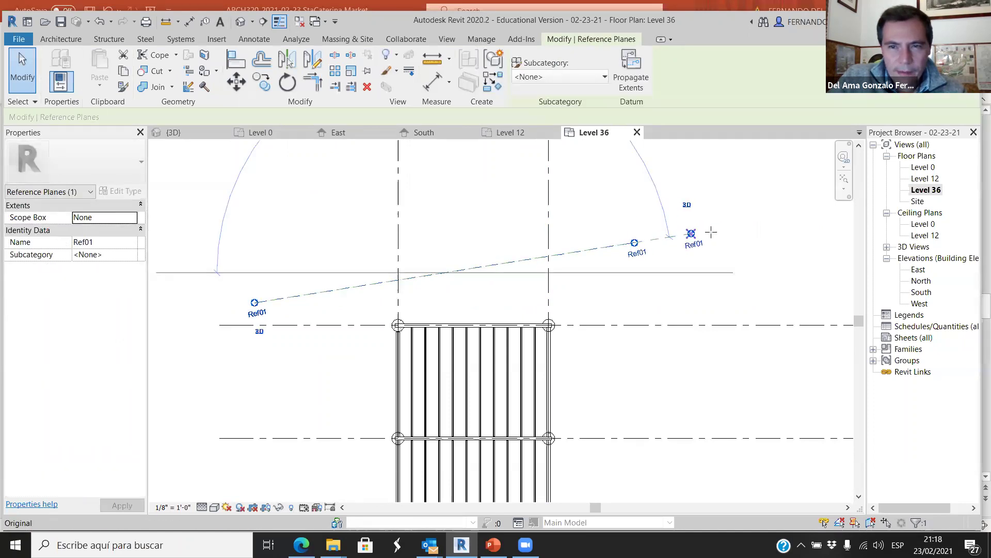
click(614, 304)
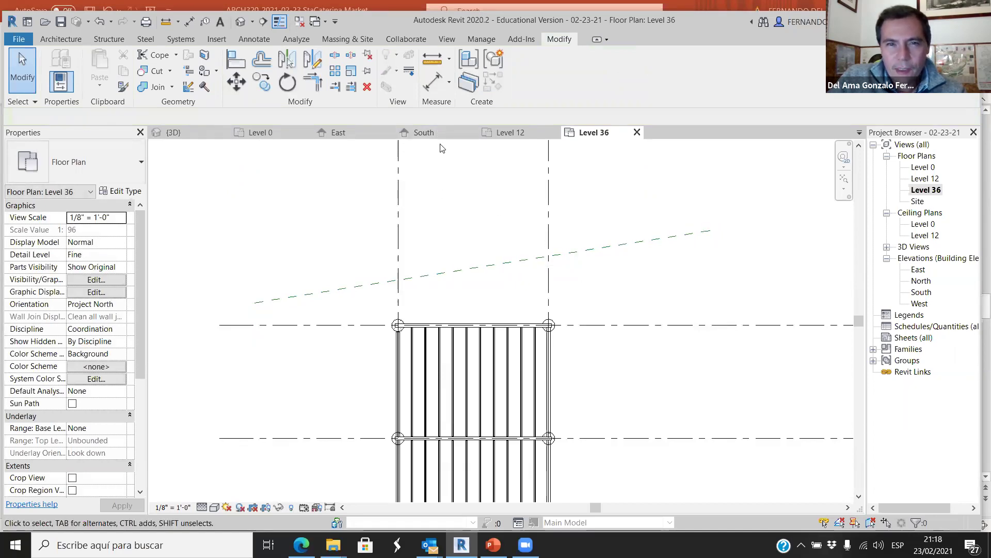
scroll(518, 292, down, 5)
scroll(502, 439, up, 2)
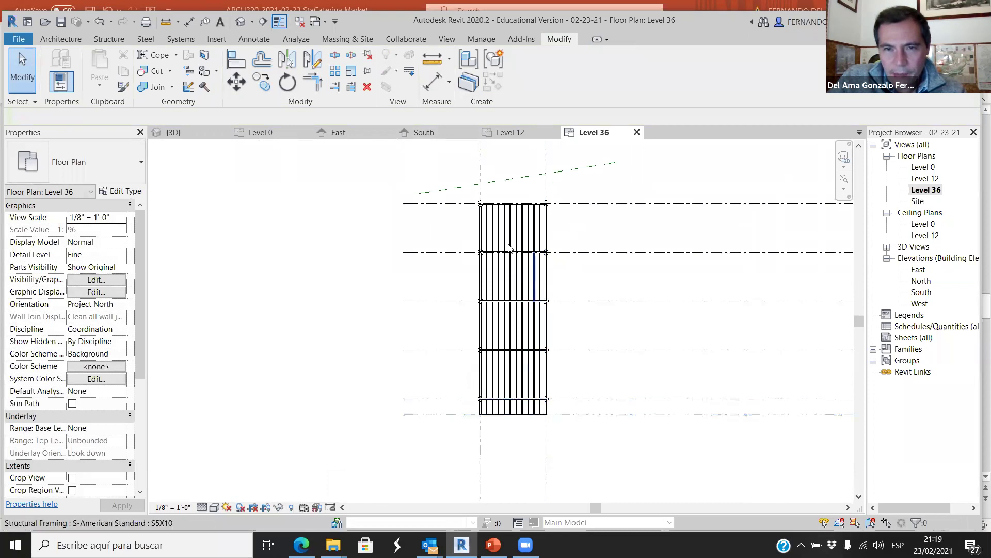
scroll(498, 385, down, 1)
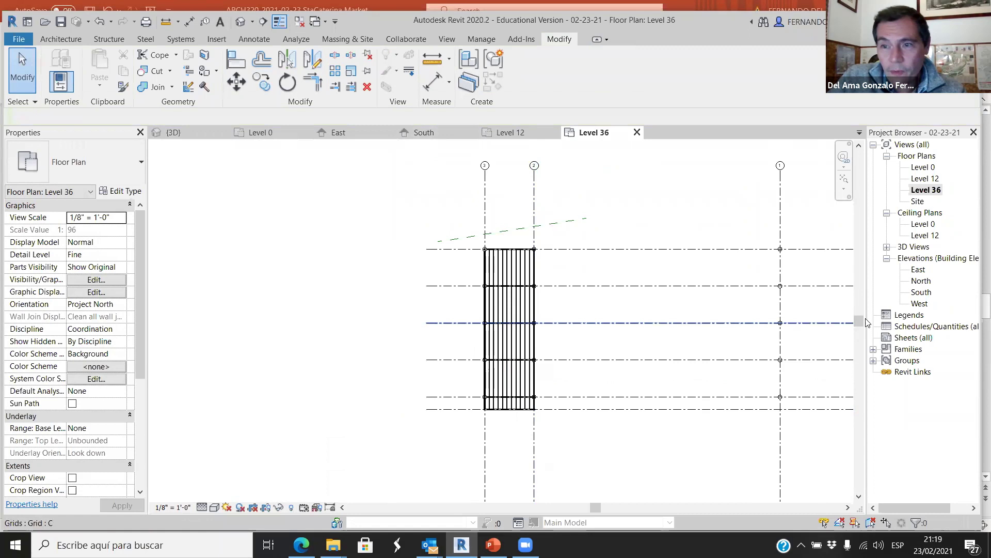
- Open the North elevation and examine the levels and grids around grids 2 and 3 for the vault structure
double_click(915, 280)
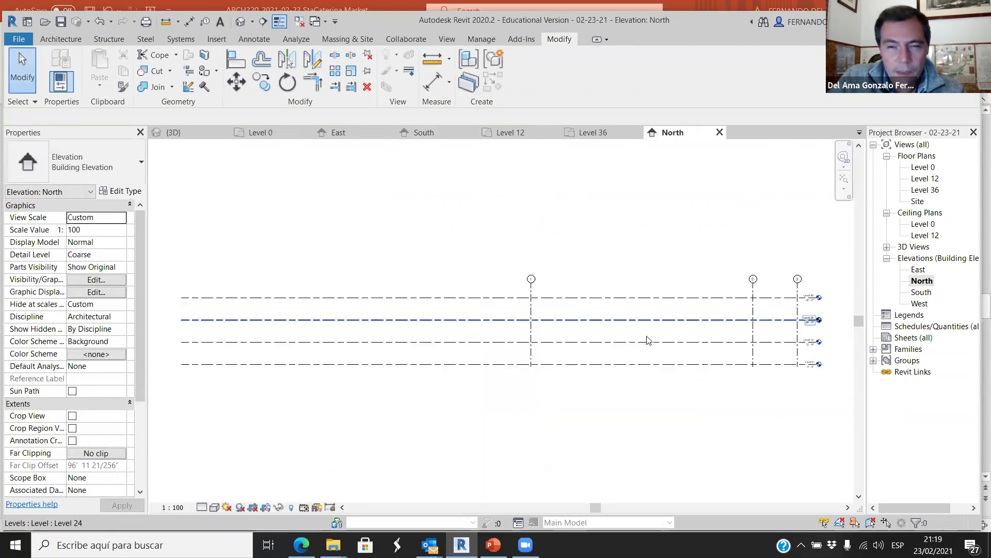
scroll(406, 282, down, 2)
scroll(635, 318, up, 2)
scroll(693, 318, up, 4)
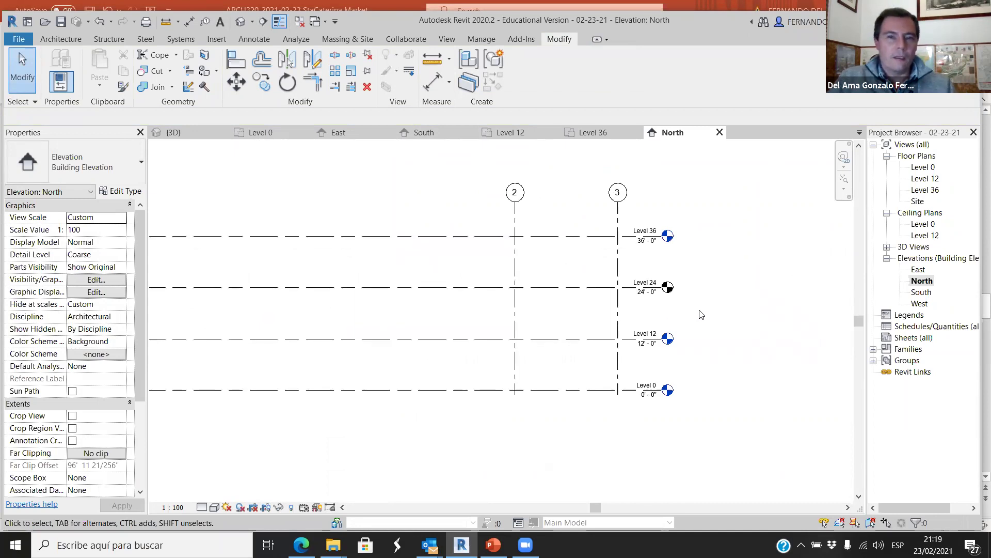
scroll(569, 350, up, 2)
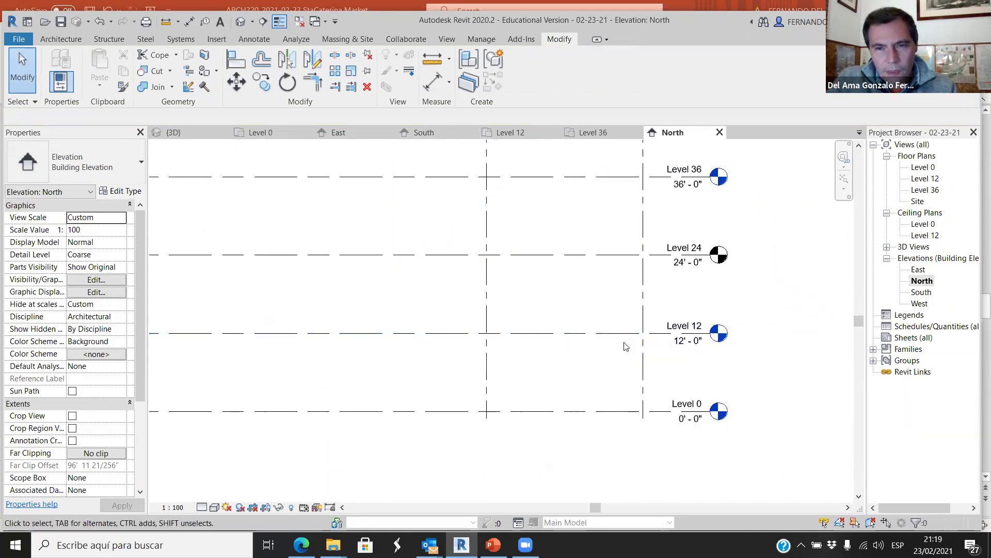
scroll(631, 341, up, 2)
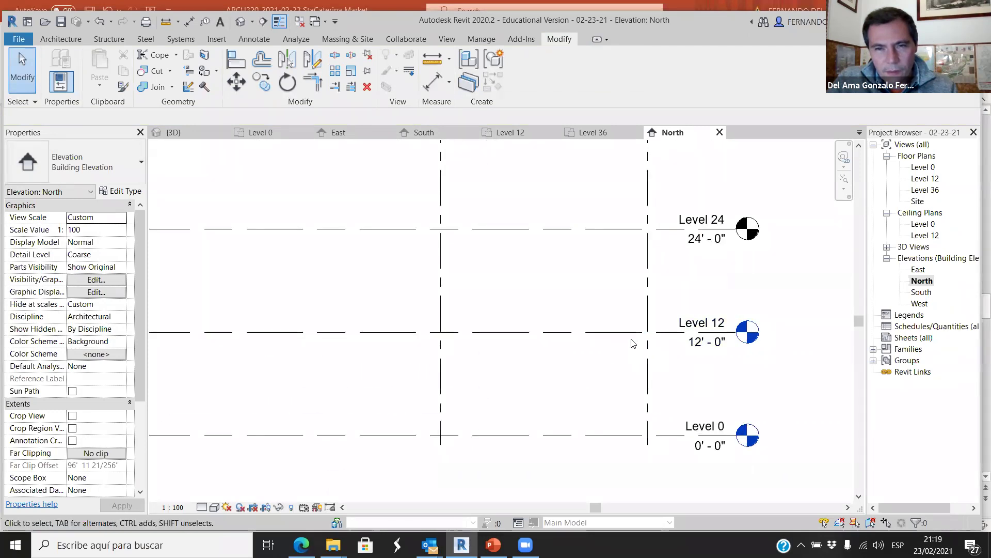
scroll(551, 309, down, 5)
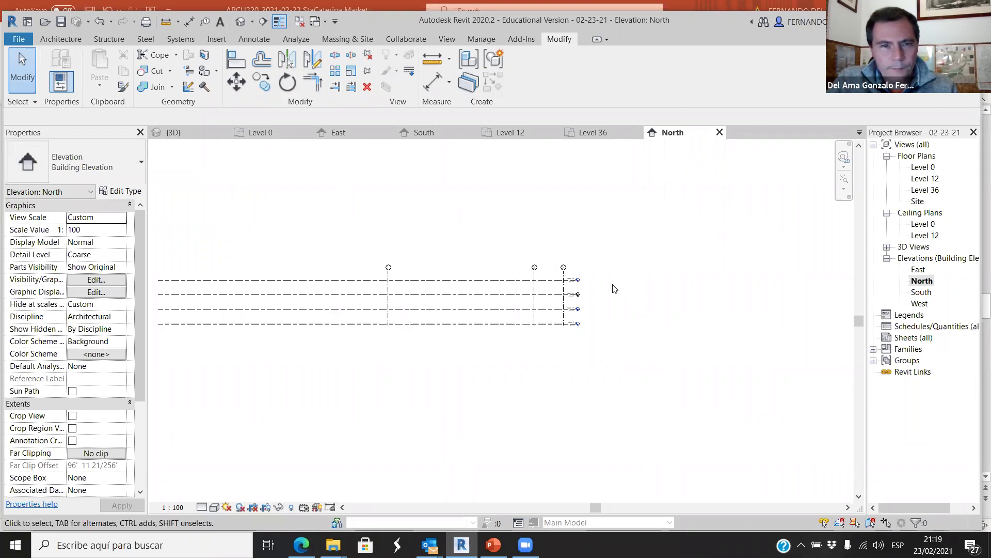
- Return to the Level 0 plan and look over the grid layout and its surroundings for the elevation markers
click(261, 133)
scroll(477, 281, down, 5)
scroll(499, 322, up, 7)
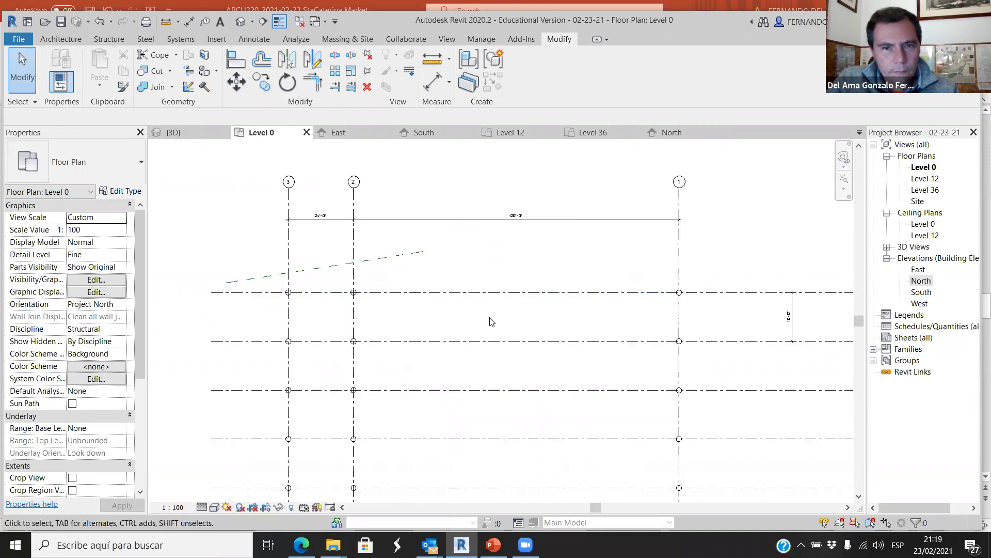
scroll(563, 216, down, 2)
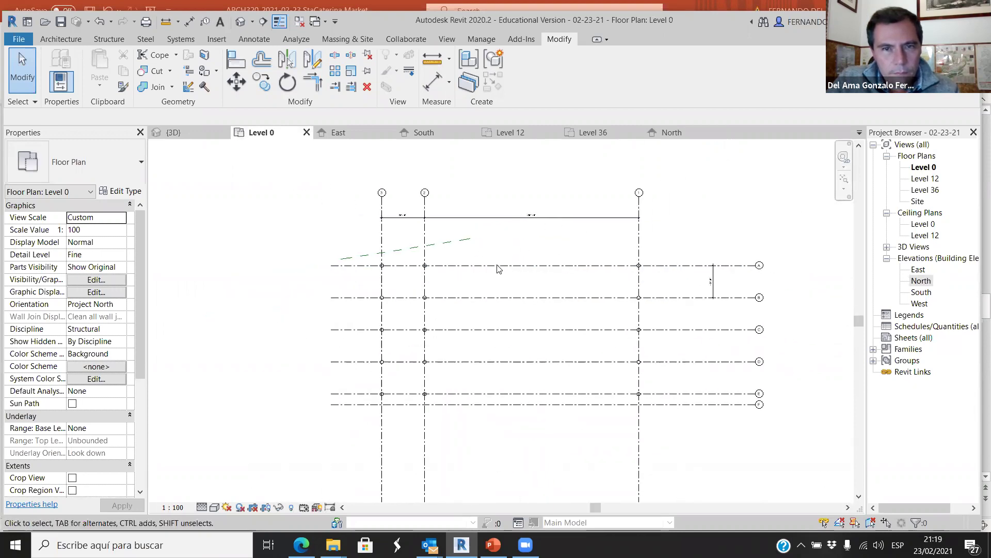
scroll(498, 269, down, 2)
scroll(408, 187, up, 4)
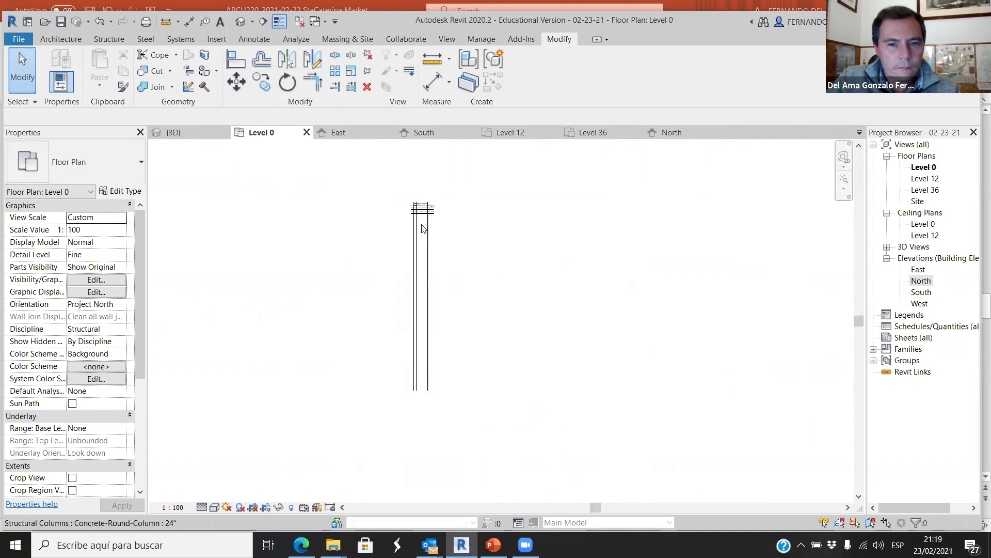
scroll(413, 356, down, 3)
scroll(480, 356, down, 5)
scroll(365, 482, down, 1)
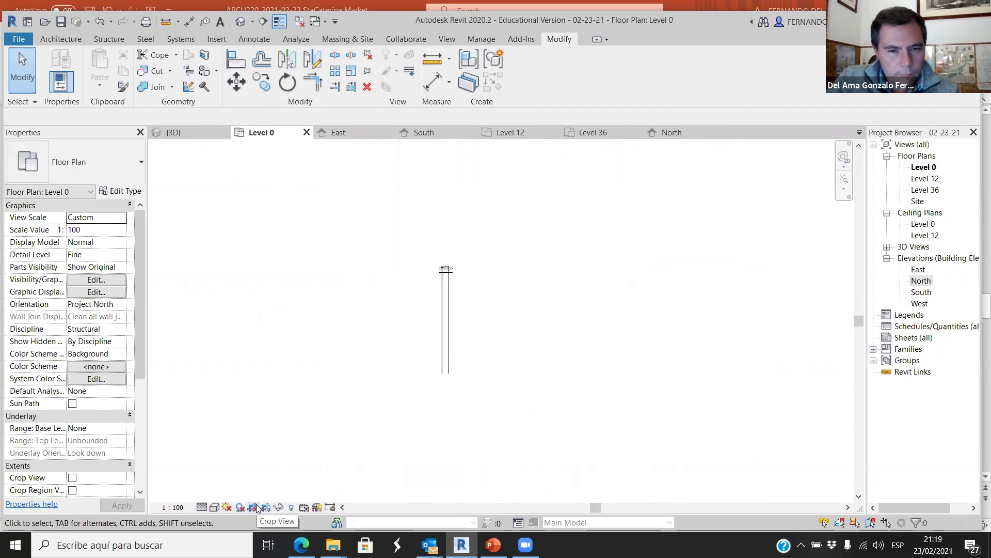
scroll(471, 321, up, 5)
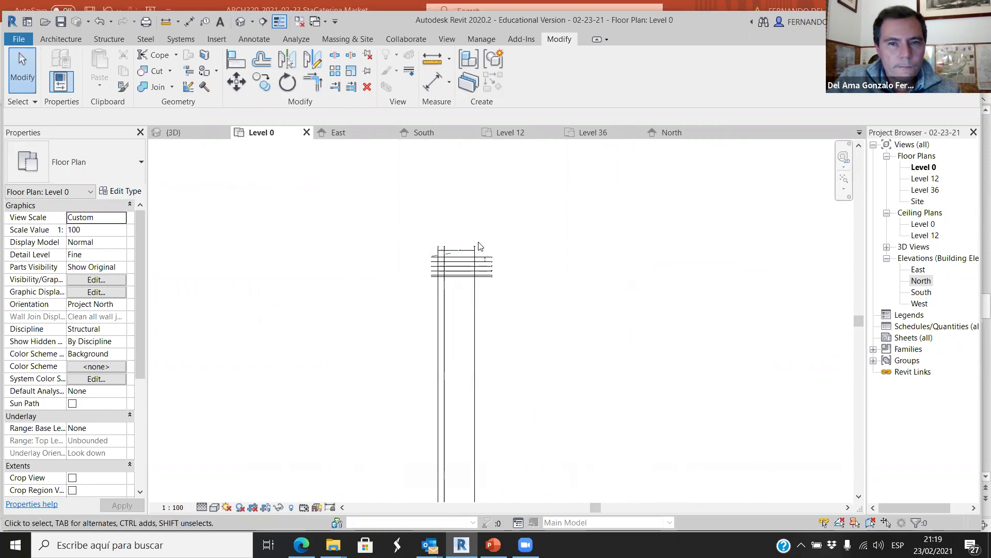
scroll(450, 266, up, 4)
scroll(590, 289, down, 2)
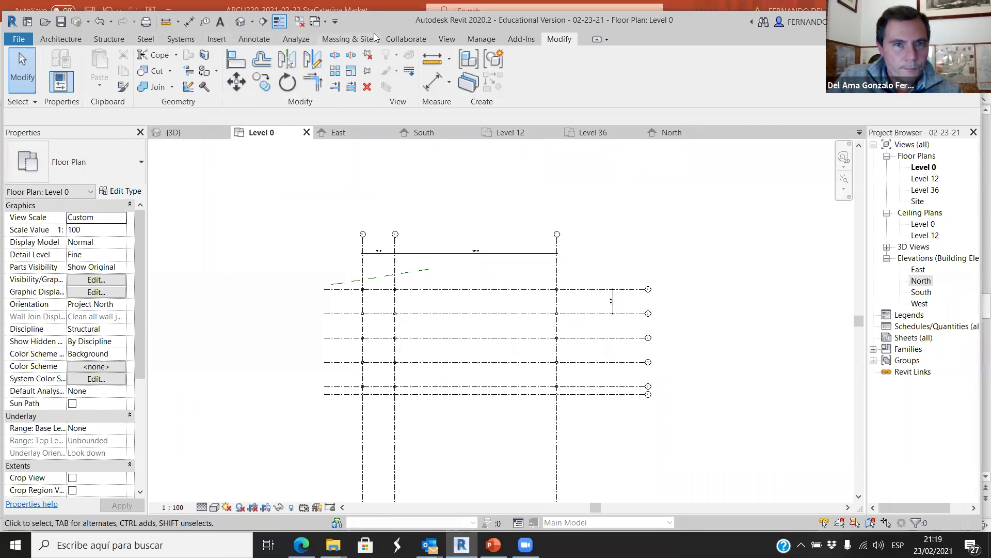
click(450, 40)
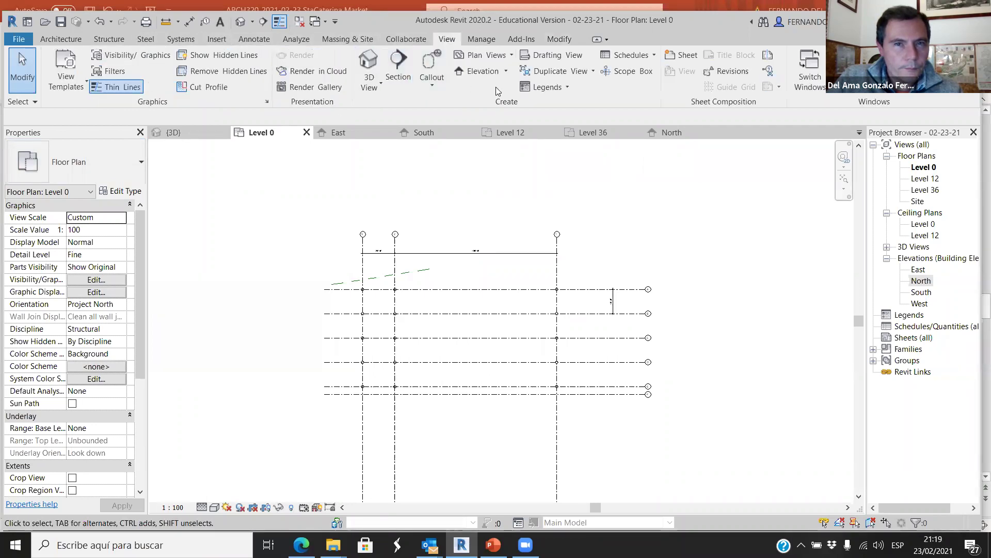
click(505, 72)
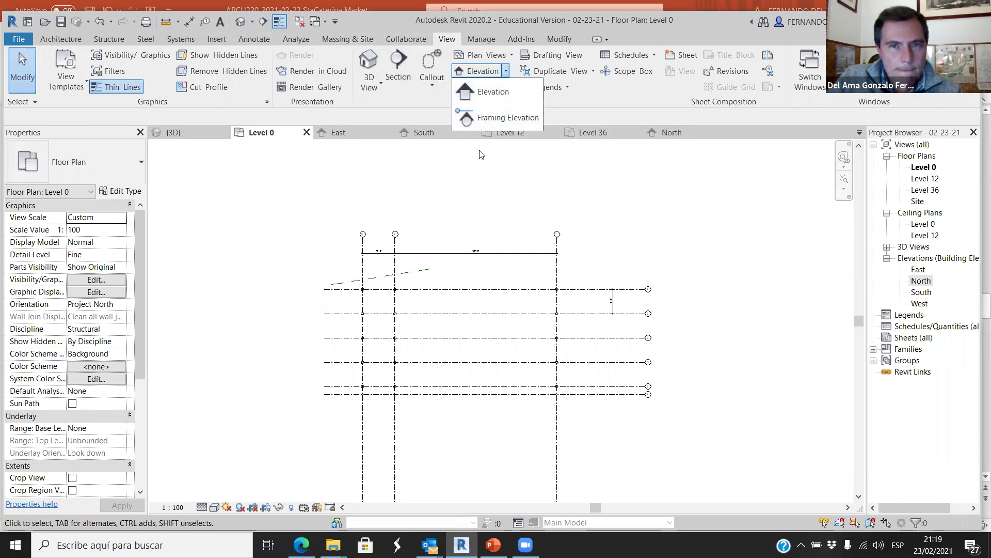
click(496, 118)
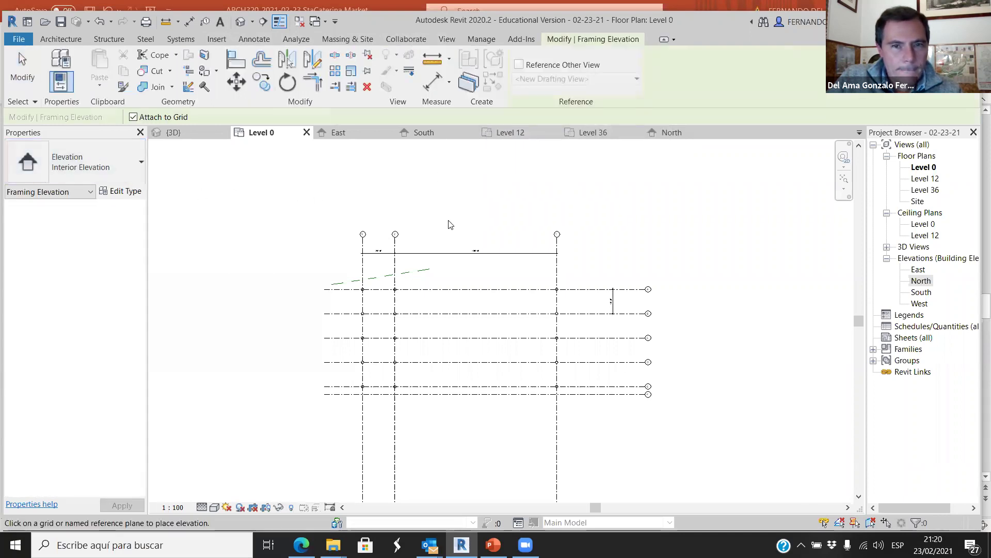
key(Escape)
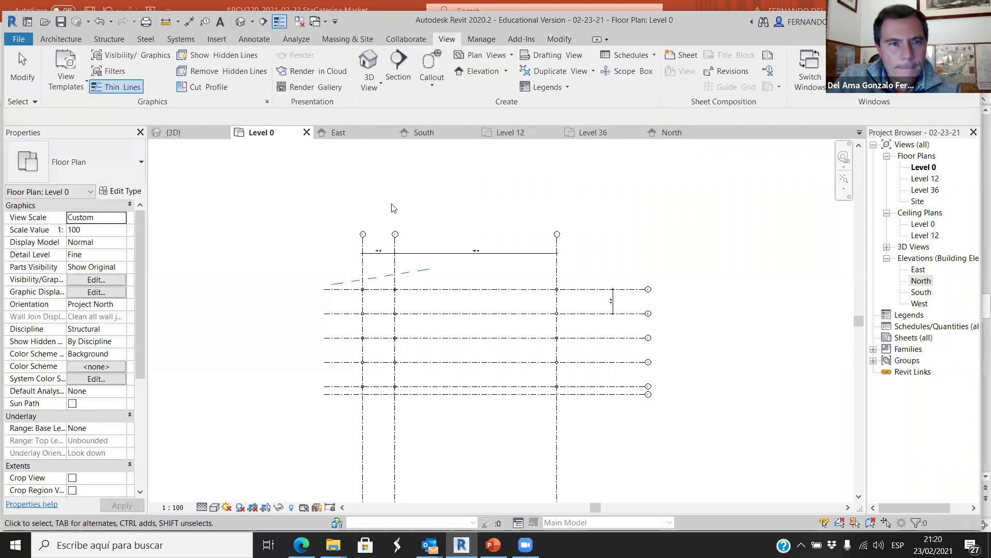
- Recheck the extent of the Level 0 plan, and inspect the vaulted structure in the East elevation before closing that view
scroll(392, 209, down, 2)
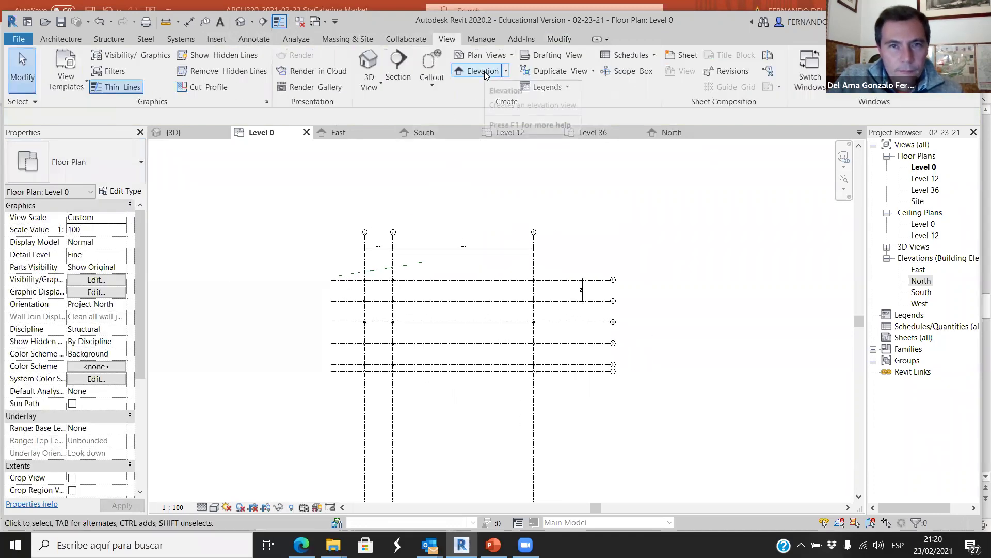
scroll(439, 240, down, 2)
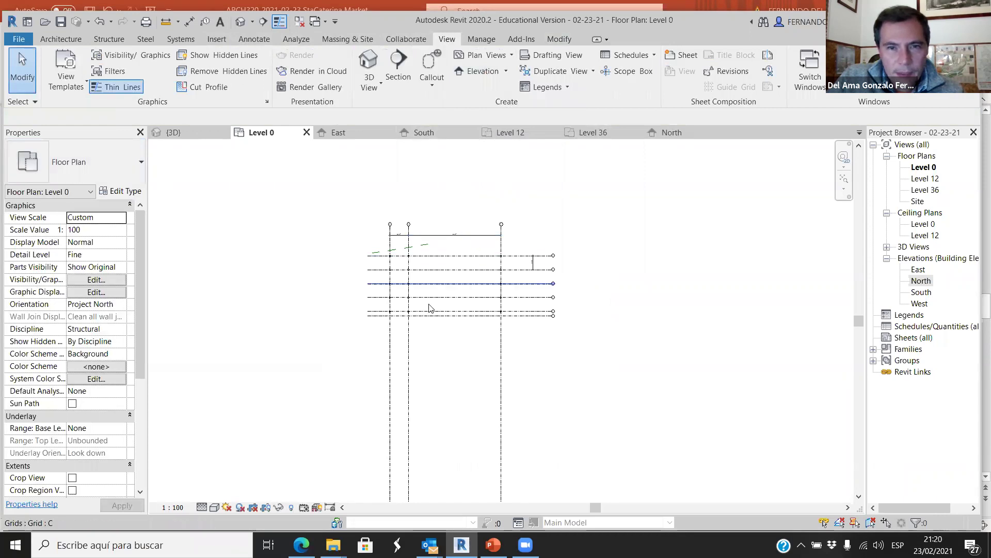
scroll(421, 322, down, 2)
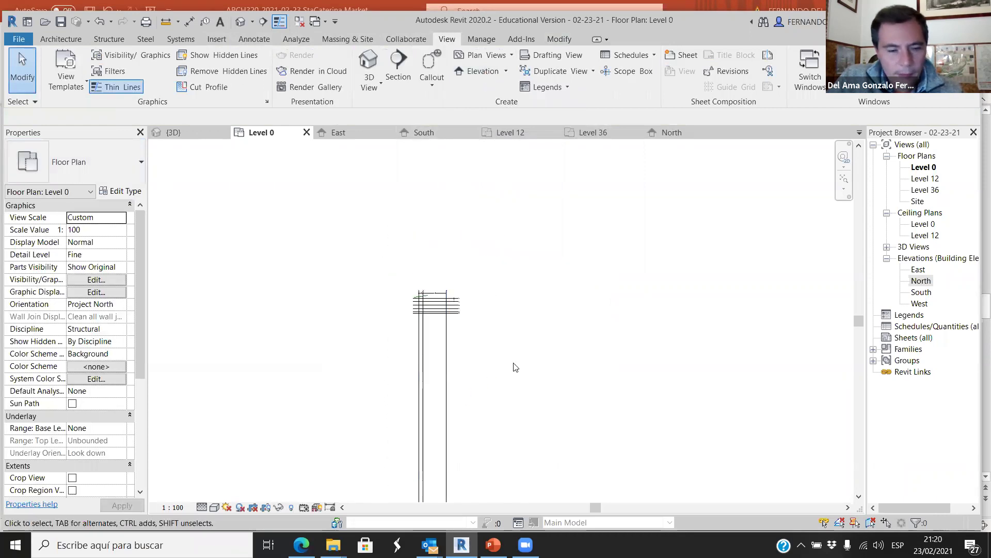
scroll(403, 331, up, 6)
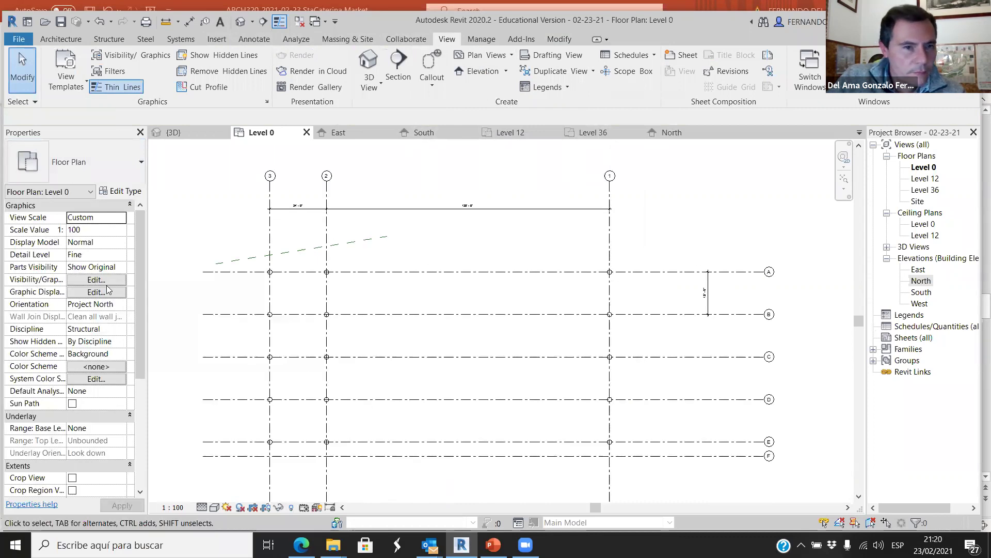
scroll(285, 301, down, 2)
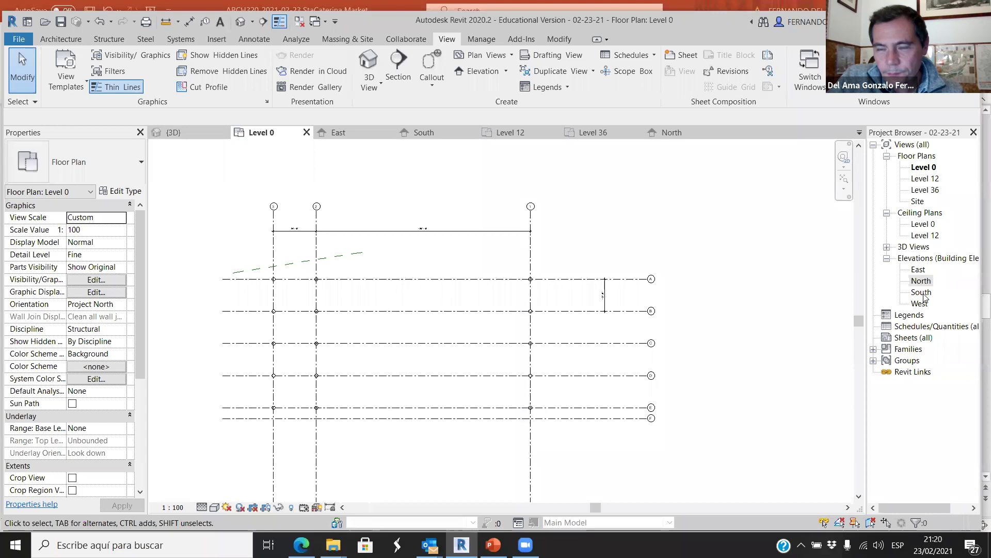
double_click(919, 270)
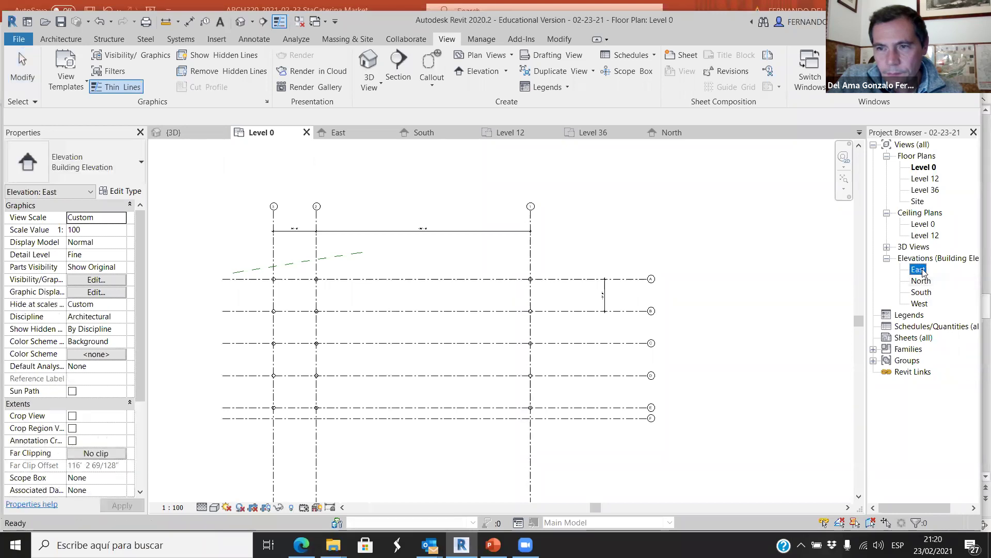
scroll(831, 343, up, 5)
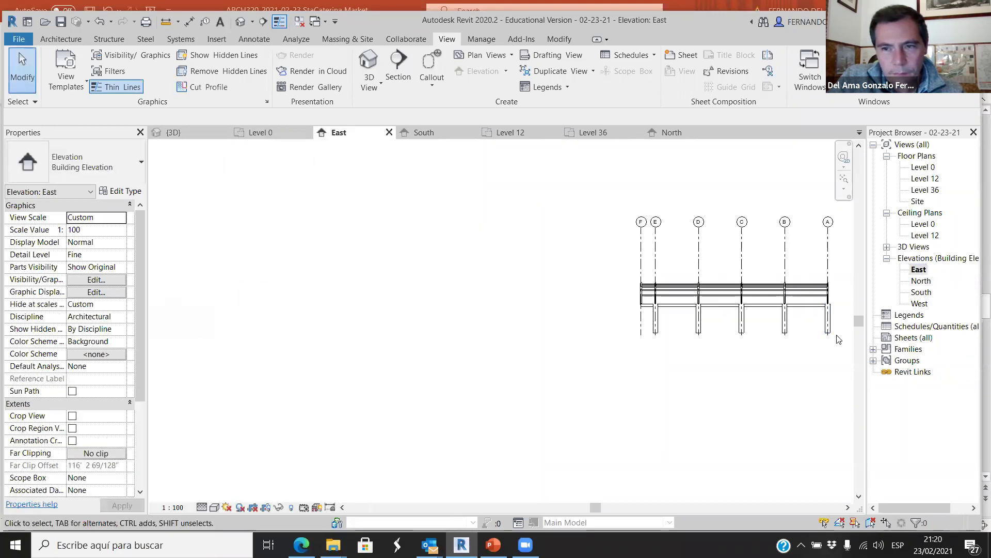
scroll(619, 287, down, 3)
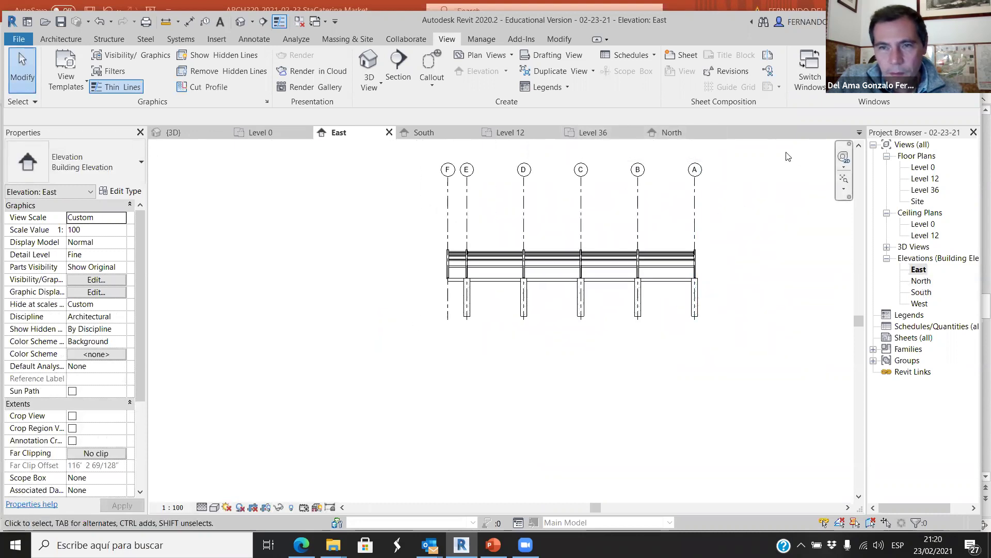
click(389, 133)
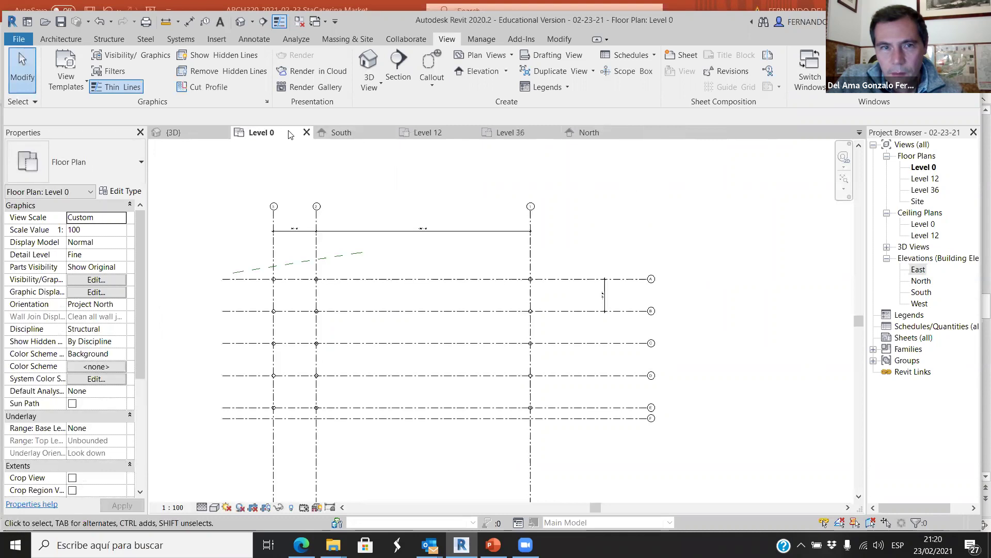
- Recheck the North elevation for any model elements between the grids and close that view
click(594, 133)
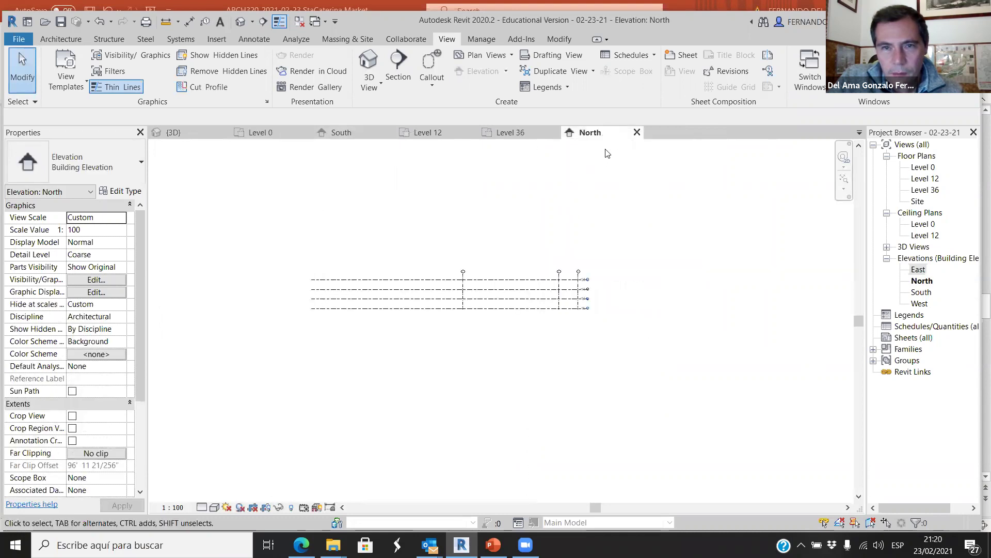
scroll(526, 239, up, 8)
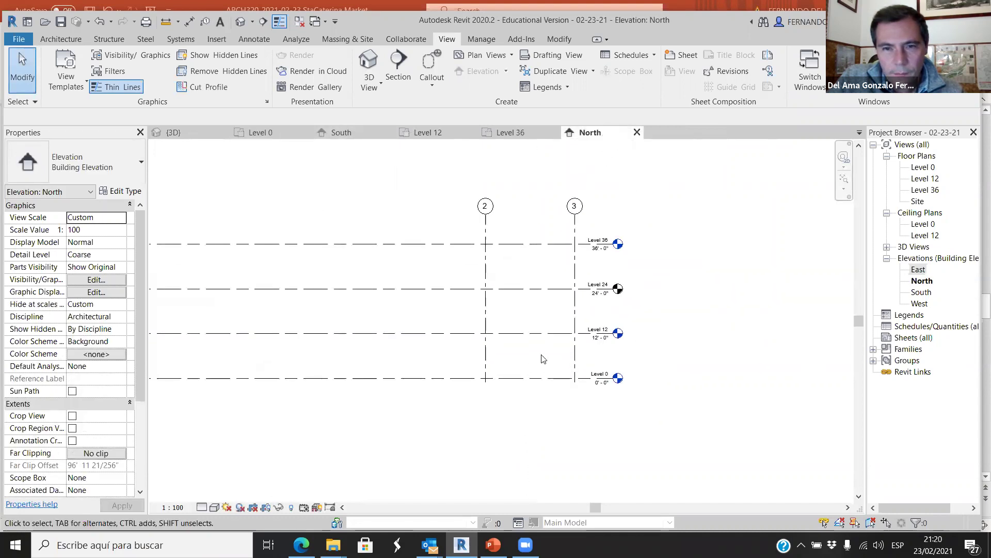
scroll(593, 298, down, 3)
drag(691, 405, 449, 247)
click(702, 359)
scroll(681, 320, down, 3)
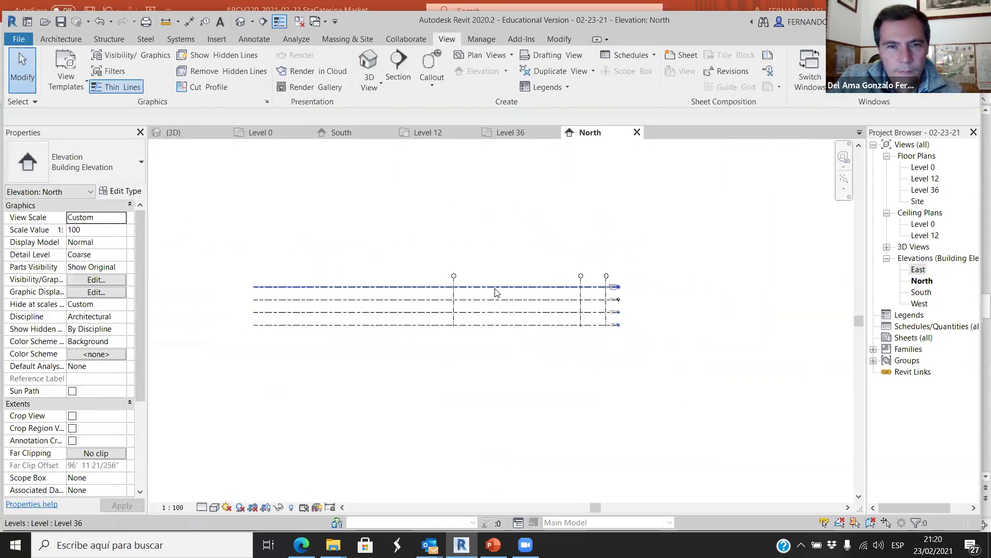
click(636, 133)
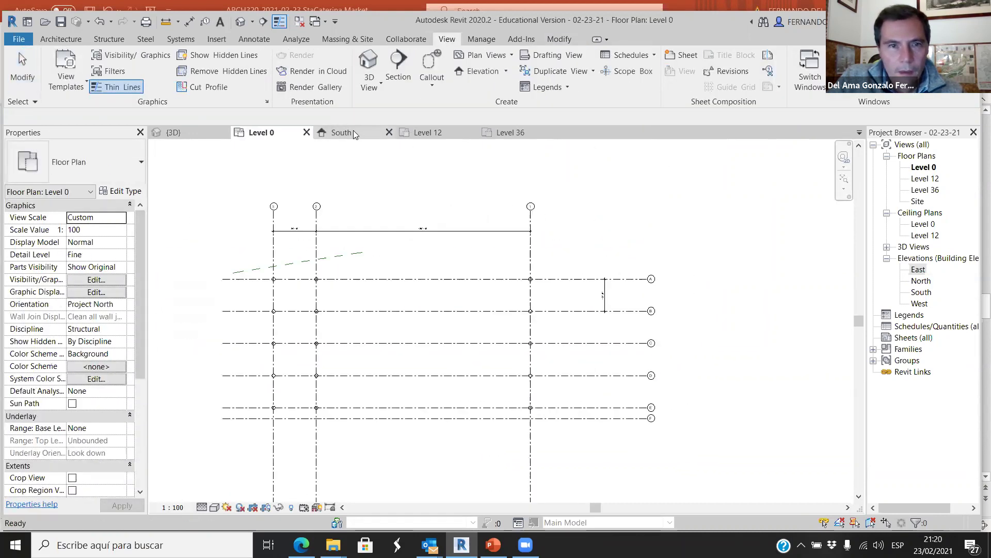
- Switch to the South elevation, frame the arched truss above the columns and start a Model Line
click(353, 131)
scroll(444, 226, up, 1)
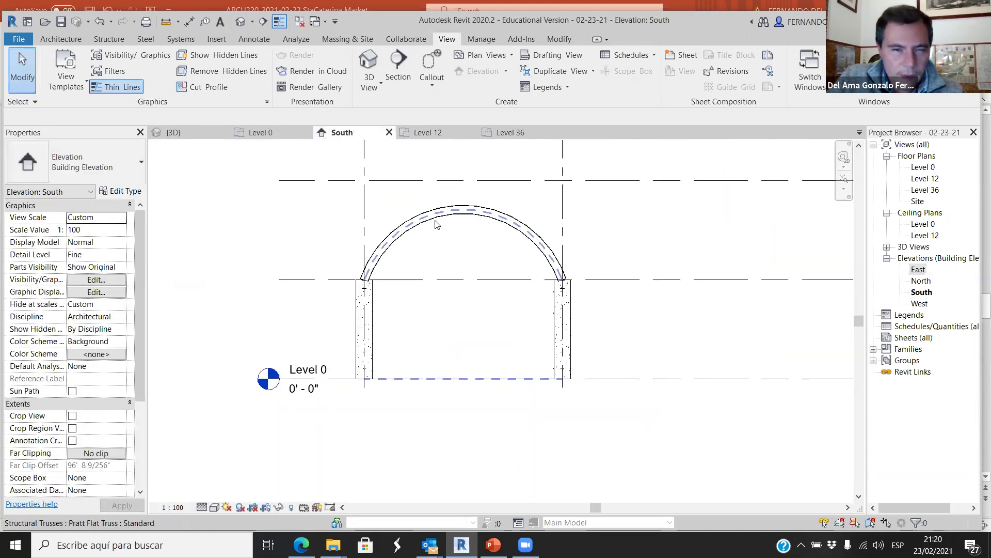
scroll(442, 227, up, 2)
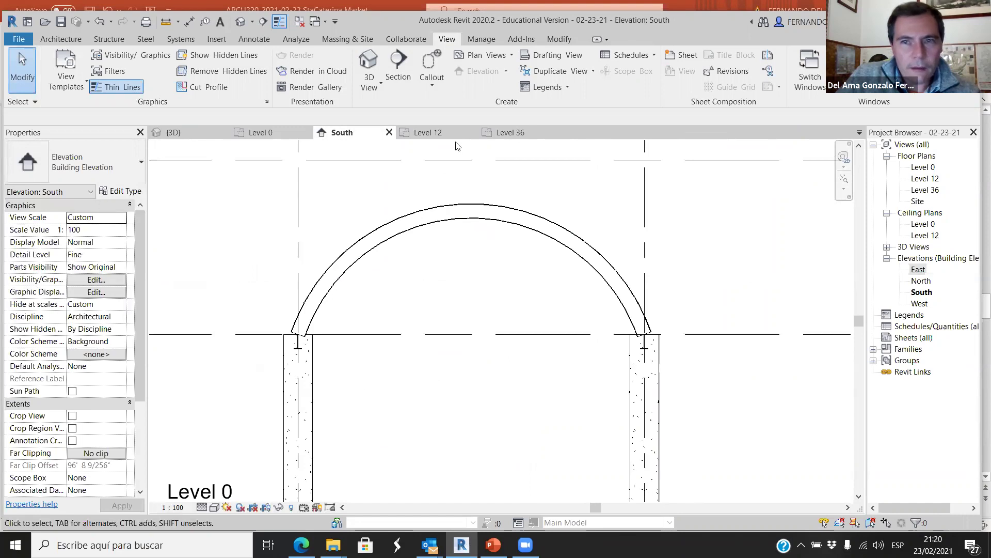
click(73, 39)
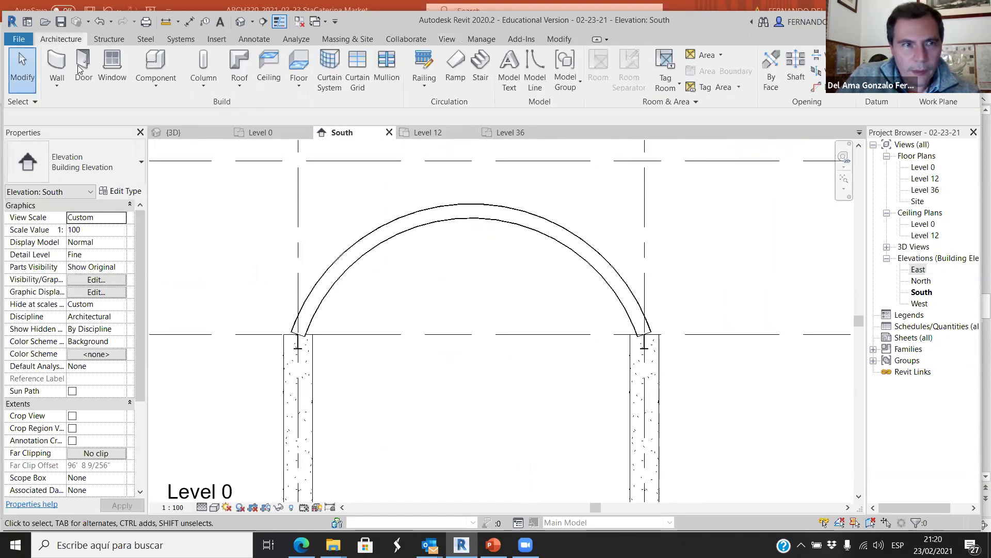
click(535, 67)
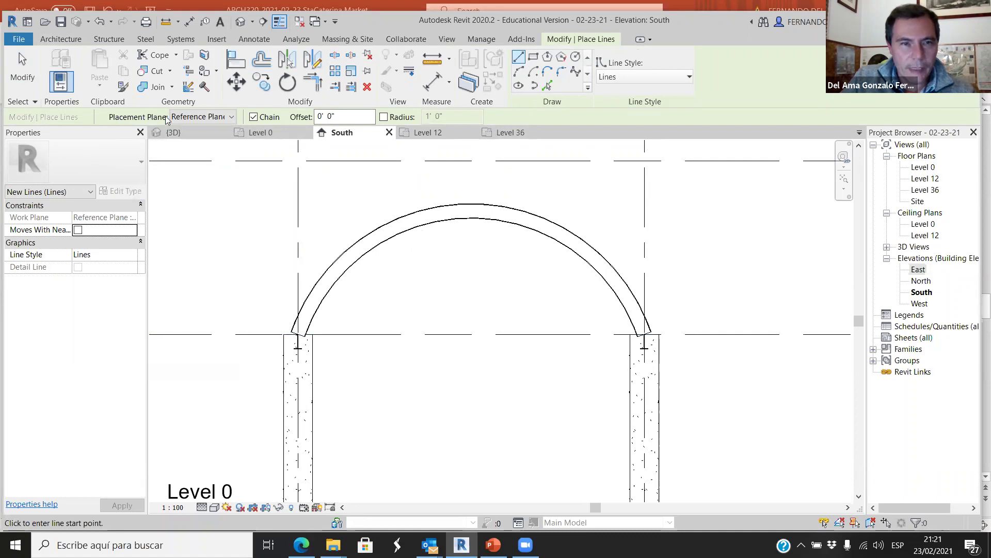
- Draw an arc model line on Reference Plane : Ref01 tracing the existing arch between its two column supports, radius about 12' 10 29/32"
click(231, 117)
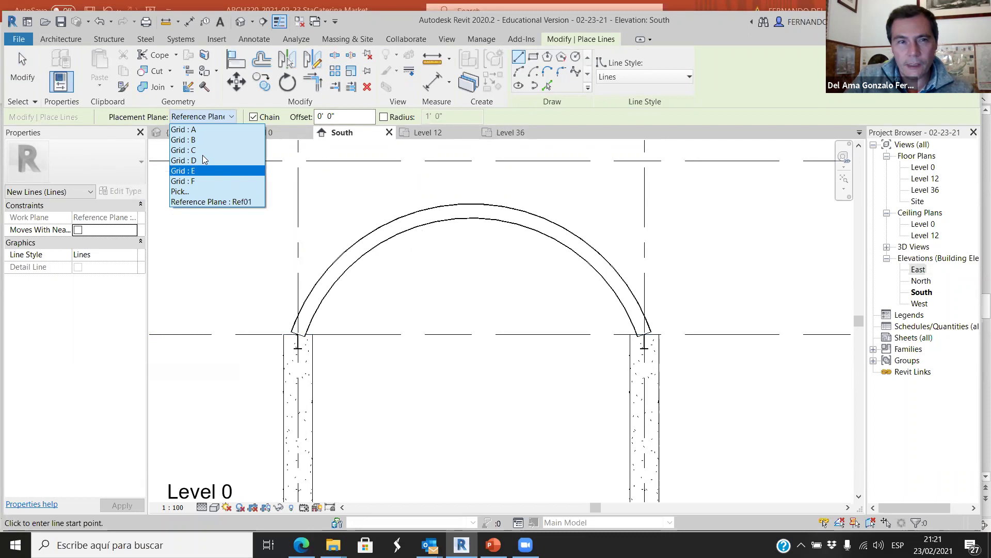
click(205, 202)
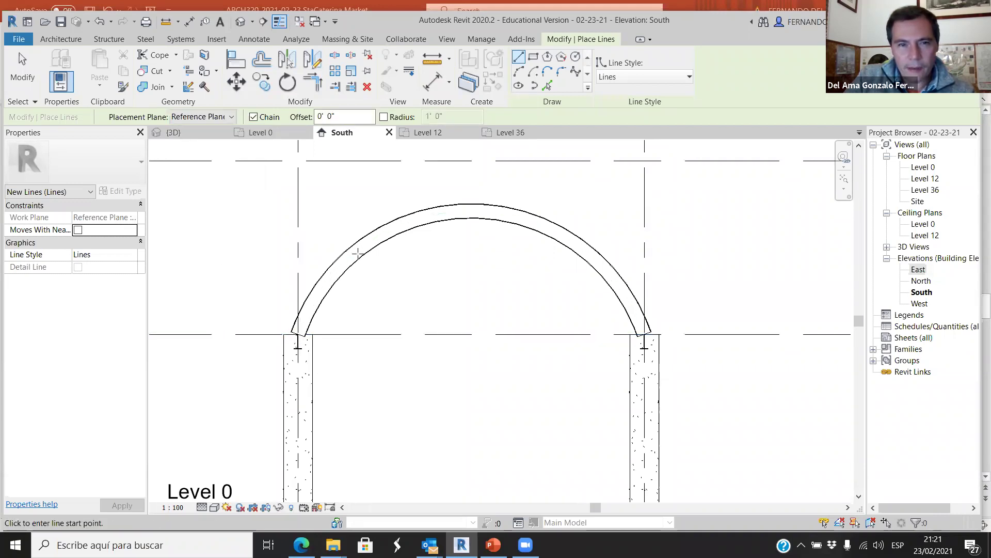
click(519, 73)
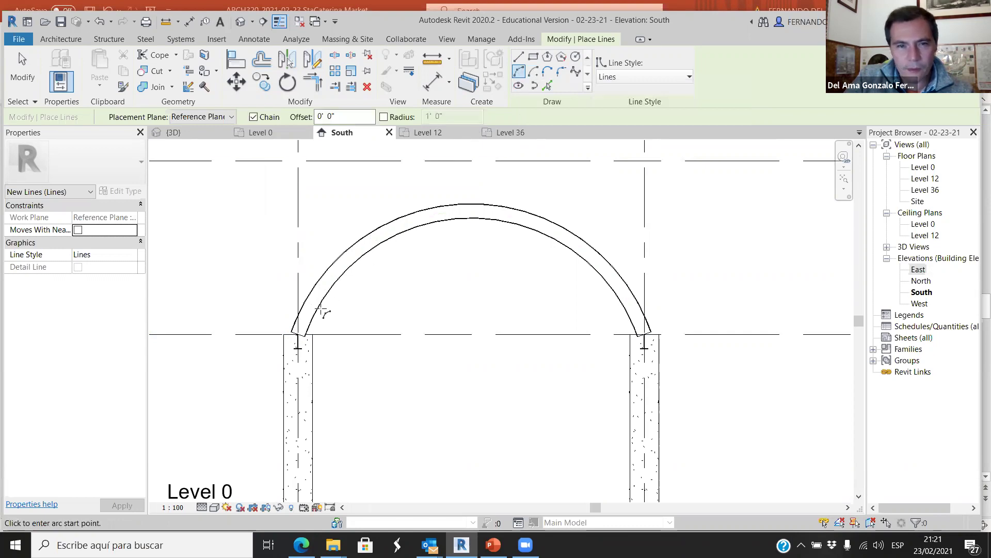
scroll(289, 348, up, 5)
scroll(287, 349, up, 4)
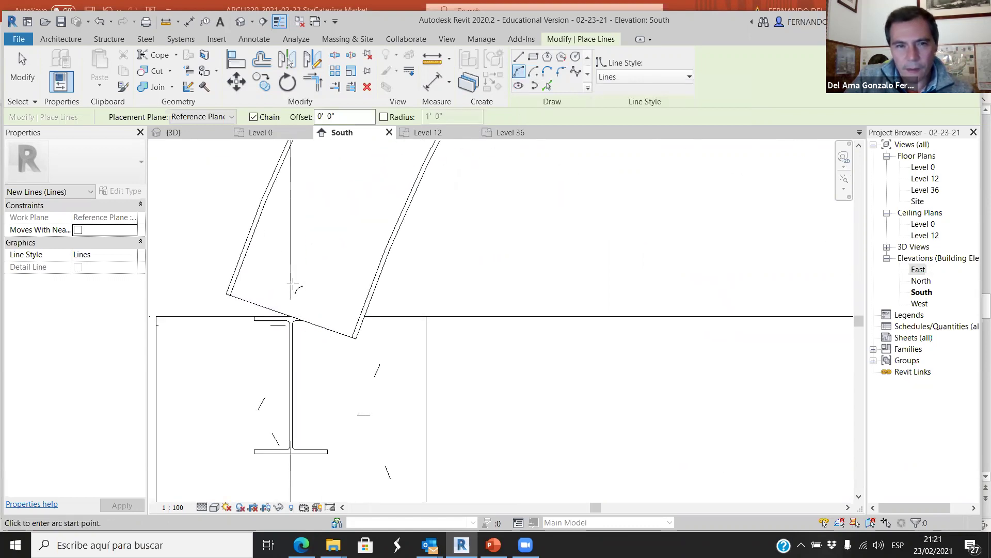
scroll(291, 316, up, 3)
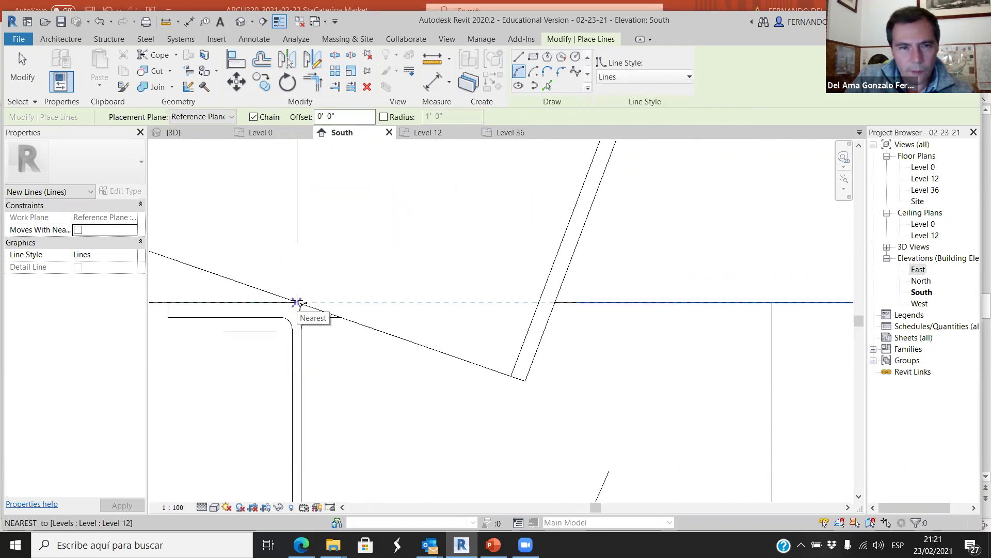
click(297, 302)
scroll(310, 266, down, 5)
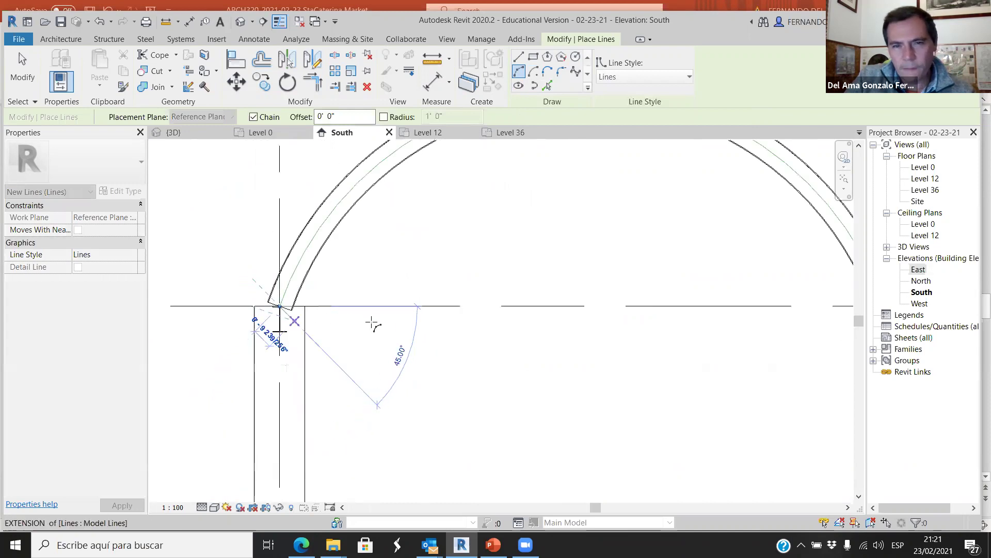
scroll(604, 310, up, 5)
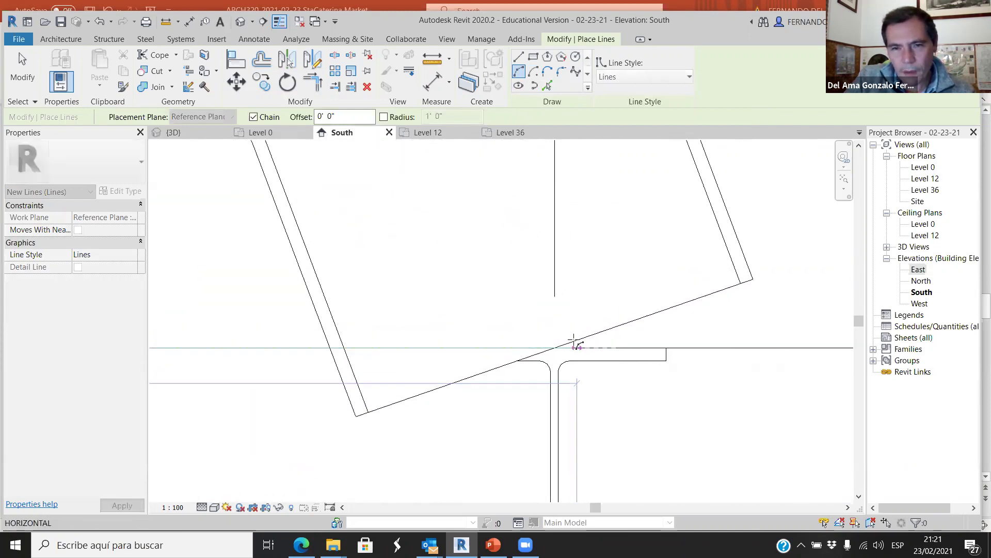
scroll(612, 353, down, 5)
click(485, 341)
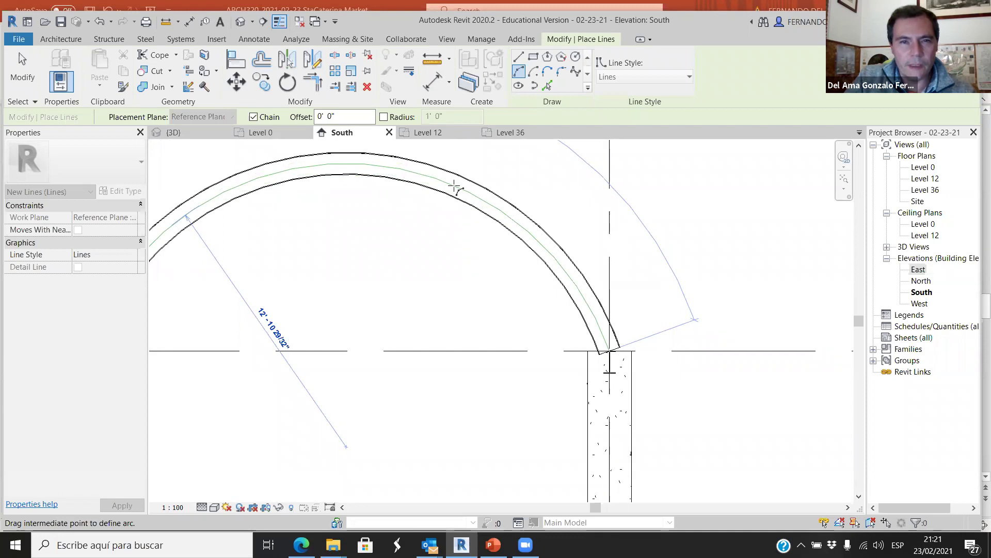
click(454, 186)
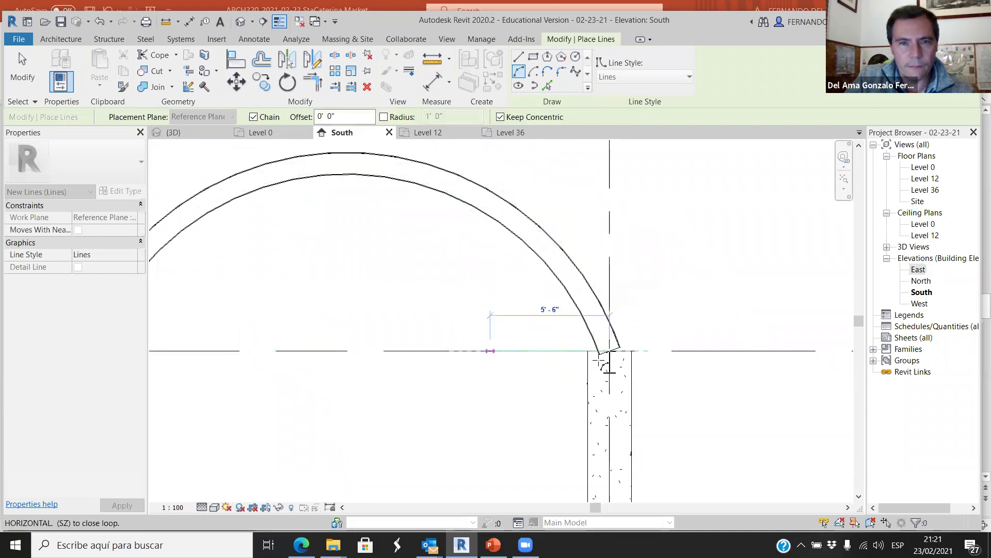
key(Escape)
key(Escape)
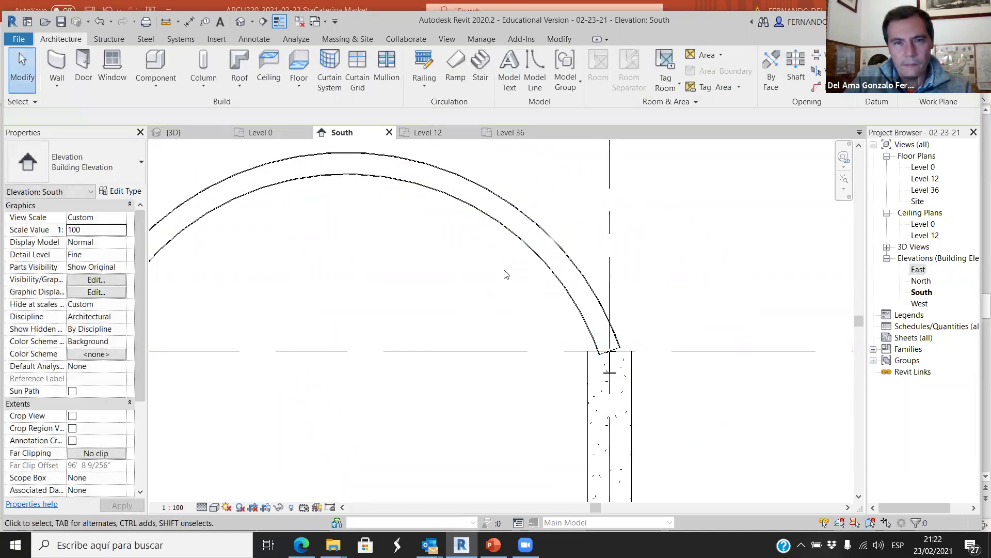
- Check the new arc line's position beside the vault in the 3D view, looking from the top
scroll(504, 273, down, 2)
click(205, 131)
scroll(636, 351, down, 5)
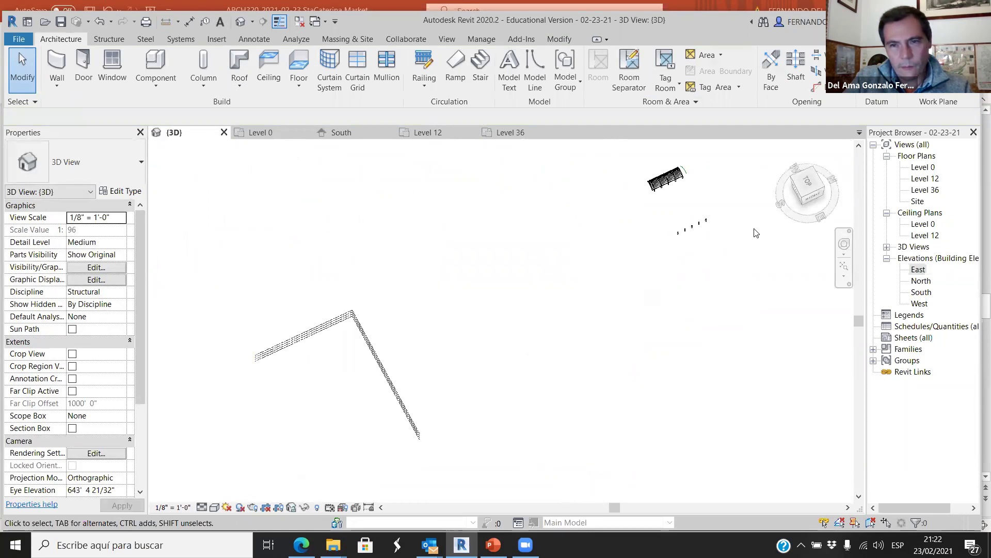
scroll(731, 227, up, 6)
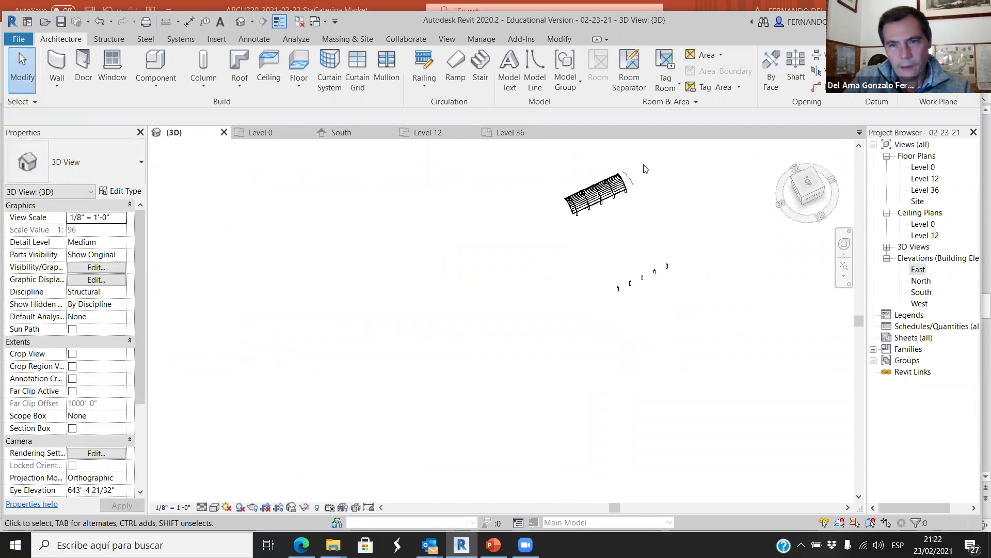
click(808, 183)
scroll(677, 277, up, 8)
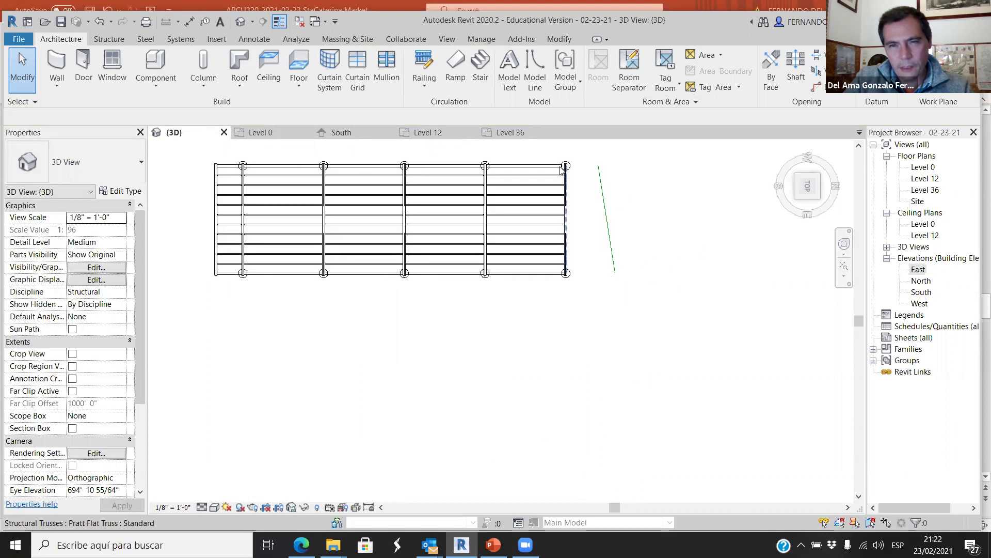
scroll(598, 164, up, 2)
click(603, 210)
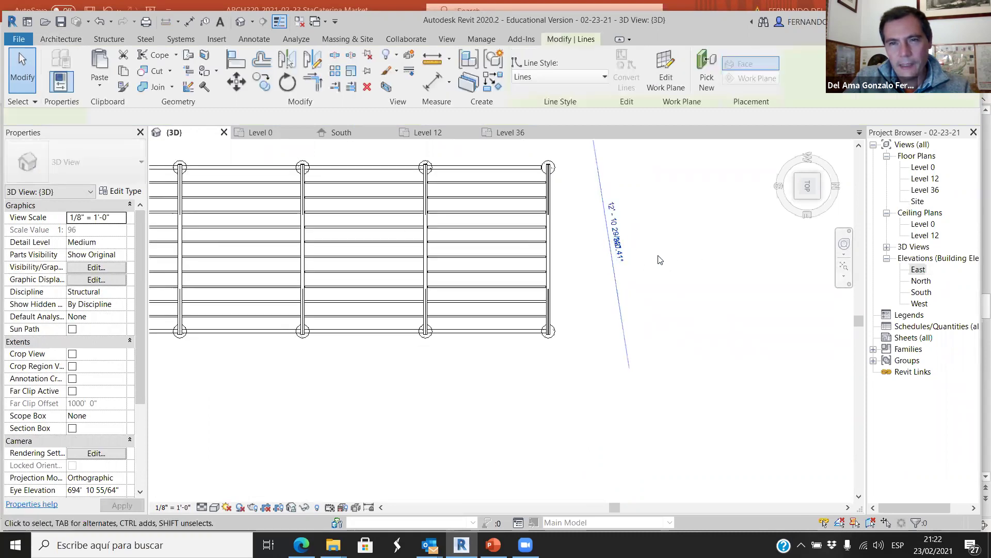
key(Escape)
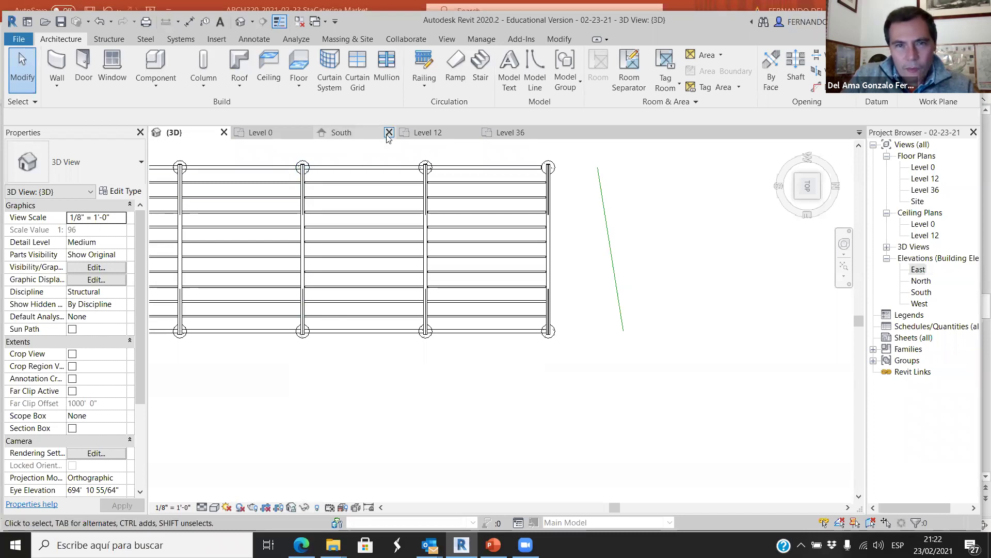
- Place a Pratt Flat Truss on the Level 0 plan along reference plane Ref01, spanning the narrow bay that ends at grid 2
click(280, 132)
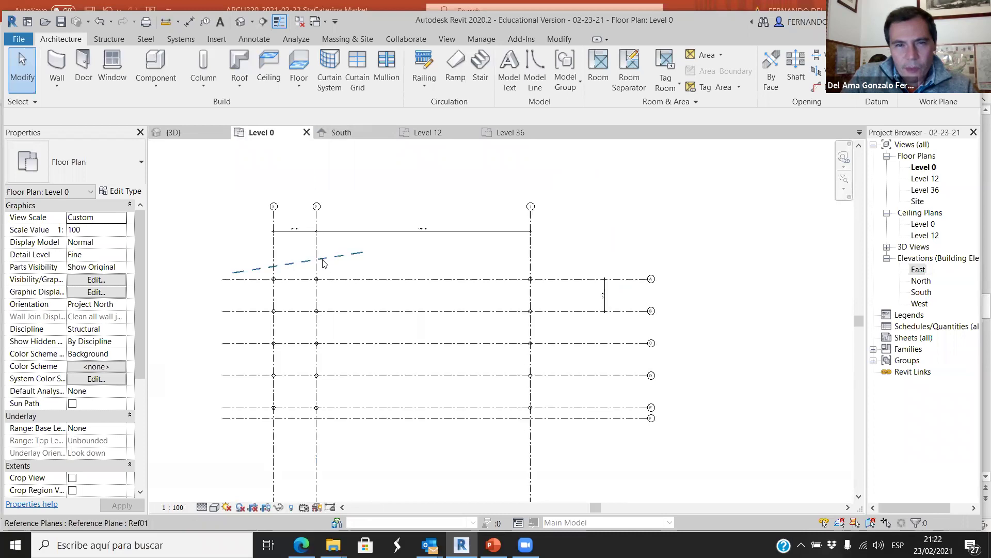
scroll(351, 268, up, 2)
scroll(242, 276, up, 3)
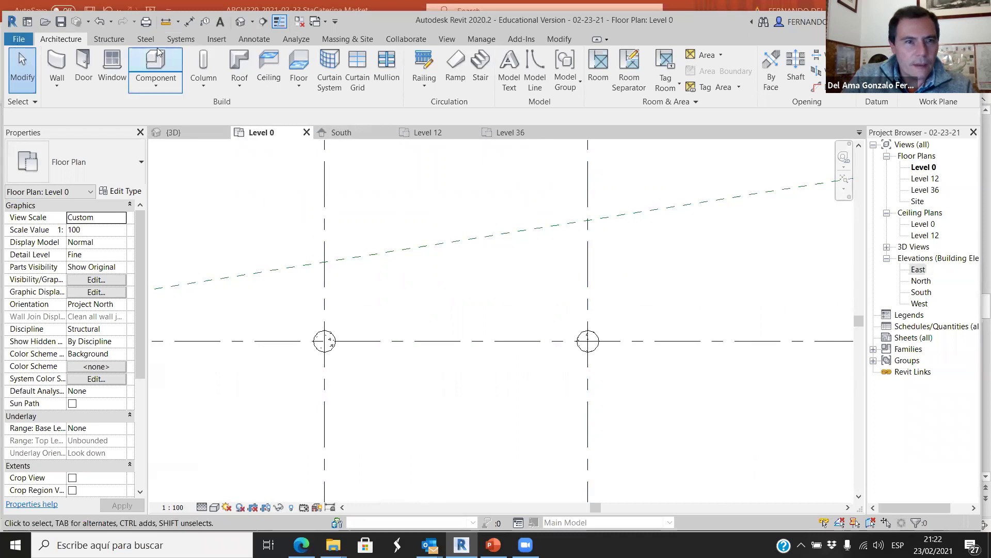
click(110, 39)
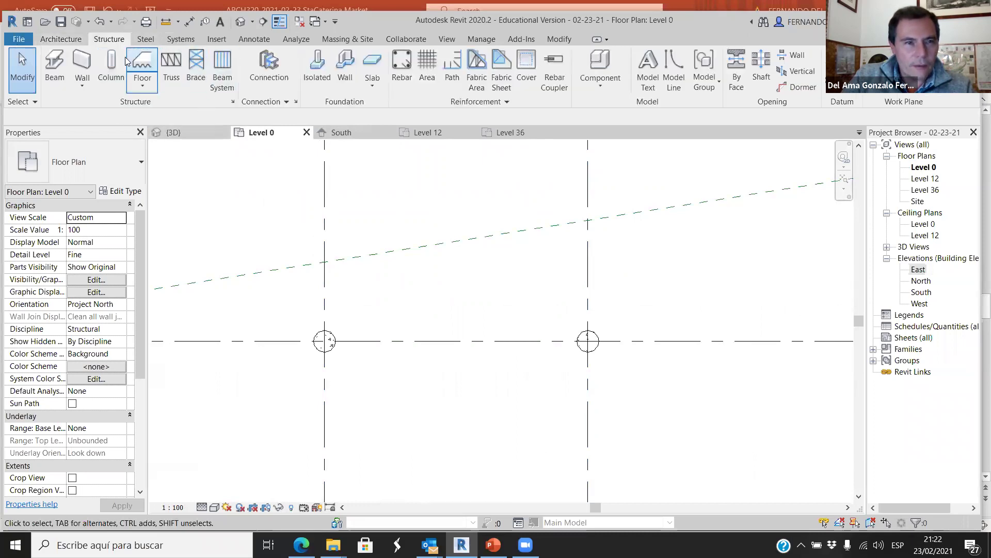
click(174, 61)
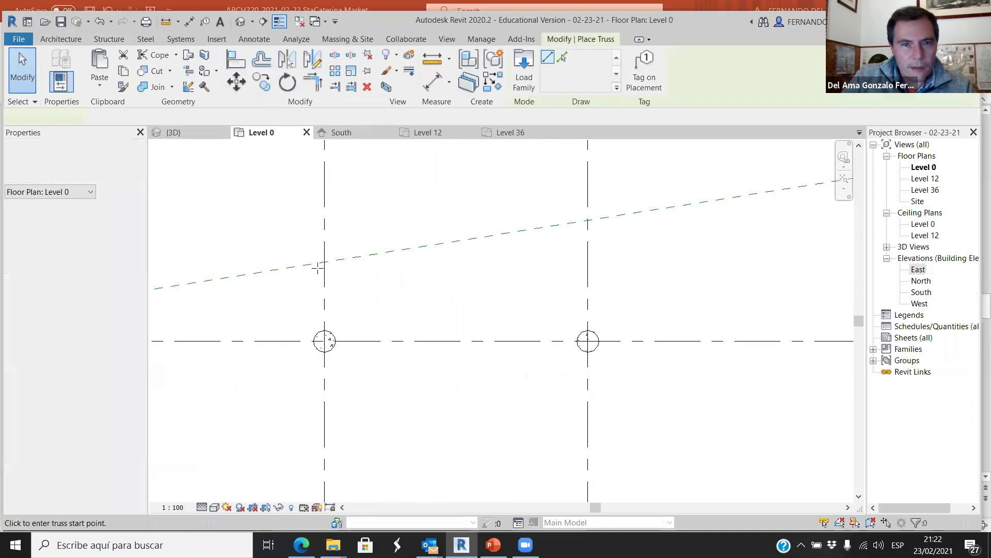
click(325, 257)
scroll(329, 288, down, 4)
scroll(517, 248, up, 3)
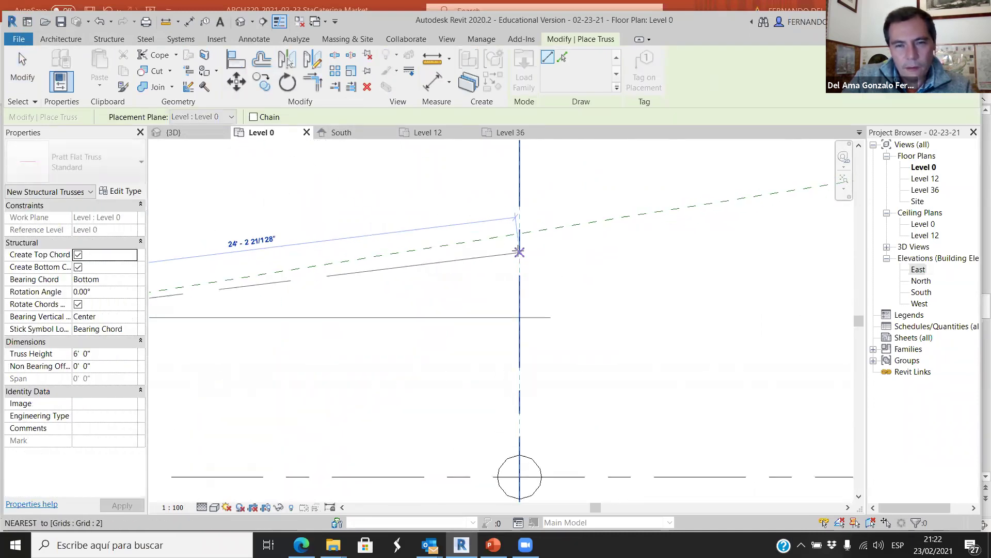
click(519, 232)
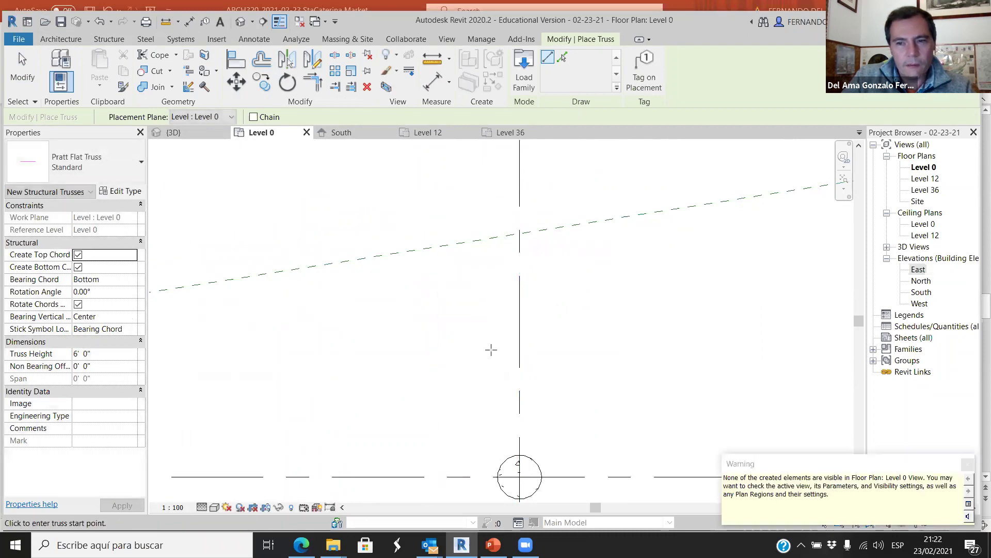
click(207, 134)
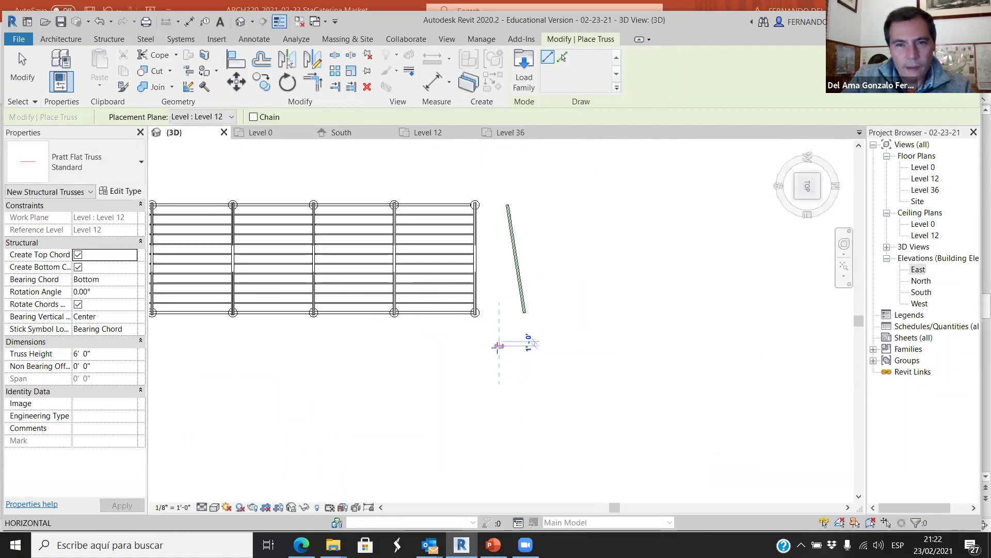
key(Escape)
key(Escape)
- Examine in 3D how the new truss sits relative to the arc line and the end of the vault
scroll(492, 301, up, 2)
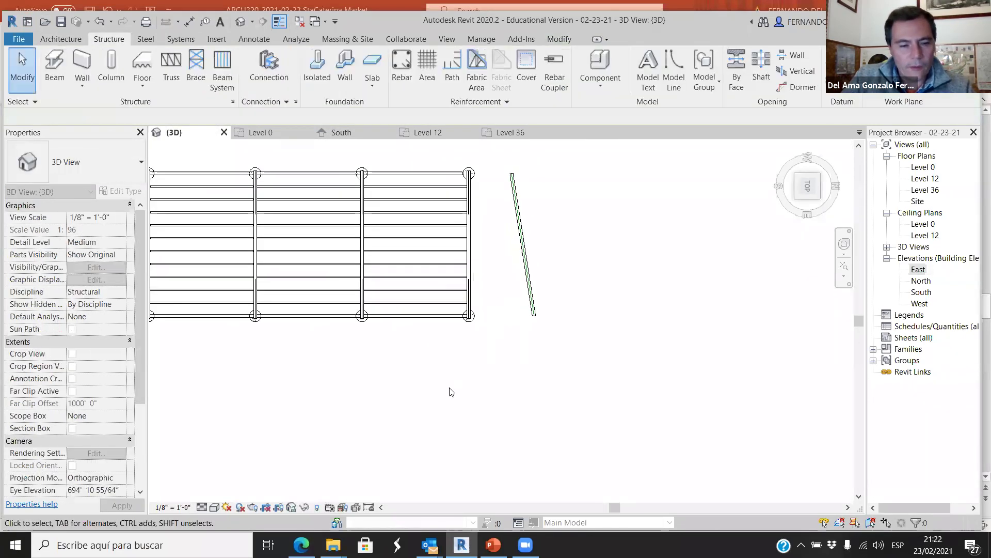
scroll(485, 366, down, 5)
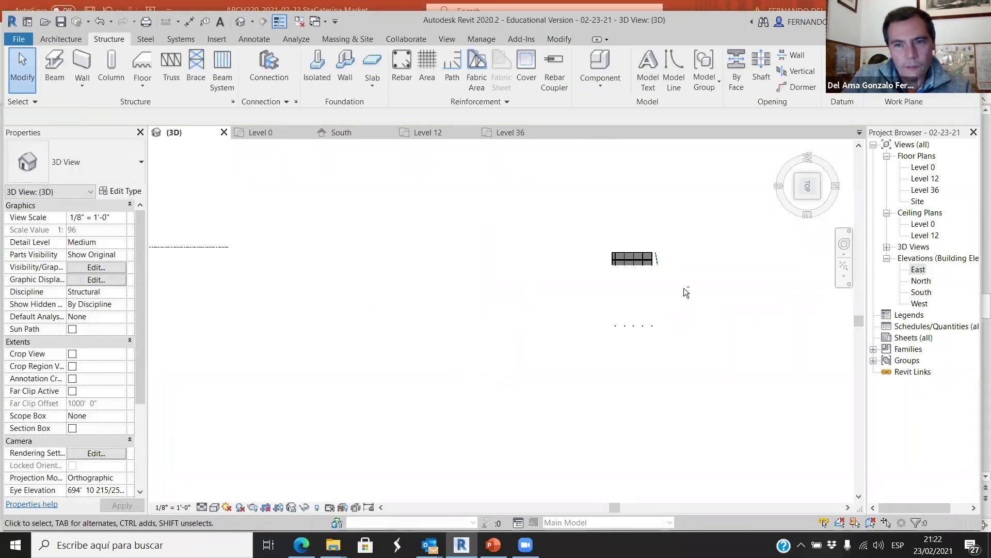
scroll(697, 264, up, 1)
scroll(377, 249, down, 3)
shift+middle_drag(550, 279, 458, 248)
scroll(434, 278, up, 5)
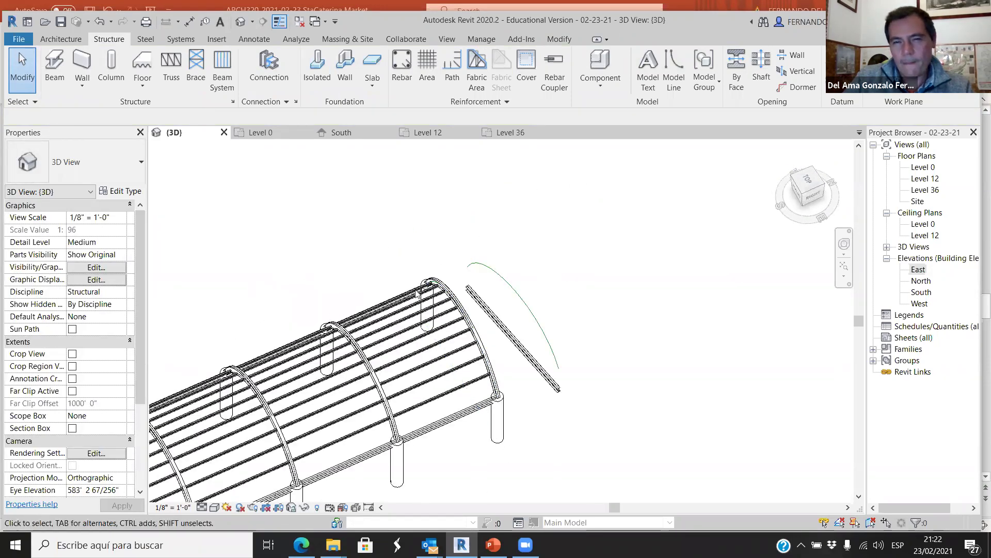
scroll(418, 294, up, 2)
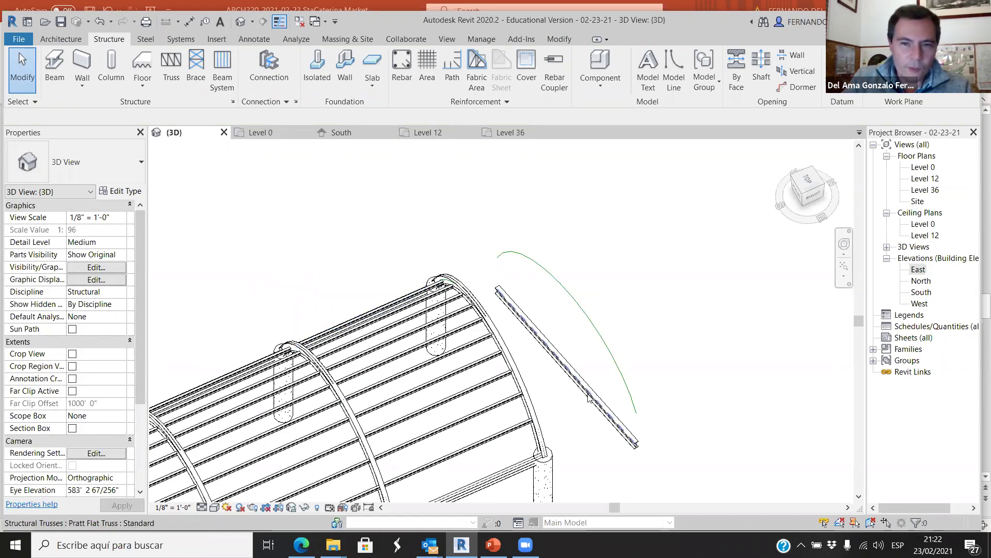
scroll(589, 400, up, 2)
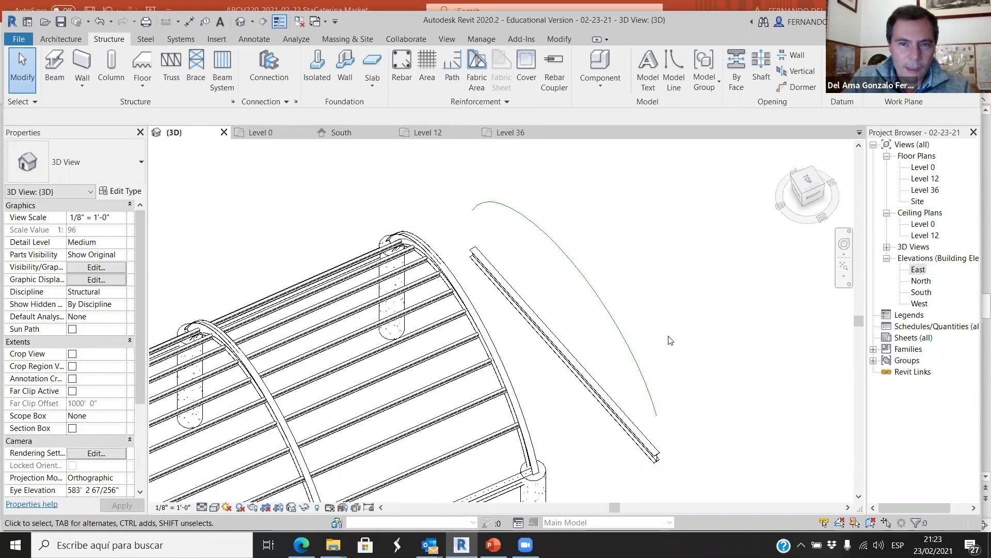
scroll(548, 335, up, 5)
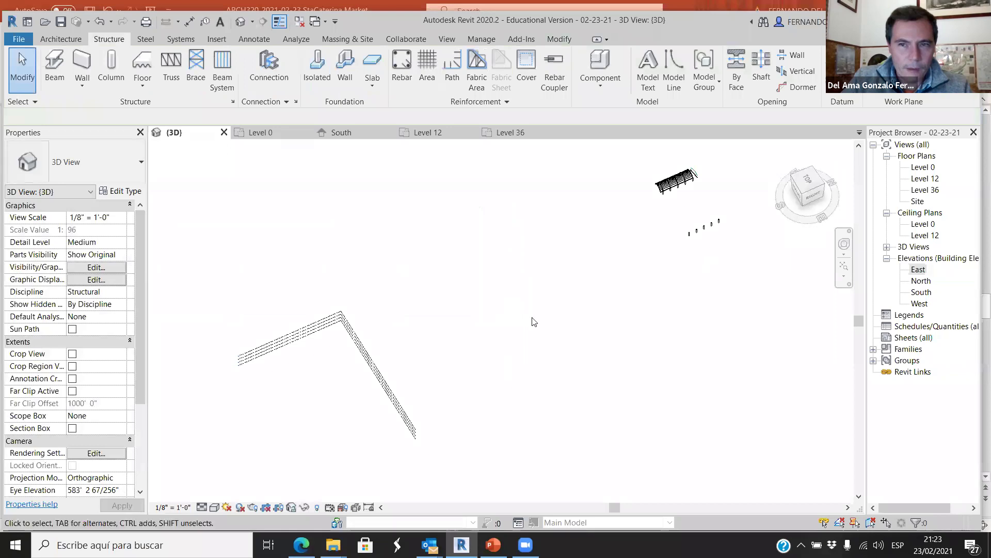
scroll(532, 315, down, 5)
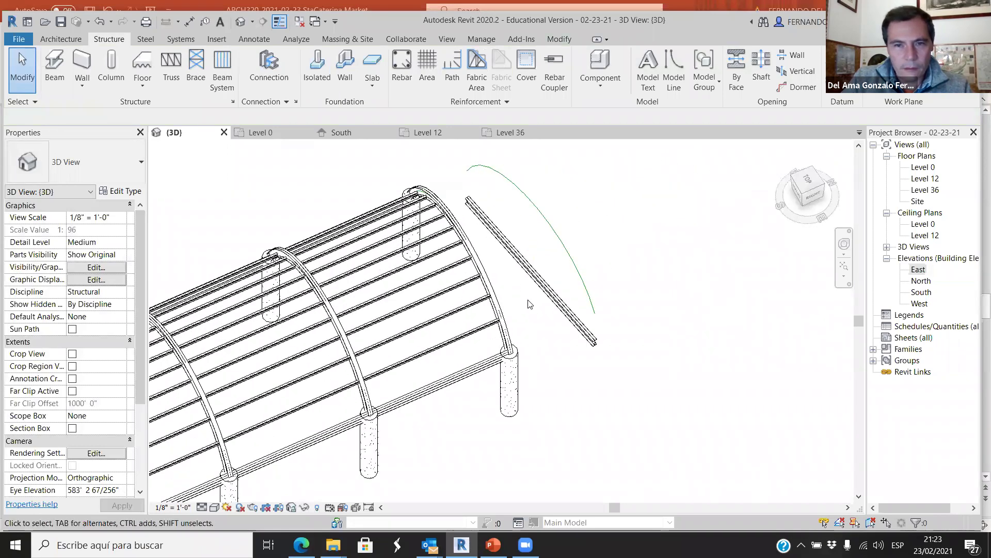
- Open the new truss's profile for editing and delete its straight top chord line
click(543, 296)
click(532, 75)
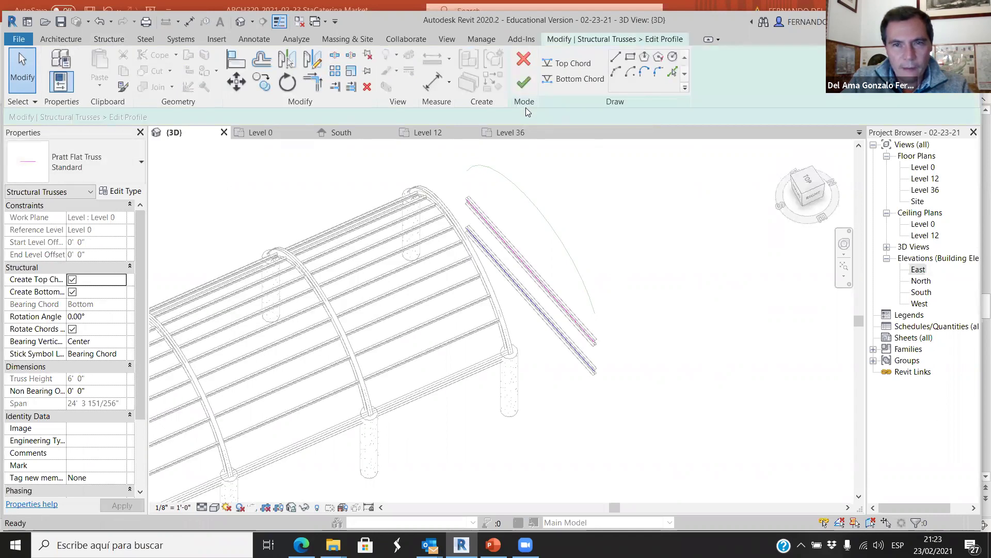
scroll(516, 268, up, 4)
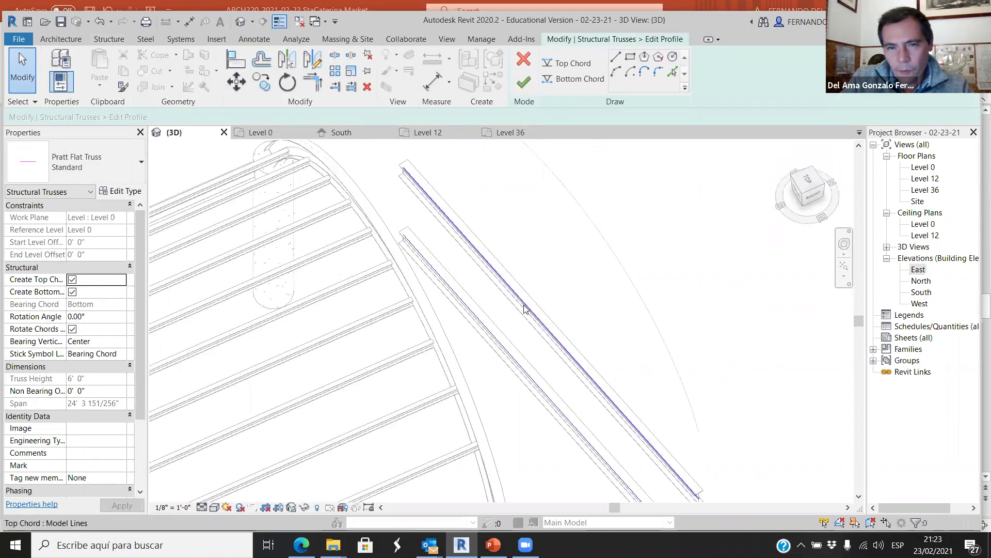
click(524, 308)
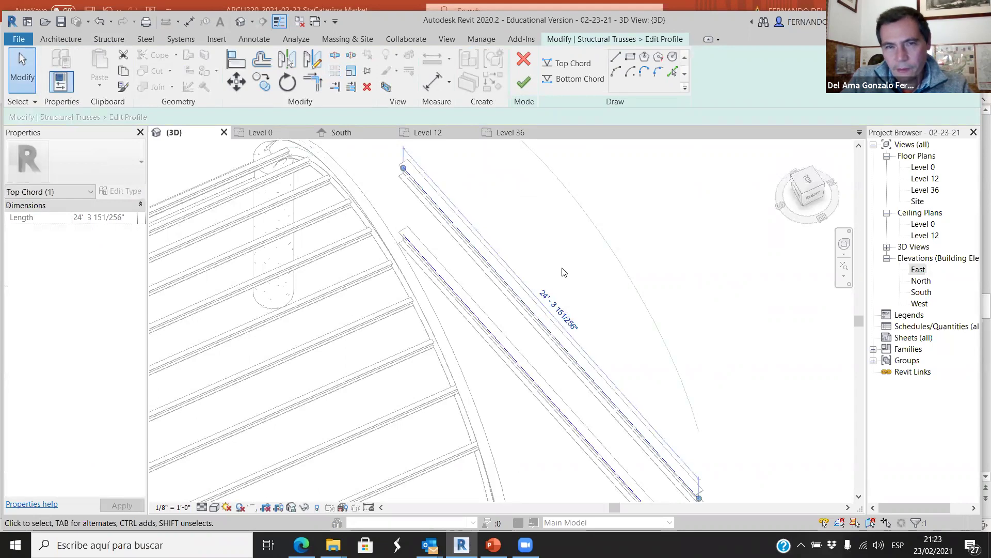
key(Escape)
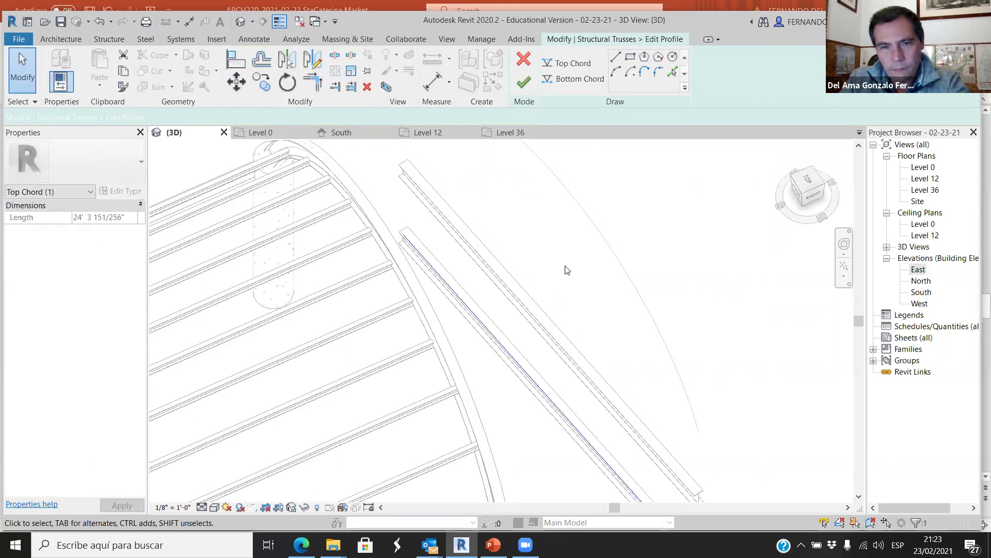
scroll(558, 289, down, 2)
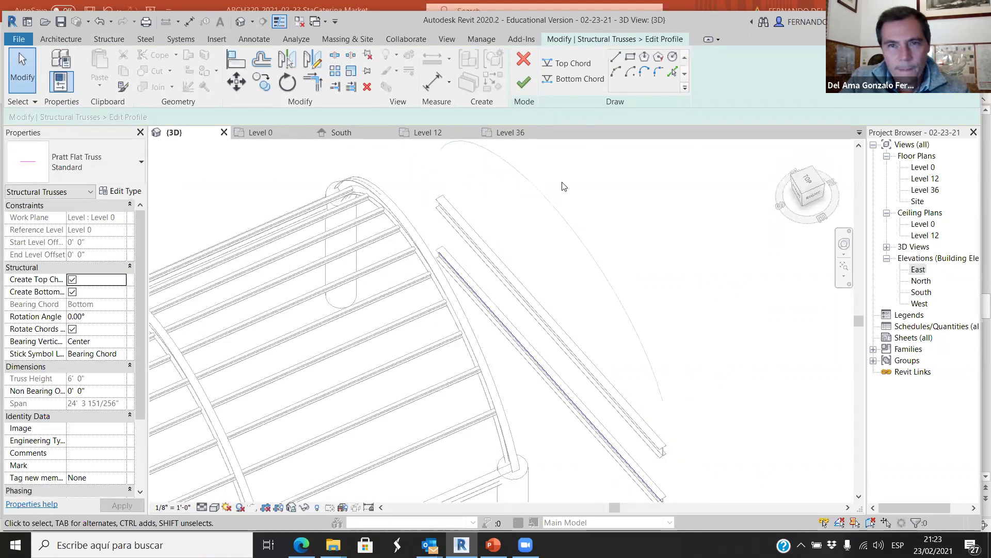
- Use the arc model line as the truss's new top chord by picking it, and finish the profile edit
click(572, 64)
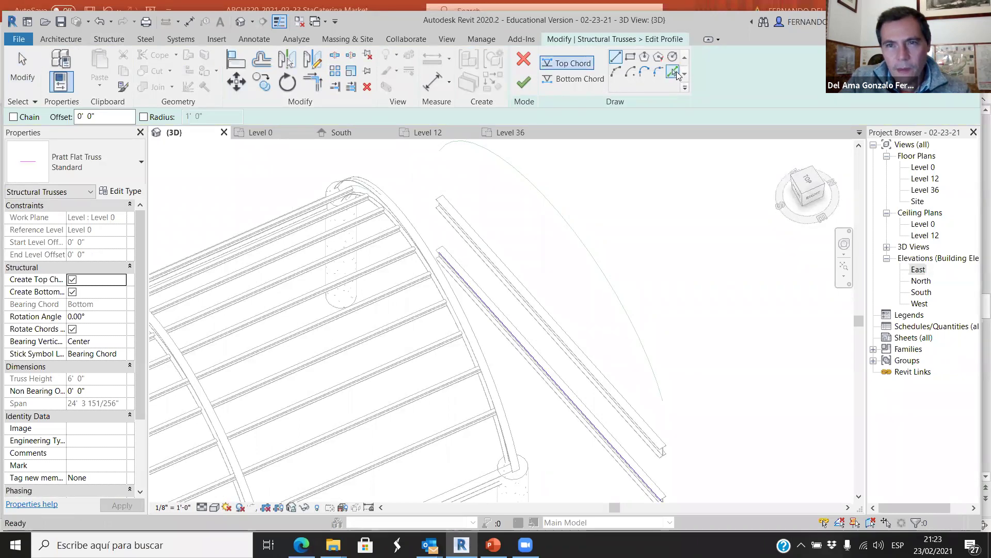
click(673, 72)
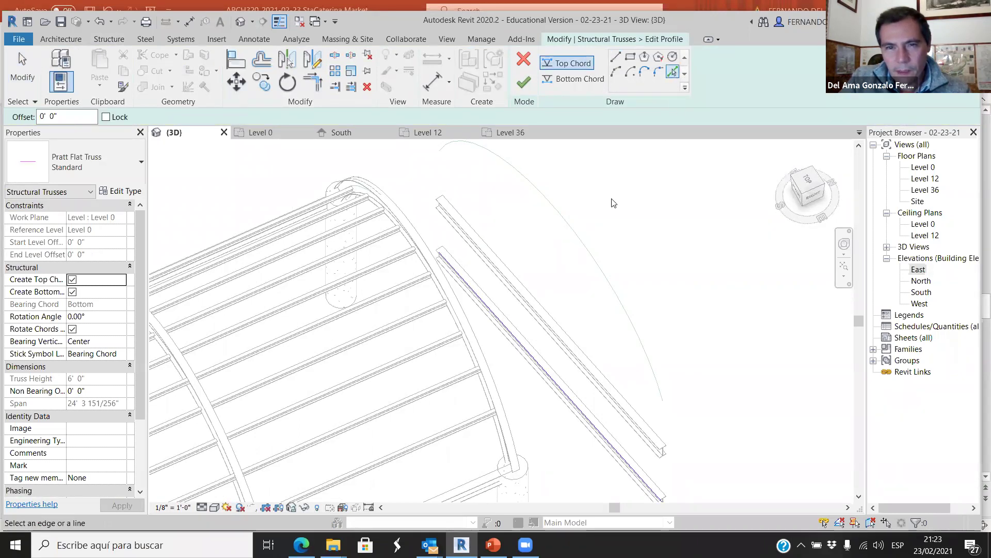
click(572, 230)
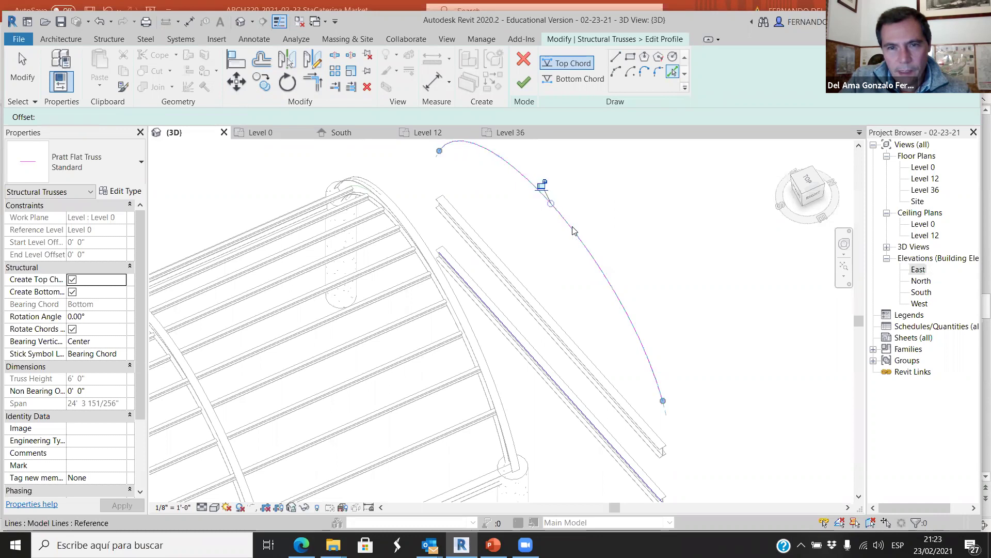
click(526, 83)
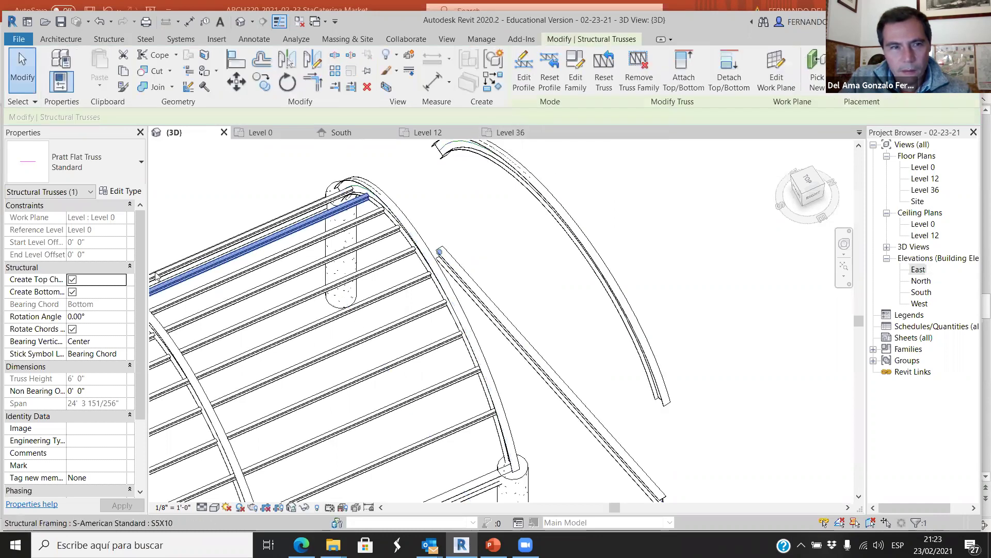
- Turn off bottom chord creation for the curved truss and deselect it
click(73, 292)
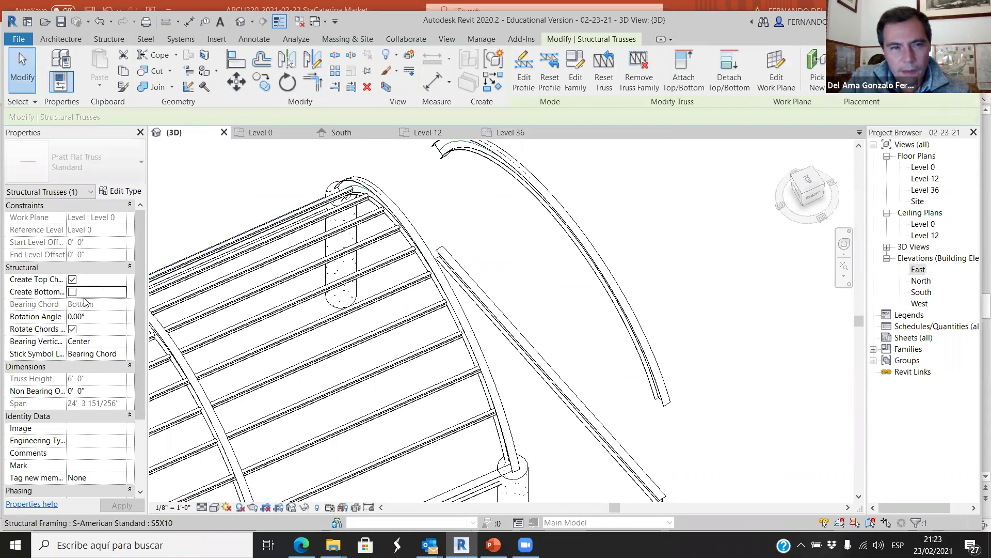
click(668, 272)
scroll(668, 271, down, 2)
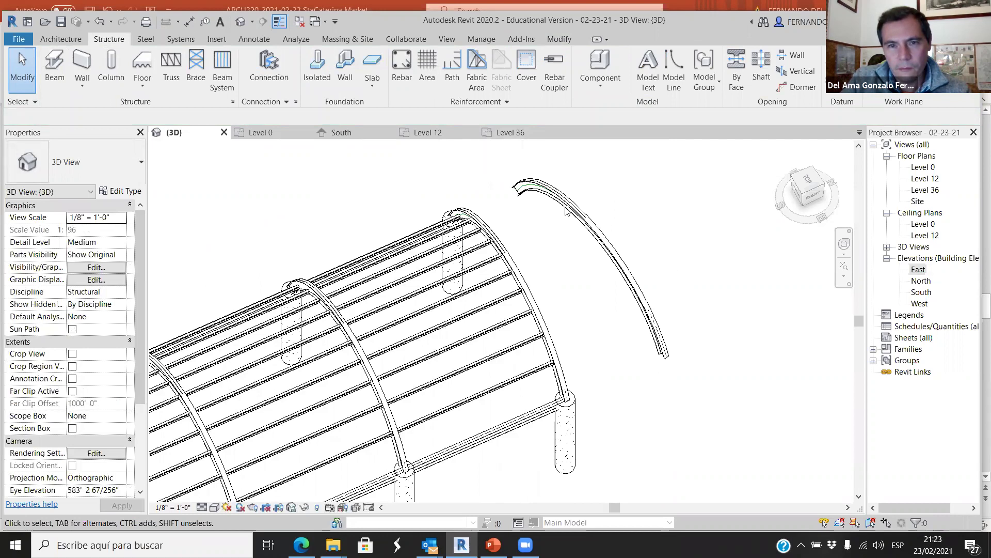
- Examine the curved truss up close and in relation to the vault's last arch, its columns and the remaining structure
scroll(566, 212, up, 5)
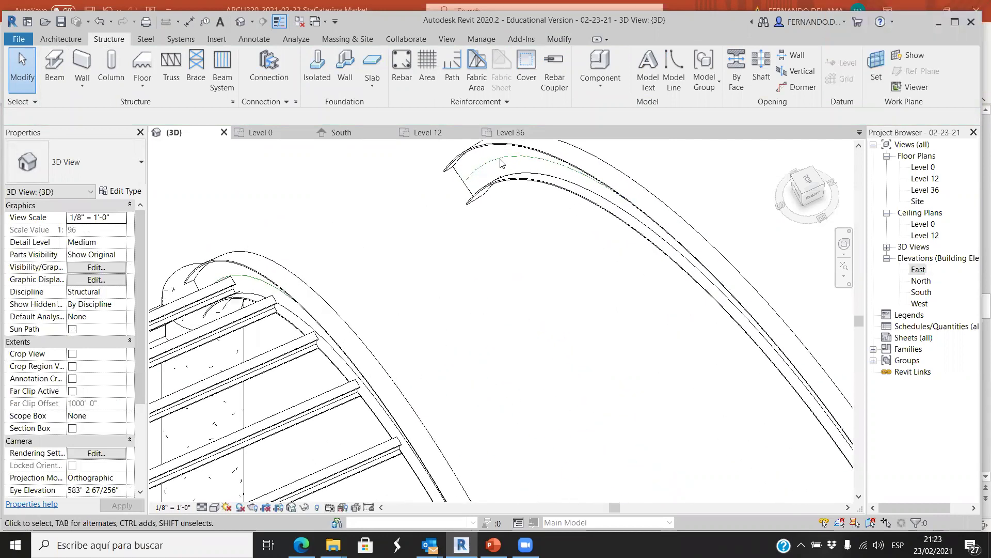
scroll(467, 216, down, 5)
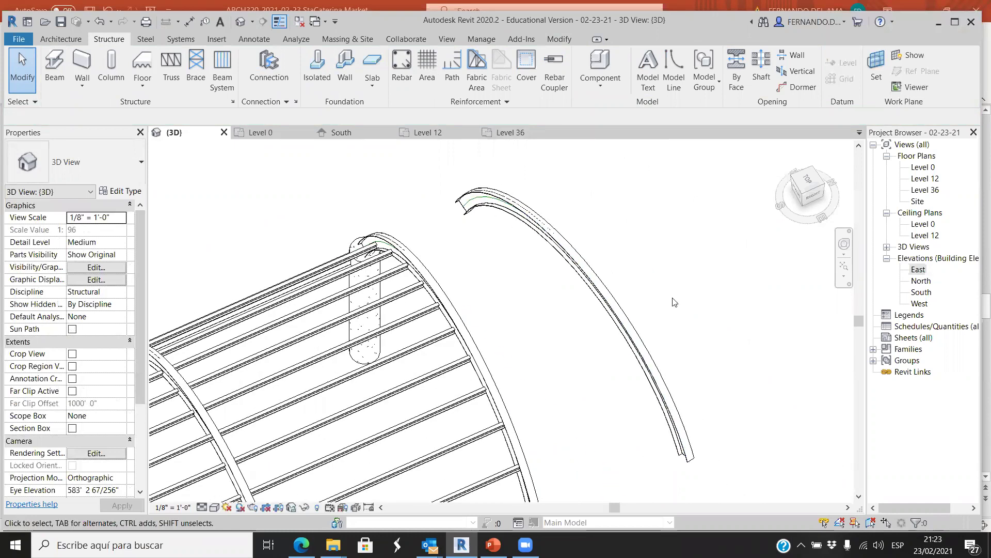
scroll(631, 257, down, 2)
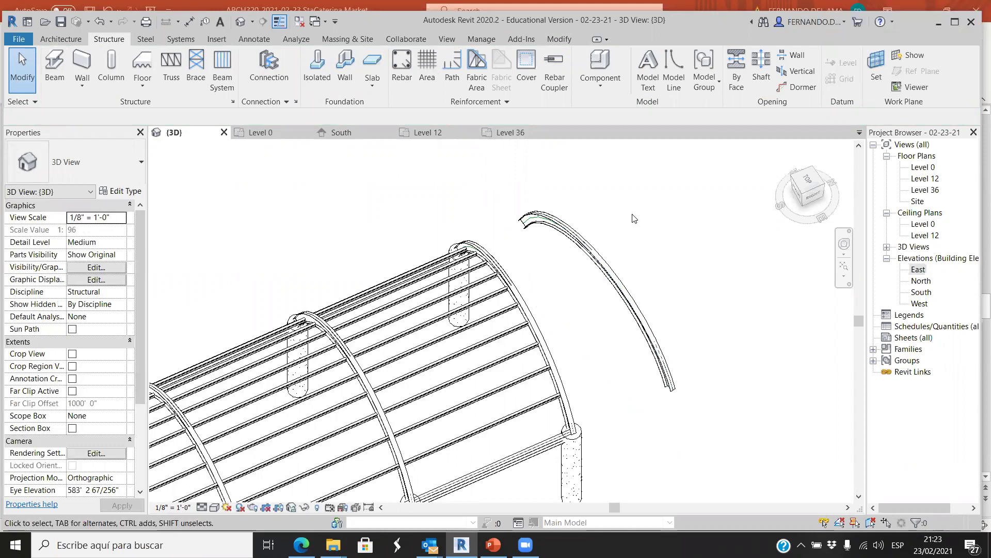
scroll(548, 294, down, 2)
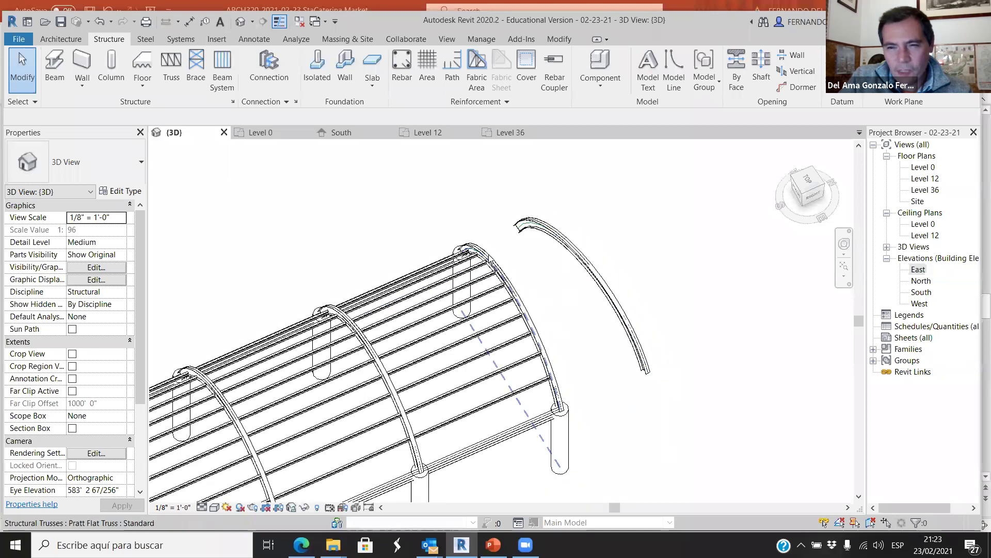
scroll(552, 291, down, 1)
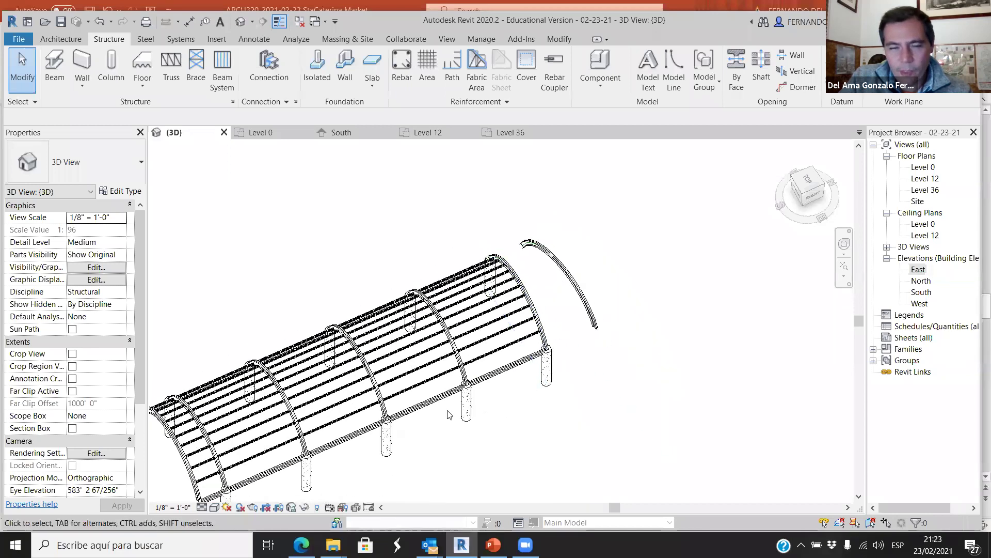
scroll(454, 407, down, 1)
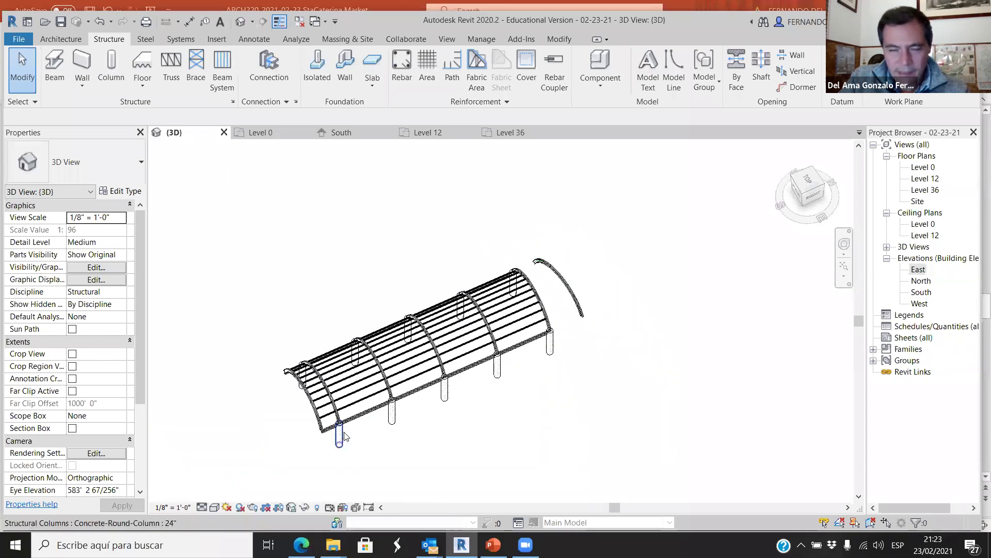
scroll(464, 344, down, 1)
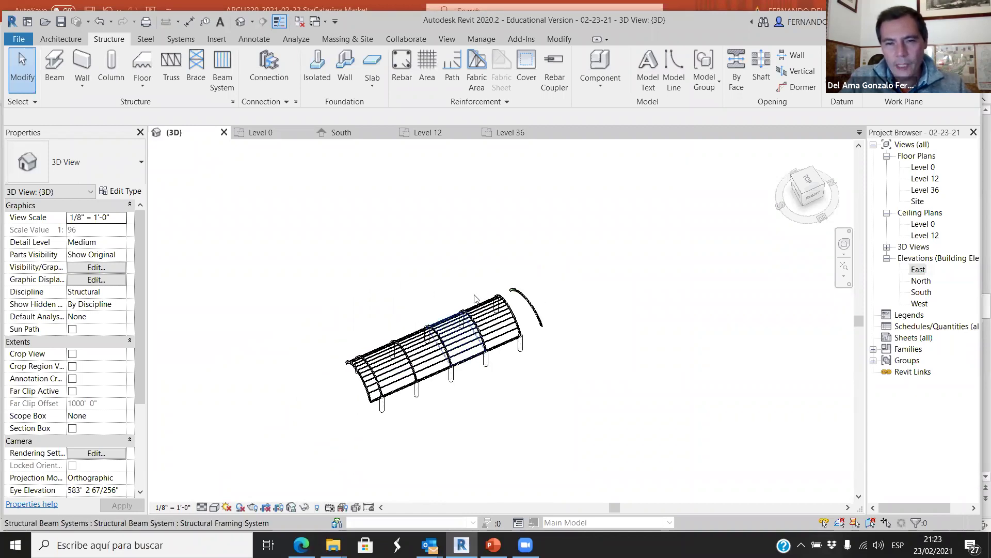
scroll(475, 298, down, 1)
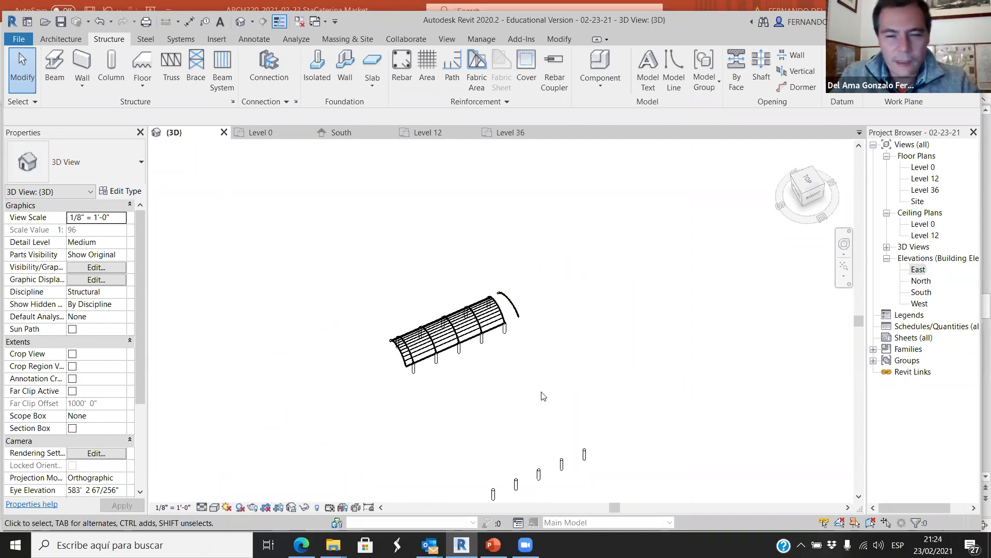
scroll(511, 310, up, 5)
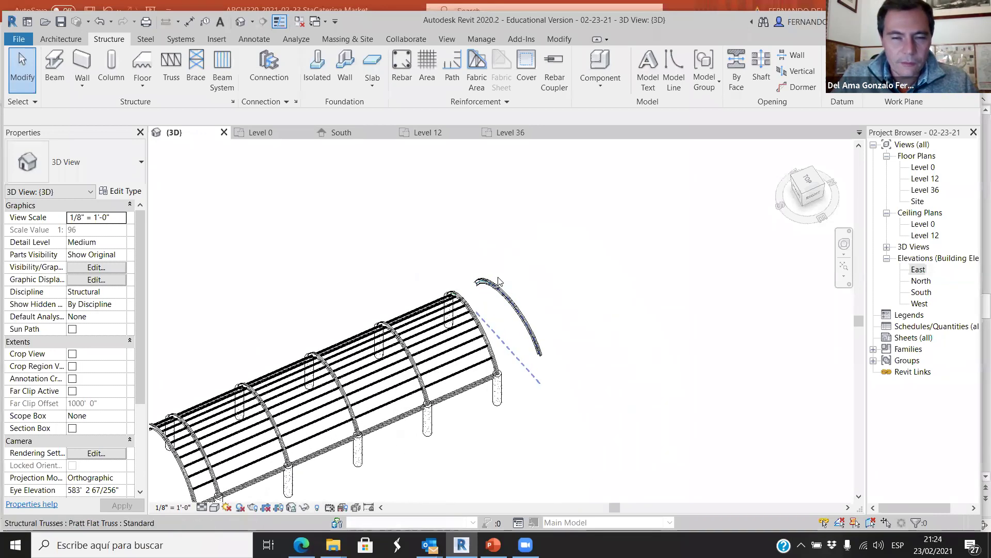
scroll(494, 293, up, 3)
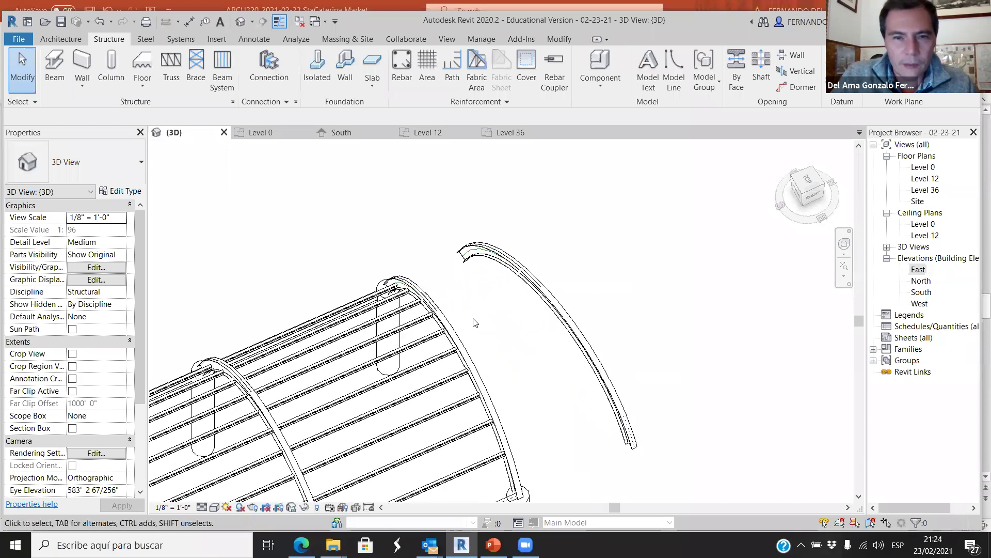
scroll(546, 263, up, 3)
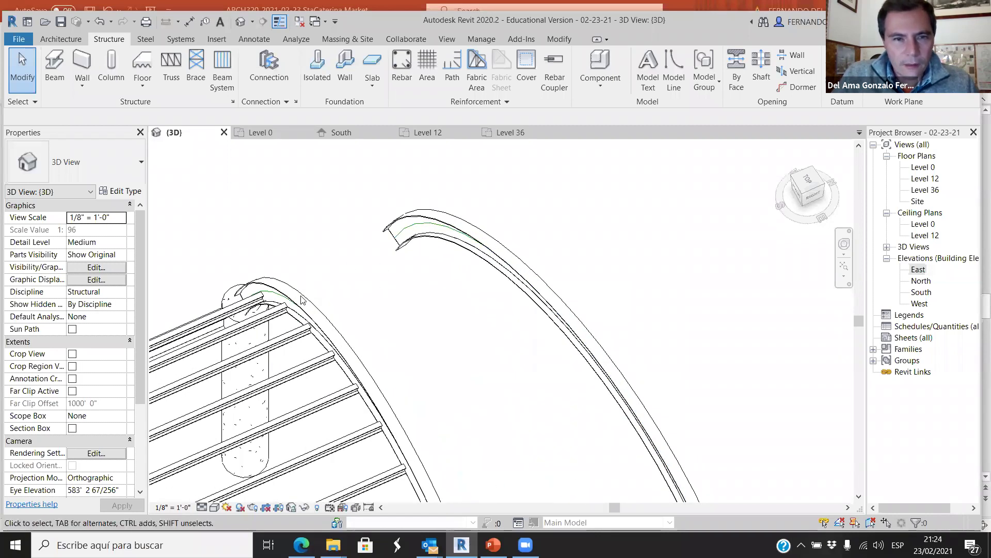
scroll(393, 297, down, 2)
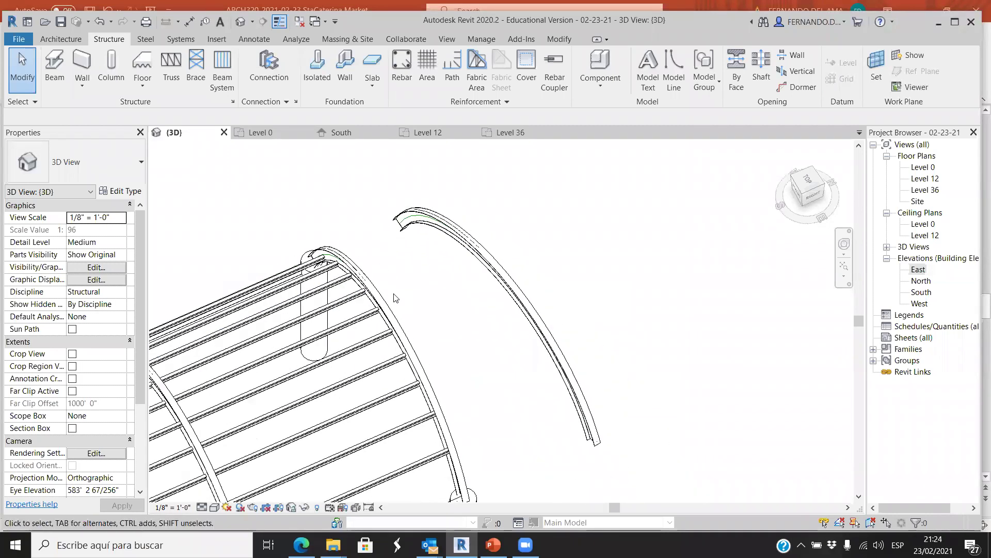
- Open the Level 36 plan at the gap between the vault's end and the angled truss on Ref01
click(508, 134)
scroll(537, 240, up, 5)
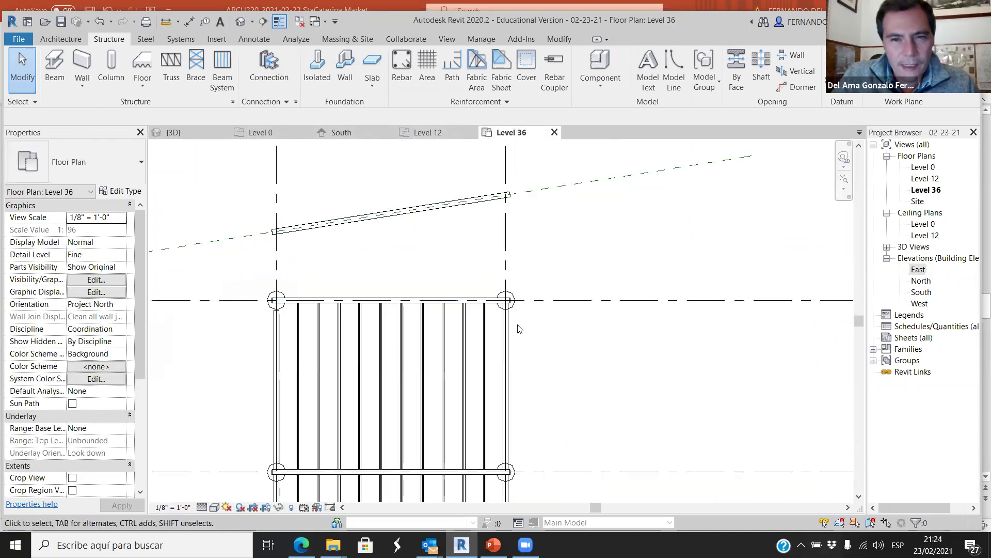
click(511, 333)
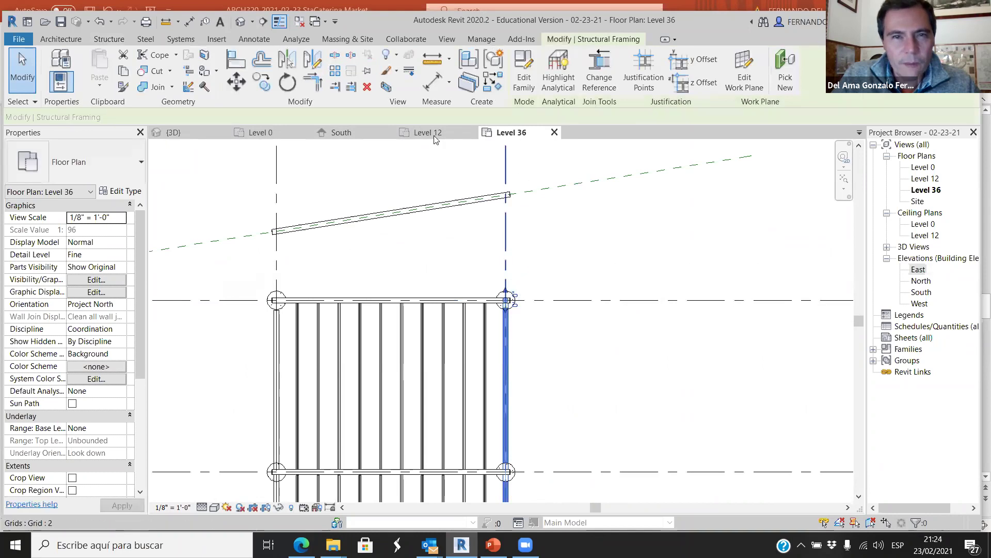
click(237, 61)
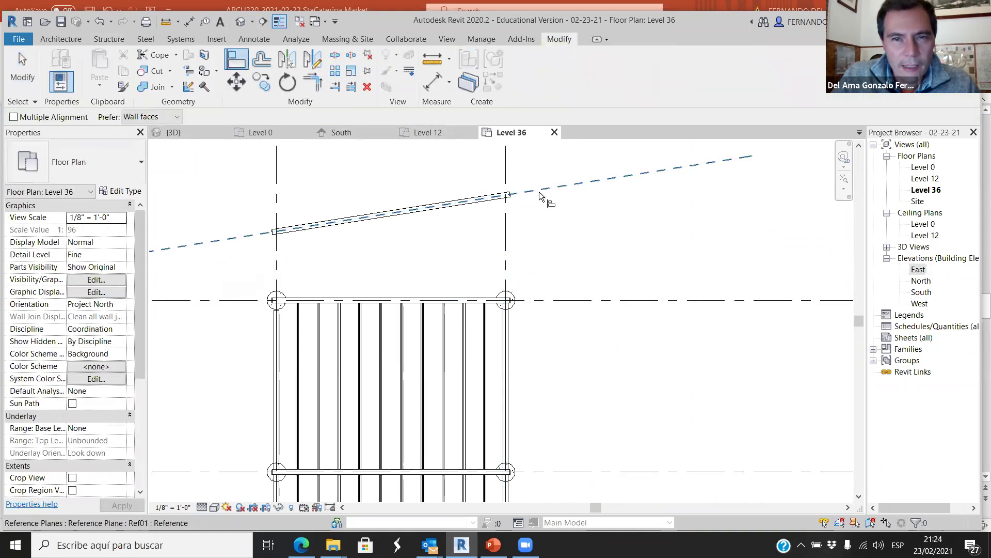
scroll(507, 301, up, 4)
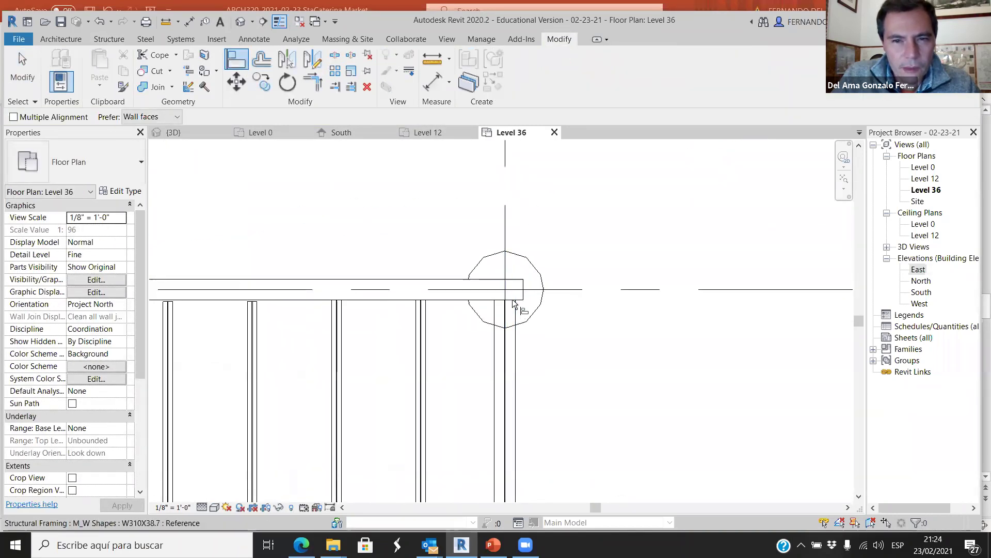
key(Escape)
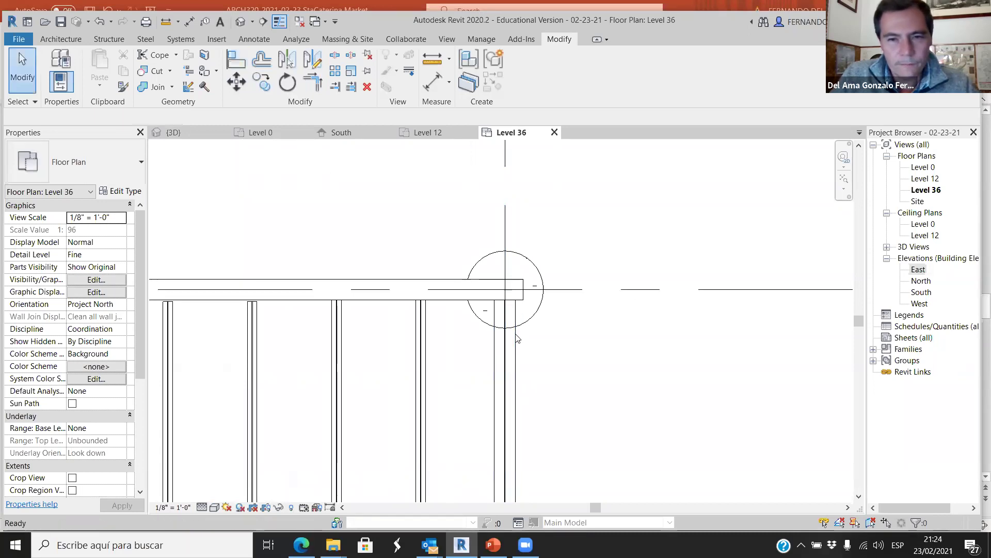
- Stretch the W310X38.7 edge beam on grid 2 a short way past the end column towards the angled truss
click(517, 326)
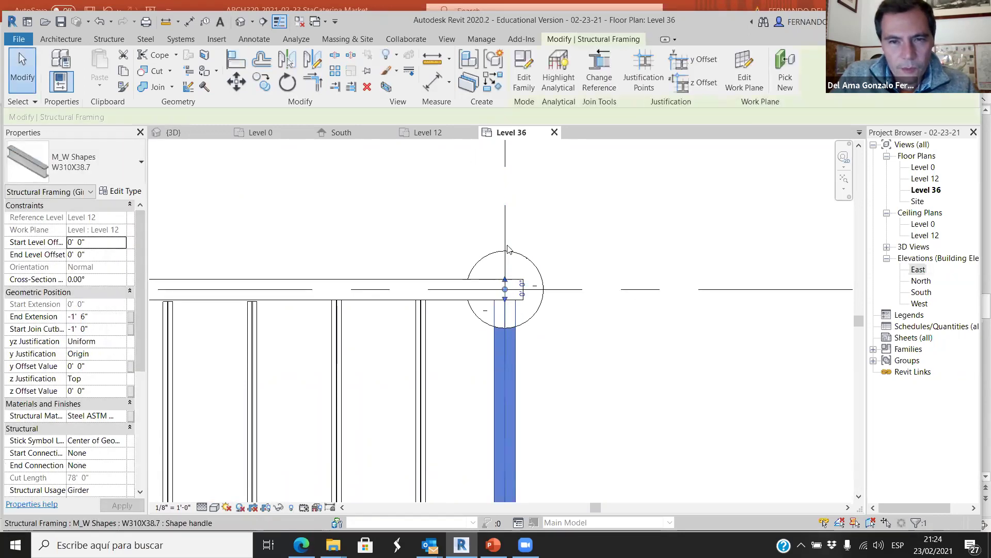
drag(507, 187, 507, 189)
scroll(512, 364, down, 5)
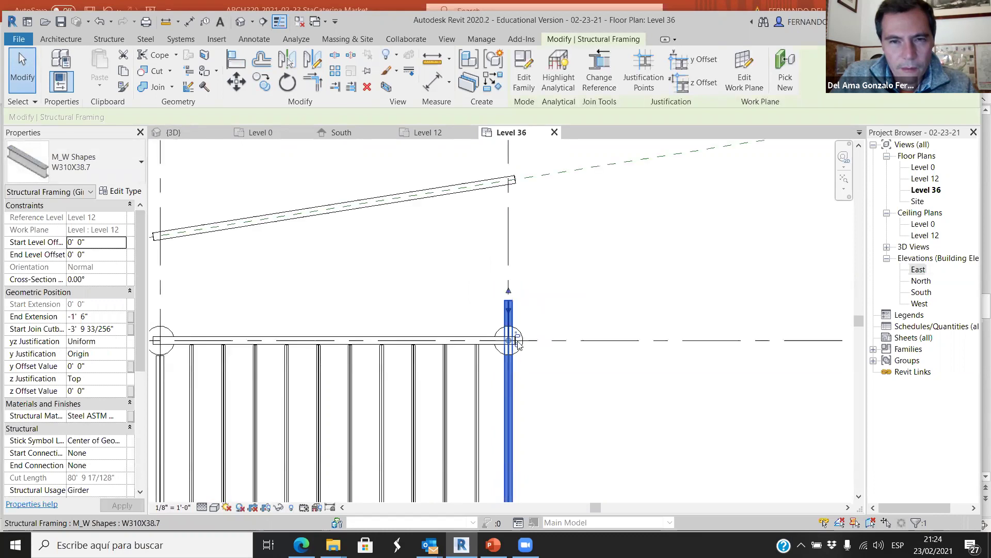
- Try to align the end of the grid 2 edge beam with reference plane Ref01
click(245, 63)
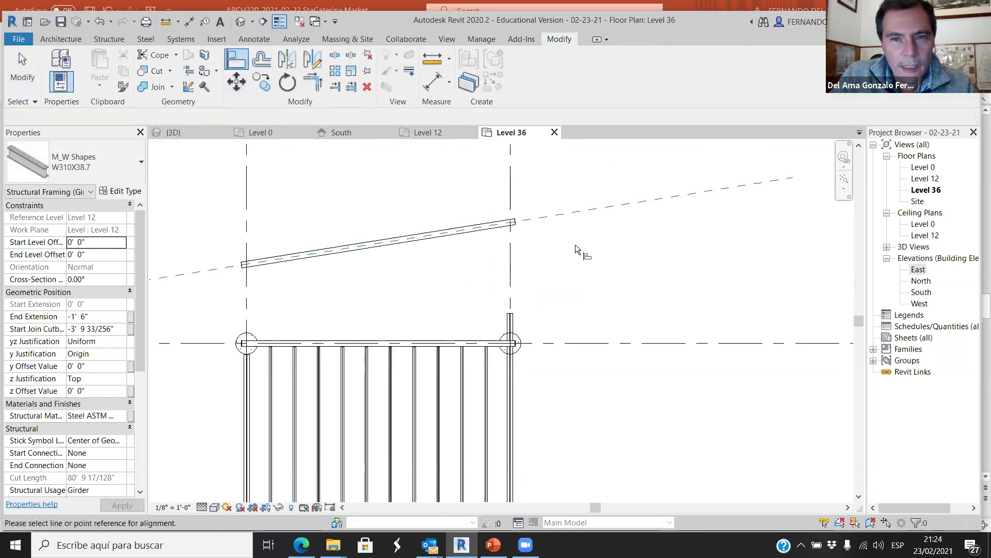
scroll(575, 244, up, 2)
scroll(486, 351, up, 2)
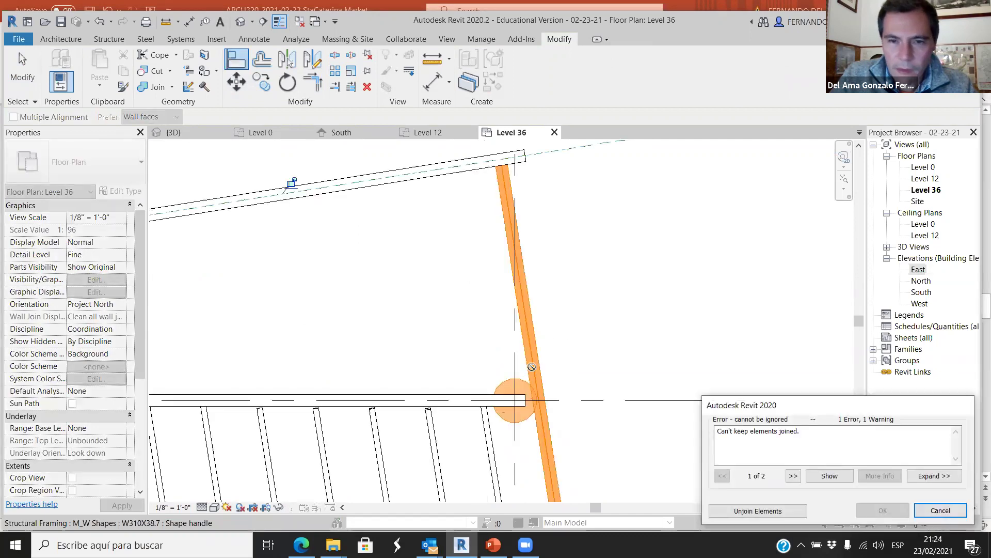
click(929, 512)
scroll(527, 305, down, 3)
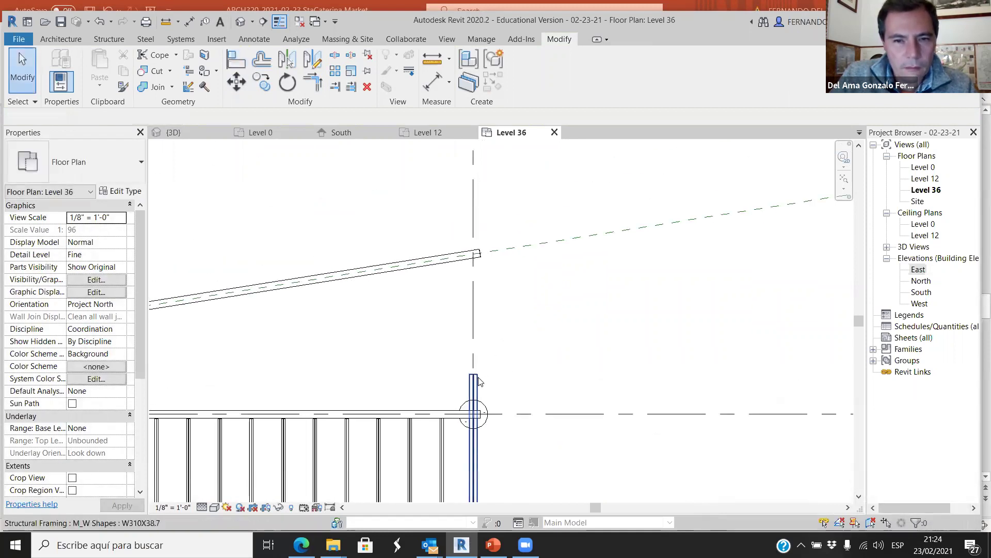
- Extend the end of the grid 2 edge beam along the grid line to meet the angled truss on Ref01
click(475, 381)
drag(474, 364, 475, 253)
- Extend the opposite W310X38.7 edge beam on grid 3 past its end column to the angled truss and deselect it
middle_drag(647, 343, 689, 310)
scroll(688, 310, down, 2)
scroll(518, 364, up, 2)
click(521, 374)
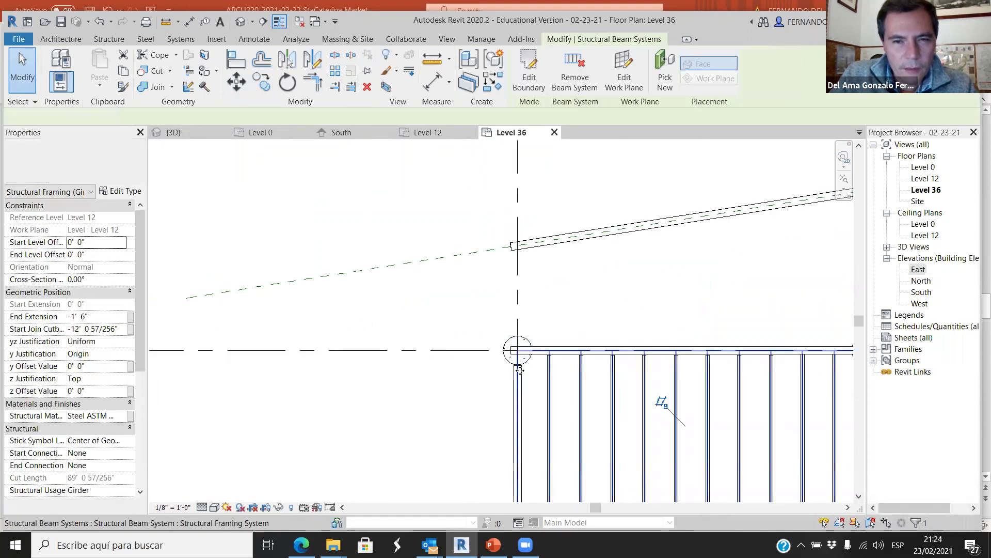
click(508, 380)
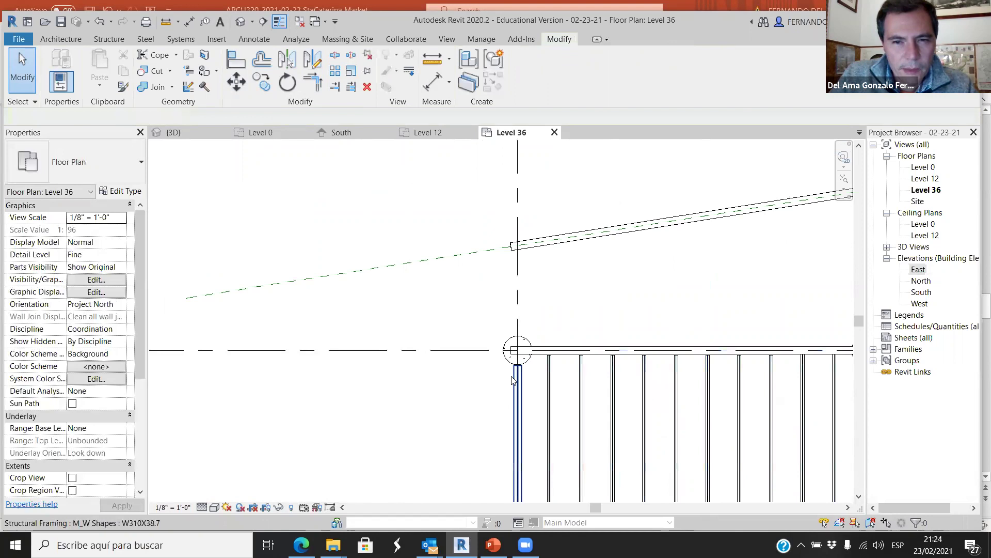
click(518, 367)
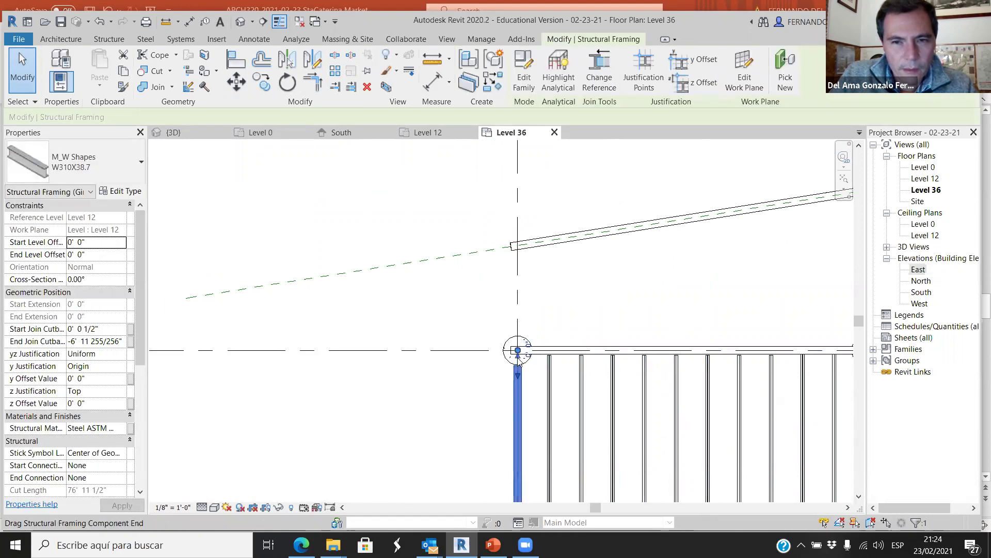
drag(521, 264, 518, 245)
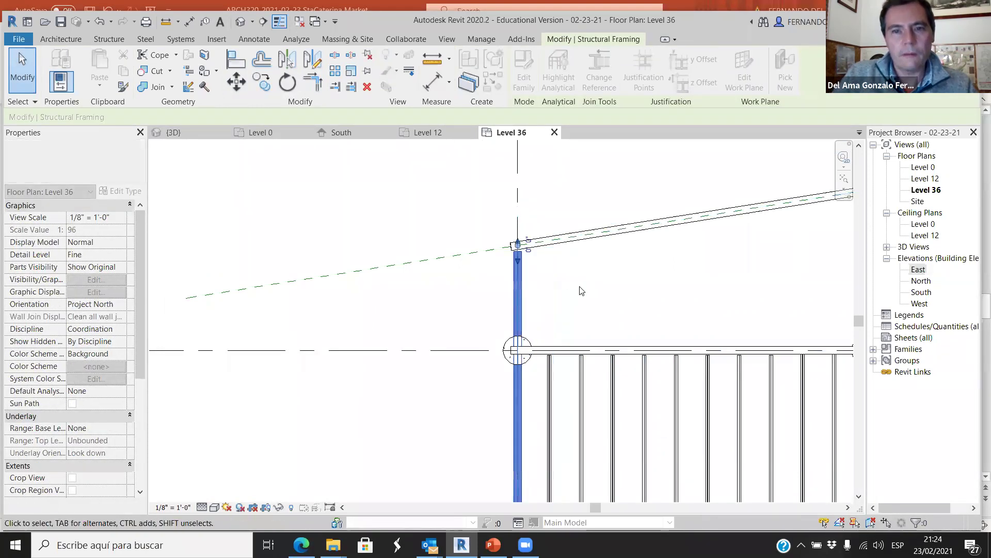
click(440, 308)
- In the 3D view, start a beam system for the end bay and pick both curved trusses and both edge beams as boundary supports
scroll(413, 289, down, 5)
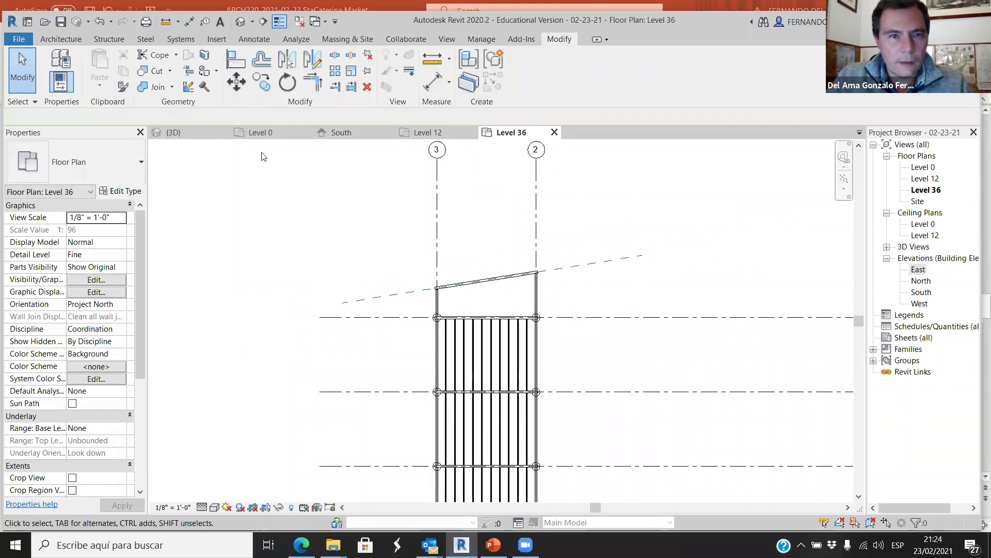
click(205, 132)
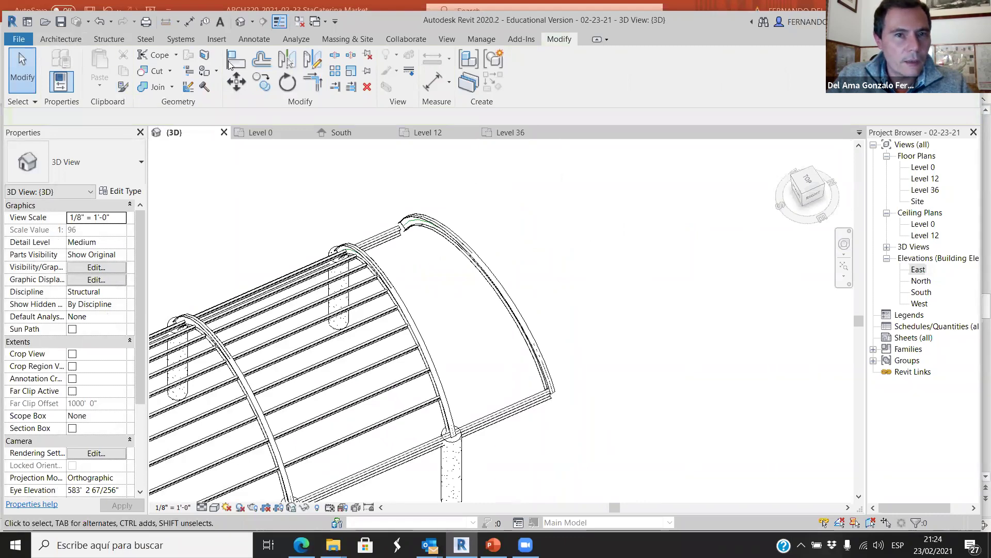
click(109, 39)
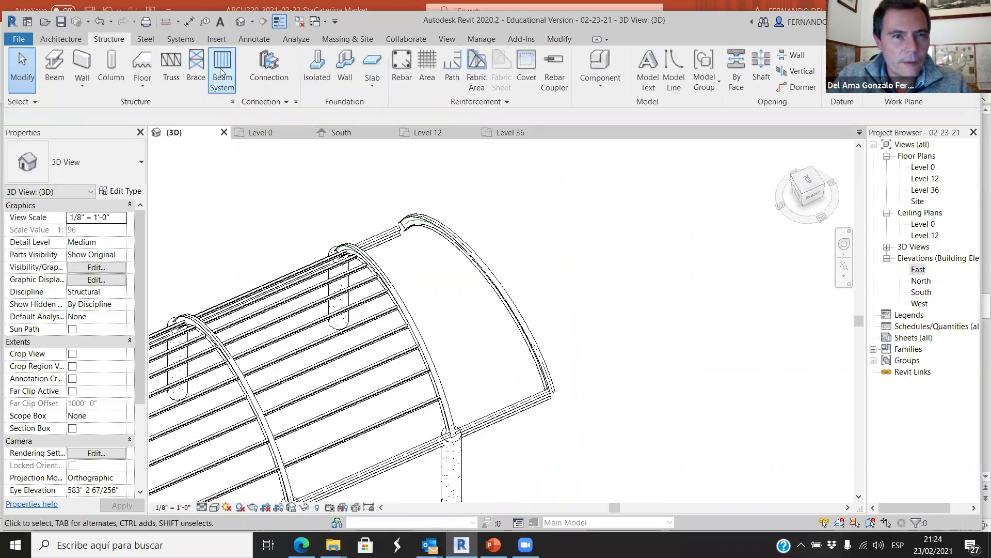
click(222, 67)
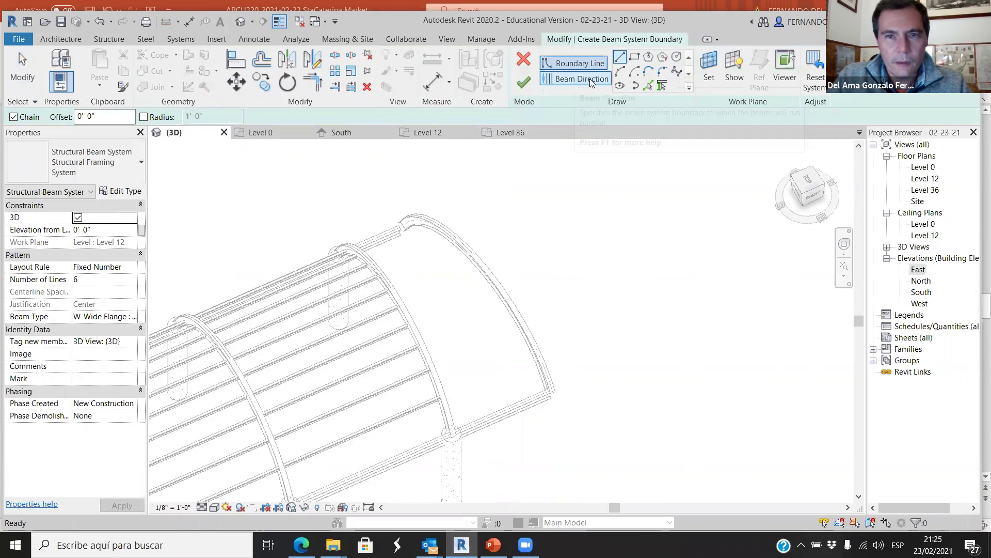
click(662, 86)
click(372, 243)
click(521, 320)
click(499, 411)
click(438, 400)
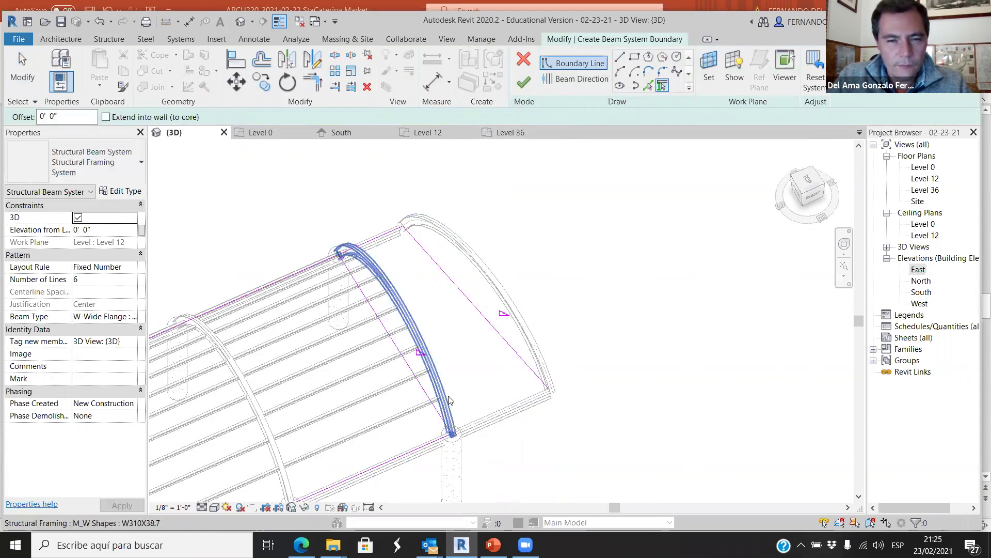
- Trim the edge beam boundary lines to the two truss lines so the sketch encloses only the end bay
click(316, 84)
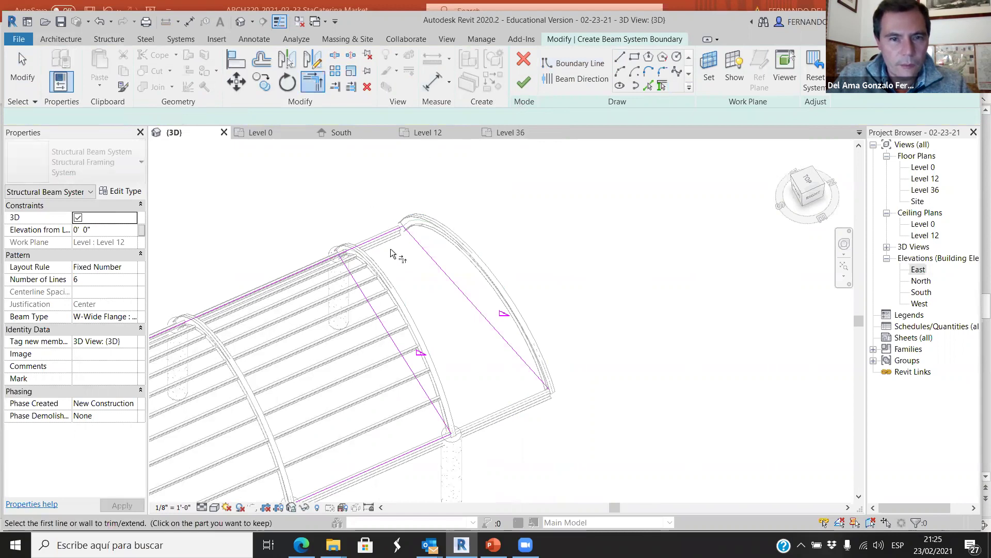
click(376, 239)
click(366, 298)
click(367, 302)
scroll(480, 462, up, 2)
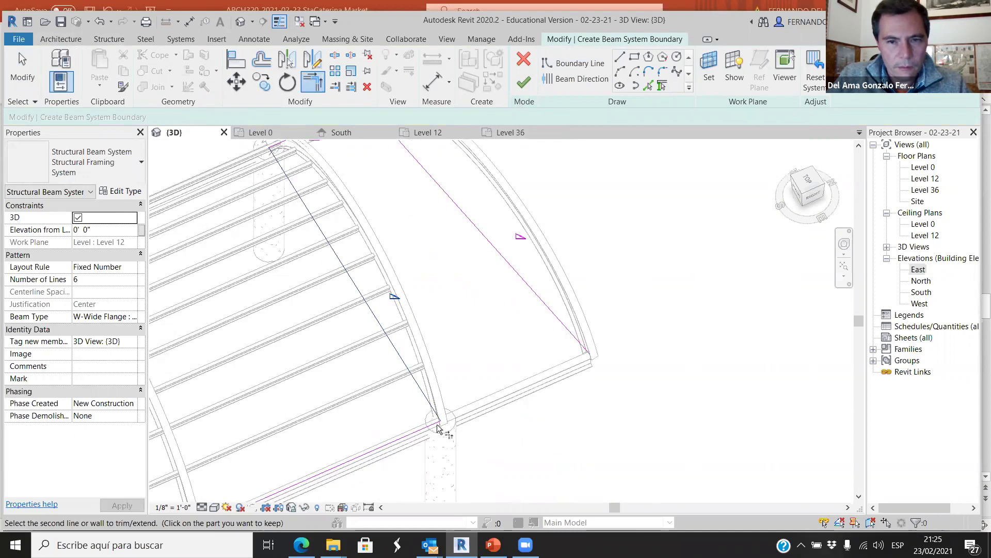
click(548, 309)
click(423, 421)
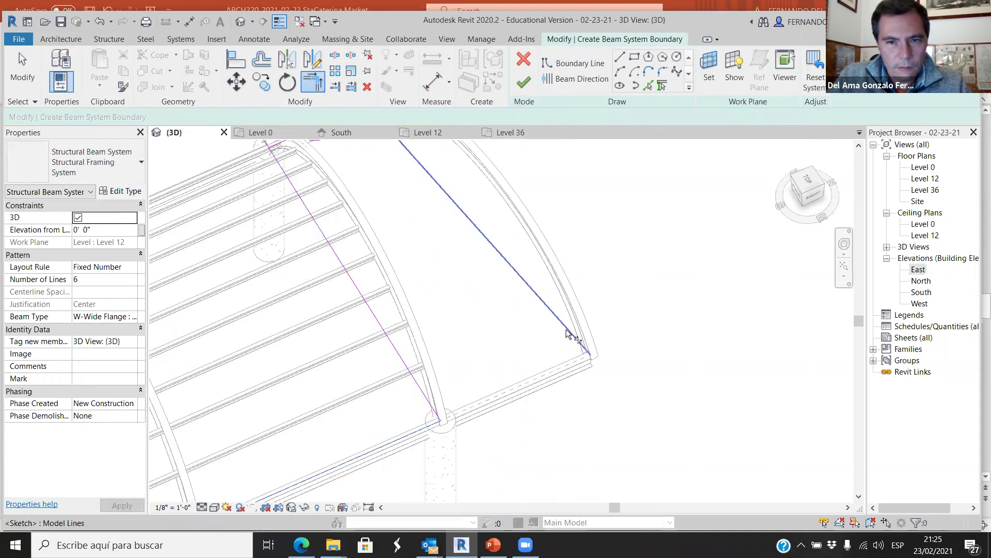
click(462, 417)
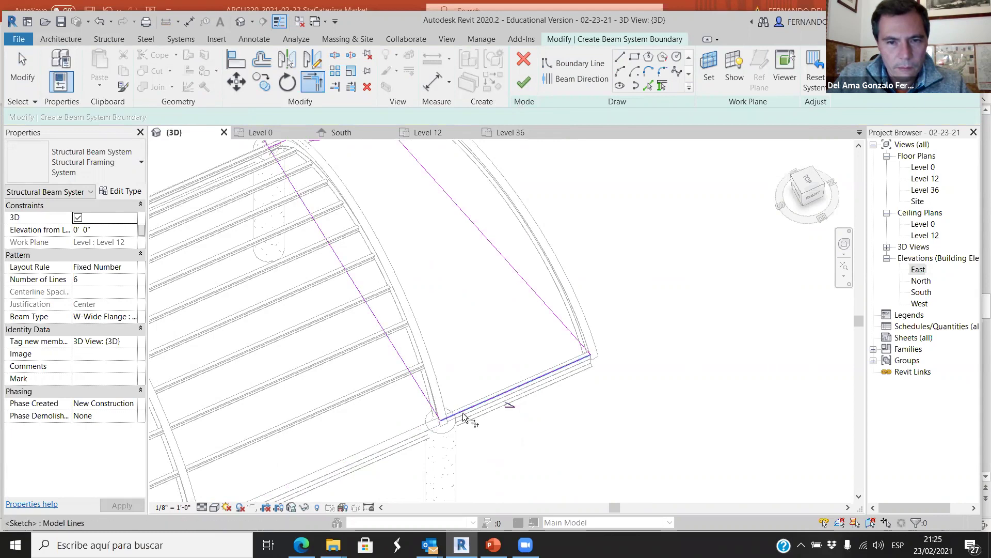
scroll(550, 382, down, 4)
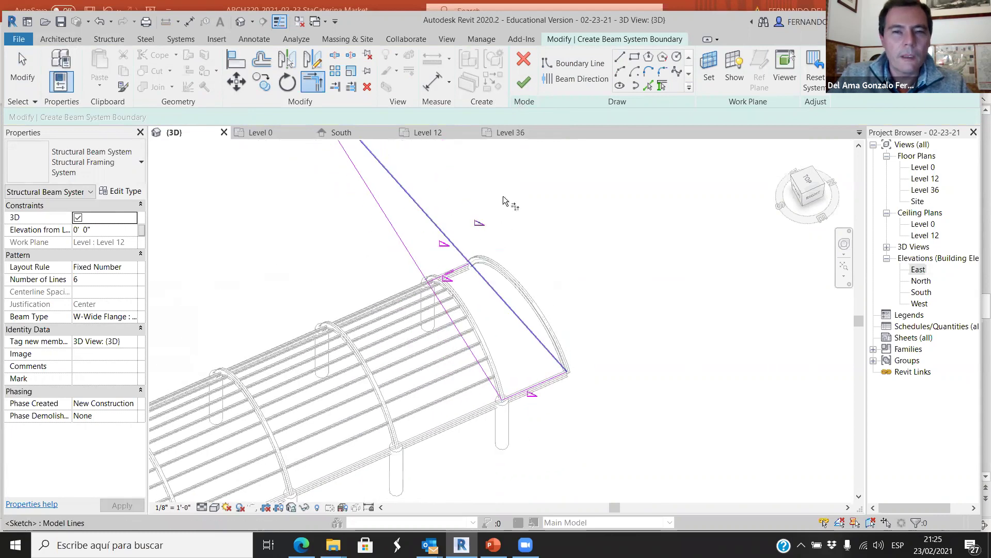
- Set the beam direction parallel to the grid 2 edge beam and try to finish the beam system sketch
click(591, 83)
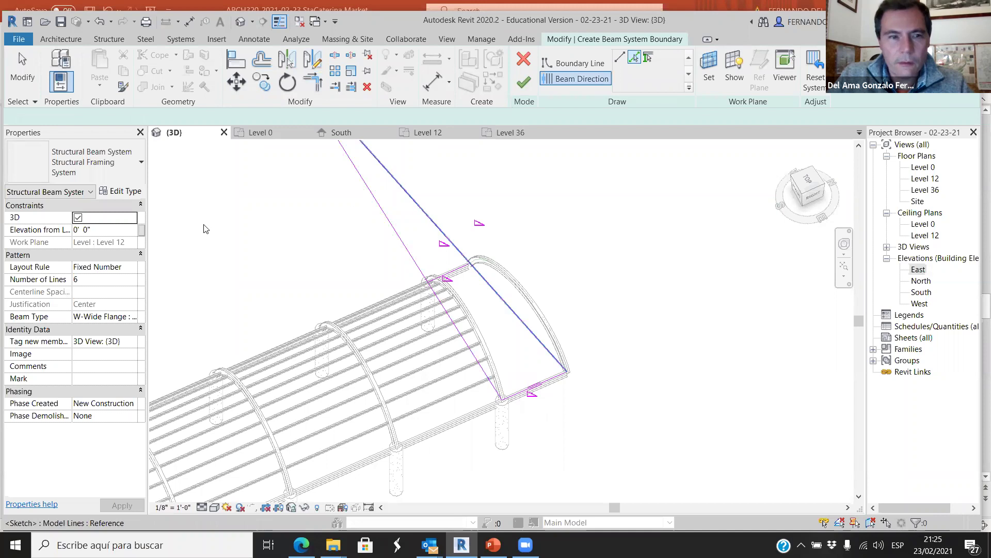
click(525, 84)
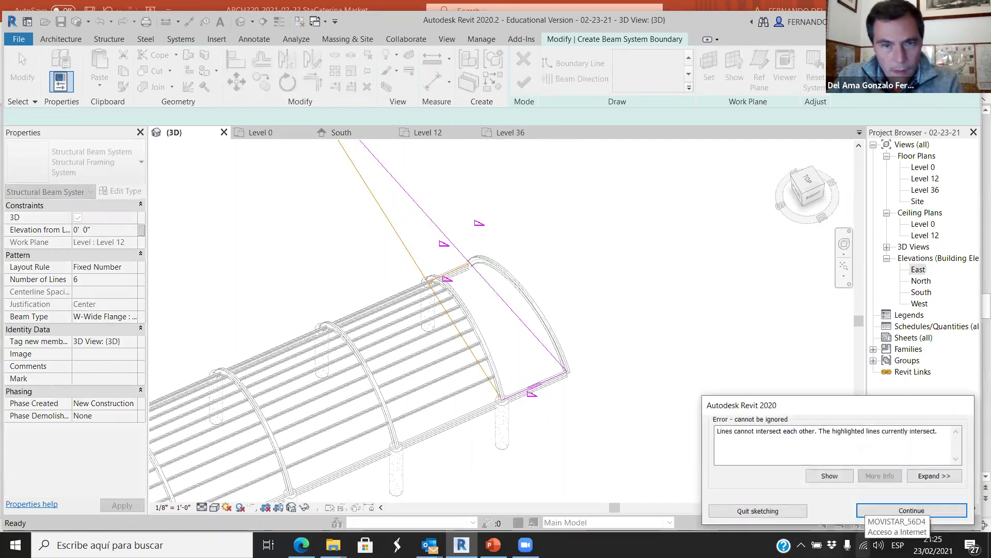
click(912, 510)
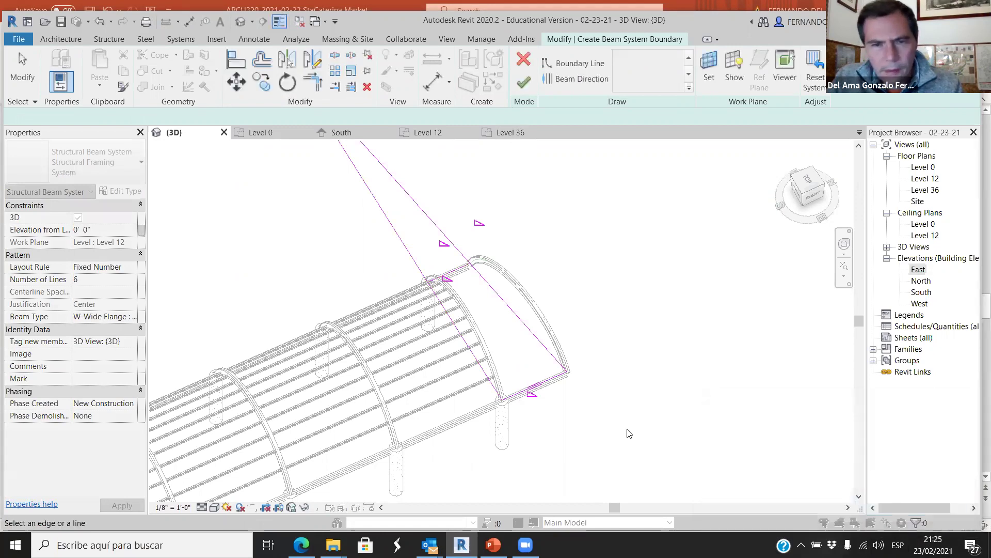
- Trim the overshooting truss boundary lines to the grid 3 edge line at both corners and finish the beam system
scroll(484, 310, down, 2)
scroll(484, 310, up, 3)
scroll(485, 309, up, 1)
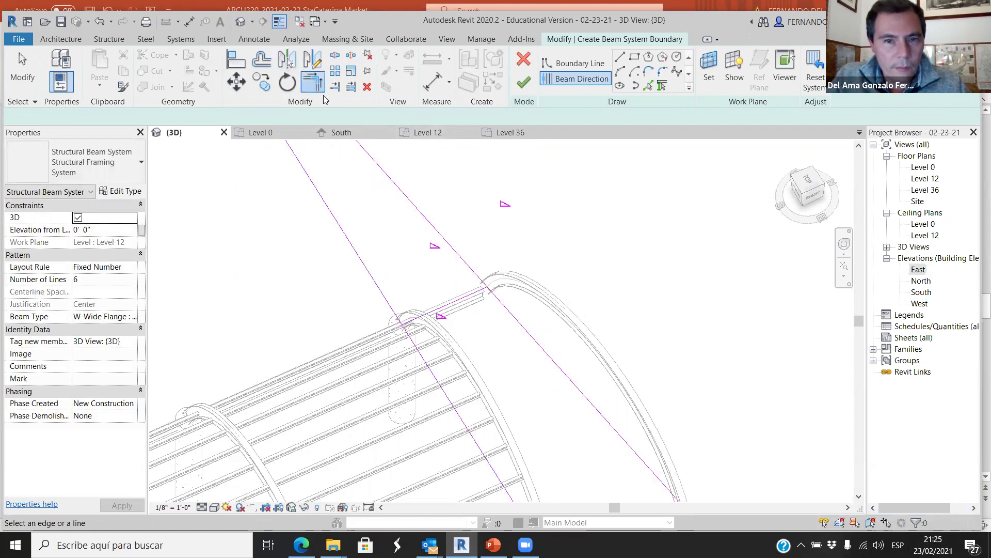
click(312, 81)
click(468, 303)
click(509, 312)
click(444, 308)
click(420, 351)
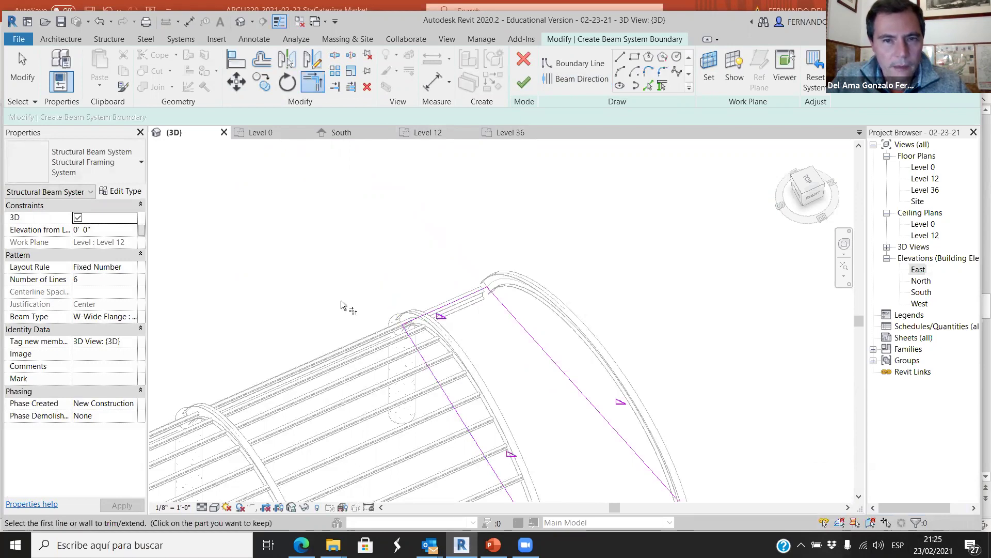
scroll(341, 304, down, 3)
click(524, 81)
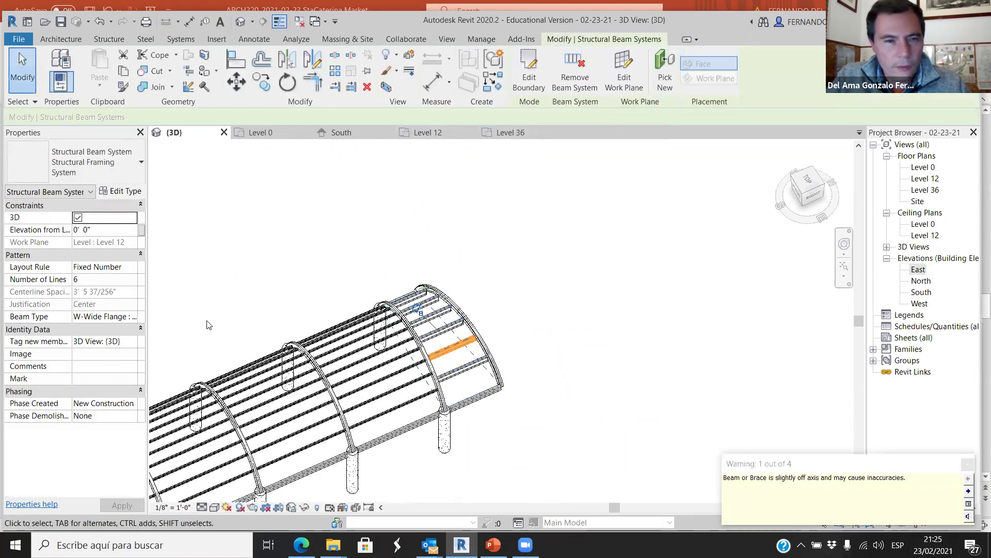
text(7)
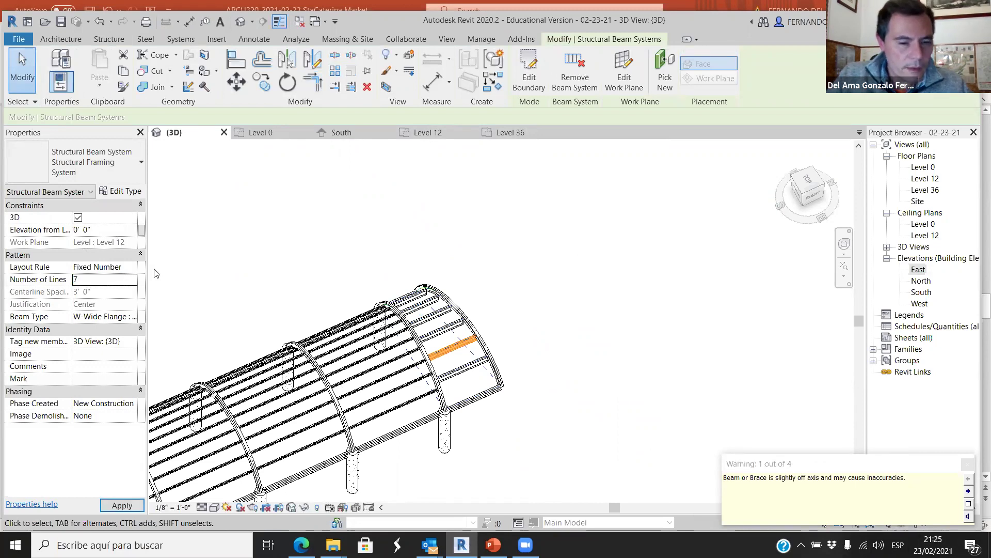
key(Return)
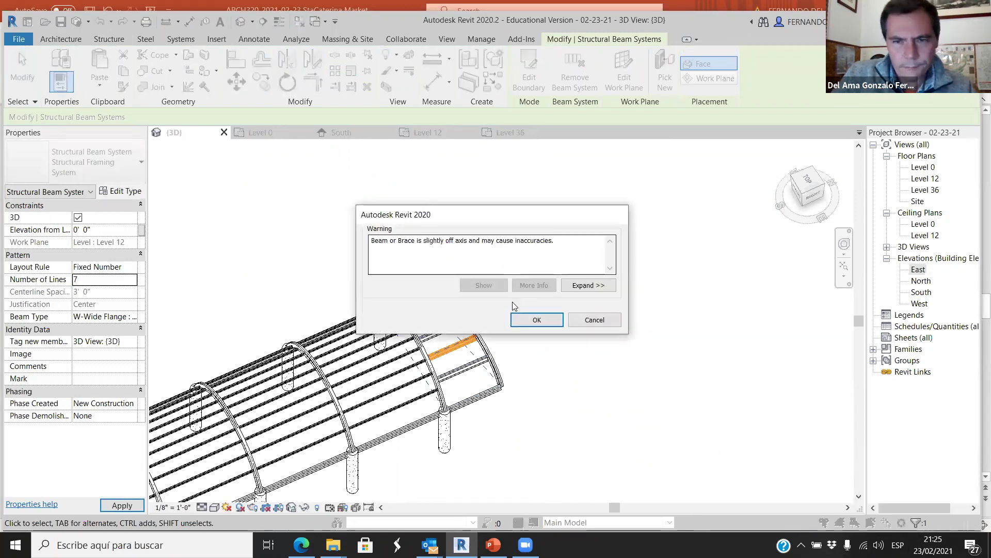
click(592, 320)
- Set the end bay beam system to 10 lines of beam type S-American Standard : S5X10, accept the warnings and deselect it
click(103, 281)
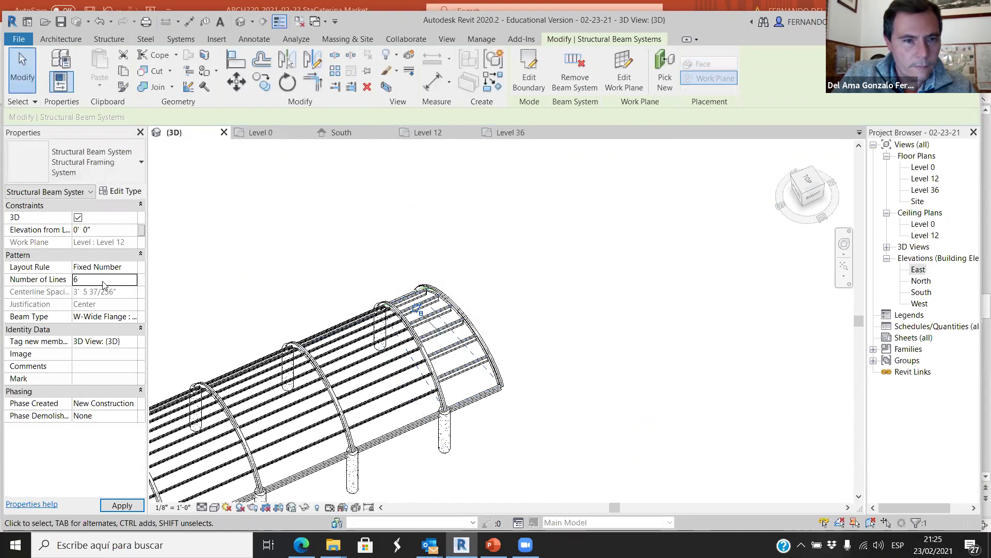
text(10)
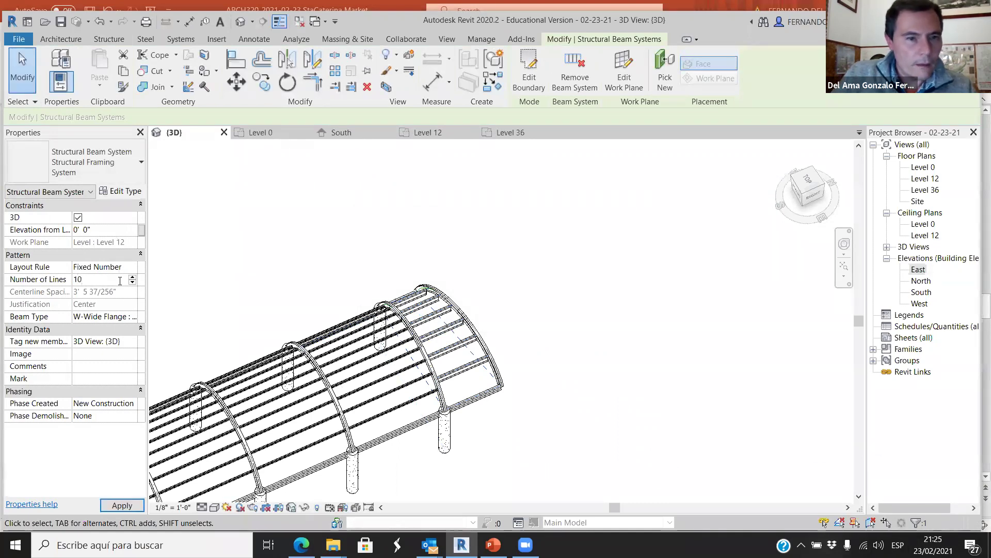
click(133, 318)
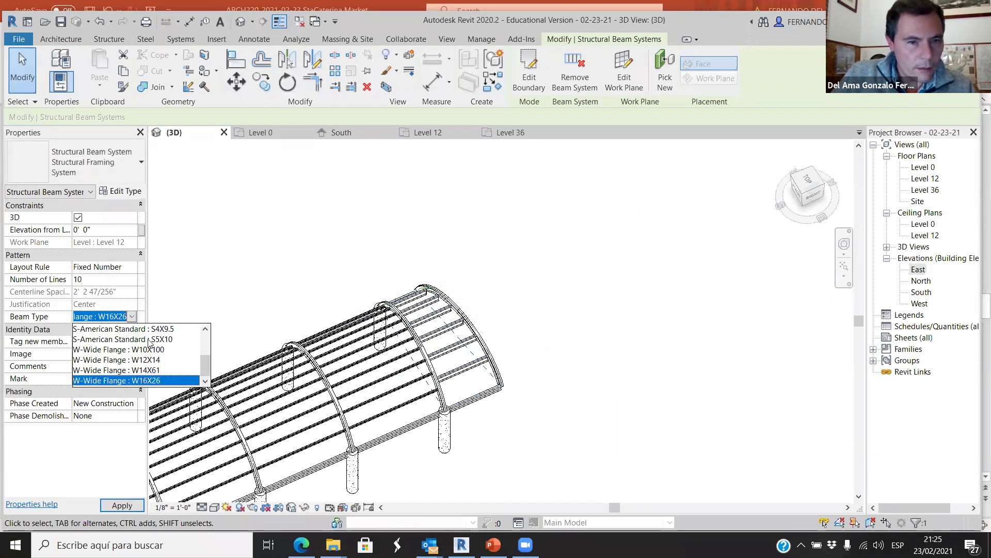
click(149, 339)
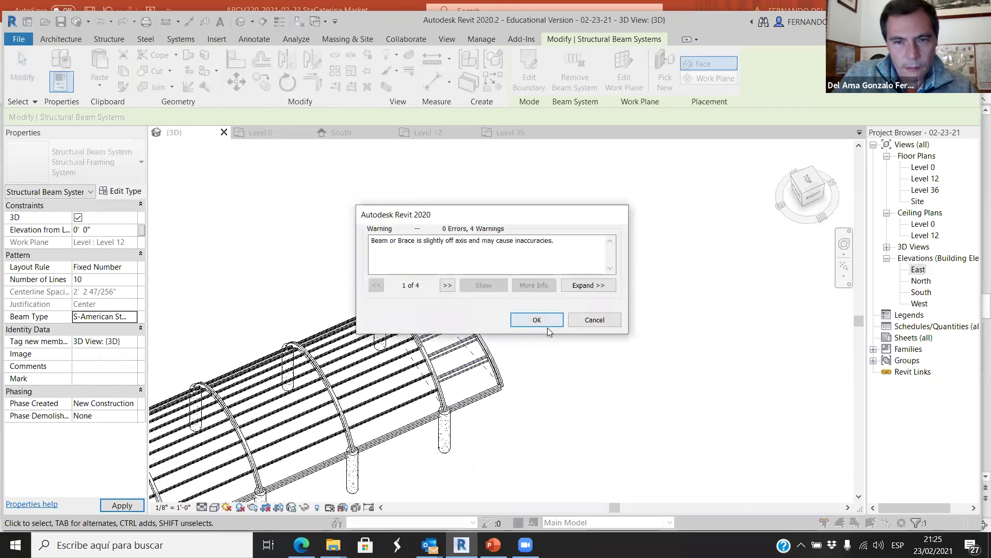
click(541, 322)
click(528, 335)
- Examine the vault framing in 3D, checking the new end bay beams and the vault's overall shape and columns
scroll(532, 344, down, 2)
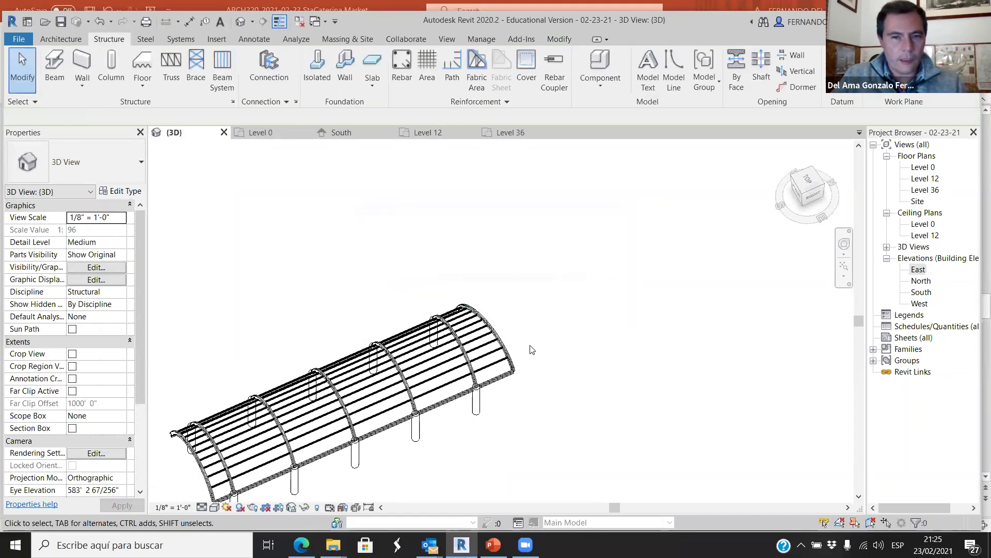
scroll(529, 444, up, 3)
scroll(475, 389, down, 5)
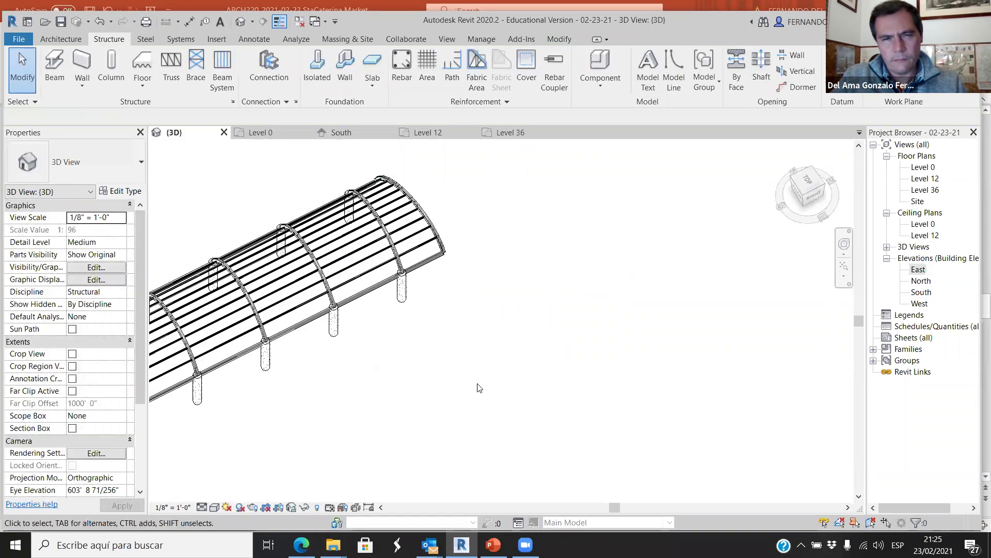
scroll(450, 315, up, 5)
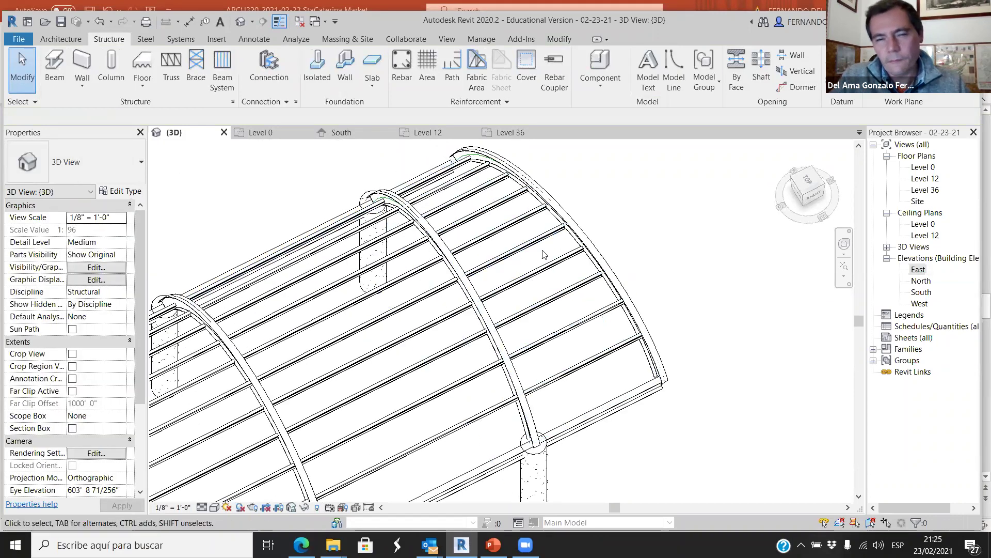
scroll(594, 287, down, 6)
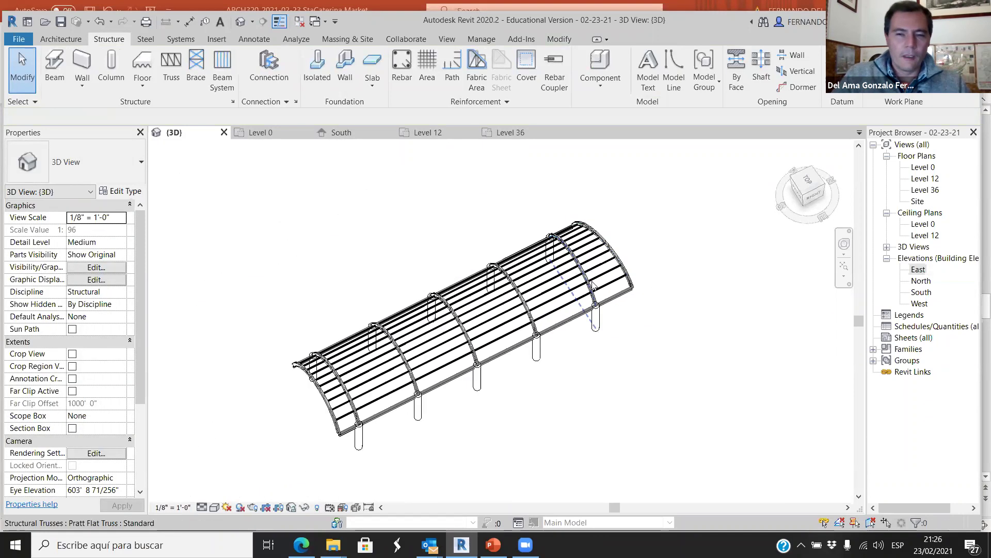
scroll(599, 361, down, 2)
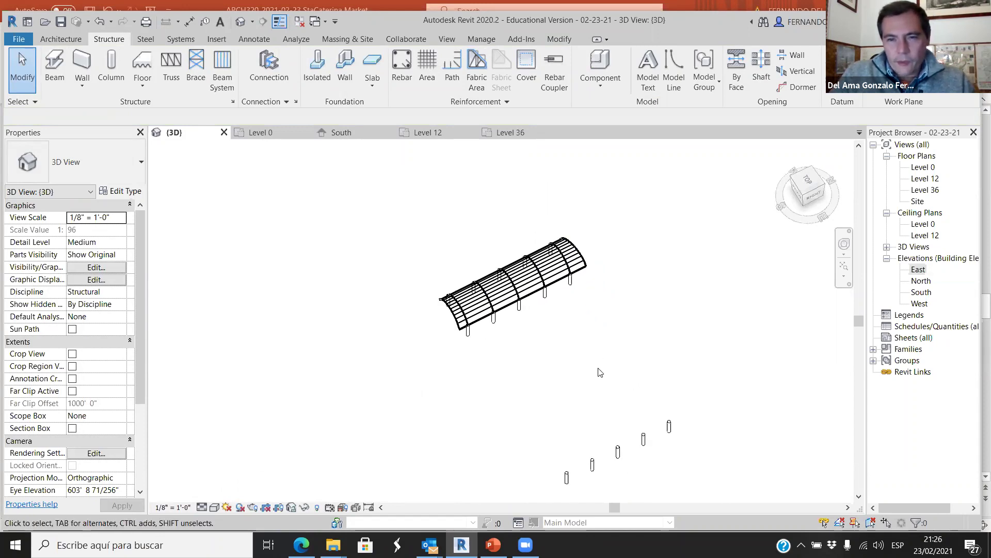
scroll(578, 247, up, 4)
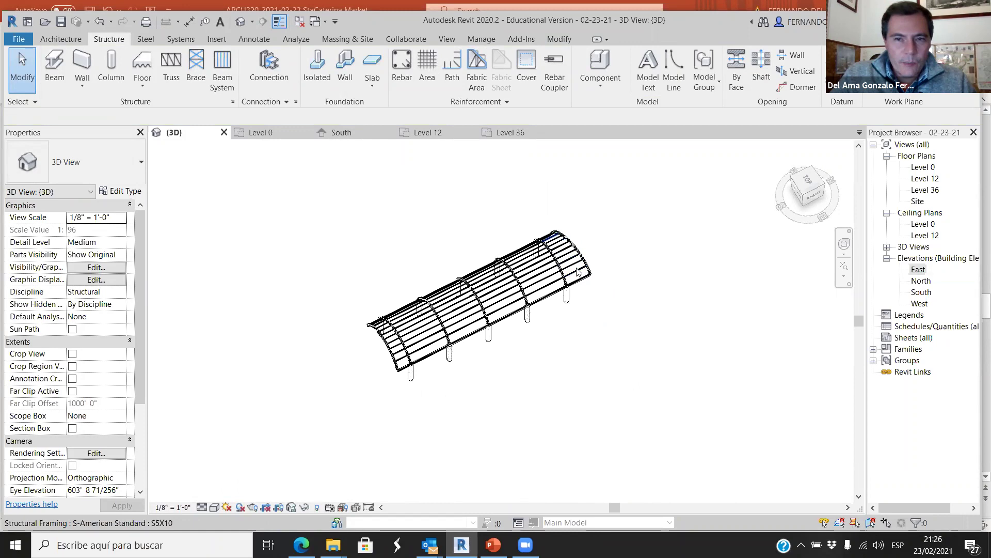
scroll(561, 279, up, 3)
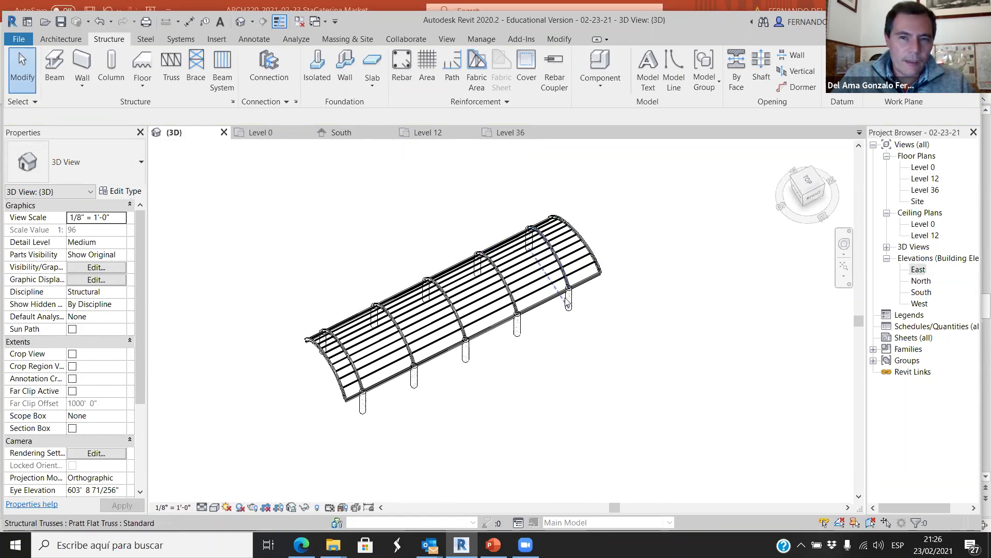
scroll(413, 223, down, 2)
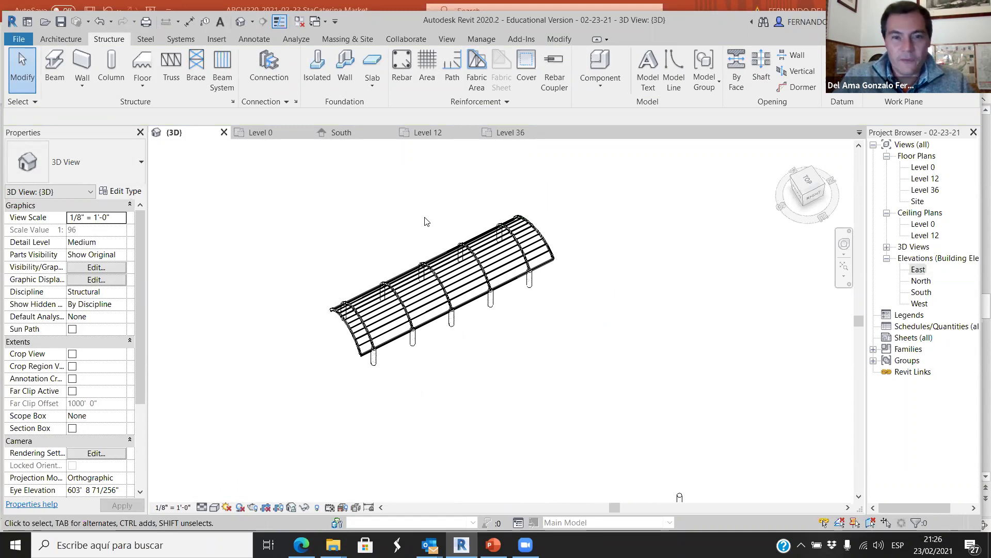
scroll(378, 331, down, 1)
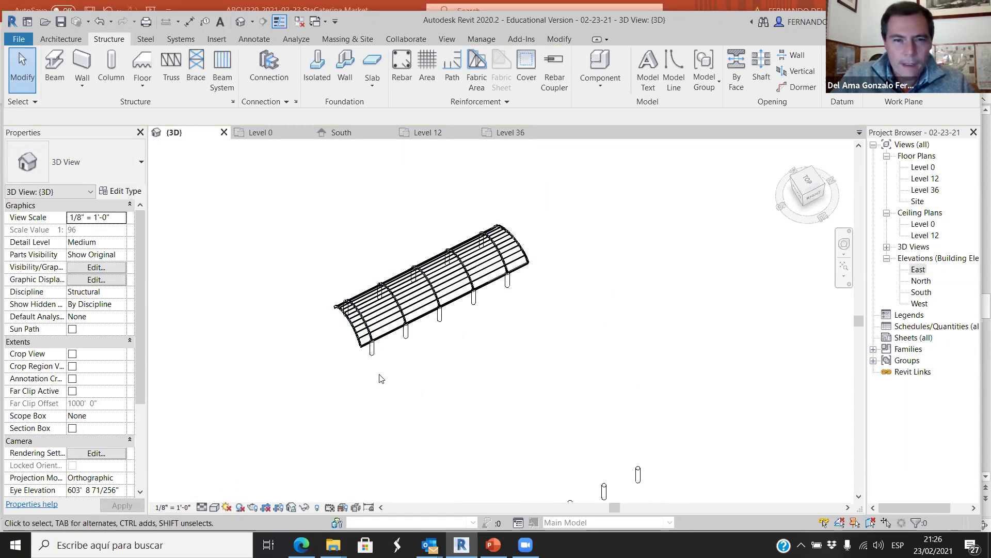
- Set the top level of the five columns along the vault's near edge and the separate row of five columns to Level 24
scroll(381, 343, up, 3)
click(363, 356)
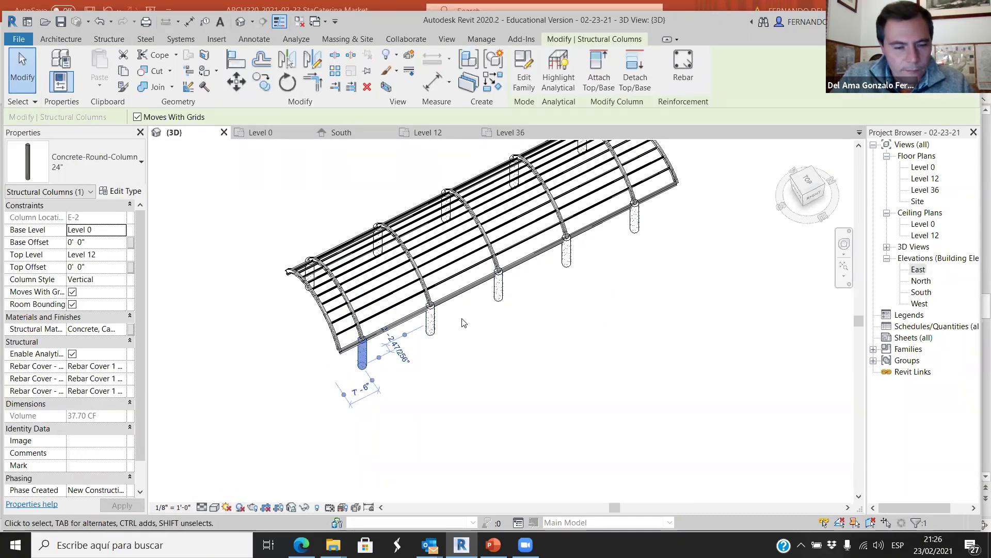
ctrl+click(430, 321)
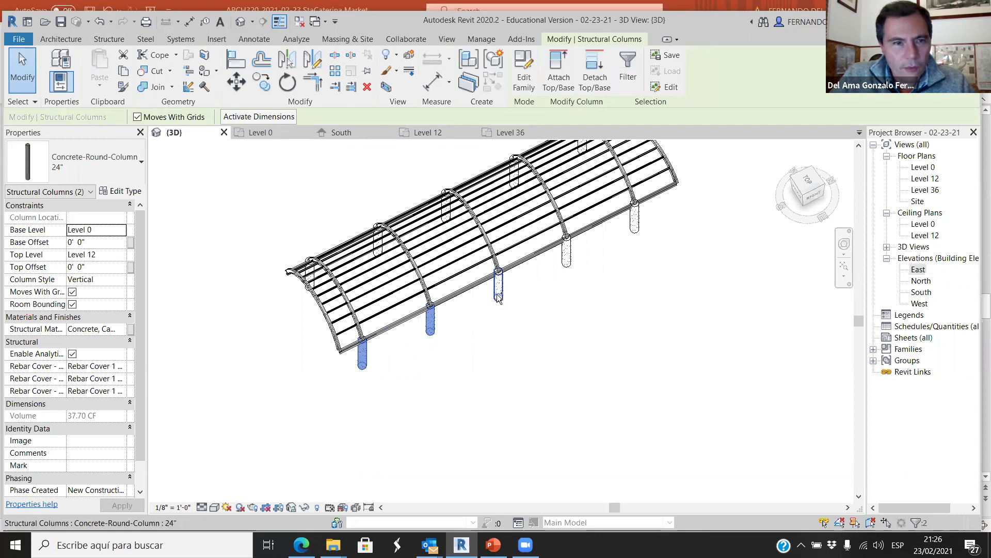
ctrl+click(498, 298)
ctrl+click(580, 256)
ctrl+click(636, 221)
scroll(590, 255, down, 3)
scroll(590, 255, down, 2)
ctrl+drag(704, 436, 587, 326)
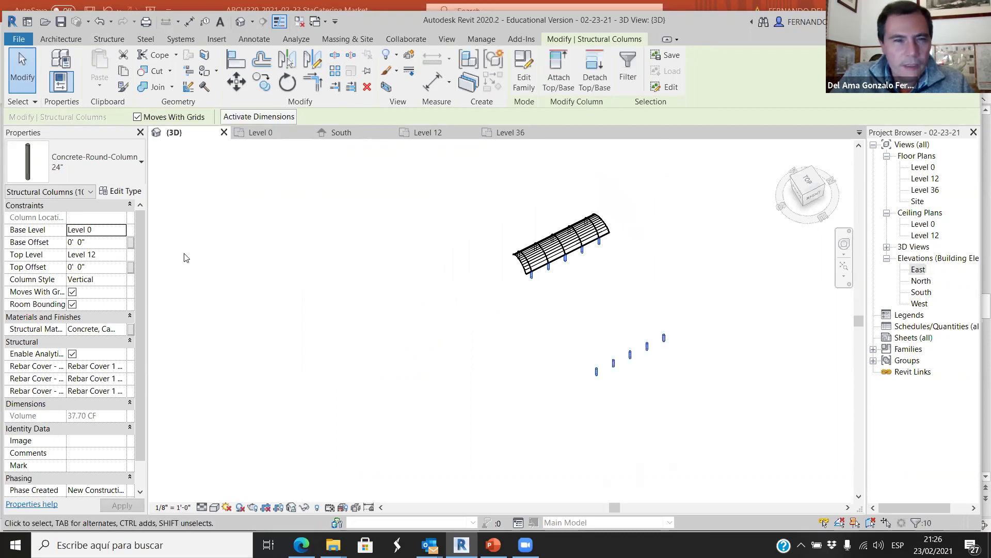
click(124, 254)
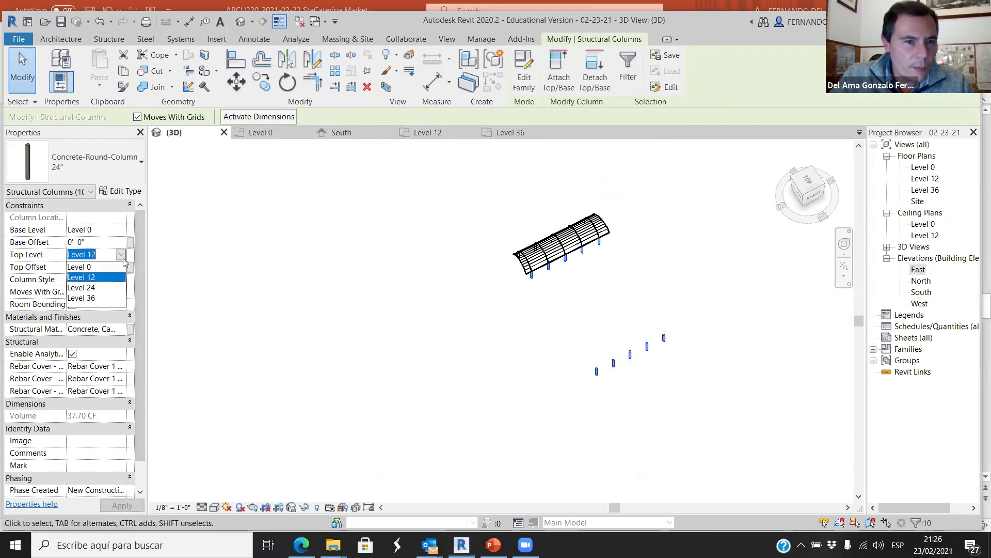
click(100, 288)
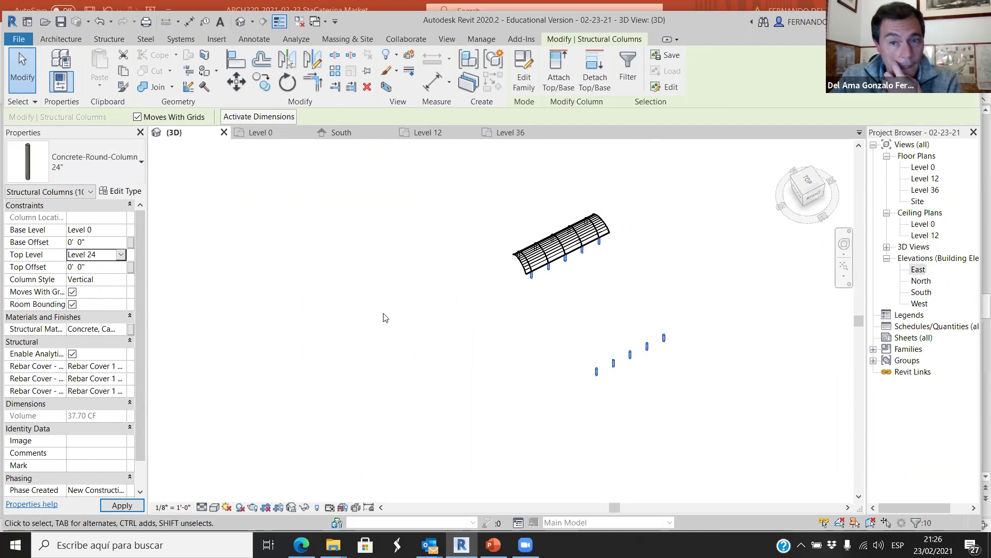
click(447, 302)
- Open the South elevation and check the column heights at grids 3, 2 and 1
shift+middle_drag(511, 391, 481, 274)
click(342, 132)
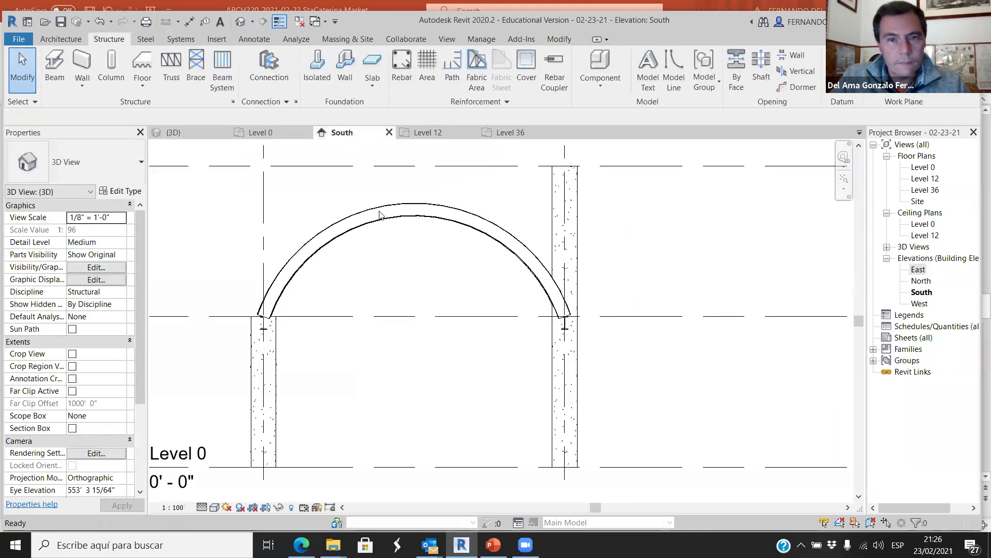
scroll(391, 290, down, 3)
scroll(391, 290, down, 3)
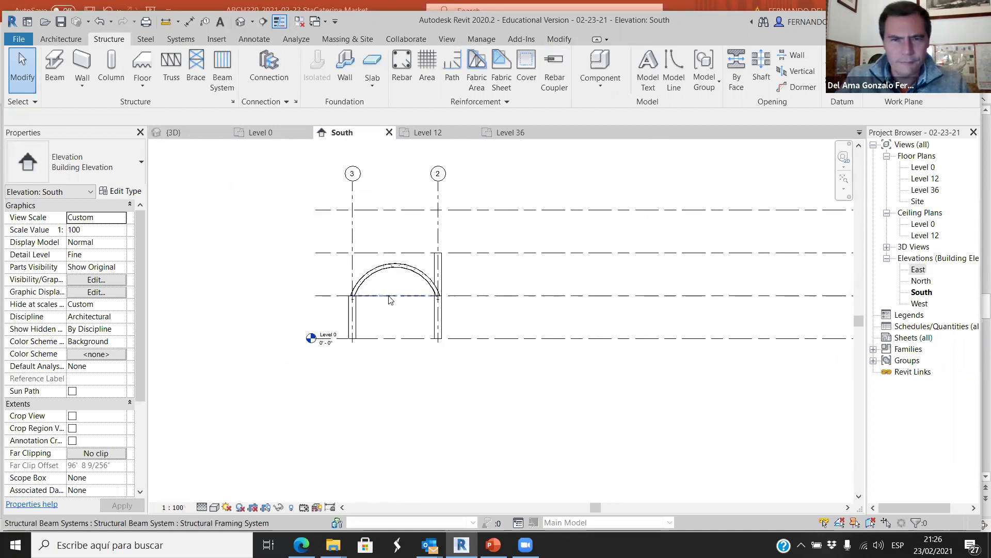
scroll(352, 307, up, 3)
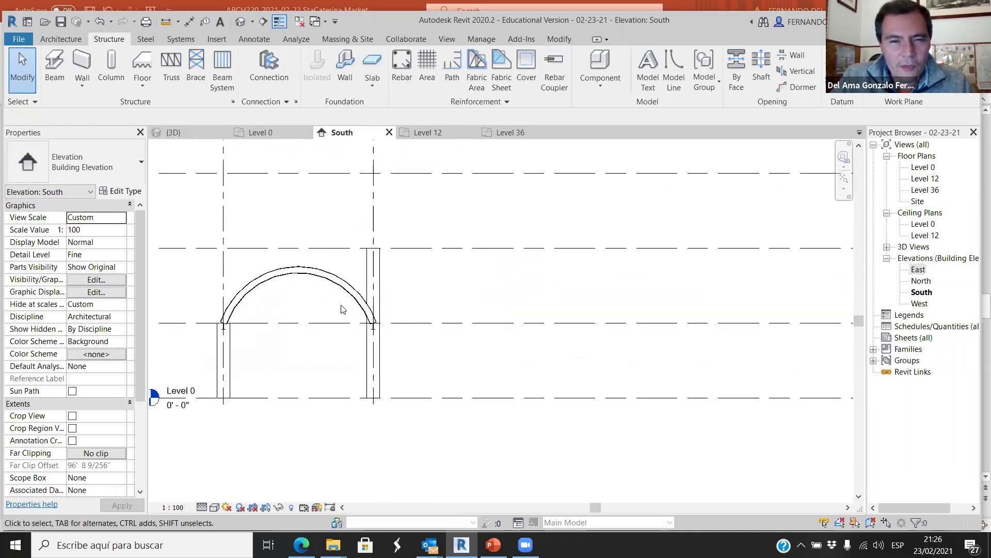
middle_drag(712, 277, 626, 267)
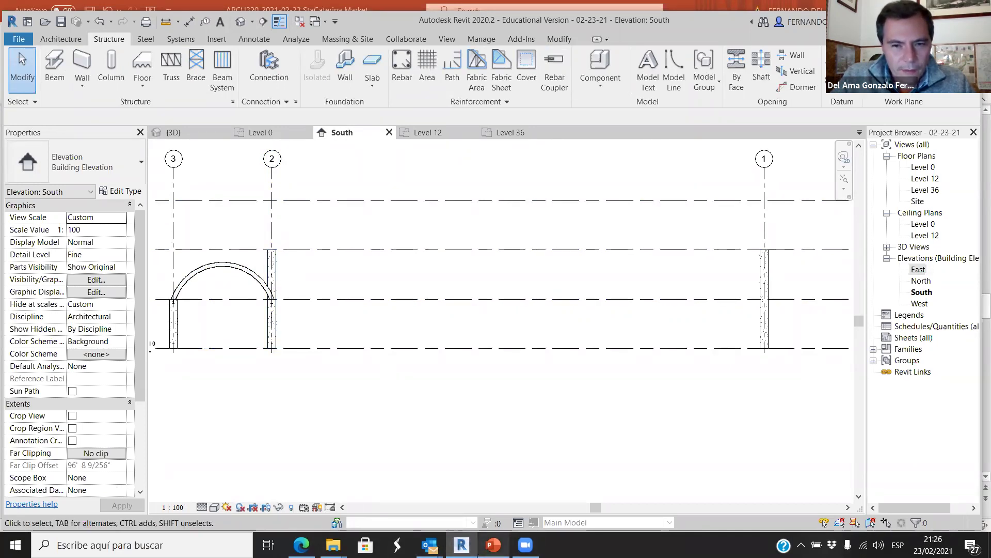
- Switch to the PowerPoint presentation and examine the market interior photo, the wavy roof sections and the curved roof model on slides 10, 6 and 12
click(493, 544)
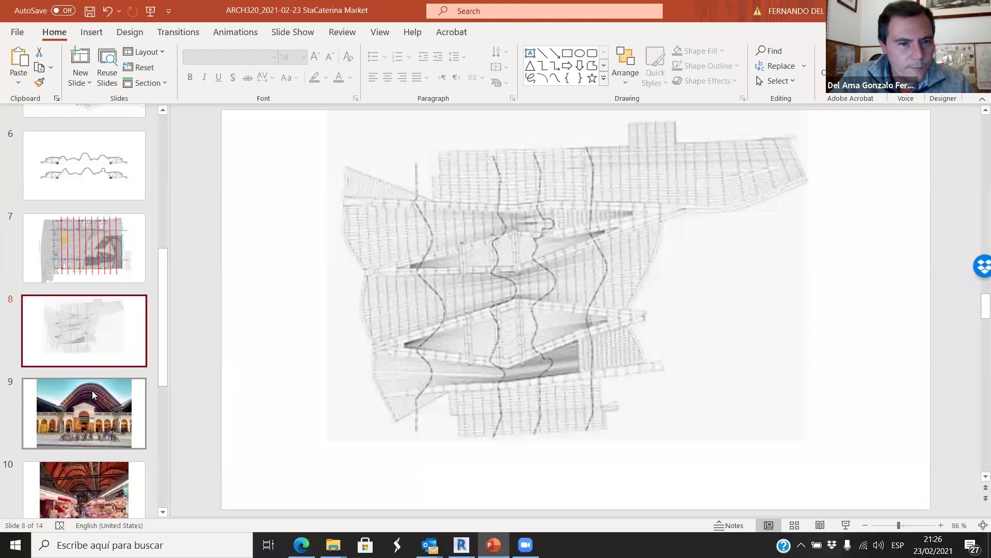
scroll(95, 428, down, 1)
click(91, 411)
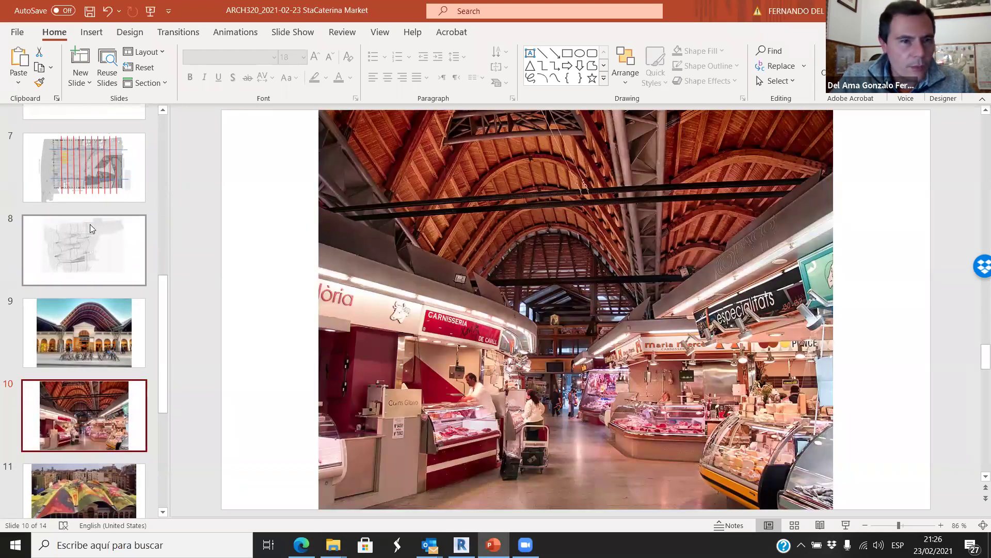
scroll(117, 289, down, 5)
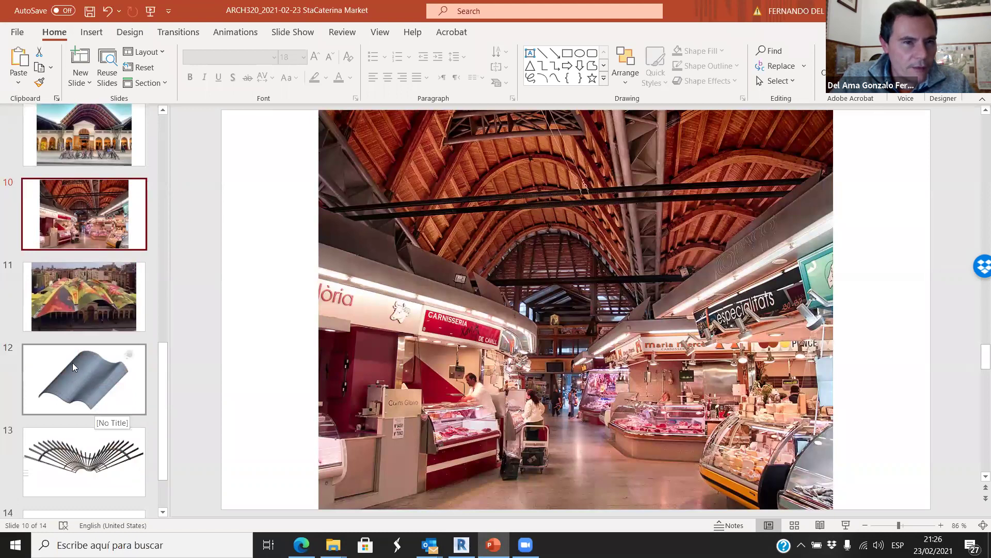
scroll(82, 246, up, 9)
click(82, 245)
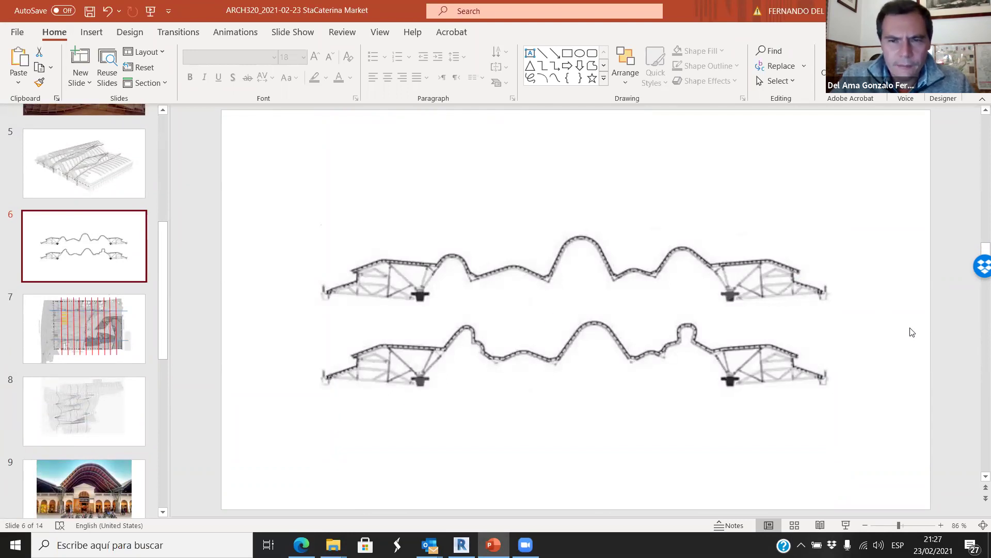
key(Up)
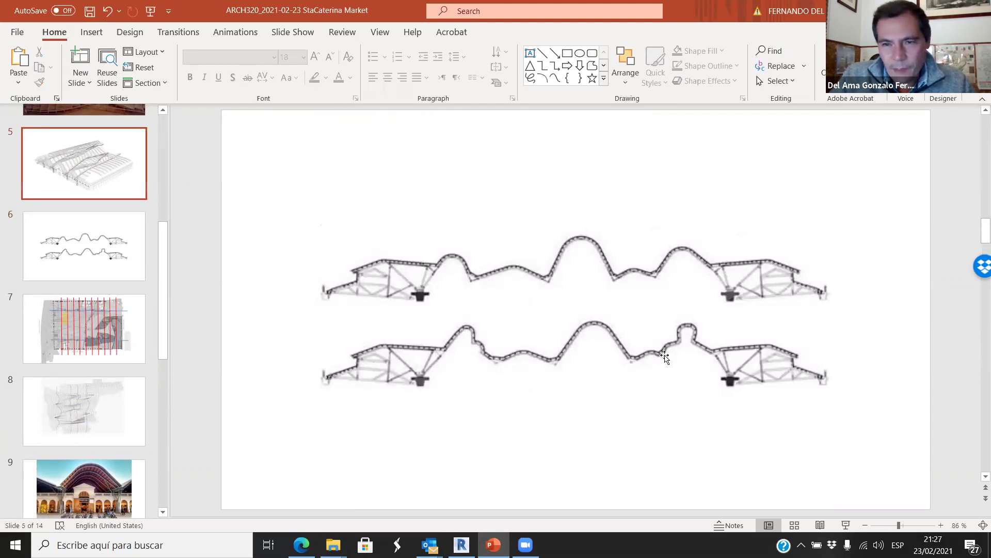
key(Down)
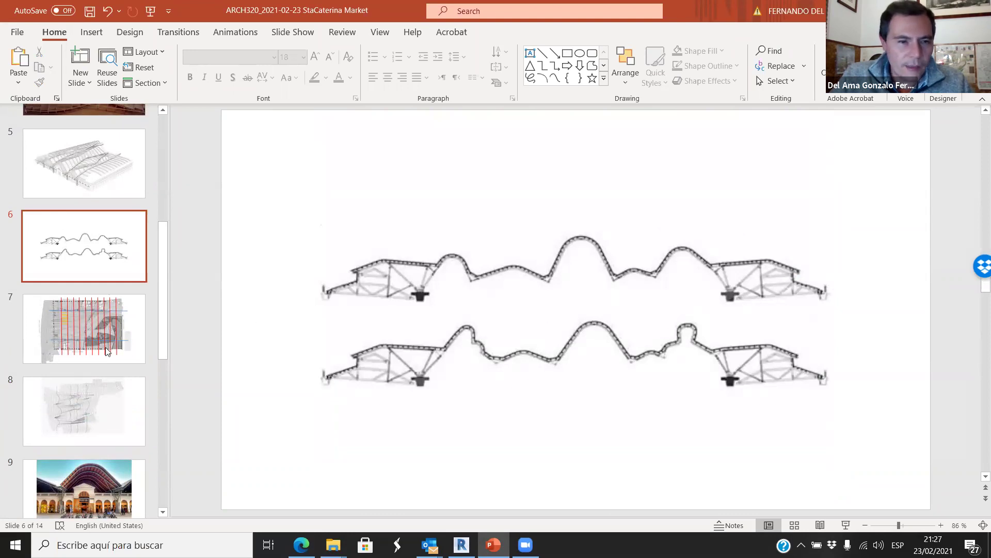
click(84, 410)
scroll(84, 361, down, 6)
click(84, 338)
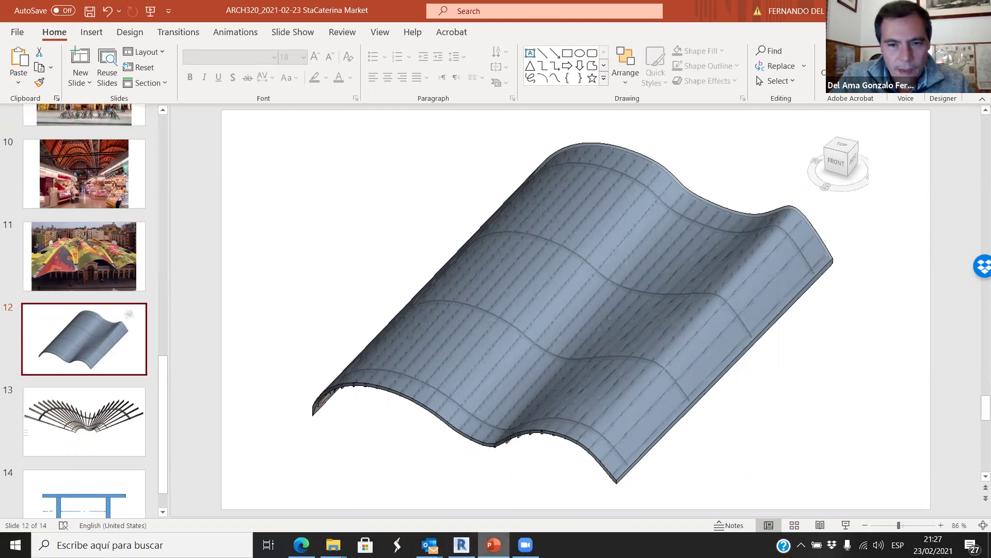
- Switch back to Revit and set the model line placement plane to Grid : A, cancelling the straight line started at the grid 2 column
click(461, 544)
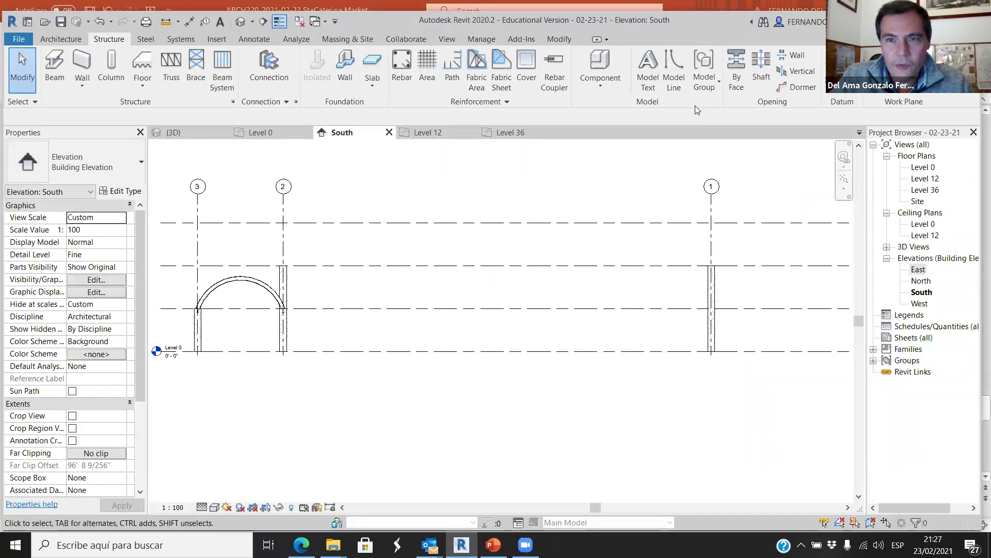
click(674, 78)
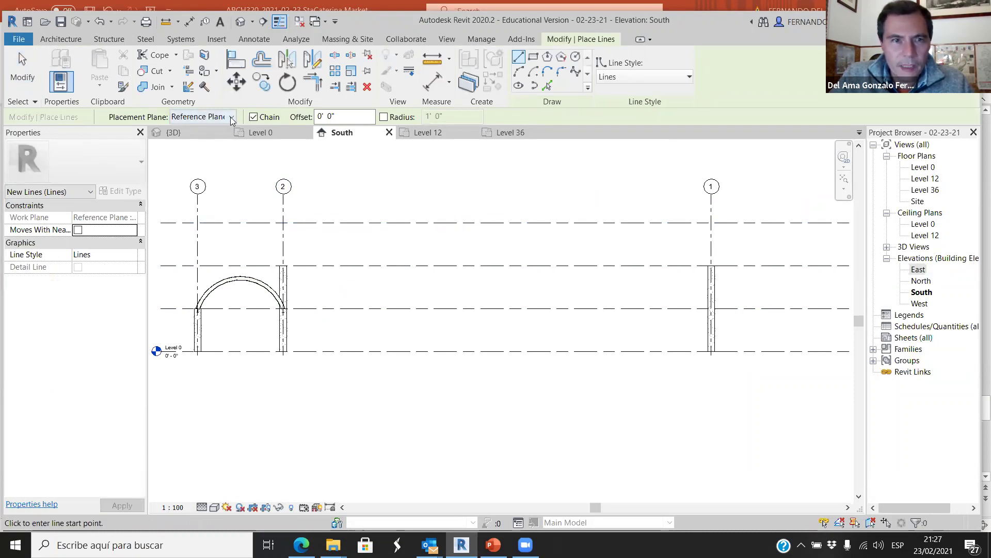
click(230, 117)
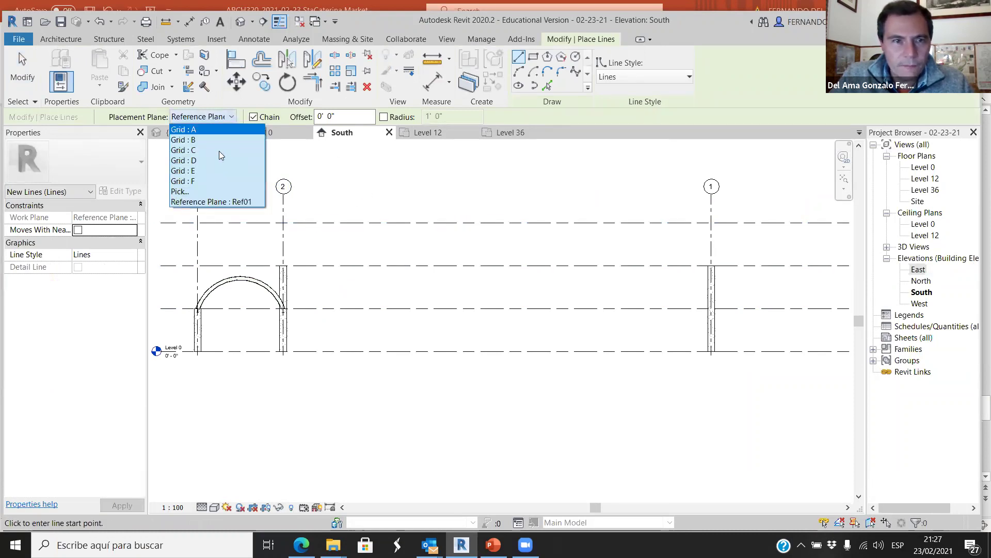
click(200, 129)
scroll(285, 259, up, 3)
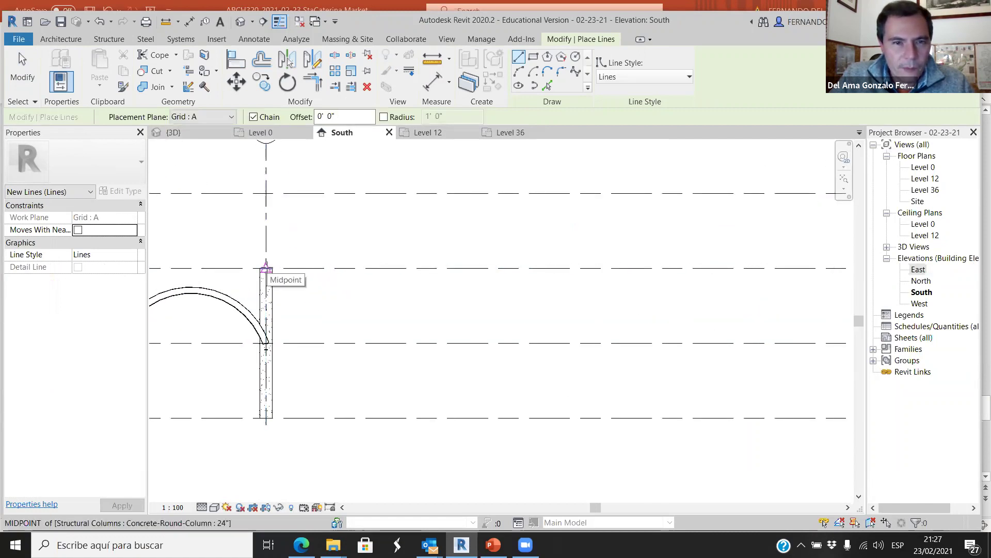
click(266, 268)
key(Escape)
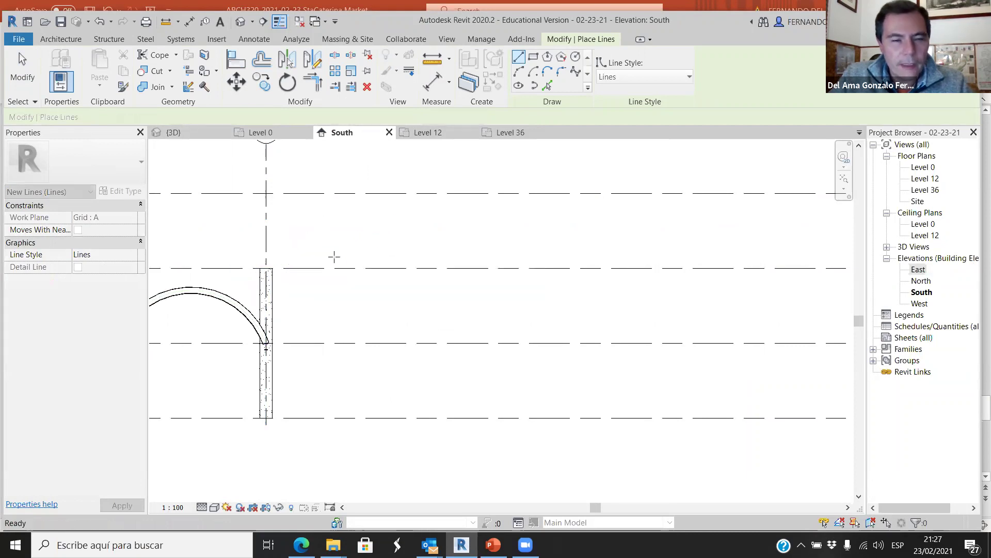
key(Escape)
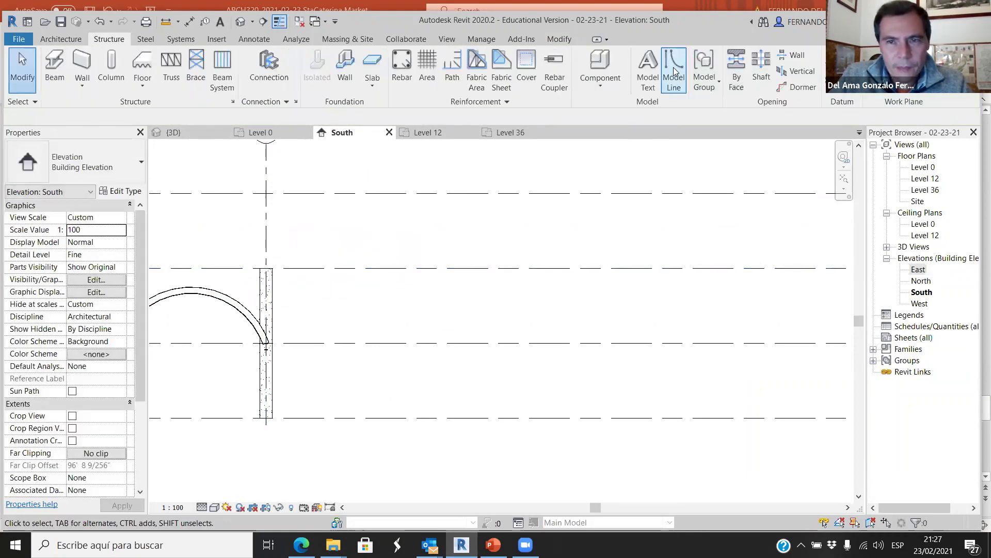
- Draw a wavy spline model line on Grid : A from the grid 2 column top to the grid 1 column top, with three crests, the middle one highest
click(673, 69)
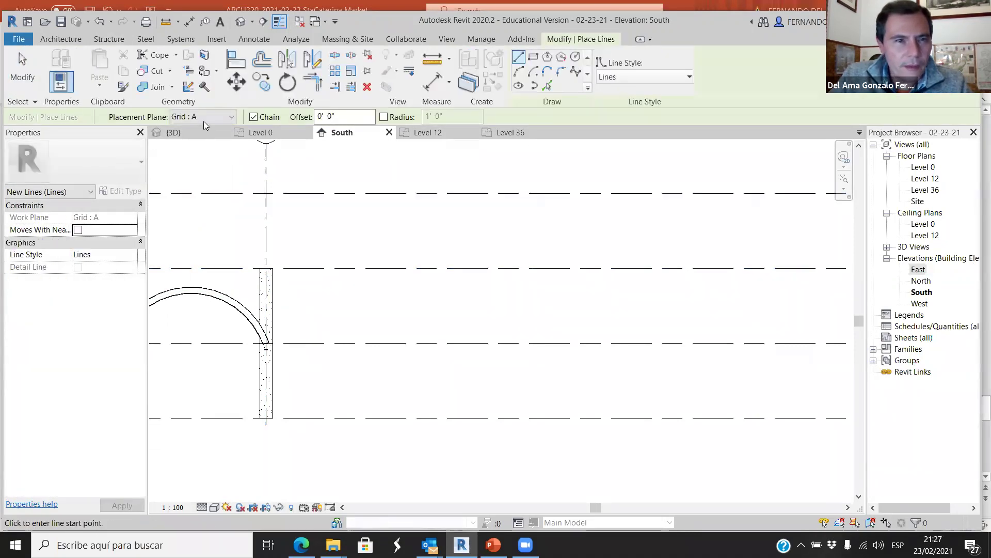
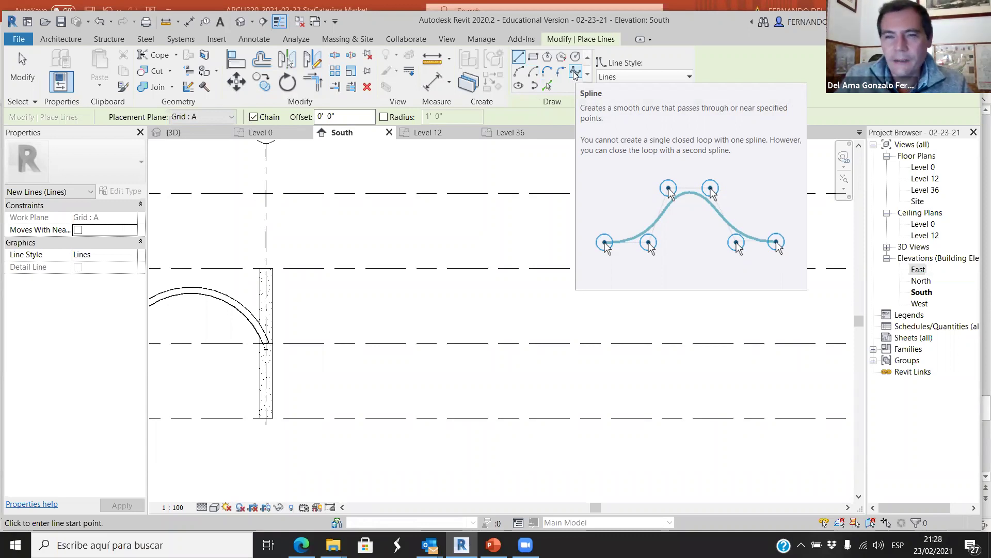
click(575, 74)
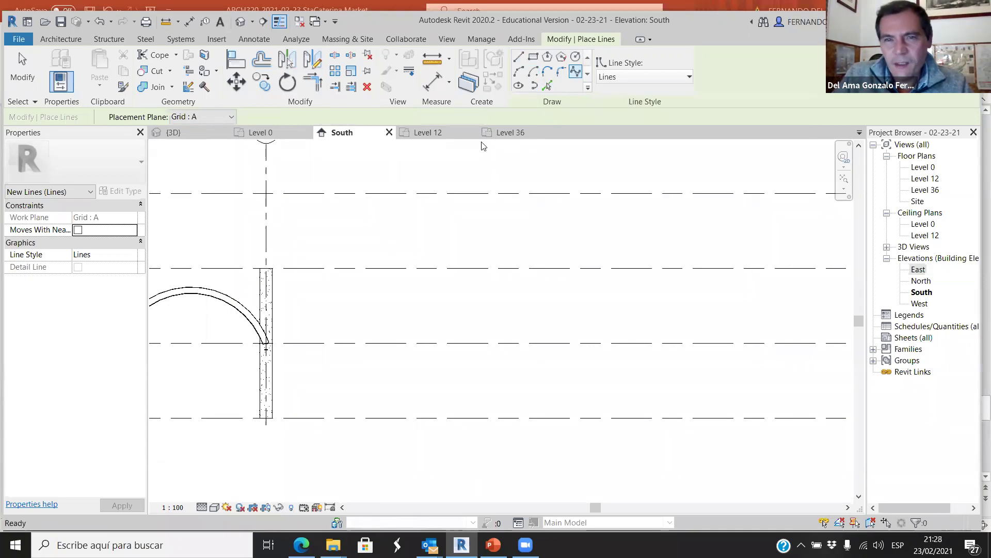
click(266, 268)
click(319, 216)
click(380, 205)
click(436, 225)
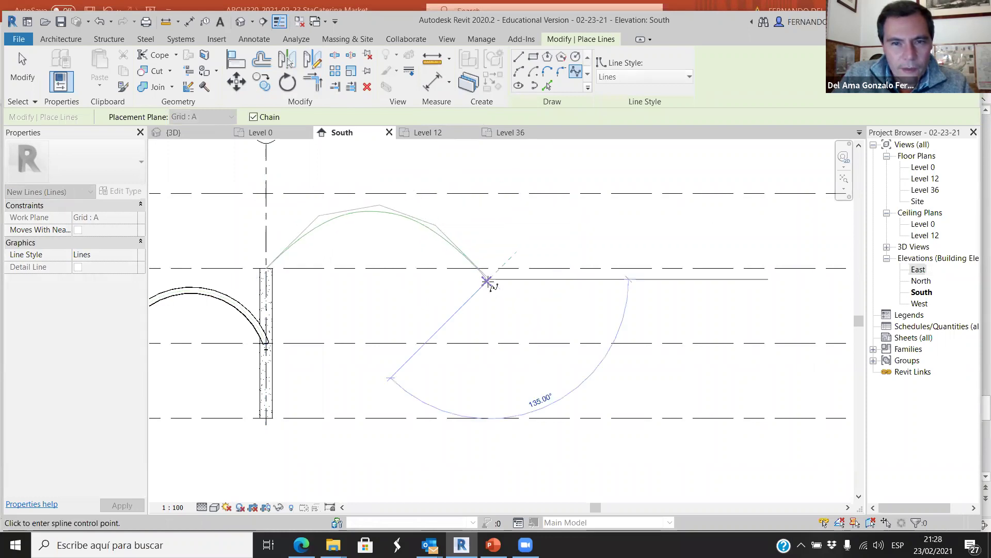
click(501, 291)
click(544, 290)
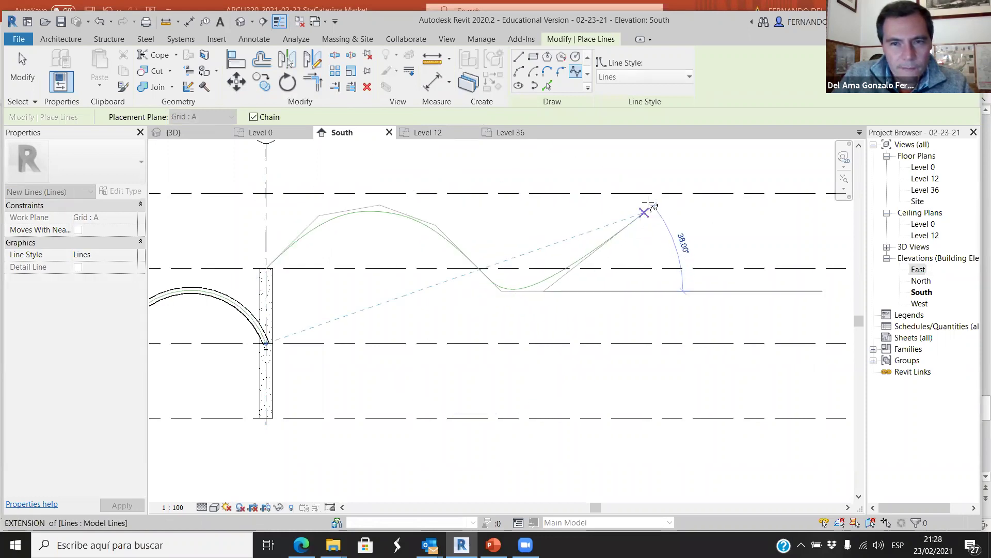
click(654, 163)
scroll(346, 235, down, 4)
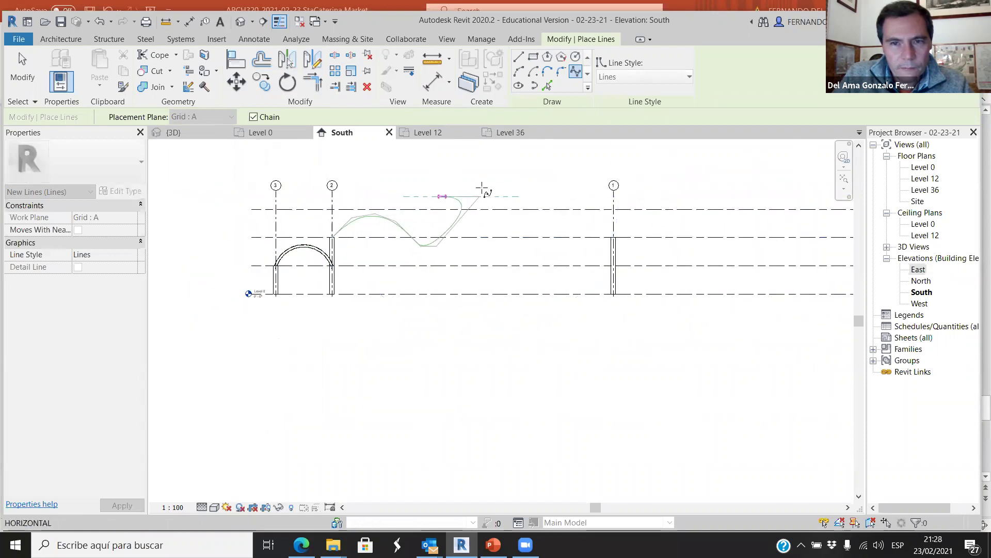
click(509, 188)
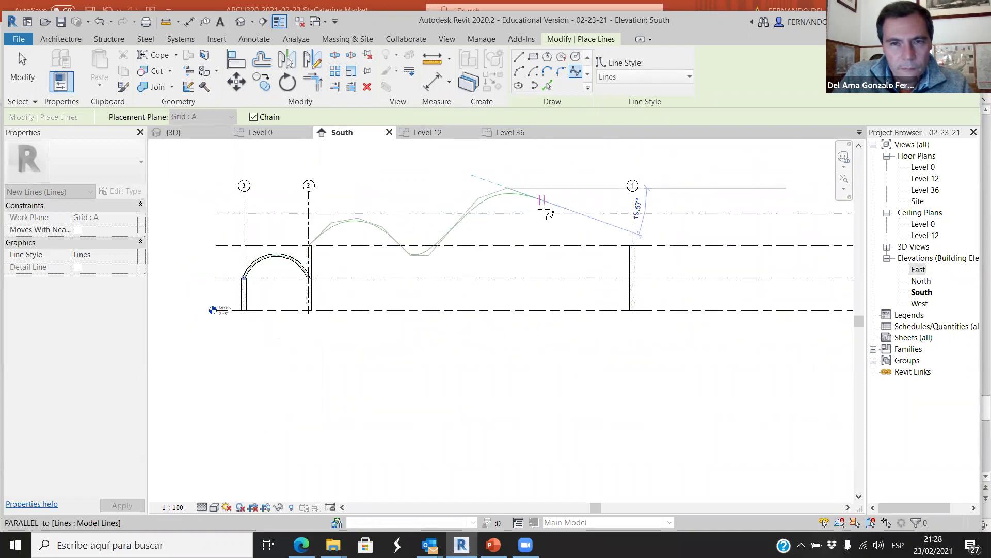
click(543, 212)
click(557, 244)
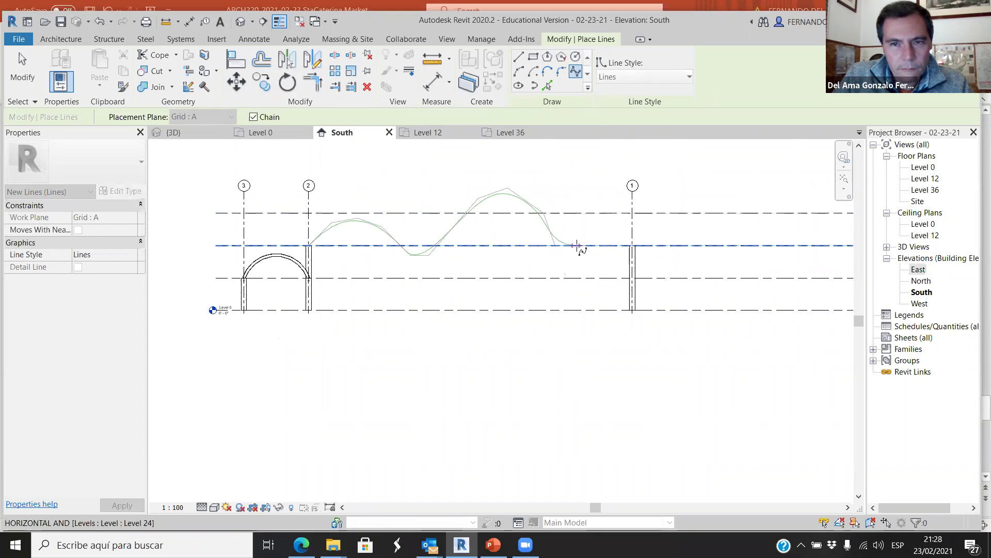
click(602, 223)
scroll(623, 235, up, 5)
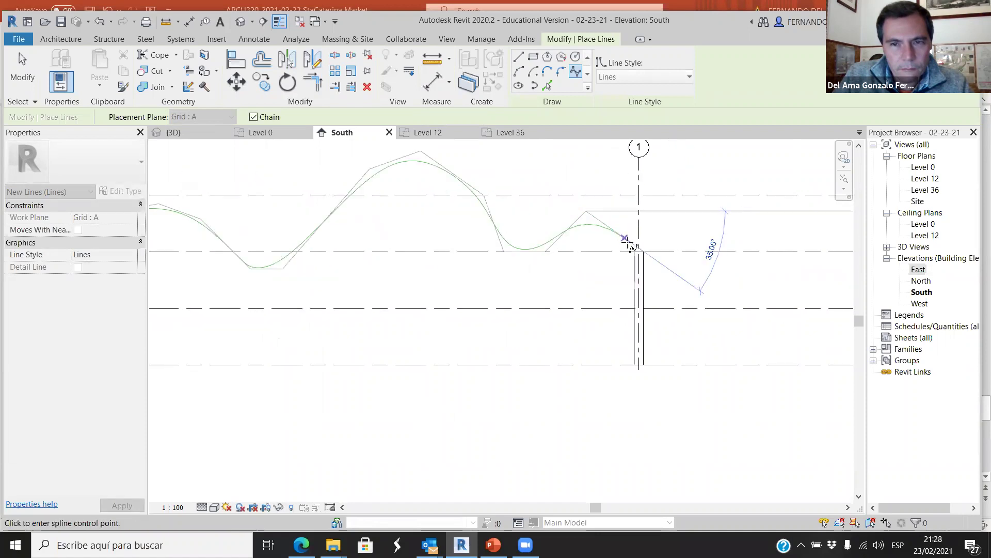
click(655, 263)
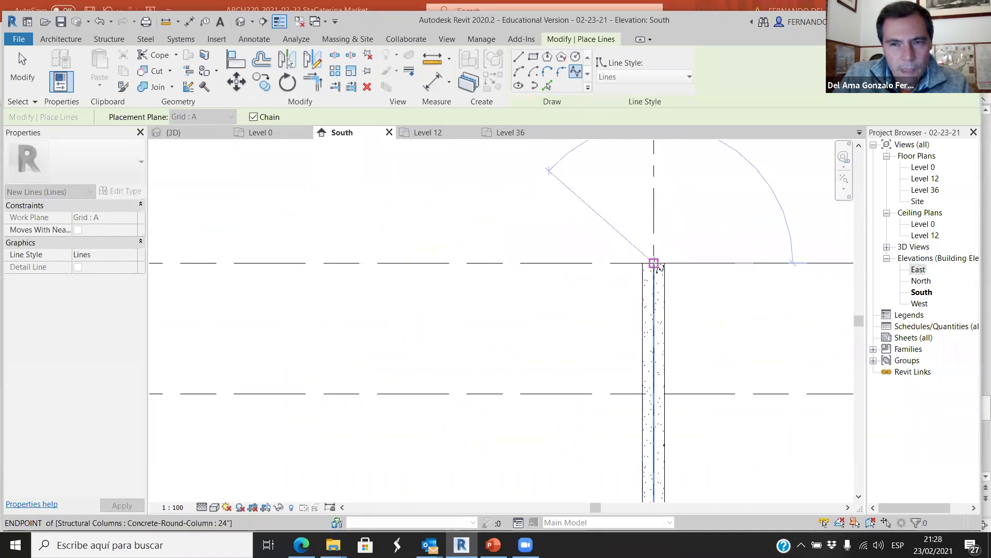
click(653, 264)
key(b)
key(s)
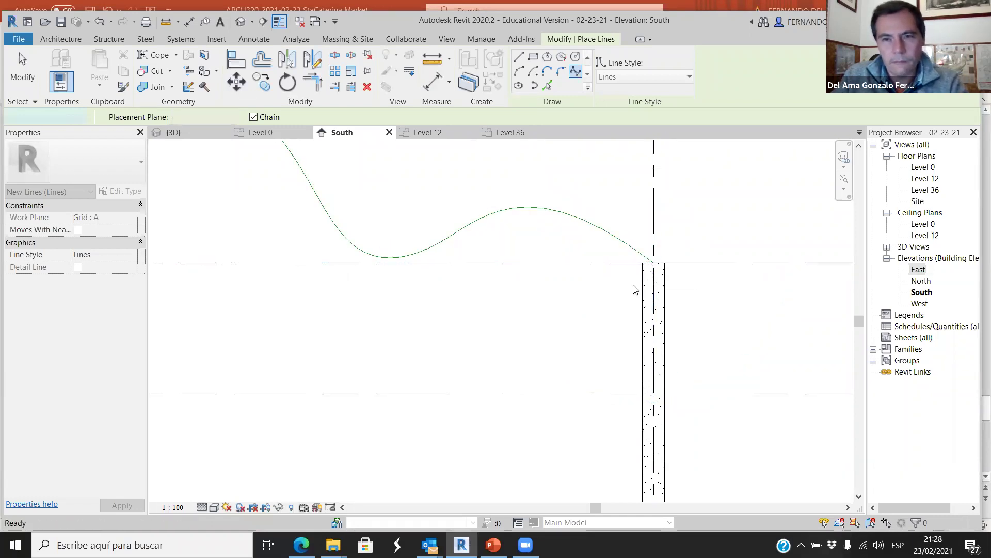
scroll(490, 317, down, 3)
scroll(486, 315, down, 2)
key(Escape)
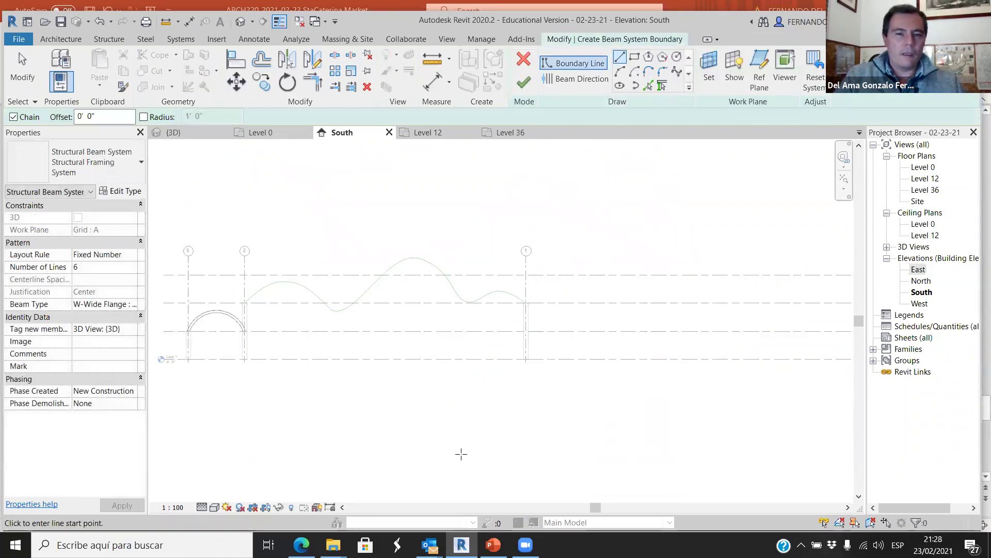
key(Escape)
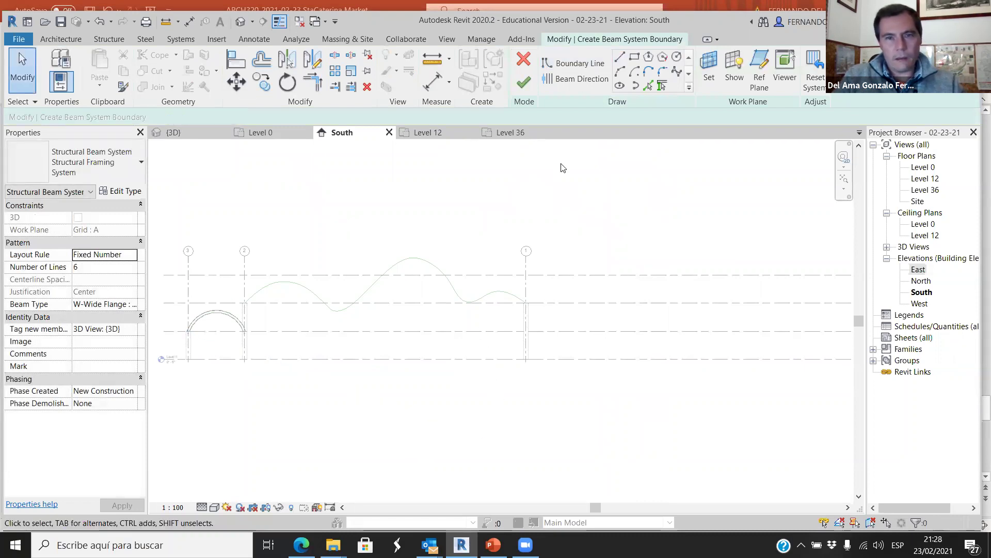
click(525, 84)
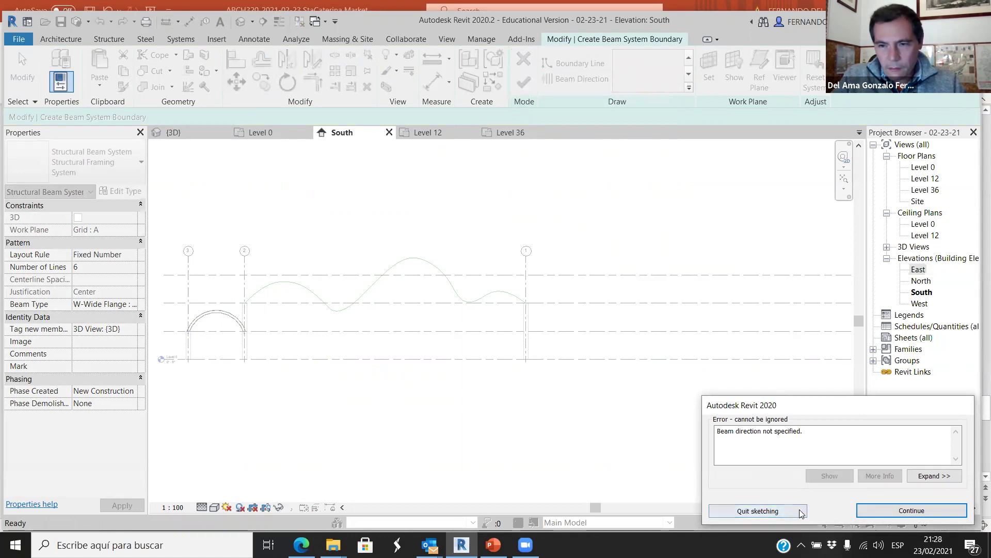
click(913, 512)
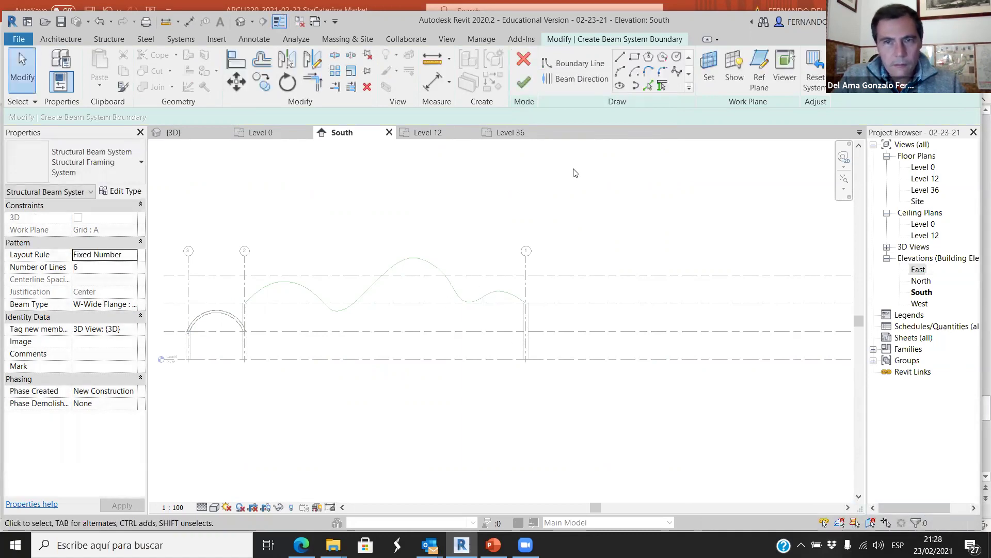
click(523, 58)
- Raise the first valley of the wavy spline between grids 2 and 1 above the column-top level by moving its control points
scroll(493, 209, up, 8)
scroll(493, 209, down, 4)
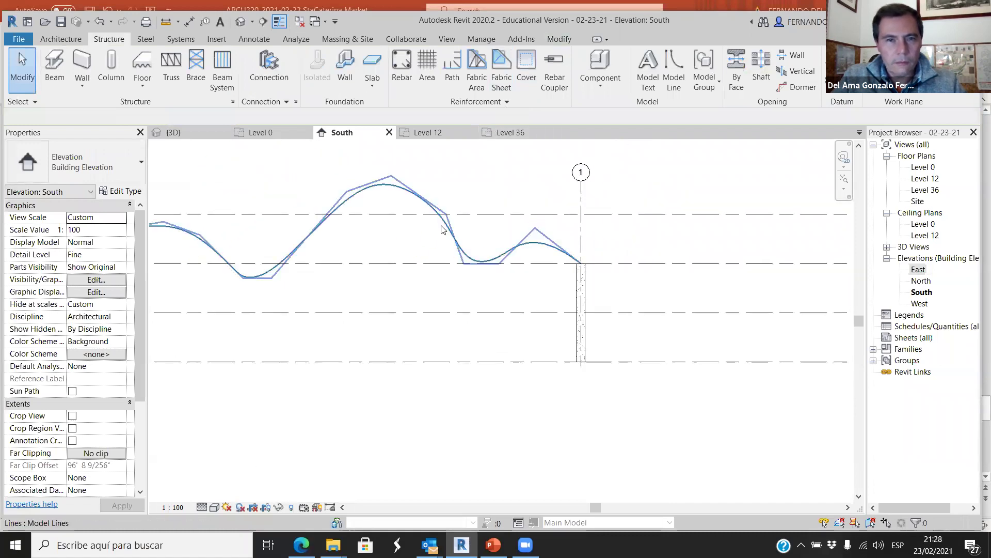
click(443, 221)
scroll(441, 298, down, 2)
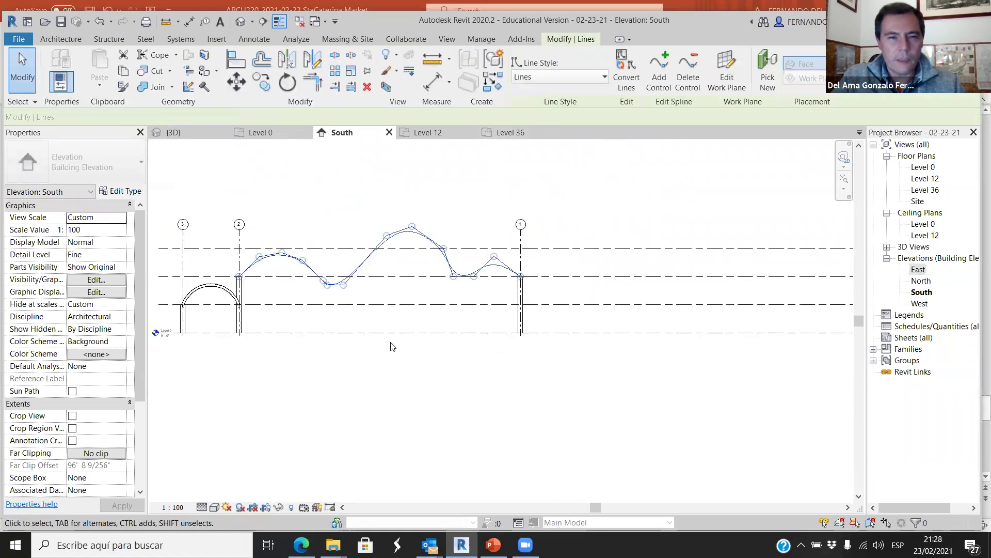
click(361, 370)
scroll(310, 305, up, 2)
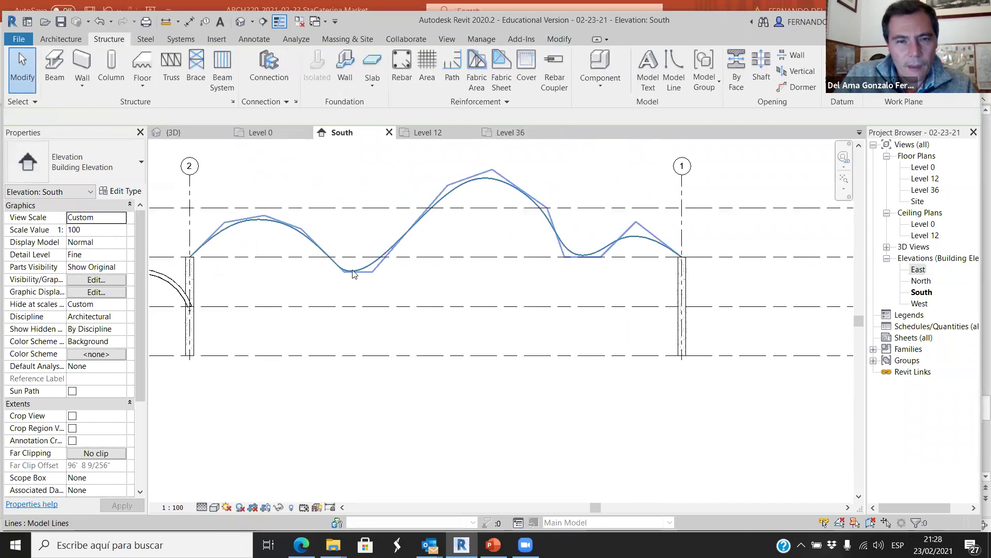
click(355, 269)
drag(343, 269, 375, 235)
drag(335, 263, 324, 242)
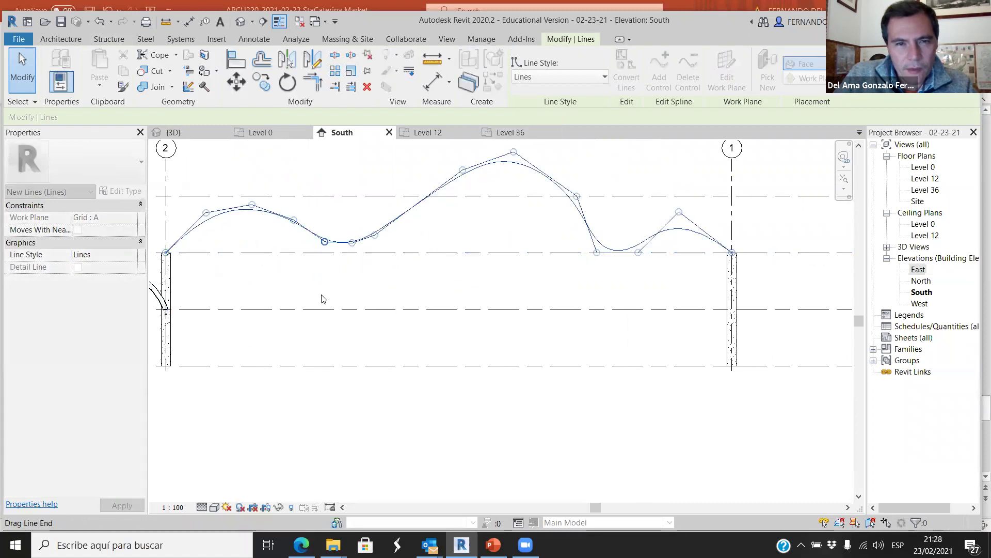
- Raise the spline's second valley near grid 1 above the column tops and broaden the middle crest by moving their control points
scroll(626, 249, up, 3)
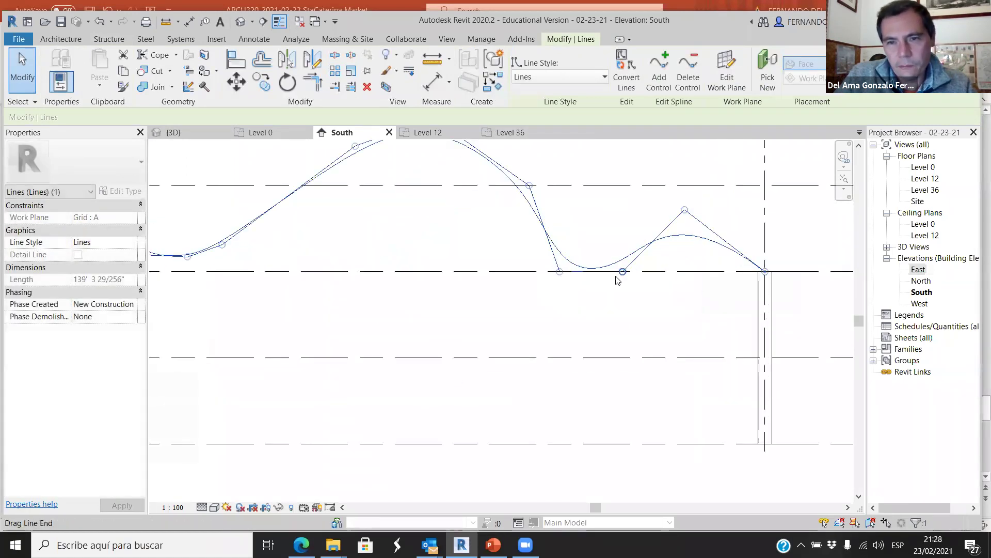
drag(636, 270, 646, 258)
drag(560, 270, 540, 245)
scroll(533, 268, down, 2)
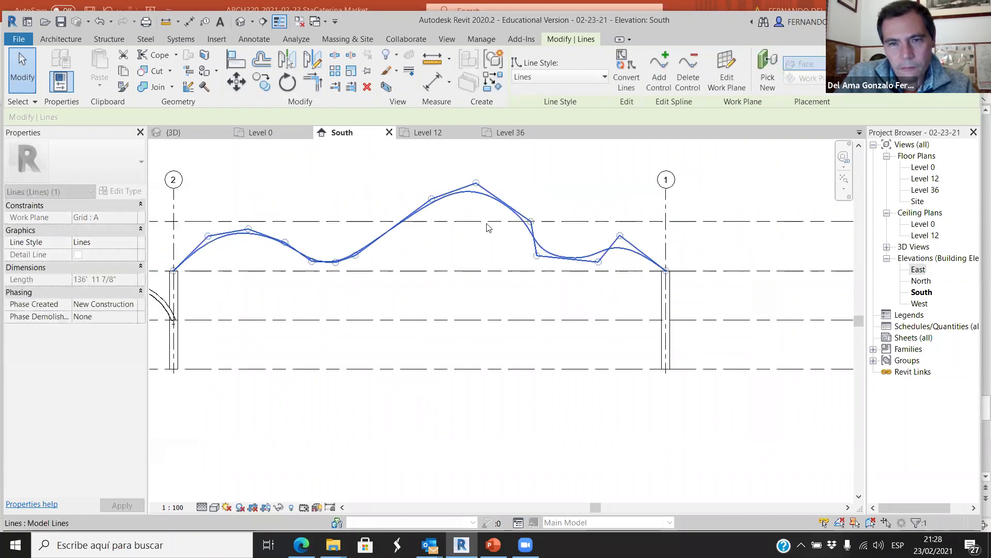
drag(464, 182, 380, 215)
scroll(404, 285, down, 2)
click(558, 453)
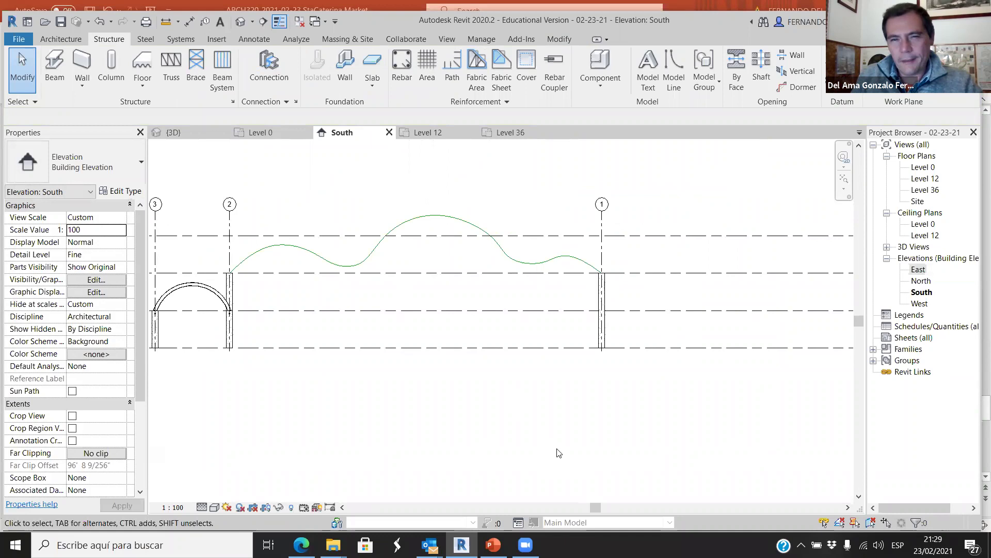
- Check the wavy roof line against the columns and vault in the 3D view and return to the South elevation
click(207, 136)
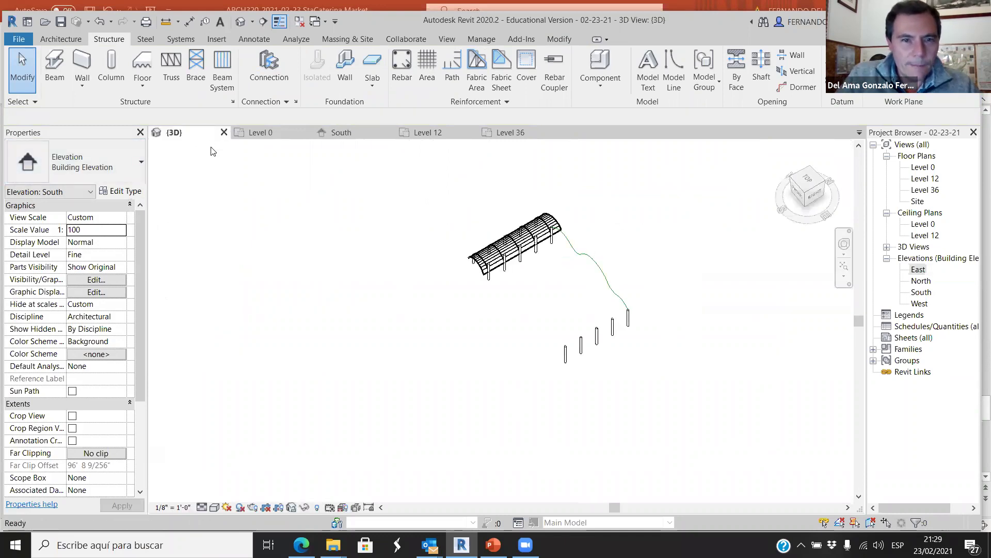
scroll(589, 258, up, 5)
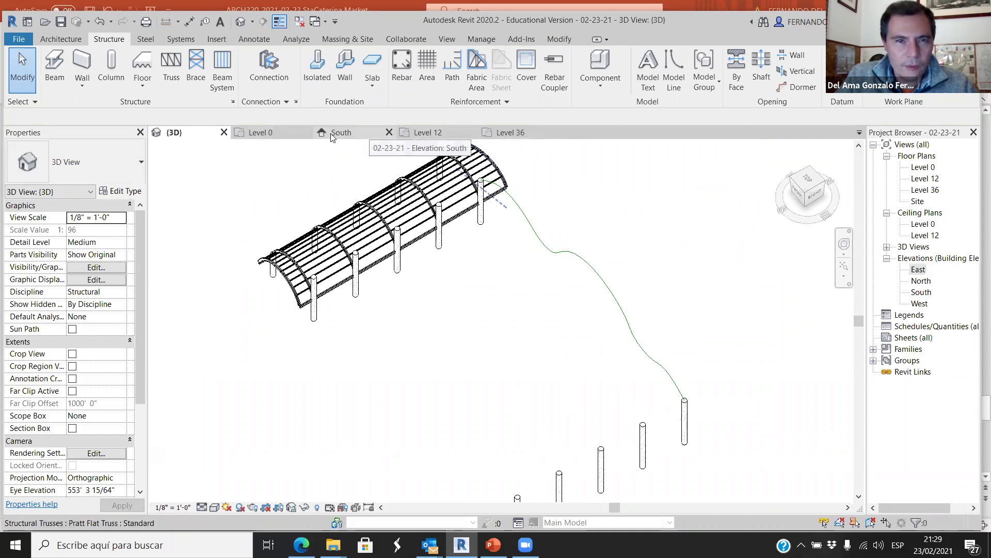
click(361, 132)
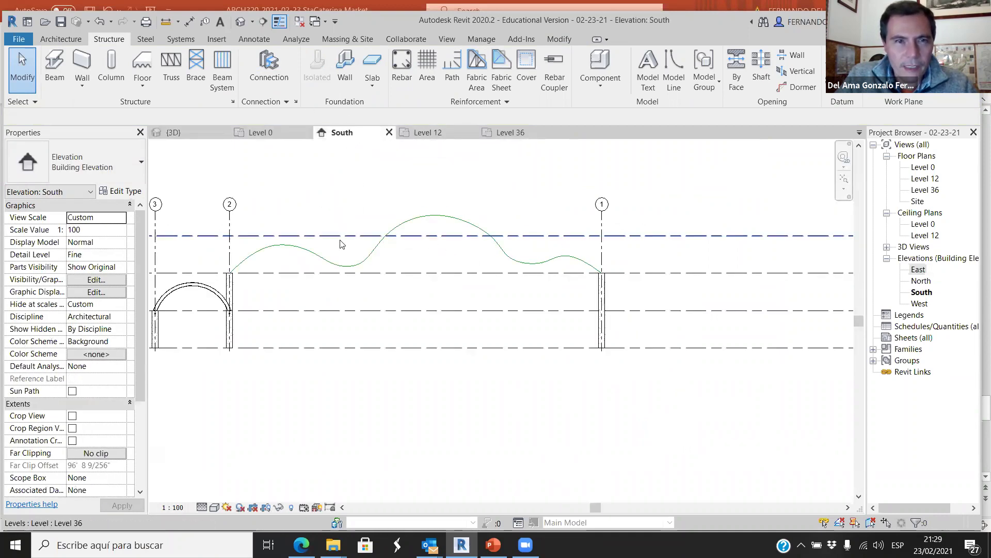
- Set the model line placement plane to Grid : B, cancelling the straight line started at the grid 2 column top
click(675, 61)
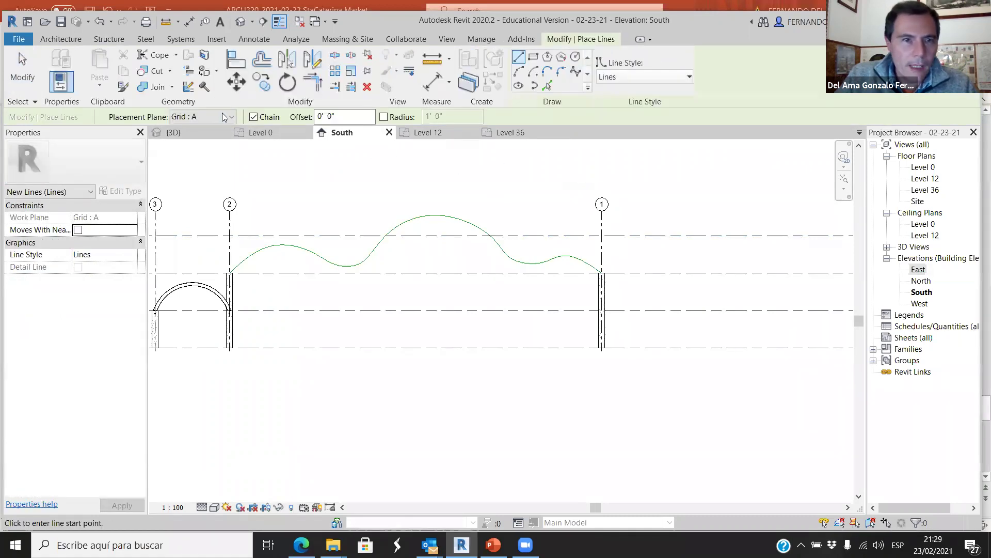
click(223, 117)
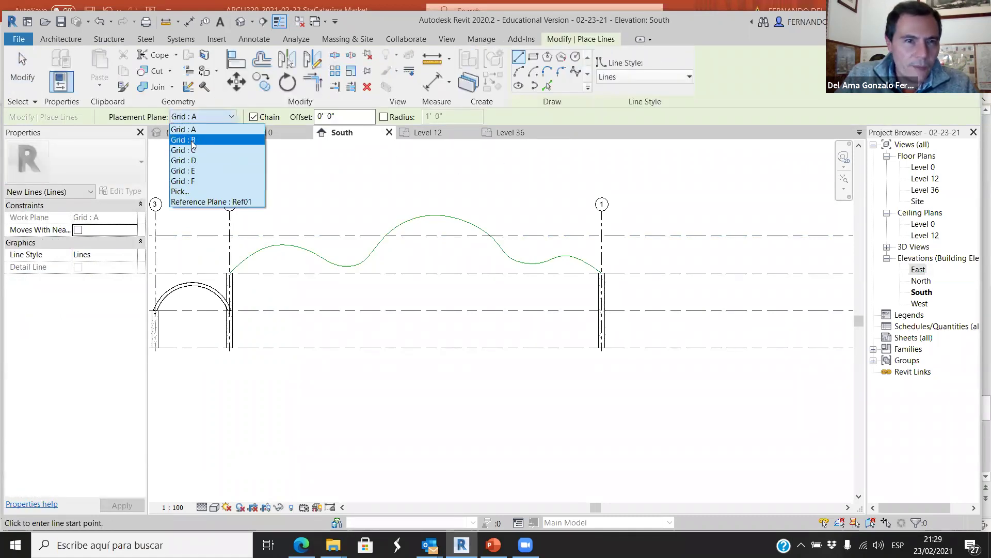
click(191, 139)
scroll(230, 272, up, 5)
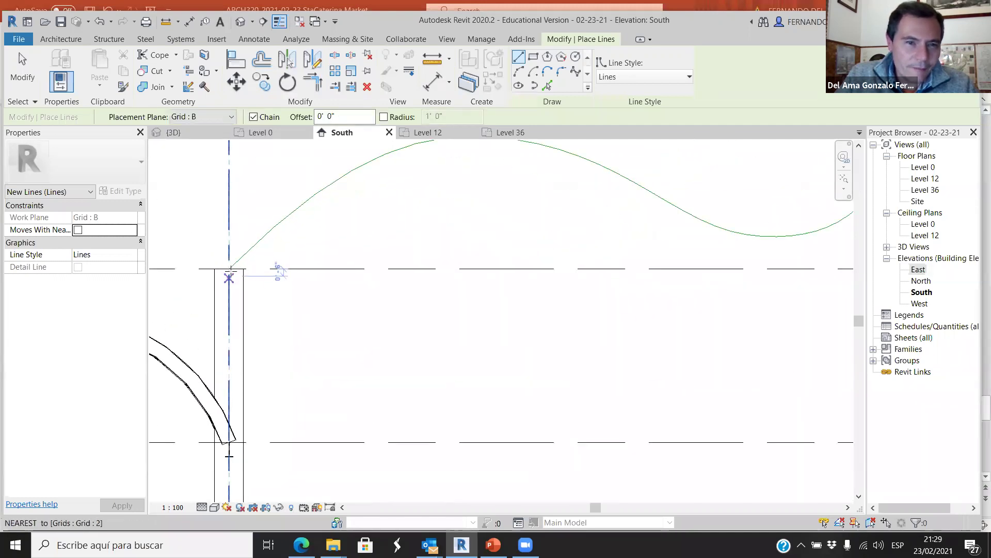
click(229, 269)
scroll(243, 309, down, 3)
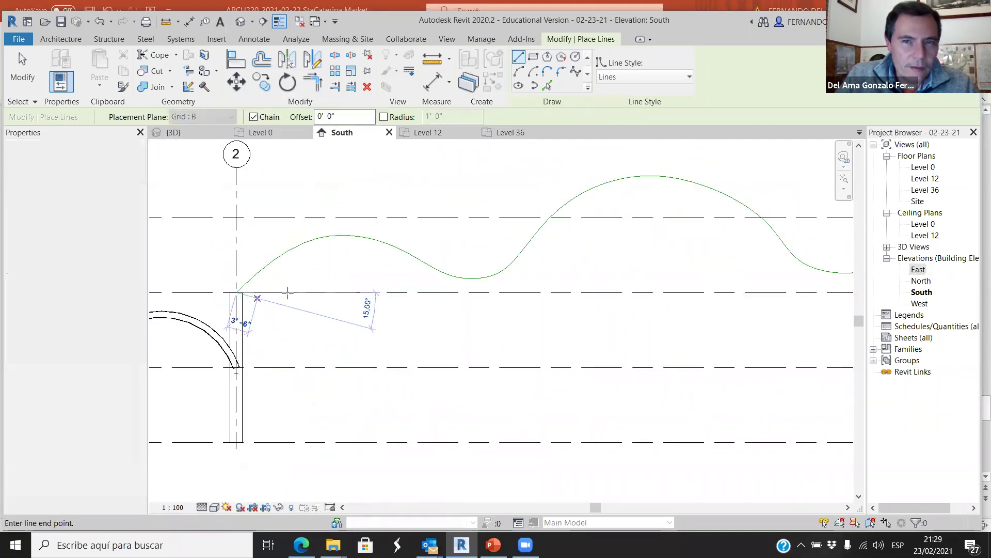
key(Escape)
key(Escape)
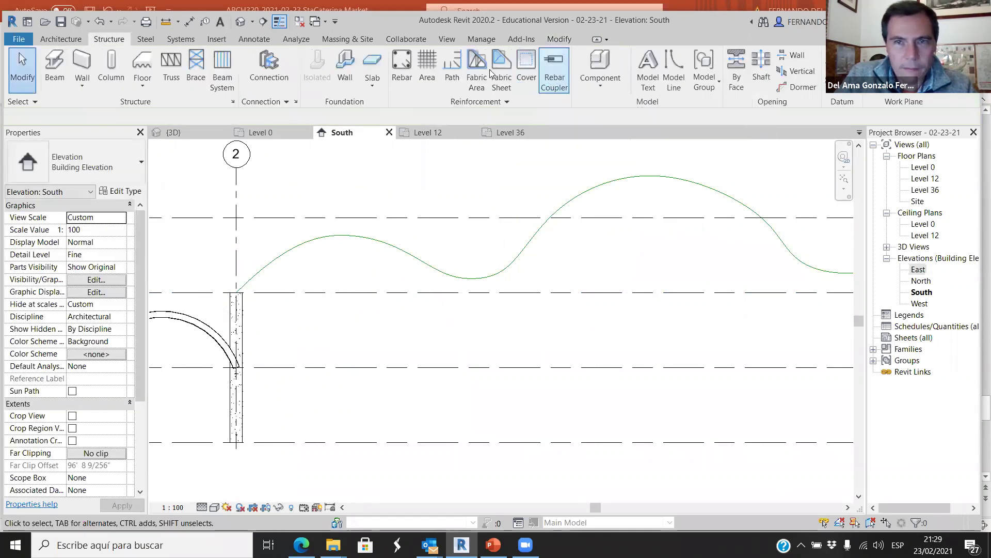
- Start a spline model line on Grid : B at the grid 2 column top, with its first crest and valley above the Grid A curve
click(680, 69)
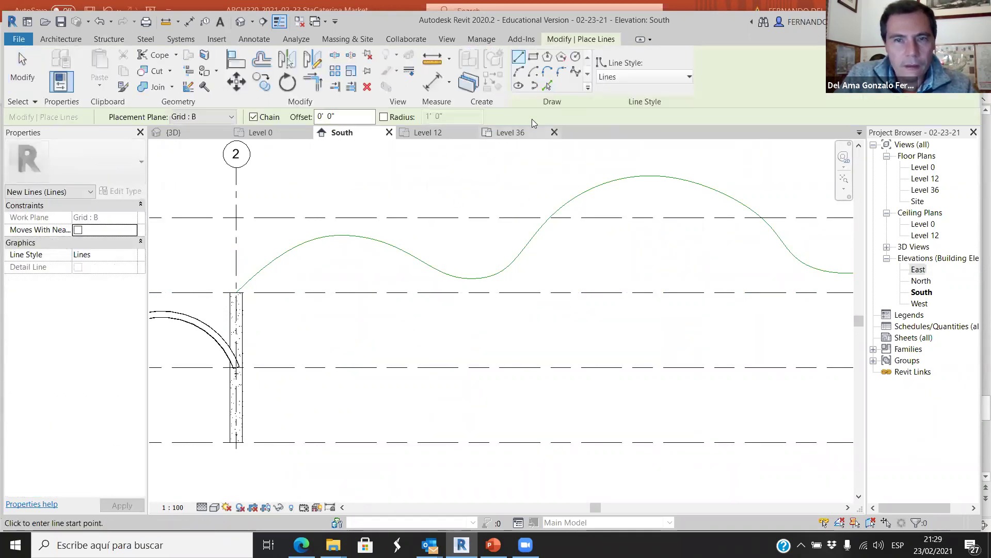
click(577, 72)
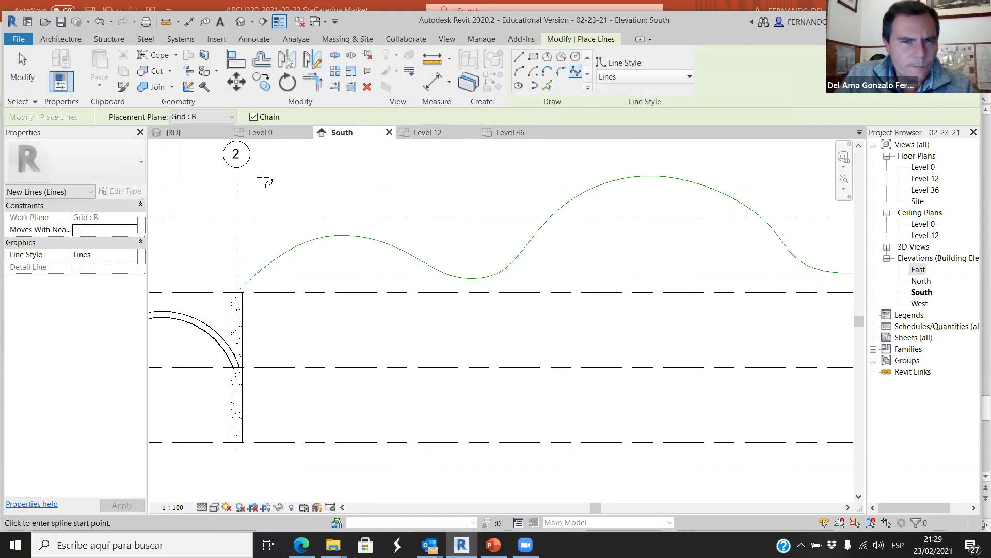
scroll(227, 300, up, 3)
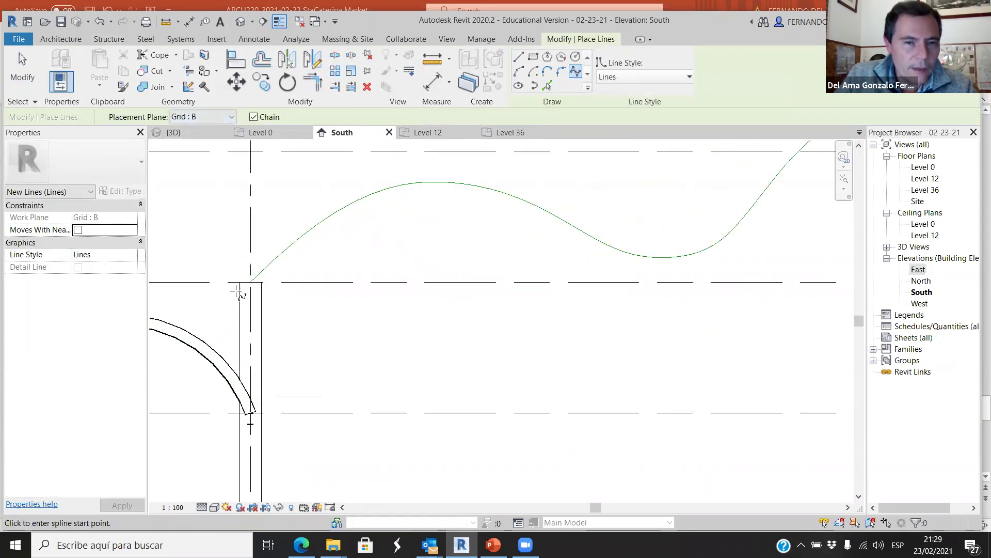
click(263, 276)
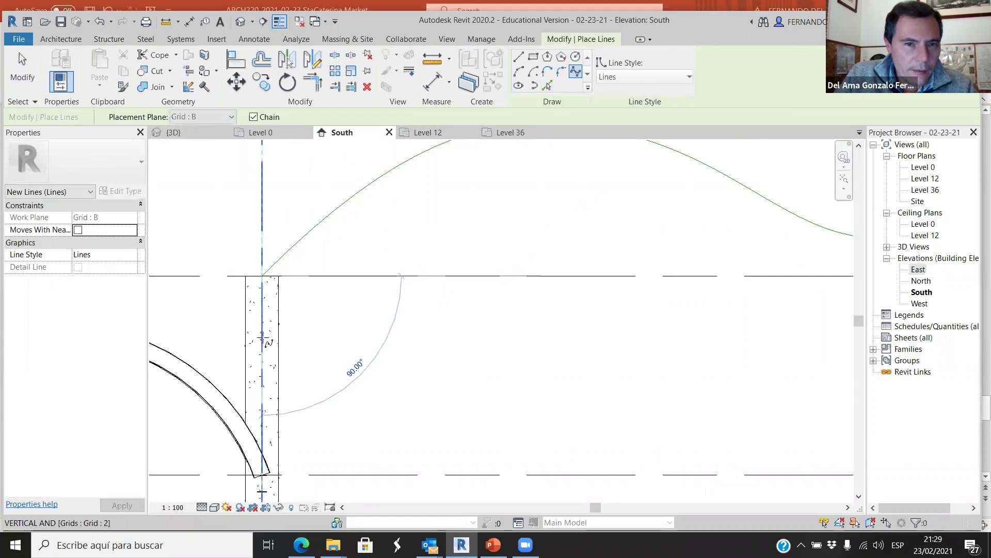
scroll(351, 372, down, 5)
scroll(289, 277, up, 2)
click(298, 274)
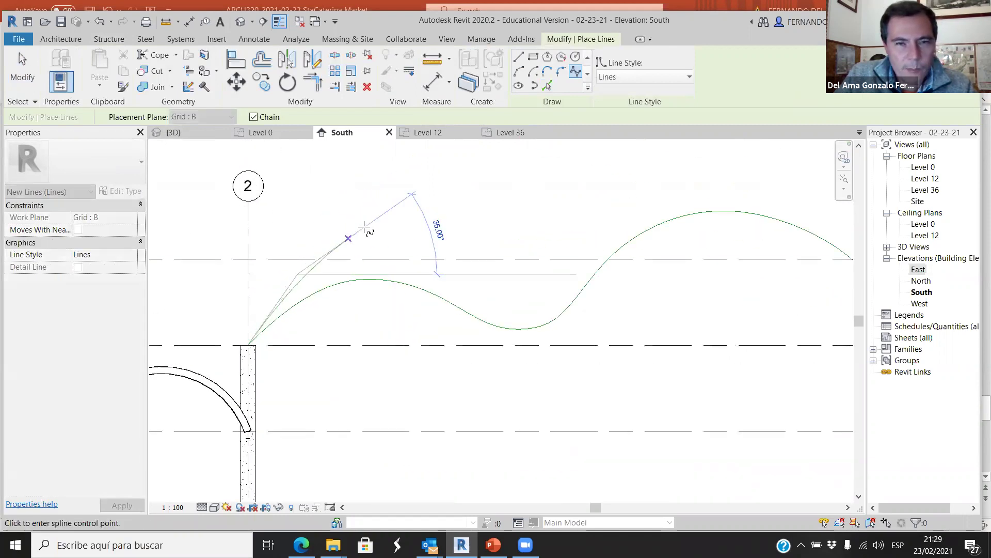
click(388, 223)
click(481, 279)
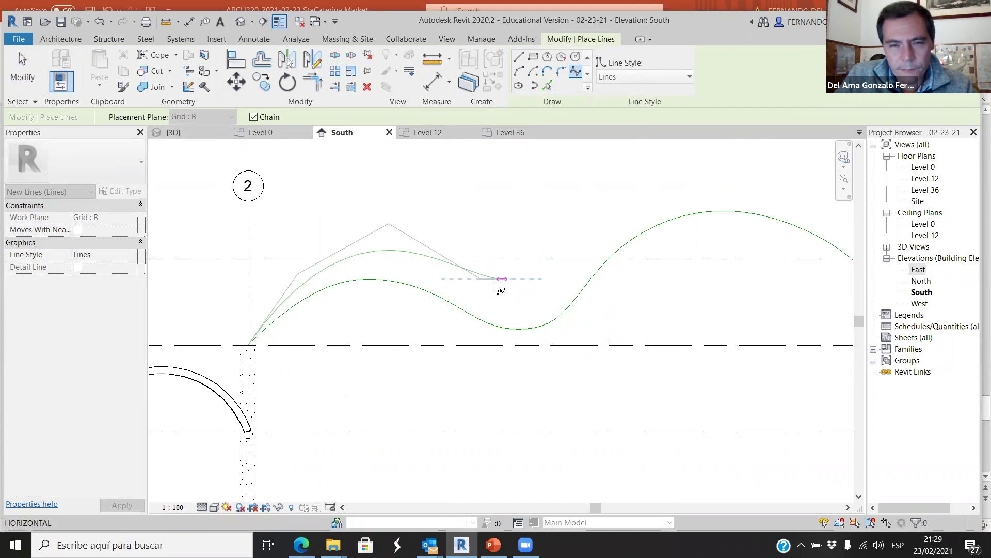
click(552, 287)
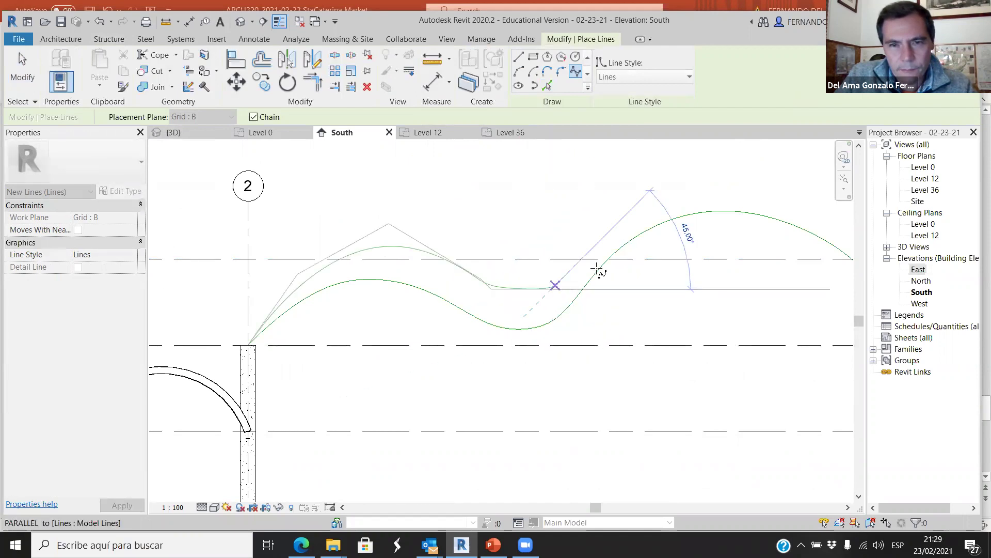
- Continue the Grid : B spline over a higher middle crest and a shallow last wave, ending it at the grid 1 column top
scroll(622, 223, down, 3)
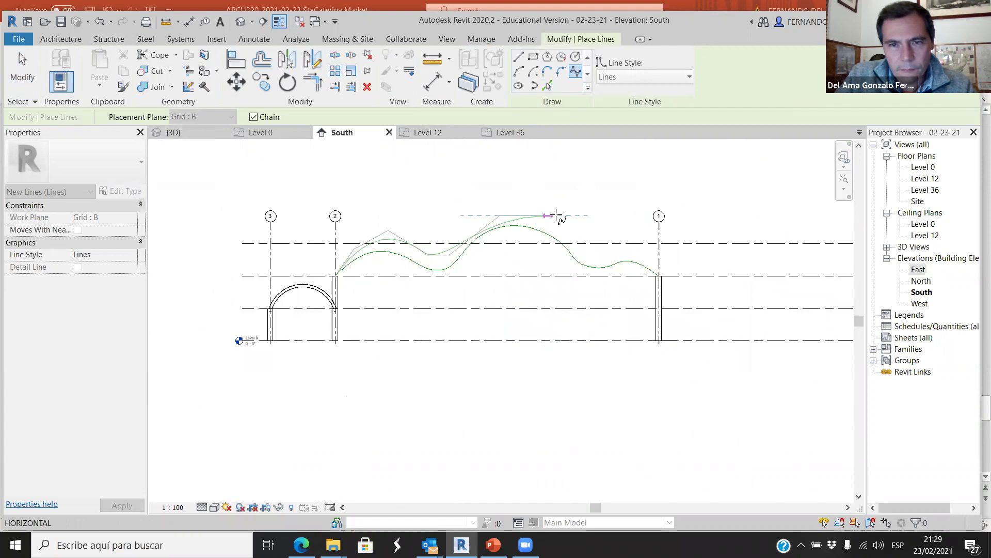
click(509, 216)
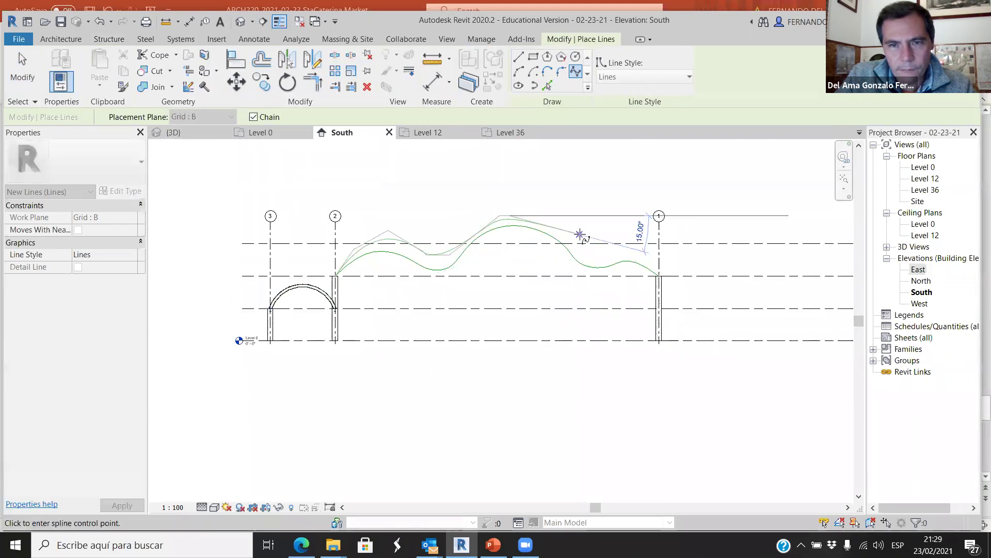
click(592, 254)
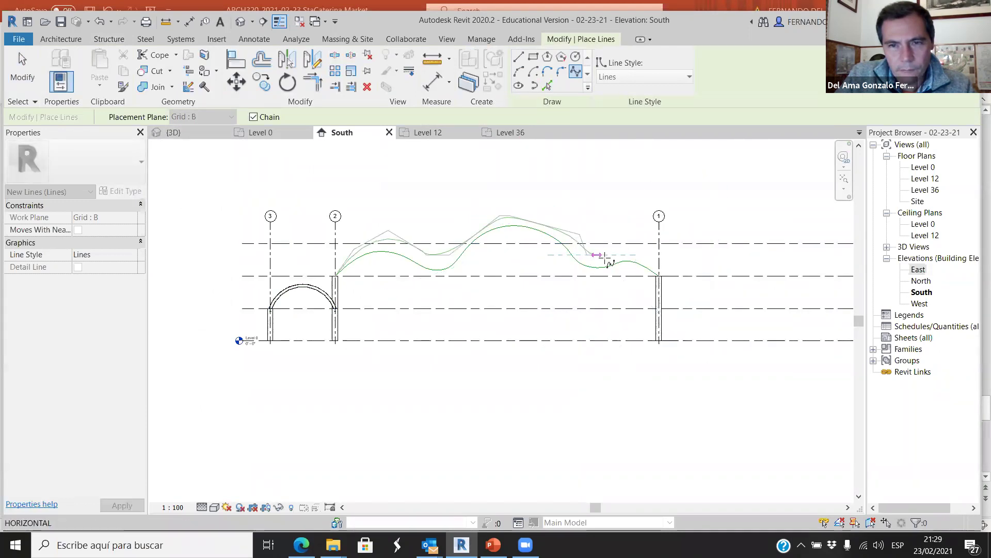
click(647, 255)
scroll(650, 258, up, 2)
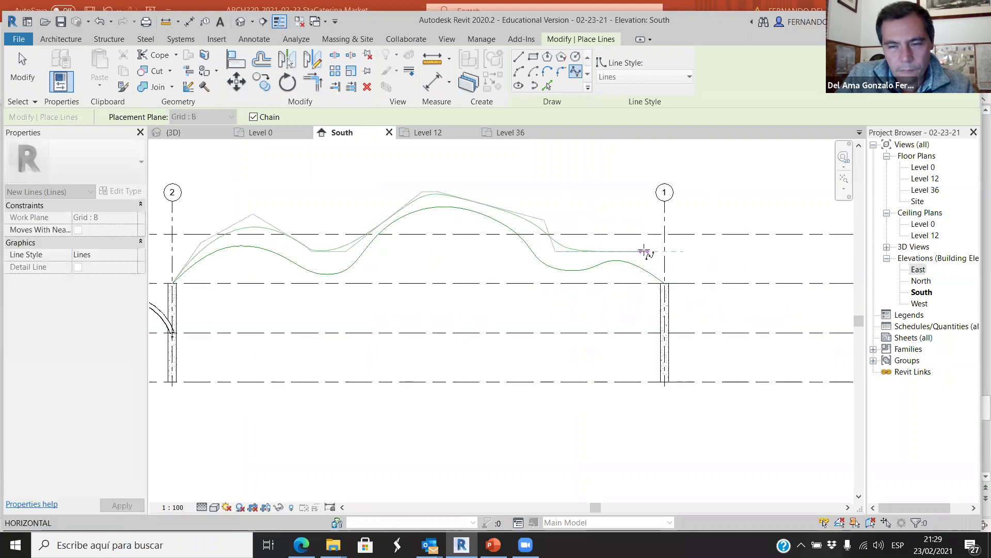
scroll(657, 272, up, 3)
click(682, 309)
key(Escape)
key(p)
key(l)
scroll(567, 288, down, 5)
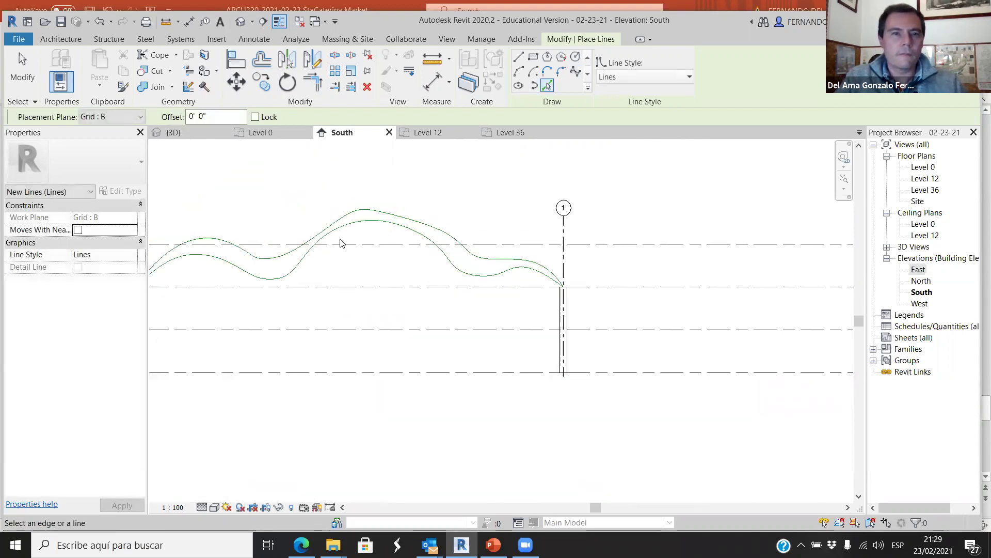
- Examine the two wavy roof lines on grids A and B in the 3D view and open the Level 0 floor plan
click(204, 135)
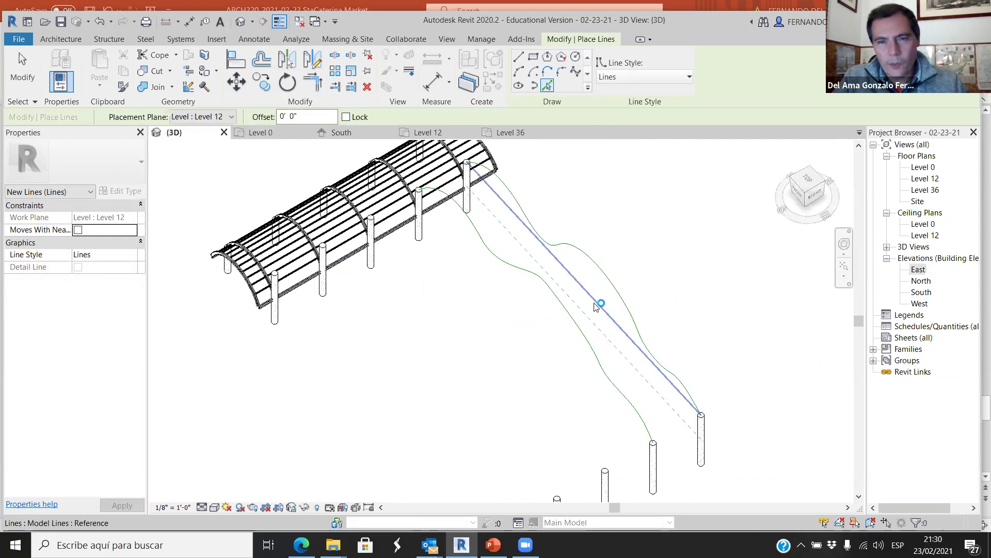
shift+middle_drag(549, 388, 408, 251)
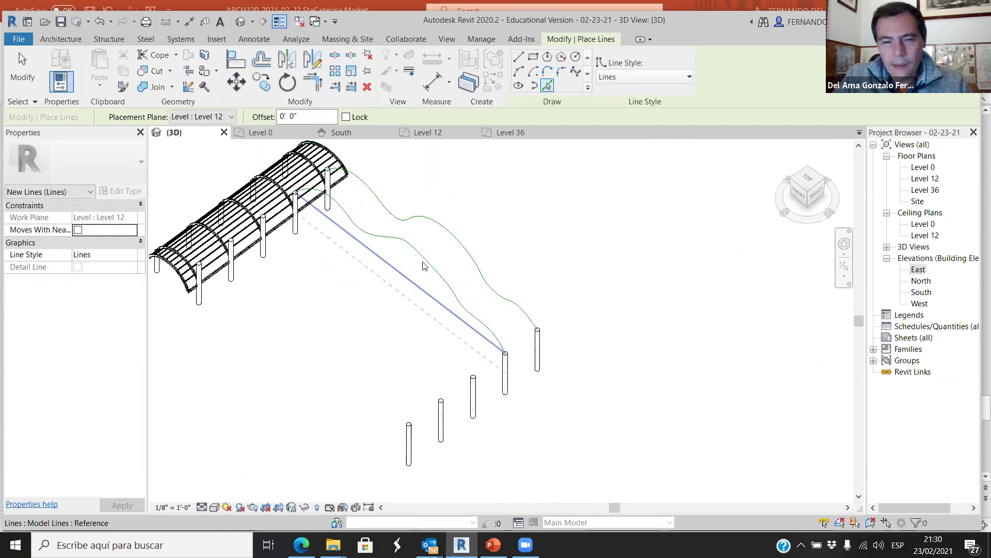
click(274, 132)
scroll(420, 266, down, 2)
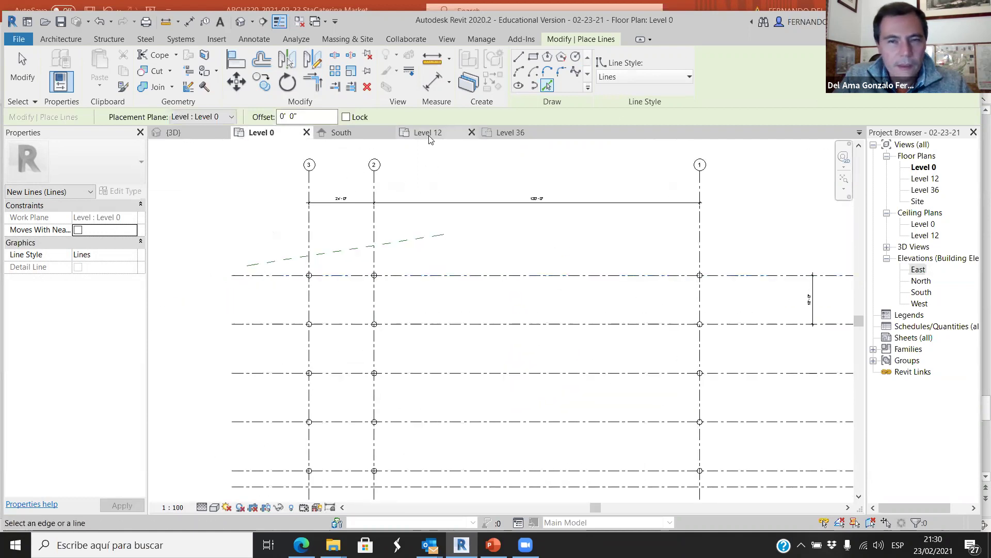
- Examine from the top in the 3D view how the two wavy roof lines align with the grid 2 and grid 1 columns
click(171, 133)
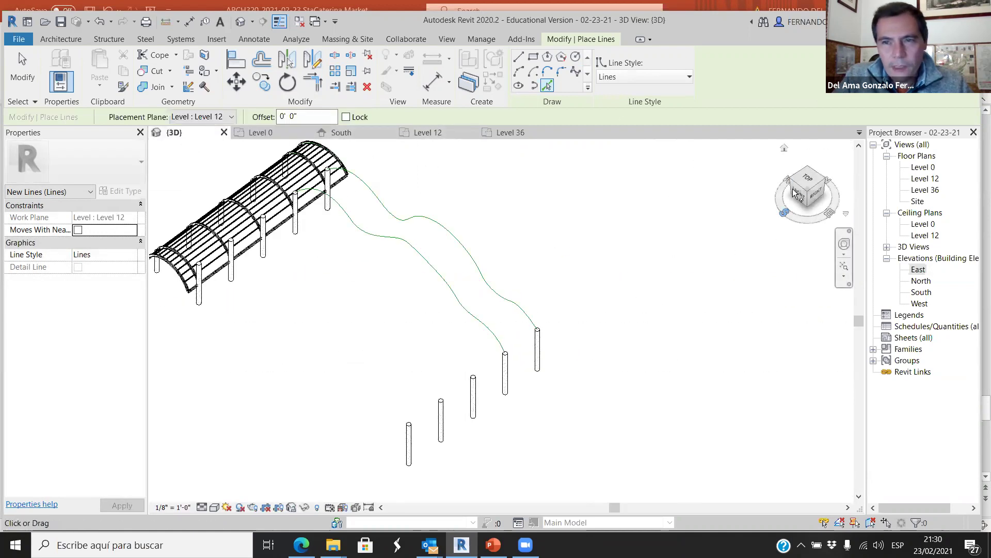
click(808, 181)
scroll(607, 281, up, 10)
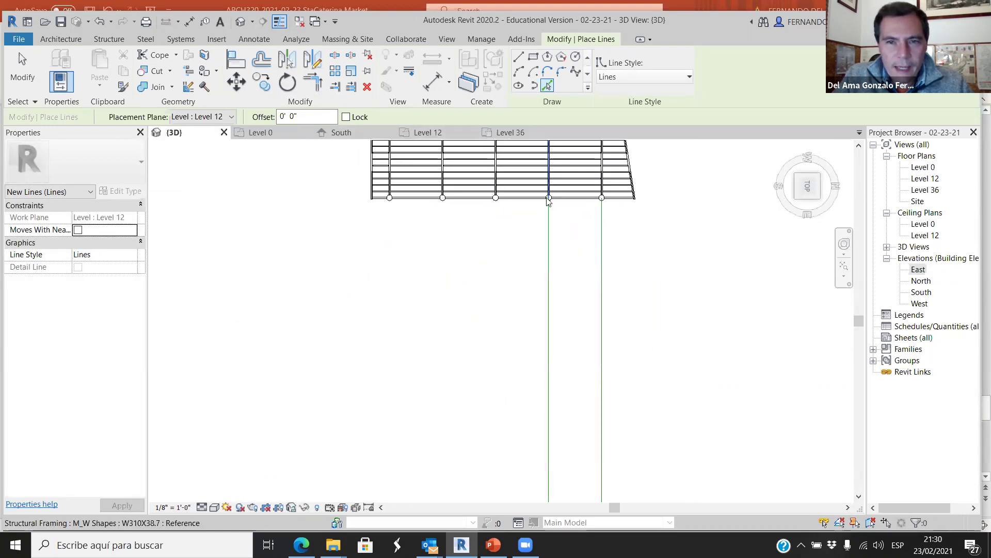
scroll(610, 206, down, 2)
scroll(569, 446, up, 2)
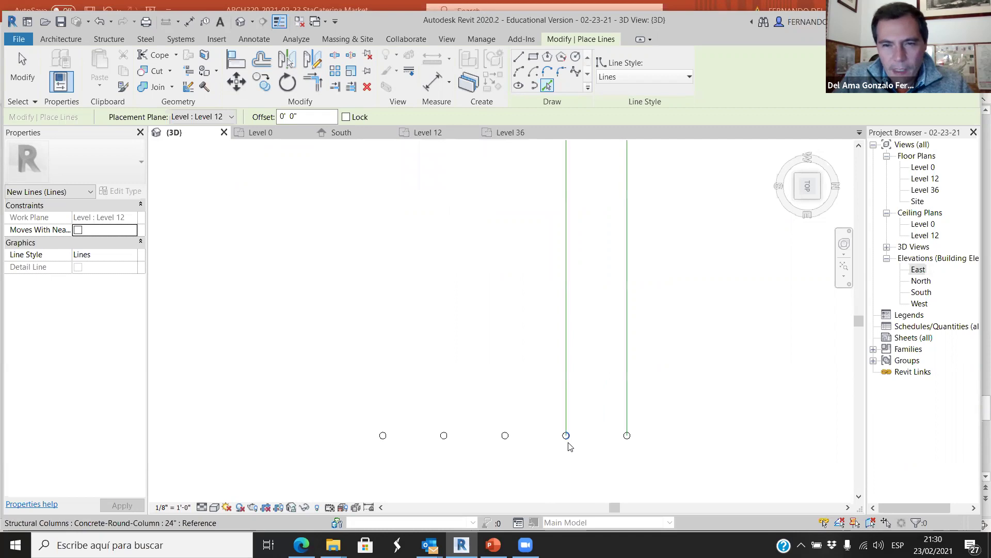
scroll(567, 444, down, 2)
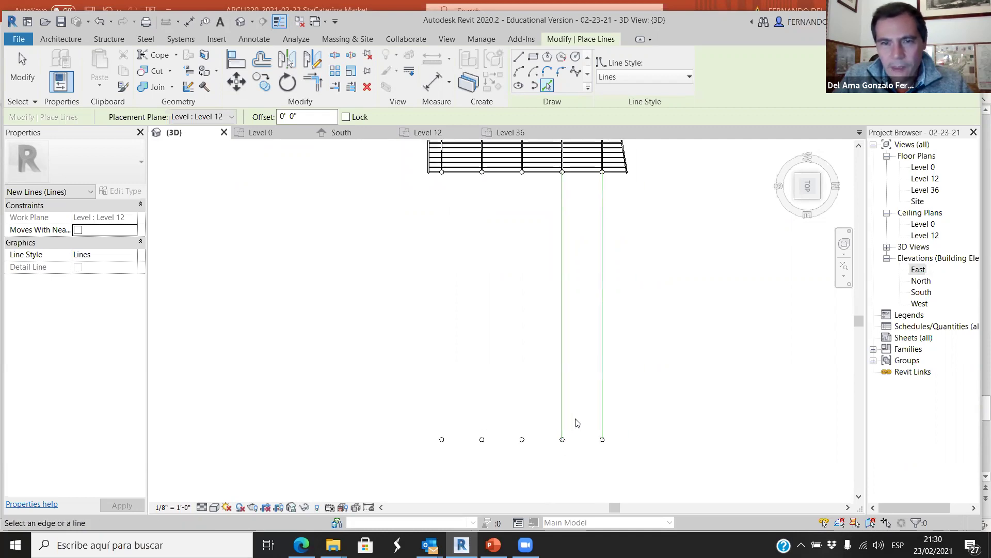
scroll(582, 223, up, 1)
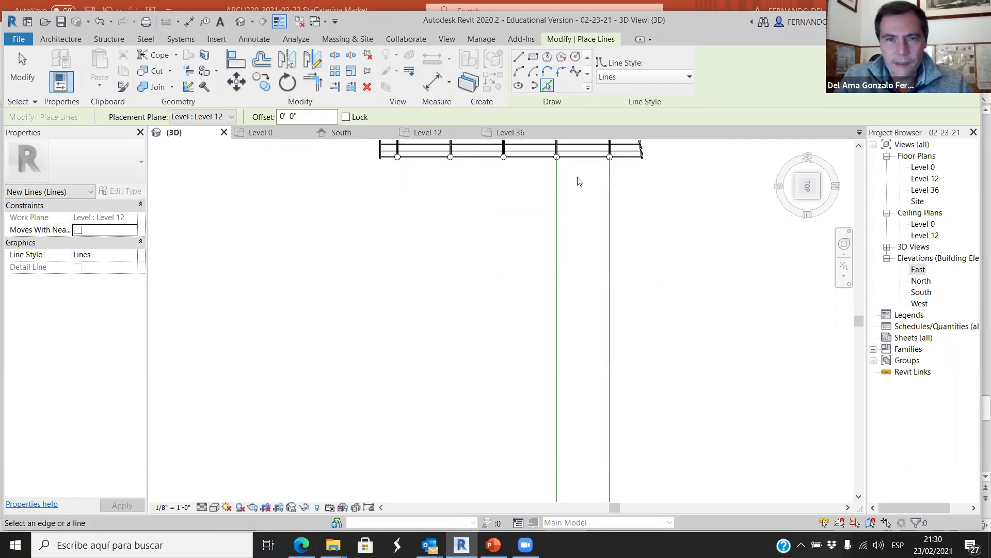
scroll(573, 182, up, 3)
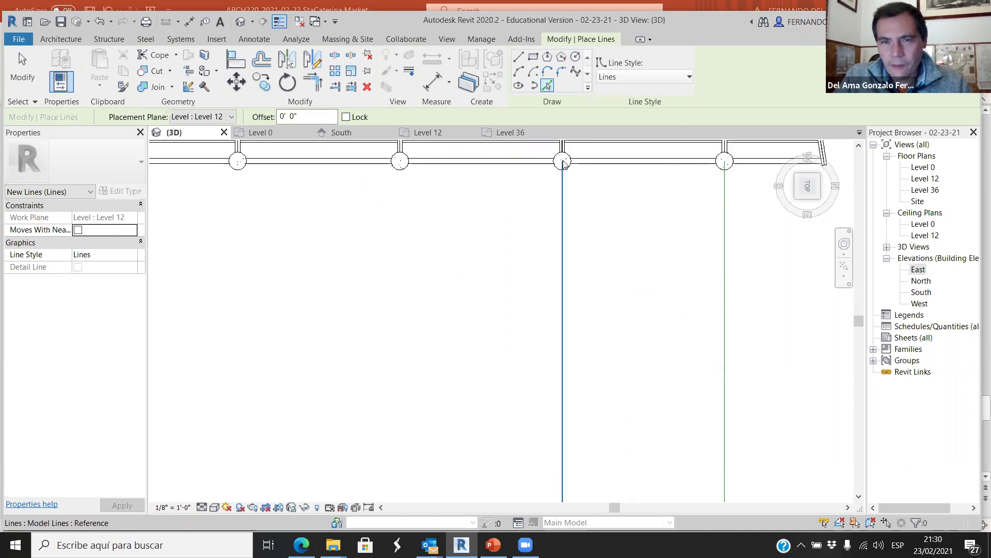
scroll(564, 163, down, 1)
scroll(562, 341, down, 3)
scroll(566, 336, up, 3)
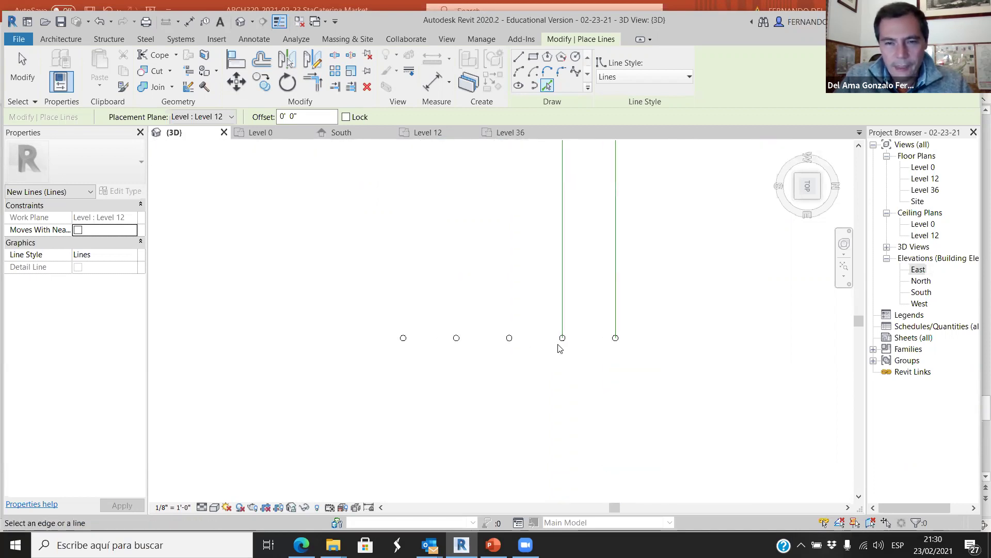
scroll(616, 412, down, 3)
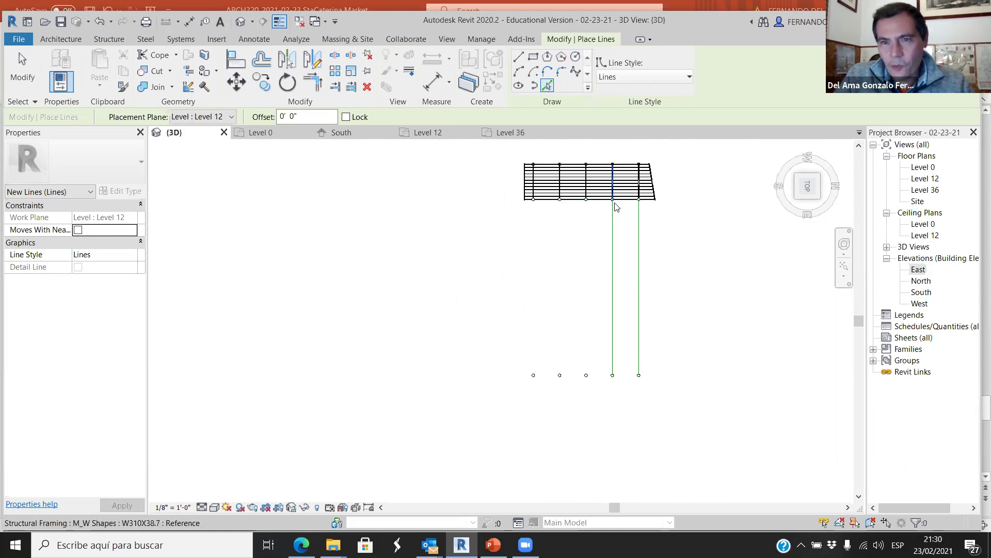
- Place a Pratt Flat Truss in the Level 0 plan along grid A, from the grid 2 column to the grid 1 column
click(273, 132)
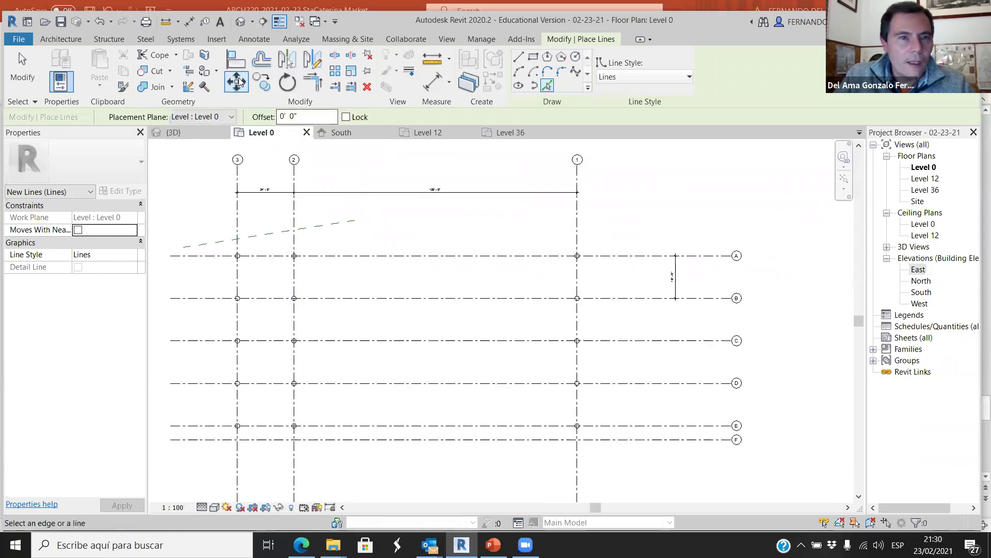
scroll(741, 263, up, 4)
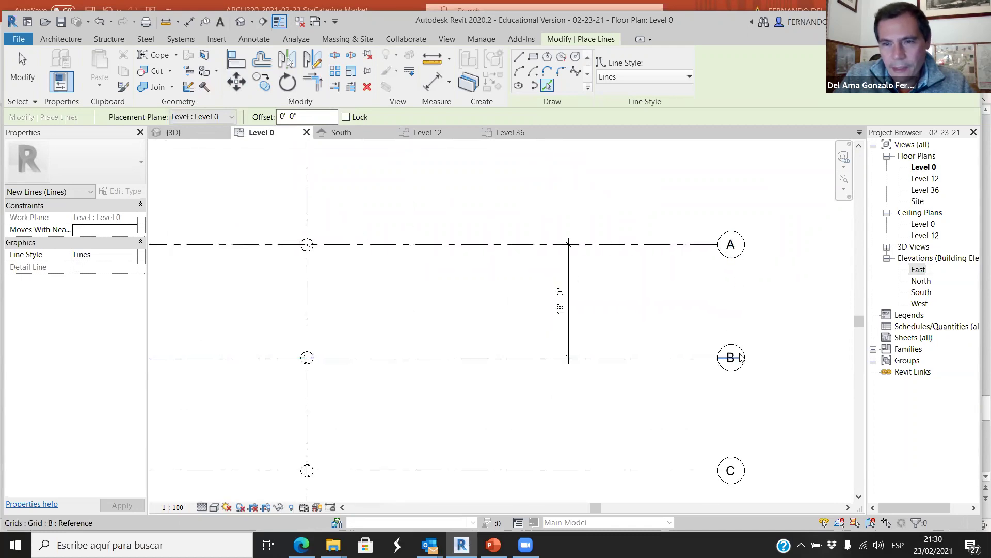
scroll(739, 258, down, 4)
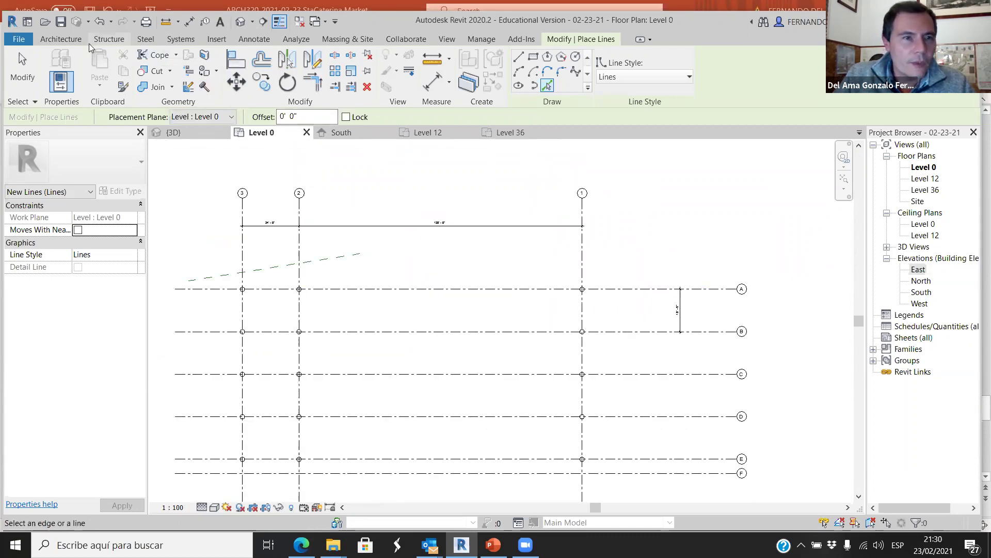
click(109, 39)
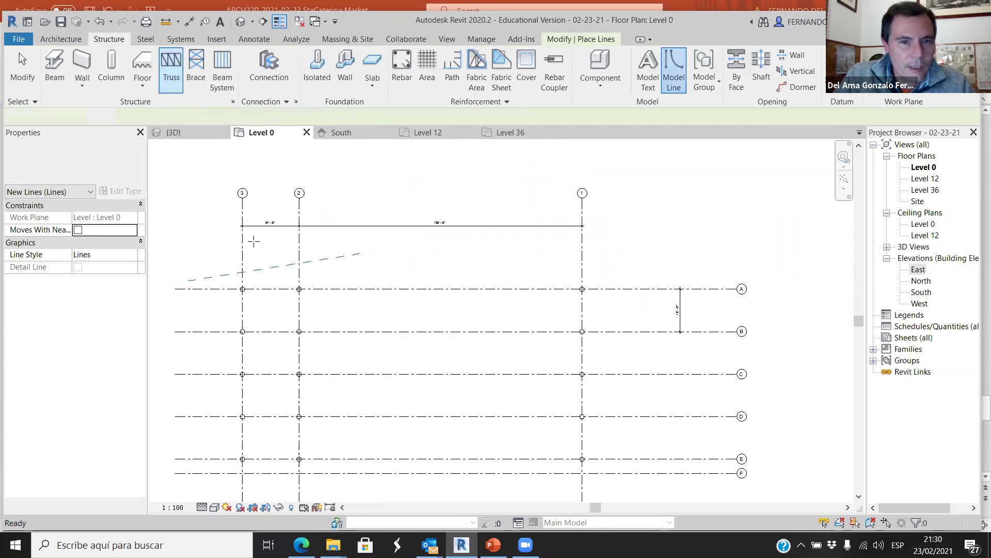
click(171, 67)
scroll(299, 287, up, 5)
click(298, 276)
scroll(289, 289, down, 4)
scroll(568, 238, up, 6)
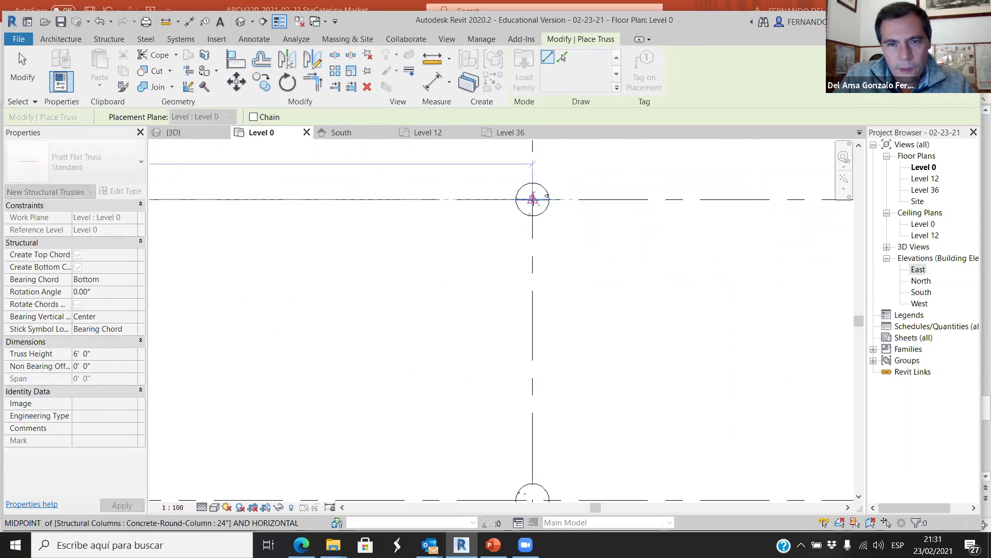
click(532, 199)
scroll(681, 294, down, 3)
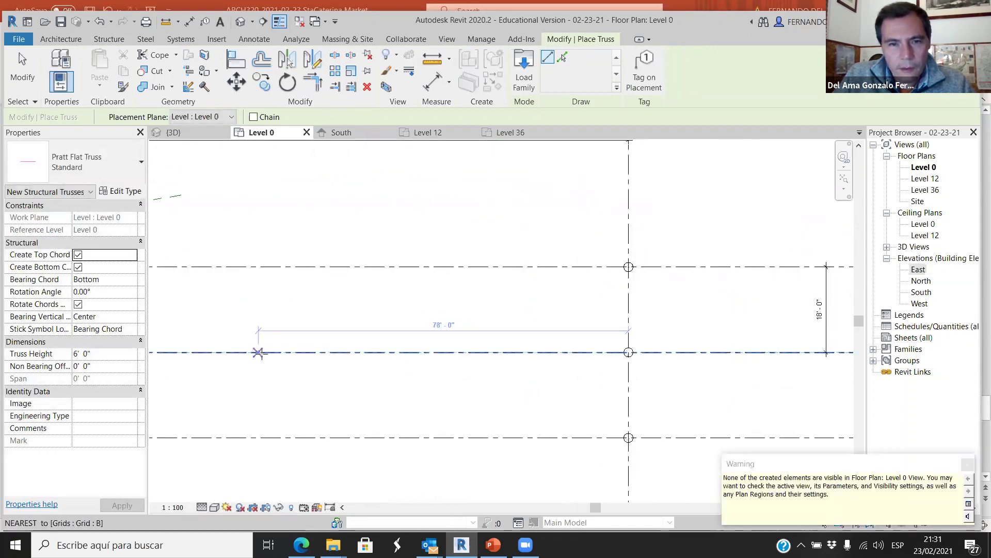
- Place another Pratt Flat Truss along grid B, from the grid 2 column center to the grid 1 column center
scroll(257, 353, down, 2)
scroll(215, 336, up, 5)
click(266, 334)
scroll(279, 346, down, 3)
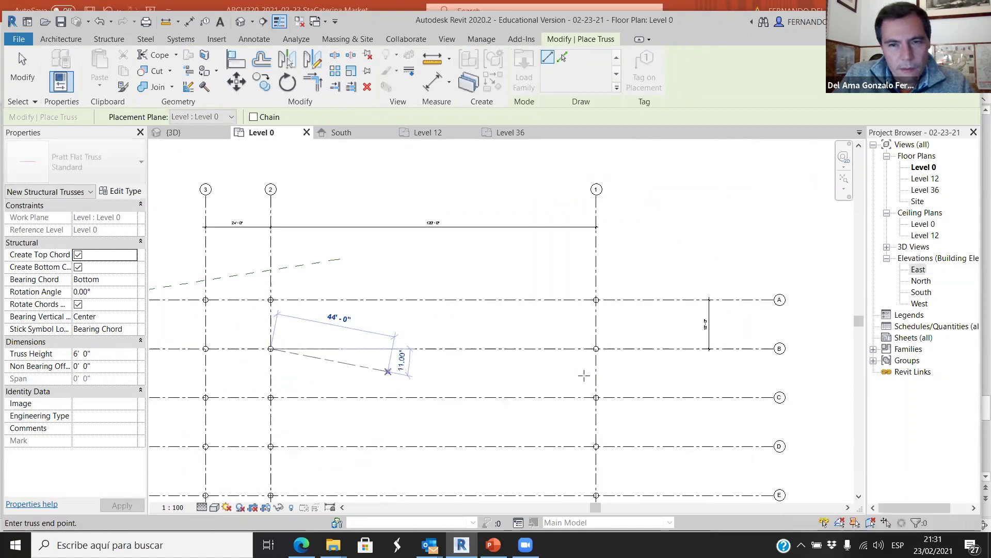
scroll(597, 352, up, 5)
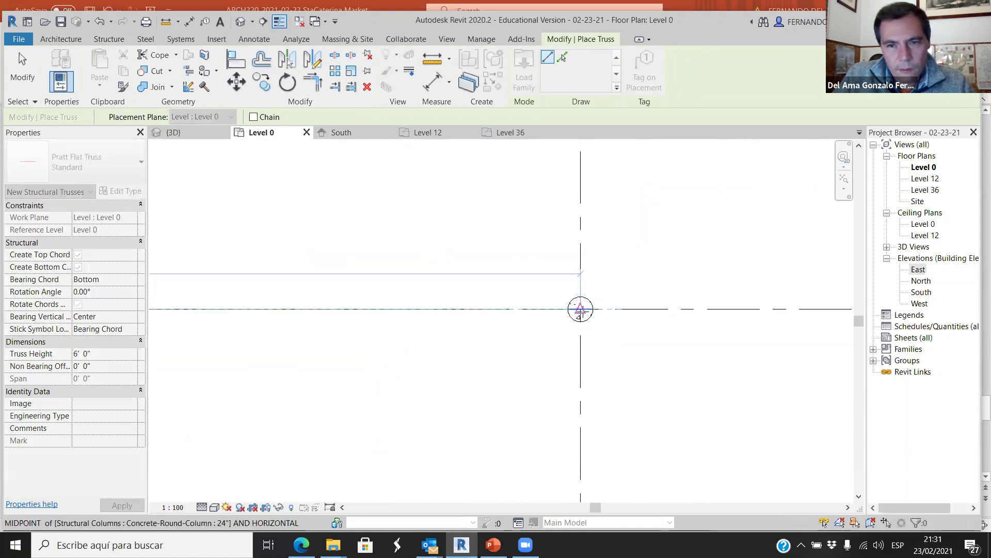
click(580, 310)
scroll(389, 254, down, 1)
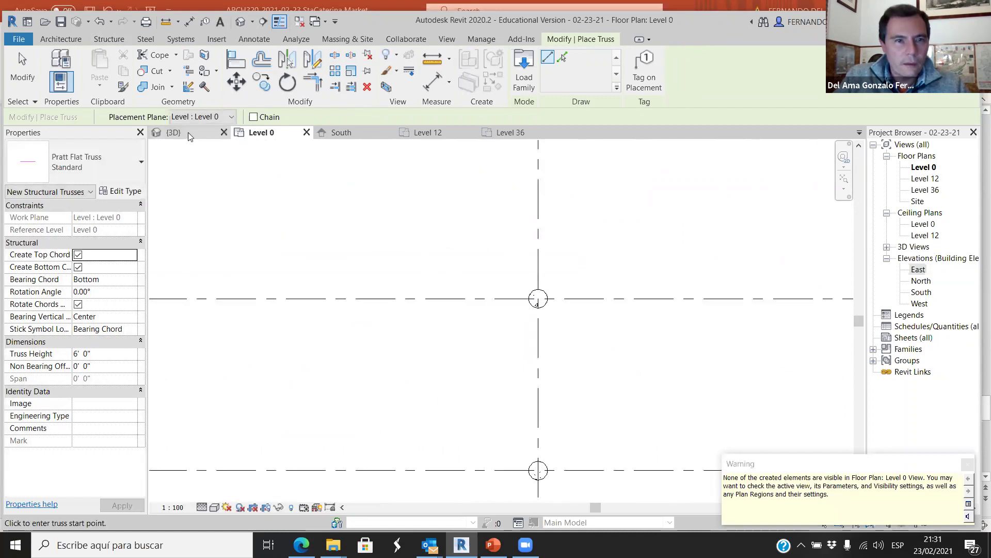
- Edit the profile of the grid B truss in the 3D view and delete its straight top chord line
click(187, 133)
shift+middle_drag(475, 378, 522, 197)
scroll(491, 338, up, 5)
scroll(491, 338, up, 2)
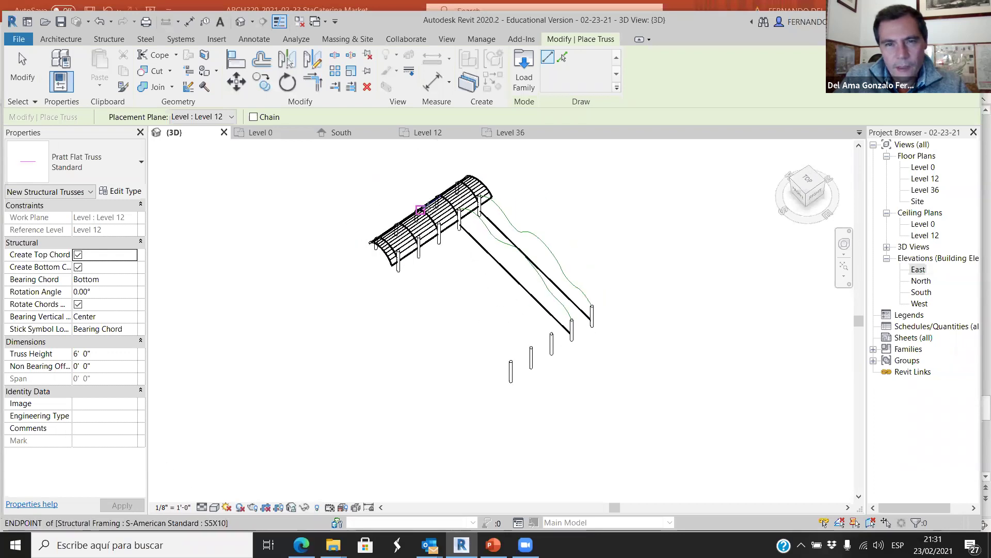
click(23, 67)
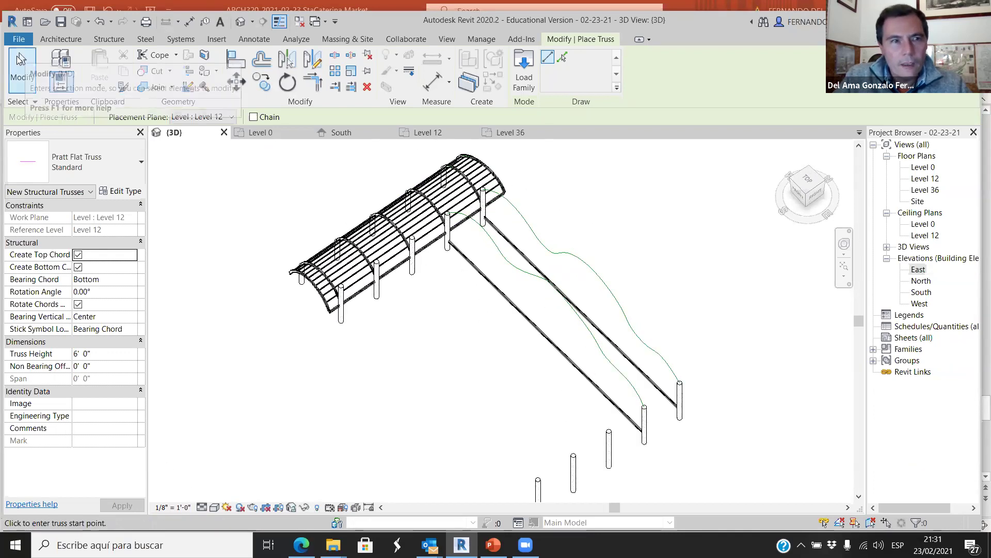
scroll(556, 426, up, 3)
scroll(557, 426, down, 3)
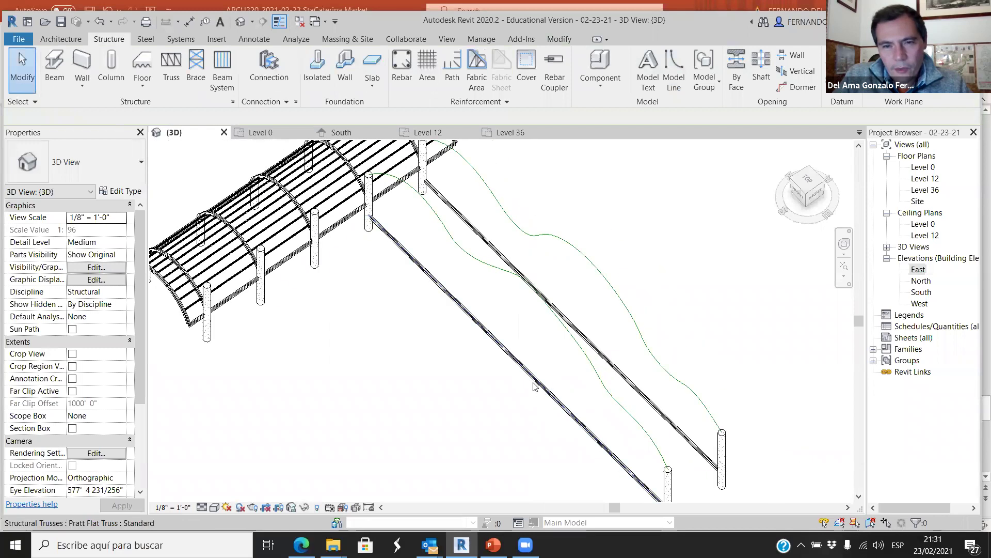
click(541, 392)
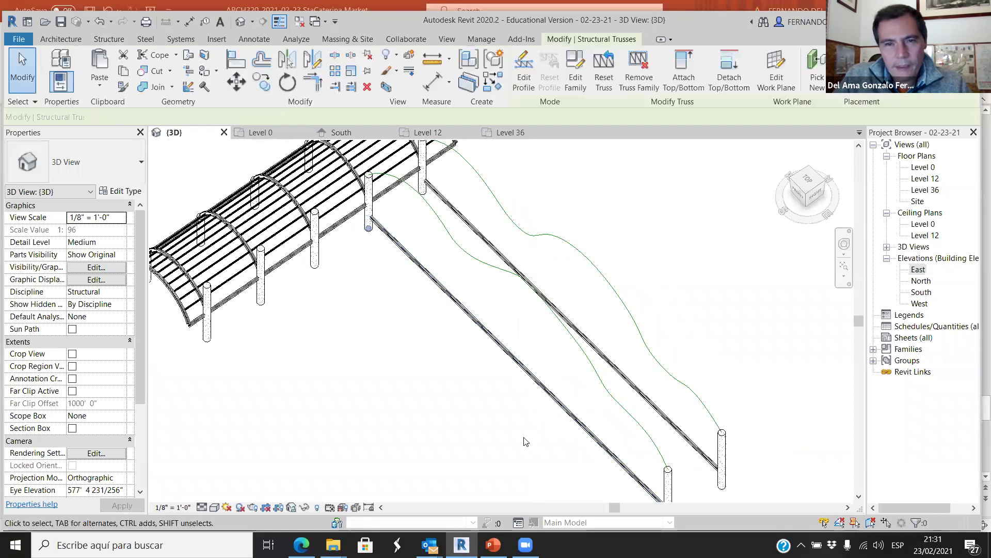
click(523, 81)
scroll(531, 322, up, 5)
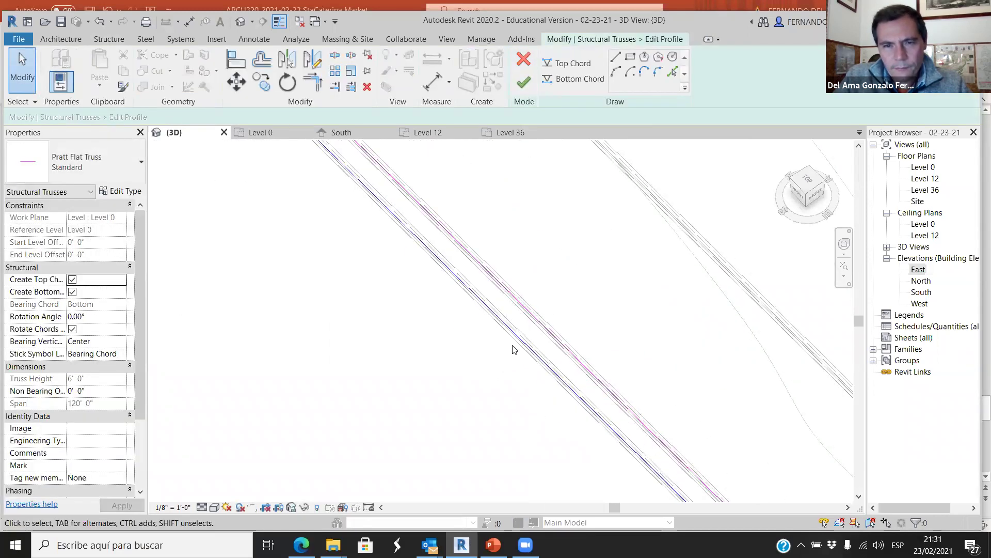
click(531, 321)
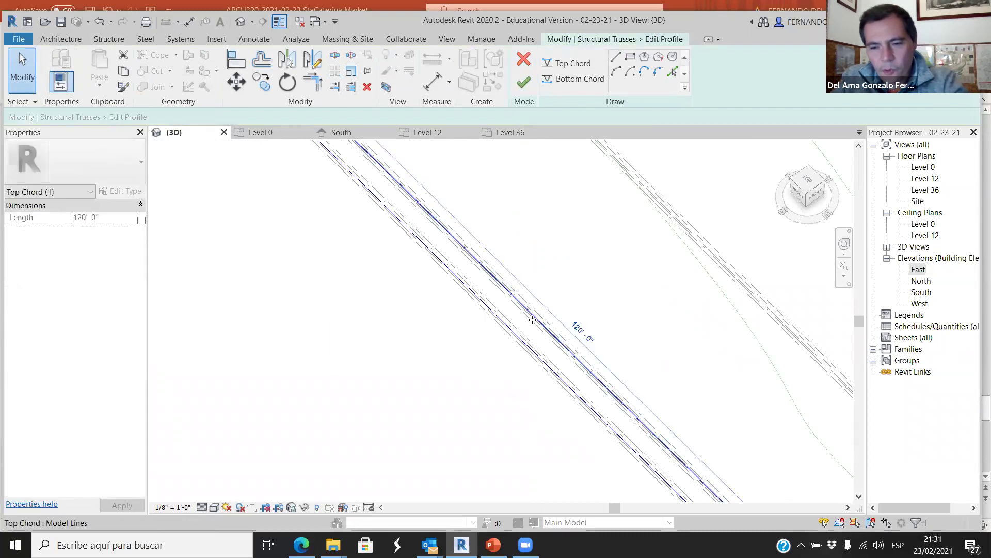
key(Escape)
scroll(601, 211, down, 2)
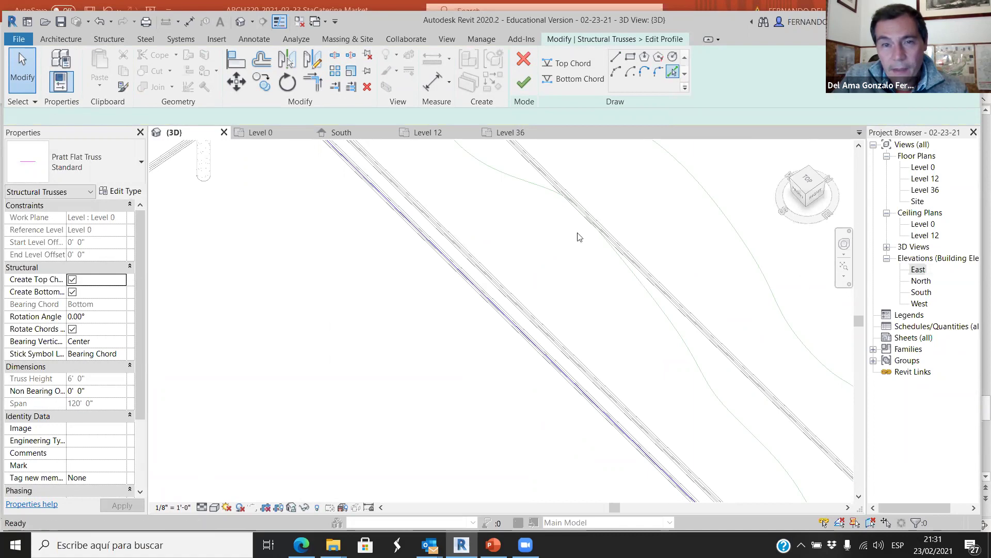
- Pick the wavy grid B line as the truss's new top chord, finish the profile and turn off Create Bottom Chord
click(673, 72)
scroll(532, 217, down, 2)
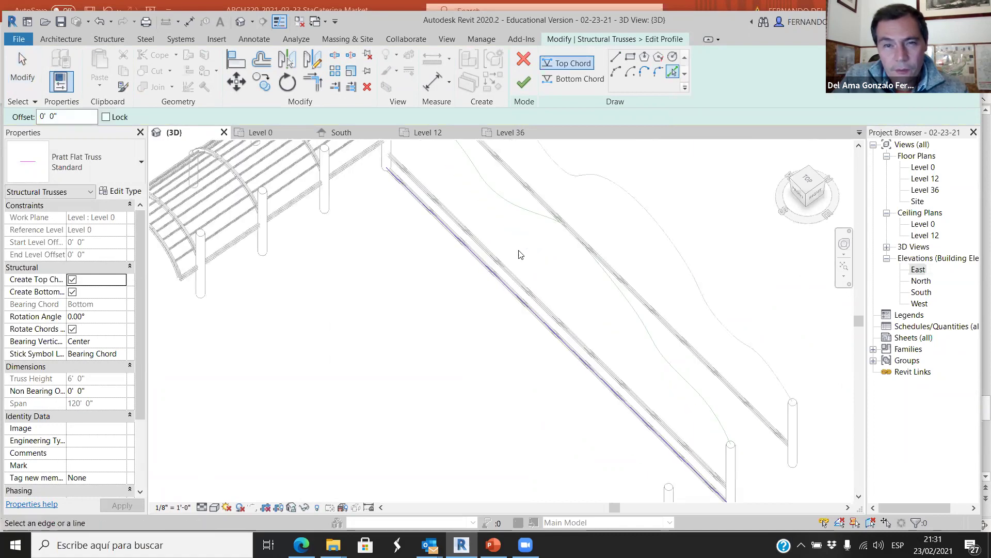
click(517, 212)
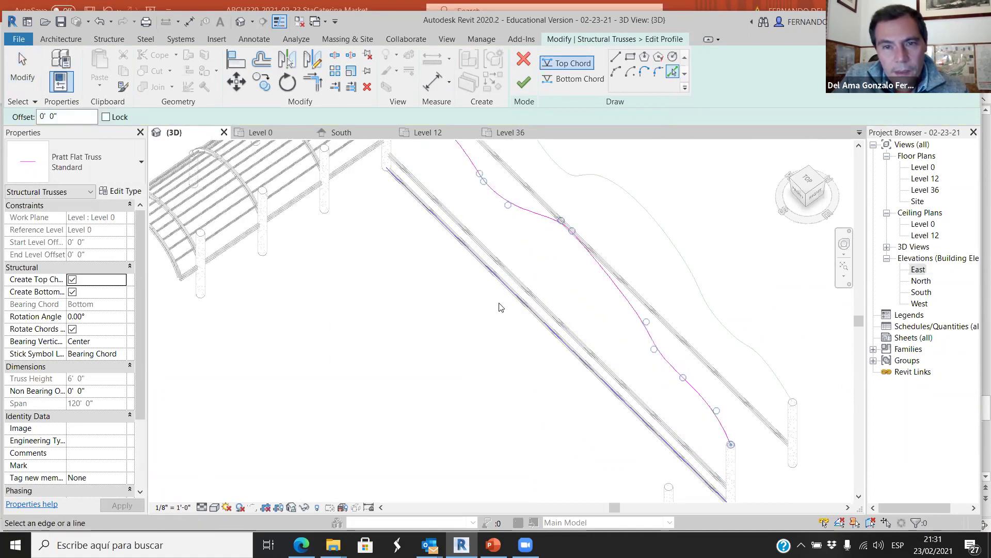
scroll(520, 245, down, 2)
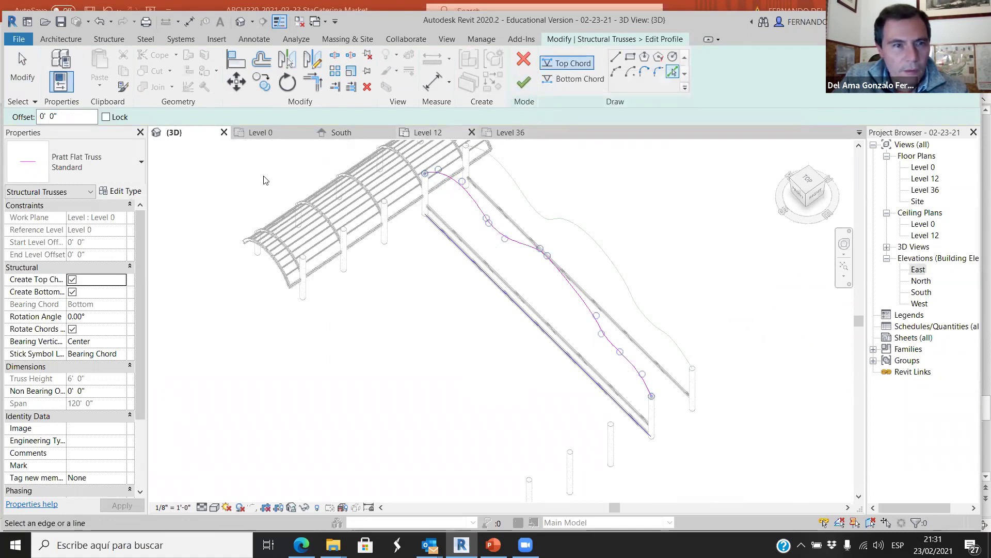
click(524, 85)
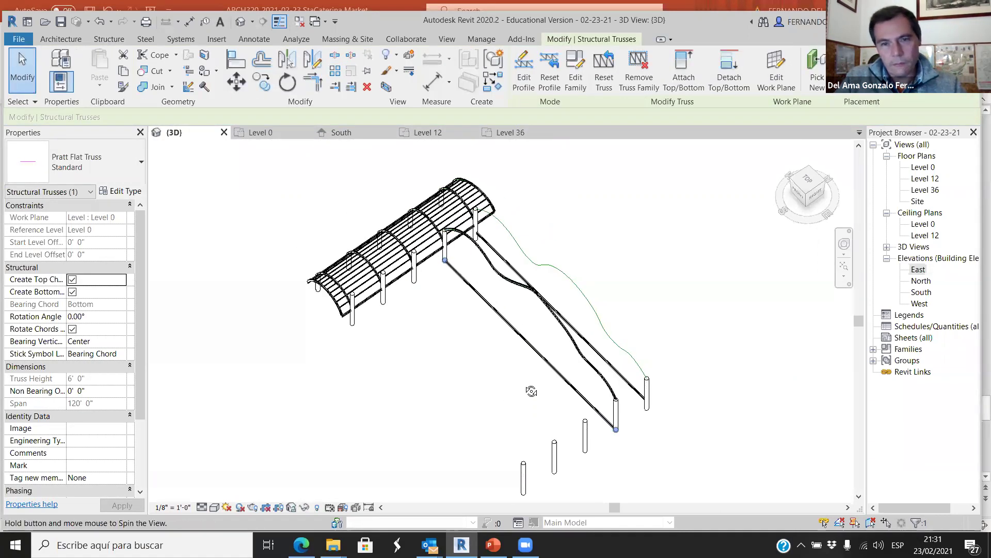
click(72, 293)
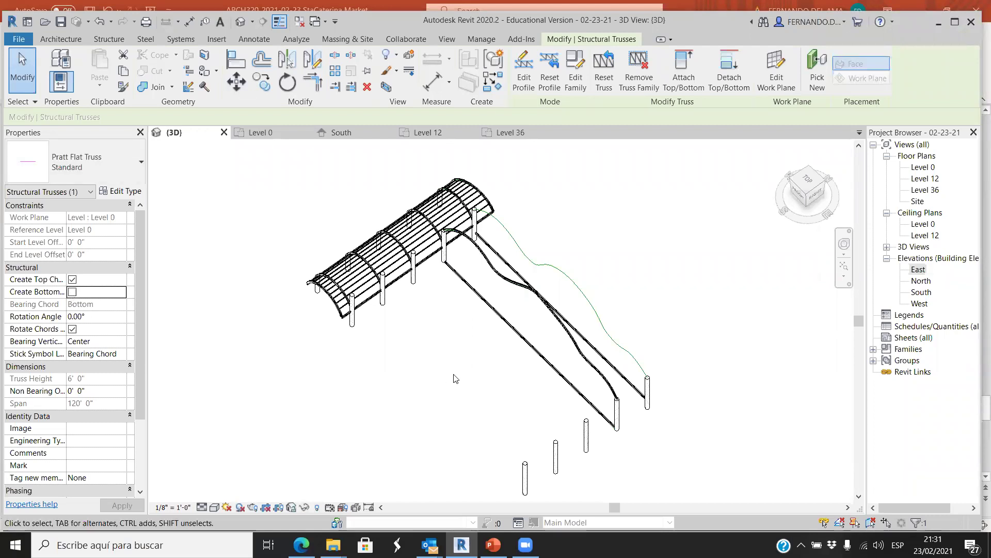
click(669, 253)
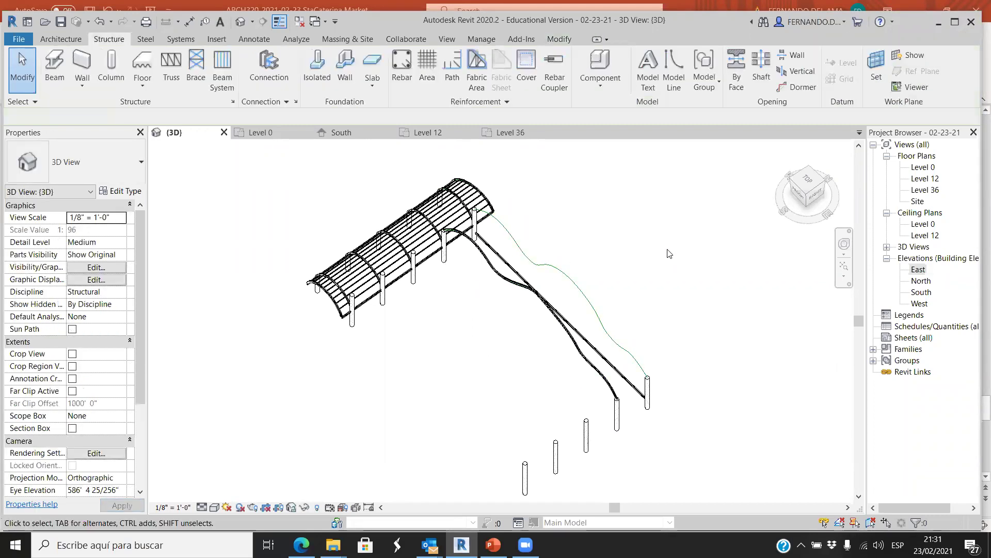
scroll(588, 343, up, 3)
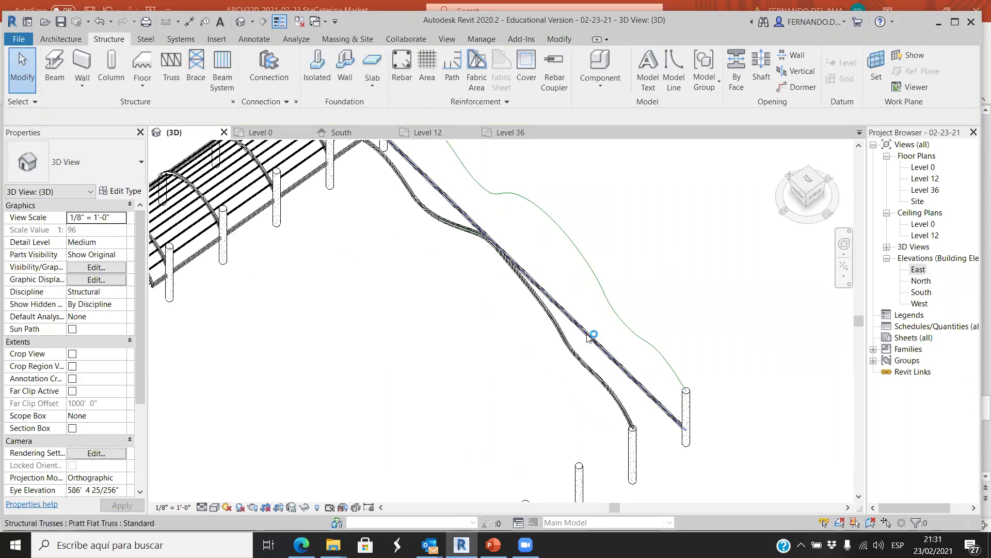
click(588, 336)
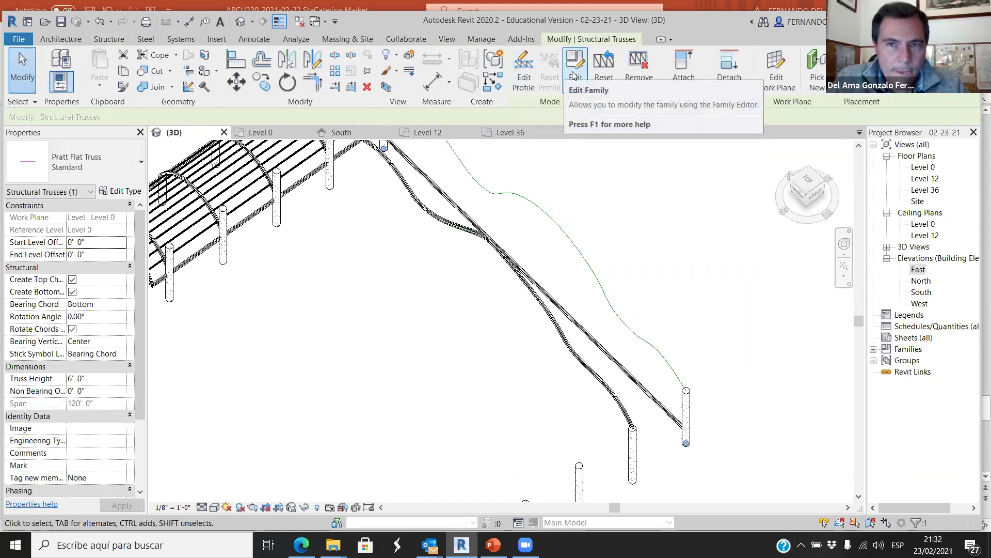
right_click(565, 312)
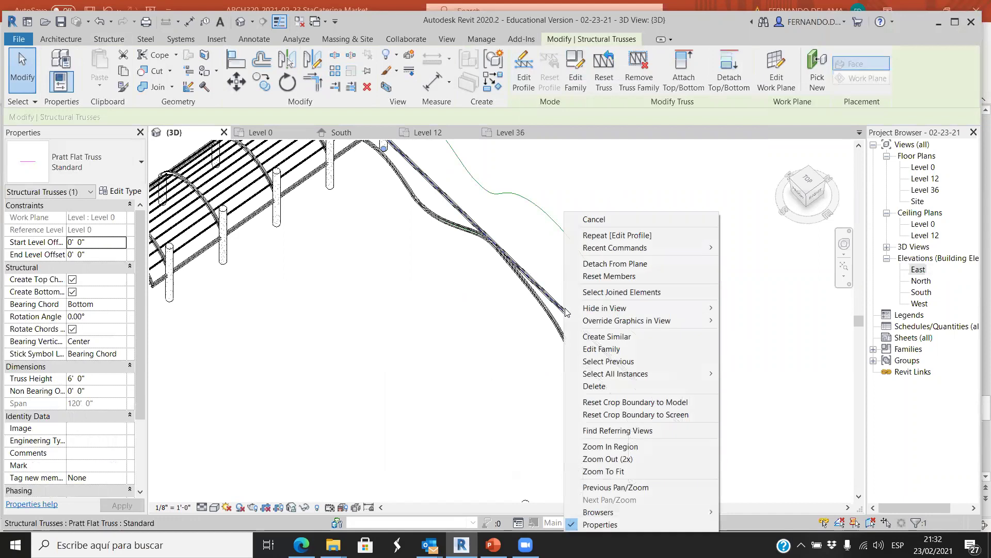
click(587, 176)
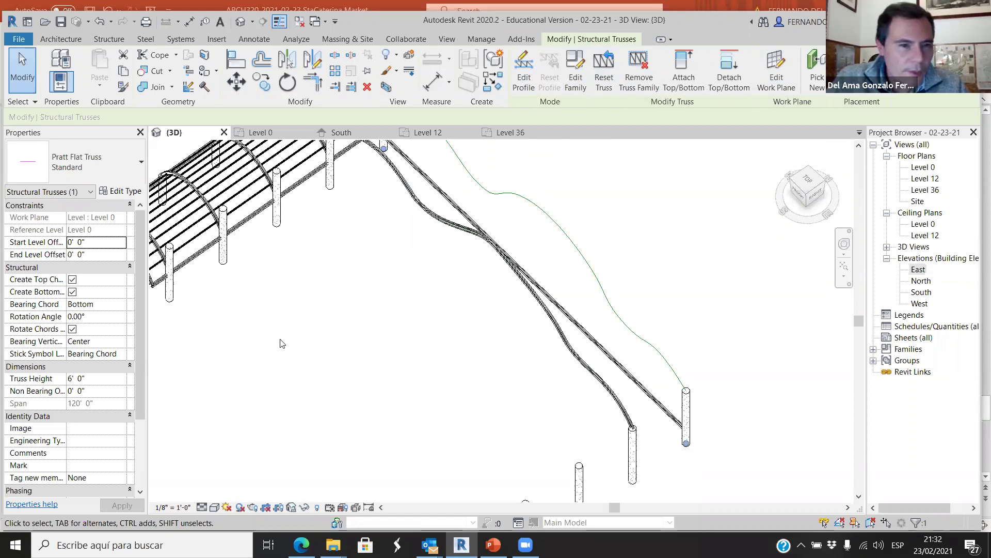
key(Escape)
scroll(412, 351, down, 2)
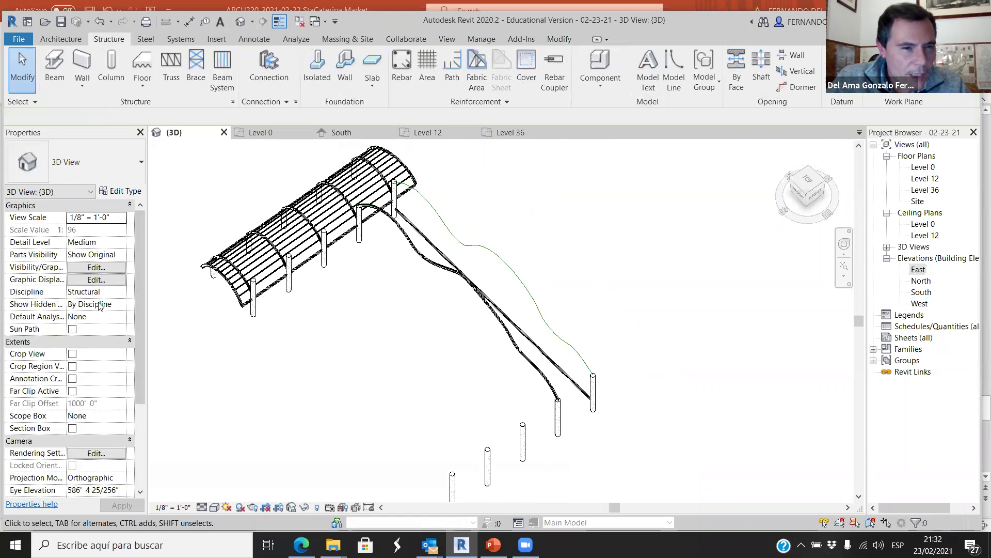
click(120, 292)
click(121, 293)
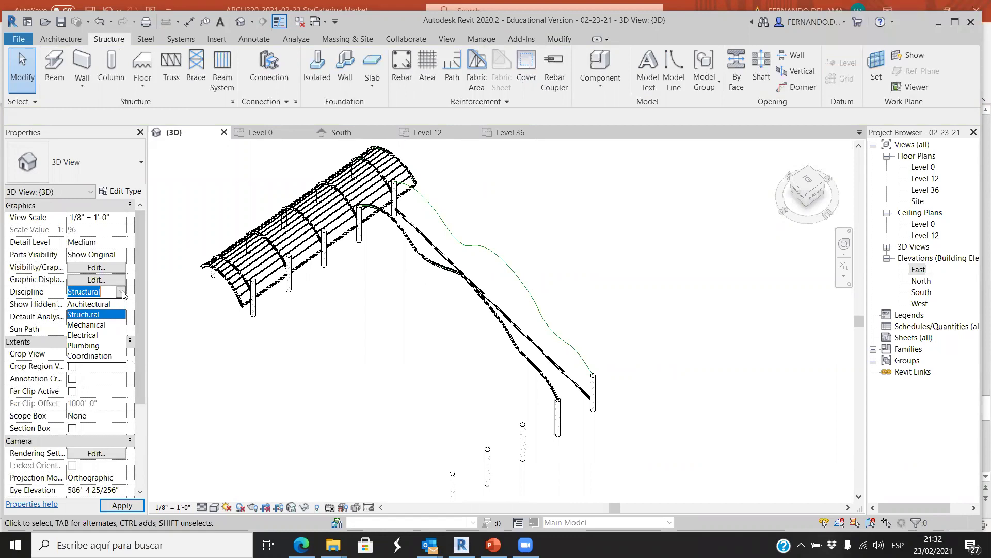
click(122, 292)
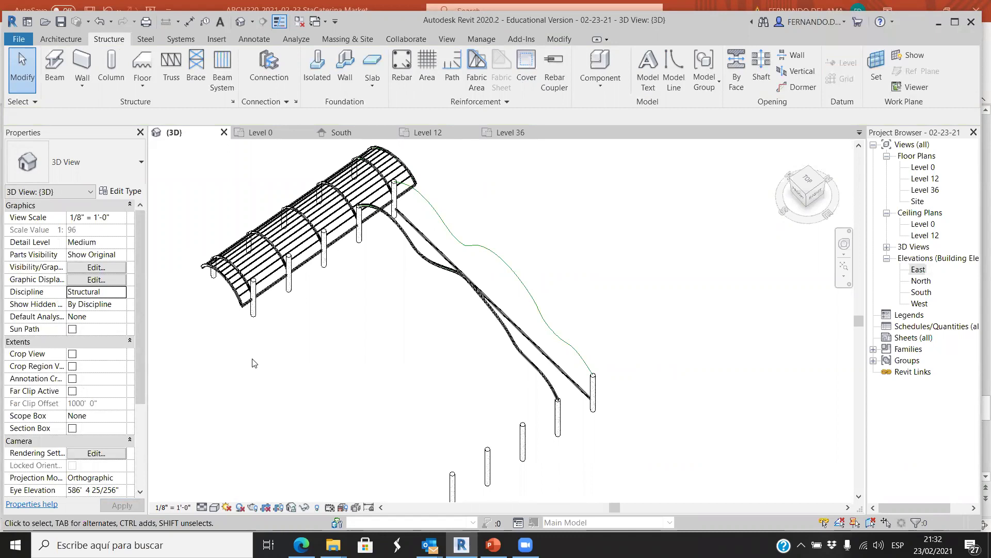
scroll(408, 333, up, 2)
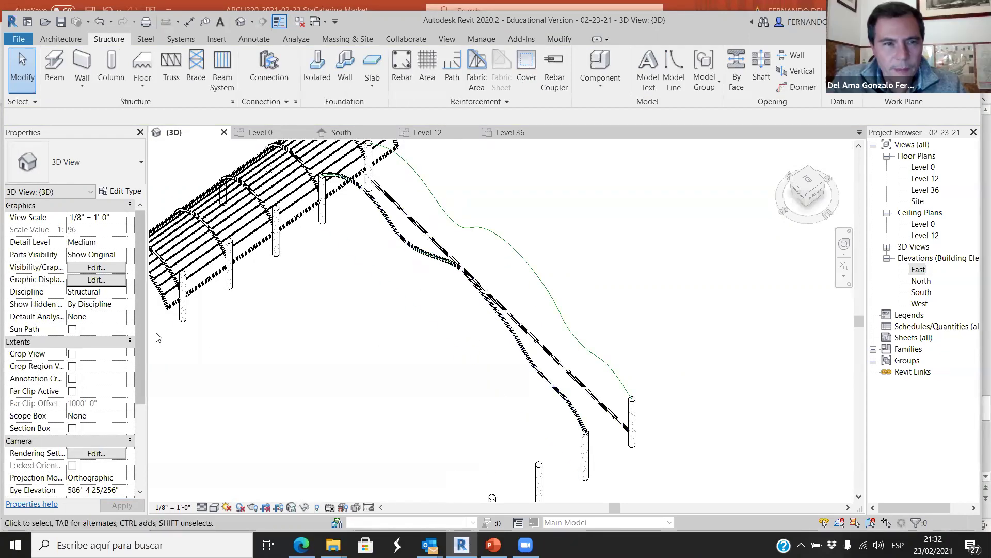
scroll(435, 329, down, 2)
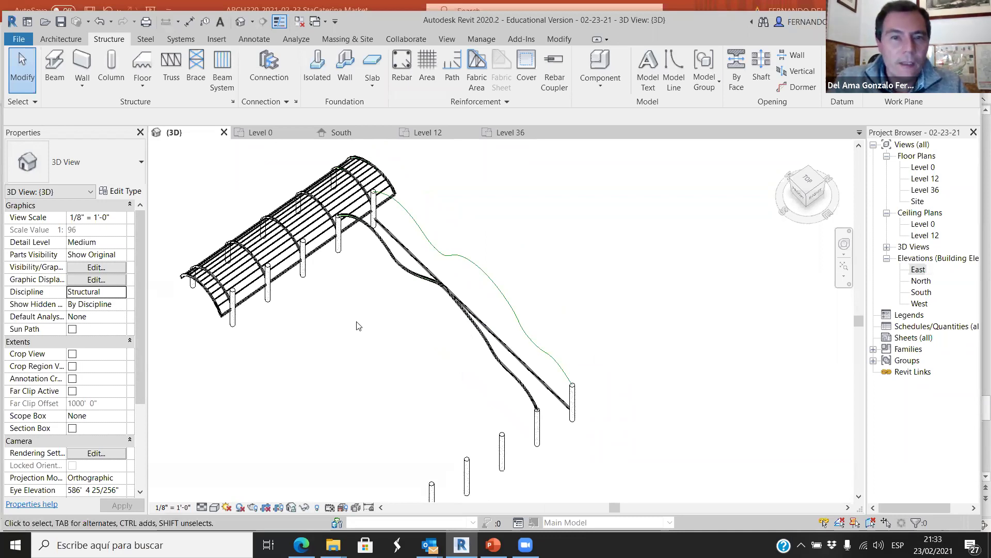
scroll(480, 336, up, 2)
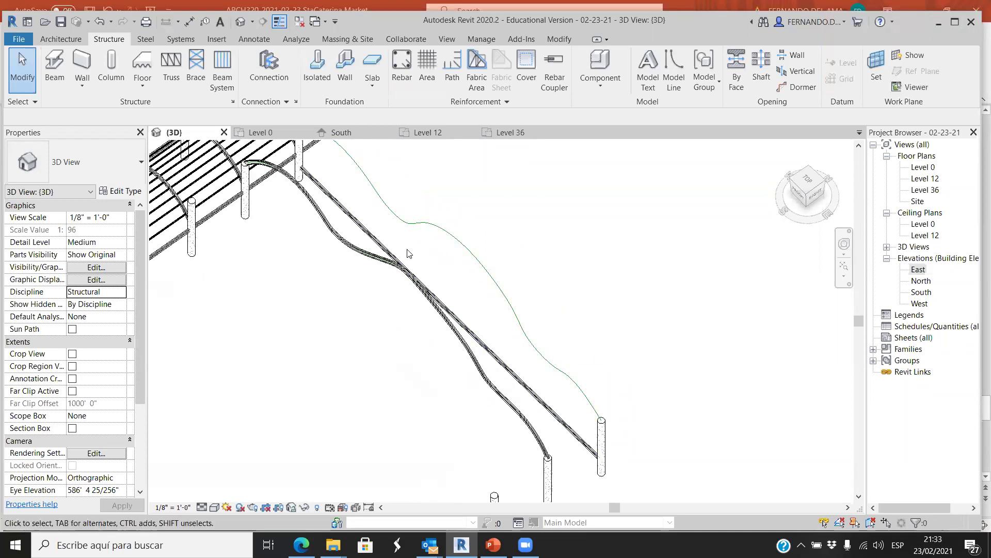
scroll(394, 273, down, 2)
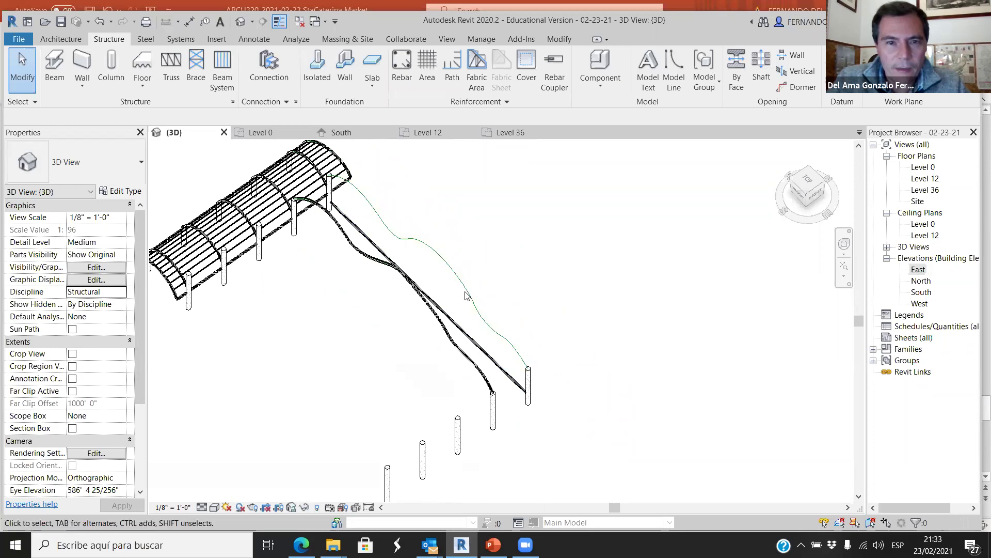
scroll(450, 277, up, 2)
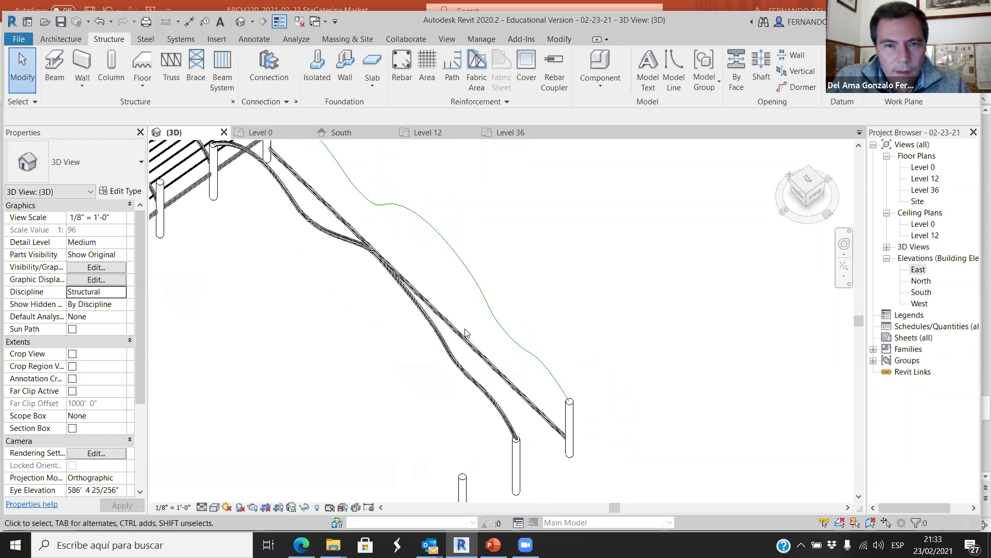
- Edit the profile of the grid A truss in the 3D view and delete its straight top chord line
click(473, 357)
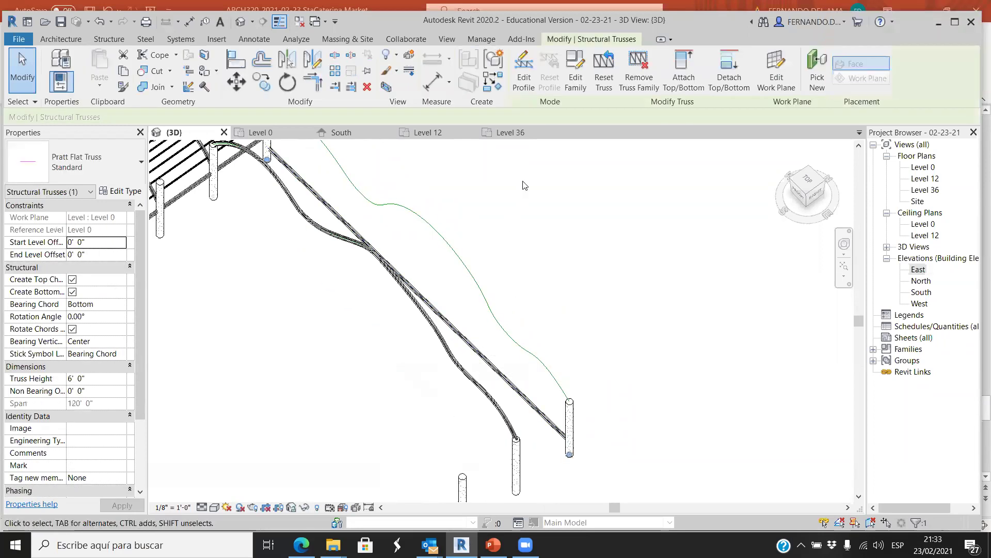
click(524, 70)
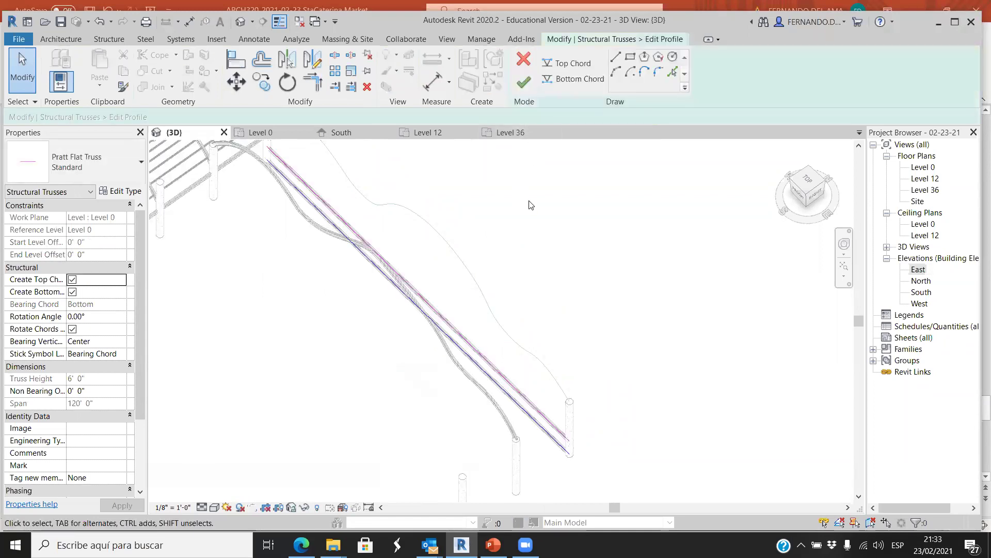
scroll(476, 346, up, 2)
click(490, 367)
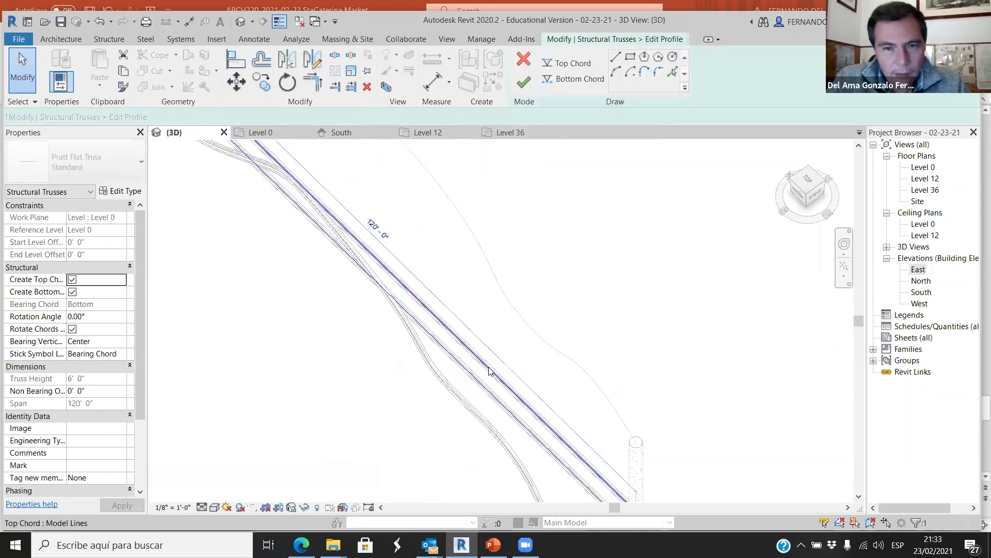
key(Escape)
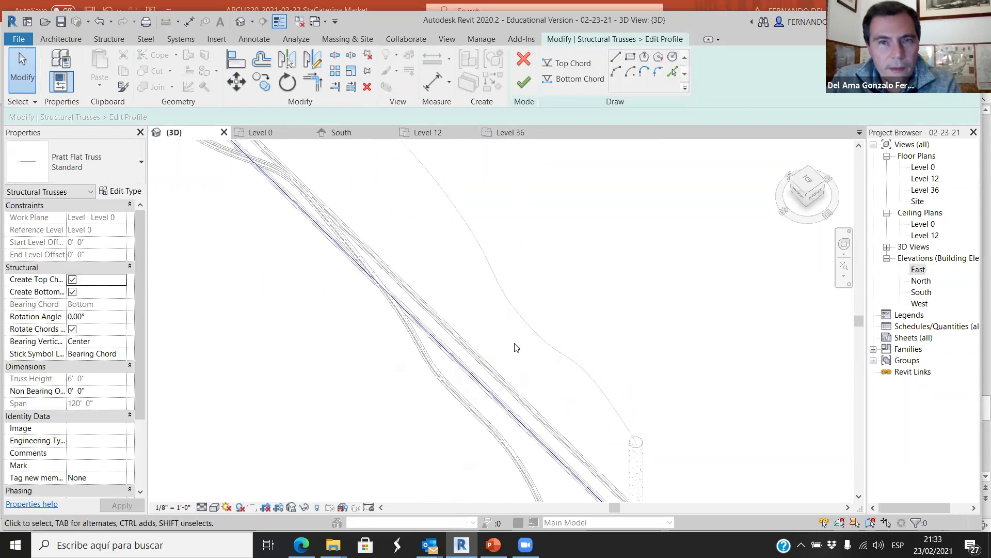
- Try to pick the wavy grid A line as the truss's top chord and finish the profile
click(573, 64)
click(672, 73)
click(489, 282)
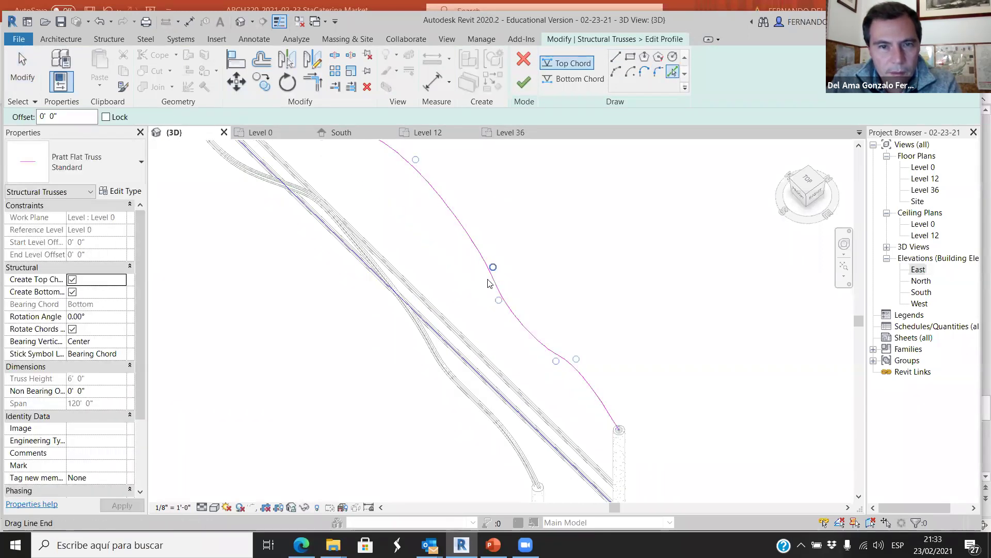
scroll(496, 286, down, 2)
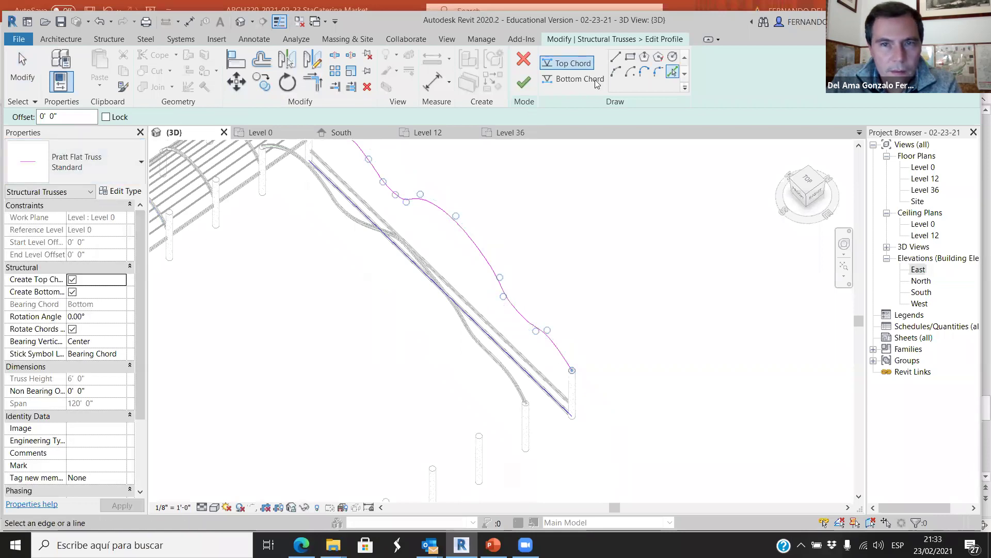
click(523, 82)
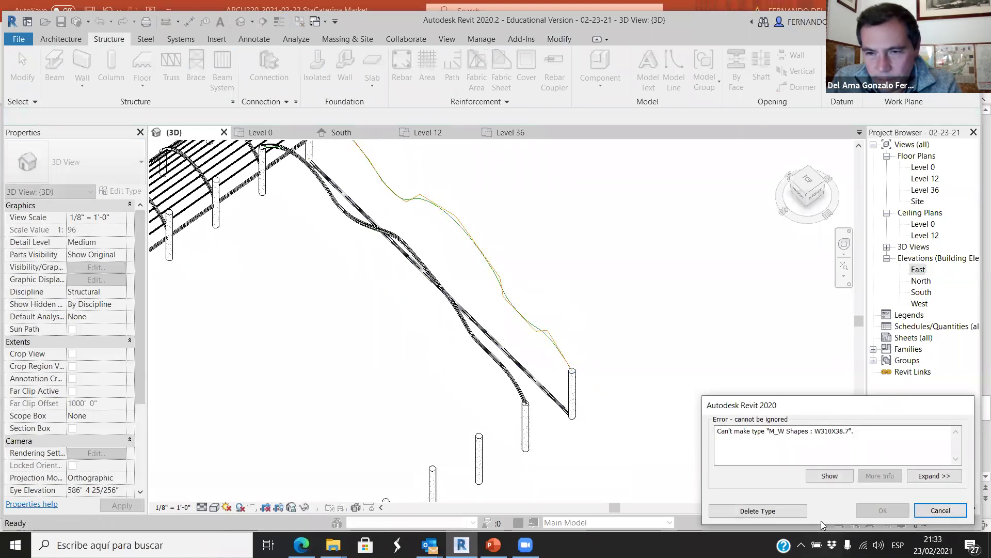
click(826, 475)
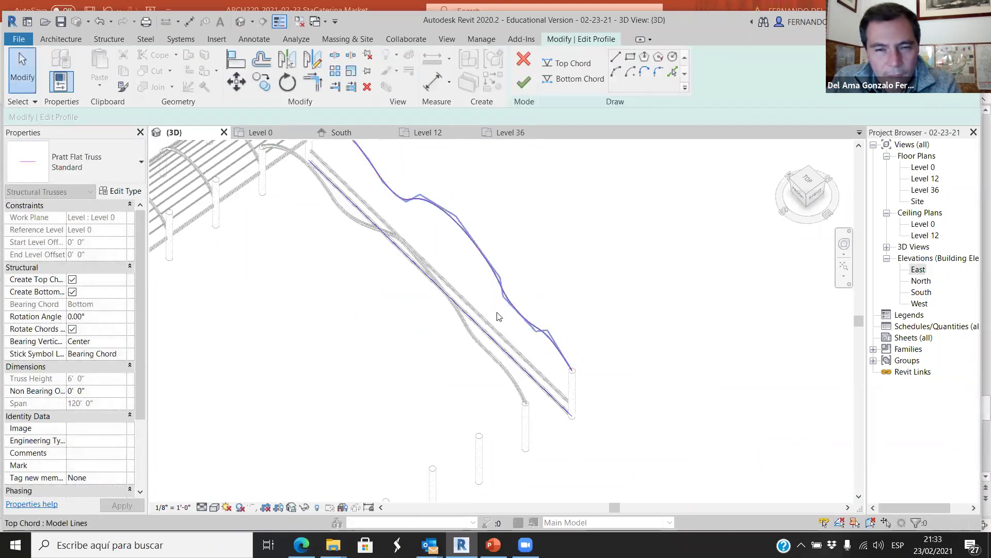
- Try another Pick Lines top chord selection along the grid A roof profile and finish the truss profile again
scroll(501, 322, up, 3)
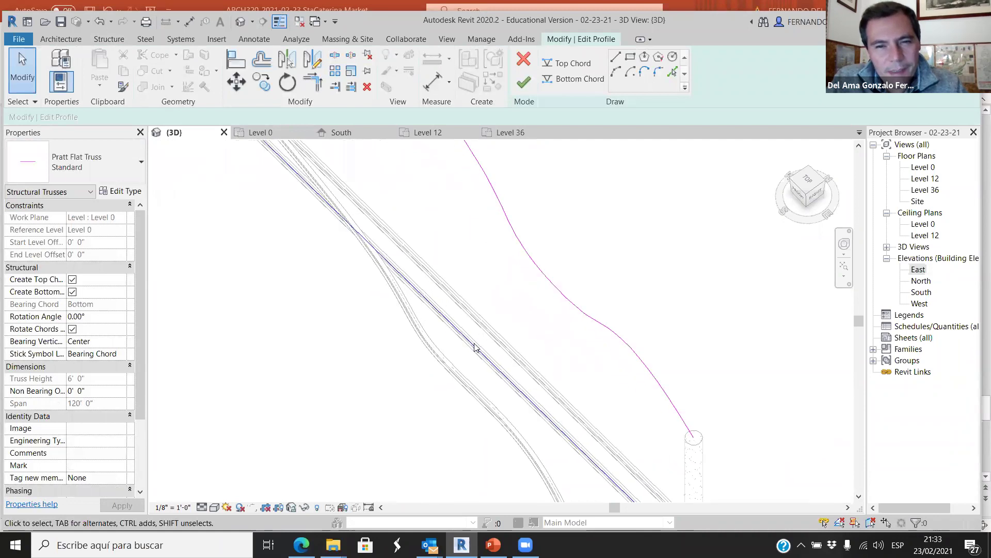
scroll(542, 337, down, 2)
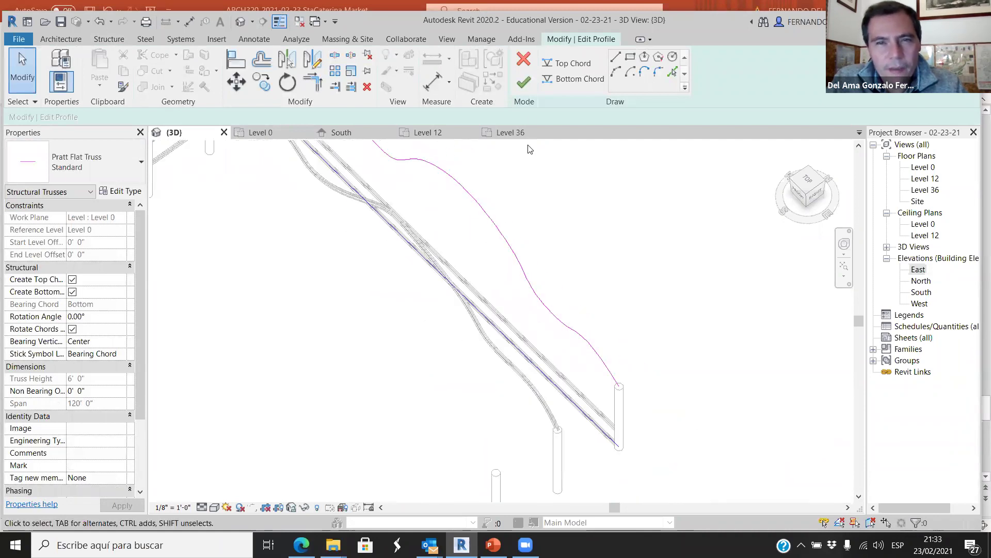
click(570, 63)
click(672, 71)
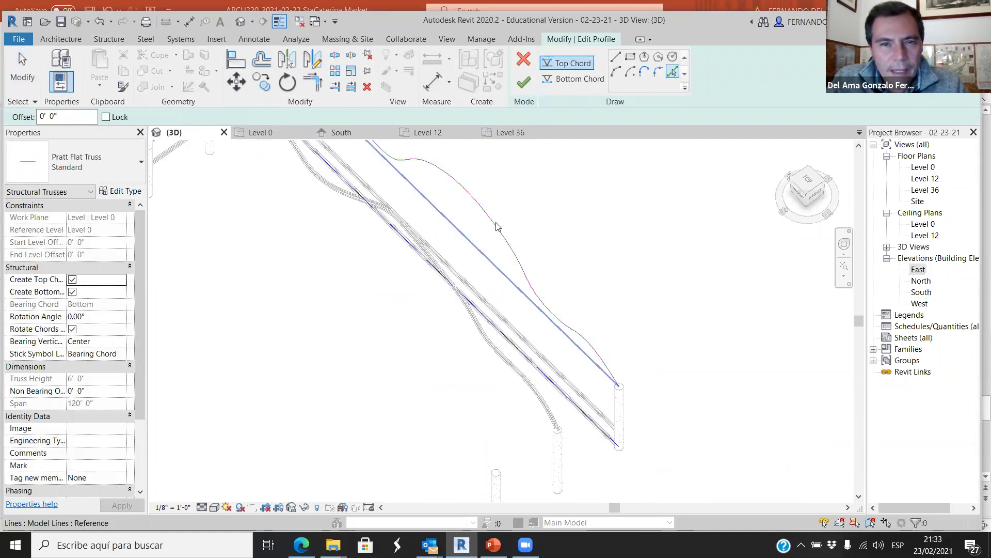
scroll(505, 298, down, 2)
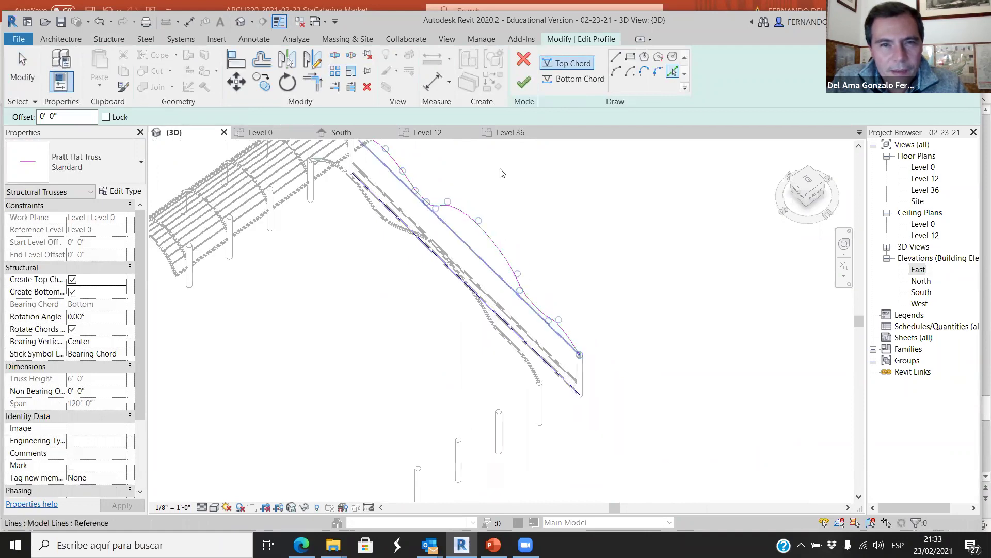
click(523, 82)
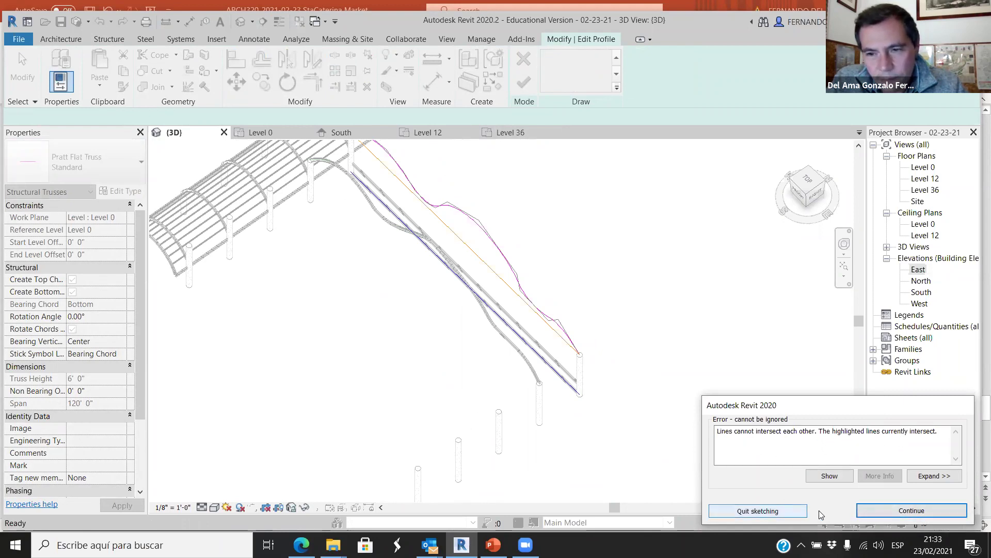
click(901, 511)
- Quit editing the grid A truss profile, discard the sketch edits and deselect the truss
scroll(546, 369, up, 4)
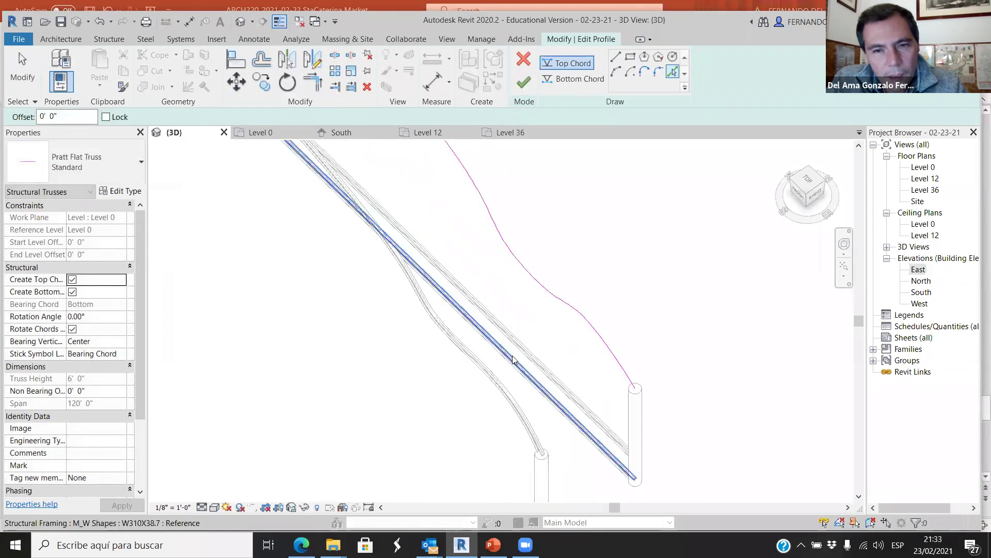
scroll(546, 368, down, 5)
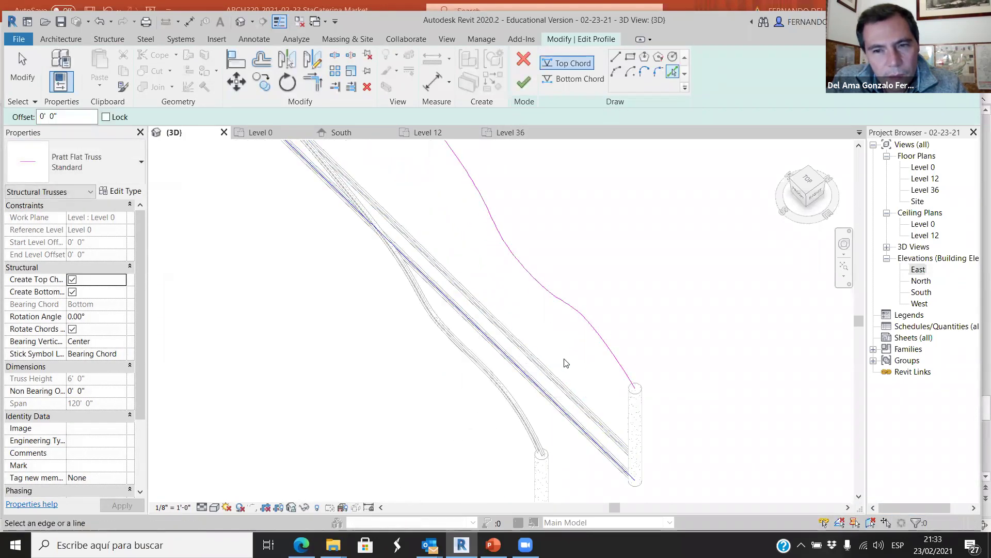
click(520, 67)
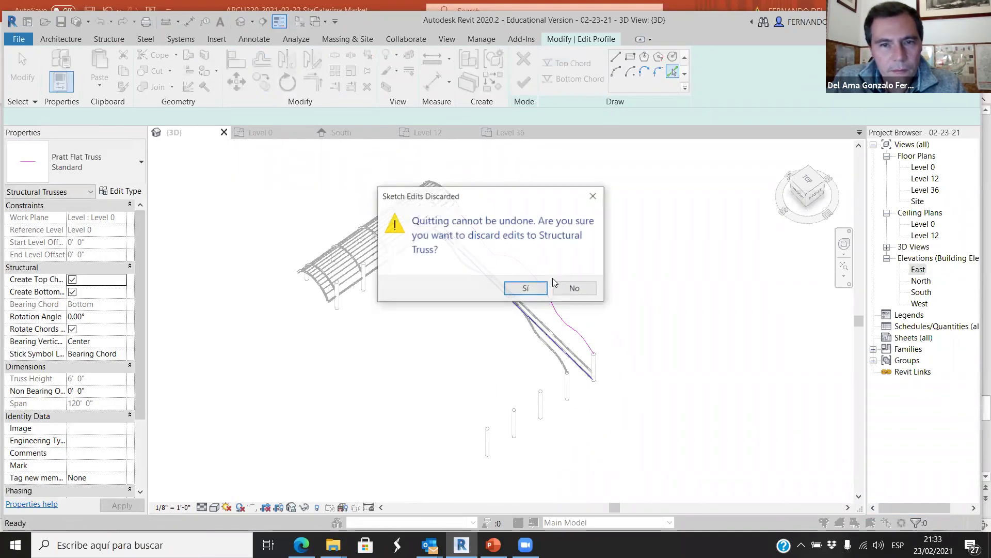
click(526, 289)
scroll(569, 252, up, 3)
scroll(581, 310, down, 2)
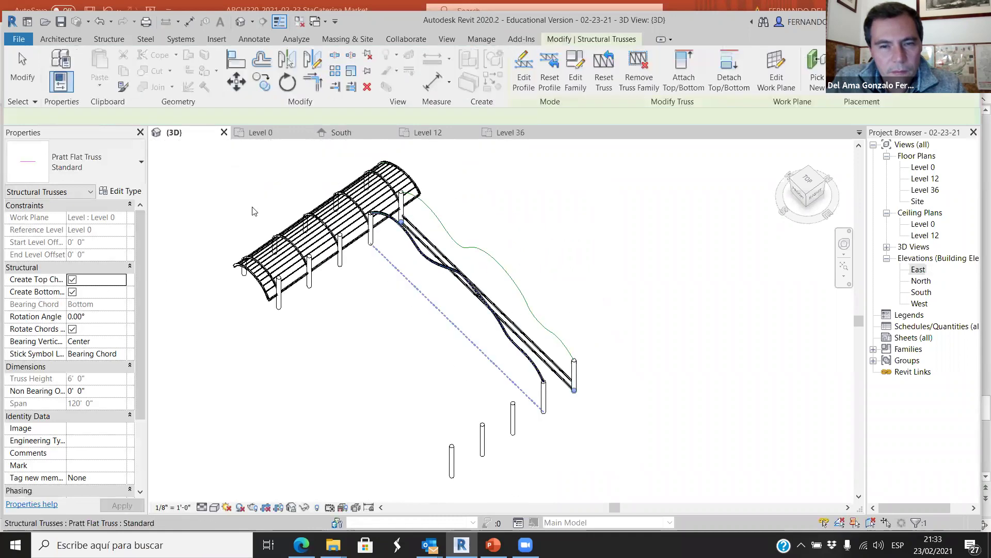
click(23, 70)
- Delete the straight Pratt Flat Truss along grid A from the 3D view
scroll(532, 314, up, 2)
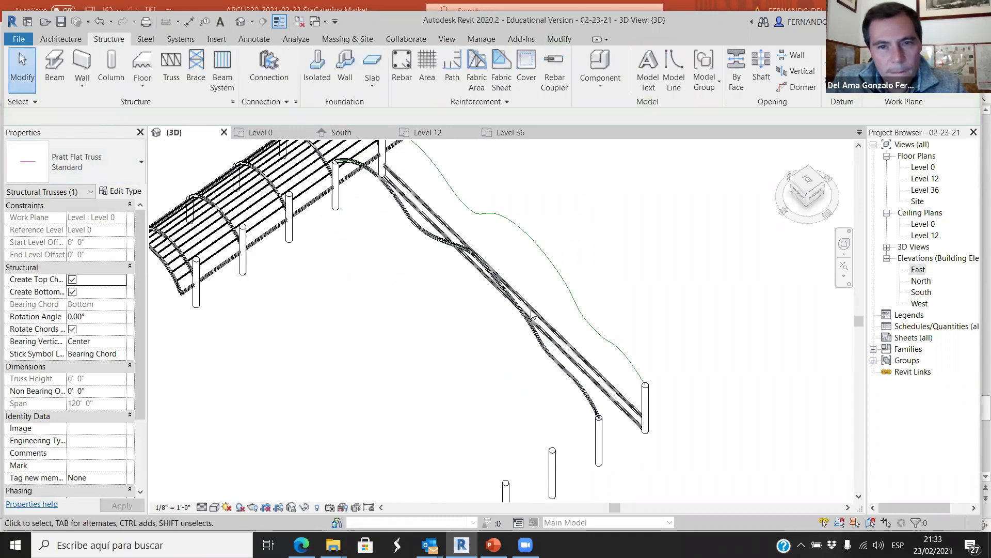
scroll(533, 315, up, 2)
click(540, 322)
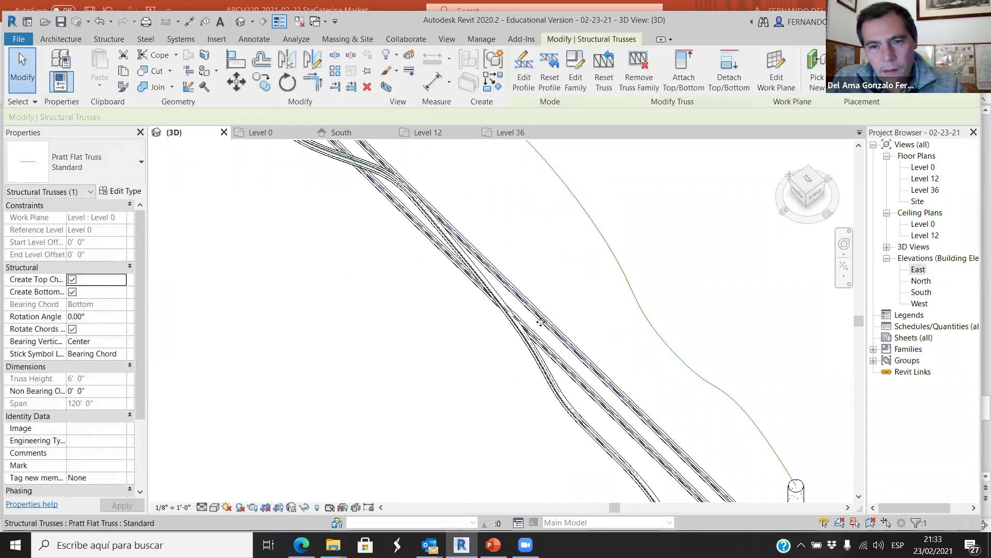
scroll(549, 372, down, 2)
key(Escape)
scroll(552, 375, down, 4)
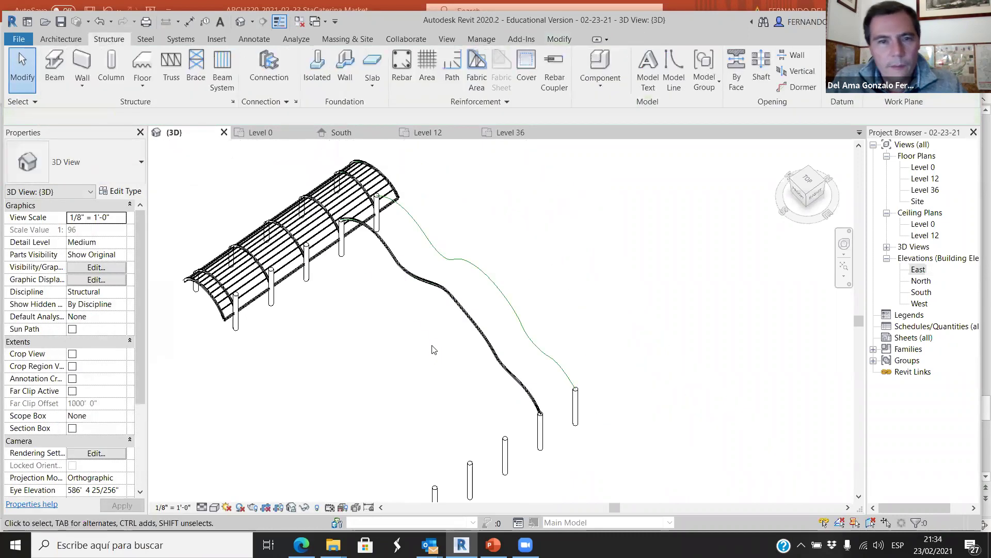
- Place a new Pratt Flat Truss in the Level 0 plan along grid A, from the grid 2 column to the grid 1 column, and return to 3D
click(277, 134)
scroll(597, 332, down, 6)
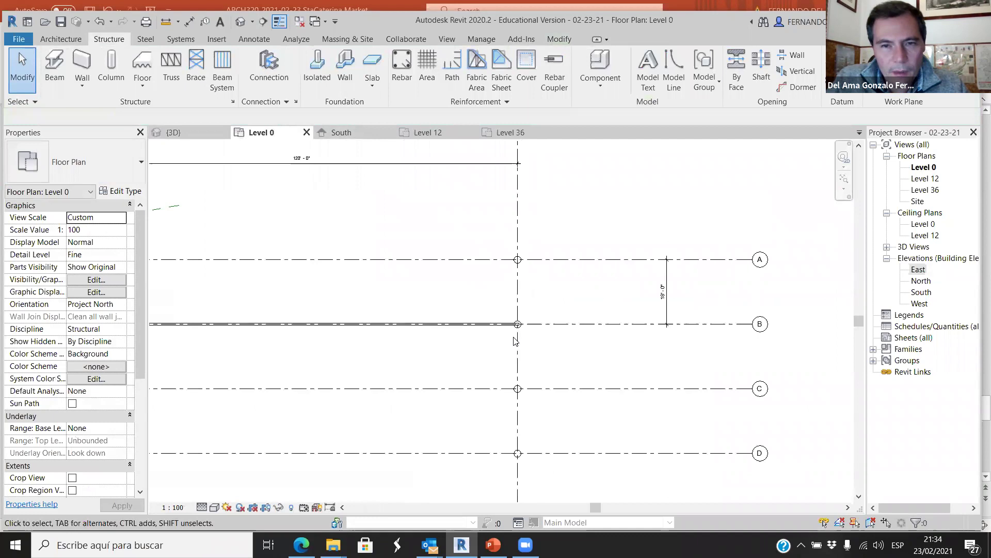
scroll(392, 282, up, 1)
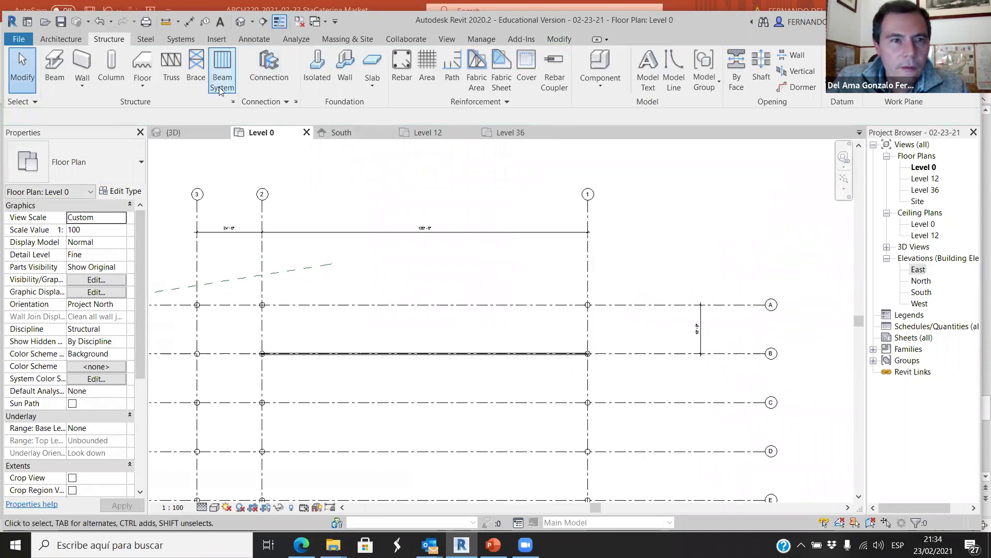
click(171, 69)
scroll(263, 310, up, 4)
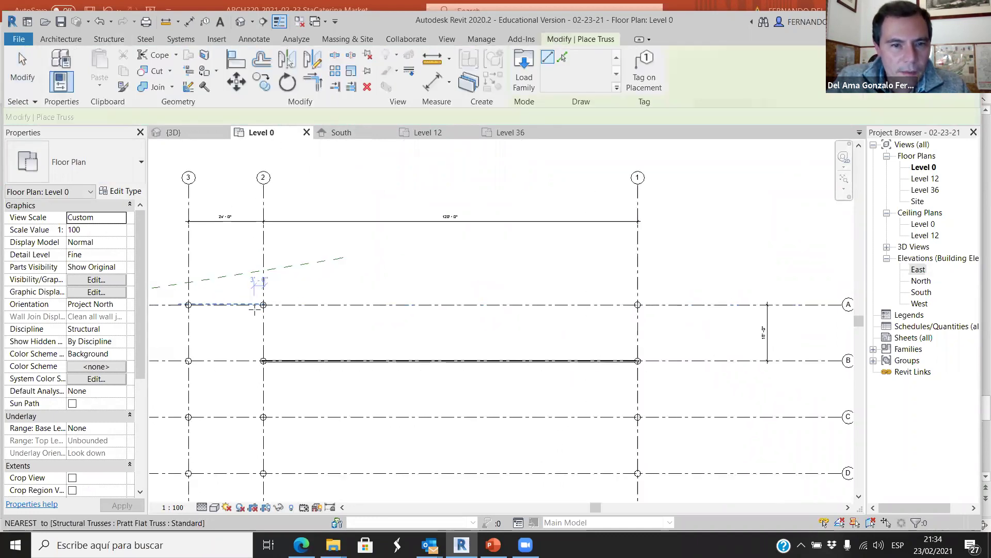
click(272, 295)
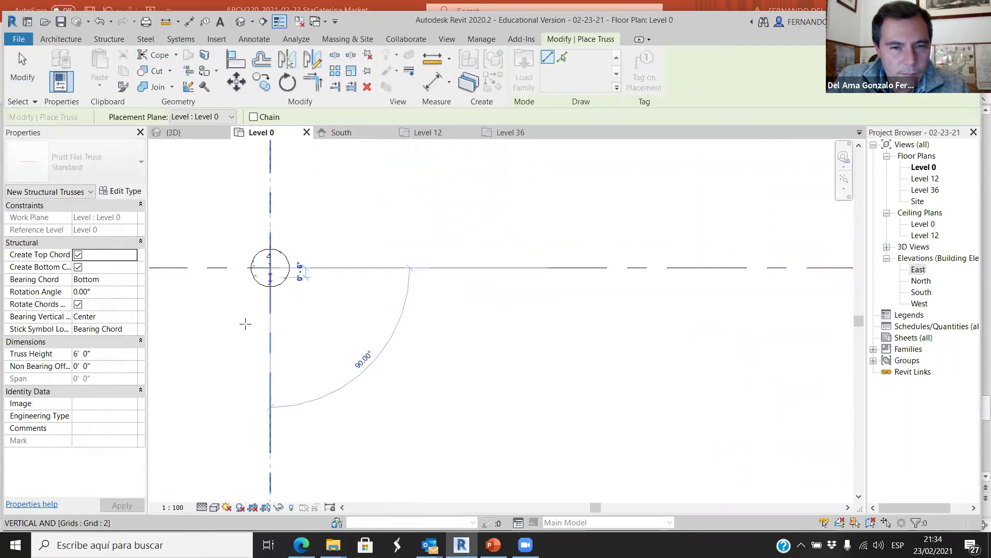
scroll(236, 317, down, 2)
scroll(679, 306, up, 4)
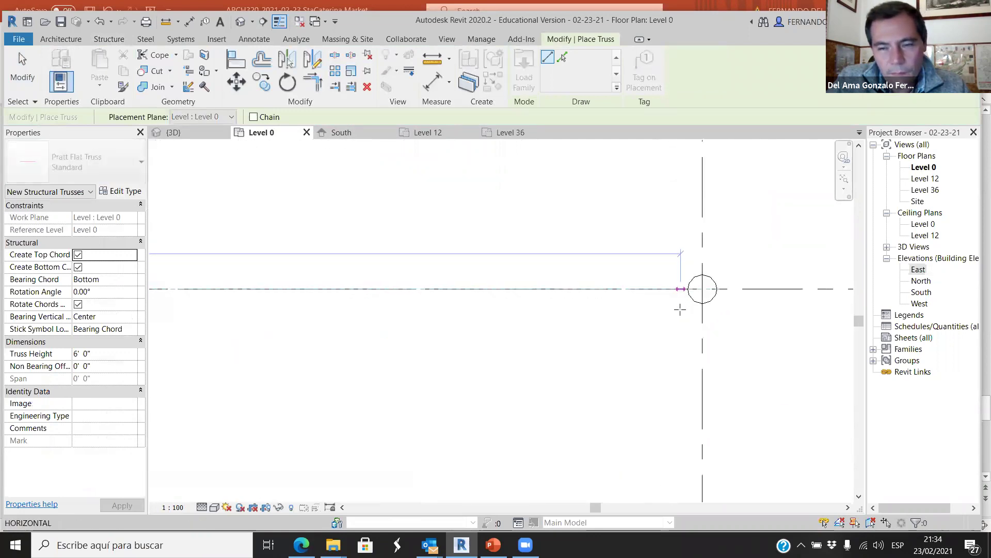
click(713, 278)
scroll(530, 359, down, 2)
click(174, 132)
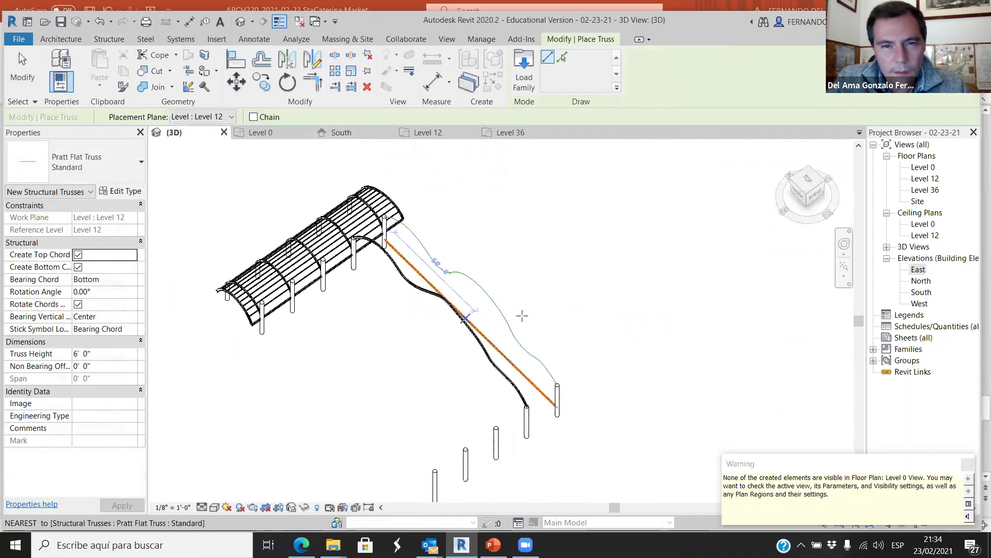
click(23, 68)
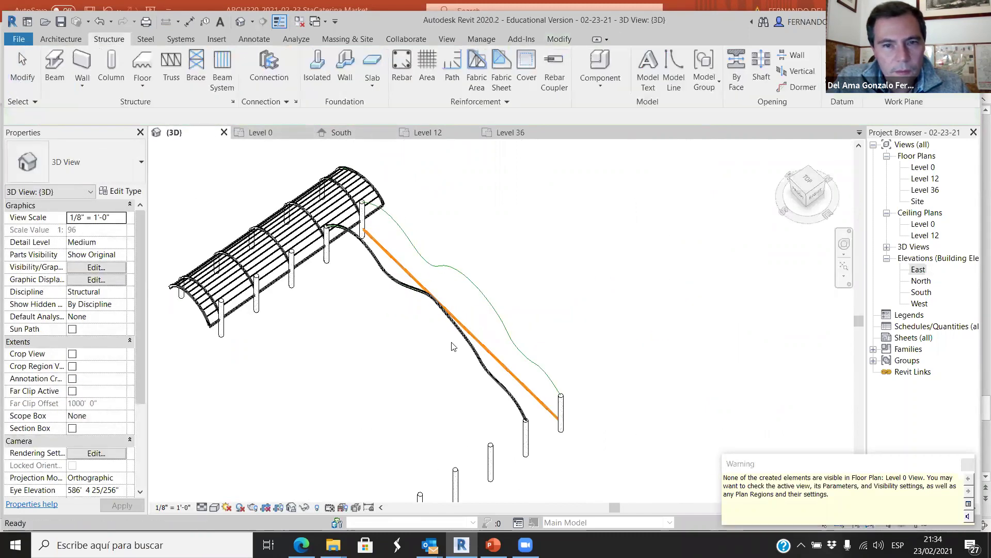
scroll(524, 375, up, 1)
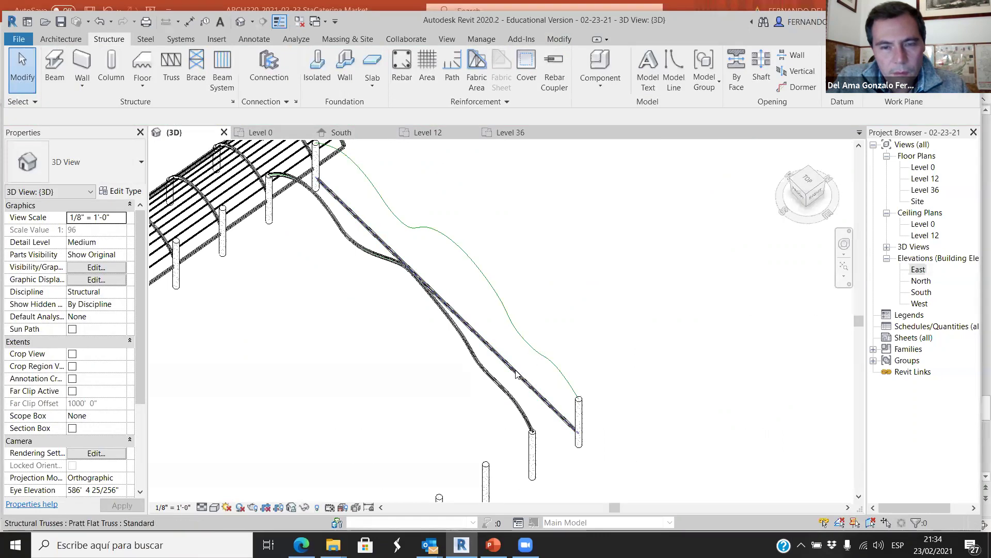
- Open the new grid A truss's profile for editing in the 3D view and delete its straight top chord line
click(518, 372)
scroll(557, 342, up, 2)
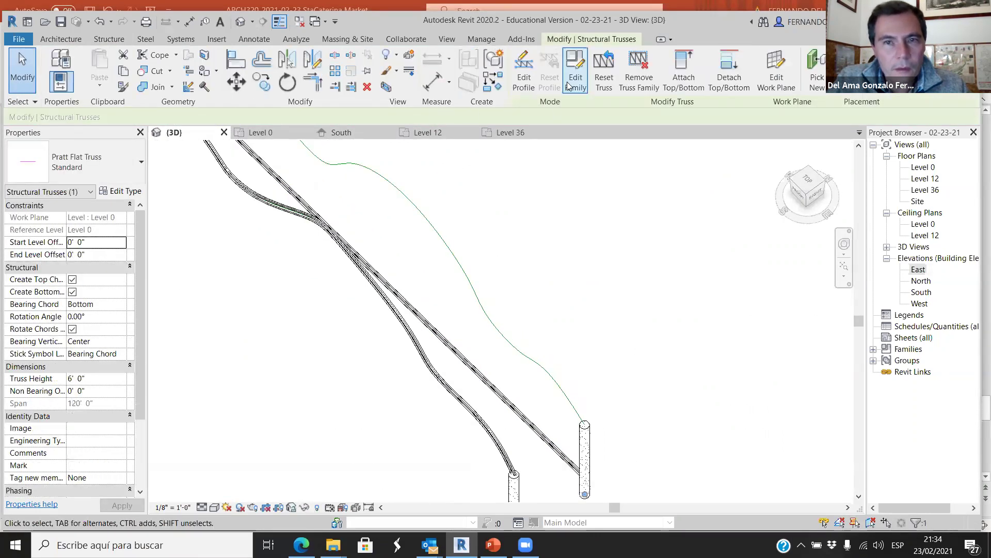
click(524, 70)
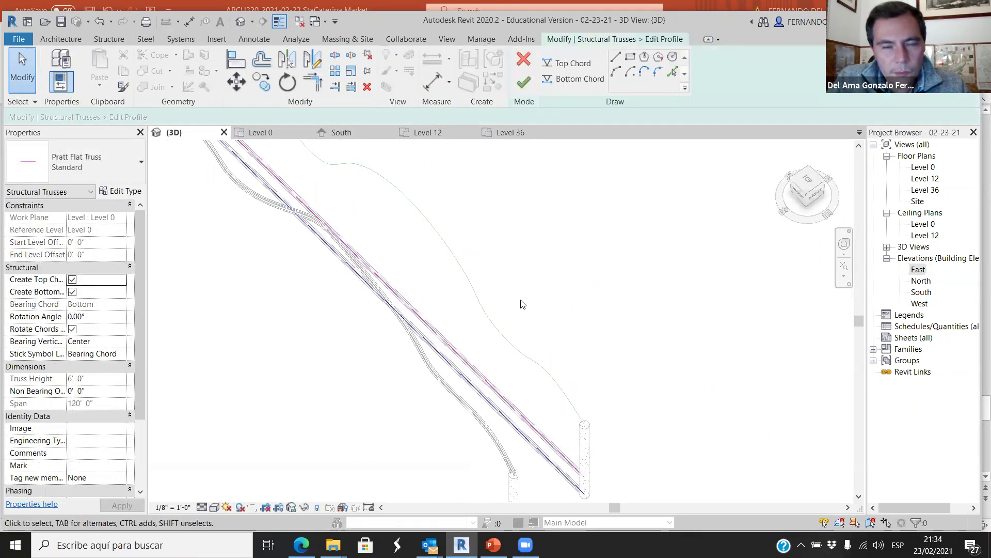
scroll(483, 335, down, 1)
click(477, 333)
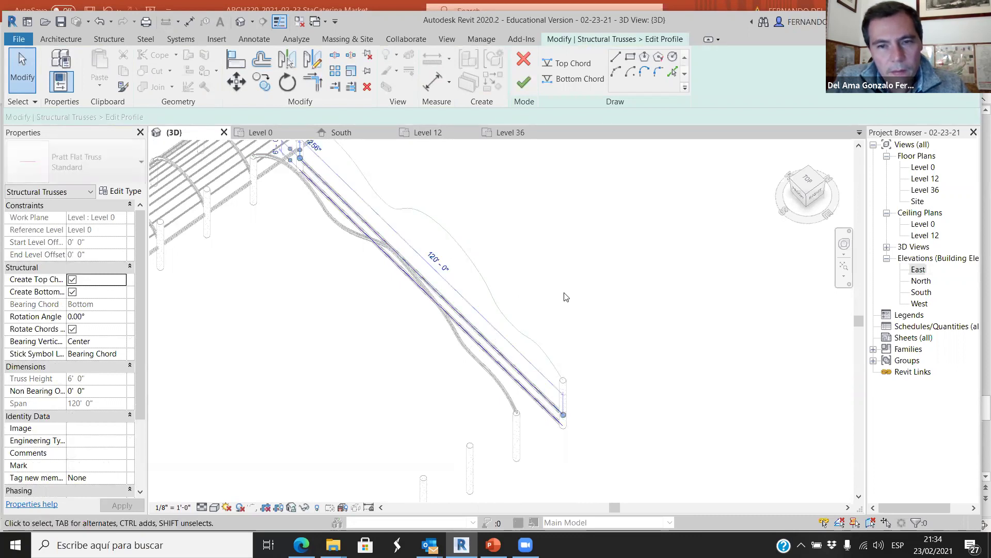
click(536, 304)
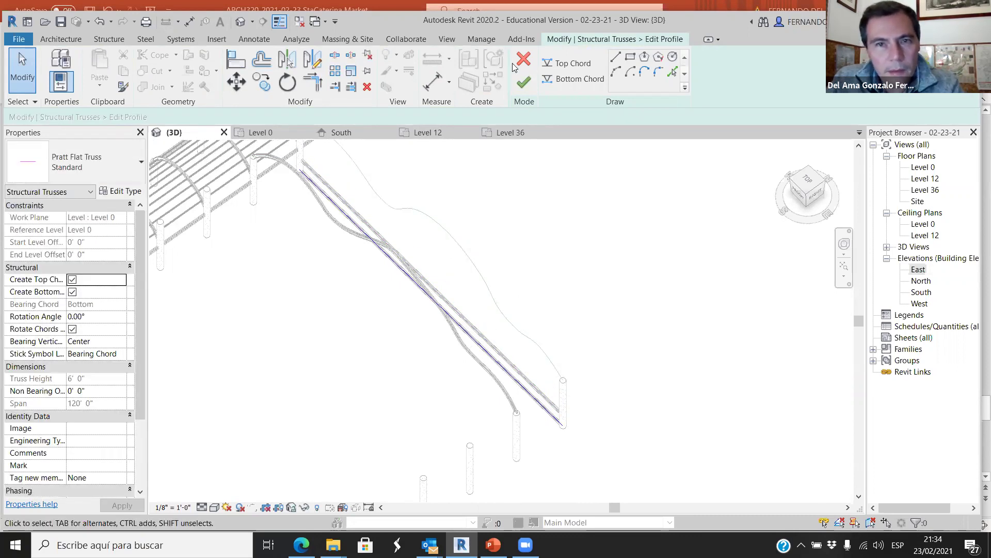
- Try to use the grid A roof spline as the picked top chord, finish the profile and dismiss the error
click(566, 63)
click(672, 71)
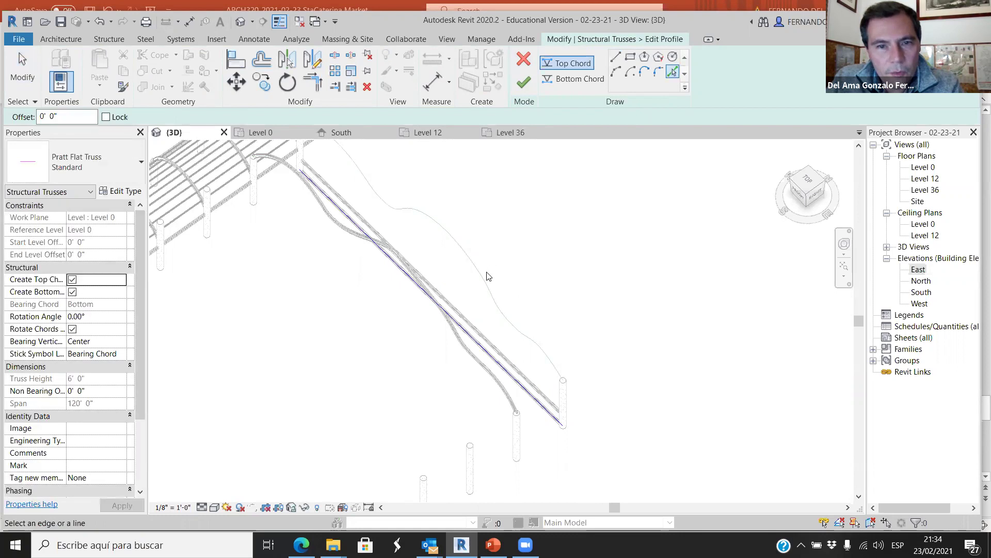
click(483, 283)
click(522, 78)
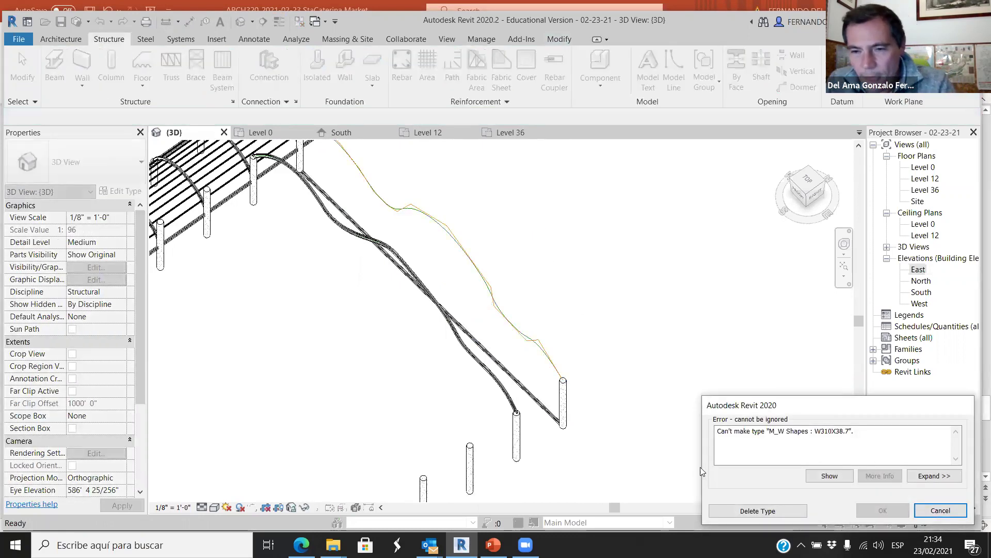
click(762, 513)
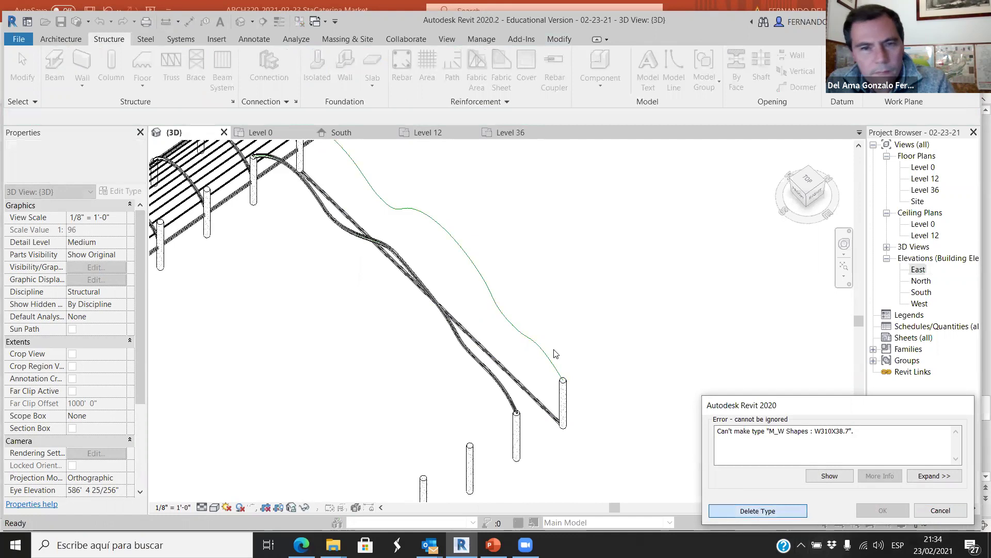
key(Escape)
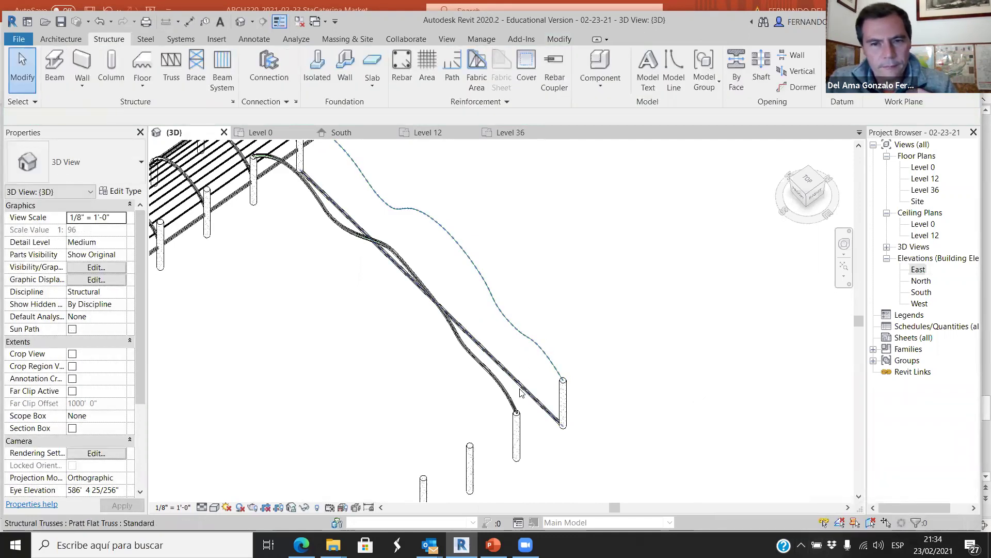
- Delete the straight Pratt Flat Truss along grid A between the grid 2 and grid 1 columns
click(523, 395)
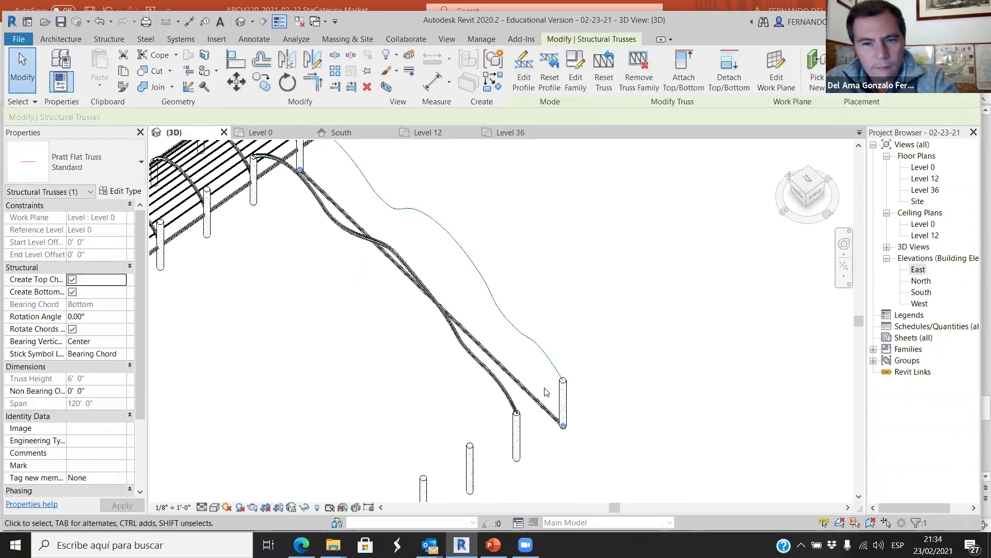
key(Delete)
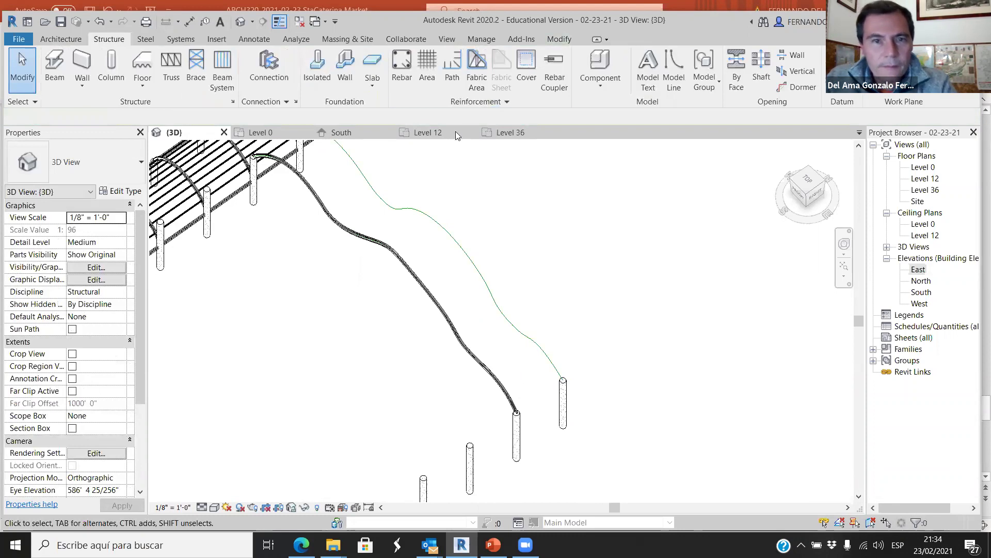
- Copy the curved Pratt Flat Truss from grid B onto grid A in the Level 36 plan with Constrain and Multiple enabled
click(508, 133)
scroll(647, 341, up, 5)
scroll(692, 320, up, 3)
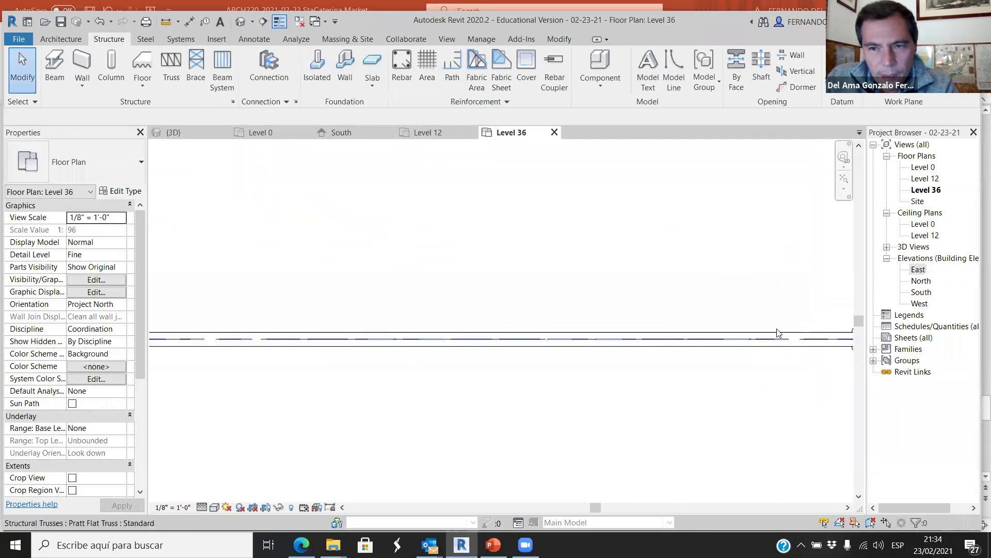
click(24, 72)
click(532, 355)
scroll(526, 337, down, 4)
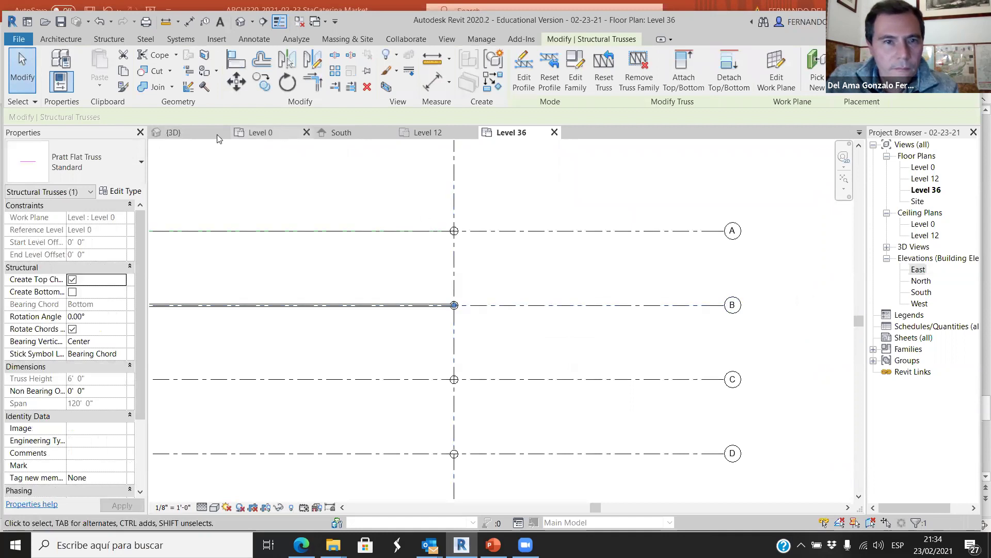
click(264, 82)
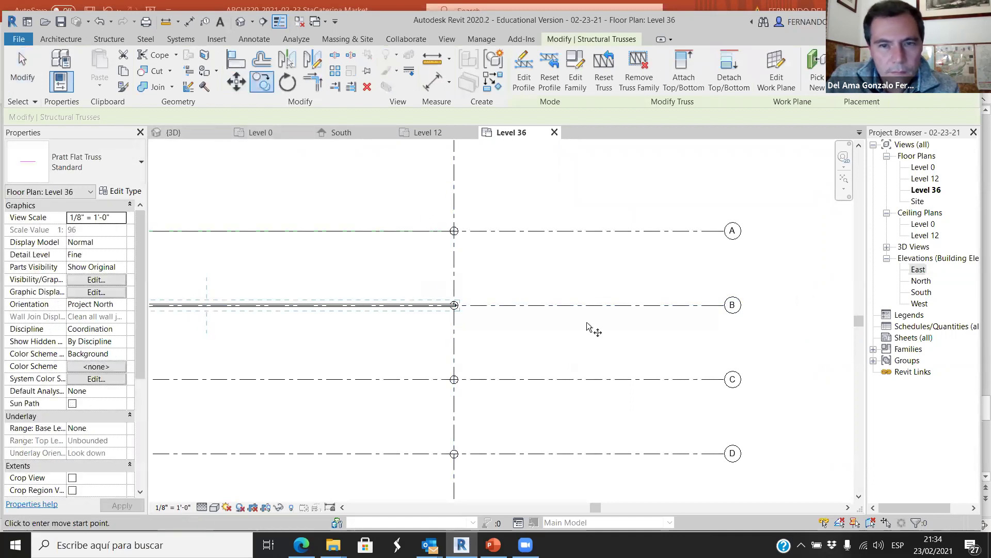
click(580, 305)
click(582, 232)
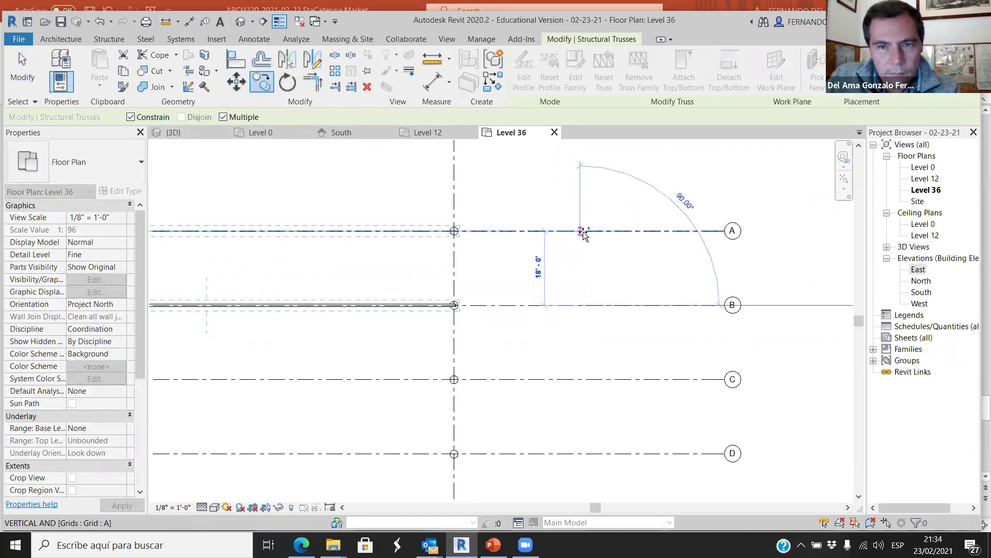
scroll(537, 282, down, 2)
scroll(536, 281, down, 1)
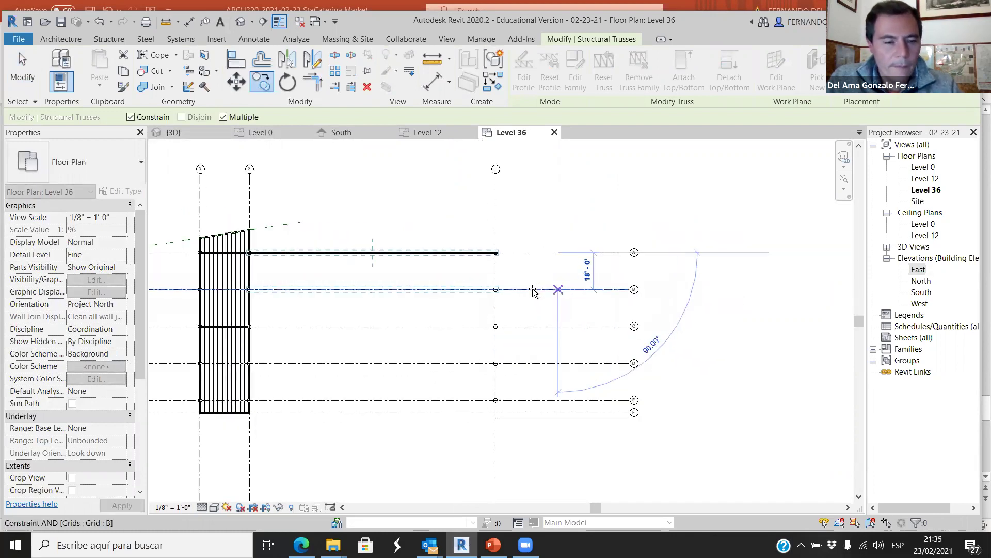
key(Escape)
key(Escape)
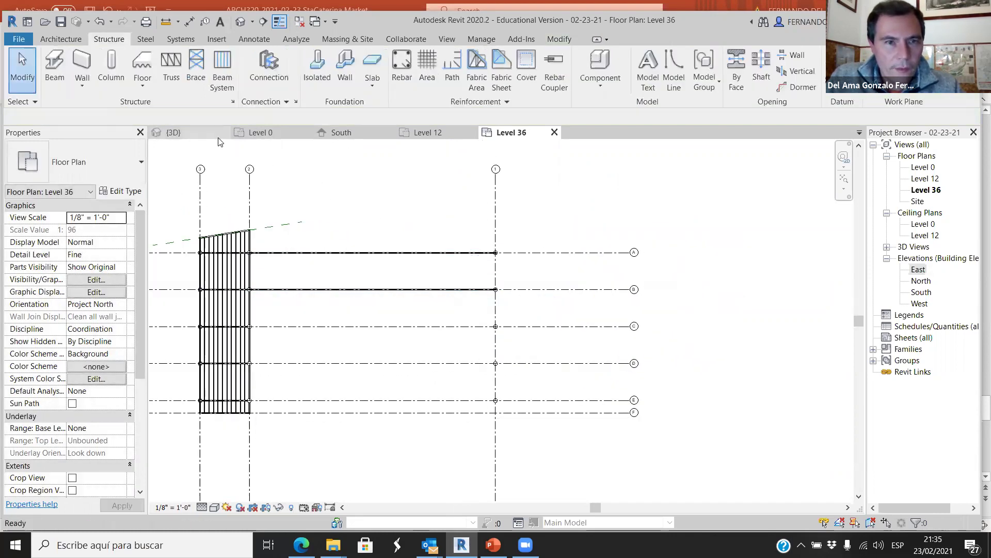
- Edit the copied grid A truss's profile in 3D, moving the top chord's spline control points at the middle hump and near grid 1
click(174, 133)
scroll(542, 287, down, 2)
scroll(543, 287, up, 4)
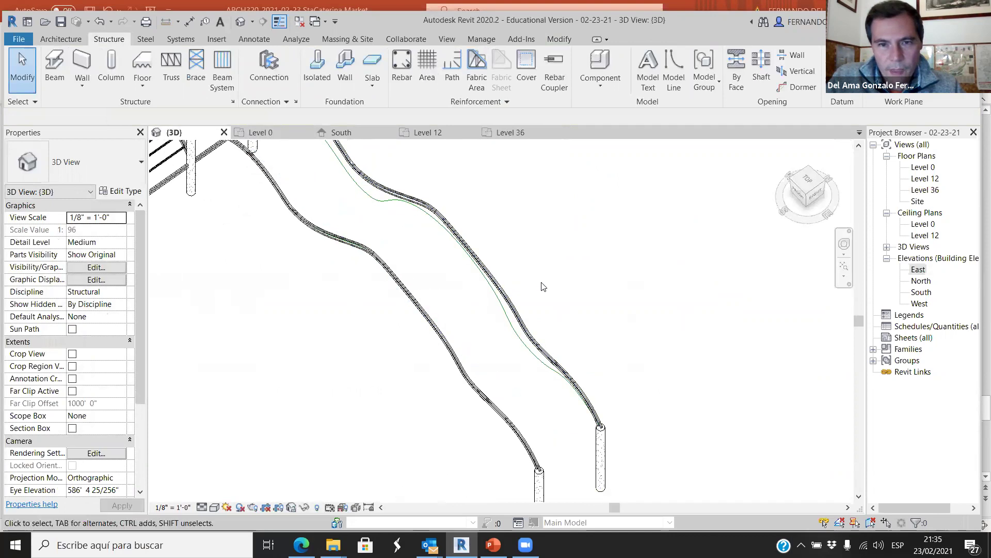
scroll(531, 314, up, 1)
click(527, 357)
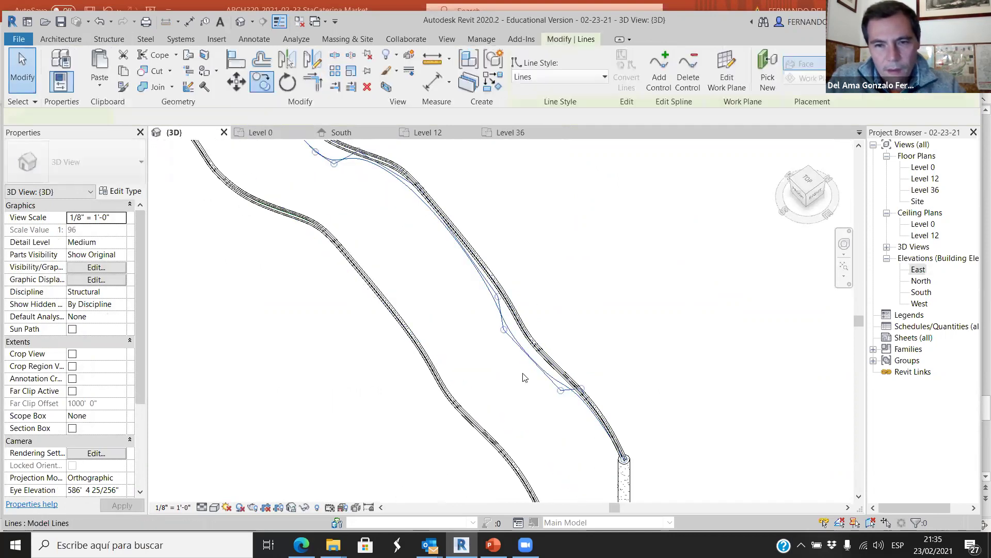
click(589, 320)
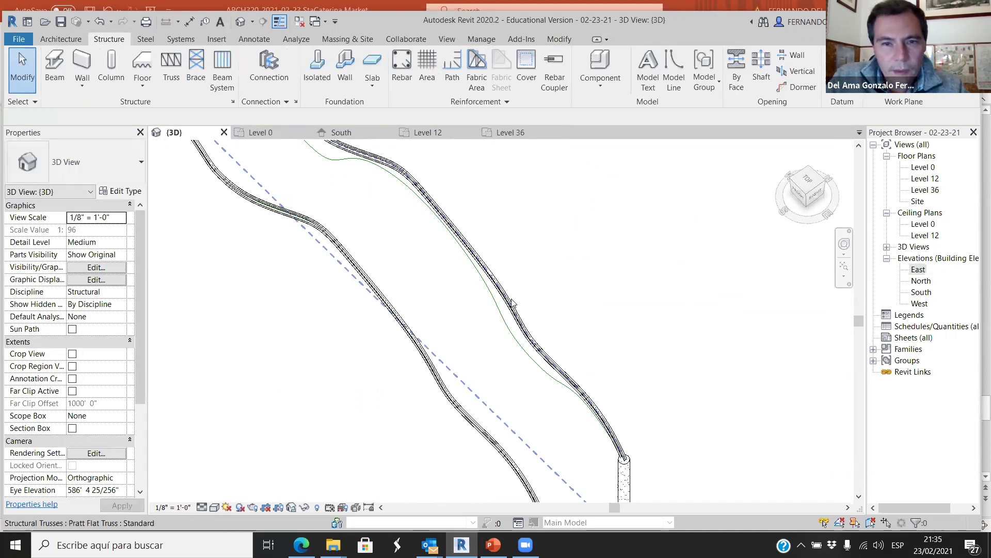
click(577, 333)
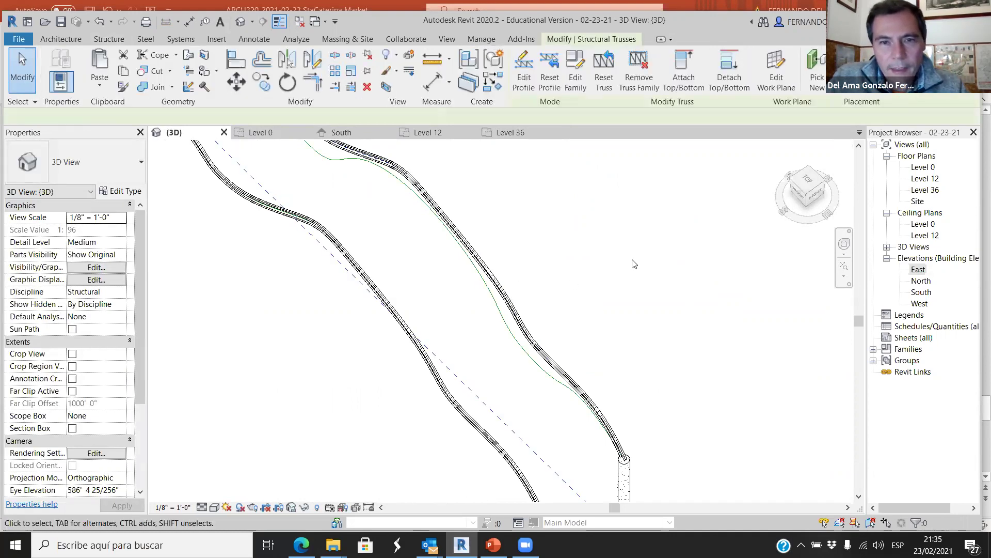
click(528, 80)
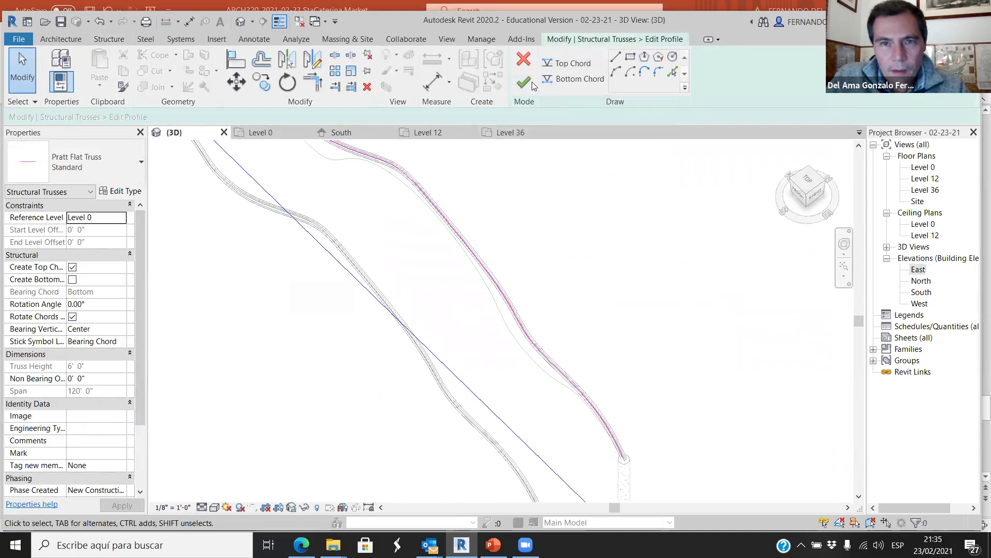
click(505, 298)
drag(515, 304, 509, 267)
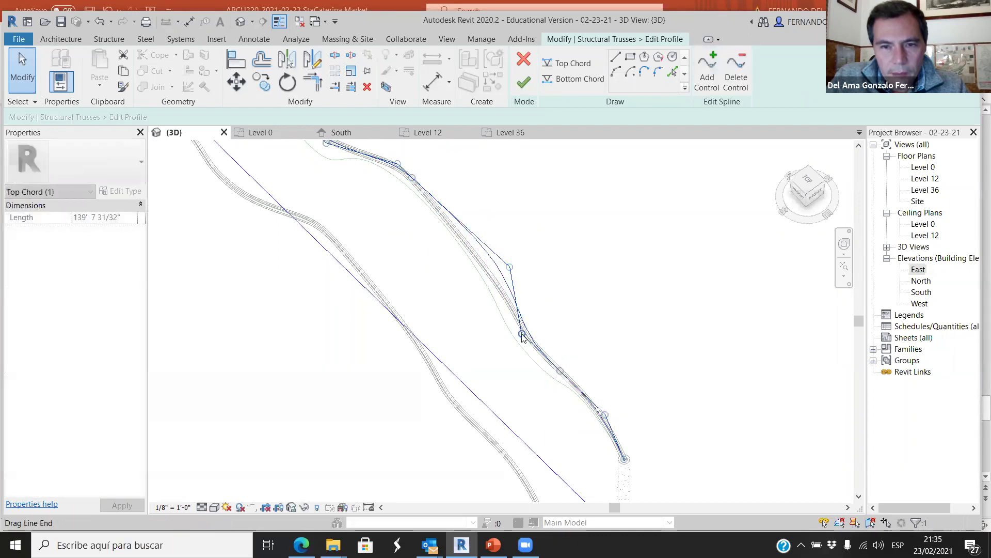
click(608, 404)
drag(606, 415, 611, 421)
- Move the top chord's control points toward grid 2 until the spline is about 156 ft long, and finish the profile
click(369, 192)
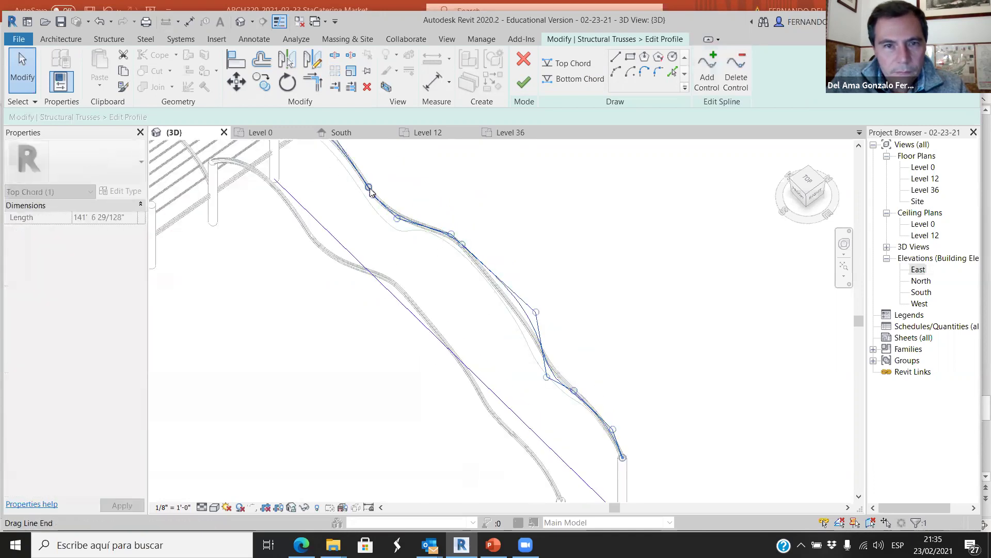
drag(370, 191, 366, 172)
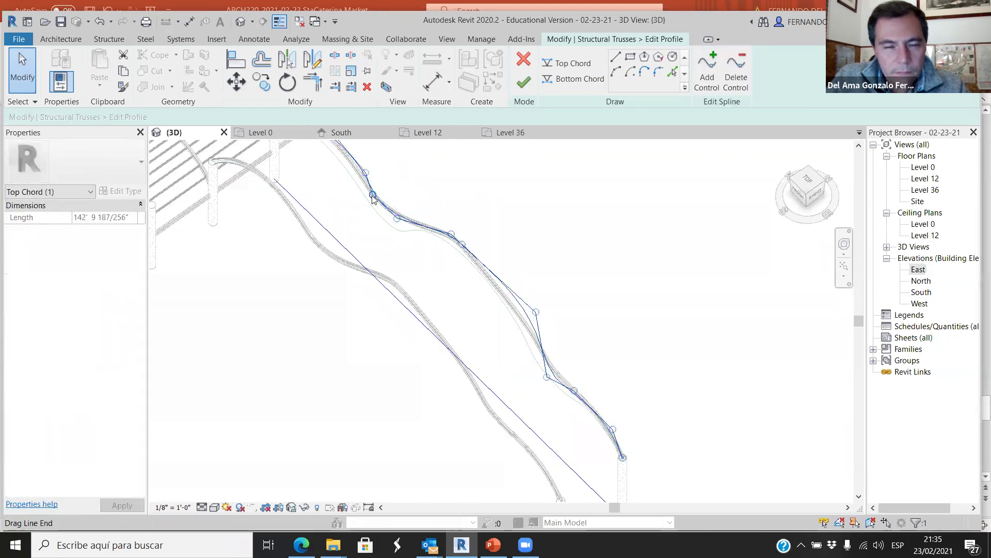
key(Escape)
click(451, 236)
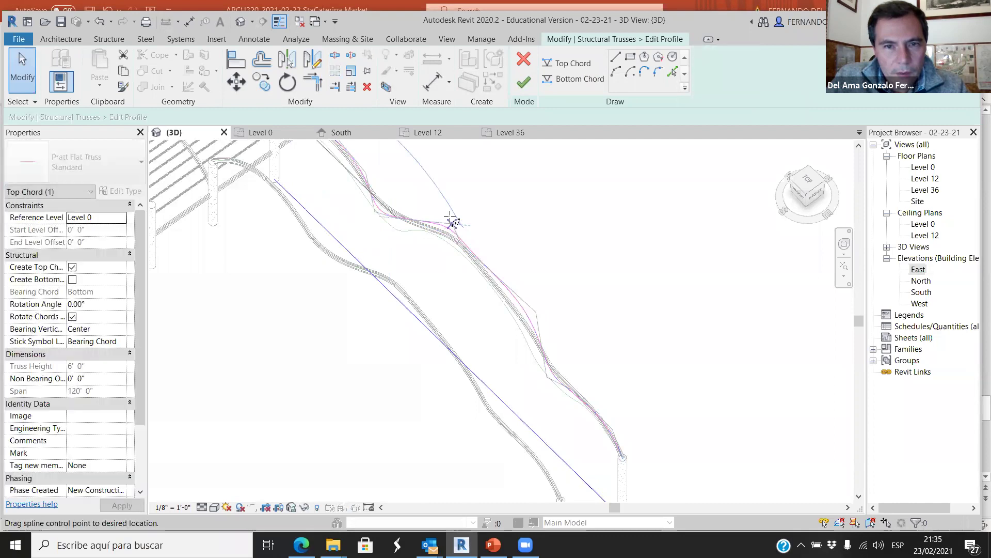
drag(462, 244, 480, 237)
key(Escape)
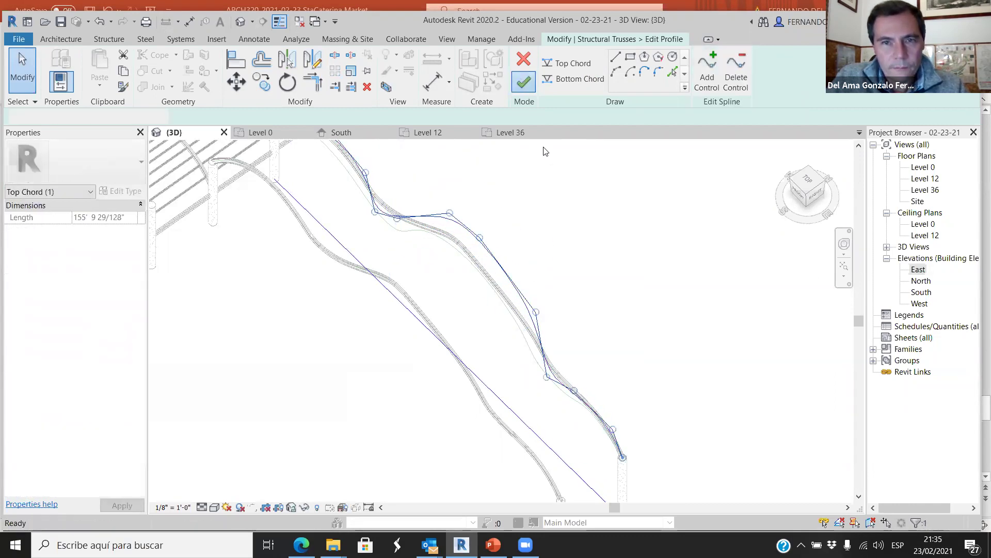
- Delete the leftover model line spline beneath the reshaped grid A truss in the 3D view
click(543, 287)
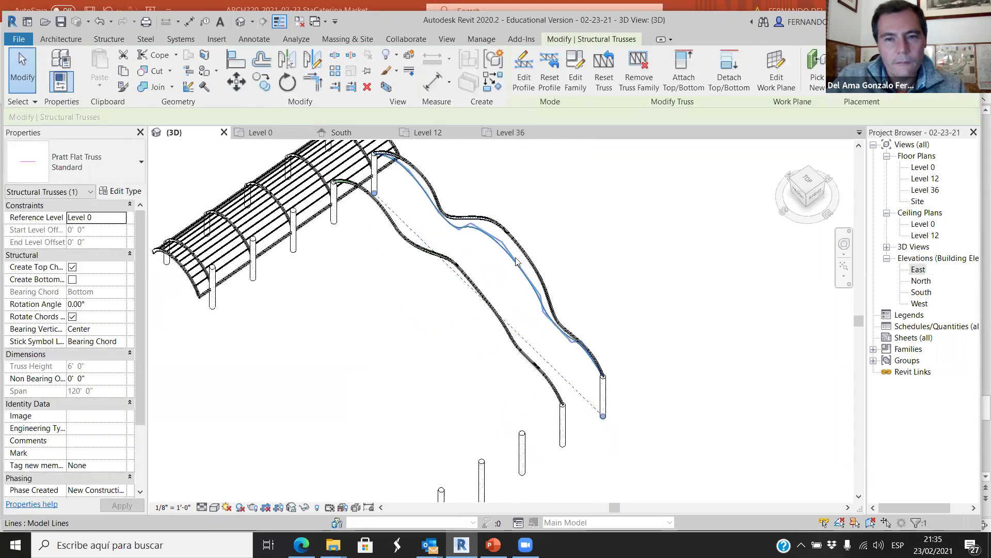
key(Delete)
scroll(535, 282, down, 2)
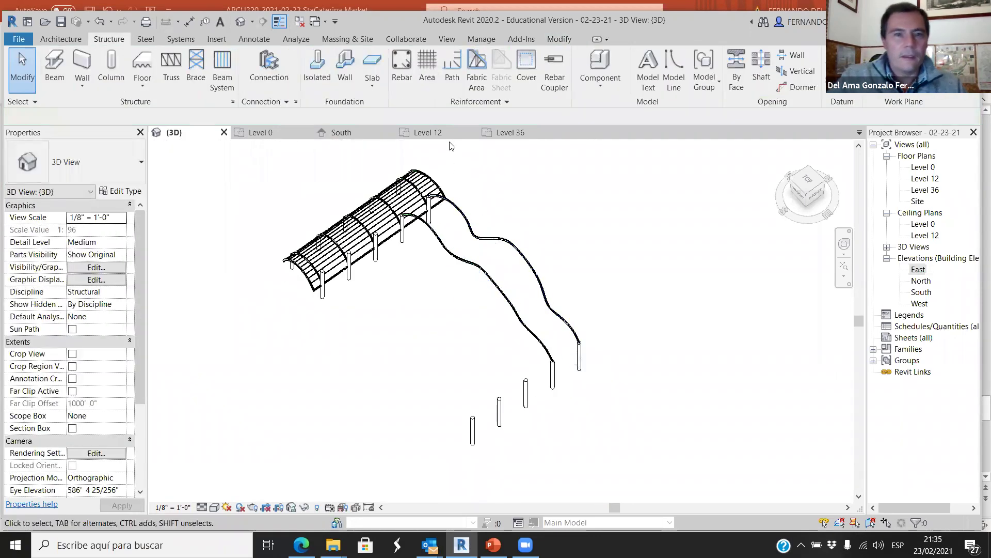
- Examine in the South elevation how the grid A and grid B truss curves differ between grids 2 and 1
click(341, 132)
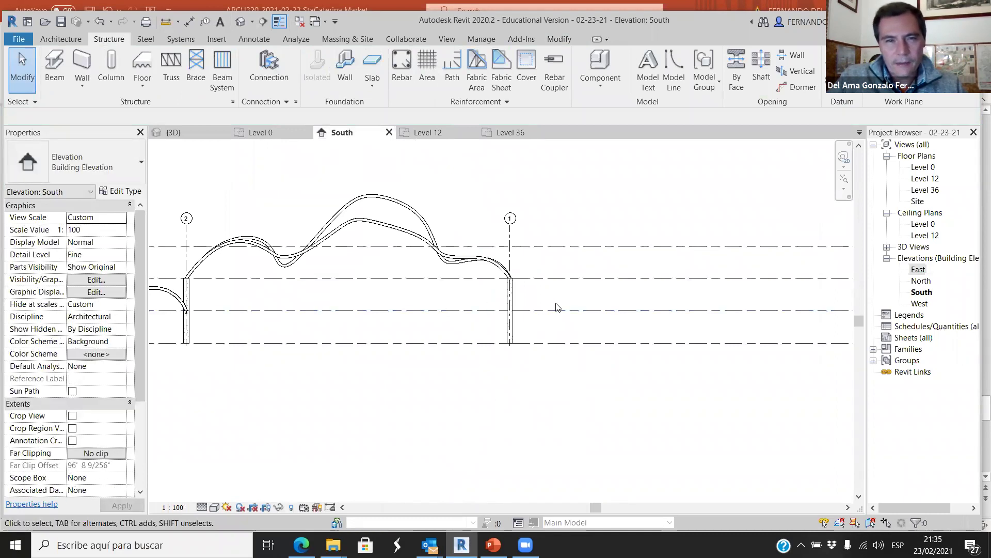
scroll(355, 247, up, 3)
scroll(400, 258, up, 2)
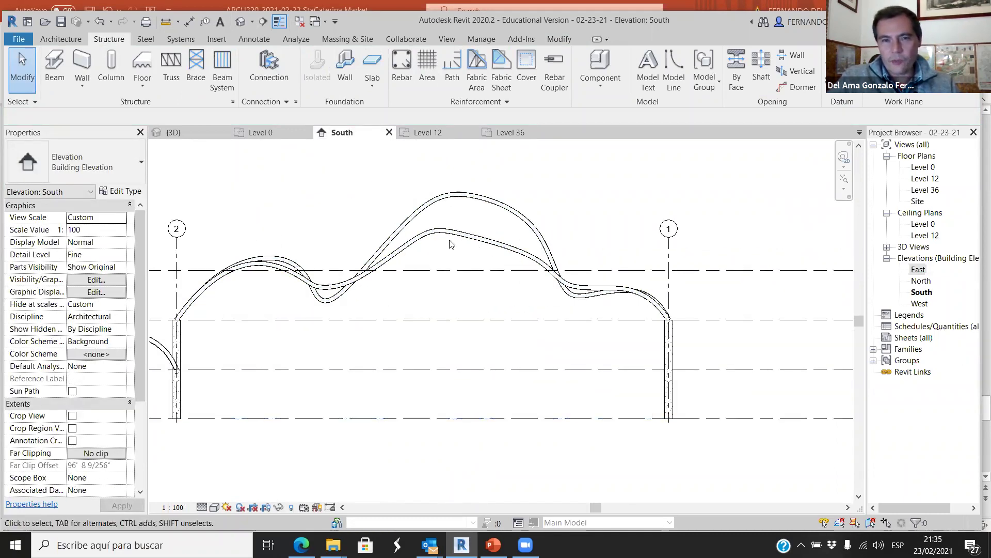
scroll(454, 235, up, 3)
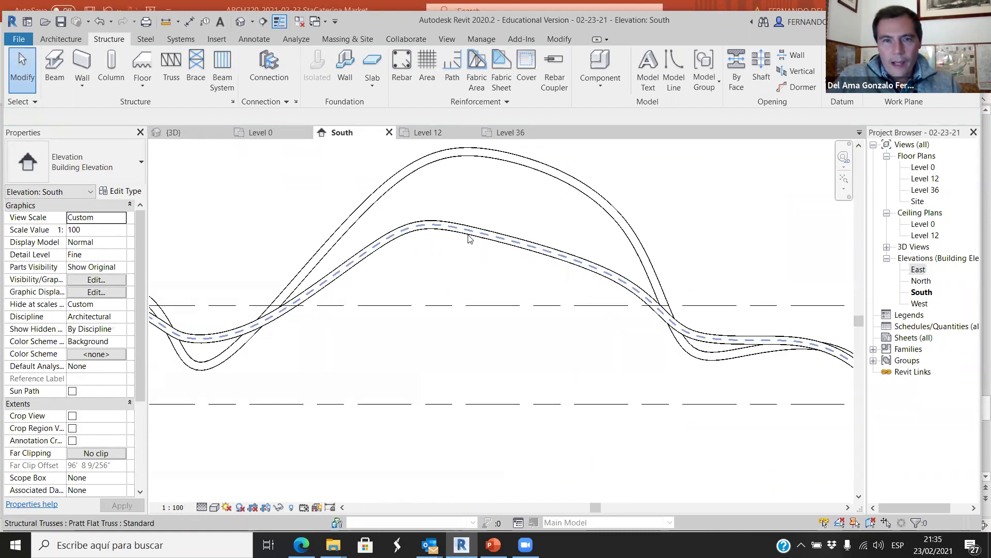
scroll(469, 237, down, 2)
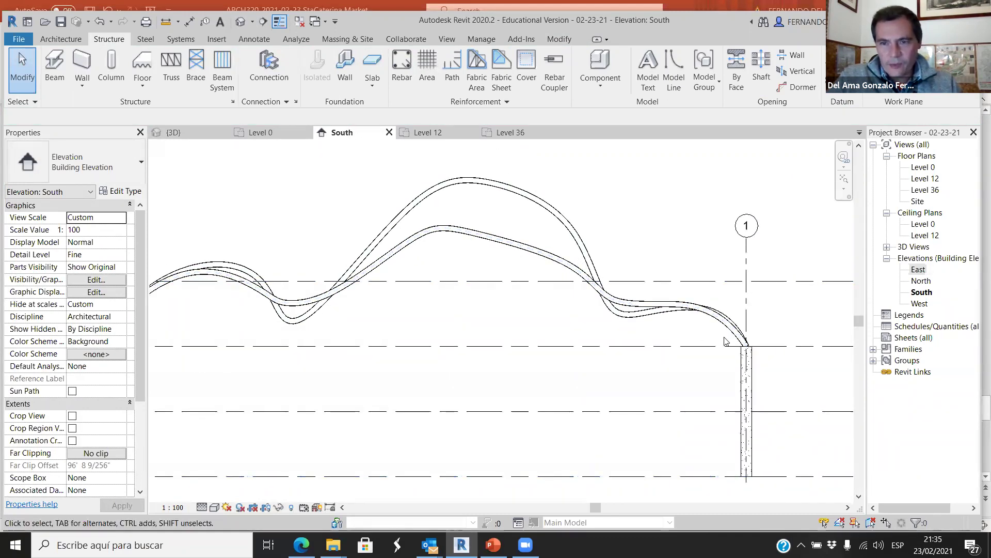
scroll(568, 330, down, 2)
scroll(442, 319, up, 3)
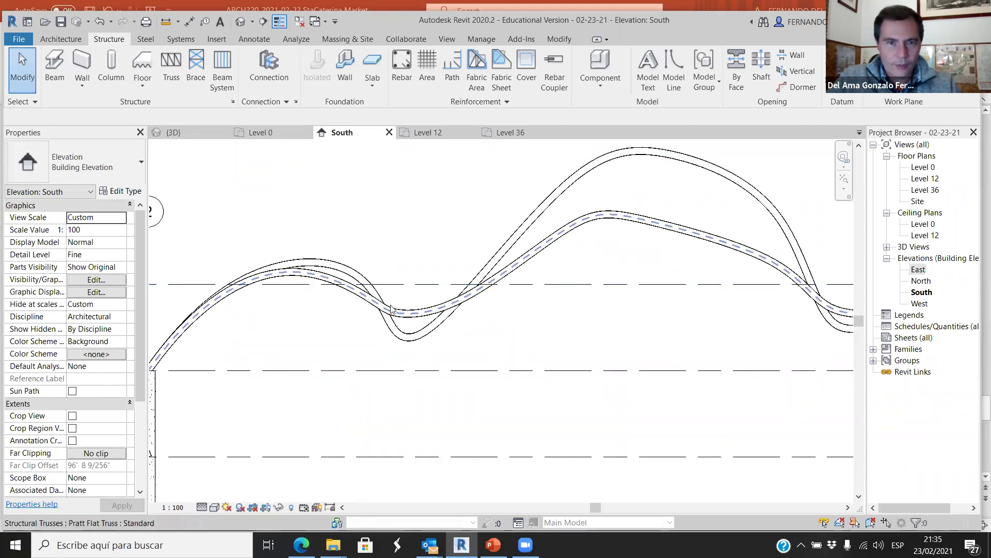
scroll(359, 306, down, 2)
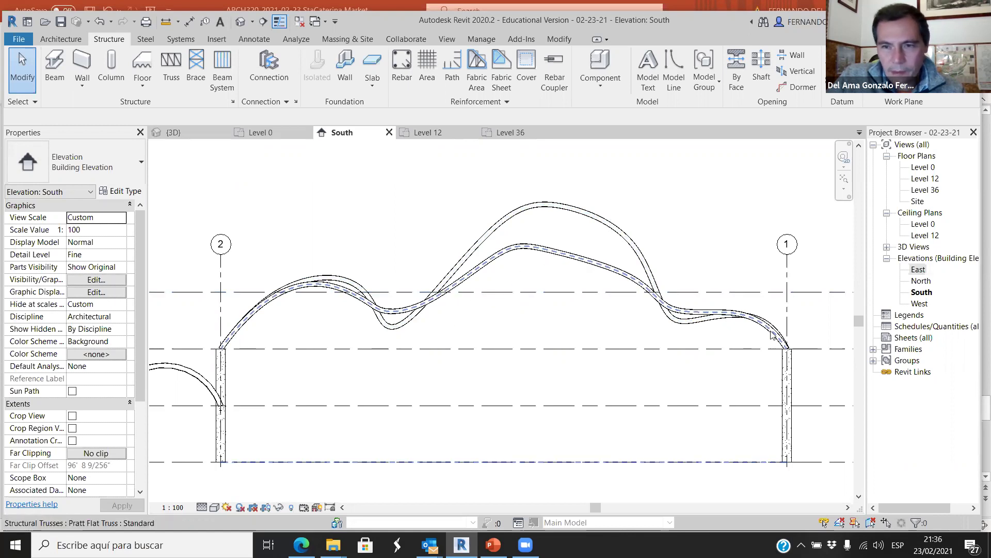
scroll(439, 312, down, 2)
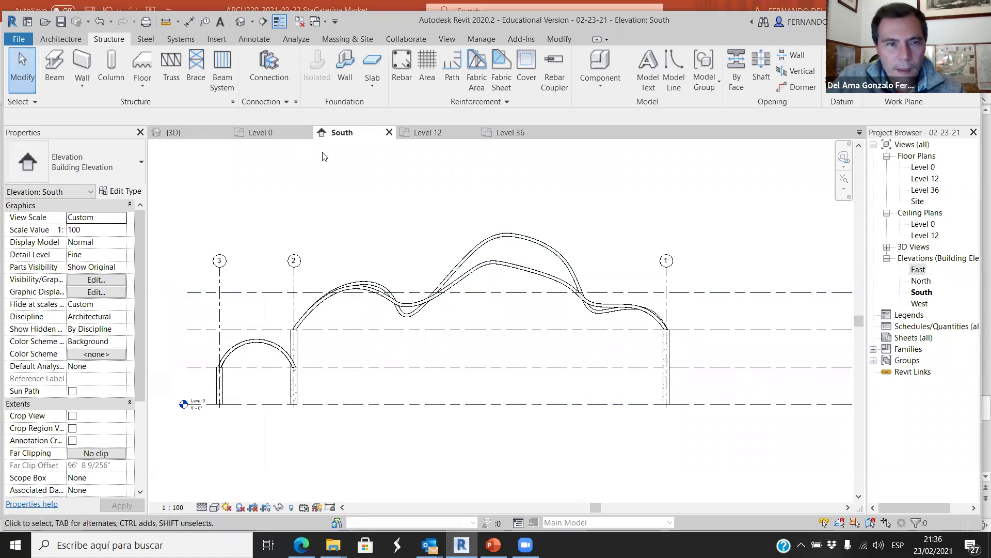
- Examine in the Level 36 plan the truss ends at grid 1 and the level constraints of the column at A-1
click(508, 132)
scroll(263, 252, up, 3)
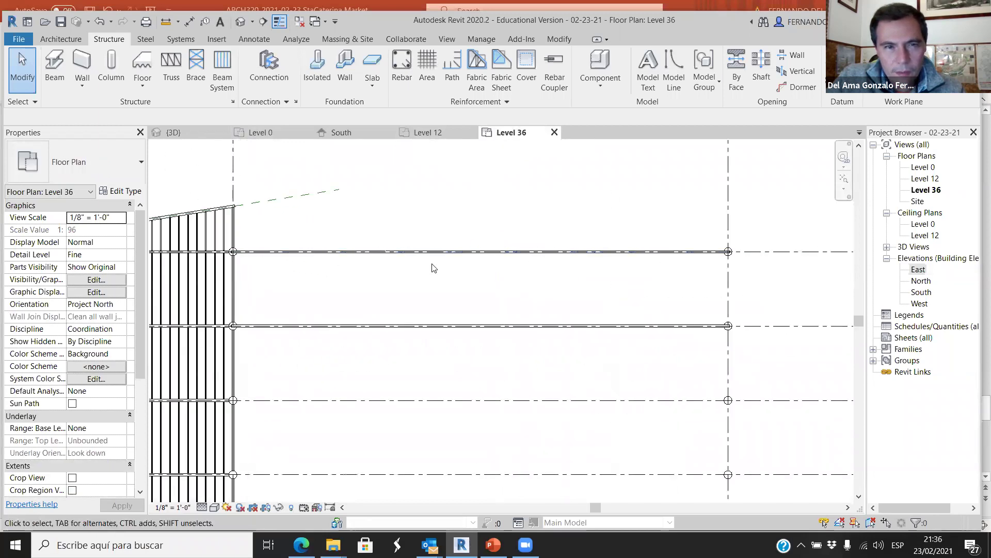
scroll(745, 266, up, 3)
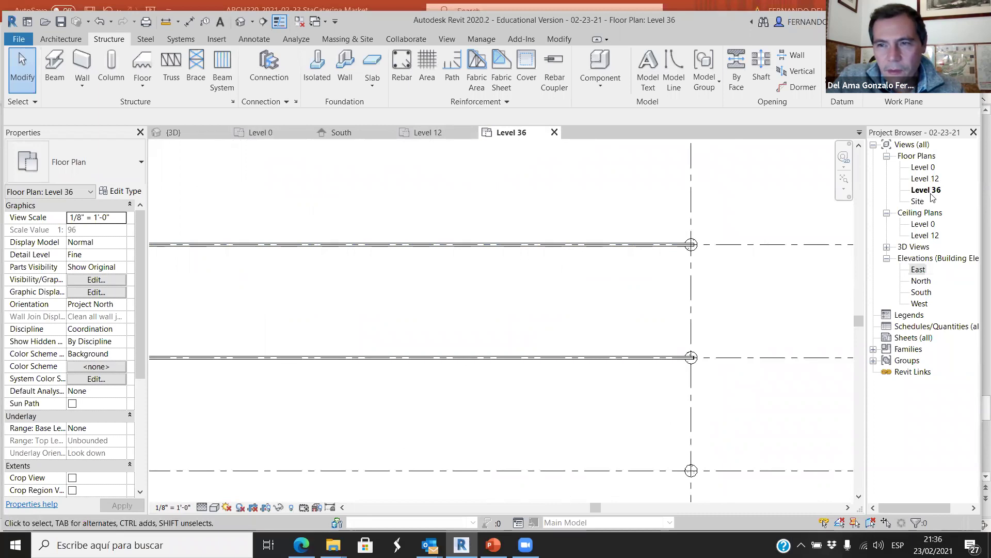
scroll(432, 247, down, 5)
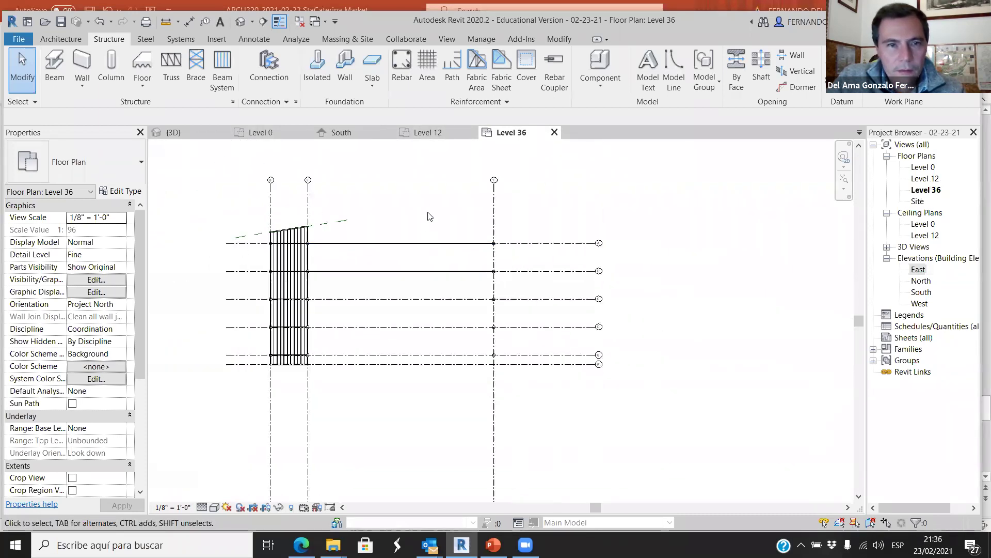
scroll(433, 210, up, 3)
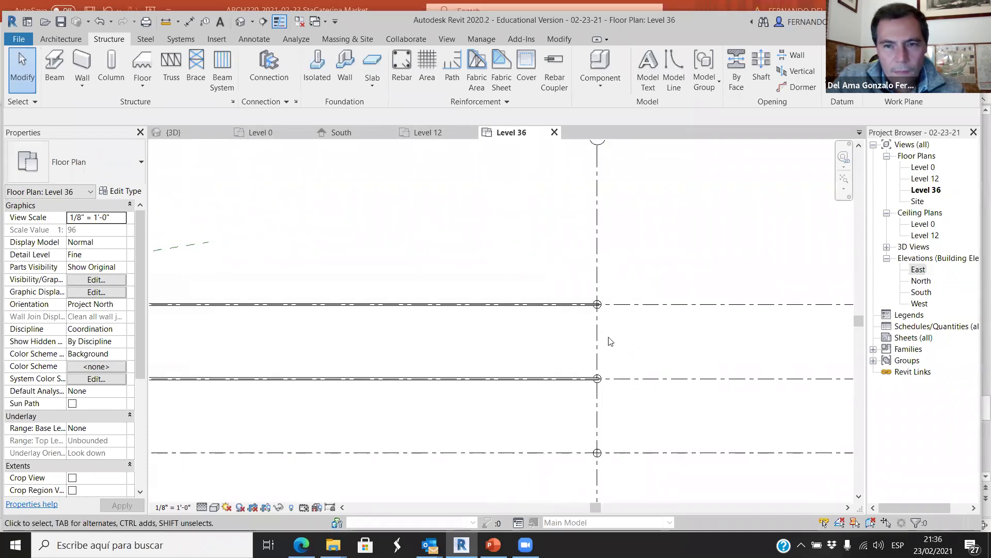
scroll(610, 320, up, 2)
click(631, 292)
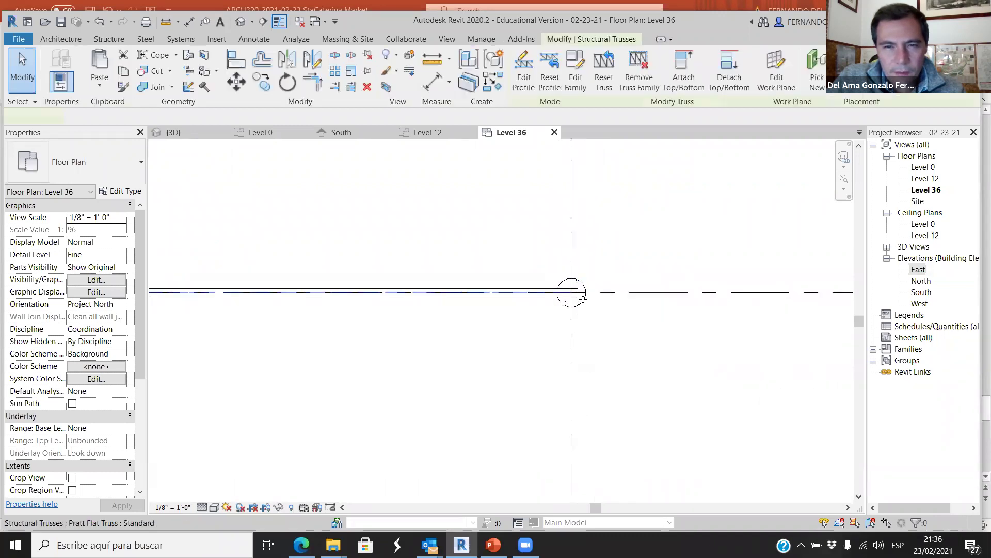
click(583, 302)
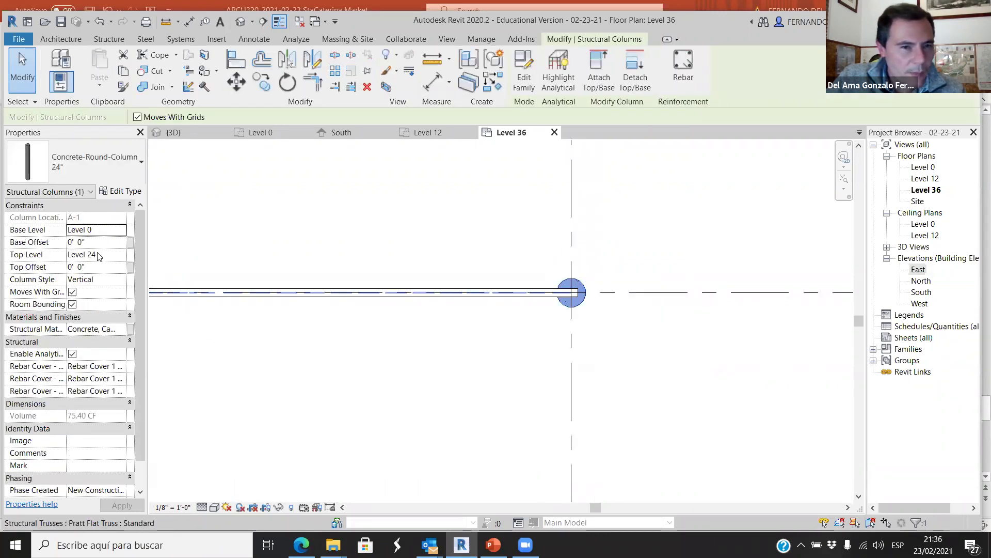
click(619, 369)
scroll(436, 185, down, 1)
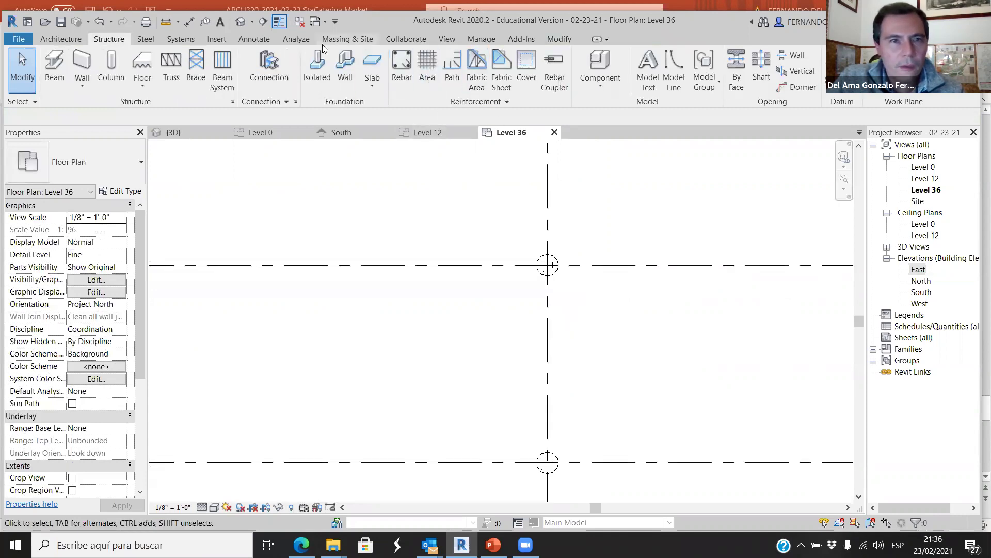
- Create a new floor plan view for Level 24
click(448, 39)
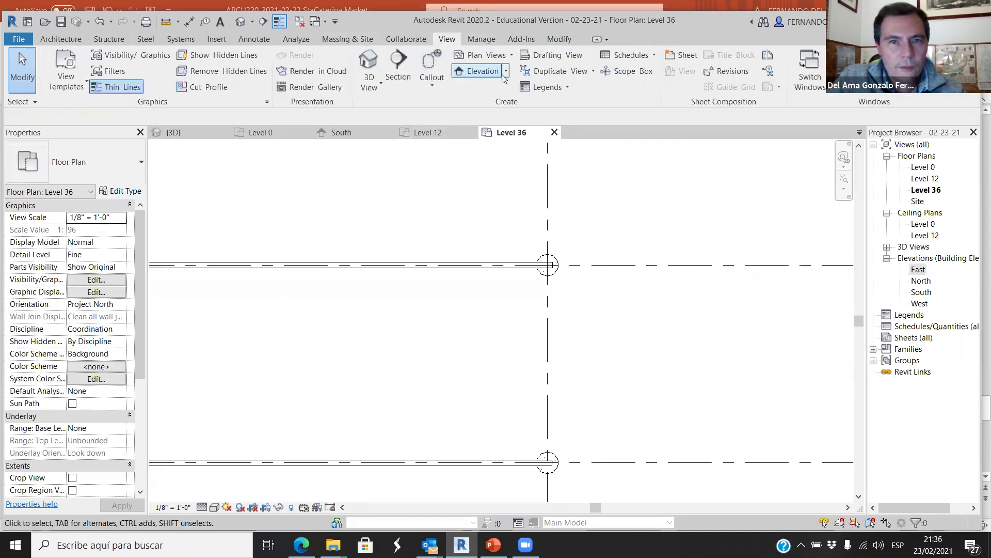
click(511, 55)
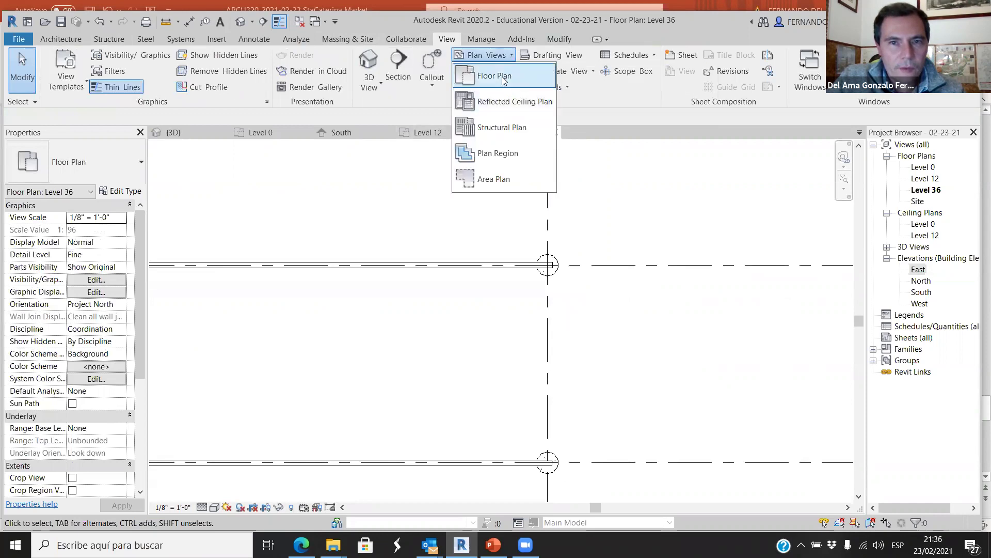
click(502, 77)
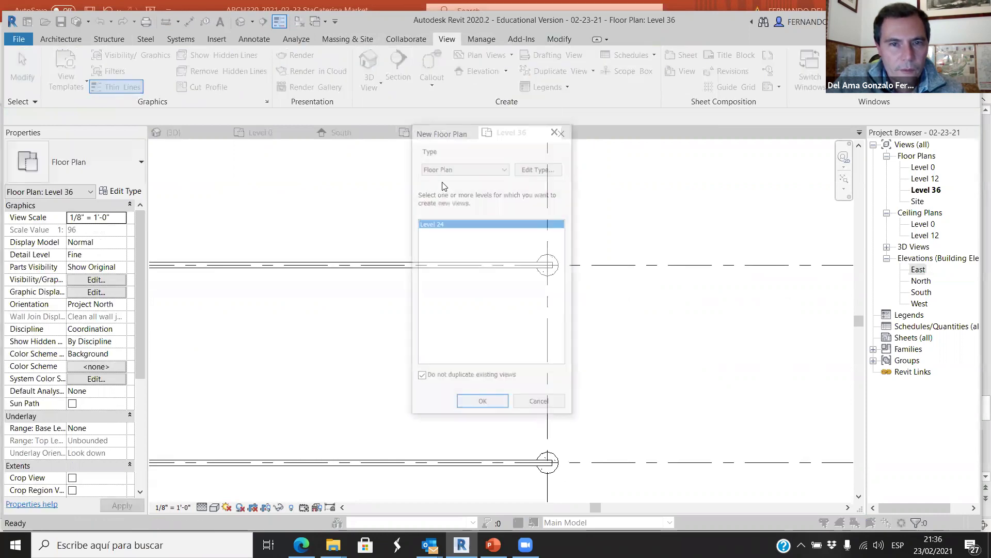
click(482, 405)
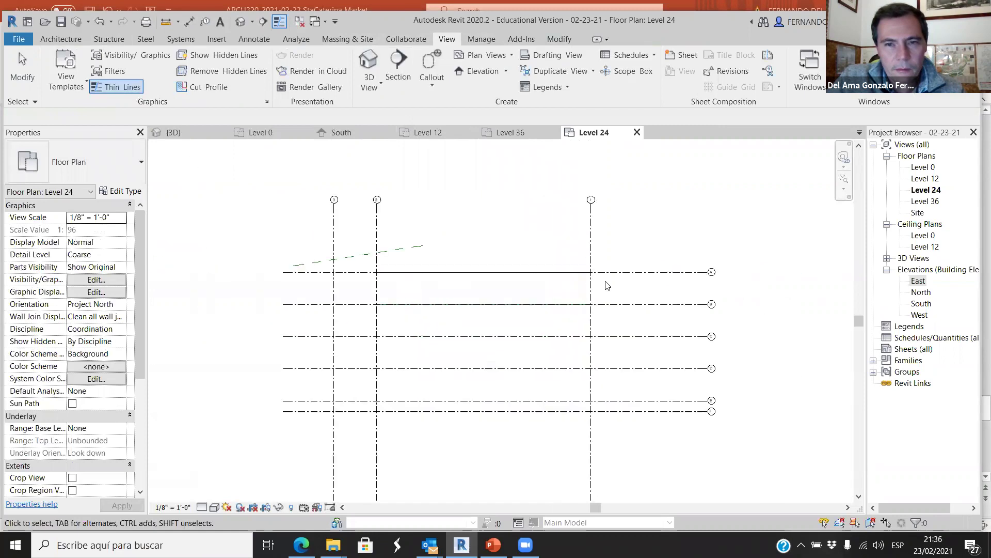
scroll(404, 301, up, 2)
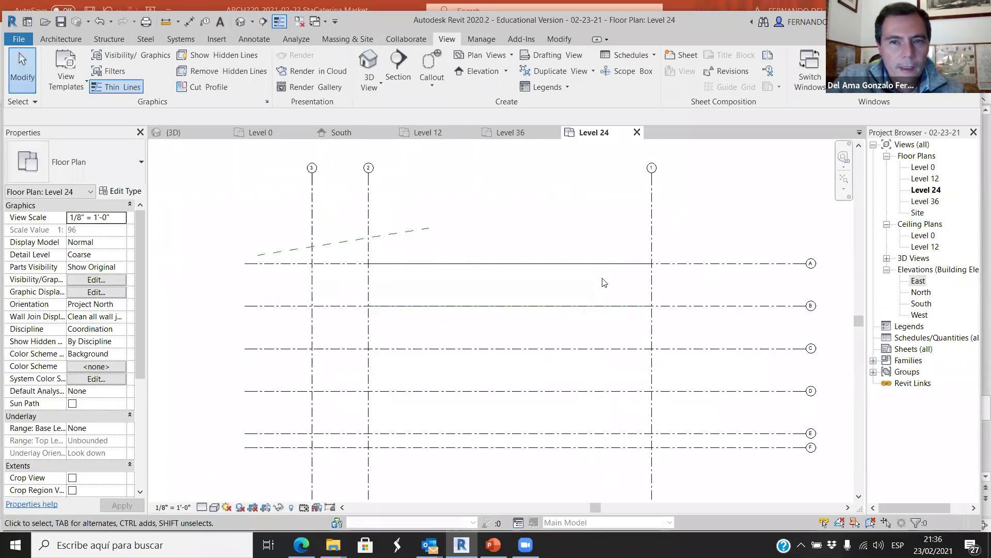
- Place a W310X38.7 beam on Level 24 along grid 2, from grid A to grid F
click(97, 42)
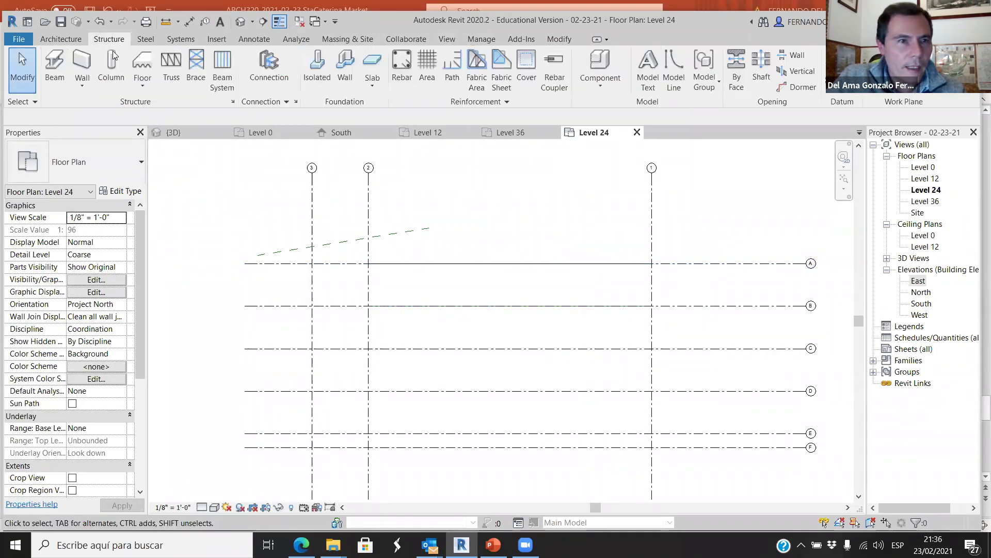
click(54, 66)
scroll(298, 243, up, 1)
scroll(374, 280, up, 2)
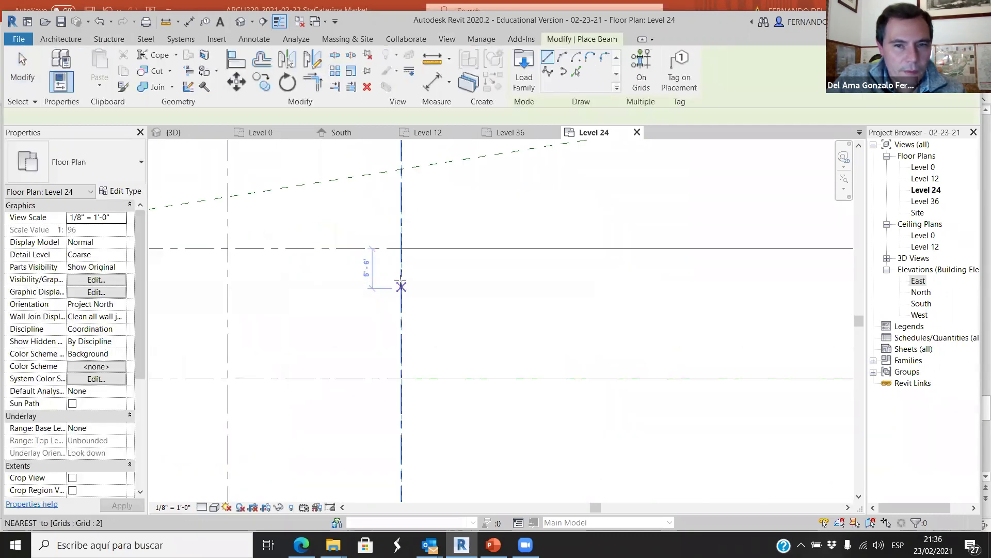
click(401, 248)
scroll(393, 246, down, 6)
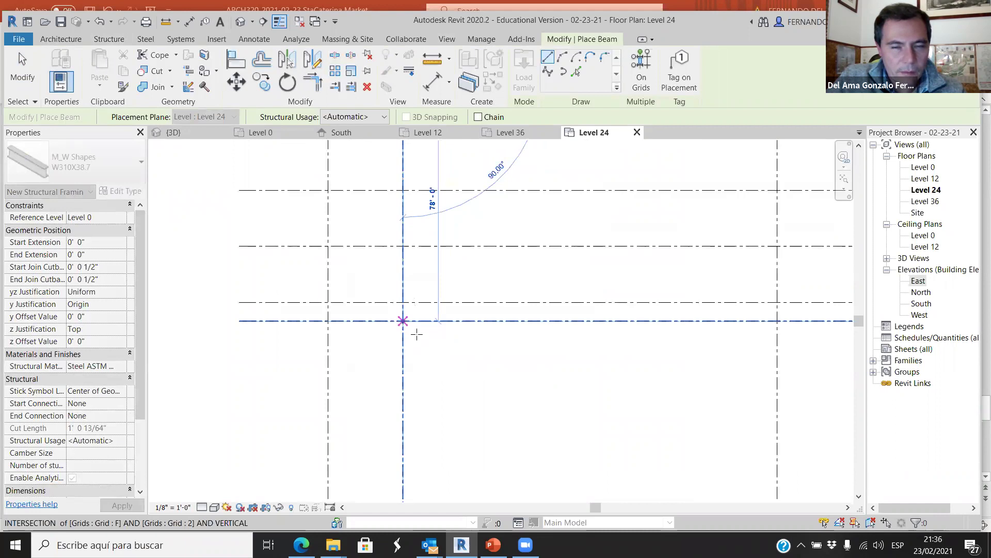
click(416, 335)
scroll(582, 430, down, 3)
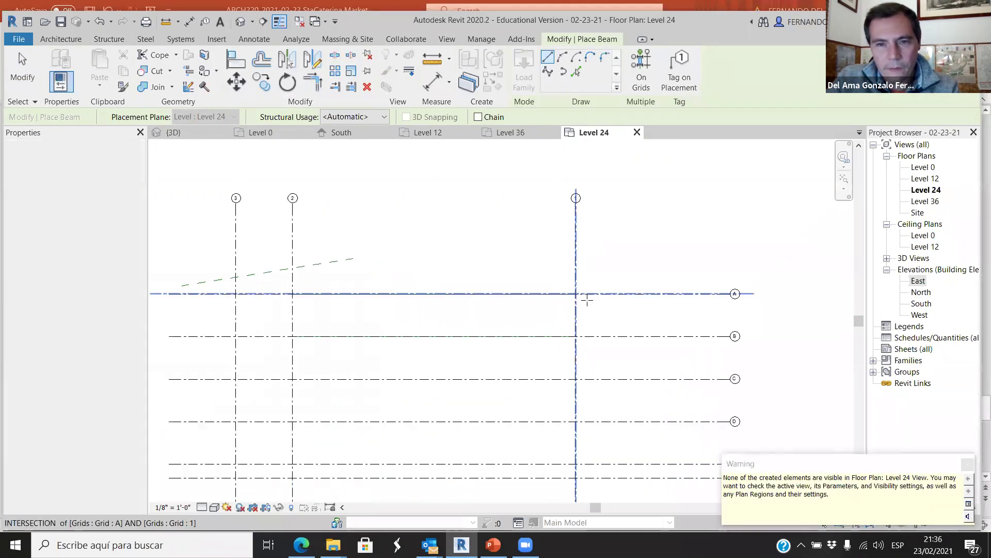
- Place a second W310X38.7 beam on Level 24 along grid 1 from grid A to grid F, and end beam placement
click(587, 300)
scroll(583, 351, down, 2)
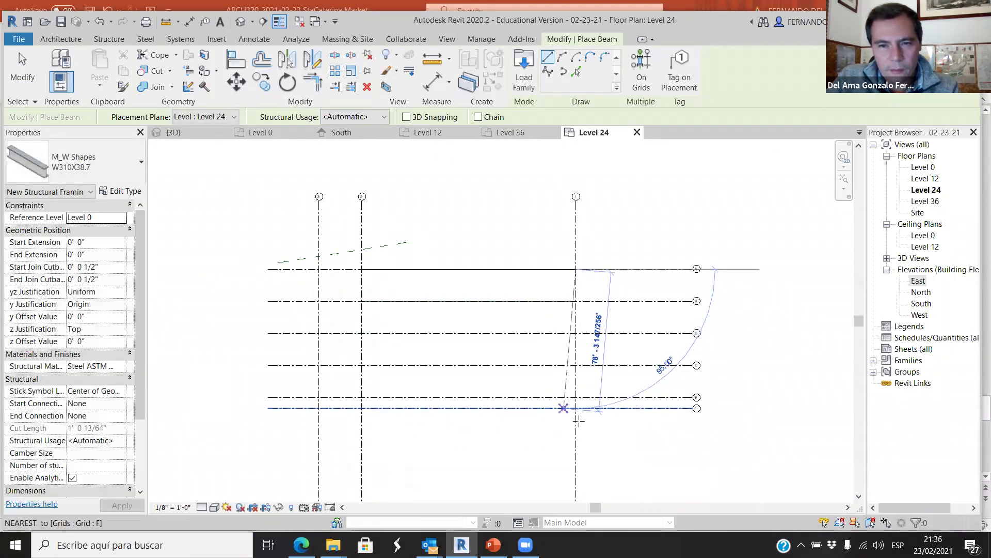
scroll(579, 420, up, 2)
click(580, 403)
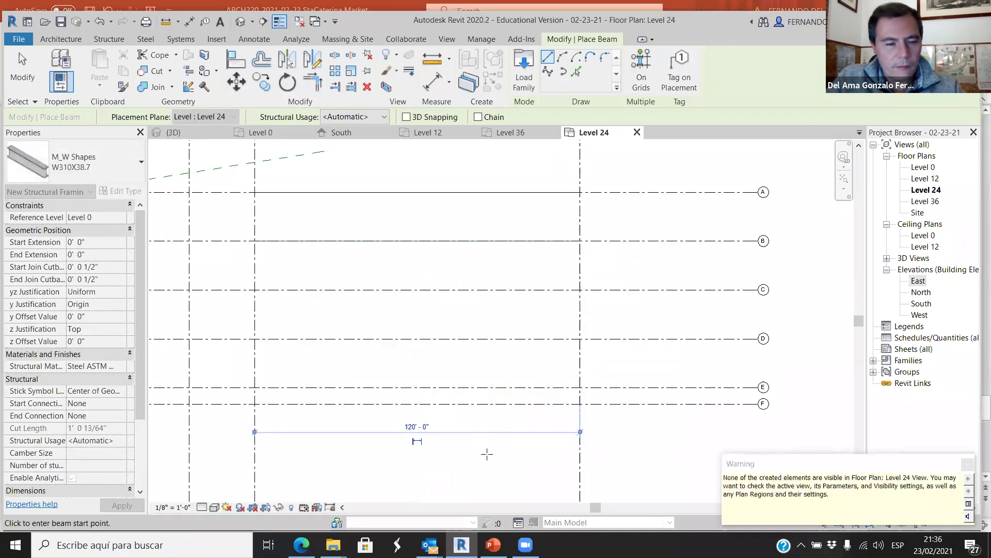
key(Escape)
key(Escape)
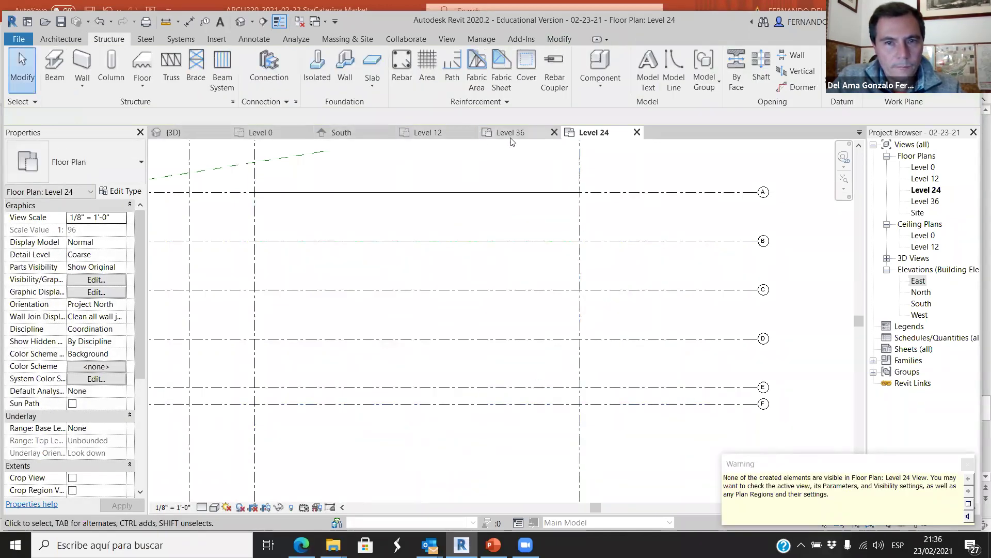
- Start a sketched beam system in the 3D view and pick the grid A and grid B trusses as boundary lines
click(511, 132)
scroll(534, 289, down, 4)
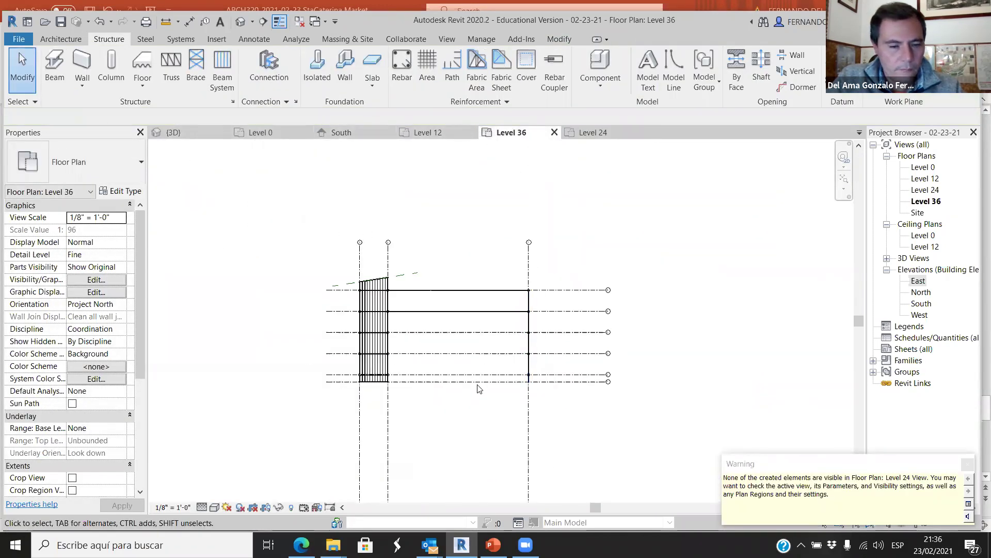
click(174, 132)
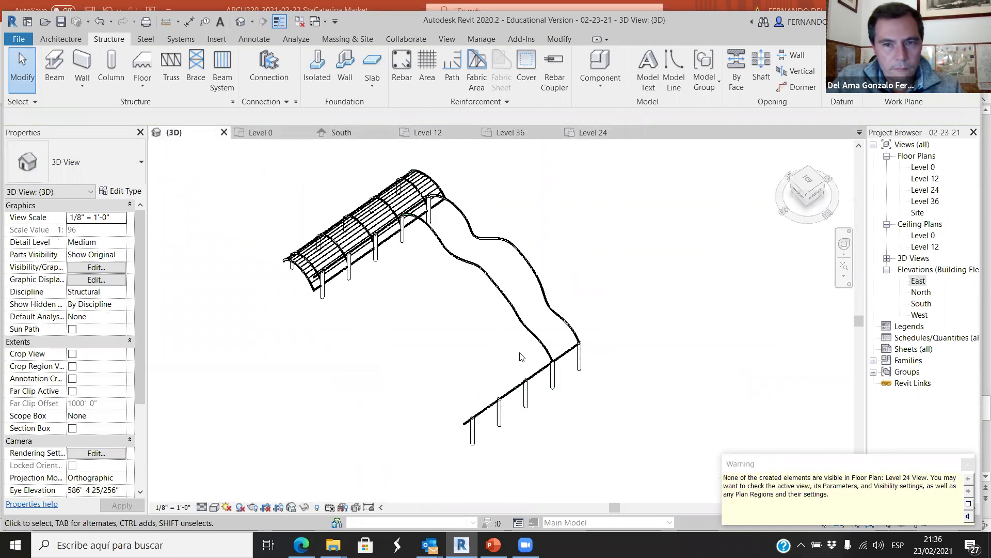
scroll(443, 173, up, 4)
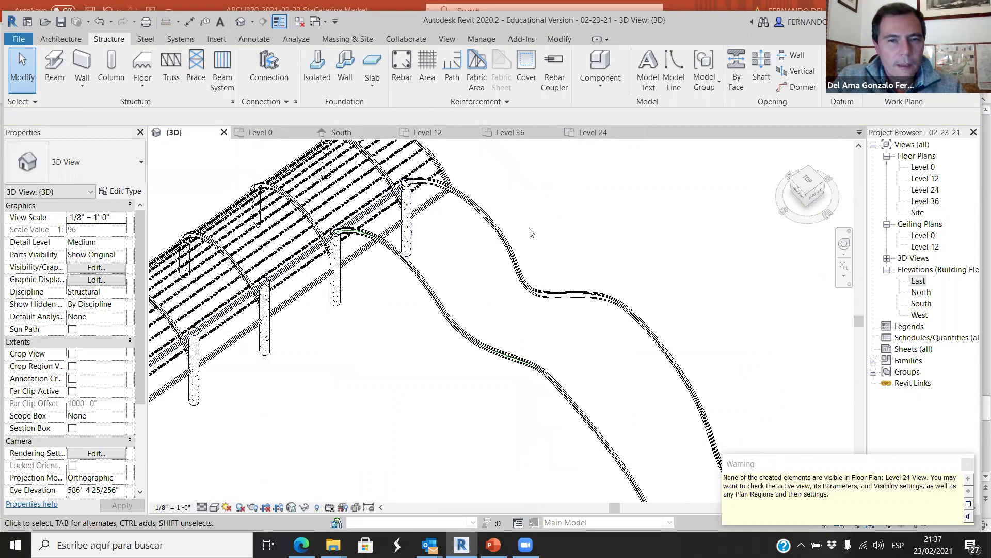
scroll(531, 232, down, 3)
scroll(520, 325, up, 1)
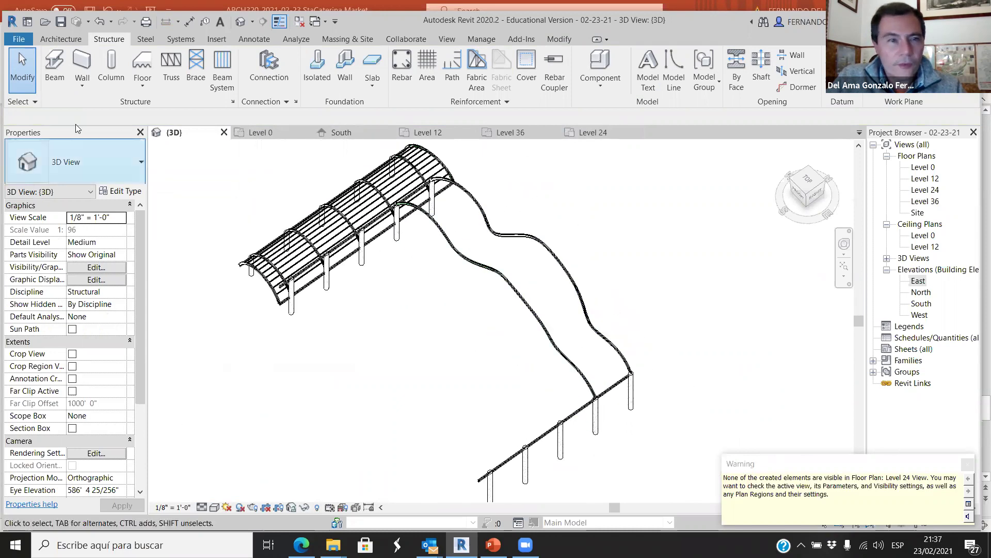
click(215, 64)
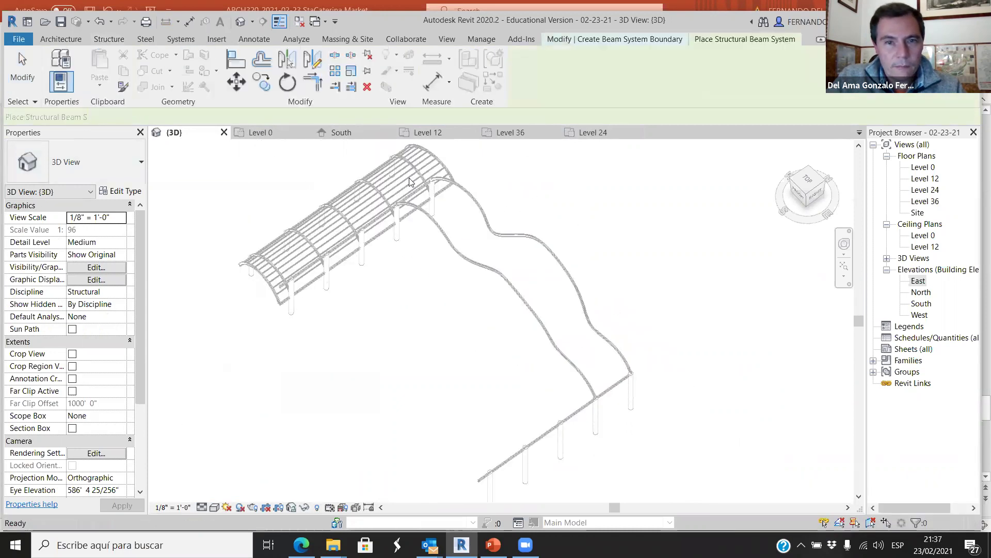
scroll(403, 155, up, 2)
click(662, 87)
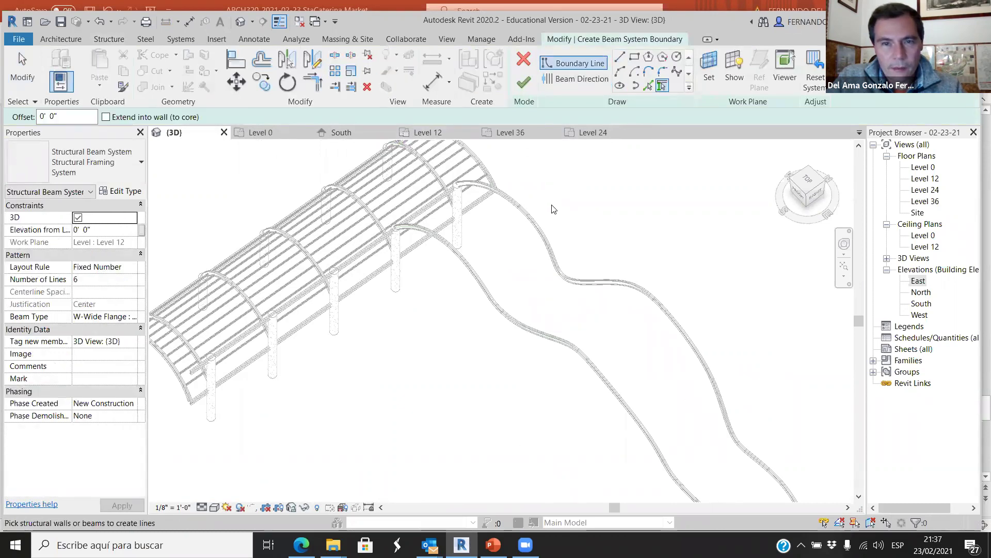
click(537, 243)
click(493, 303)
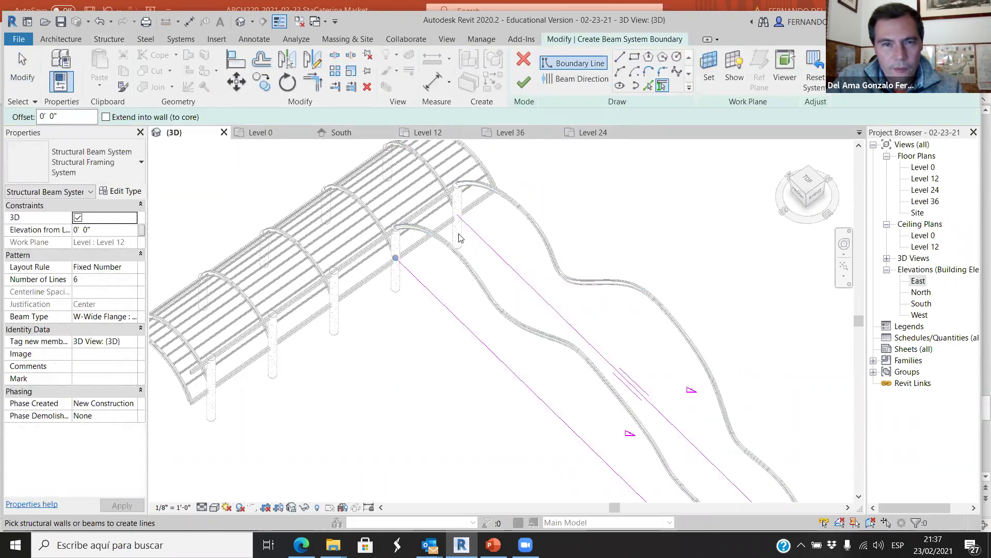
- Add the Level 24 beams along grids 2 and 1 as the other two boundary lines of the beam system
scroll(454, 222, up, 3)
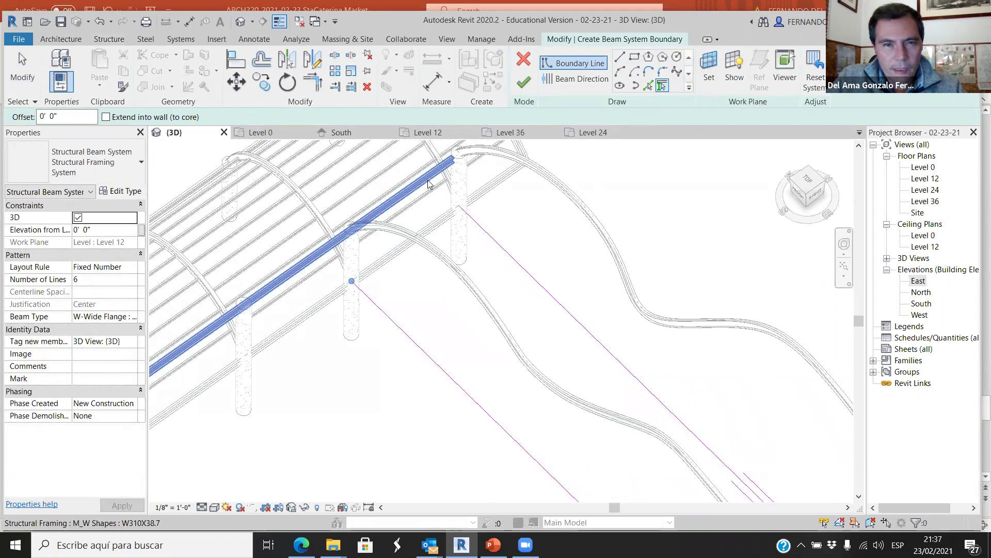
click(428, 184)
scroll(547, 382, down, 4)
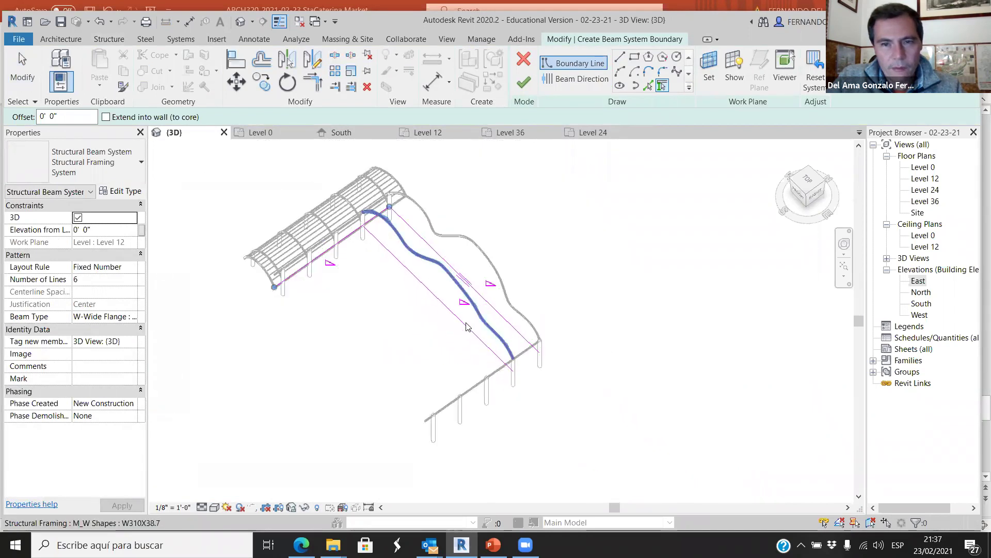
scroll(549, 383, up, 2)
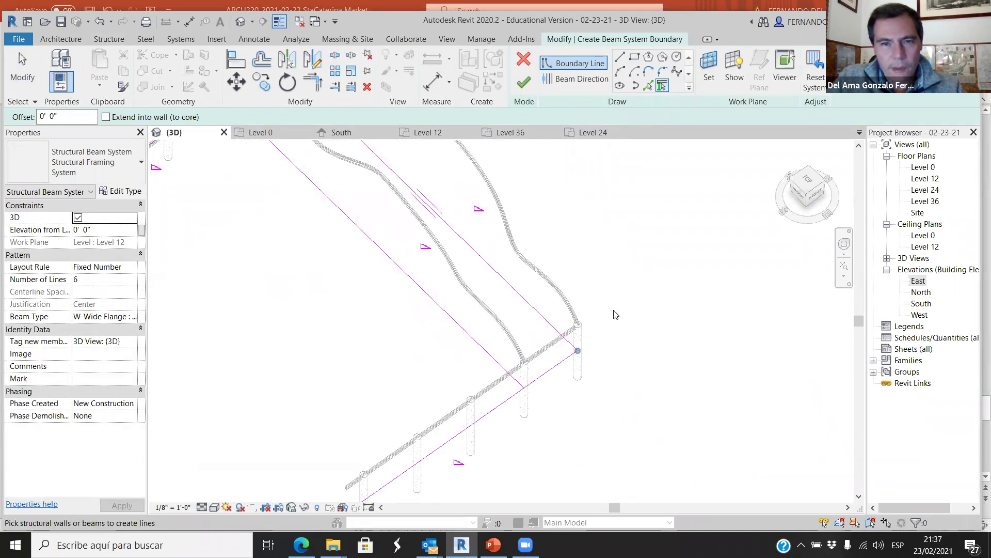
scroll(594, 335, down, 2)
- Trim the grid 1 and grid 2 boundary lines at the grid B line to close a rectangle between grids A and B
click(315, 85)
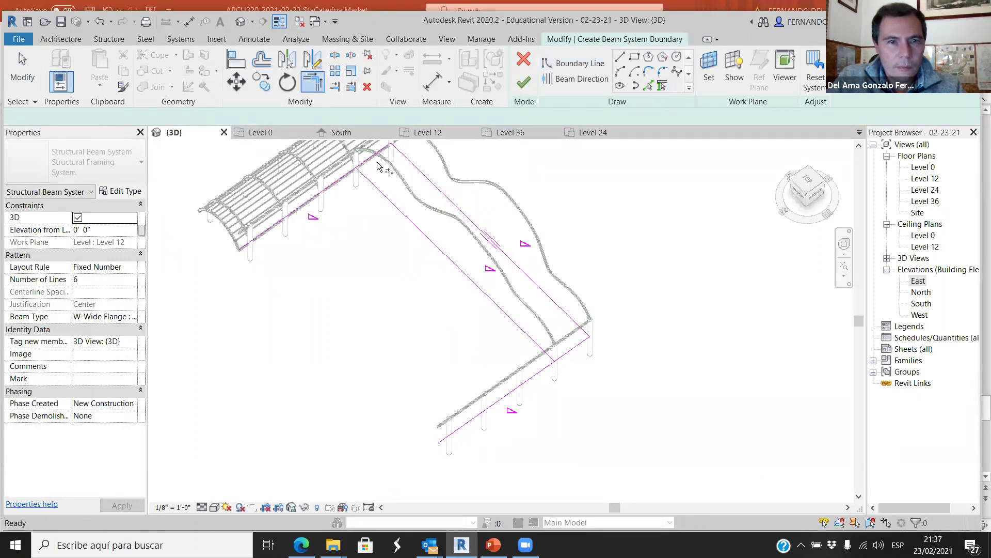
click(531, 341)
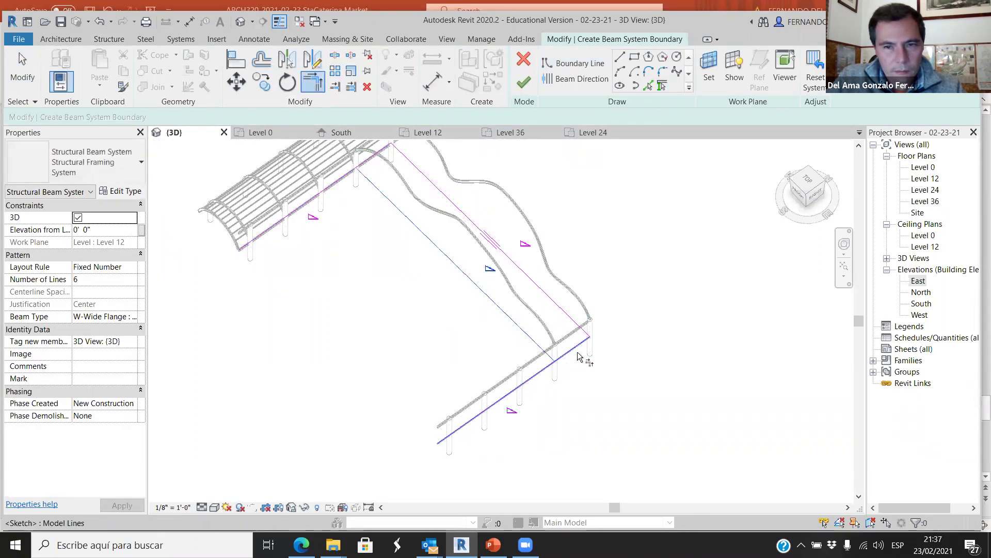
click(577, 354)
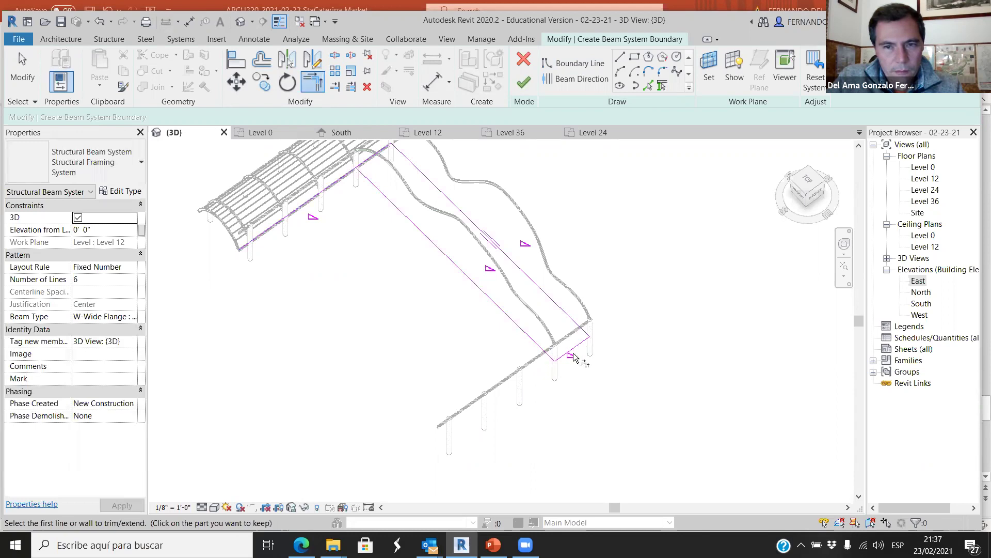
scroll(387, 193, up, 2)
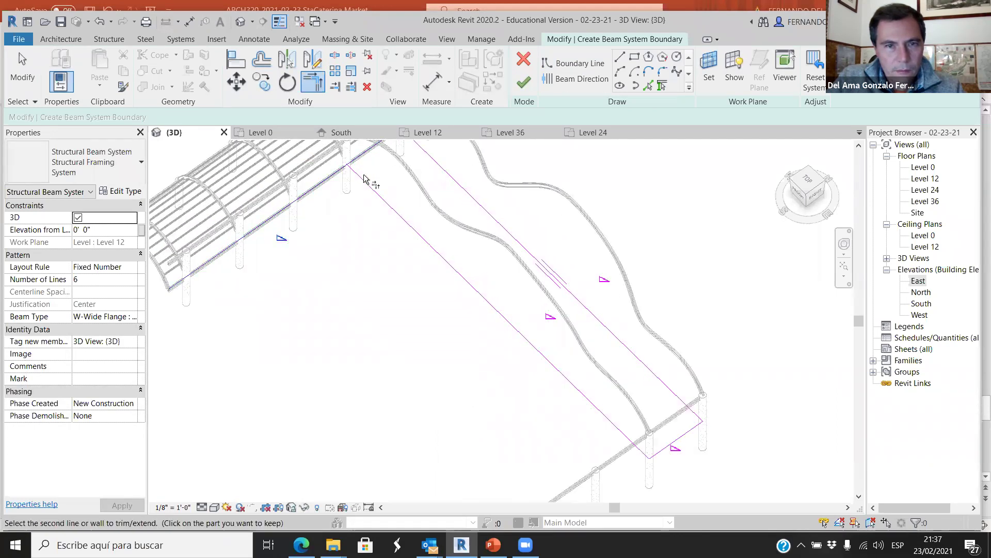
scroll(393, 307, down, 4)
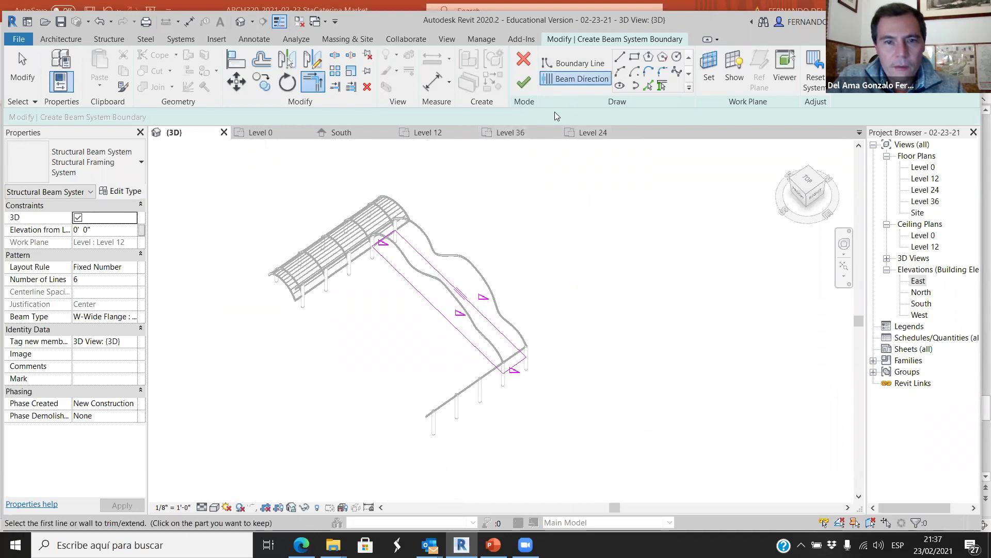
- Set the beam direction parallel to the grid 1 boundary line, finish the beam system and give it 20 lines
click(576, 79)
scroll(504, 353, up, 4)
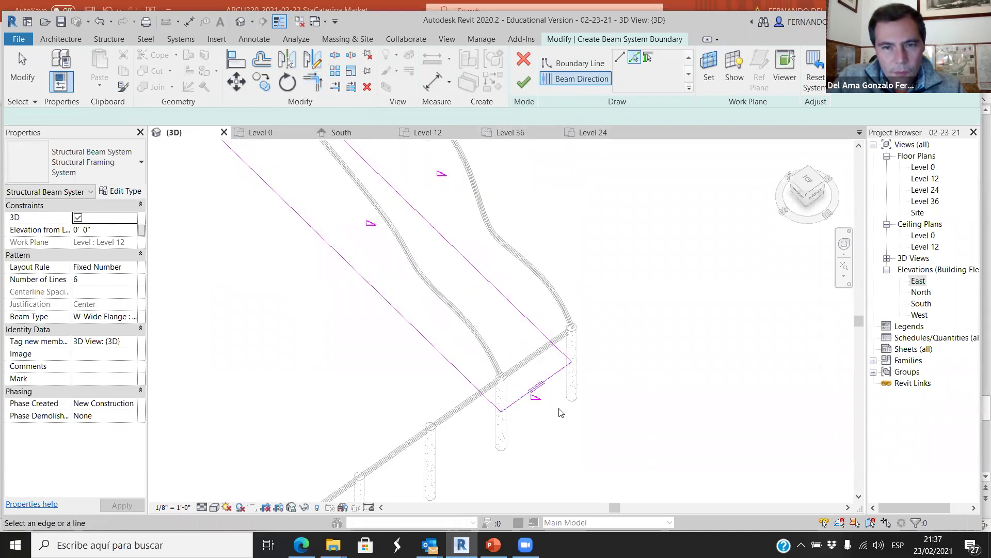
scroll(536, 393, down, 2)
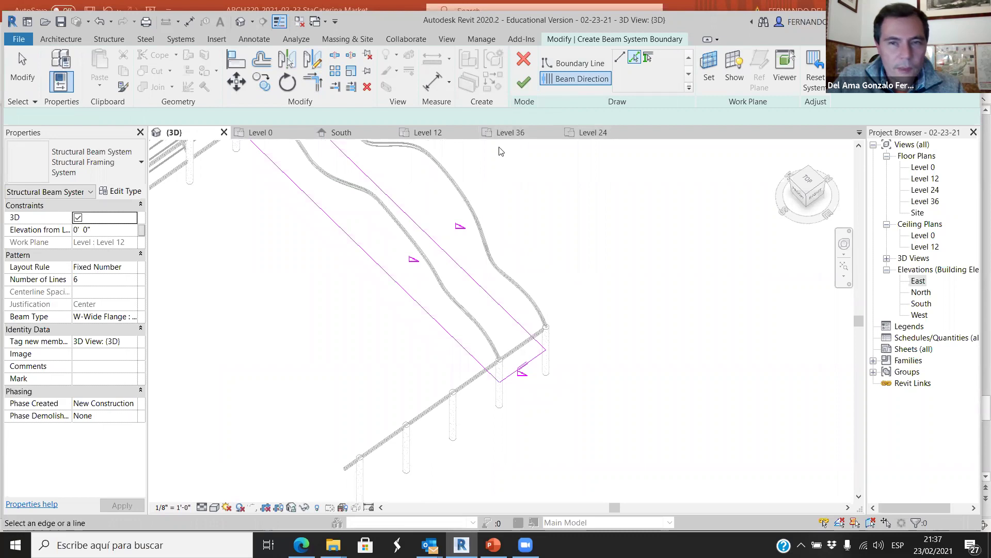
scroll(547, 270, down, 2)
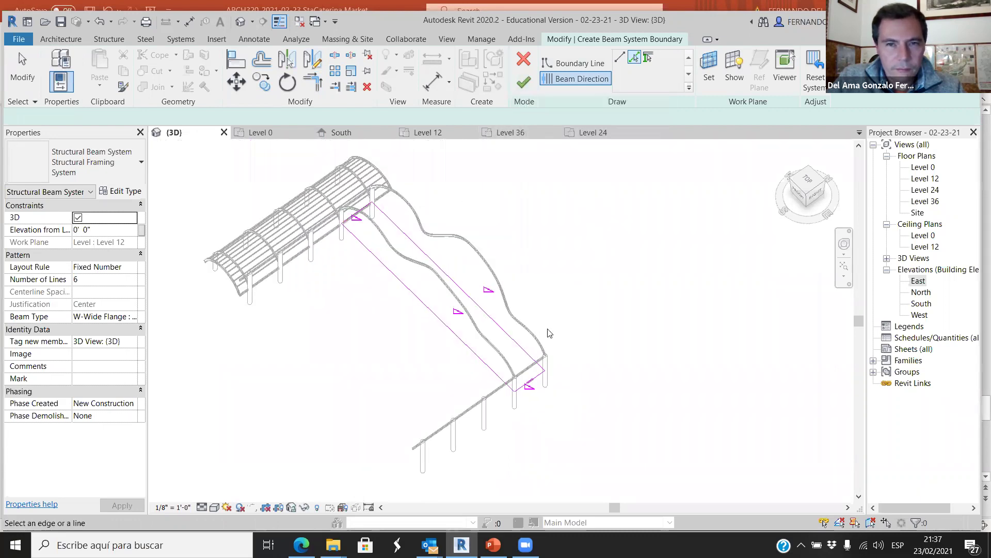
click(524, 83)
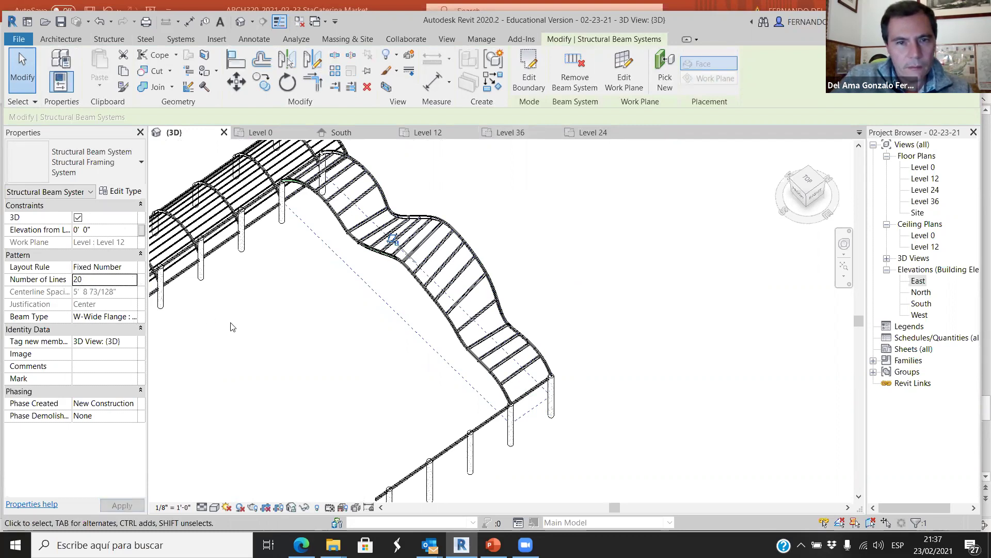
click(544, 258)
scroll(485, 290, down, 3)
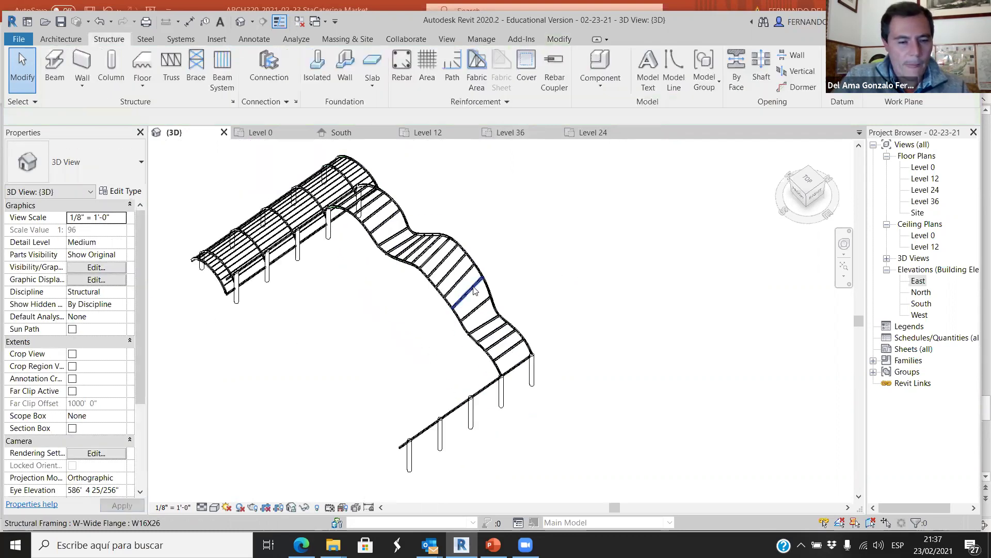
- Set the number of lines of the wavy beam system between grids A and B to 24
shift+middle_drag(463, 450, 478, 315)
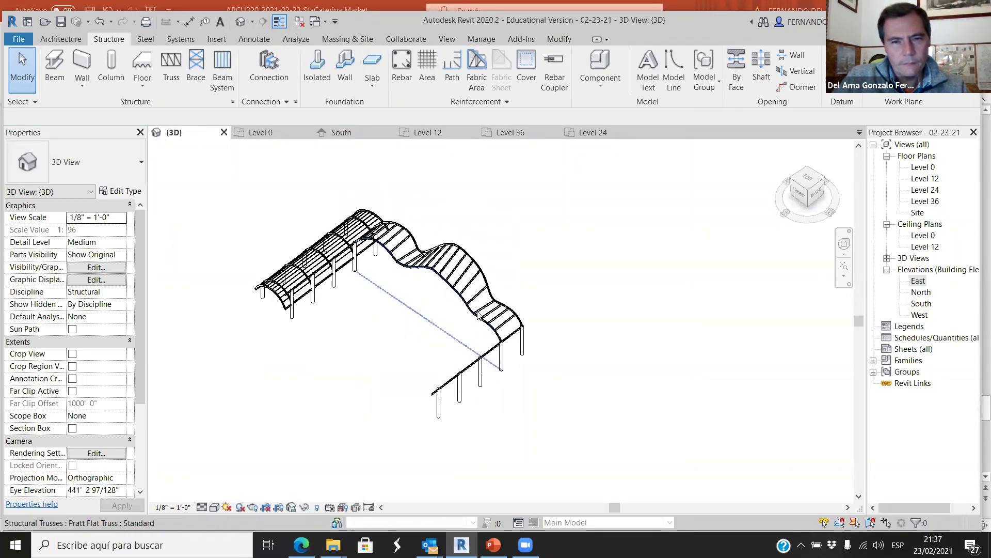
click(518, 349)
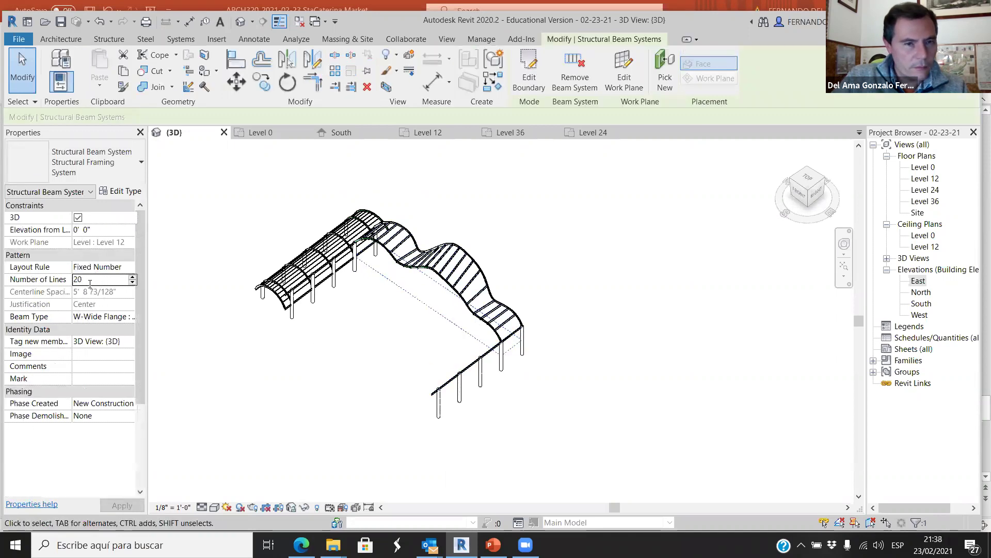
click(93, 281)
text(24)
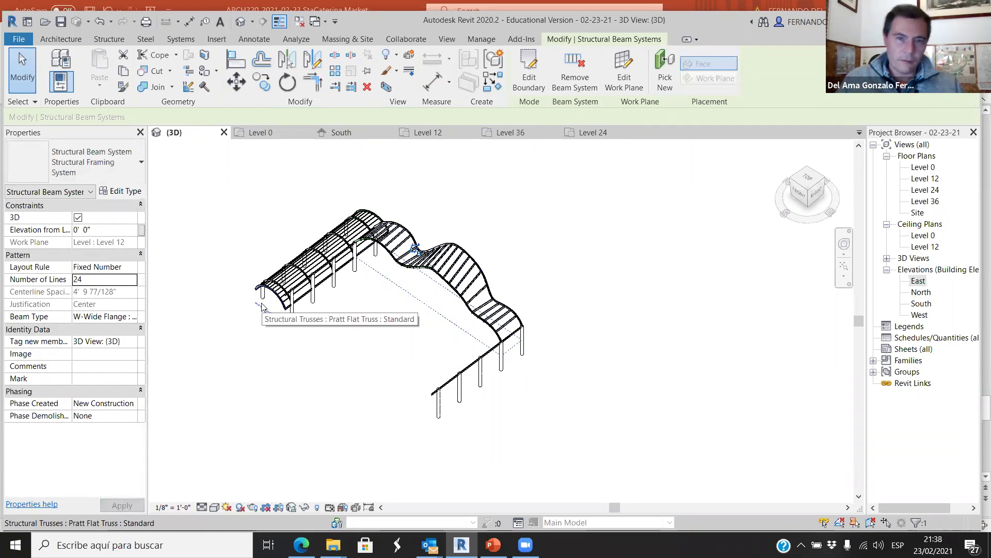
scroll(536, 270, down, 1)
scroll(536, 270, up, 3)
key(Escape)
- Examine the beam distribution along the wavy roof between the grid A and grid B trusses
shift+middle_drag(527, 336, 775, 288)
scroll(517, 326, up, 3)
scroll(515, 341, down, 5)
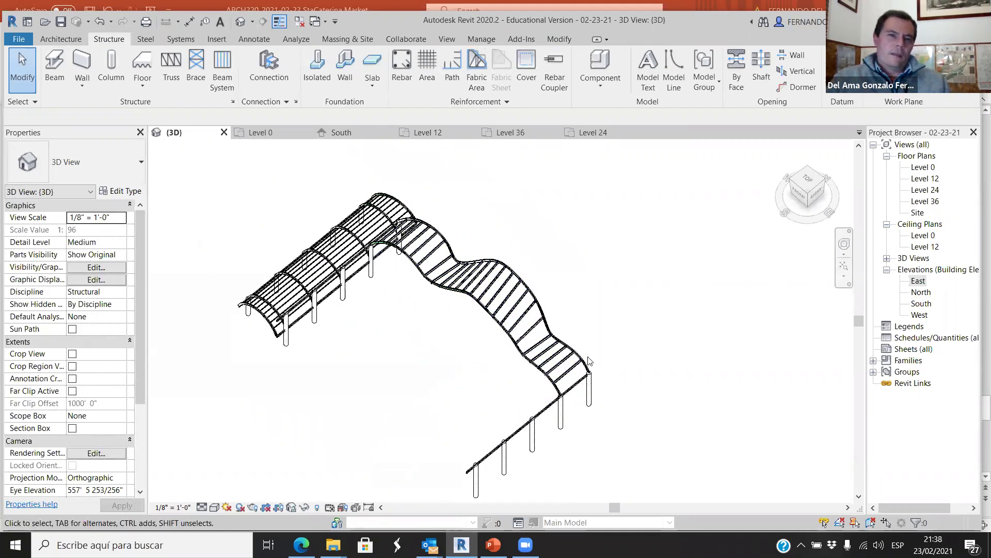
scroll(467, 362, up, 2)
scroll(467, 361, down, 2)
mouse_move(468, 361)
shift+middle_down()
mouse_move(369, 294)
mouse_move(343, 321)
mouse_move(408, 348)
mouse_move(470, 344)
mouse_move(458, 347)
shift+middle_up()
right_click(459, 347)
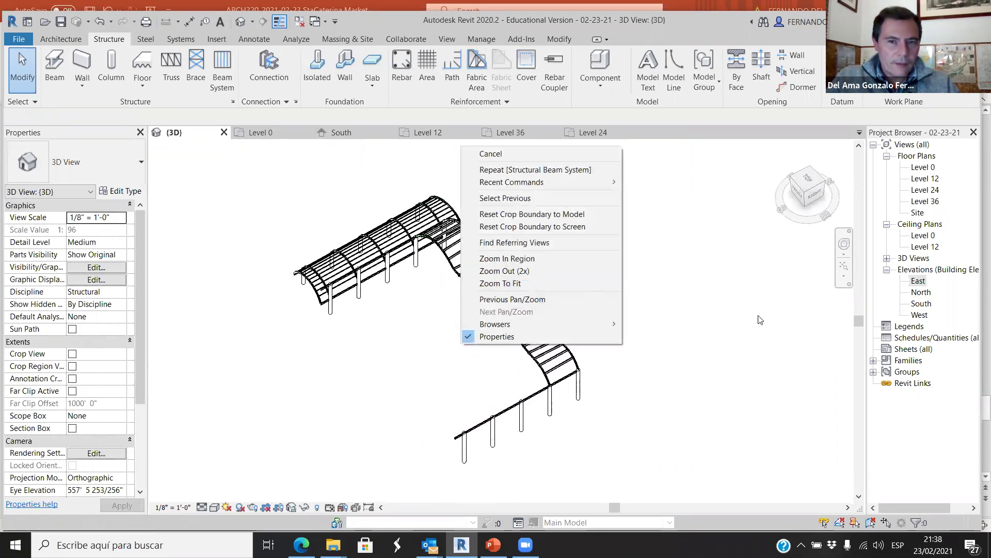
key(Escape)
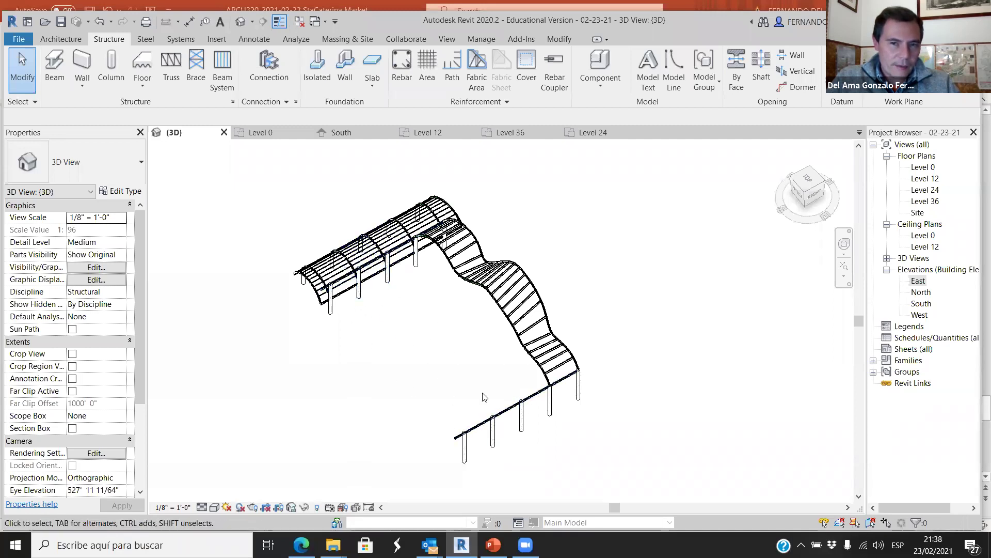
scroll(519, 222, up, 2)
scroll(486, 237, up, 2)
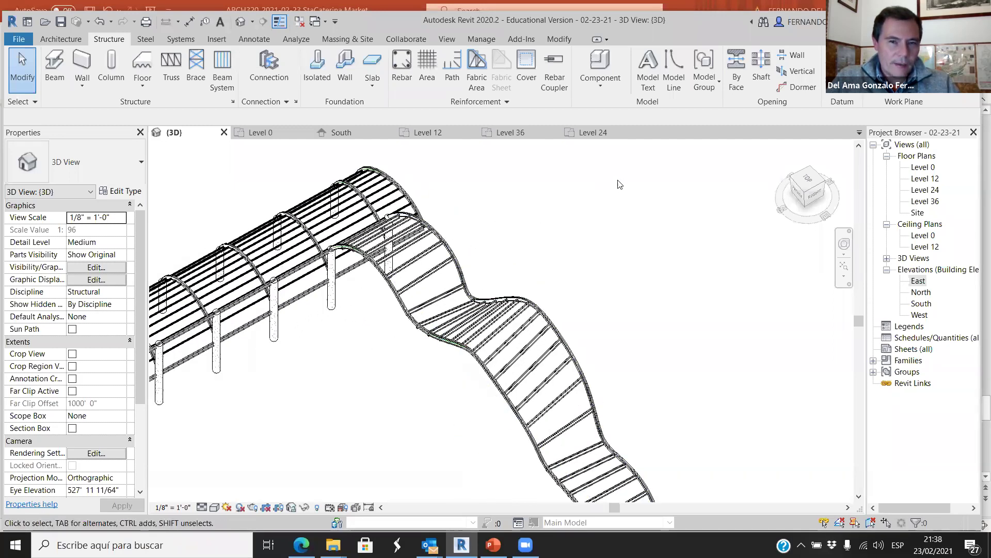
scroll(617, 178, down, 2)
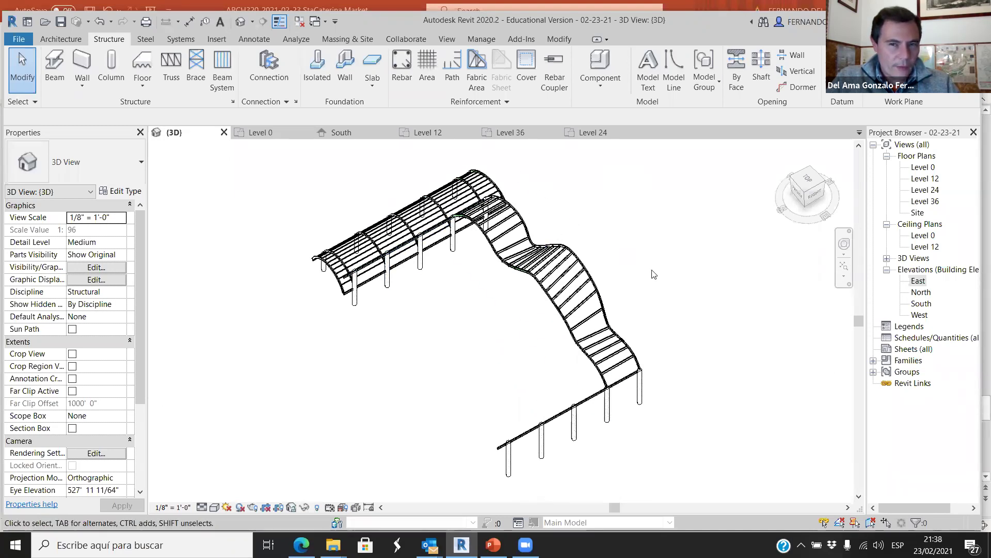
scroll(659, 279, down, 2)
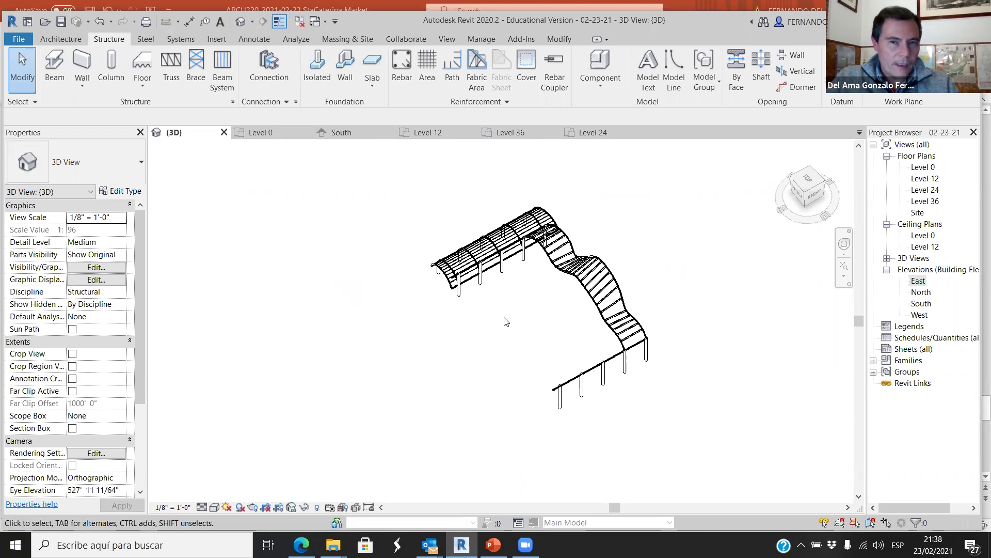
scroll(506, 321, up, 1)
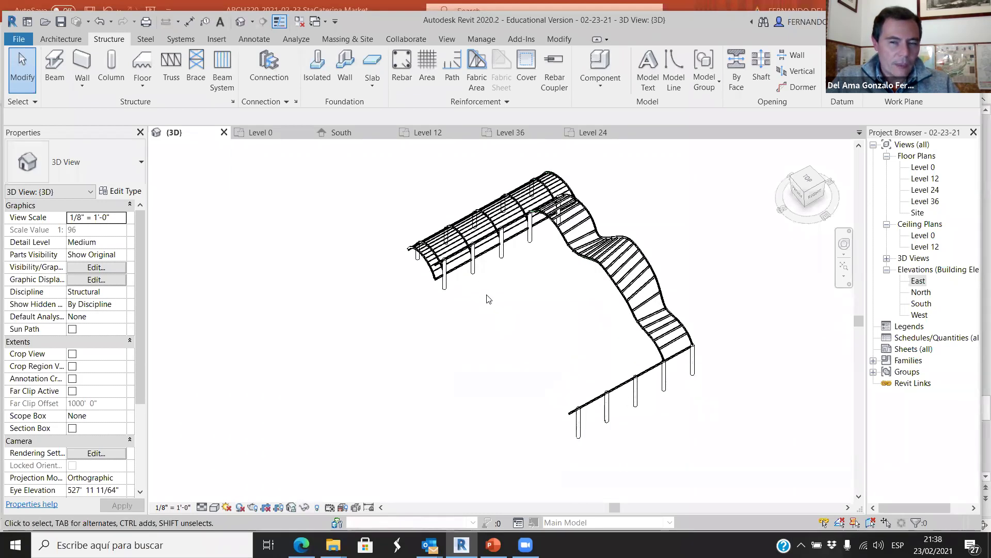
- Inspect the beams at the valley and middle crest of the wavy roof from a lower angle
shift+middle_drag(525, 342, 355, 222)
key(z)
key(f)
shift+middle_drag(793, 470, 627, 339)
scroll(818, 405, up, 5)
shift+middle_drag(630, 402, 599, 361)
right_click(739, 507)
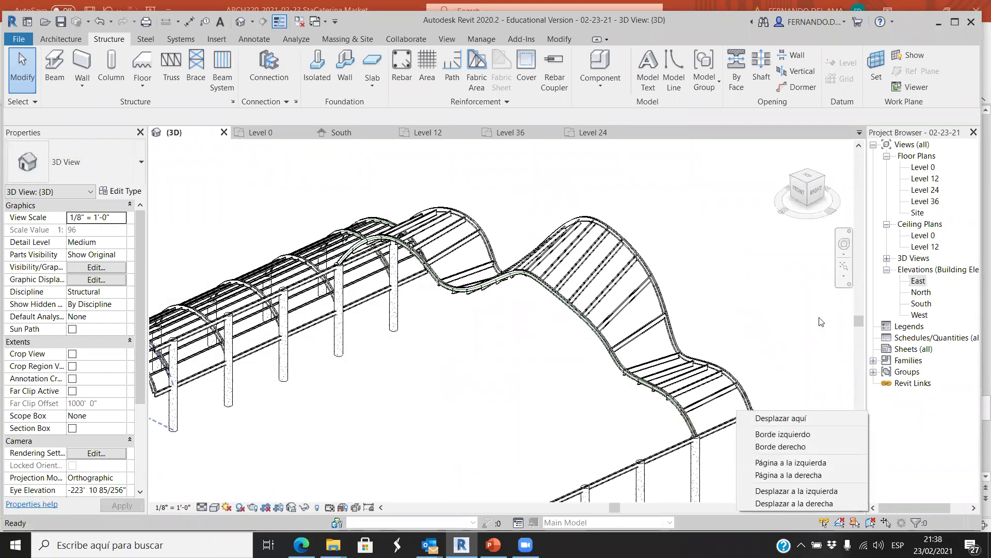
click(666, 310)
shift+middle_drag(666, 310, 548, 389)
scroll(547, 389, up, 5)
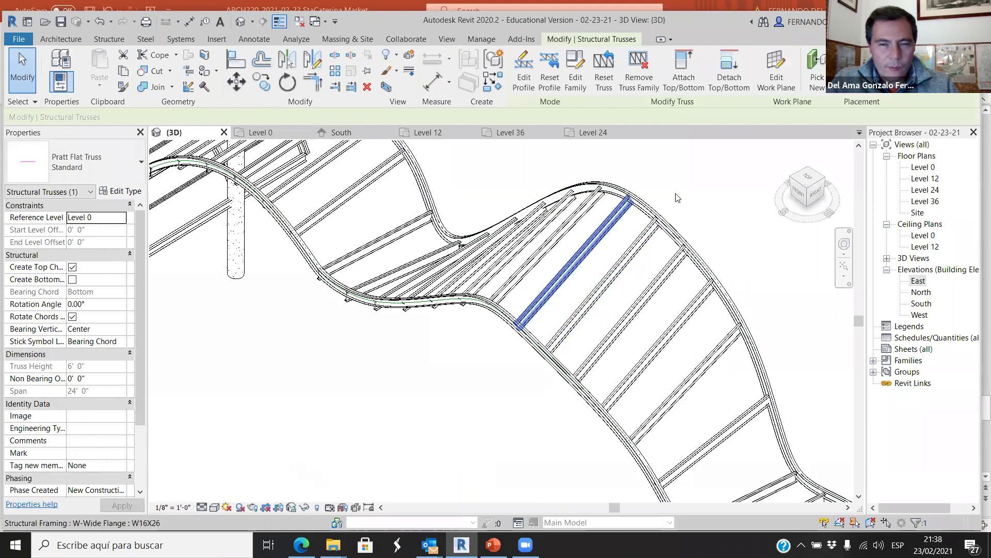
- Inspect how the beams meet the grid B truss chord and how the truss lands on its grid 1 column
click(519, 335)
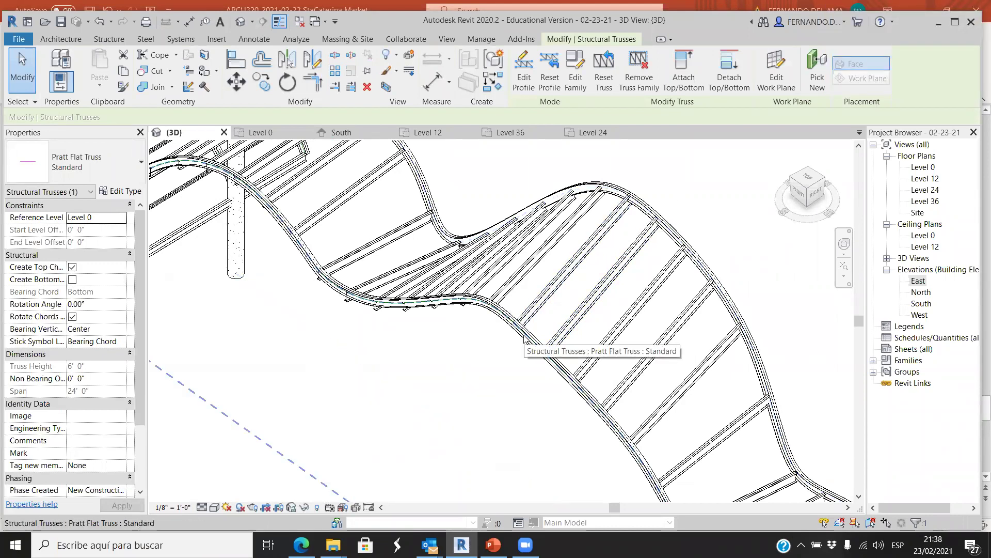
scroll(524, 338, down, 2)
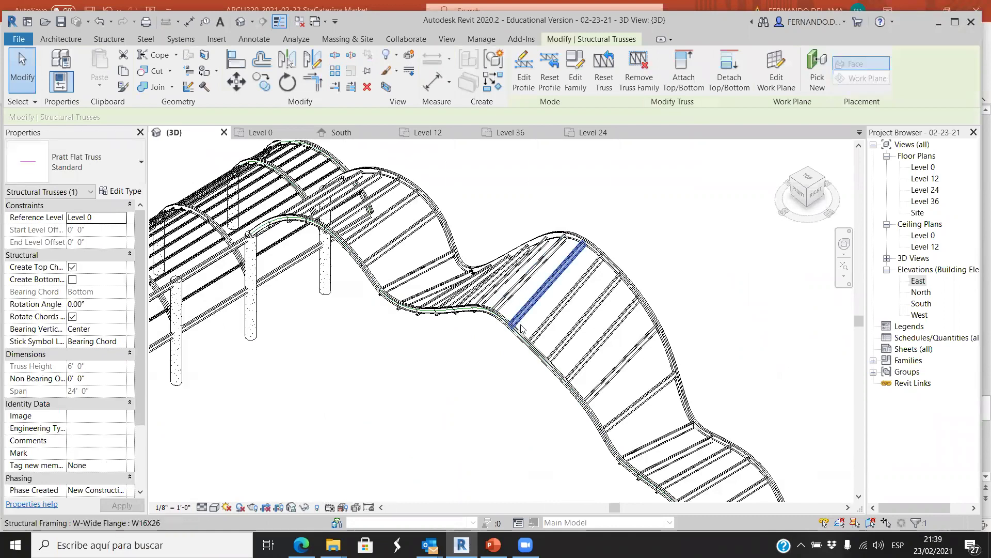
scroll(457, 289, down, 1)
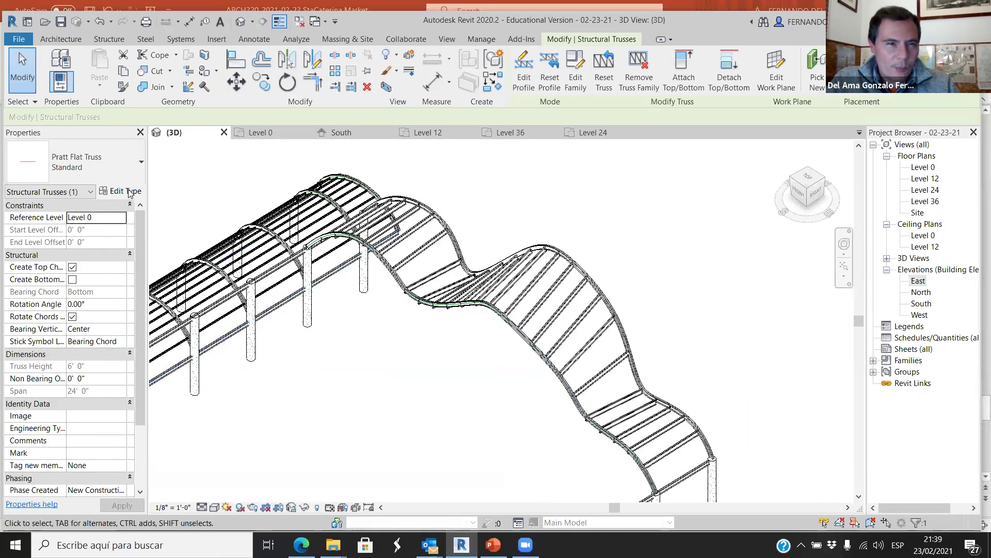
scroll(556, 320, up, 5)
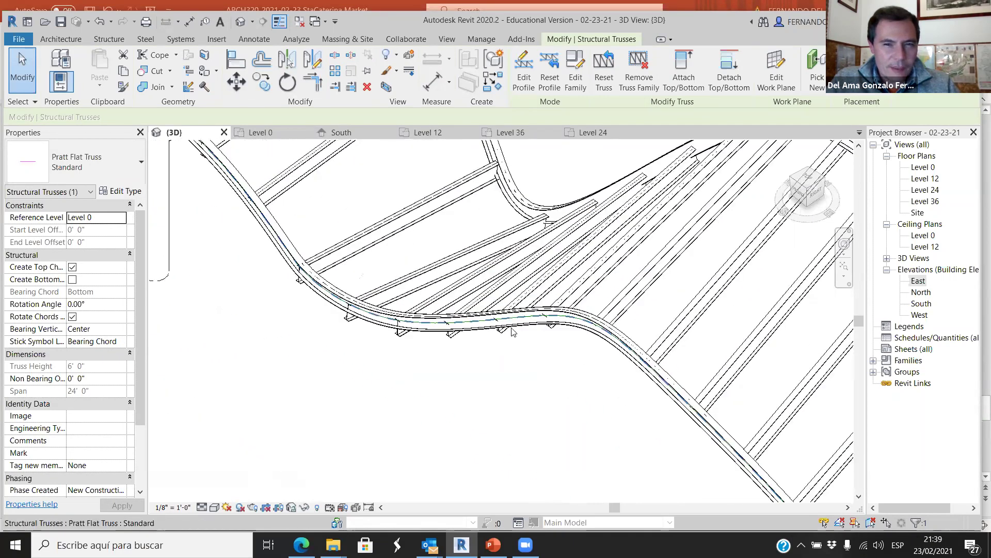
scroll(612, 325, down, 5)
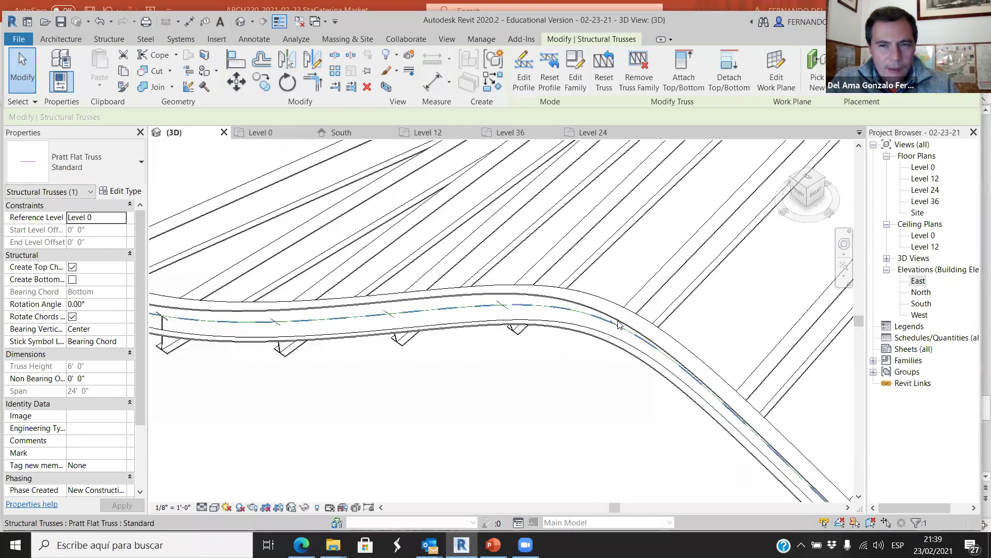
scroll(605, 297, up, 8)
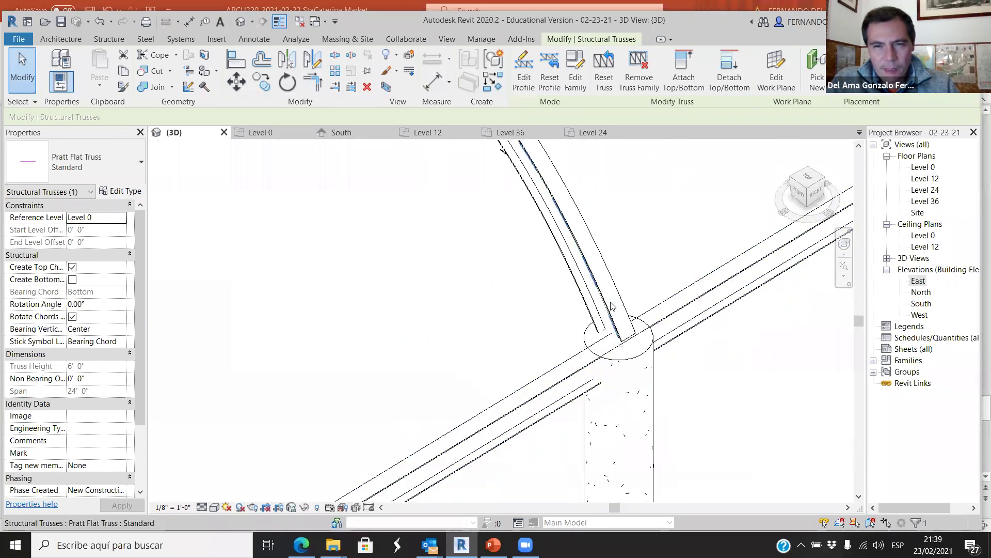
scroll(611, 306, up, 2)
scroll(623, 283, down, 5)
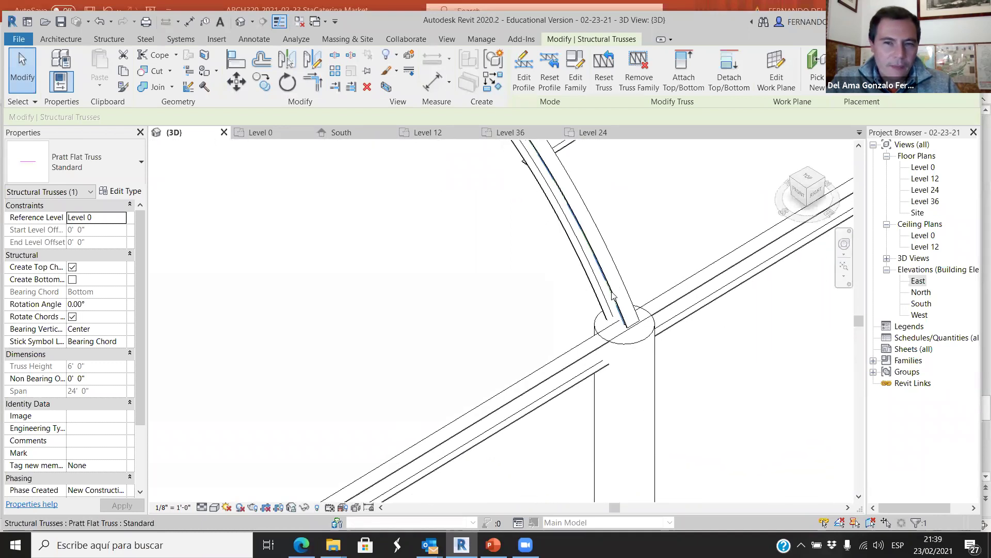
scroll(620, 300, down, 3)
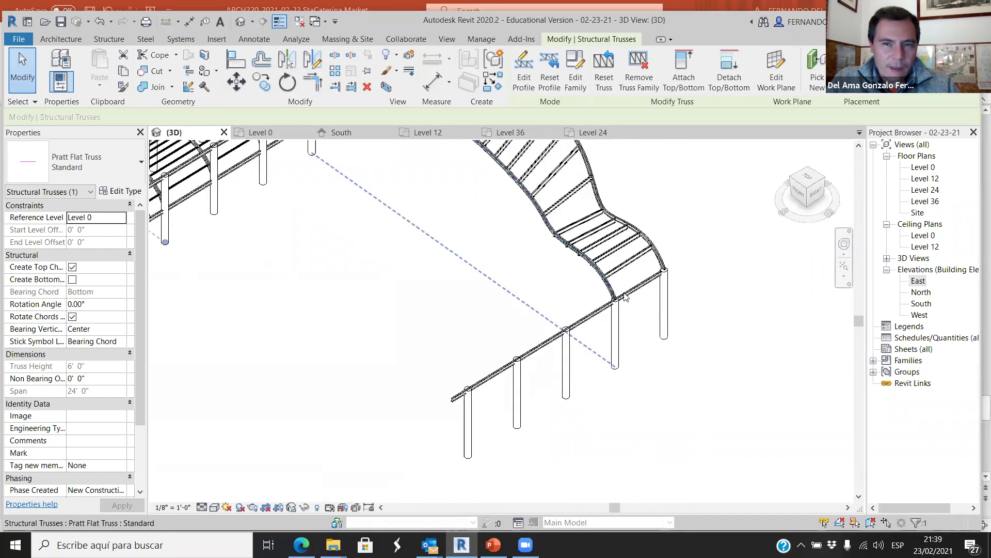
- Examine the grid B truss where it starts at the grid 2 column, and the whole roof from the front
scroll(391, 210, up, 4)
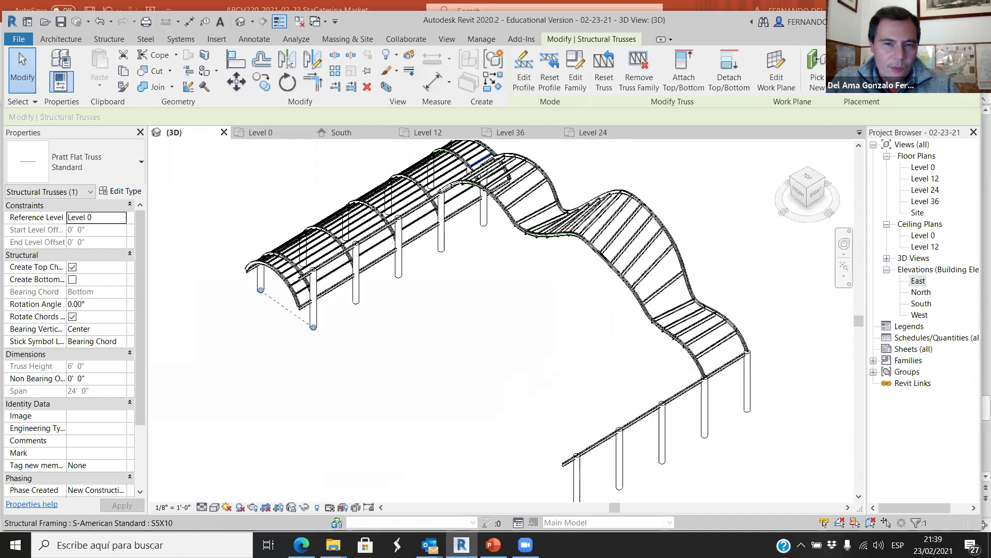
scroll(393, 235, up, 2)
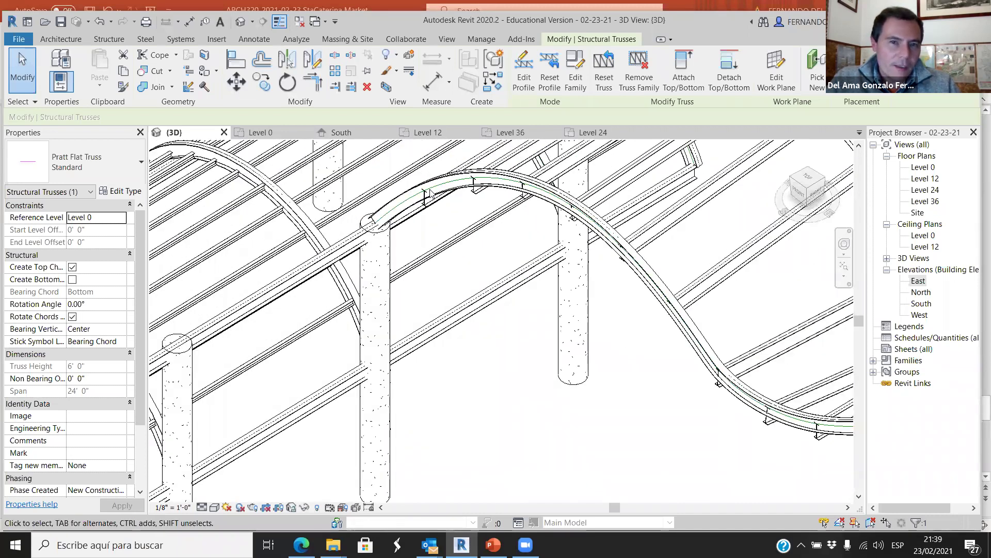
scroll(392, 292, down, 2)
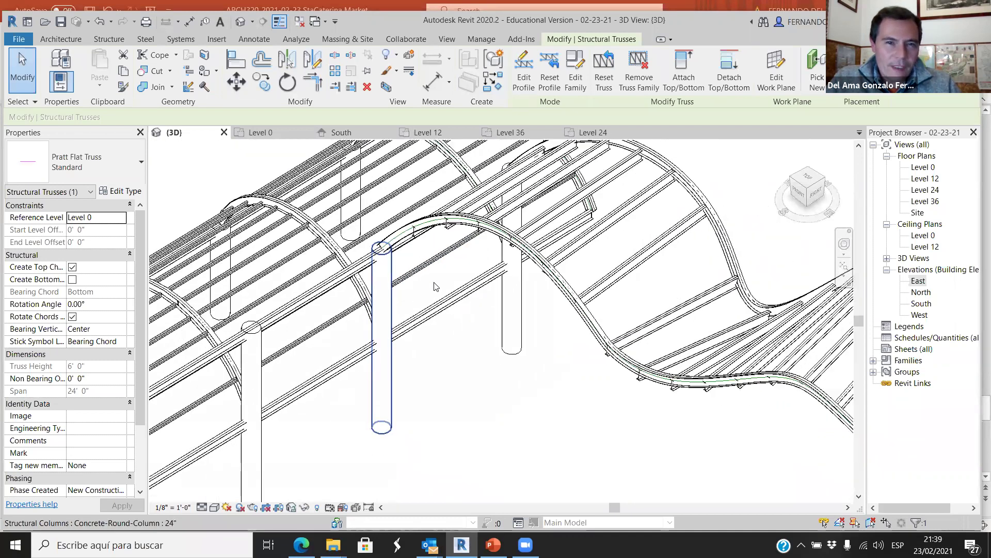
scroll(523, 258, down, 2)
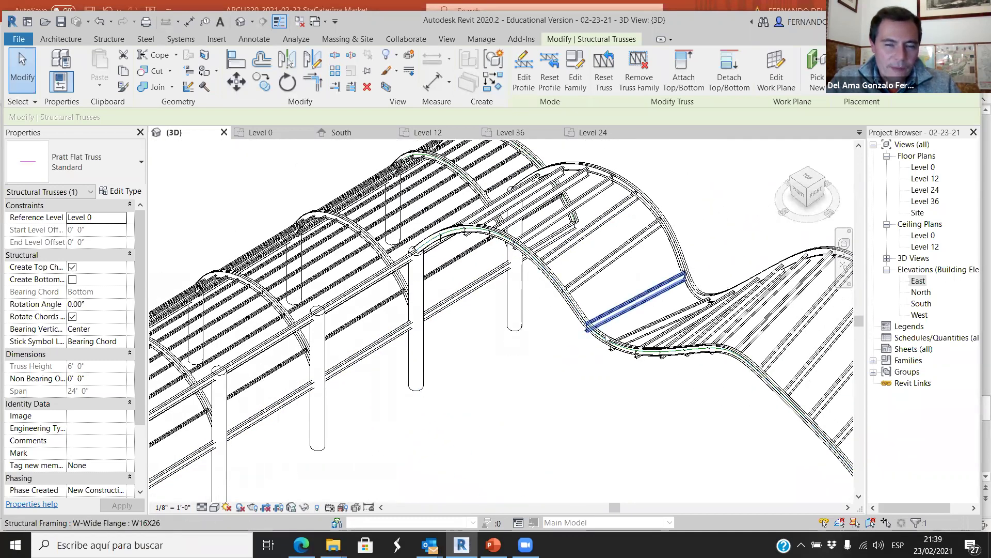
scroll(681, 355, up, 1)
middle_drag(584, 331, 526, 320)
scroll(470, 293, down, 2)
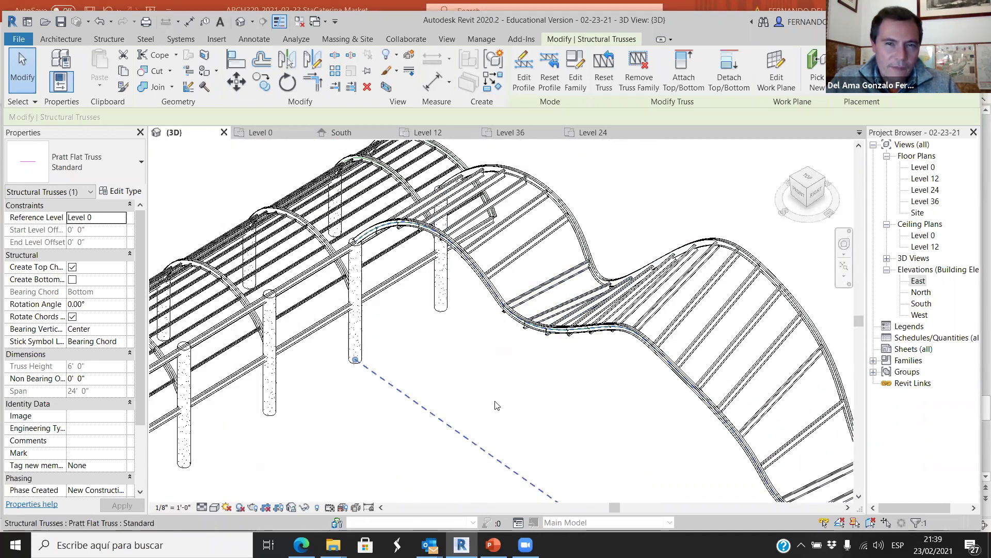
scroll(495, 406, down, 5)
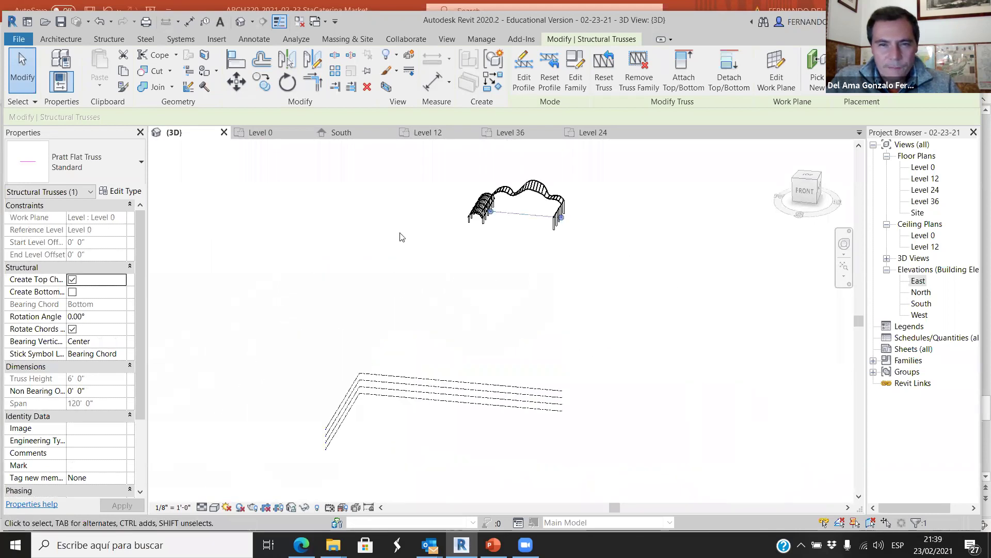
scroll(513, 186, up, 5)
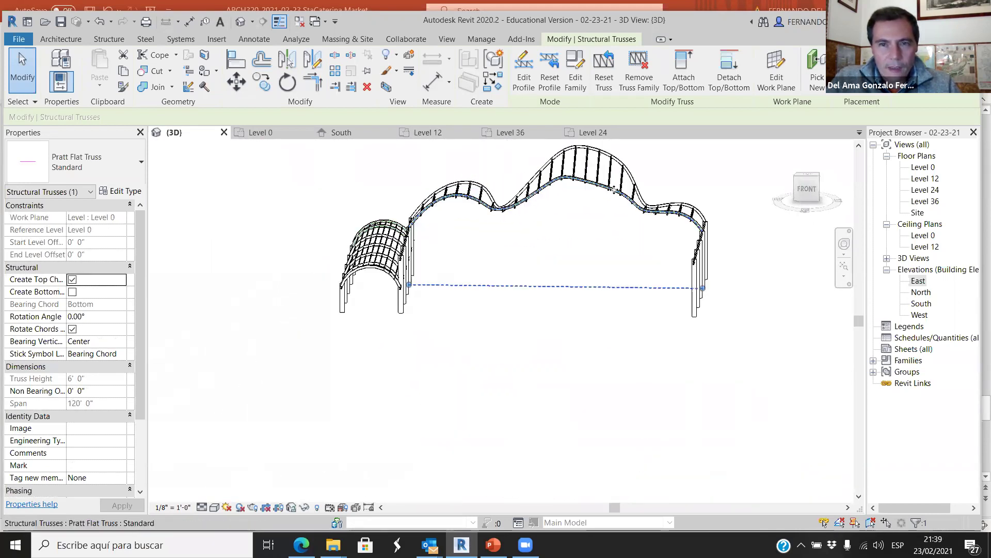
scroll(613, 189, up, 4)
scroll(612, 222, down, 2)
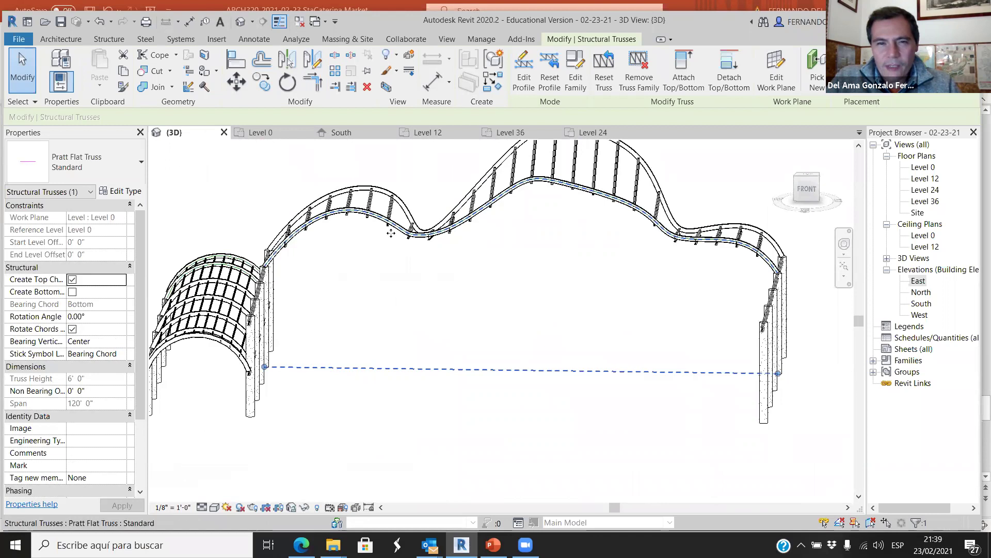
scroll(337, 266, down, 2)
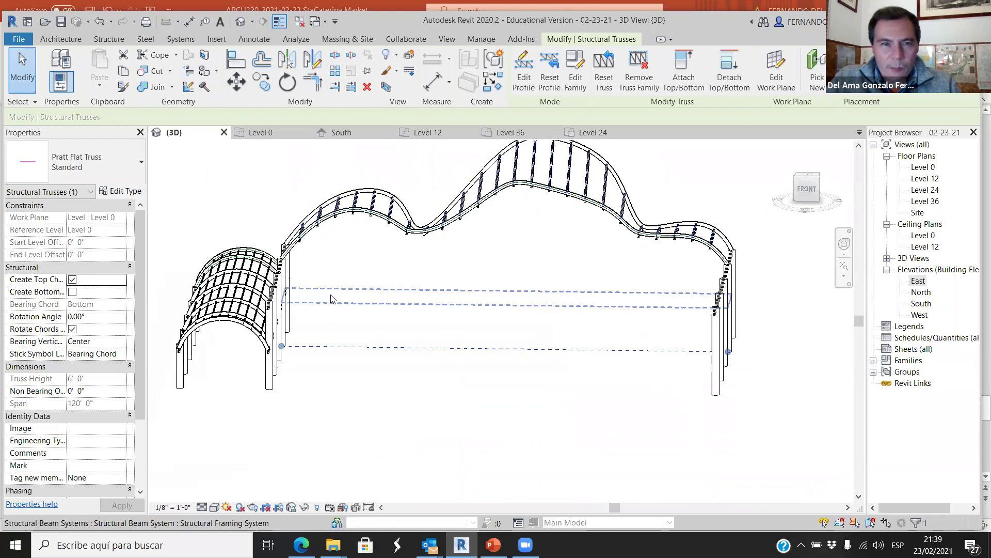
shift+middle_drag(376, 324, 431, 241)
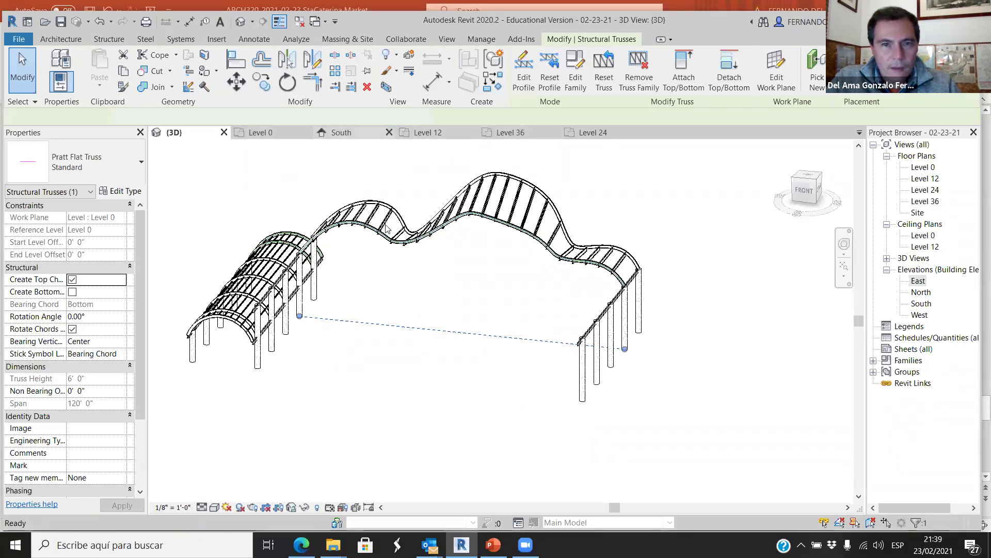
- In the South elevation, draw a model-line spline on the Grid C plane, curving from the grid 2 column top to the grid 1 column top at Level 24
key(ctrl+Tab)
scroll(320, 152, up, 1)
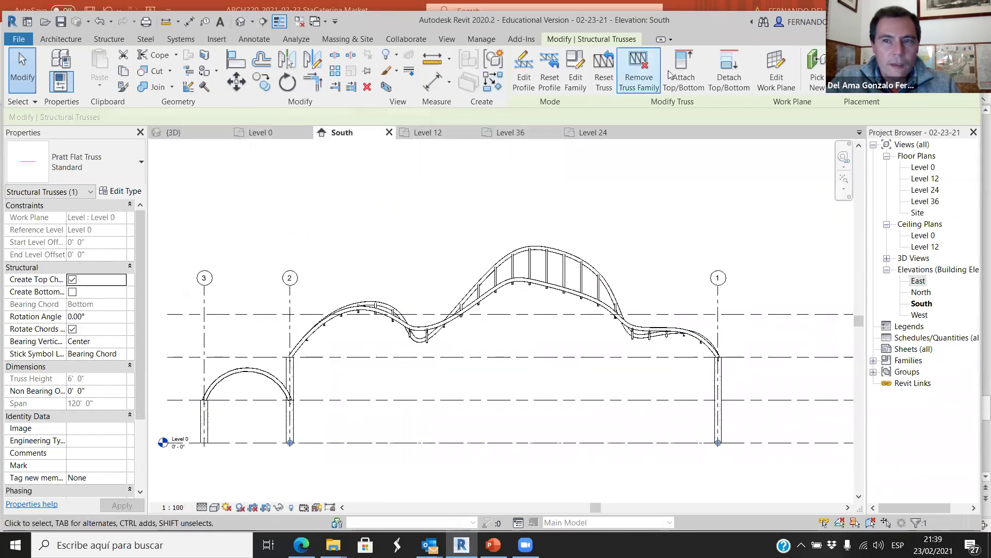
click(72, 41)
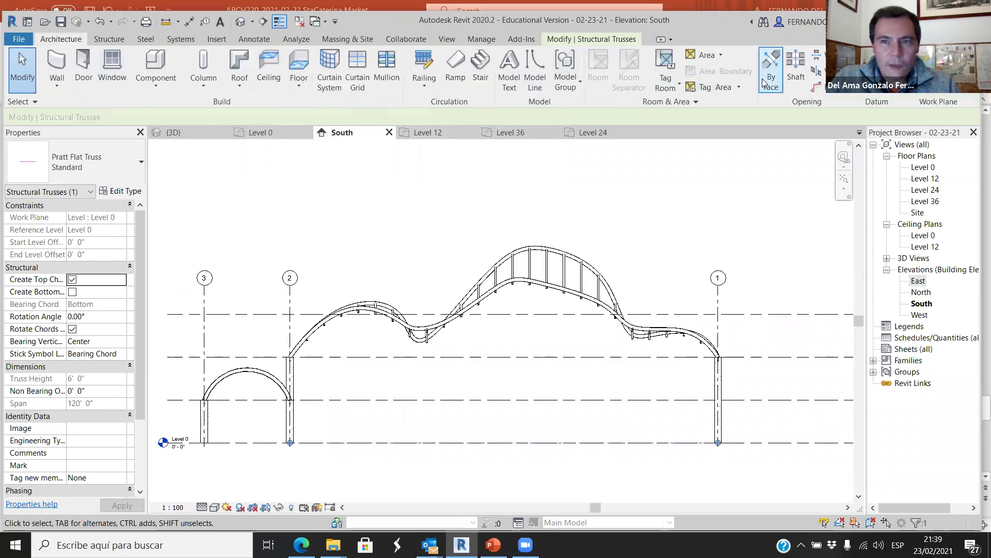
click(537, 69)
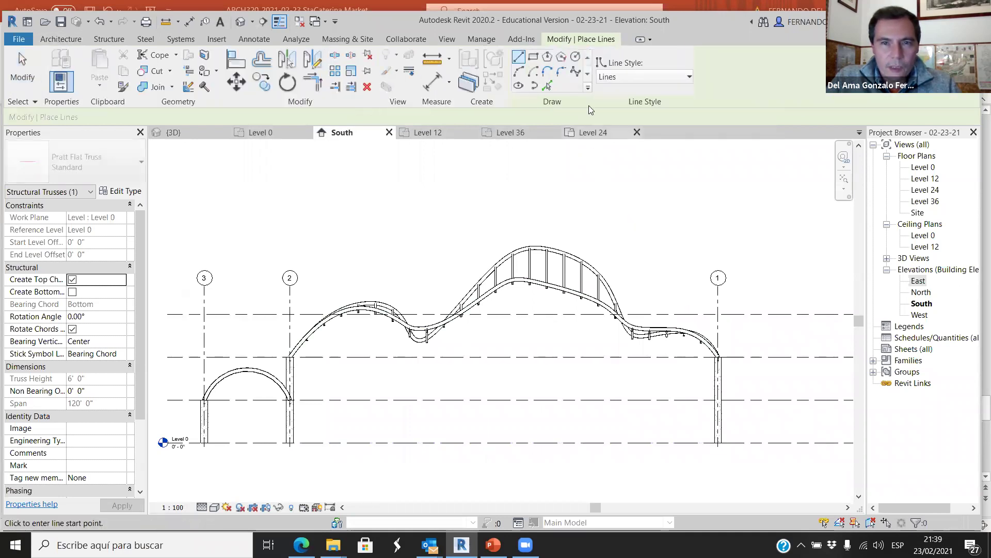
click(574, 74)
click(231, 116)
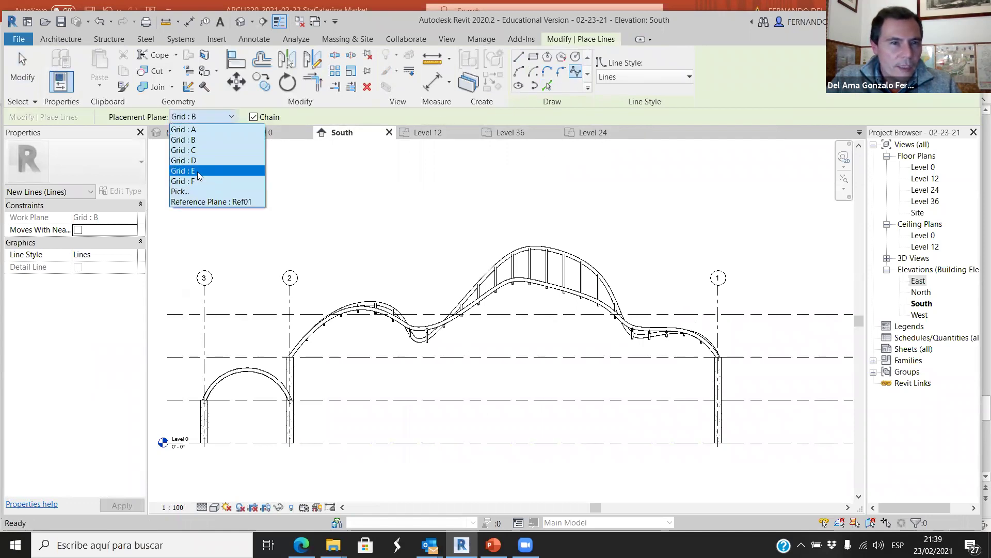
click(201, 151)
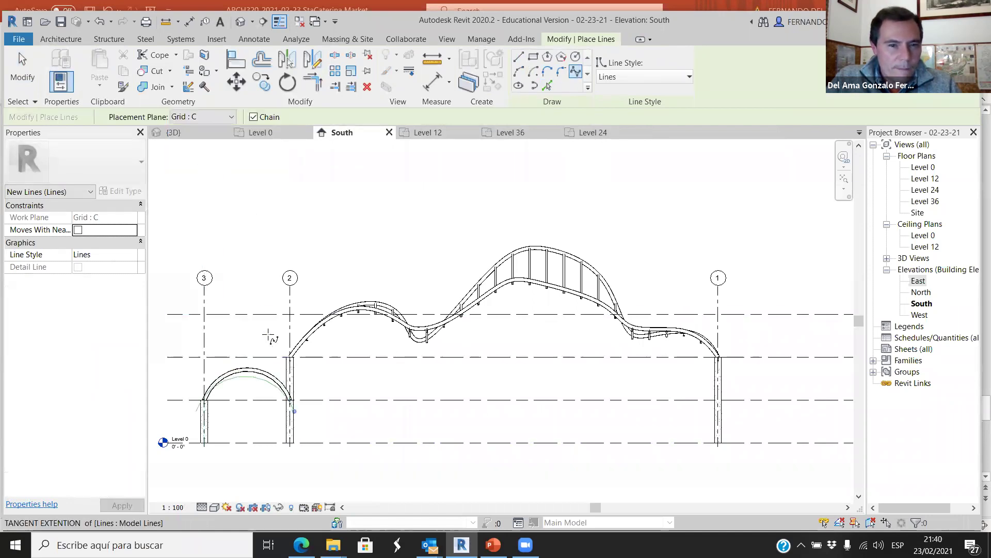
scroll(274, 344, up, 4)
scroll(308, 367, up, 5)
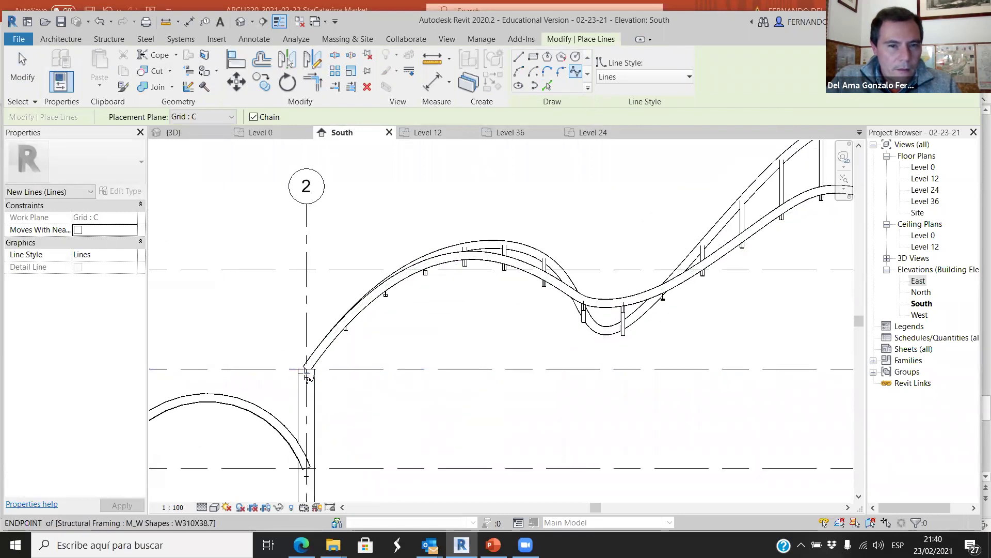
scroll(309, 363, up, 4)
scroll(323, 361, up, 2)
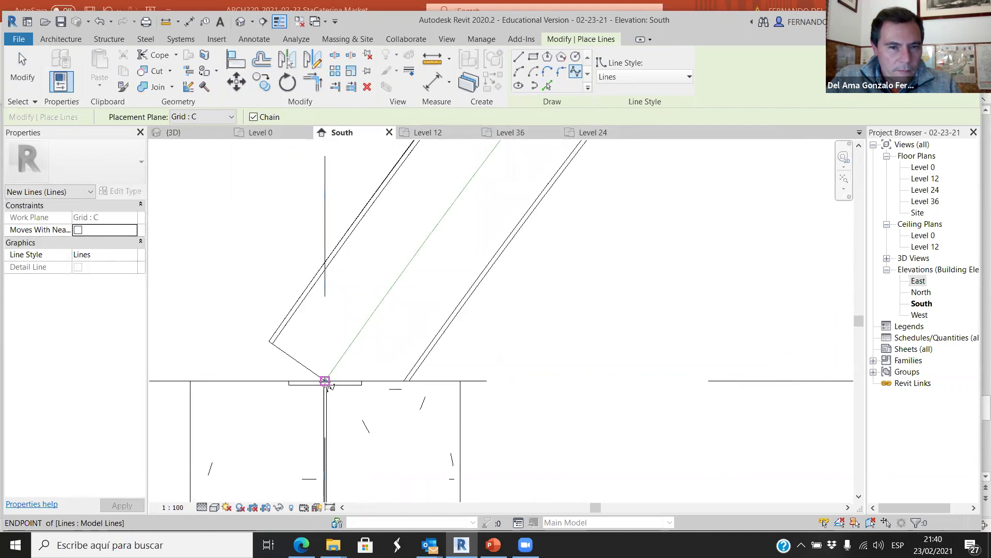
click(325, 380)
scroll(325, 380, down, 6)
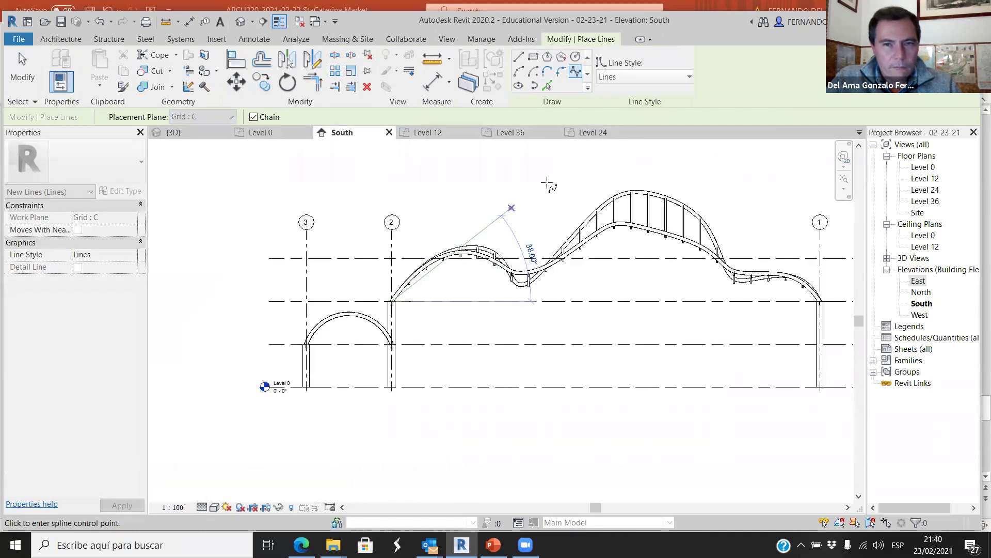
click(547, 184)
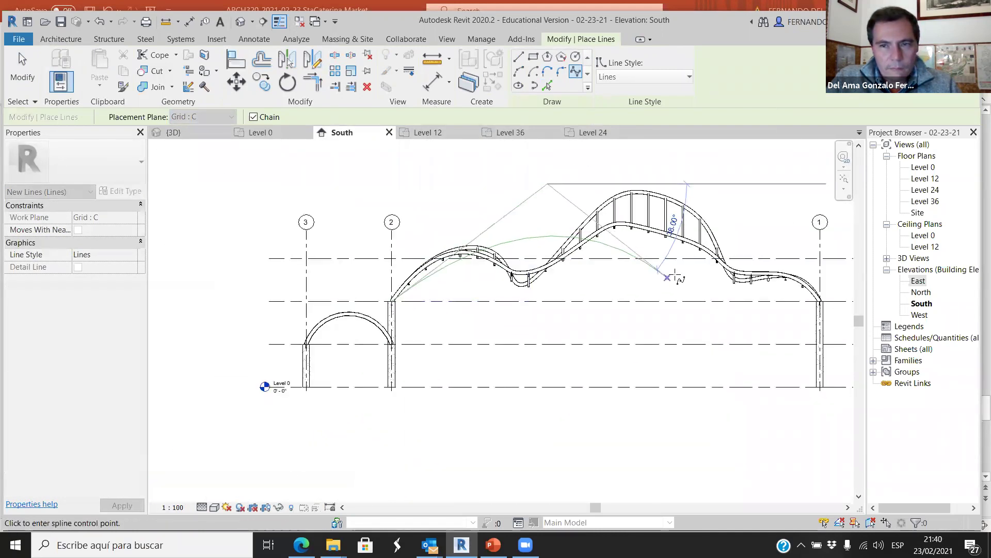
click(637, 272)
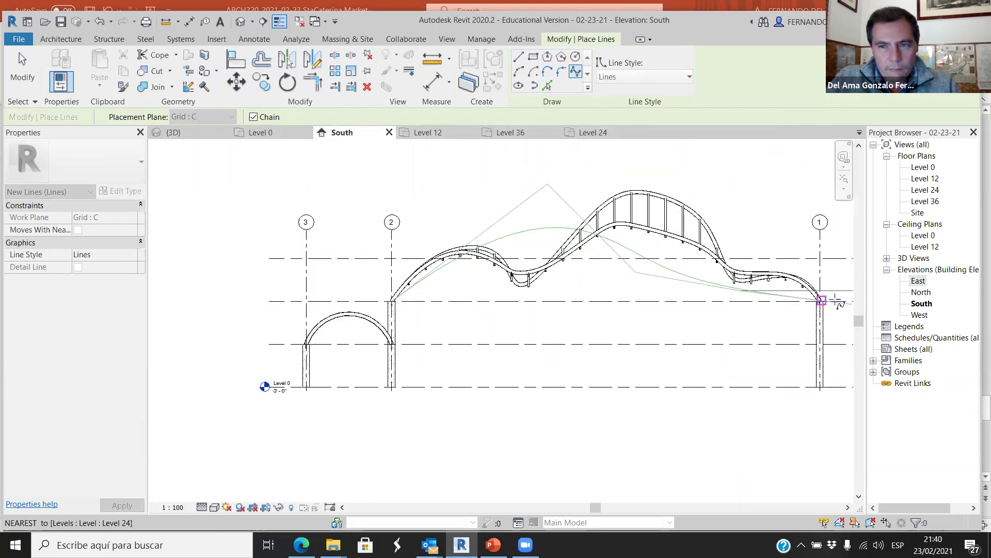
scroll(819, 301, up, 5)
scroll(821, 337, up, 4)
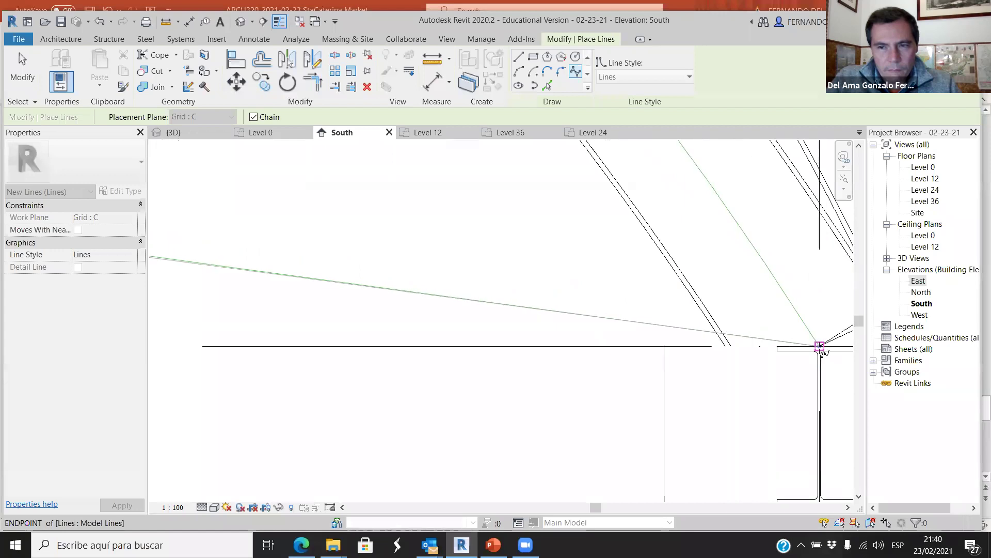
click(821, 346)
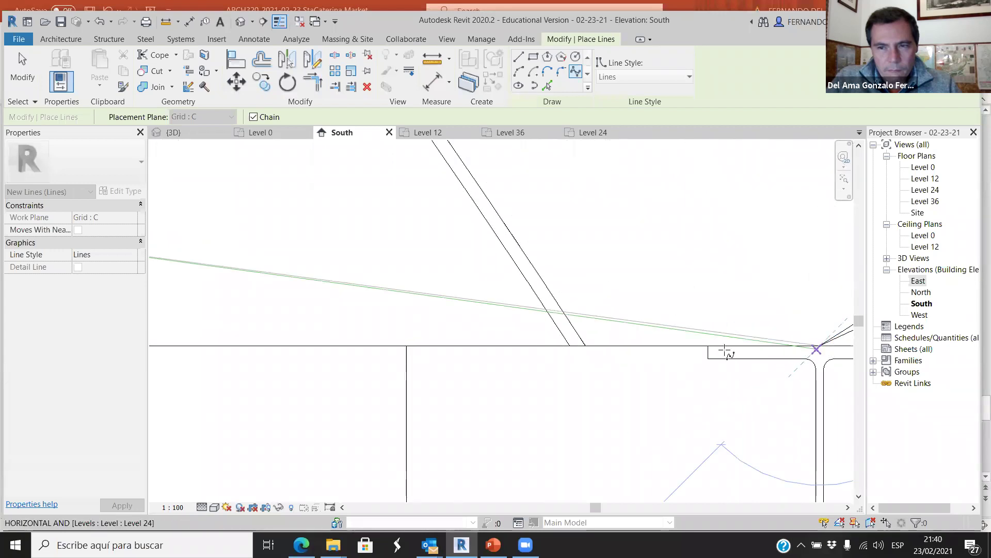
key(b)
key(s)
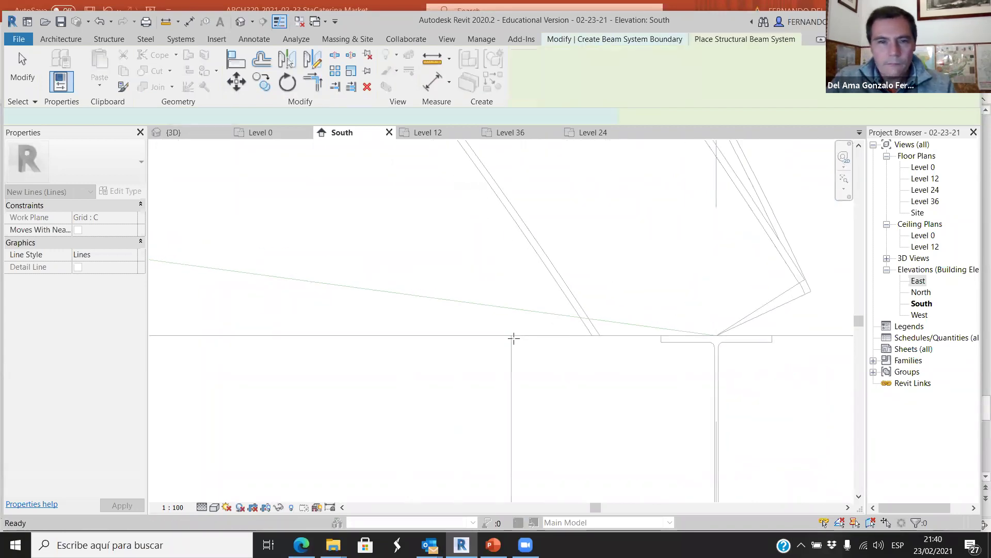
scroll(547, 305, down, 3)
scroll(544, 302, down, 5)
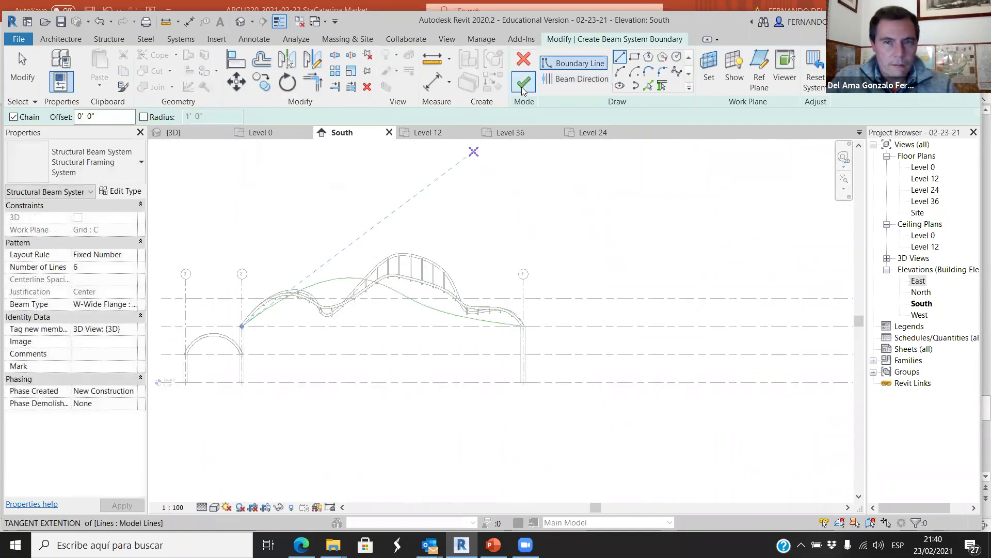
click(523, 59)
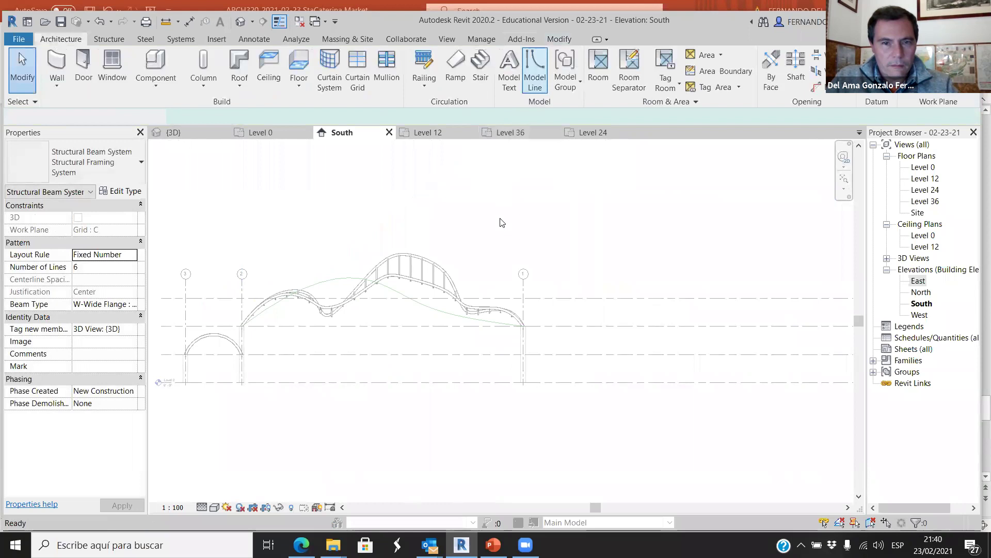
- Examine the grid C spline and its control points in the 3D view, relative to the wavy roof and the column rows
scroll(445, 272, up, 5)
scroll(309, 222, down, 3)
click(194, 131)
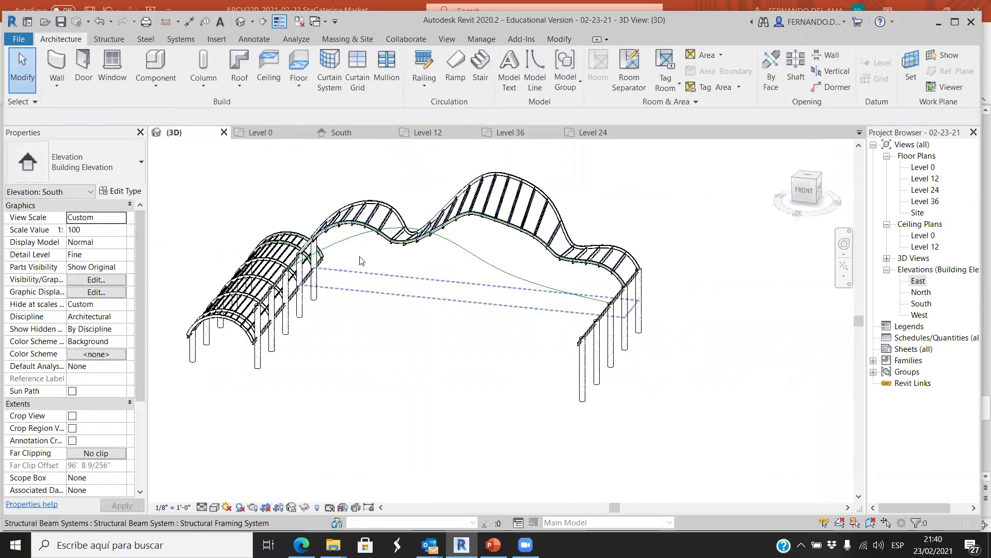
shift+middle_drag(413, 307, 332, 288)
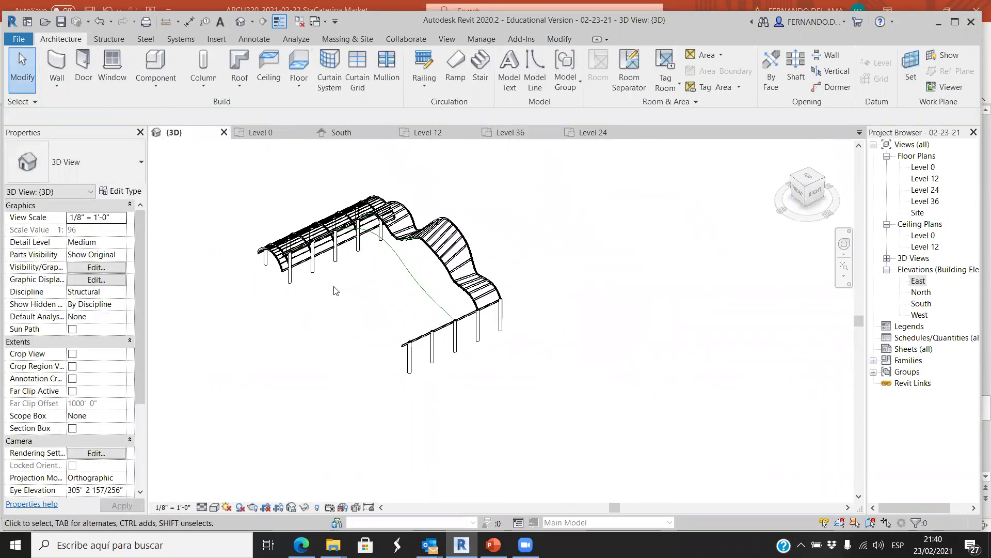
scroll(435, 281, up, 5)
scroll(485, 281, down, 6)
scroll(560, 241, up, 4)
click(560, 240)
mouse_move(458, 272)
shift+middle_down()
mouse_move(469, 270)
mouse_move(464, 257)
shift+middle_up()
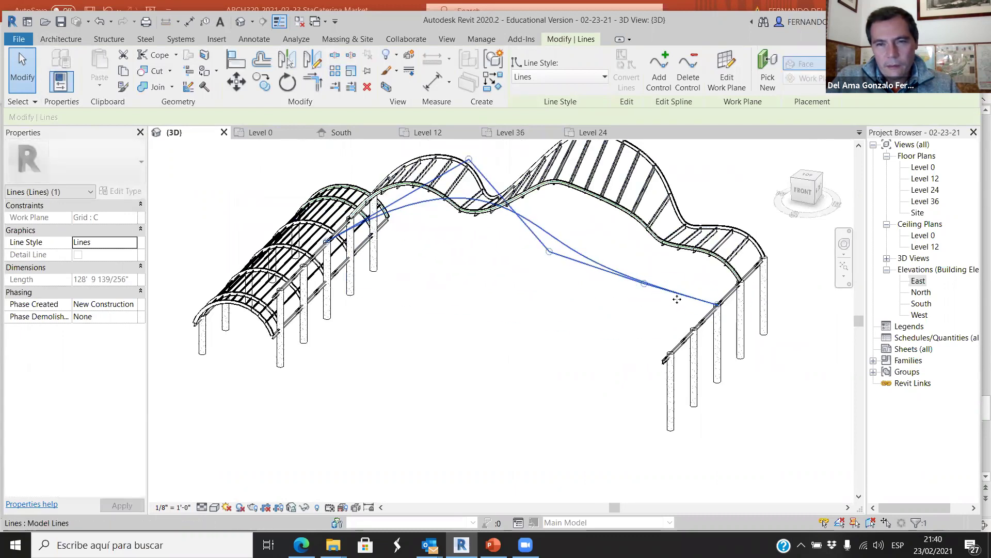
click(618, 326)
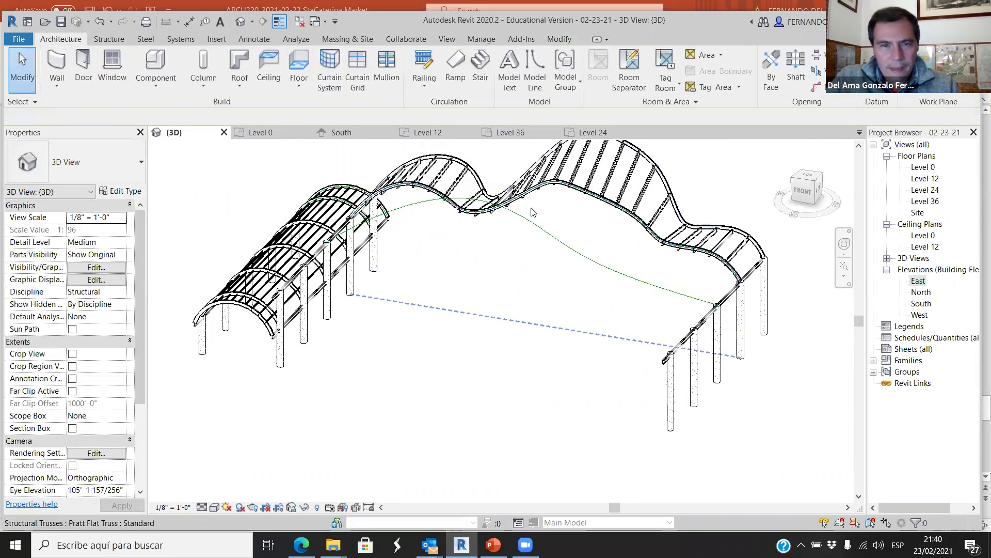
click(634, 286)
scroll(601, 269, up, 2)
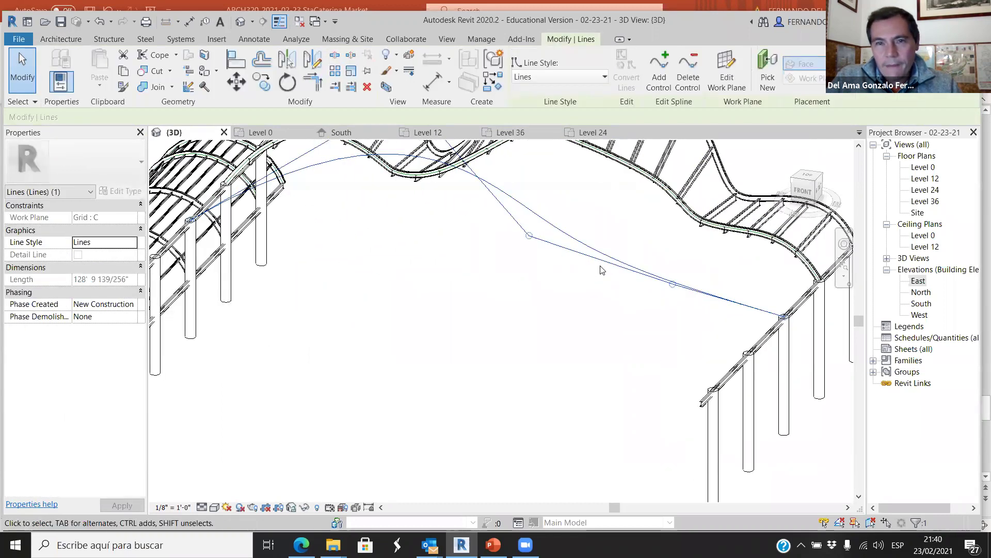
scroll(498, 282, down, 3)
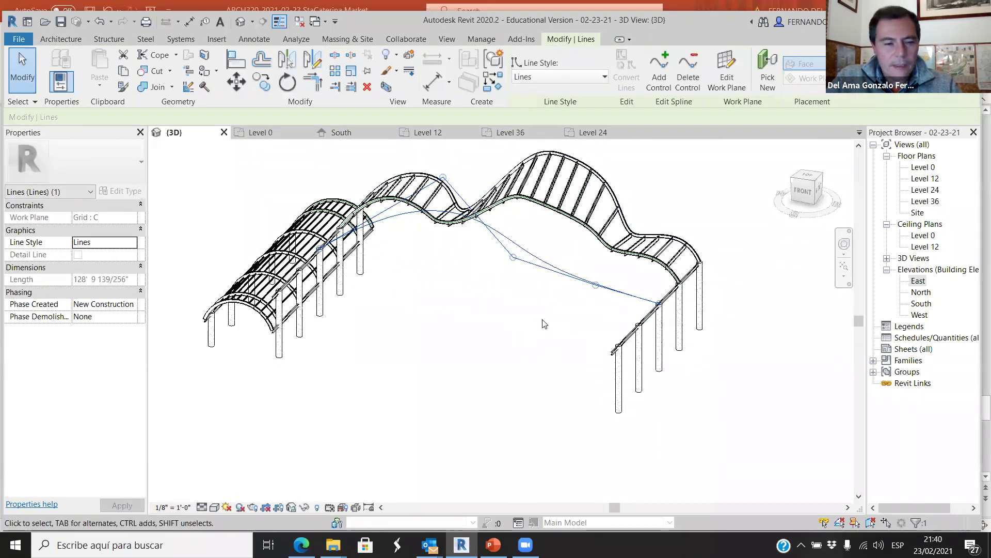
key(Escape)
scroll(566, 216, up, 1)
- Edit the grid B truss profile in the South elevation, raising the crest's middle control point and moving the one nearer grid 2 up and outward
click(566, 218)
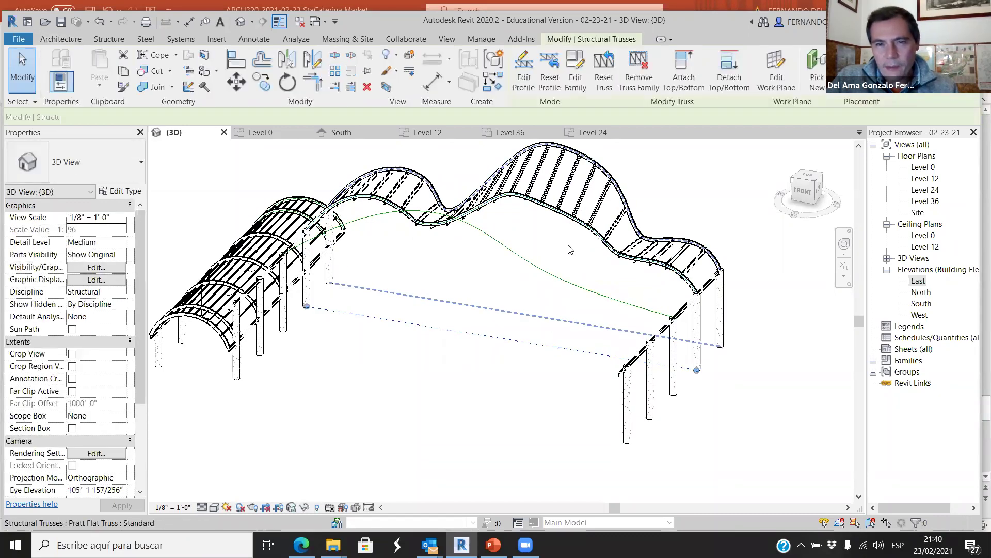
scroll(545, 224, down, 1)
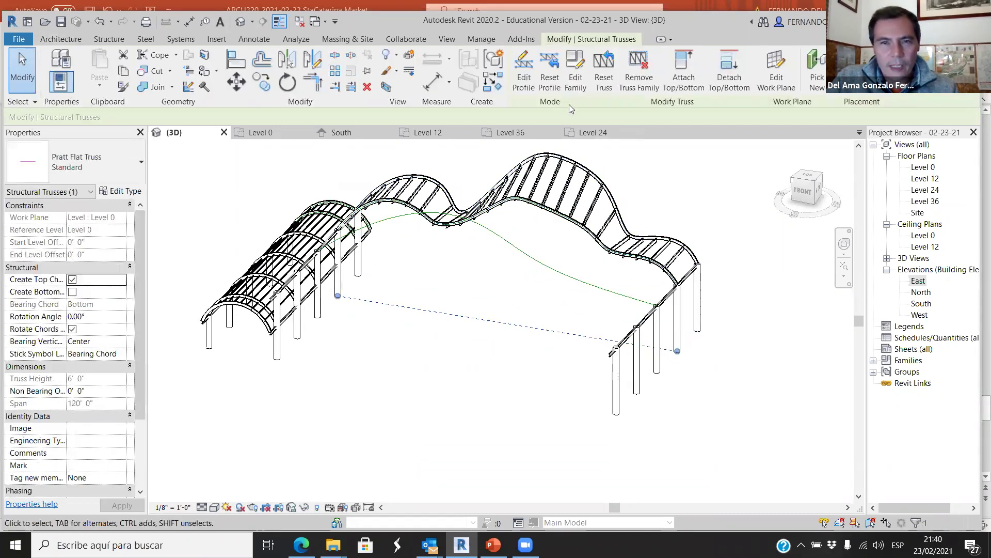
click(340, 137)
scroll(513, 234, up, 3)
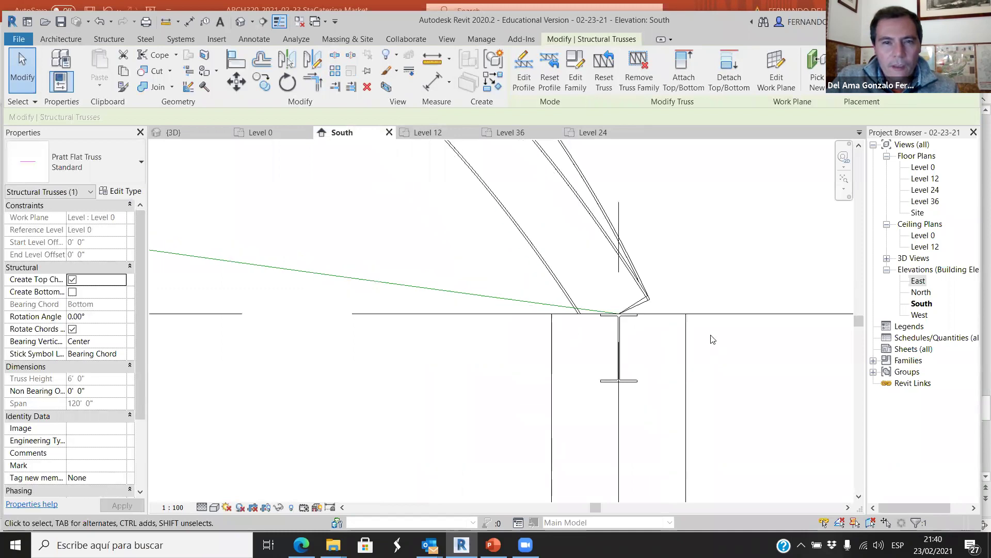
scroll(711, 329, down, 5)
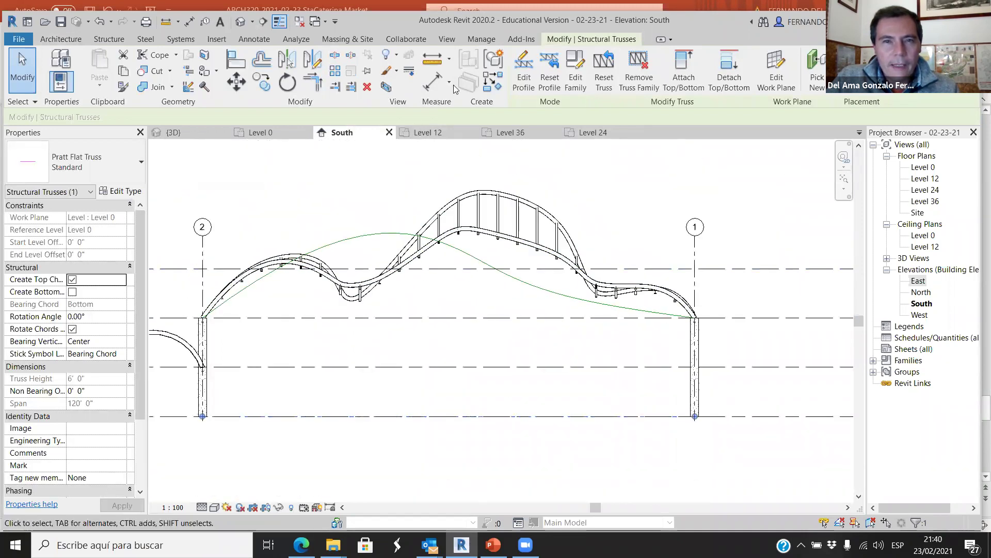
click(524, 74)
scroll(498, 231, up, 3)
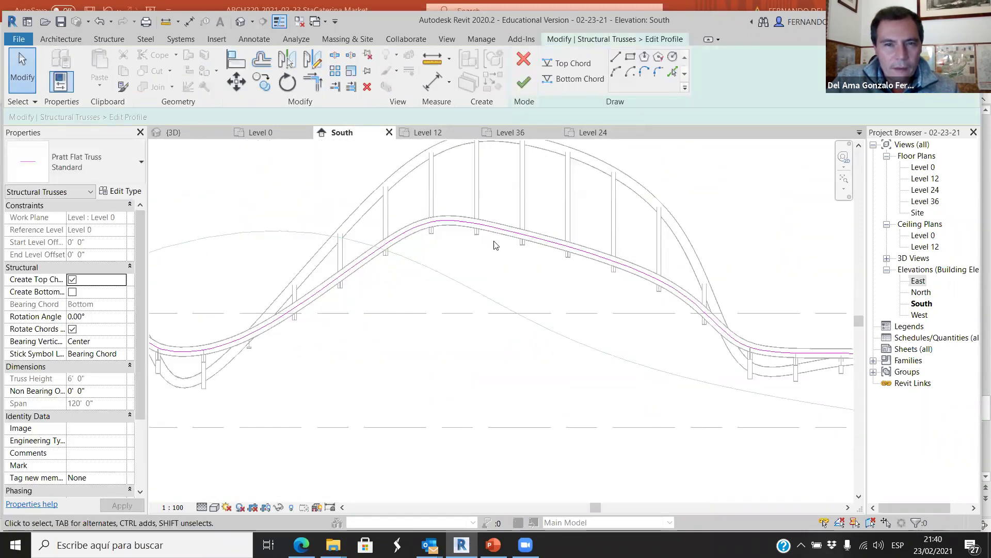
click(498, 228)
drag(476, 221, 474, 183)
click(421, 215)
drag(420, 215, 281, 162)
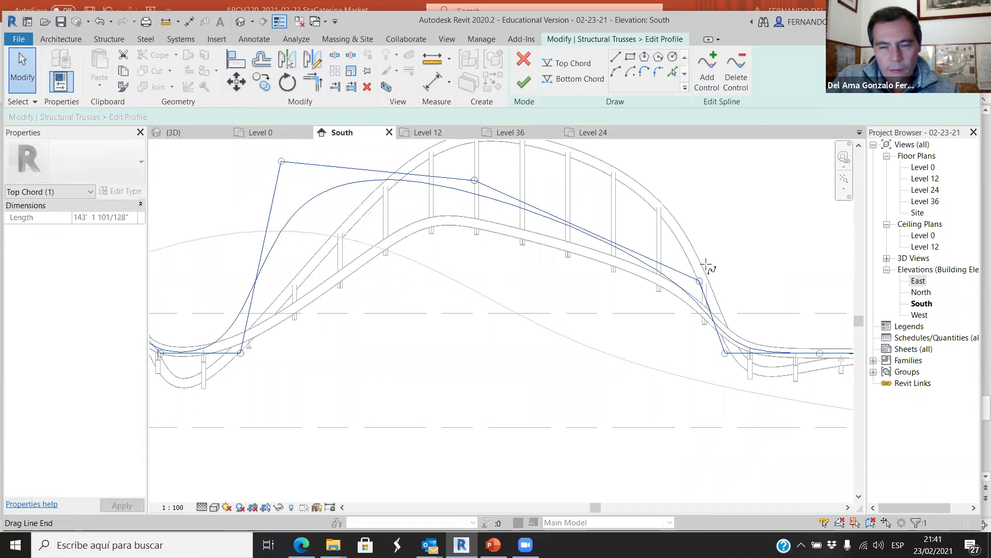
- Raise the top chord's crest control point nearest grid 1 level with the middle one, and finish the truss profile
scroll(712, 175, down, 3)
click(587, 321)
scroll(587, 320, down, 2)
click(532, 247)
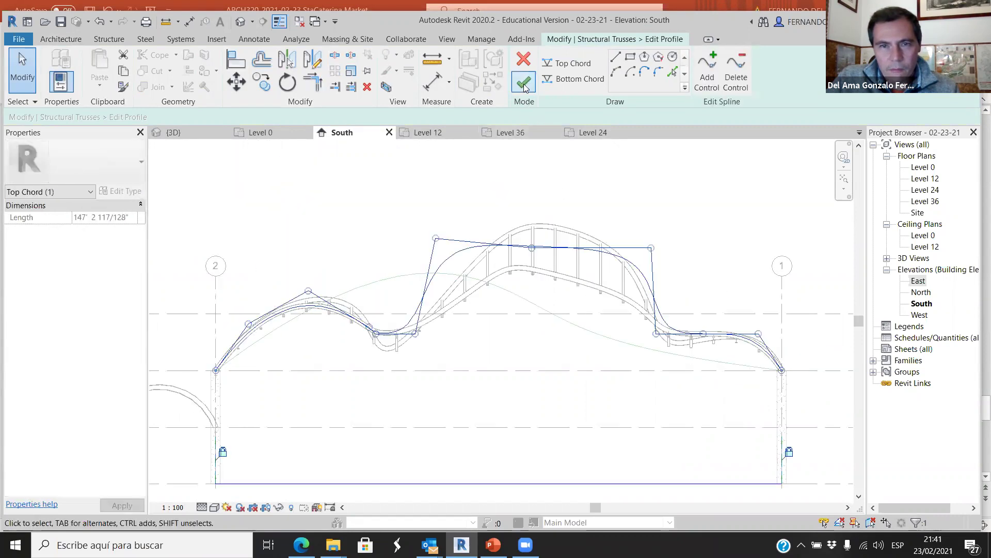
click(524, 85)
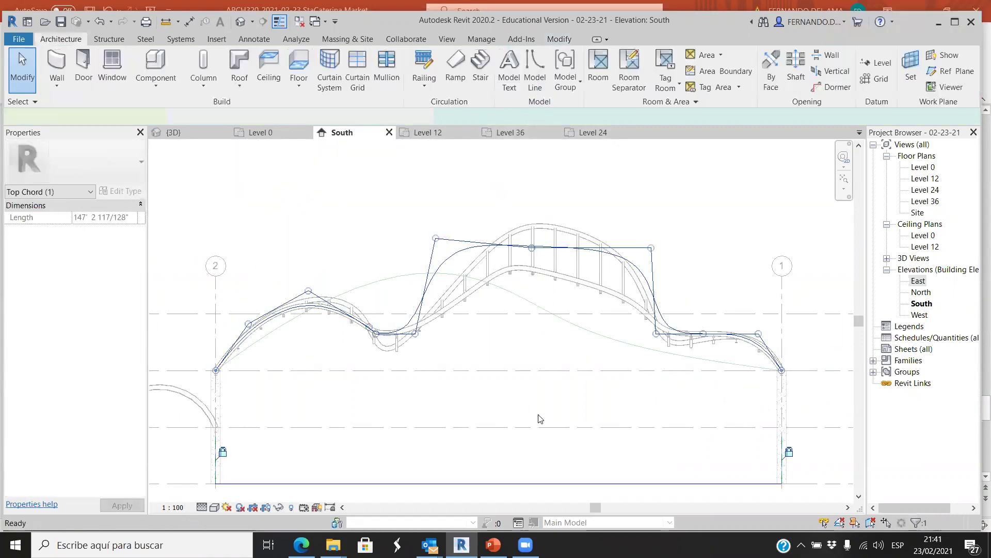
- Compare the reshaped grid B truss with the grid C spline in the South elevation
click(684, 241)
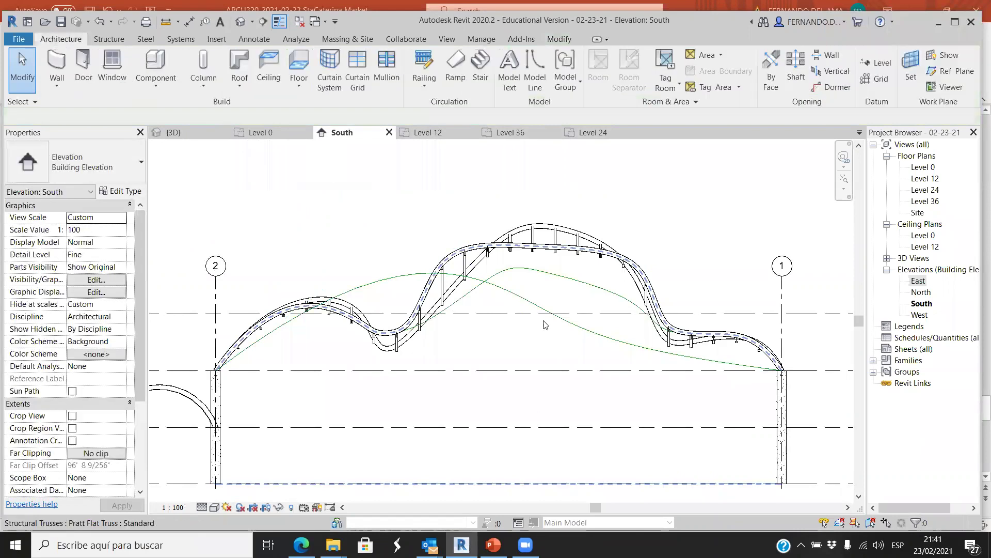
click(594, 345)
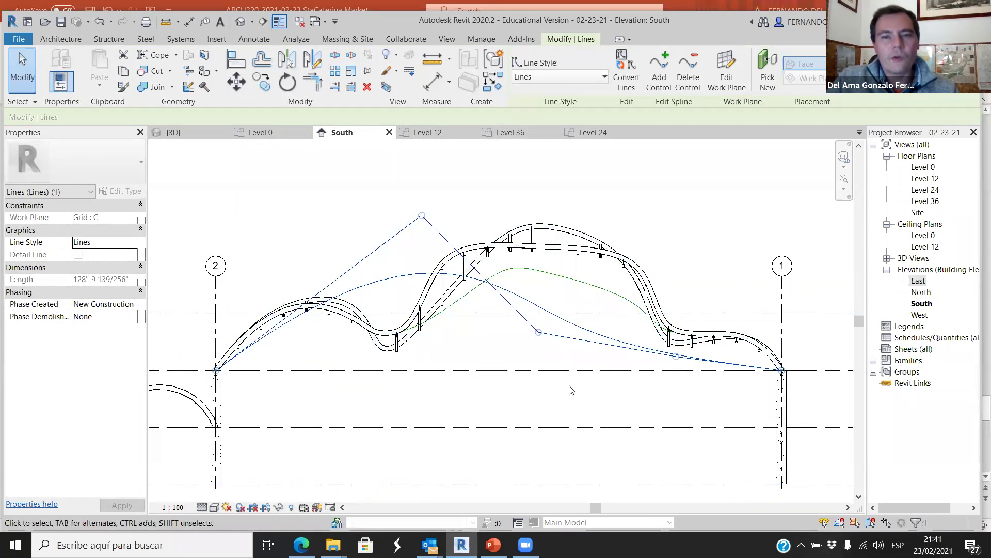
click(689, 205)
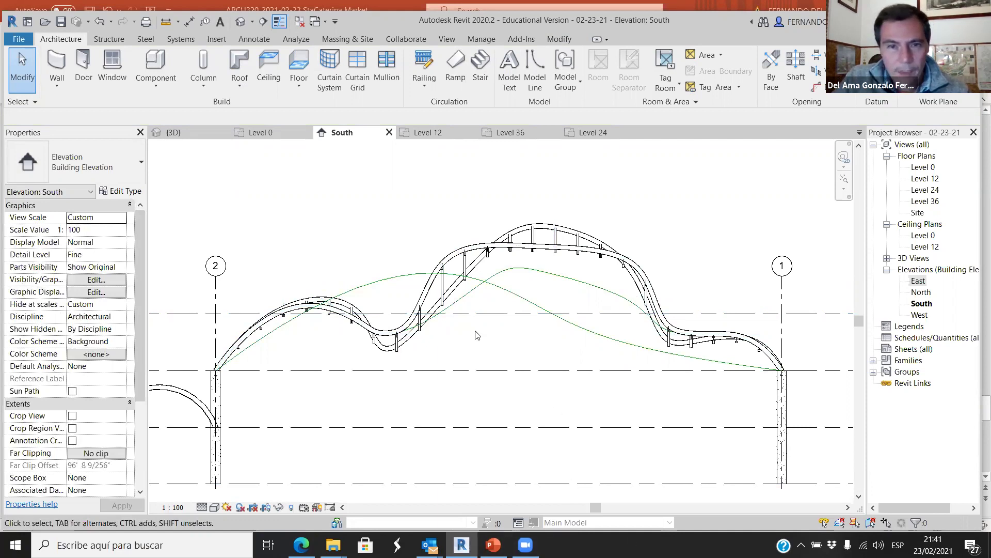
scroll(476, 335, down, 1)
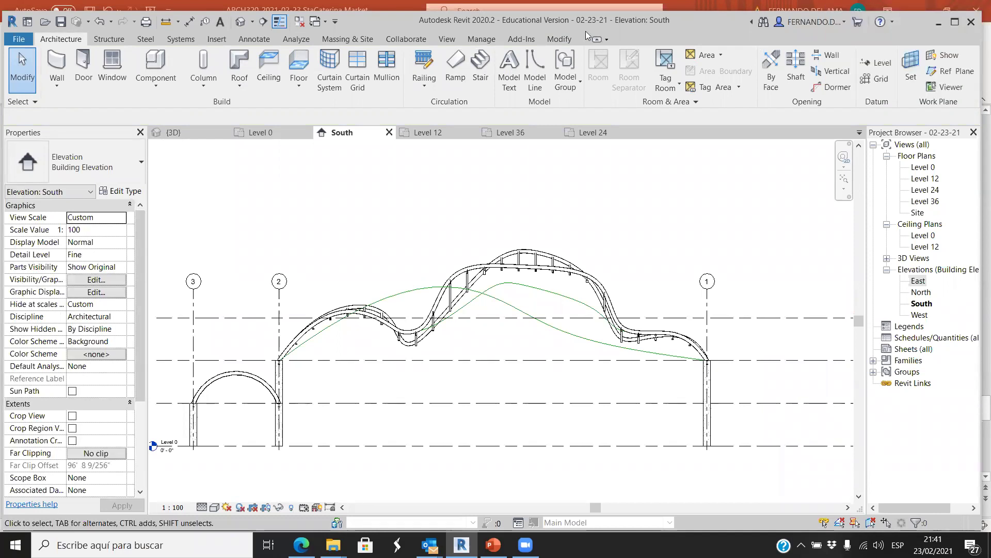